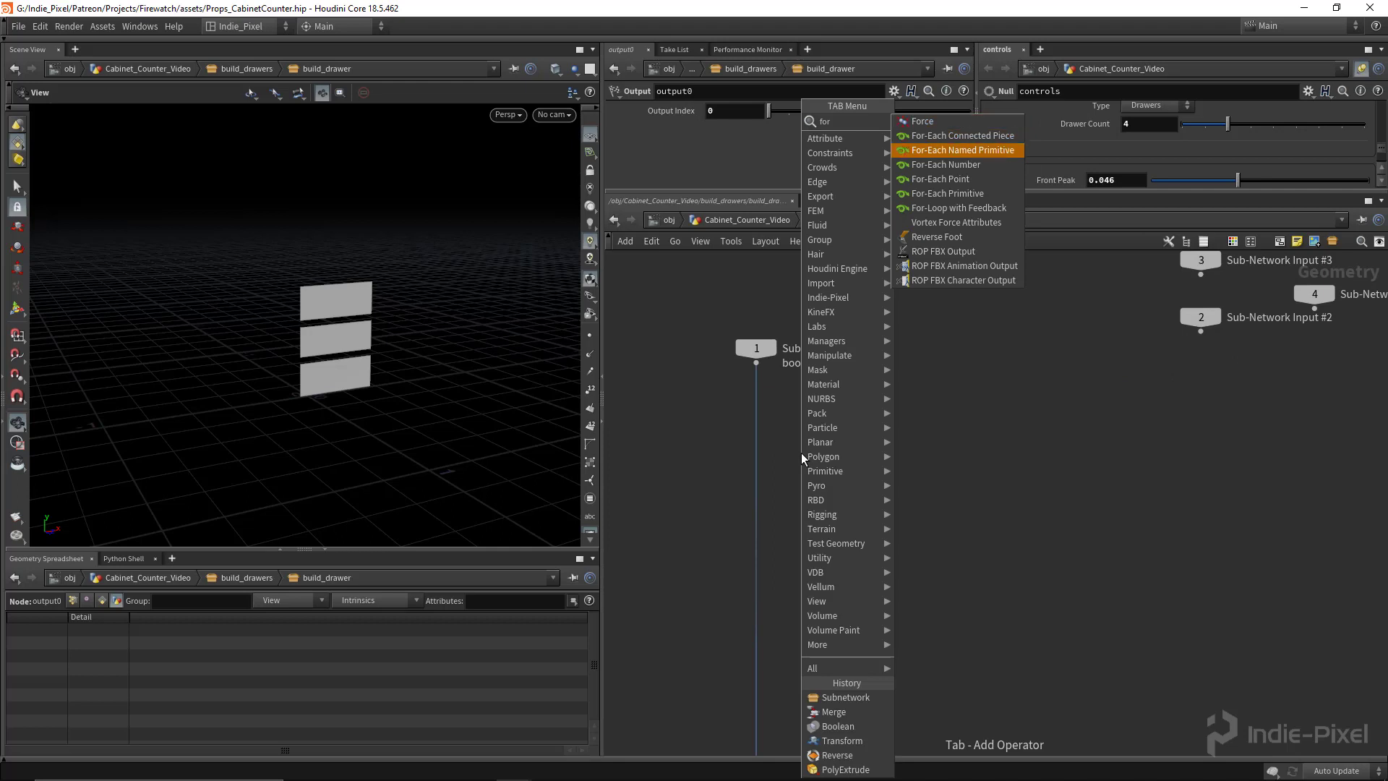
- Add a For-Each Primitive loop and insert it on the wire below Sub-Network Input #1
{"action": "key", "text": "Return"}
{"action": "left_click", "coordinate": [800, 453]}
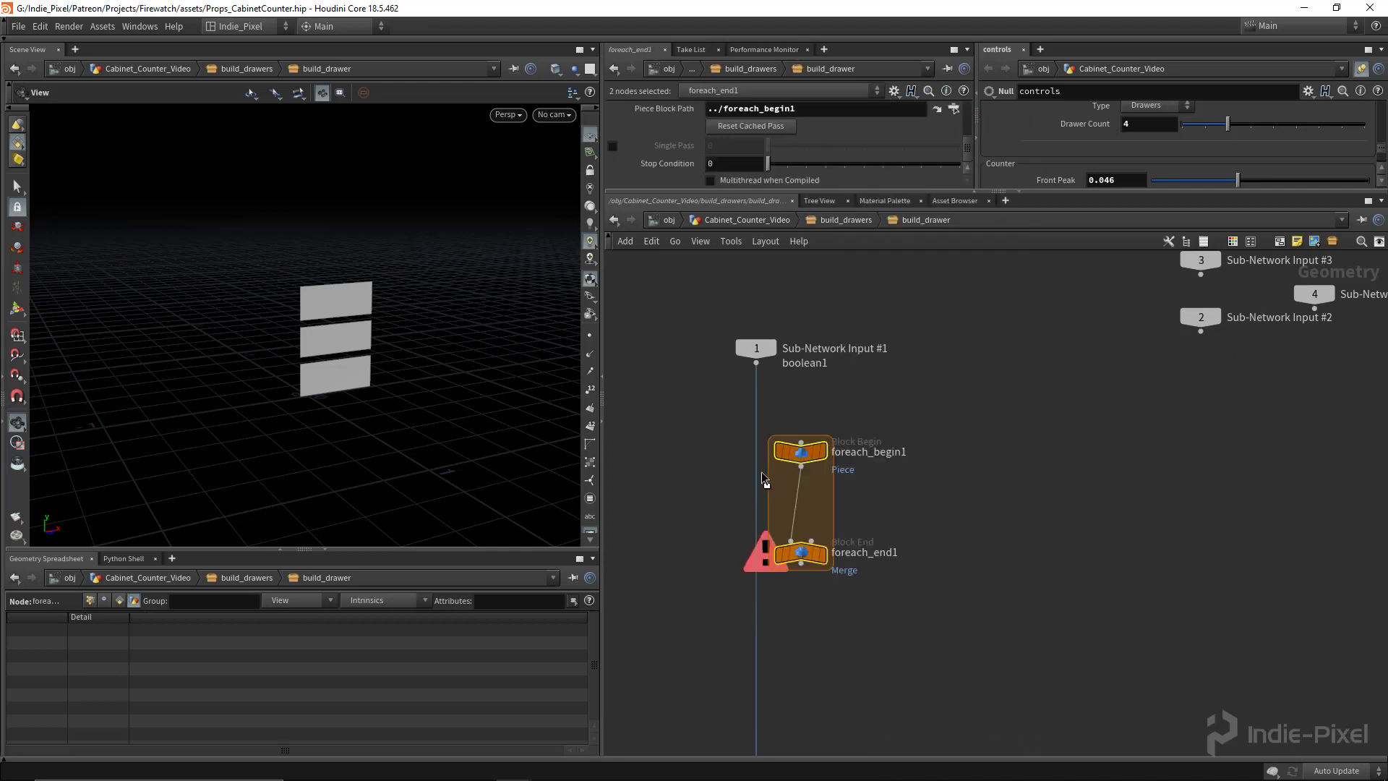
{"action": "left_click_drag", "start_coordinate": [801, 454], "coordinate": [763, 479]}
- Insert a Null node between Sub-Network Input #1 and the loop's begin node, and name it prims_in
{"action": "key", "text": "Tab"}
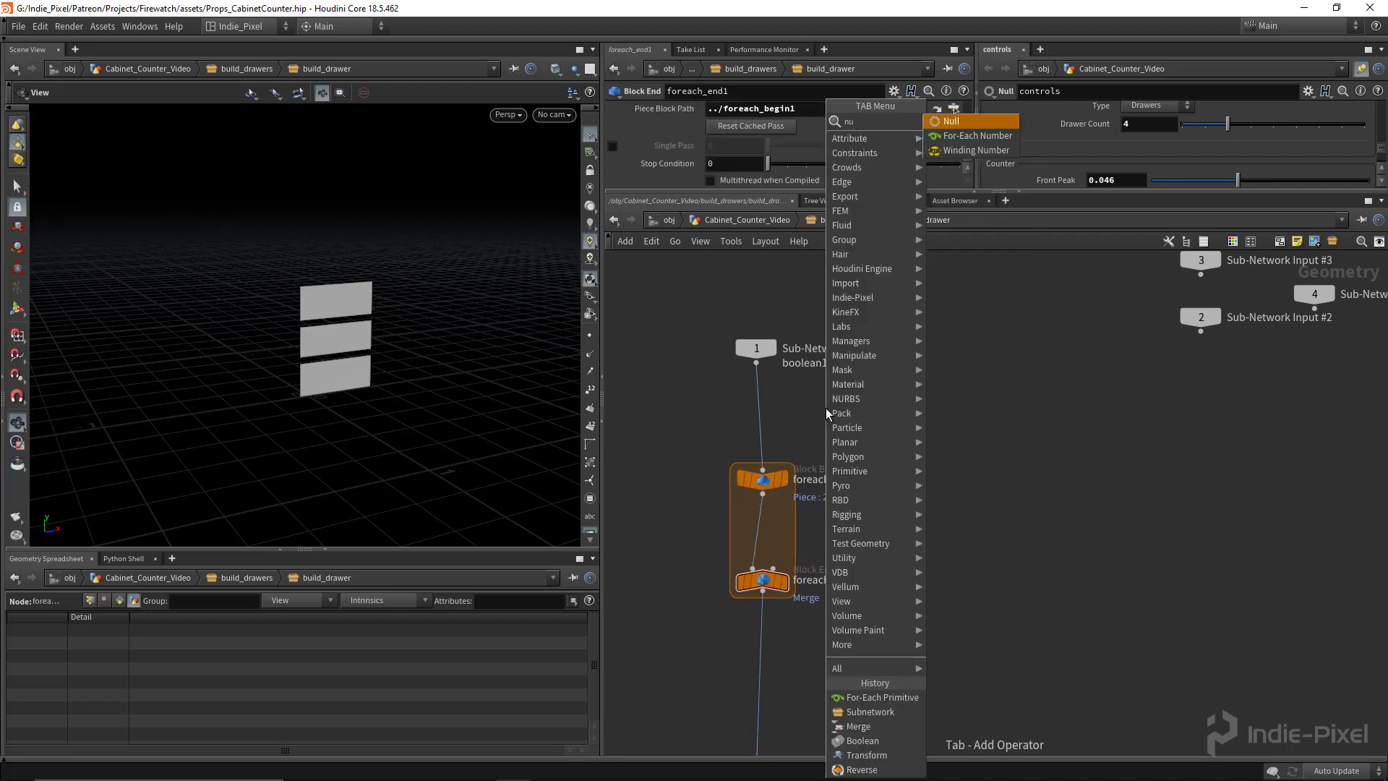
{"action": "type", "text": "null"}
{"action": "key", "text": "Return"}
{"action": "left_click", "coordinate": [775, 411]}
{"action": "double_click", "coordinate": [787, 408]}
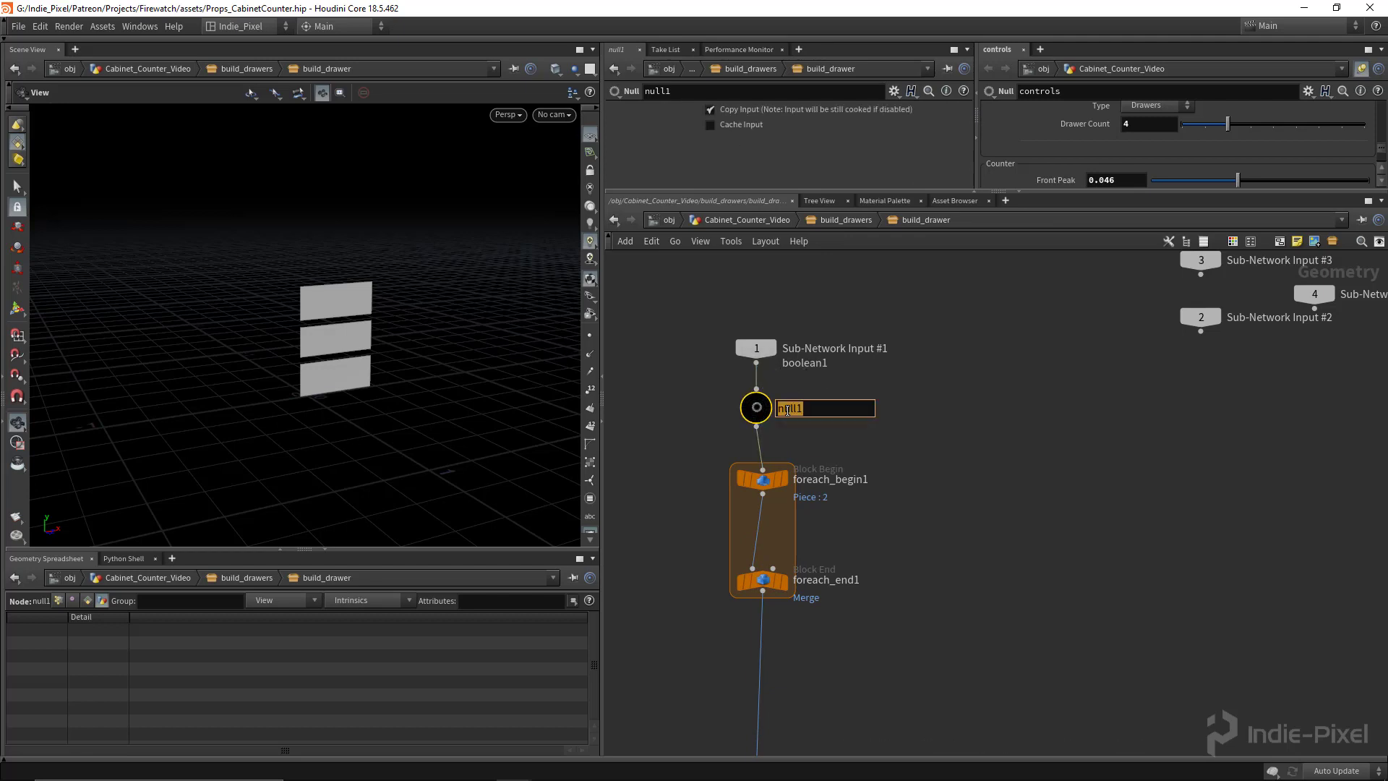
{"action": "type", "text": "prims_in"}
{"action": "key", "text": "Return"}
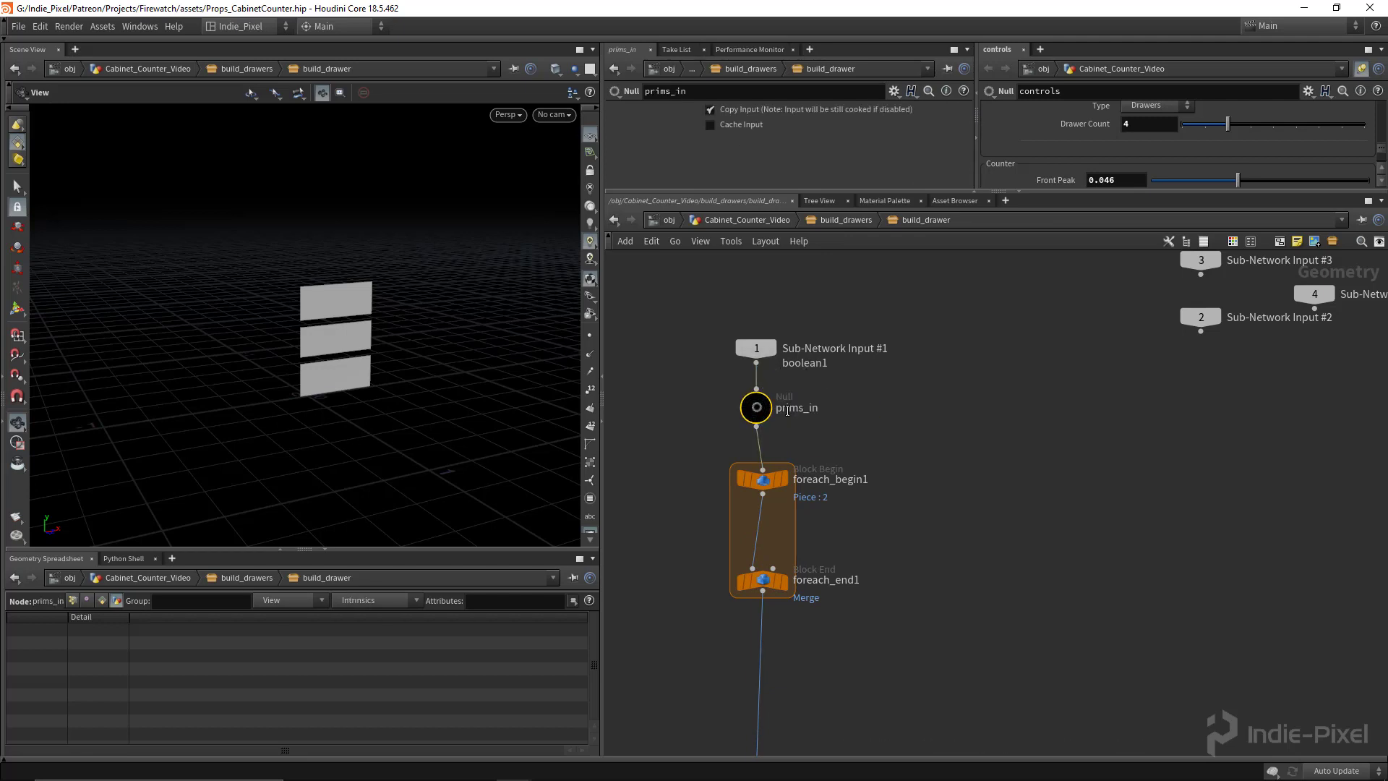
- Space out the node chain to leave room inside the for-each block, and display the output of foreach_begin1
{"action": "scroll", "coordinate": [942, 376], "scroll_direction": "down", "scroll_amount": 2}
{"action": "key", "text": "shift+s"}
{"action": "scroll", "coordinate": [918, 411], "scroll_direction": "down", "scroll_amount": 2}
{"action": "left_click_drag", "start_coordinate": [897, 527], "coordinate": [826, 419]}
{"action": "left_click_drag", "start_coordinate": [828, 500], "coordinate": [826, 624]}
{"action": "left_click", "coordinate": [820, 609], "text": "shift"}
{"action": "left_click", "coordinate": [894, 505]}
{"action": "scroll", "coordinate": [840, 439], "scroll_direction": "up", "scroll_amount": 3}
{"action": "left_click", "coordinate": [836, 398]}
{"action": "left_click", "coordinate": [825, 405]}
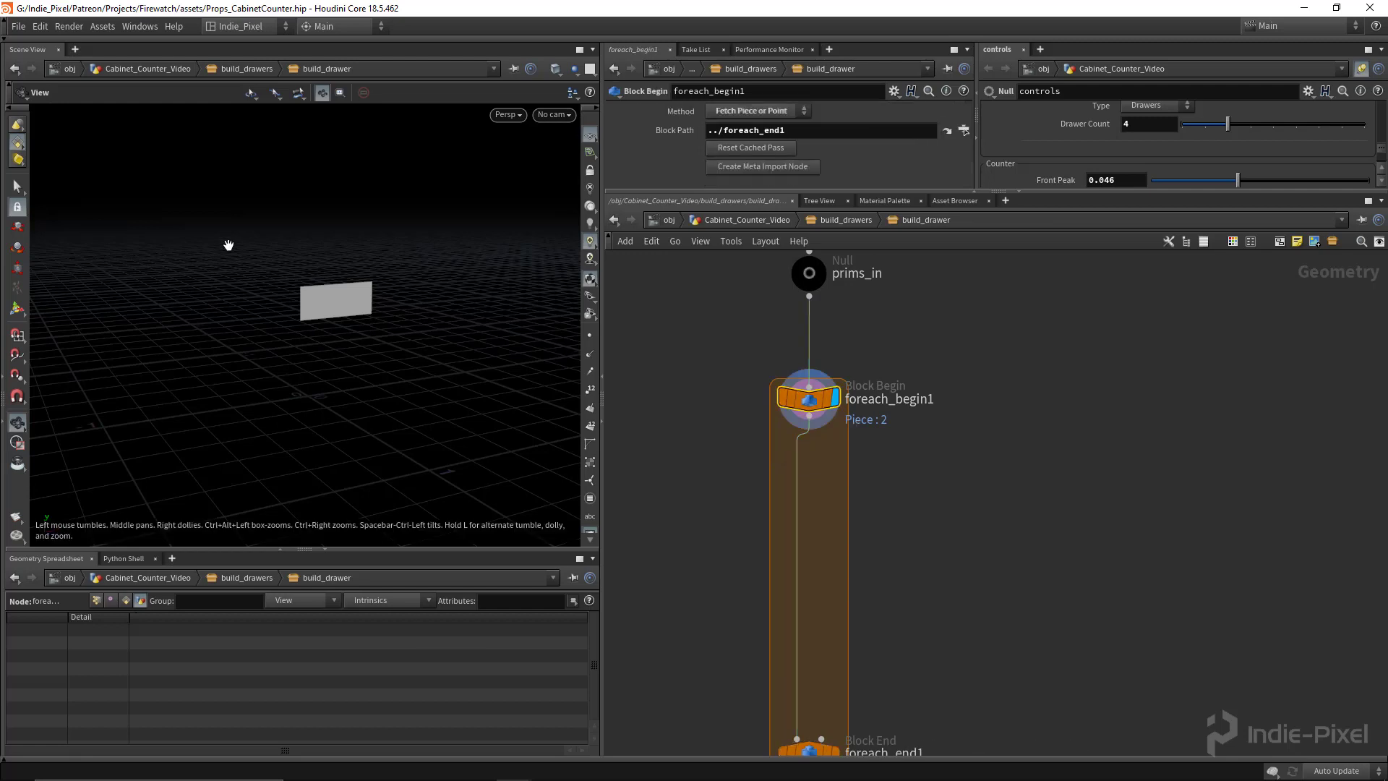
- Add a PolyExtrude node inside the loop, wire foreach_begin1 into it, and display its result
{"action": "right_click_drag", "start_coordinate": [343, 258], "coordinate": [362, 360]}
{"action": "left_click_drag", "start_coordinate": [362, 360], "coordinate": [367, 340]}
{"action": "right_click_drag", "start_coordinate": [367, 340], "coordinate": [378, 350]}
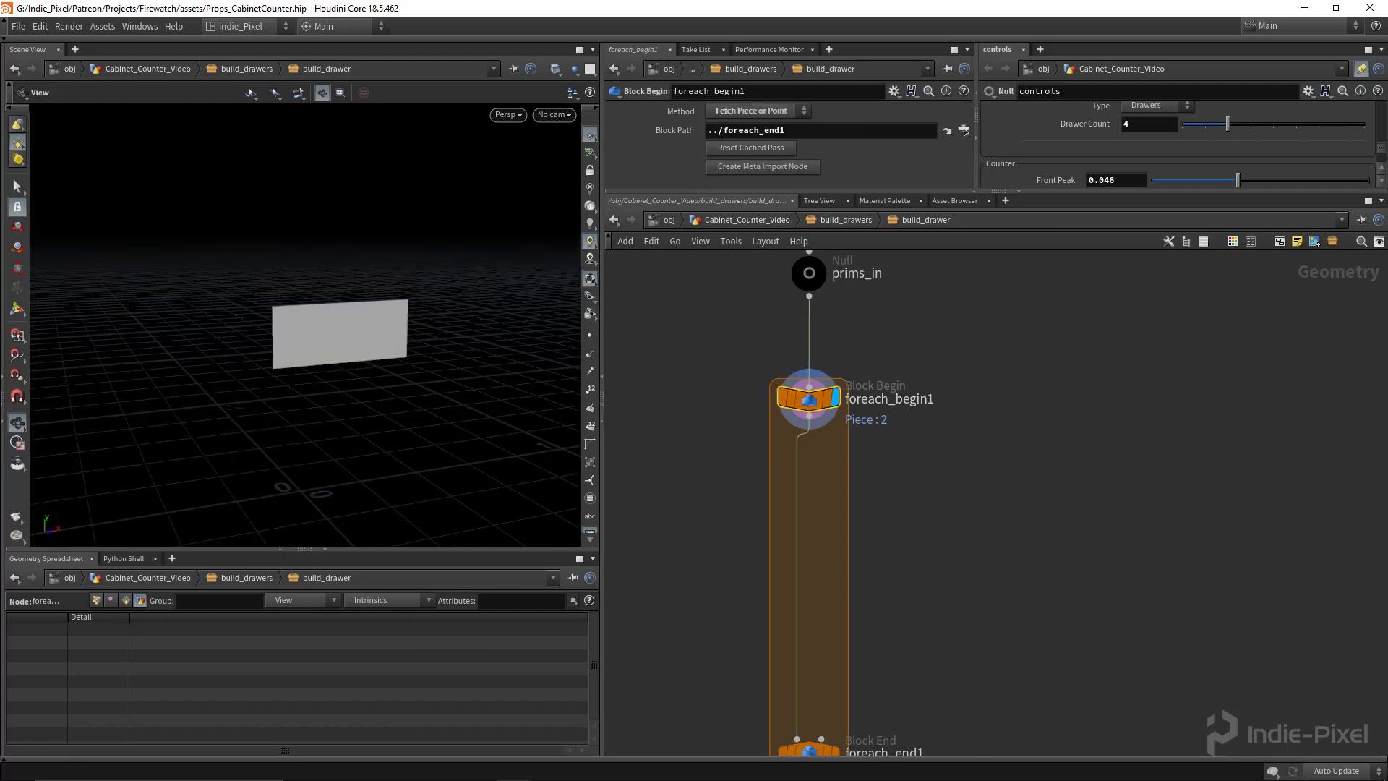
{"action": "left_click", "coordinate": [775, 464]}
{"action": "key", "text": "Tab"}
{"action": "type", "text": "poly"}
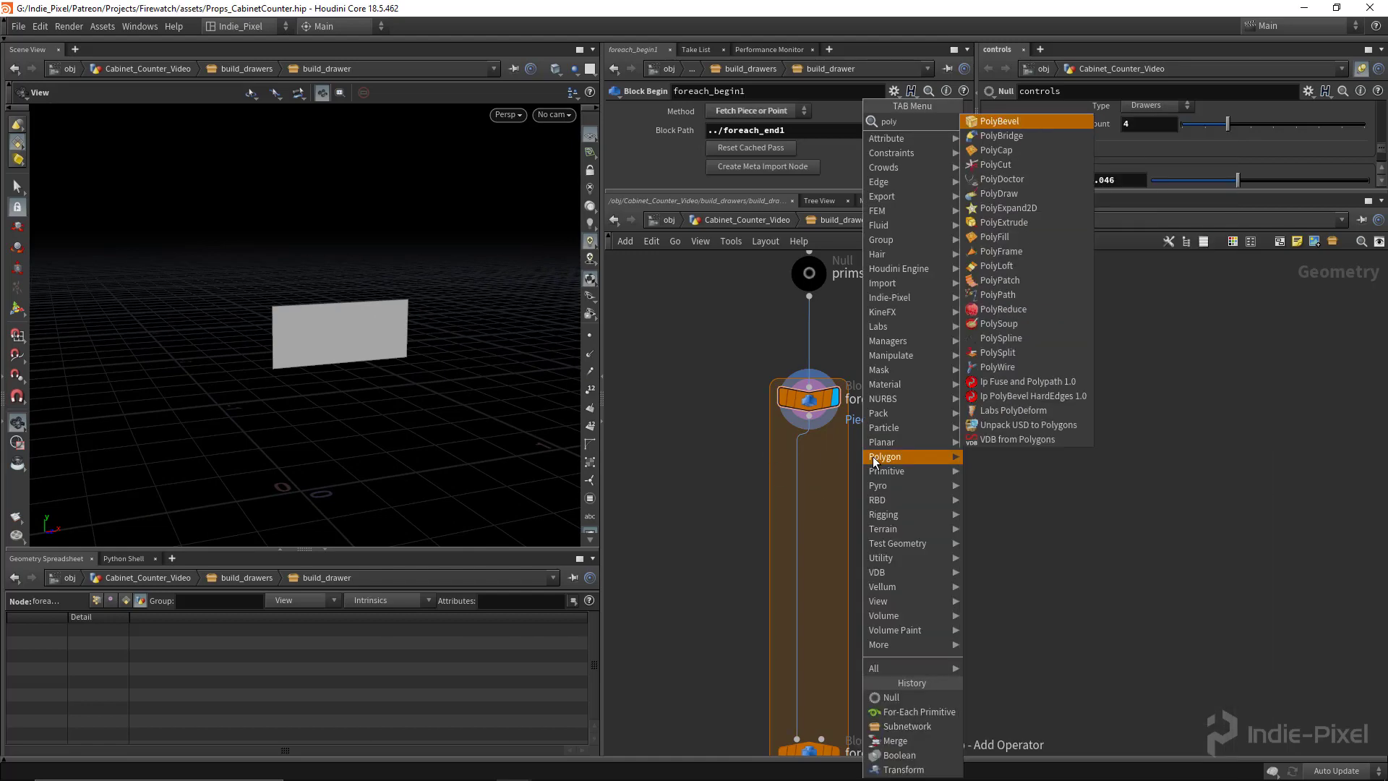
{"action": "key", "text": "Return"}
{"action": "left_click", "coordinate": [896, 516]}
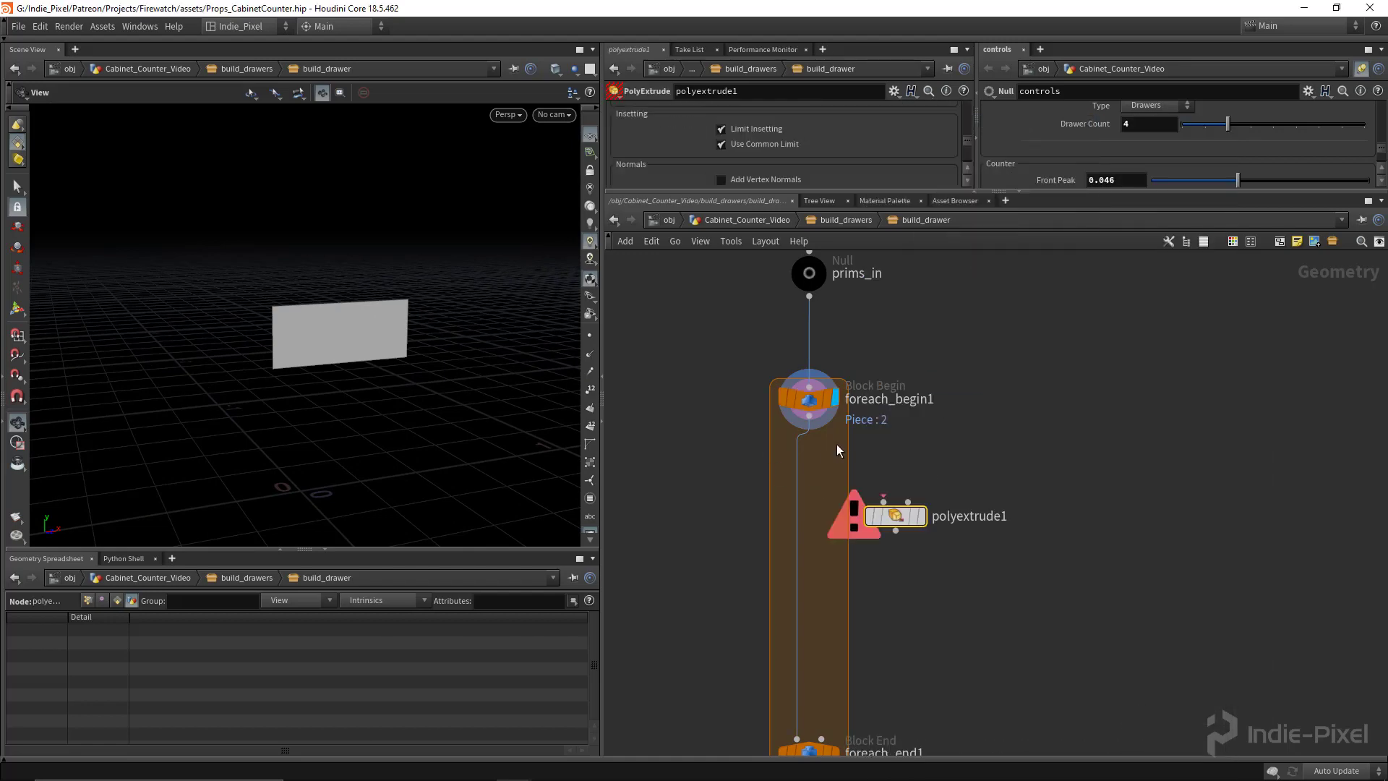
{"action": "left_click_drag", "start_coordinate": [809, 415], "coordinate": [908, 518]}
{"action": "left_click", "coordinate": [921, 516]}
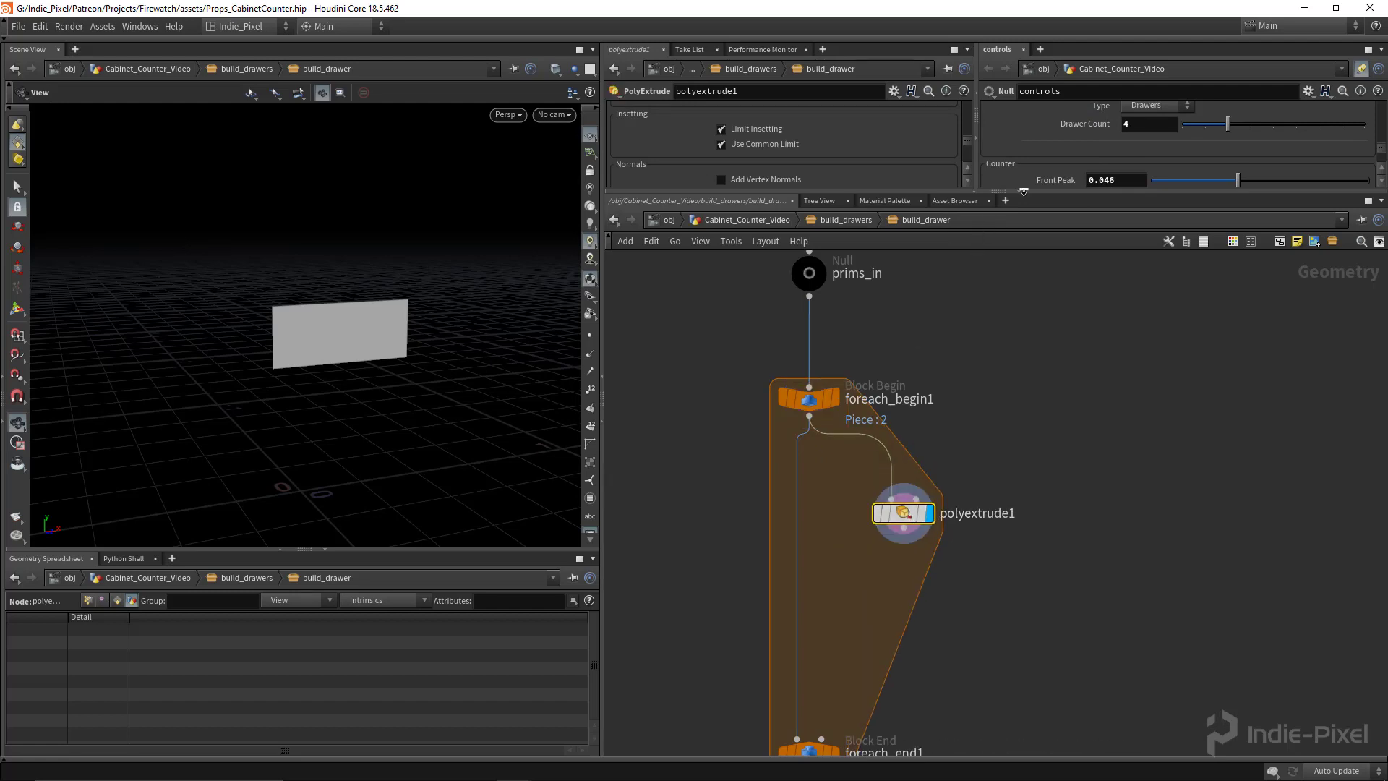
- Enlarge the parameter area and set the PolyExtrude distance to about -0.358
{"action": "left_click_drag", "start_coordinate": [1048, 192], "coordinate": [1113, 397]}
{"action": "scroll", "coordinate": [913, 290], "scroll_direction": "up", "scroll_amount": 3}
{"action": "scroll", "coordinate": [911, 292], "scroll_direction": "up", "scroll_amount": 3}
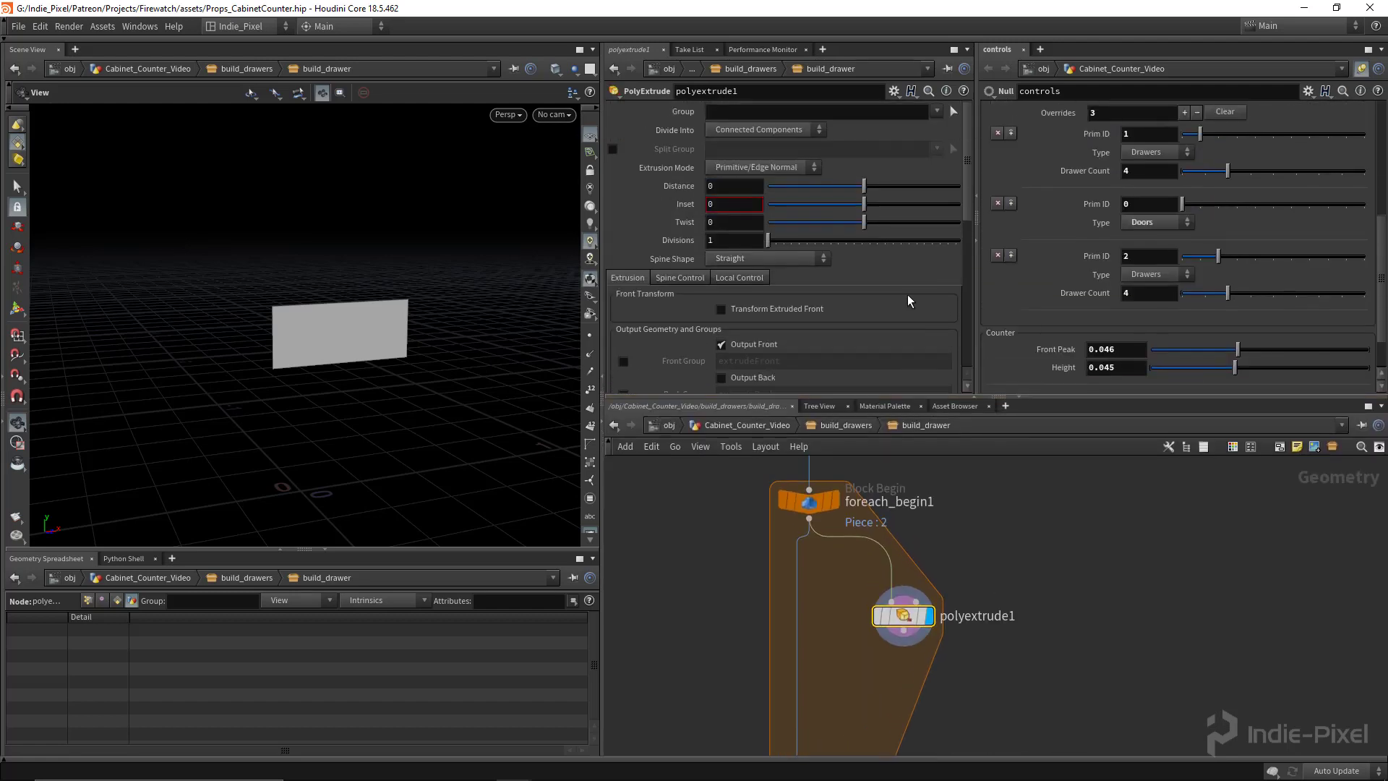
{"action": "left_click_drag", "start_coordinate": [874, 185], "coordinate": [832, 189]}
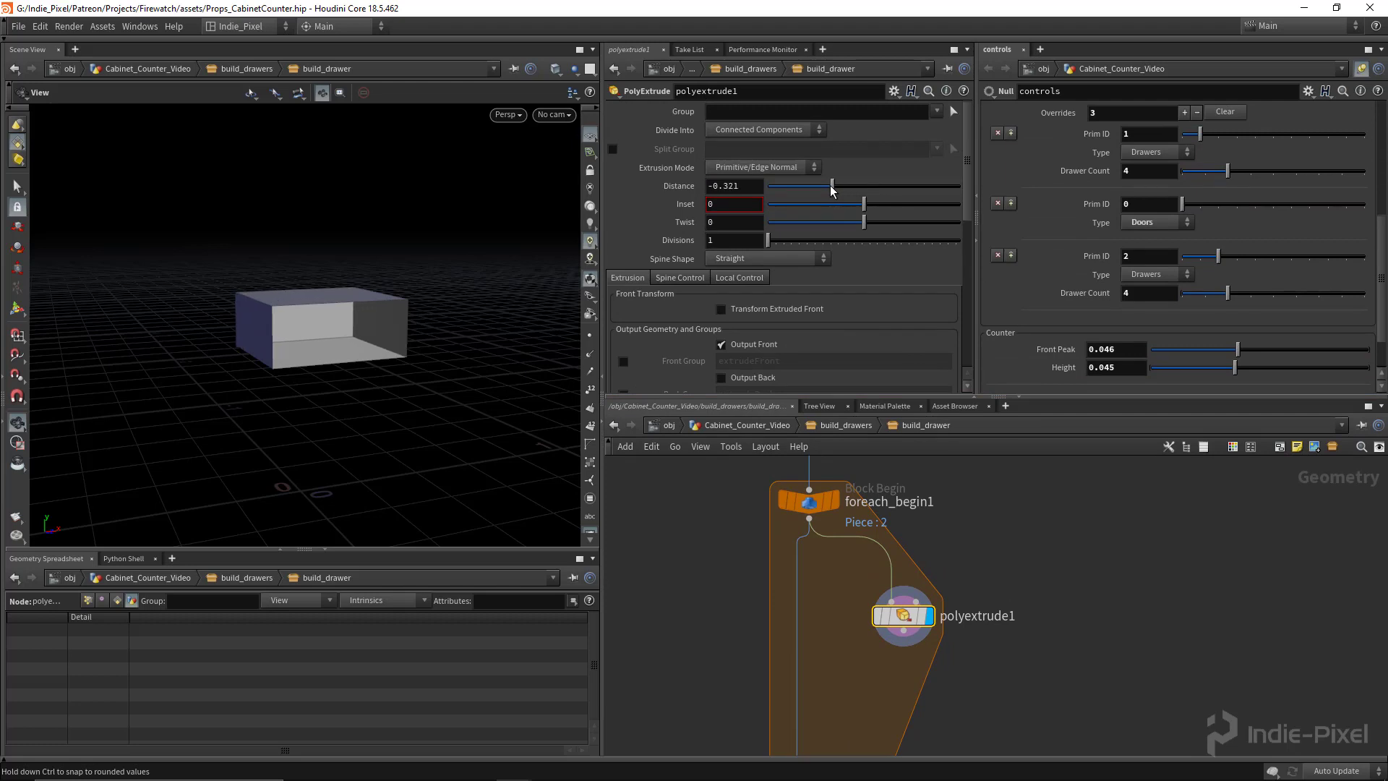
{"action": "scroll", "coordinate": [1156, 290], "scroll_direction": "up", "scroll_amount": 3}
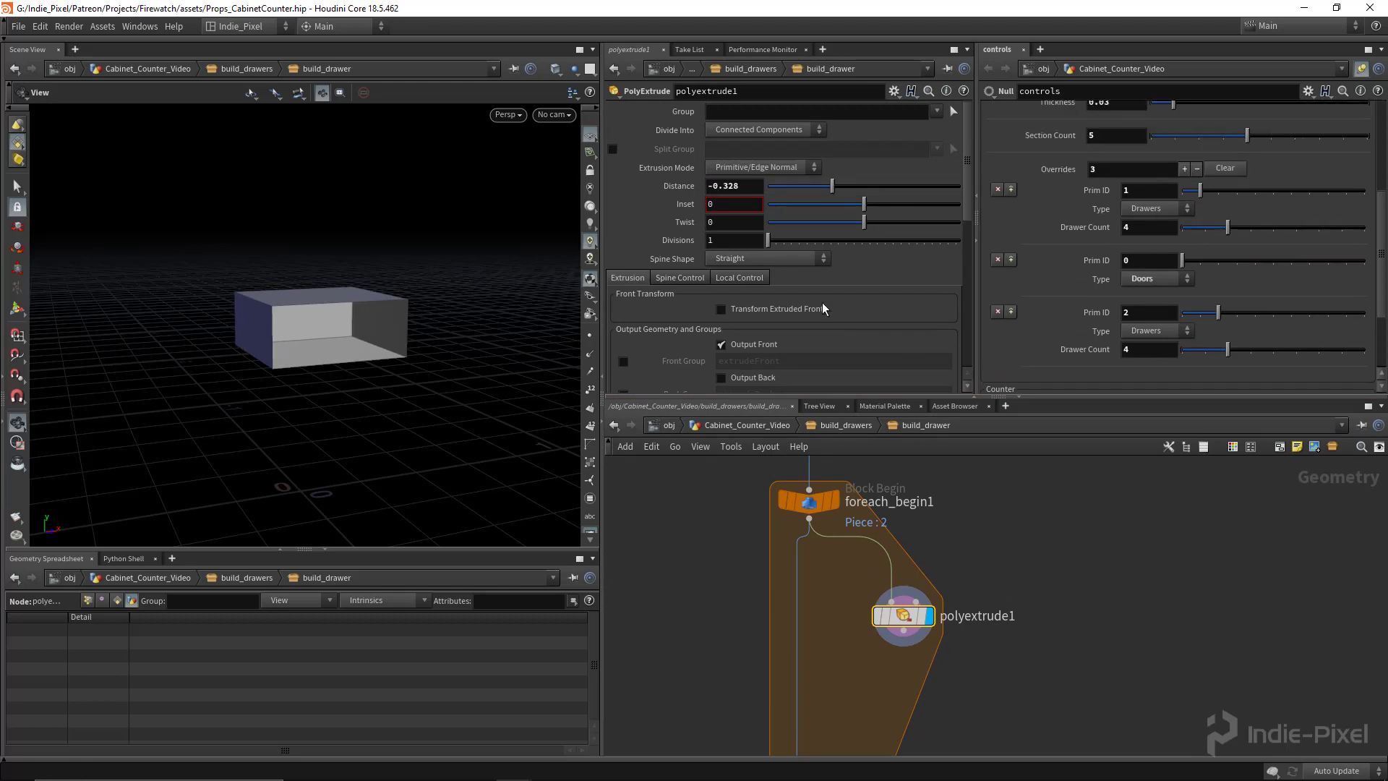
{"action": "left_click_drag", "start_coordinate": [338, 303], "coordinate": [261, 315]}
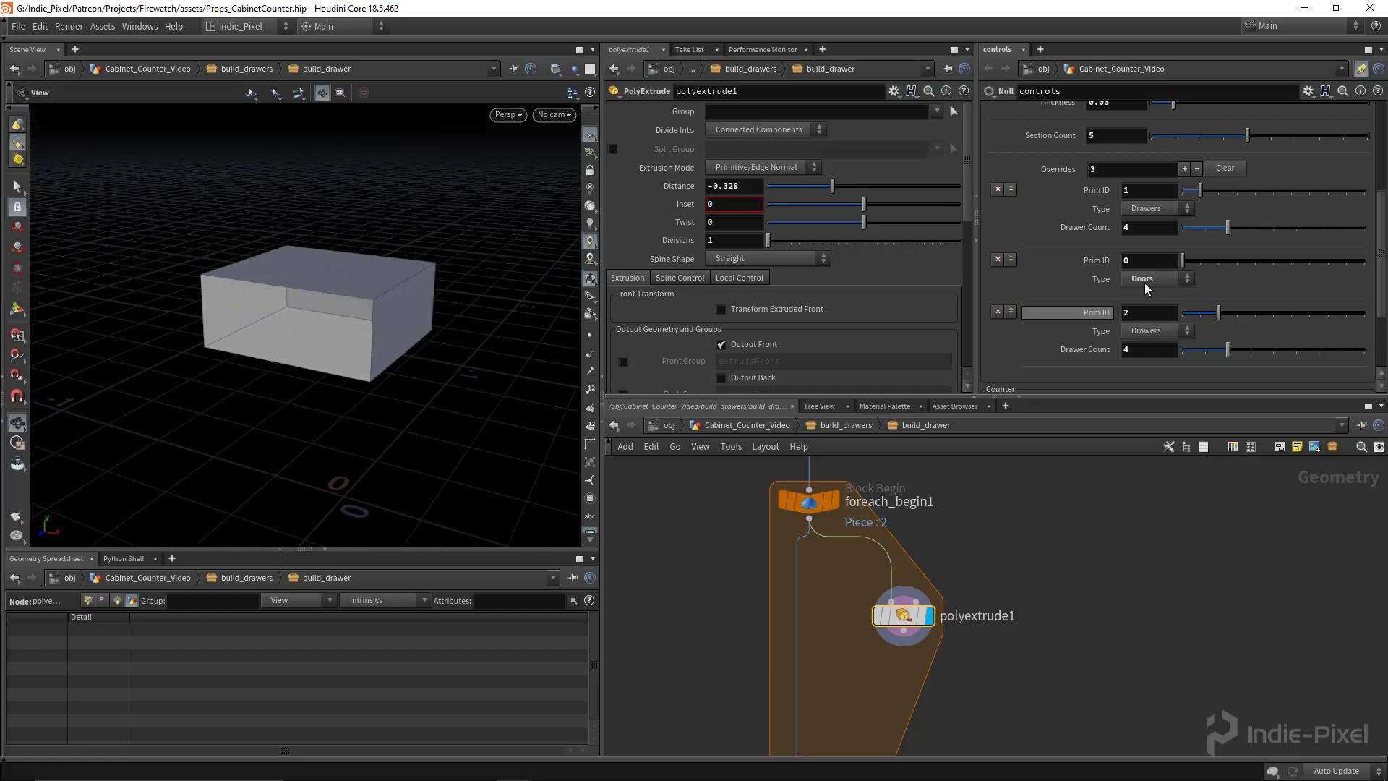
{"action": "left_click_drag", "start_coordinate": [359, 258], "coordinate": [326, 288]}
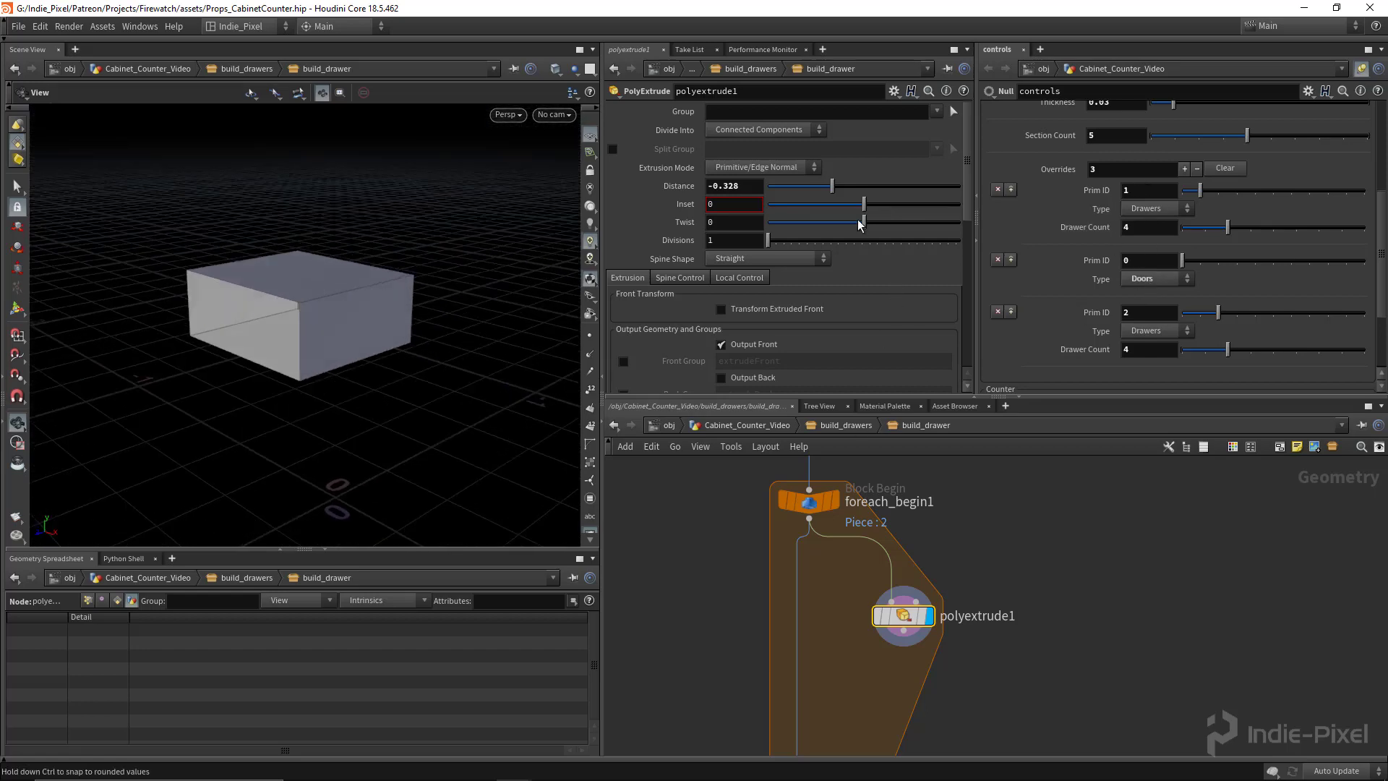
{"action": "left_click_drag", "start_coordinate": [829, 186], "coordinate": [830, 187]}
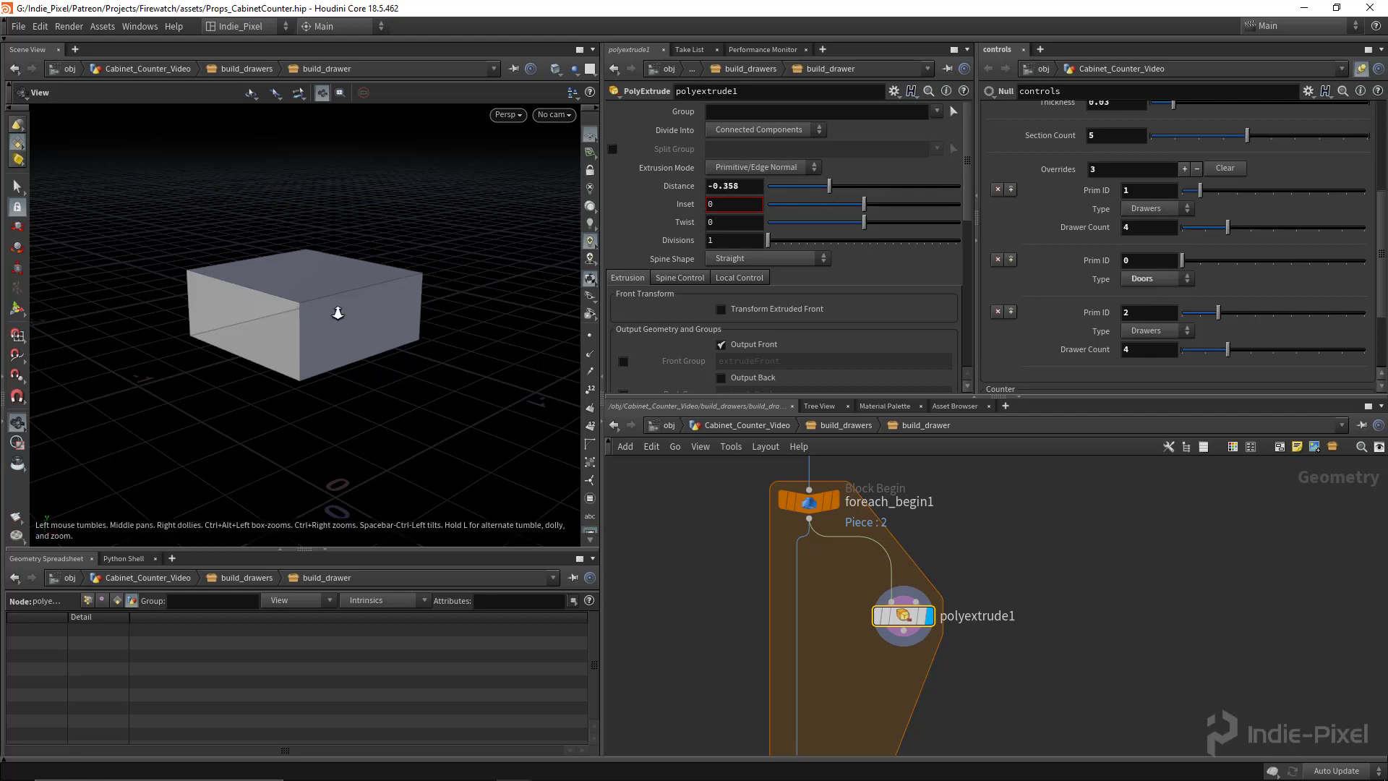
- Add a Reverse node after the PolyExtrude and display it to flip the box's normals
{"action": "left_click_drag", "start_coordinate": [338, 309], "coordinate": [311, 300]}
{"action": "scroll", "coordinate": [873, 609], "scroll_direction": "up", "scroll_amount": 2}
{"action": "key", "text": "Tab"}
{"action": "type", "text": "reve"}
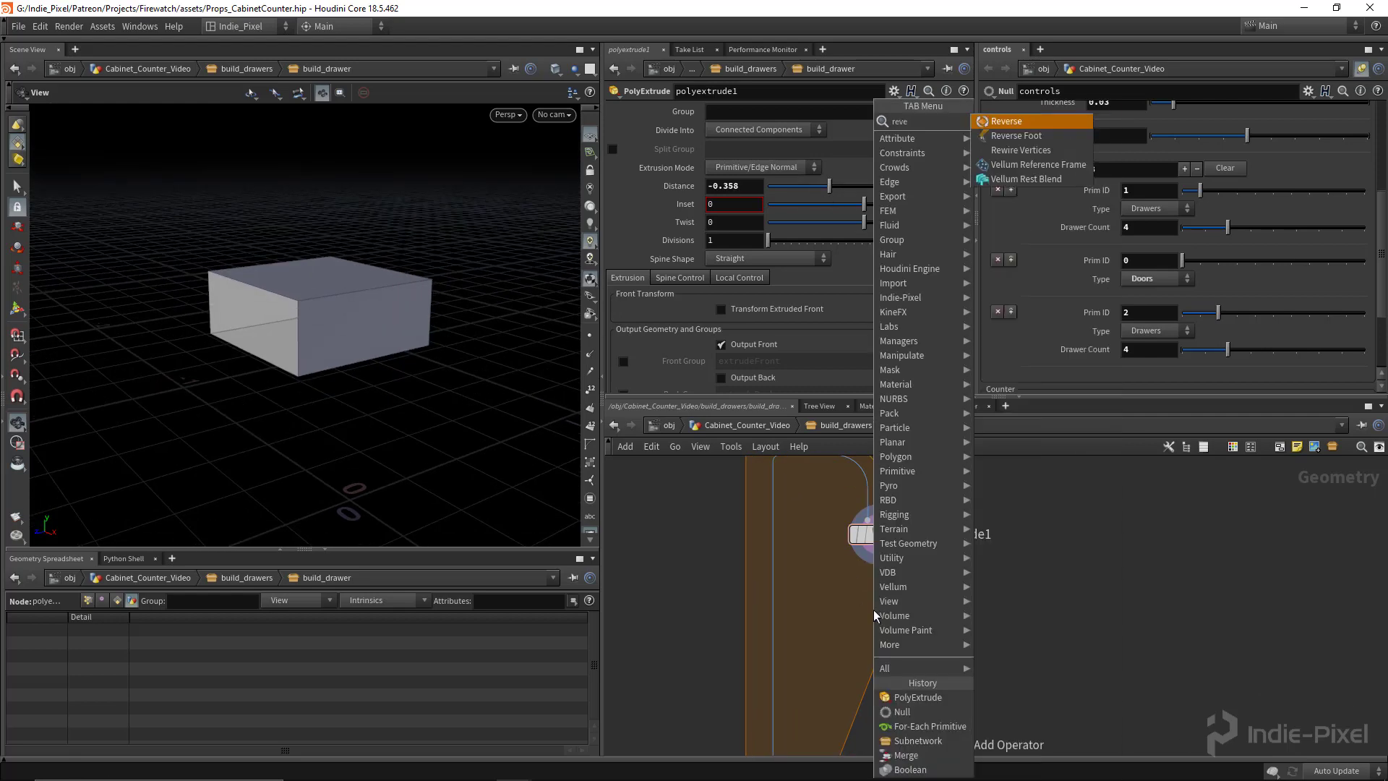
{"action": "key", "text": "Return"}
{"action": "left_click", "coordinate": [874, 609]}
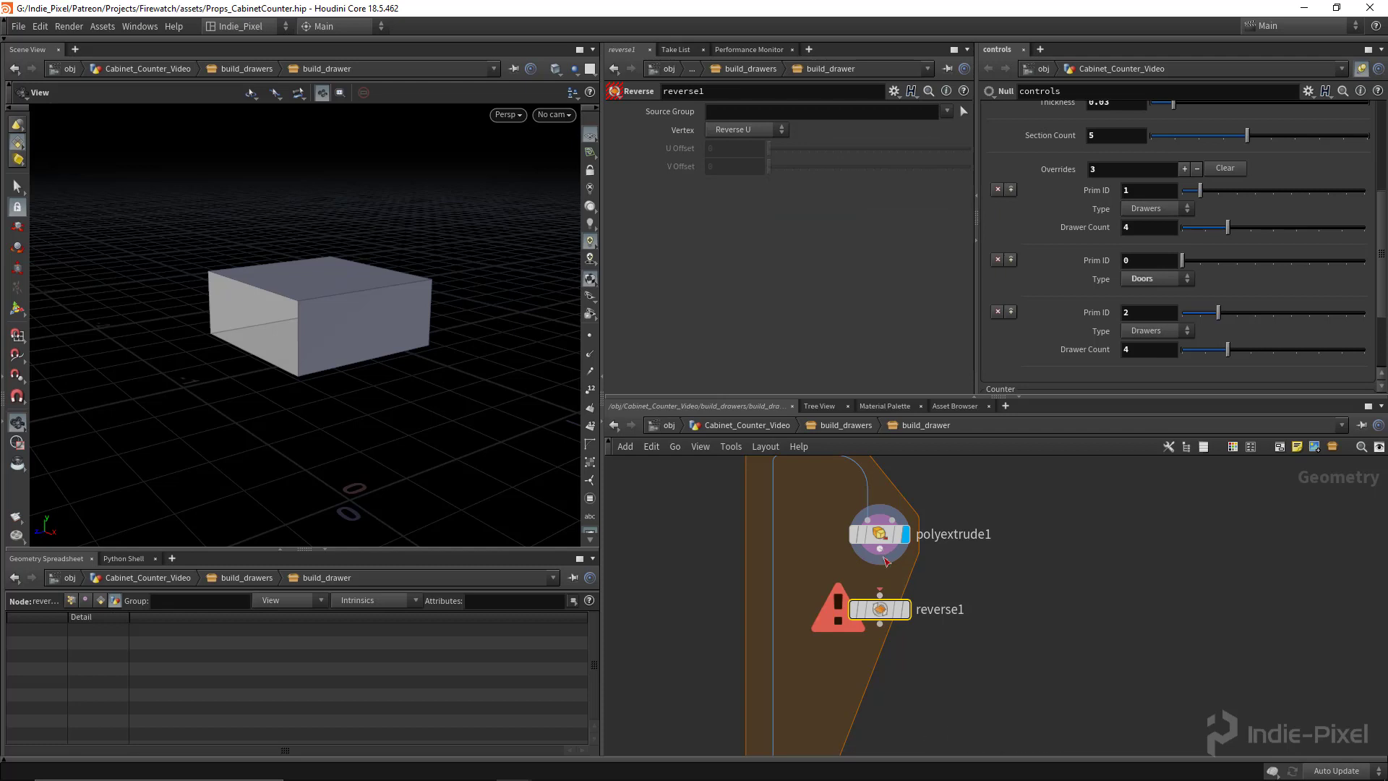
{"action": "left_click", "coordinate": [905, 611]}
- Rename the PolyExtrude node as drawer_bounds
{"action": "double_click", "coordinate": [963, 536]}
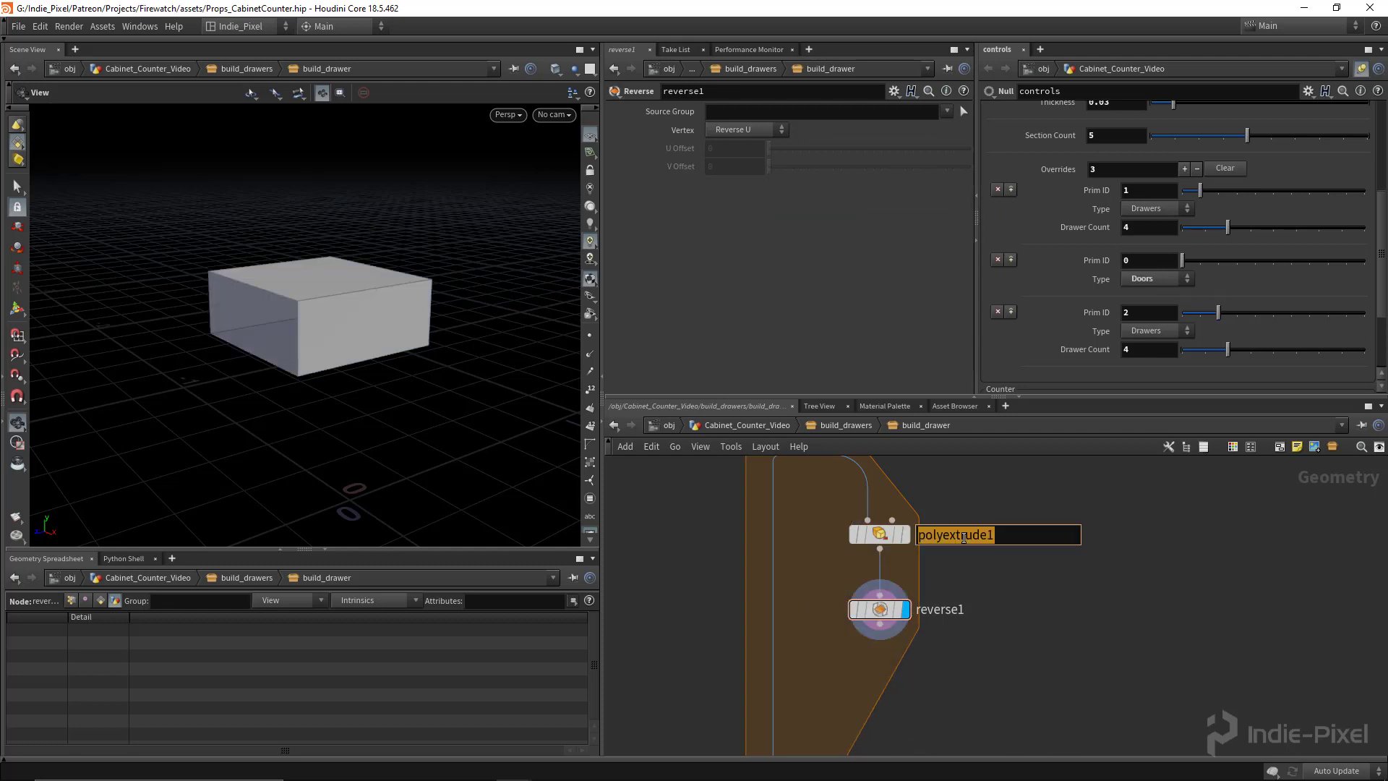
{"action": "type", "text": "drawer_bounds"}
{"action": "key", "text": "Return"}
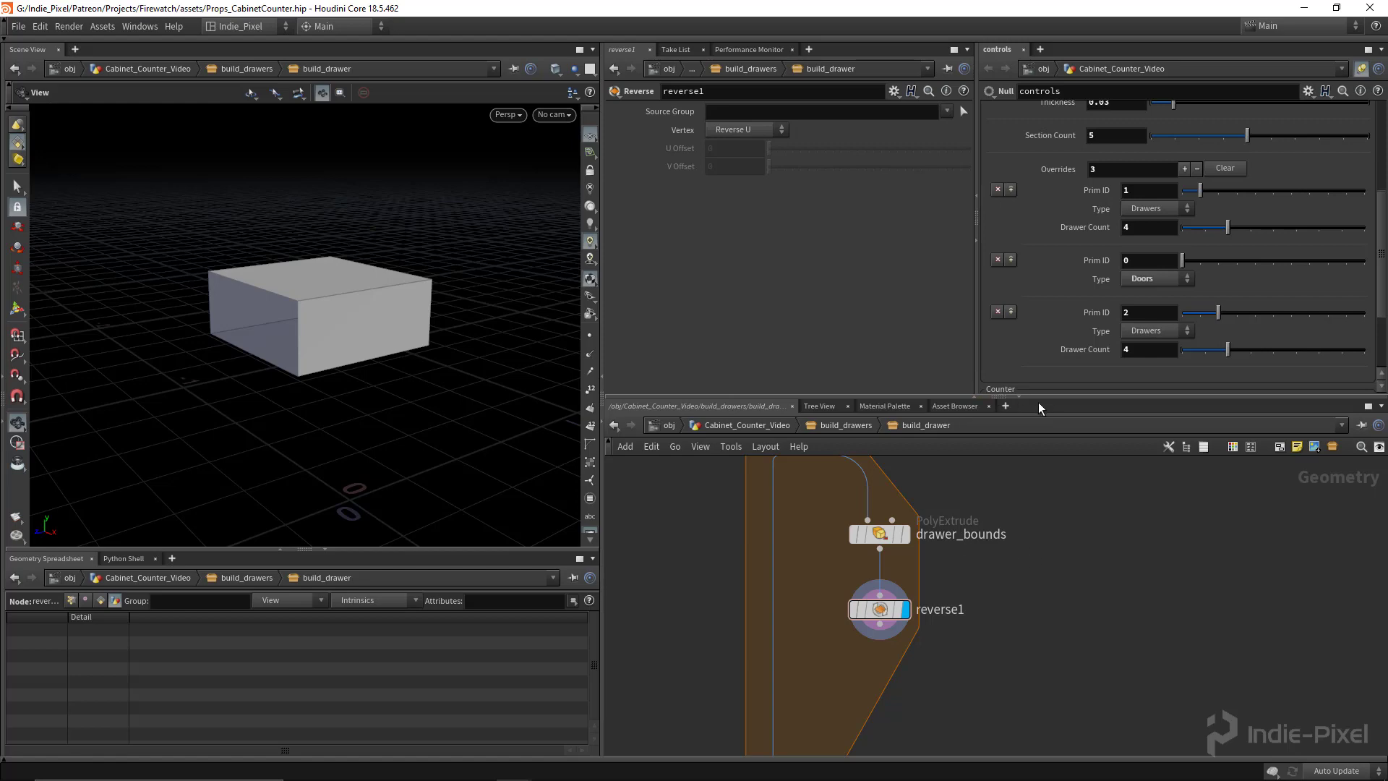
- Compare the geometry of foreach_begin1, drawer_bounds and reverse1 by displaying each in turn
{"action": "left_click_drag", "start_coordinate": [1040, 396], "coordinate": [1040, 327]}
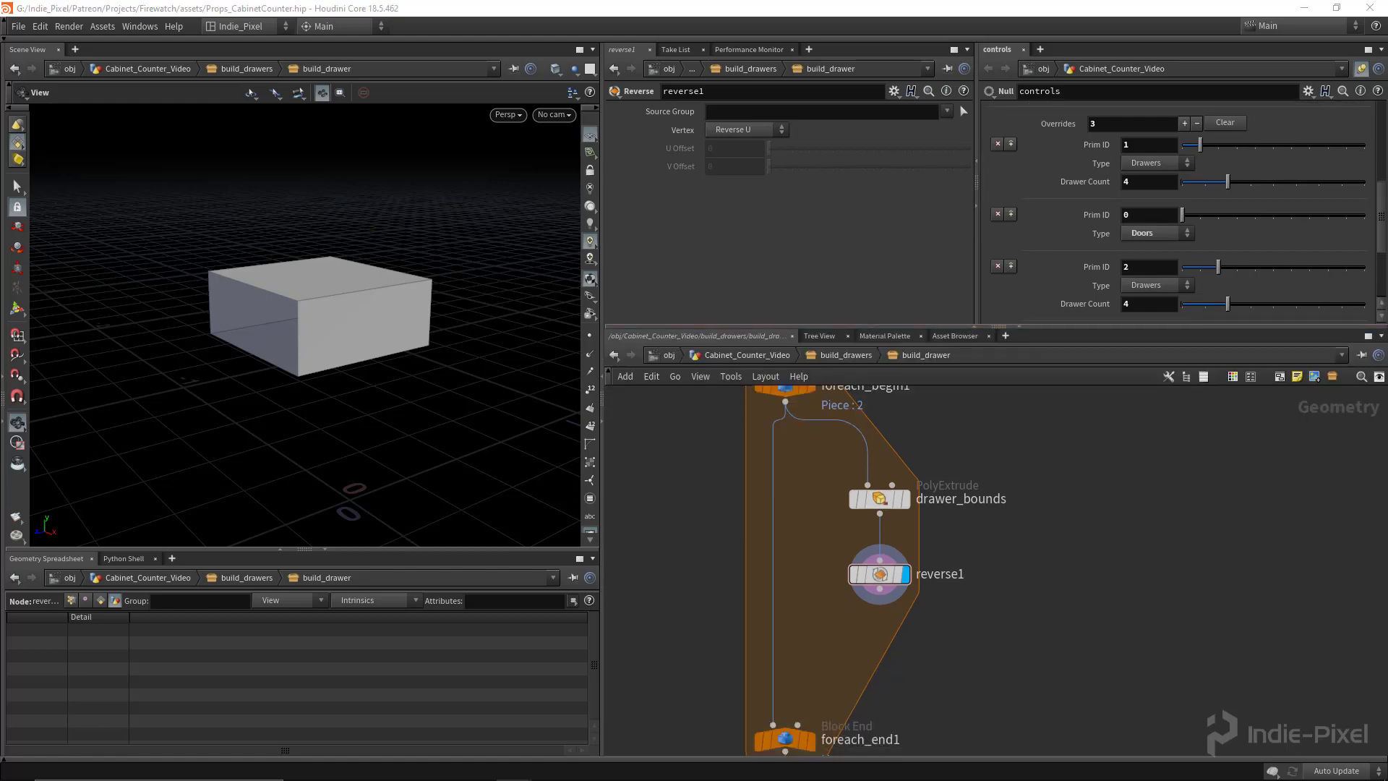
{"action": "left_click_drag", "start_coordinate": [322, 316], "coordinate": [379, 488]}
{"action": "middle_click_drag", "start_coordinate": [824, 484], "coordinate": [857, 513]}
{"action": "left_click", "coordinate": [853, 412]}
{"action": "left_click", "coordinate": [845, 416]}
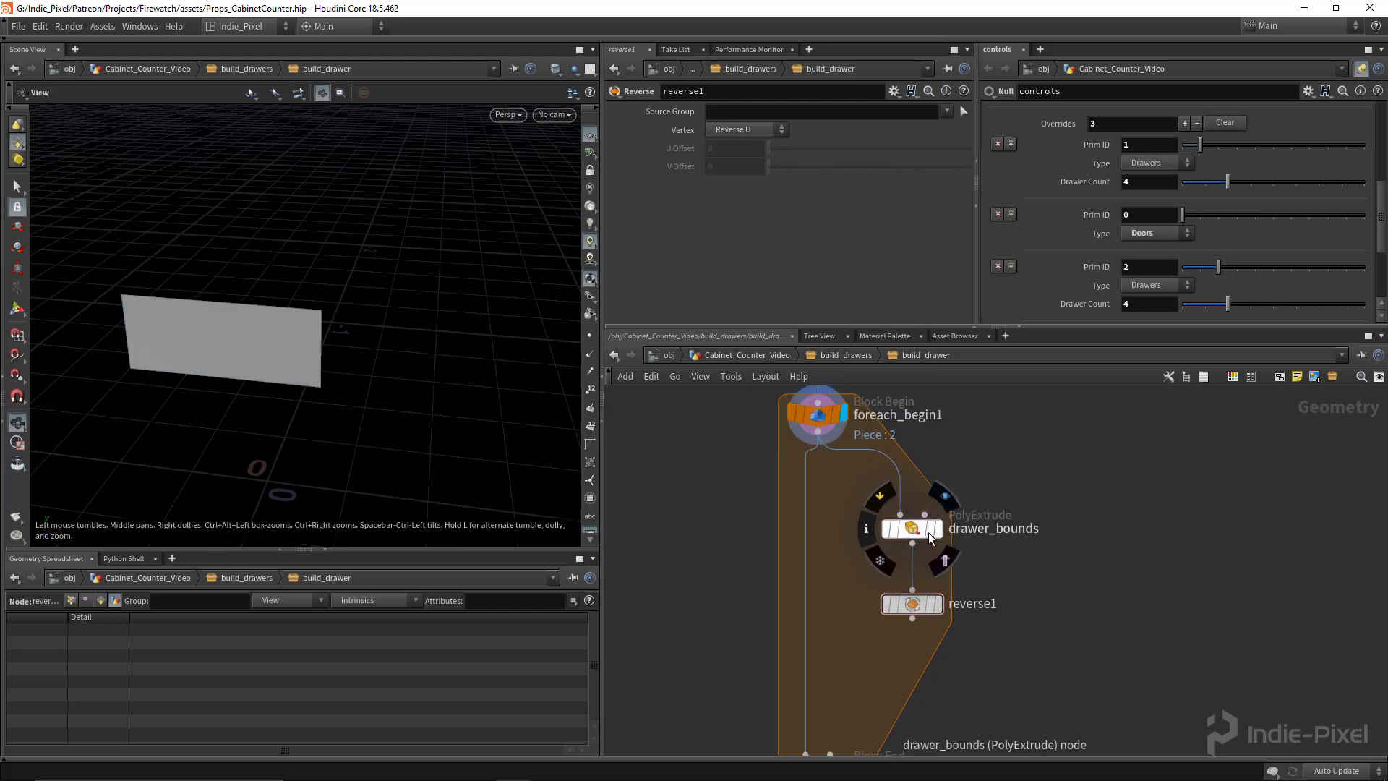
{"action": "left_click", "coordinate": [942, 479]}
{"action": "left_click", "coordinate": [912, 529]}
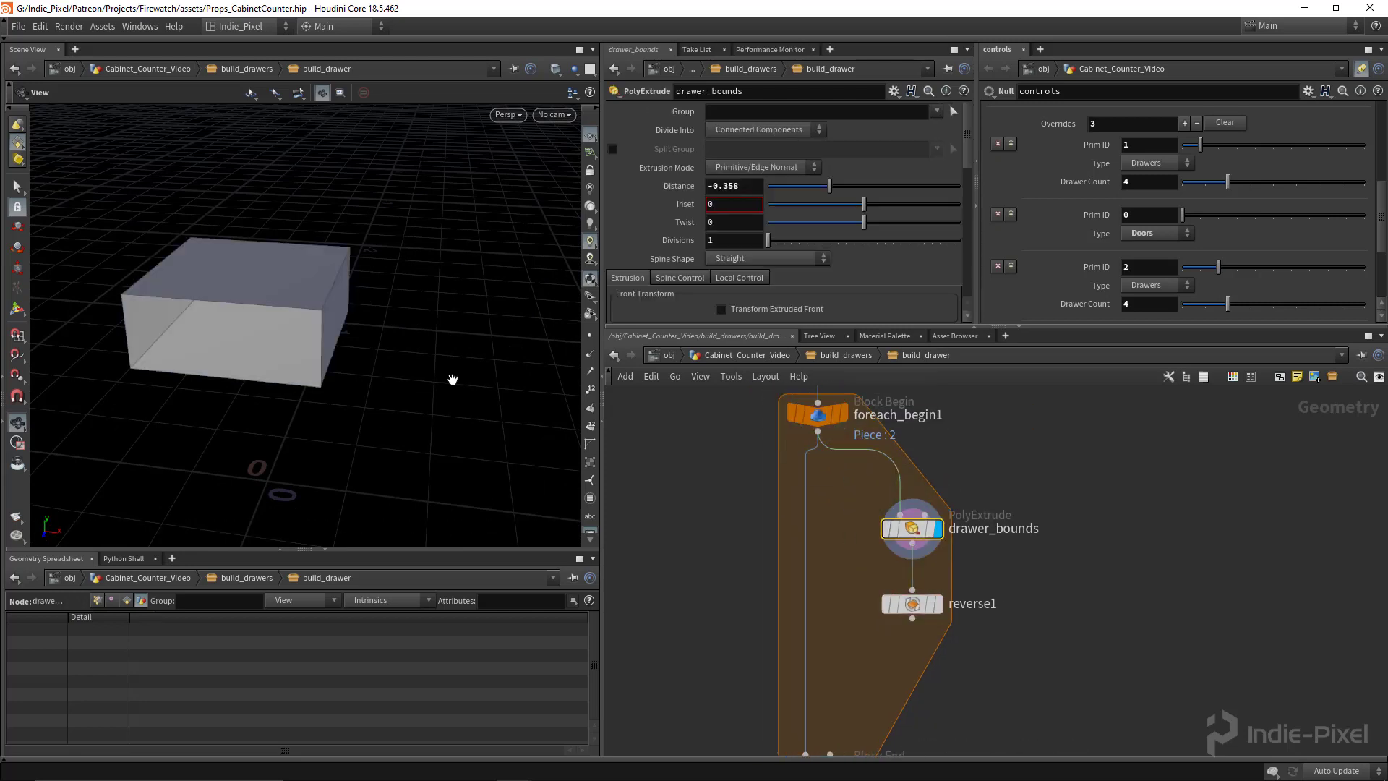
{"action": "left_click", "coordinate": [937, 604]}
- Add a Delete node below reverse1, wire reverse1 into it, display it, and align it with the chain
{"action": "middle_click_drag", "start_coordinate": [954, 708], "coordinate": [956, 620]}
{"action": "key", "text": "Tab"}
{"action": "type", "text": "nor"}
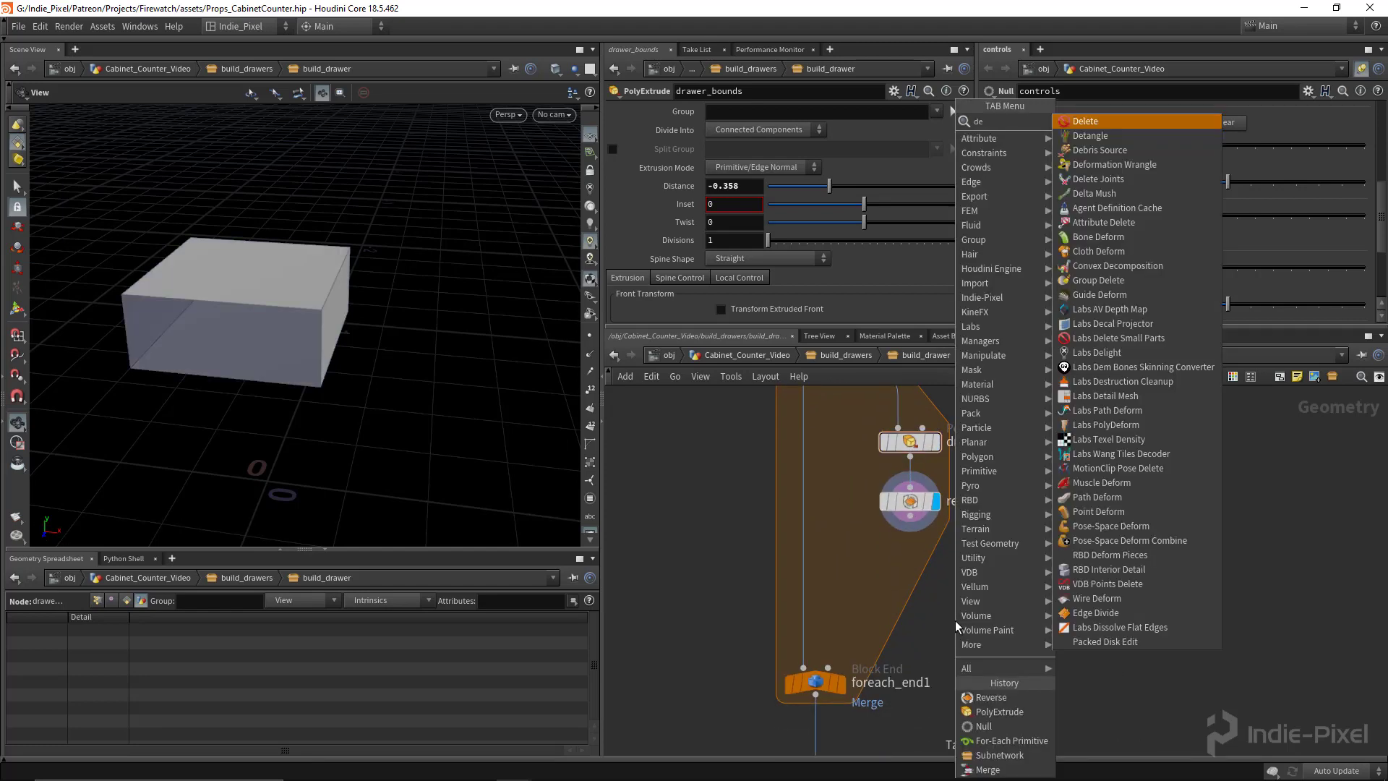
{"action": "key", "text": "Return"}
{"action": "left_click", "coordinate": [918, 578]}
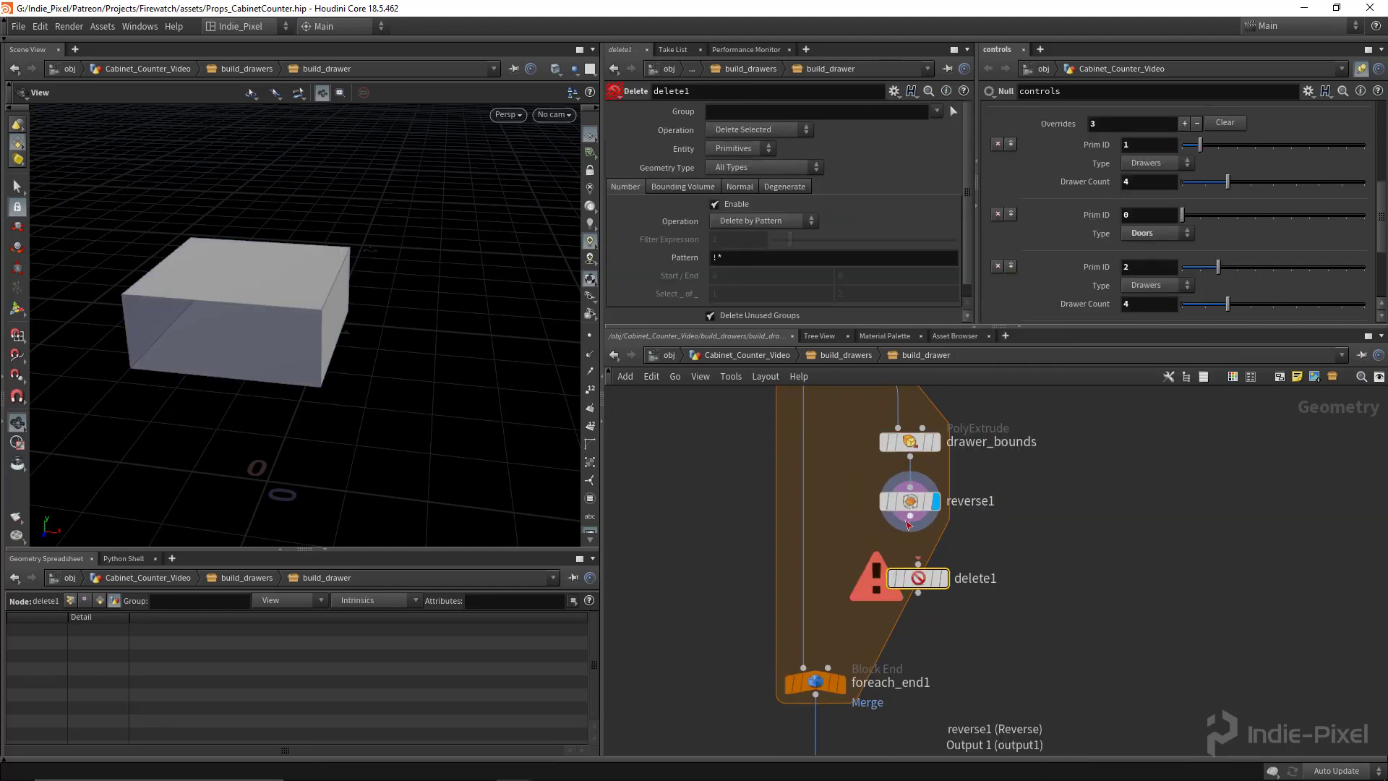
{"action": "left_click", "coordinate": [910, 516]}
{"action": "left_click", "coordinate": [917, 564]}
{"action": "left_click", "coordinate": [943, 578]}
{"action": "left_click_drag", "start_coordinate": [915, 580], "coordinate": [908, 568]}
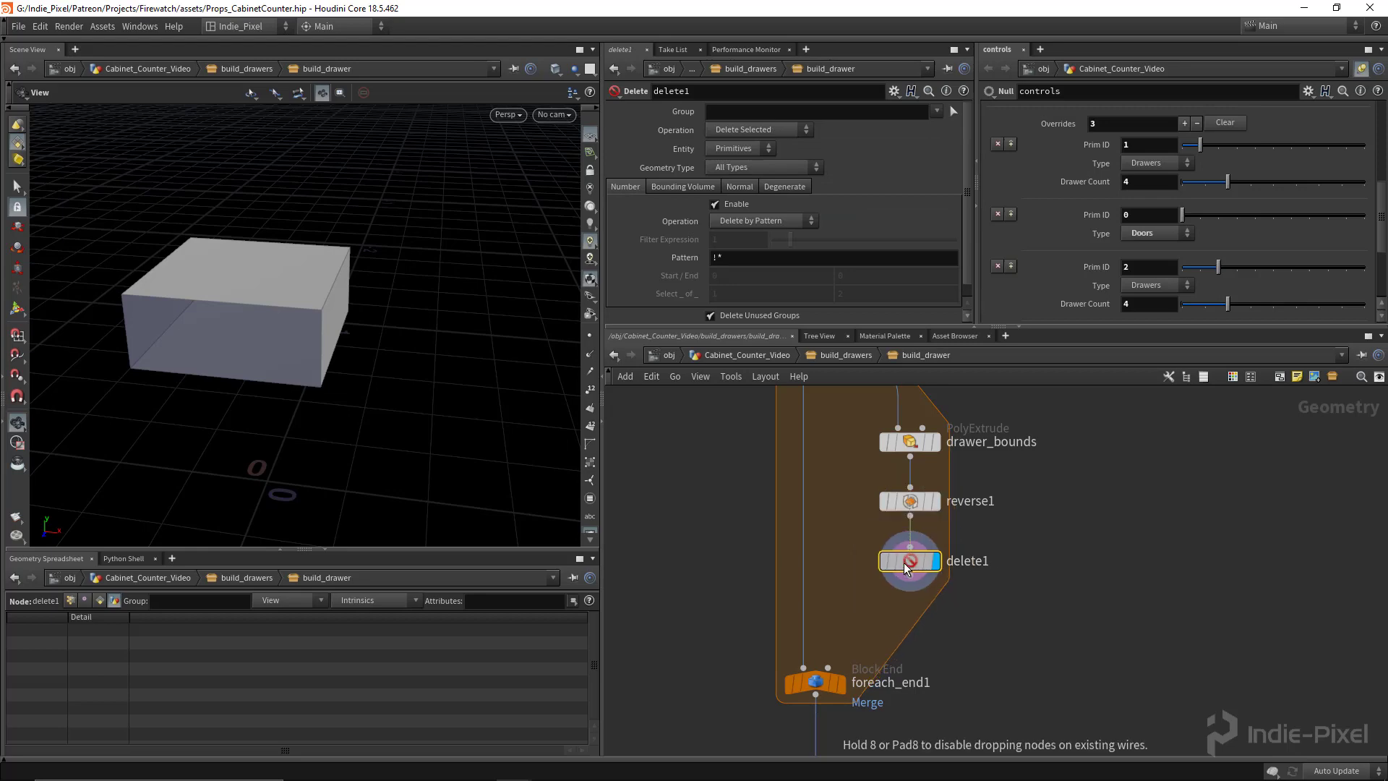
- Switch the Delete node from number to normal filtering, with direction 0, -1, 0 and spread angle 0
{"action": "right_click_drag", "start_coordinate": [237, 266], "coordinate": [357, 269]}
{"action": "left_click_drag", "start_coordinate": [356, 270], "coordinate": [311, 375]}
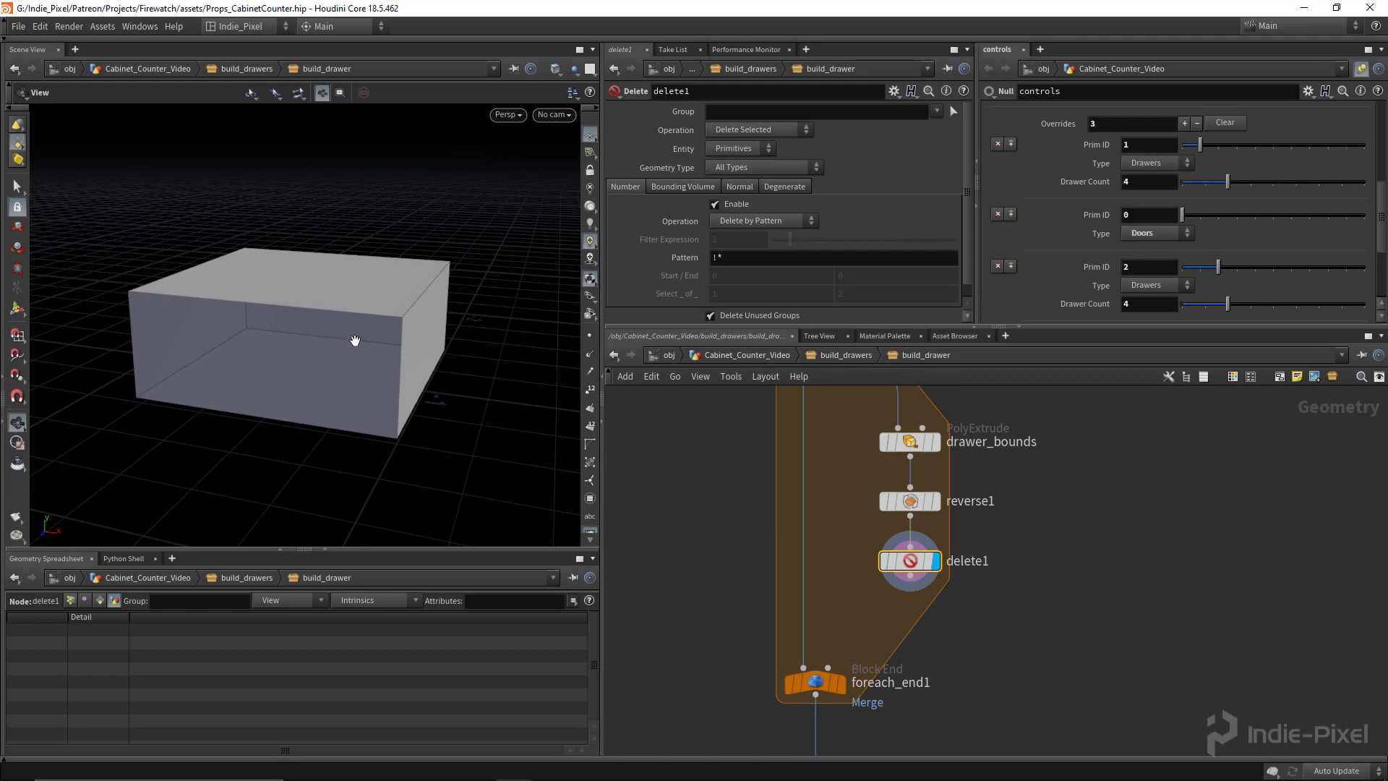
{"action": "mouse_move", "coordinate": [360, 338]}
{"action": "left_mouse_down"}
{"action": "mouse_move", "coordinate": [350, 344]}
{"action": "mouse_move", "coordinate": [373, 344]}
{"action": "mouse_move", "coordinate": [344, 356]}
{"action": "mouse_move", "coordinate": [362, 352]}
{"action": "left_mouse_up"}
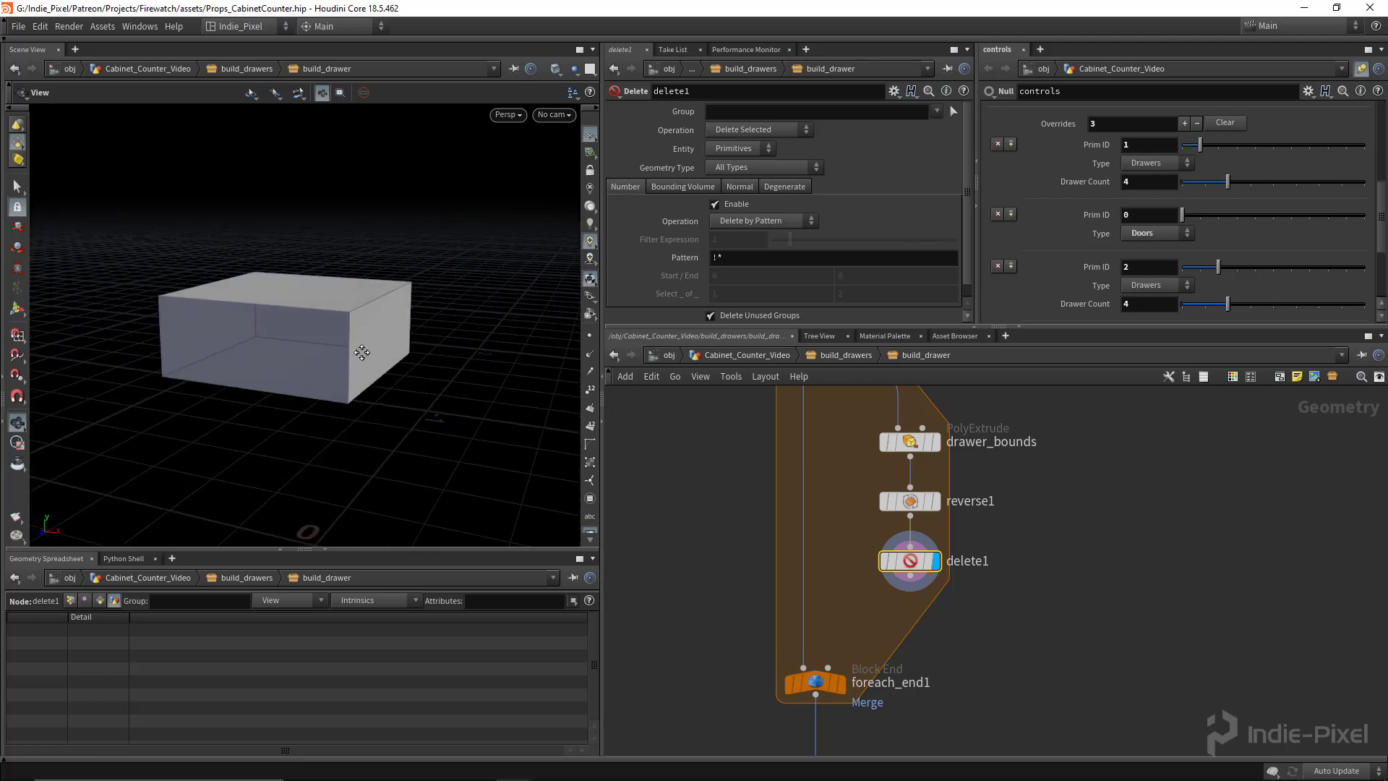
{"action": "middle_click_drag", "start_coordinate": [362, 352], "coordinate": [366, 350]}
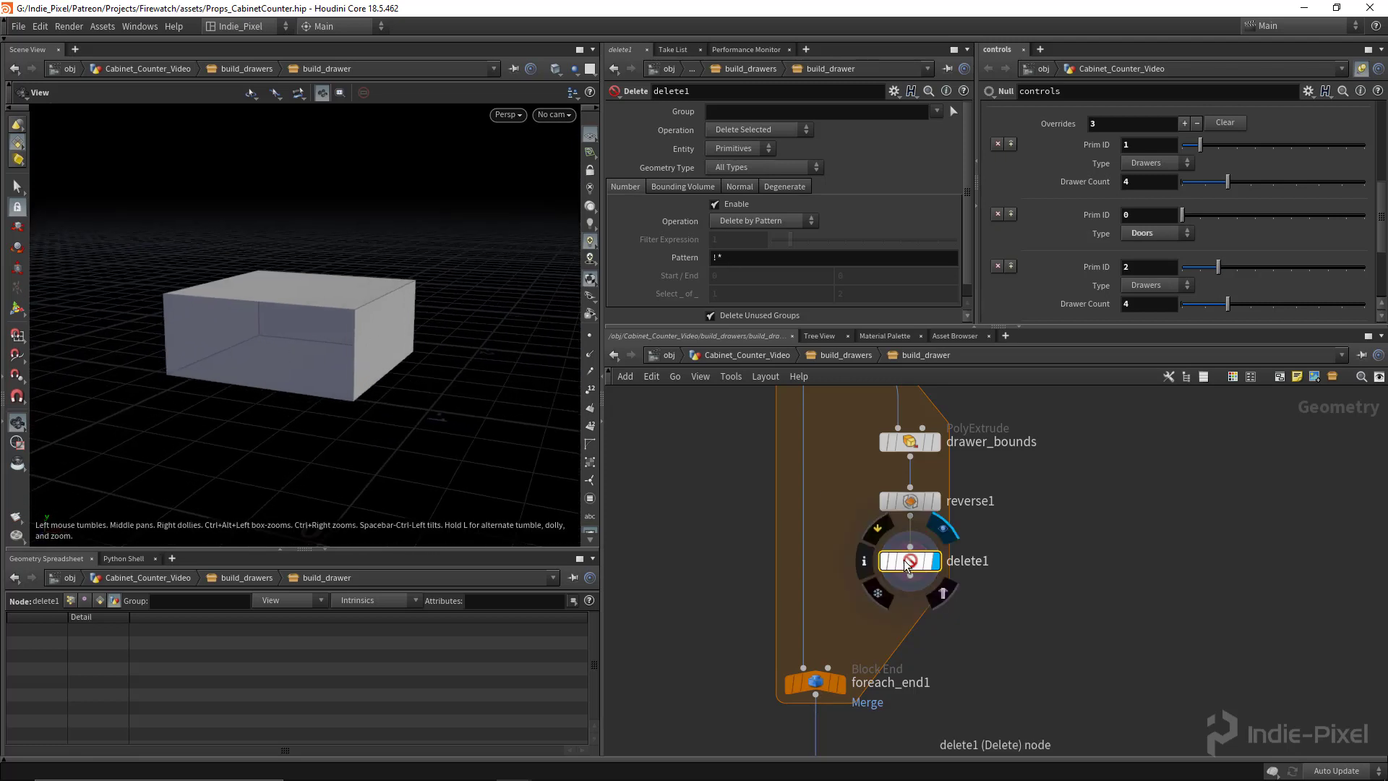
{"action": "left_click", "coordinate": [735, 192]}
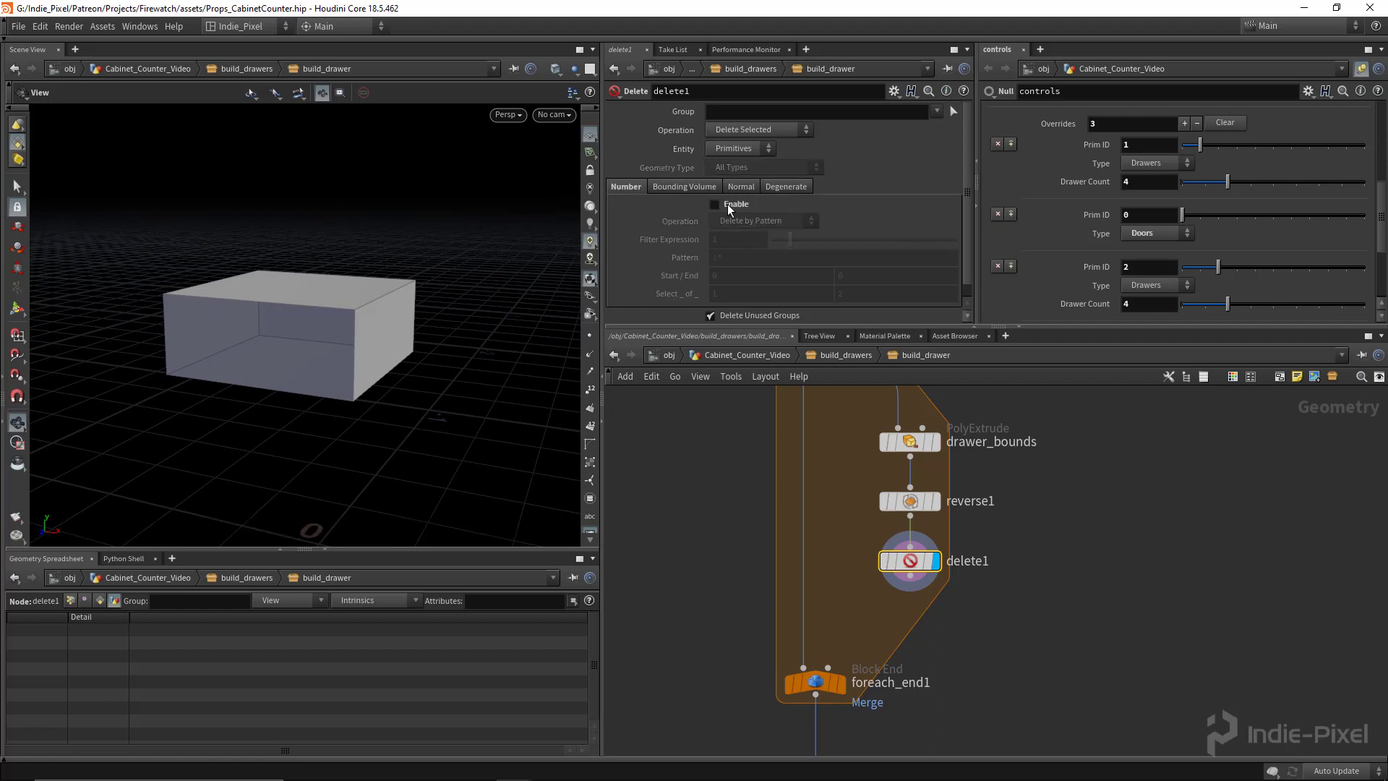
{"action": "left_click", "coordinate": [737, 208]}
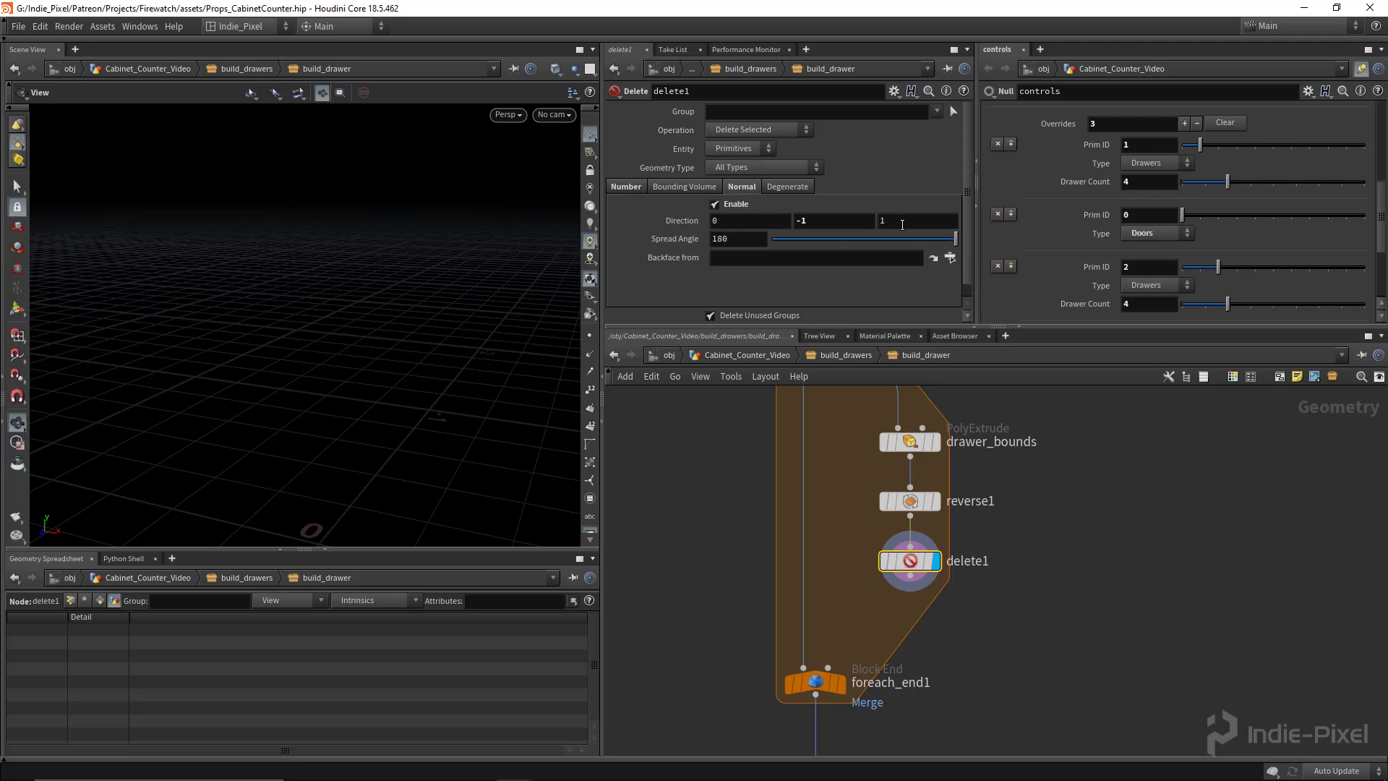
{"action": "left_click", "coordinate": [901, 221]}
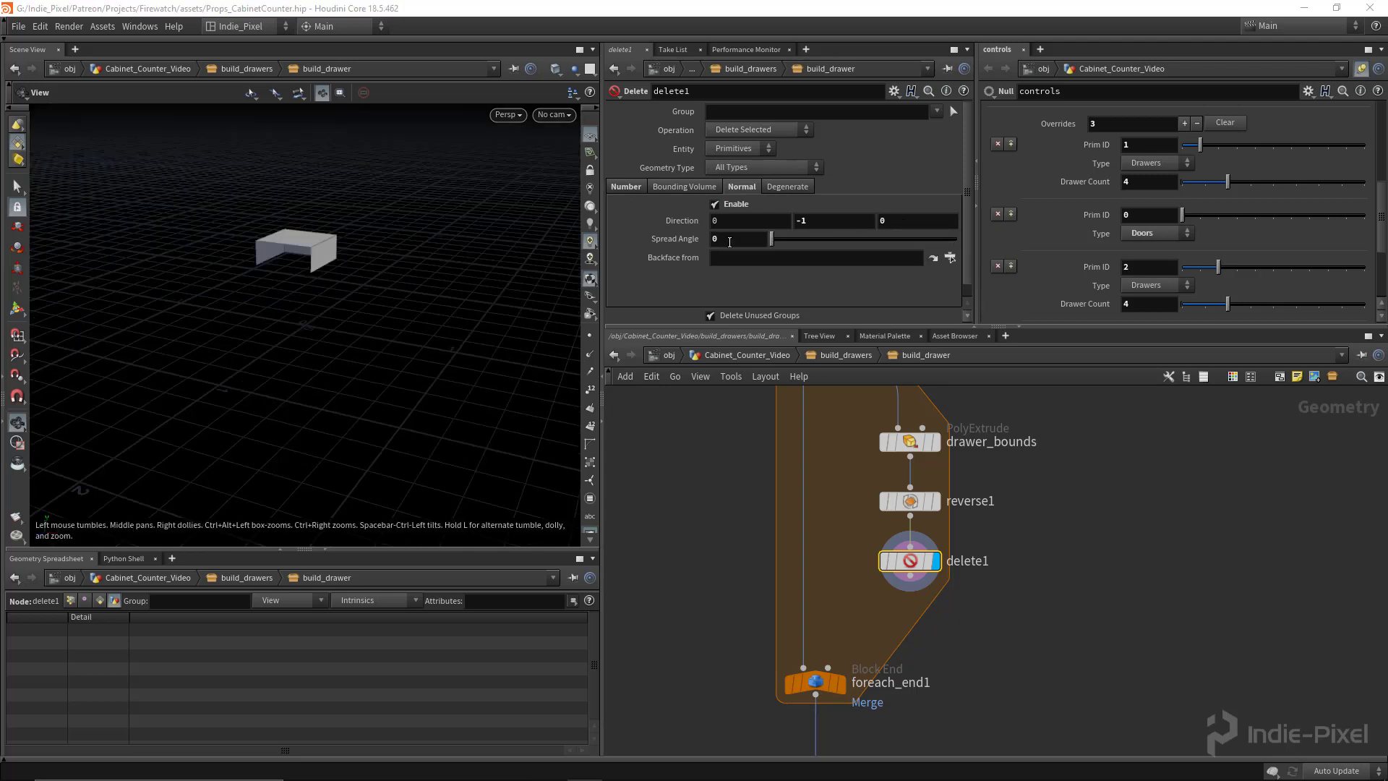
- Set the Delete node's operation to Delete Non-Selected so only the drawer's bottom face is kept
{"action": "left_click", "coordinate": [773, 133]}
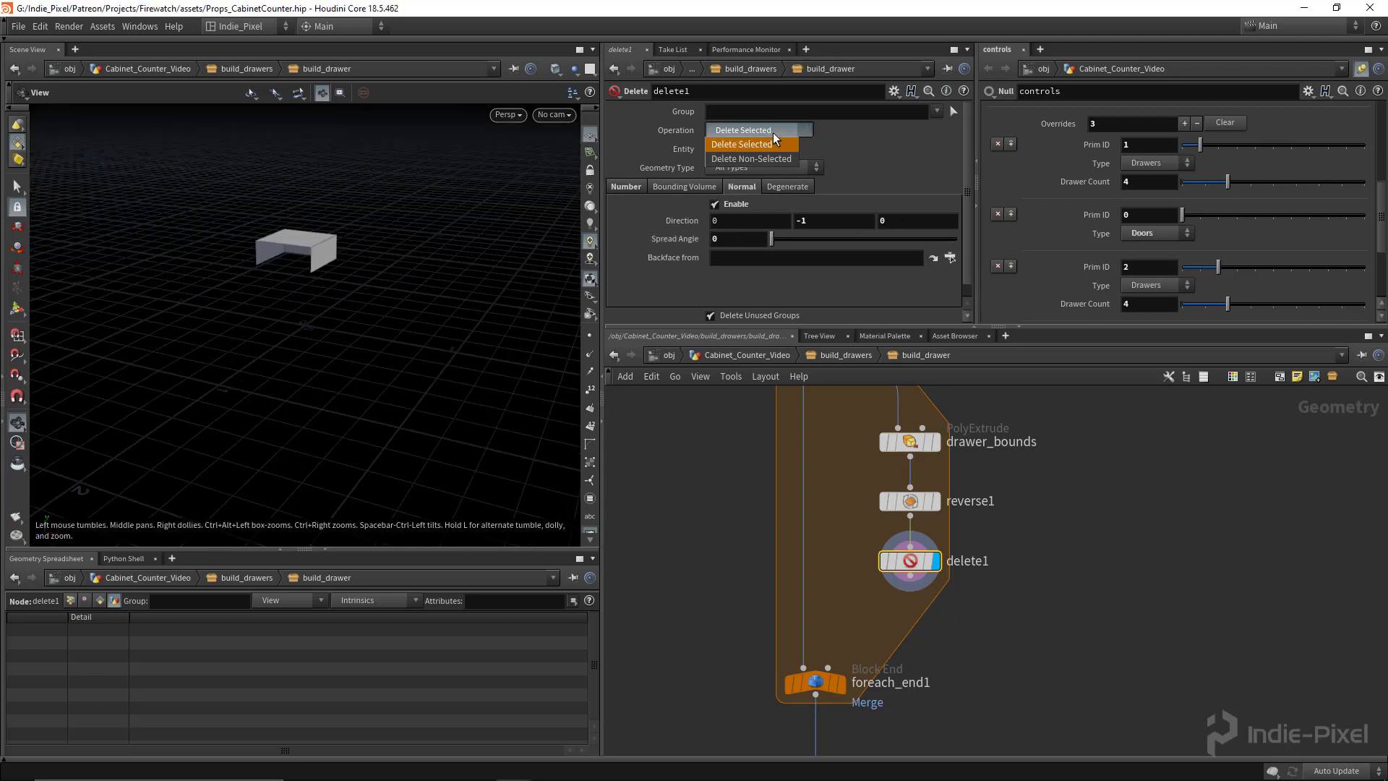
{"action": "left_click", "coordinate": [755, 149]}
{"action": "key", "text": "f"}
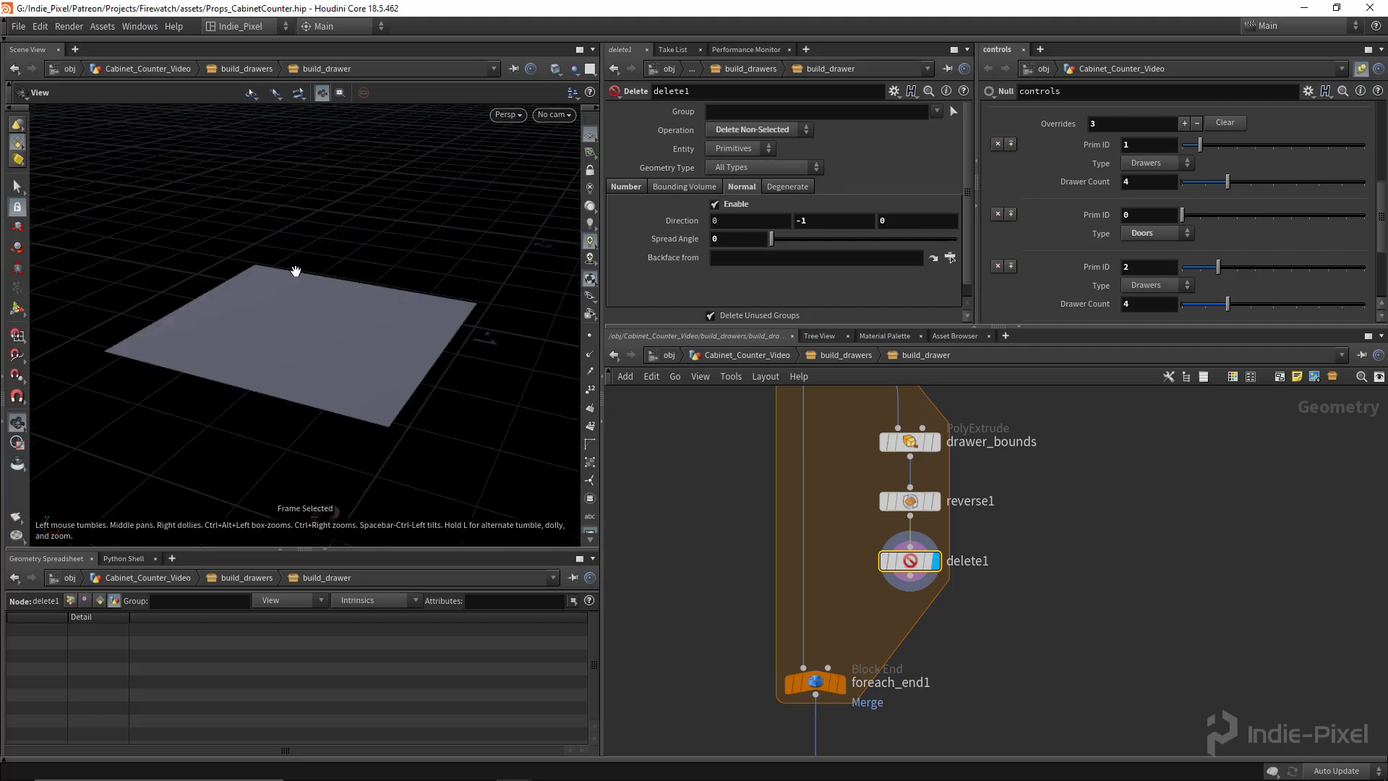
{"action": "left_click_drag", "start_coordinate": [294, 272], "coordinate": [340, 325]}
- Move foreach_end1 and the output node further down to make room below the Delete node
{"action": "middle_click_drag", "start_coordinate": [905, 619], "coordinate": [901, 603]}
{"action": "scroll", "coordinate": [902, 604], "scroll_direction": "down", "scroll_amount": 5}
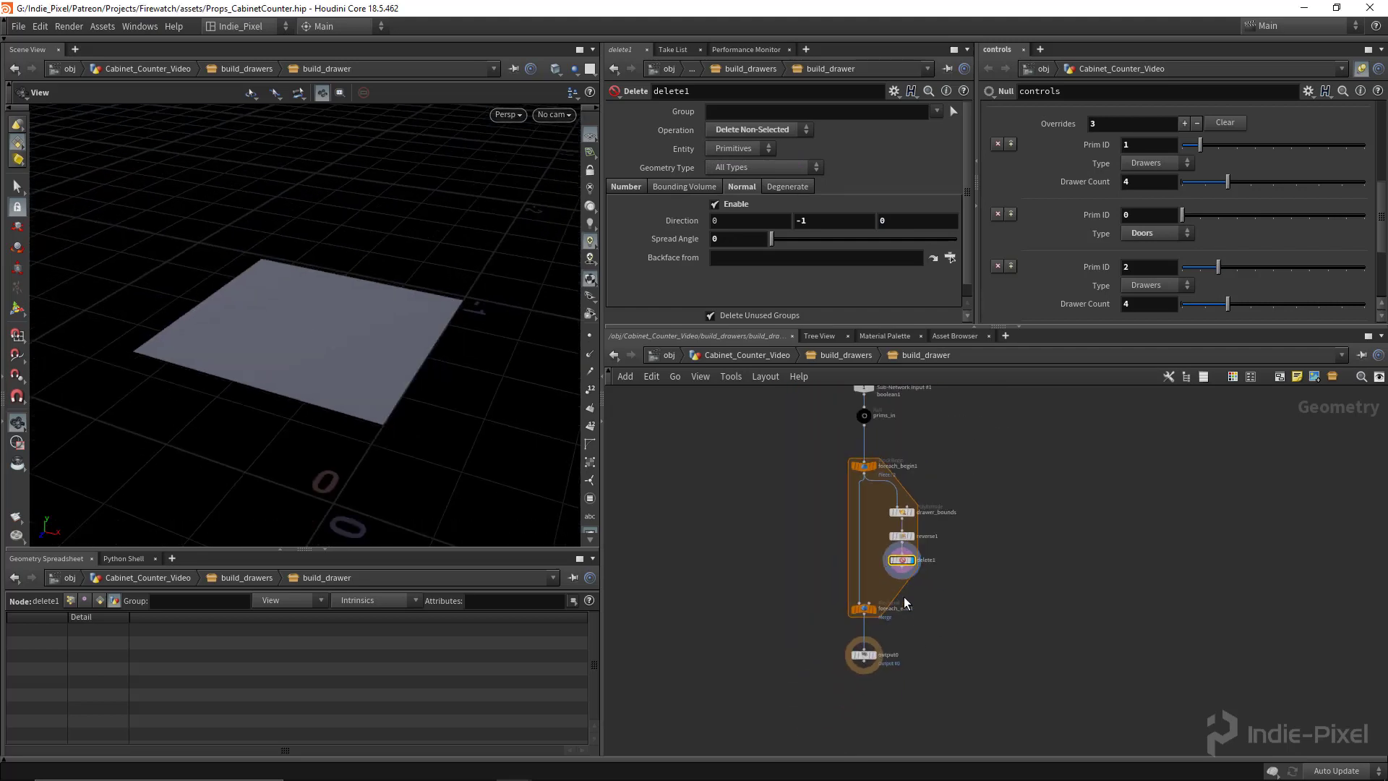
{"action": "left_click_drag", "start_coordinate": [672, 645], "coordinate": [840, 519]}
{"action": "left_click_drag", "start_coordinate": [803, 574], "coordinate": [798, 669]}
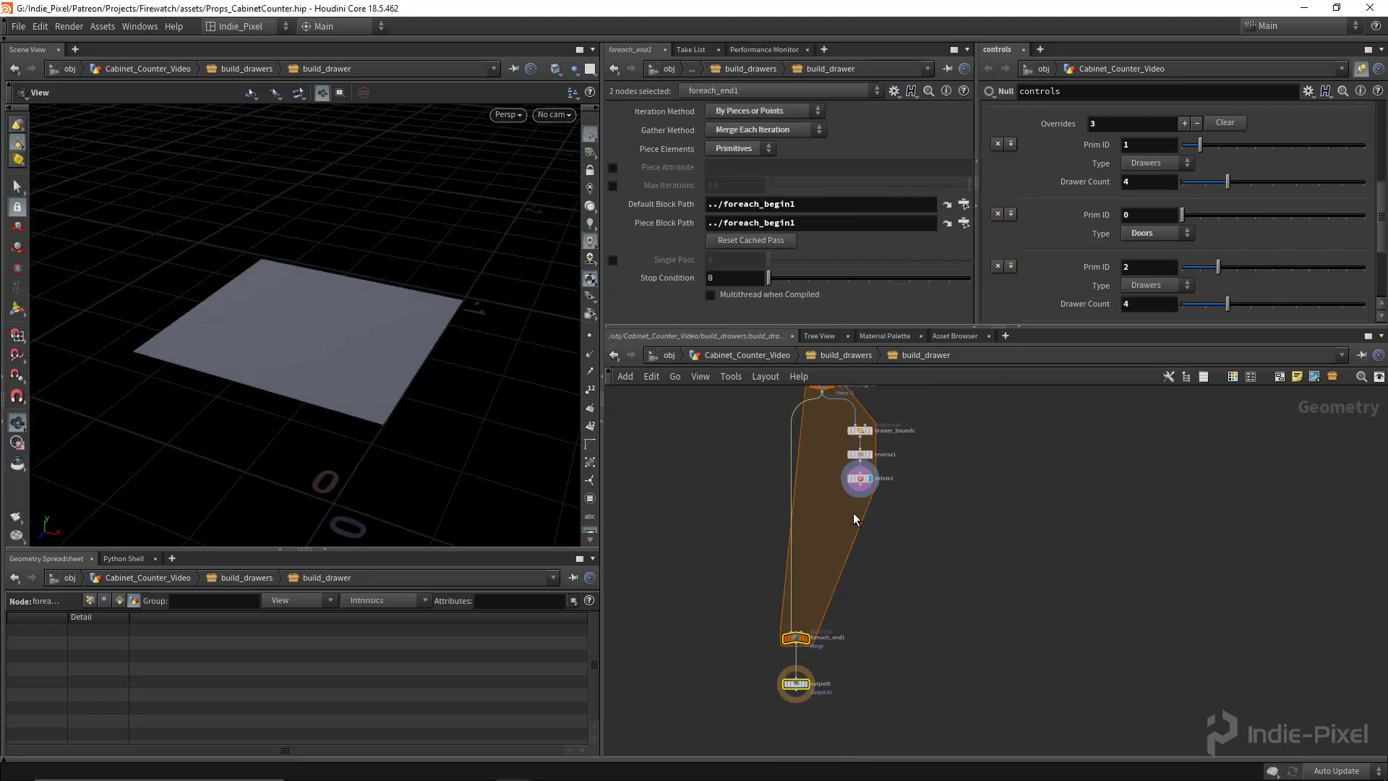
- Move the drawer_bounds, reverse1 and delete1 nodes further aside from the wire that runs straight through the for-each loop
{"action": "scroll", "coordinate": [839, 527], "scroll_direction": "up", "scroll_amount": 4}
{"action": "scroll", "coordinate": [907, 649], "scroll_direction": "down", "scroll_amount": 4}
{"action": "left_click_drag", "start_coordinate": [906, 649], "coordinate": [897, 526]}
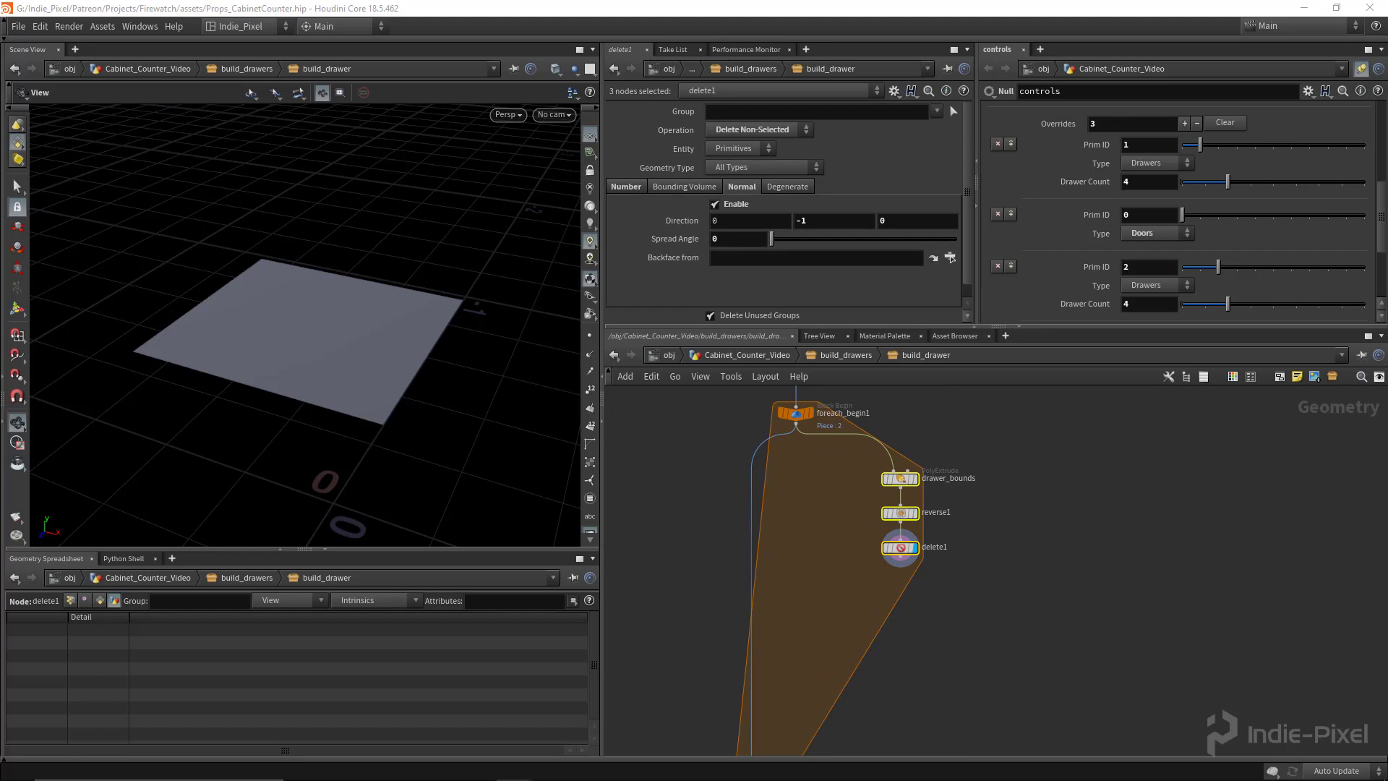
- Add a Reverse node below delete1, wire delete1 into it, and display it to flip the bottom face's normal
{"action": "middle_click_drag", "start_coordinate": [967, 635], "coordinate": [932, 580]}
{"action": "left_click", "coordinate": [866, 545]}
{"action": "key", "text": "Tab"}
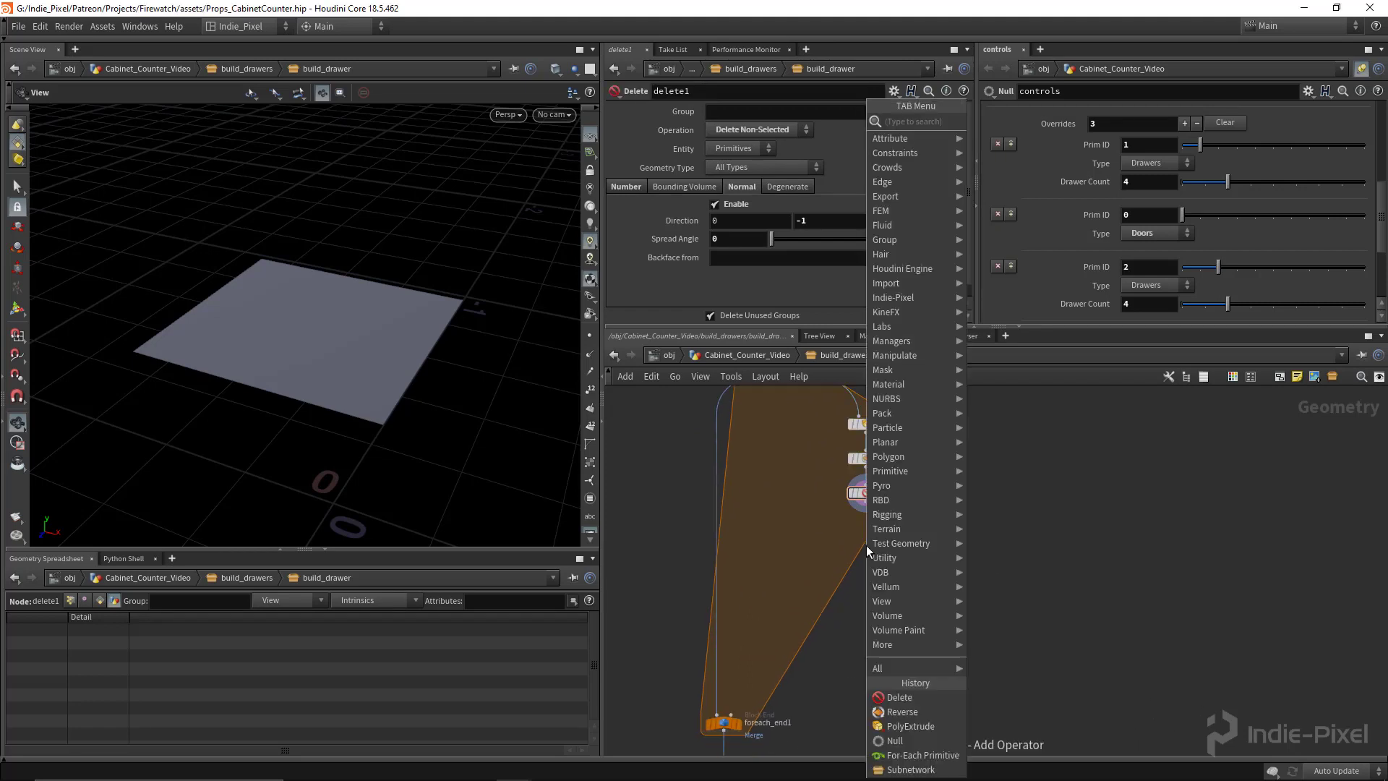
{"action": "type", "text": "res"}
{"action": "key", "text": "Return"}
{"action": "left_click", "coordinate": [869, 544]}
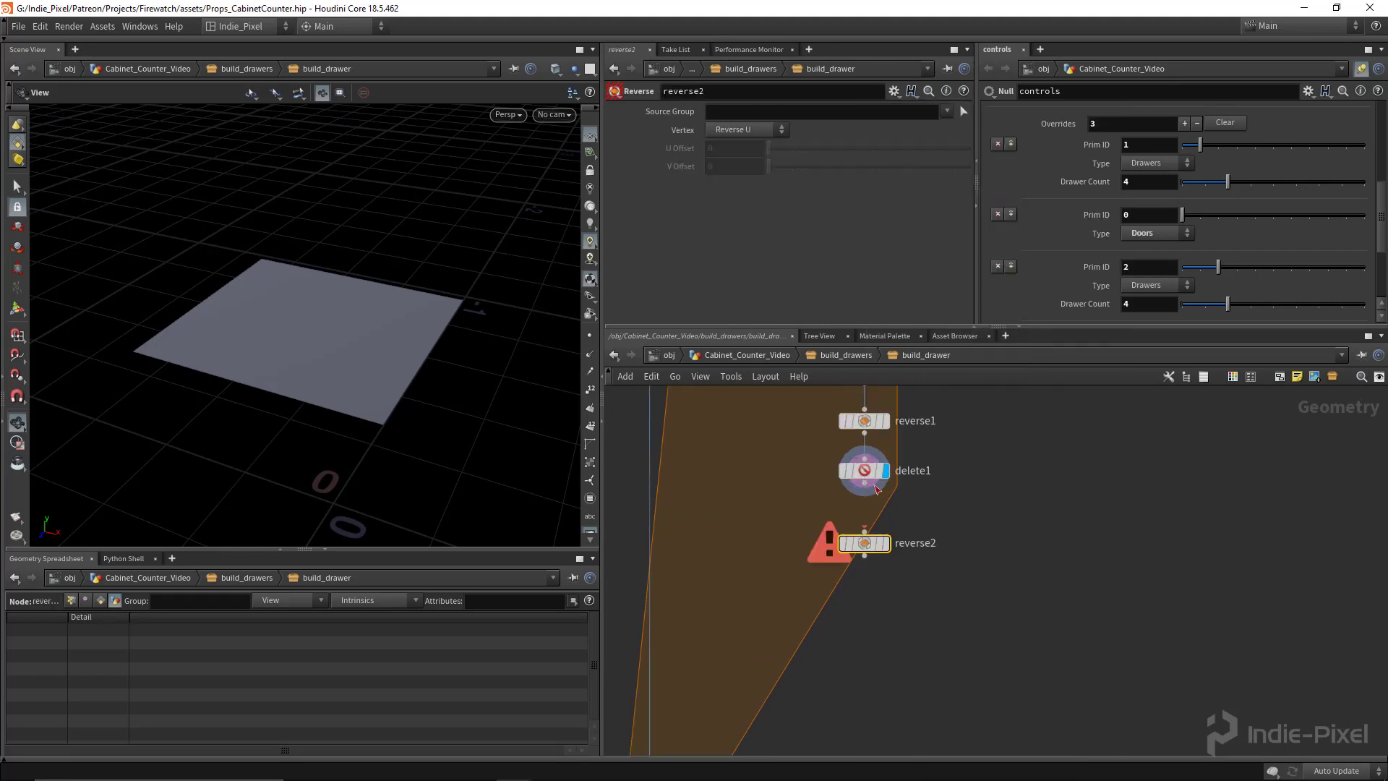
{"action": "scroll", "coordinate": [868, 544], "scroll_direction": "up", "scroll_amount": 3}
{"action": "left_click", "coordinate": [886, 545]}
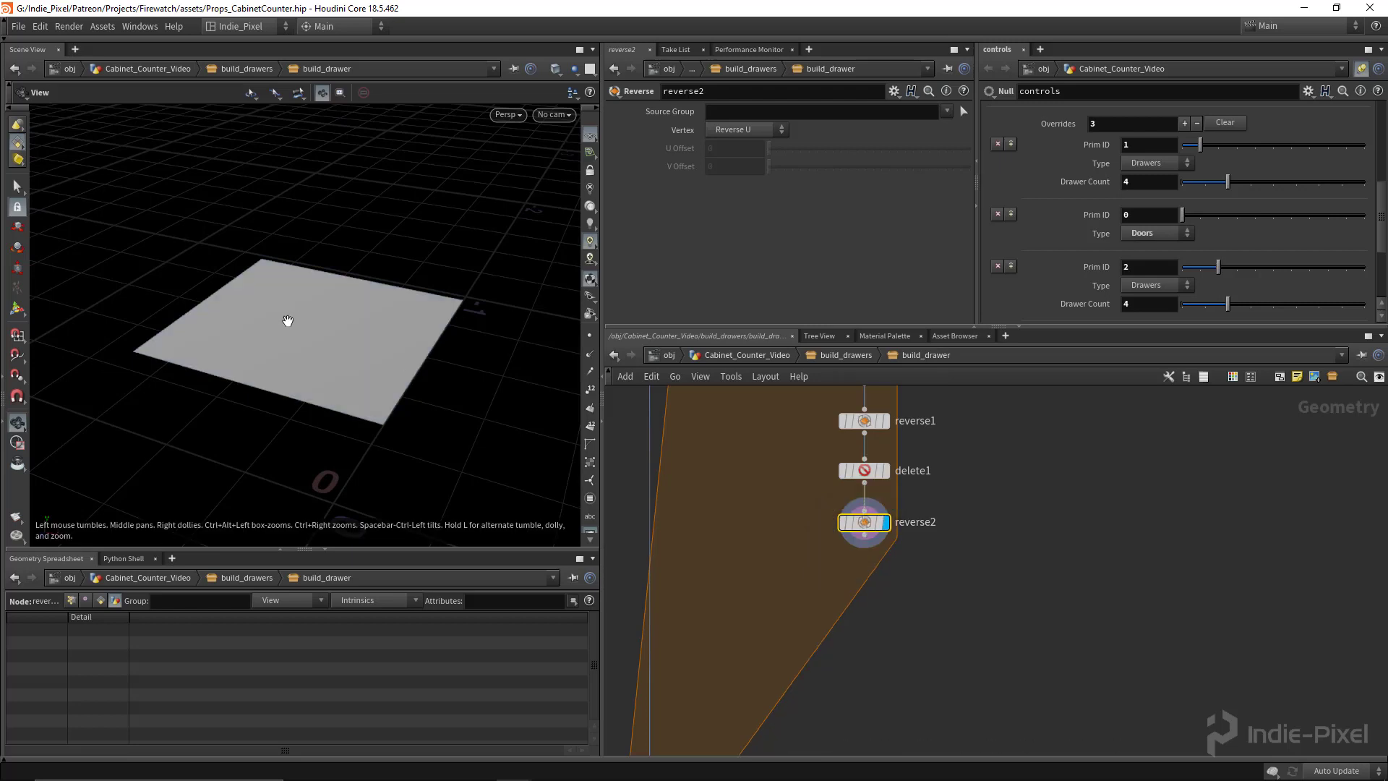
{"action": "mouse_move", "coordinate": [287, 322]}
{"action": "left_mouse_down"}
{"action": "mouse_move", "coordinate": [300, 312]}
{"action": "mouse_move", "coordinate": [315, 354]}
{"action": "mouse_move", "coordinate": [269, 334]}
{"action": "left_mouse_up"}
{"action": "scroll", "coordinate": [938, 558], "scroll_direction": "down", "scroll_amount": 4}
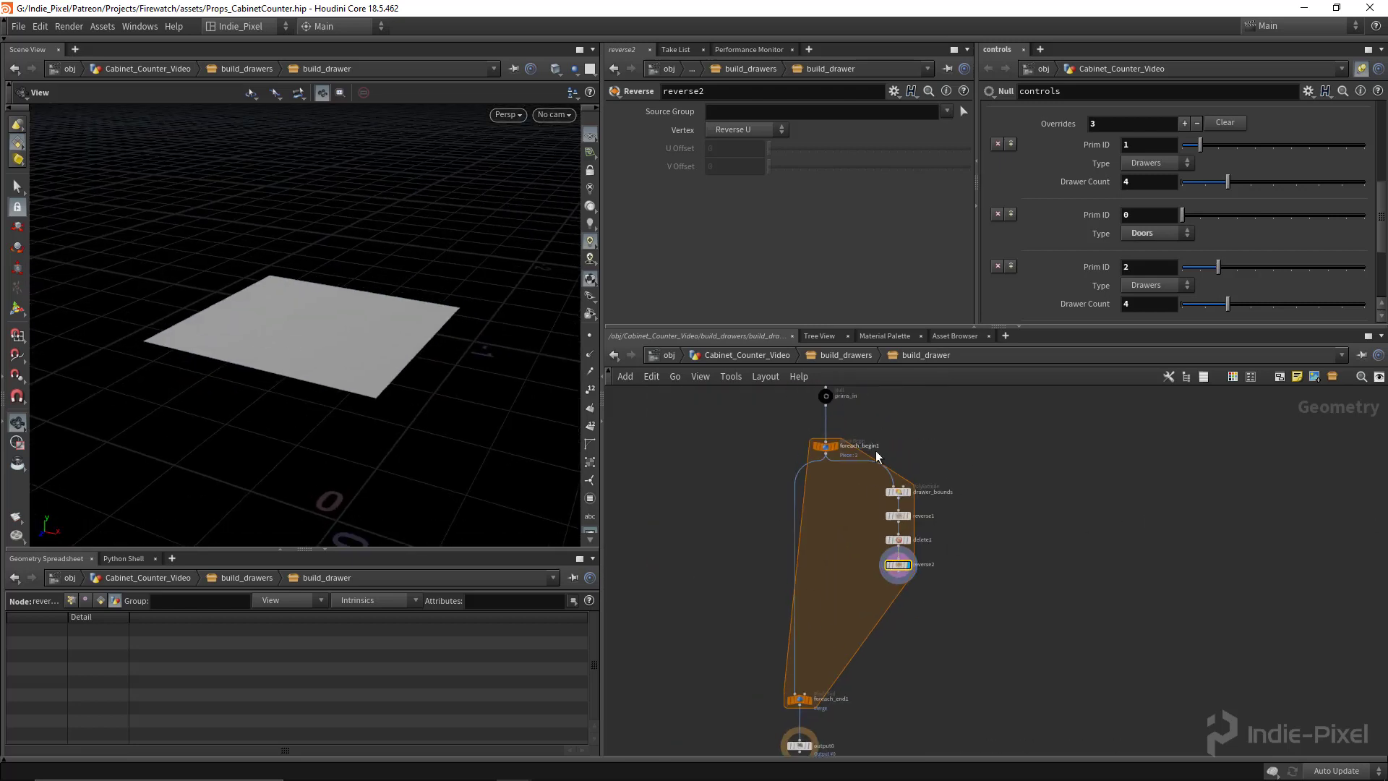
- Add a PolyExtrude node below reverse2, wire reverse2 into it, and display it
{"action": "left_click_drag", "start_coordinate": [959, 453], "coordinate": [838, 695]}
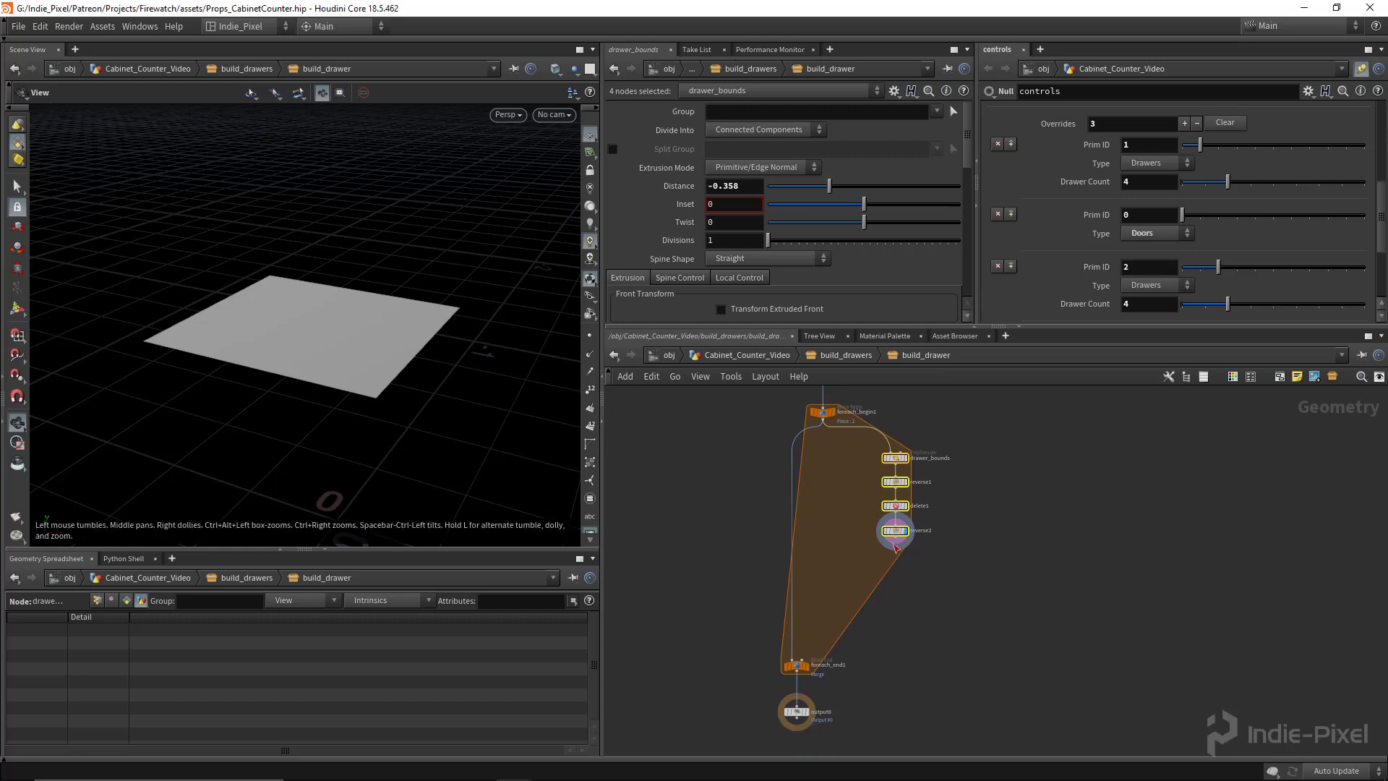
{"action": "scroll", "coordinate": [909, 585], "scroll_direction": "up", "scroll_amount": 3}
{"action": "left_click", "coordinate": [909, 584]}
{"action": "key", "text": "Tab"}
{"action": "type", "text": "po"}
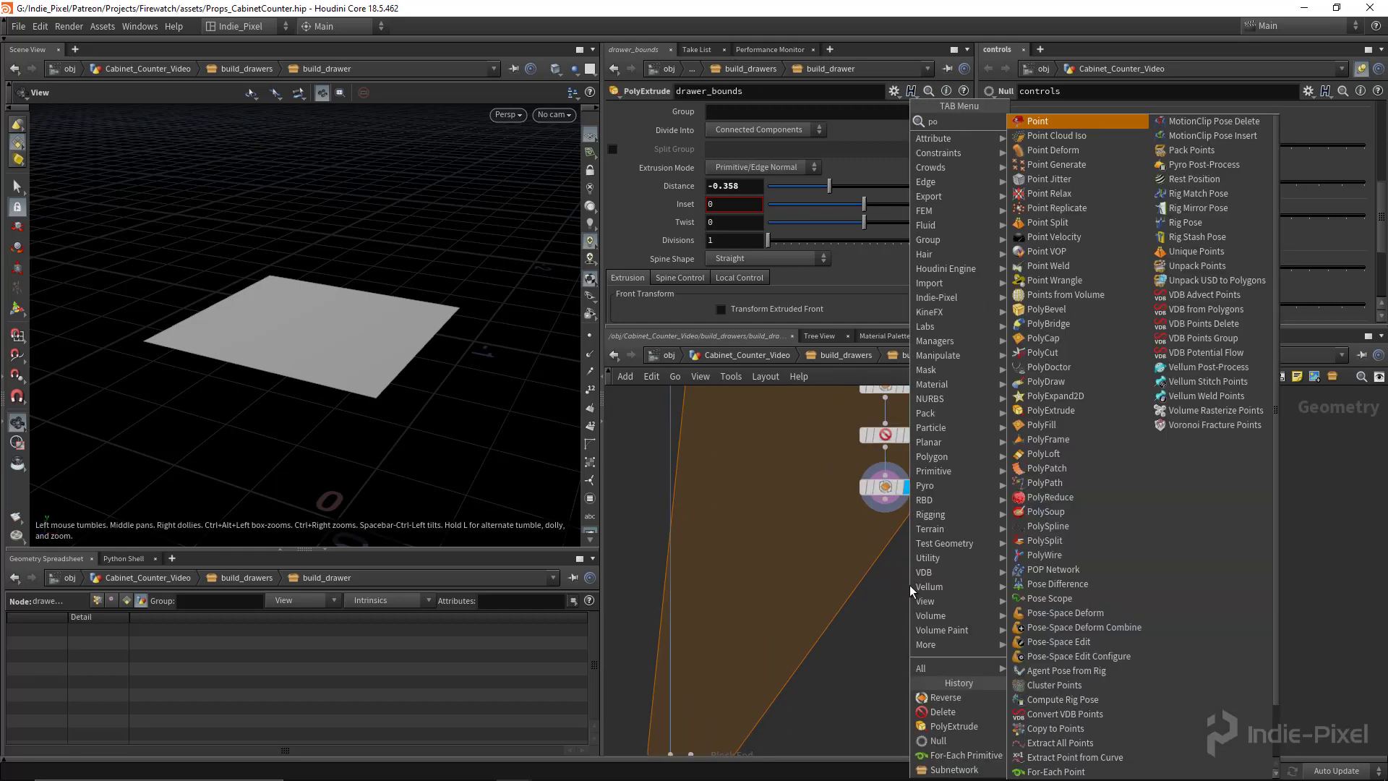
{"action": "key", "text": "Escape"}
{"action": "key", "text": "Tab"}
{"action": "type", "text": "pol"}
{"action": "left_click", "coordinate": [1070, 222]}
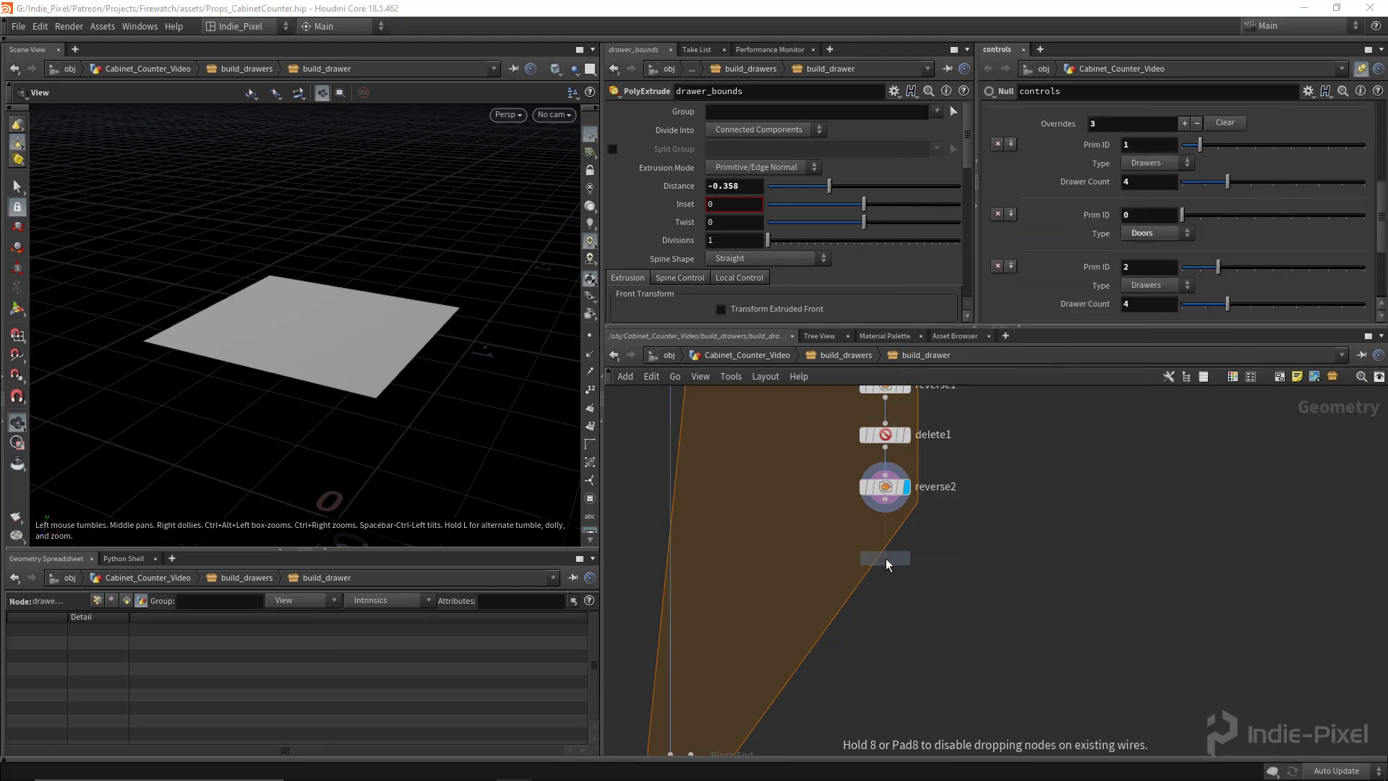
{"action": "left_click", "coordinate": [886, 558]}
{"action": "left_click", "coordinate": [887, 501]}
{"action": "left_click", "coordinate": [875, 546]}
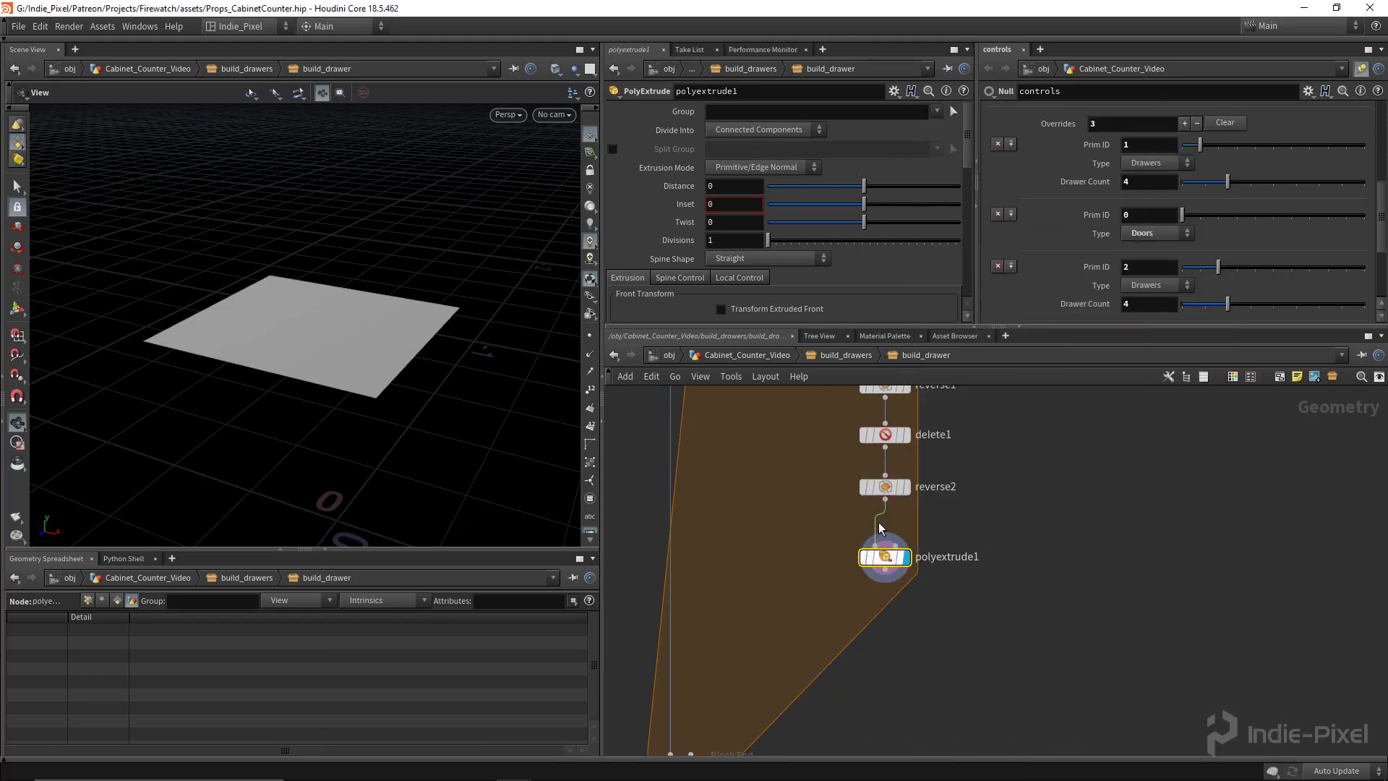
- Set polyextrude1's Distance to about 0.007 and enable Output Back to make a thin, closed drawer bottom
{"action": "left_click_drag", "start_coordinate": [864, 196], "coordinate": [867, 193]}
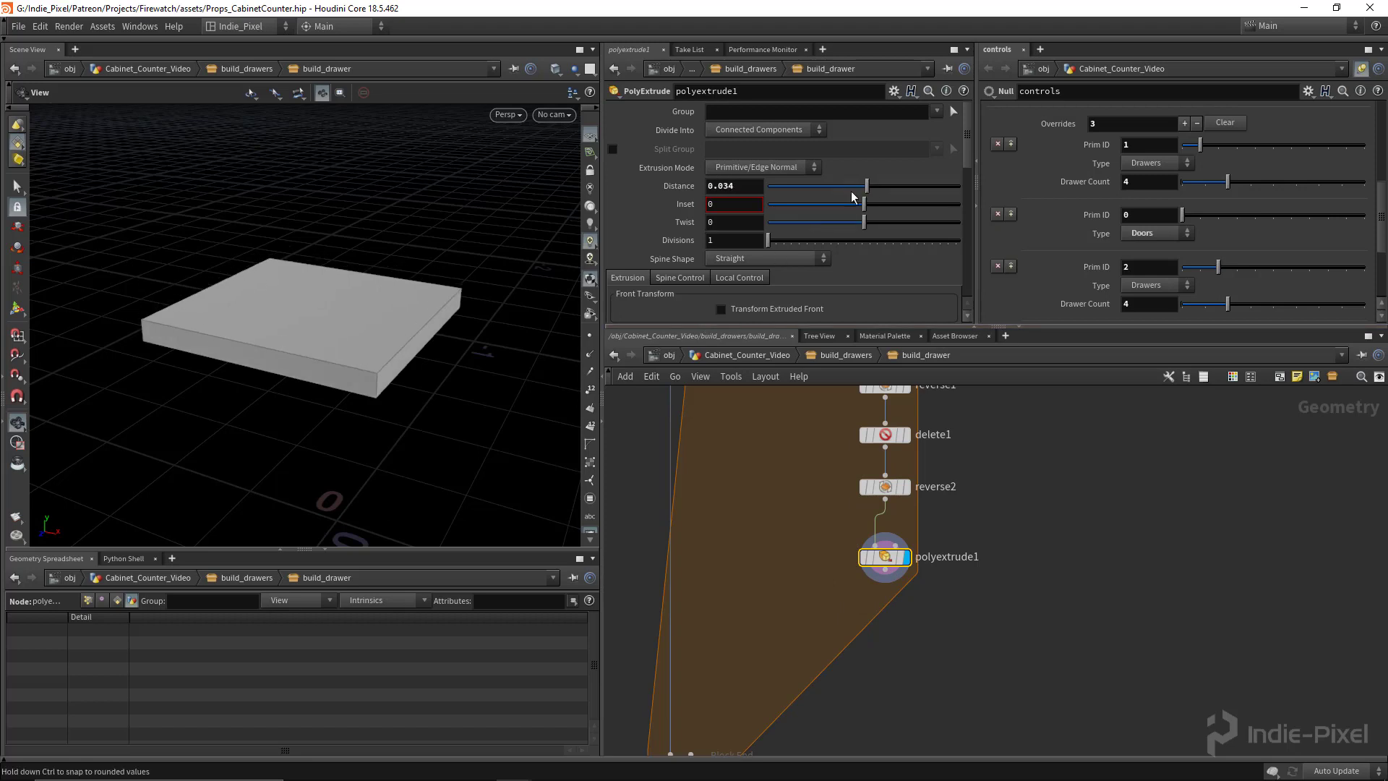
{"action": "middle_click_drag", "start_coordinate": [708, 185], "coordinate": [551, 240]}
{"action": "left_click_drag", "start_coordinate": [341, 356], "coordinate": [371, 292]}
{"action": "scroll", "coordinate": [738, 221], "scroll_direction": "down", "scroll_amount": 5}
{"action": "left_click", "coordinate": [749, 185]}
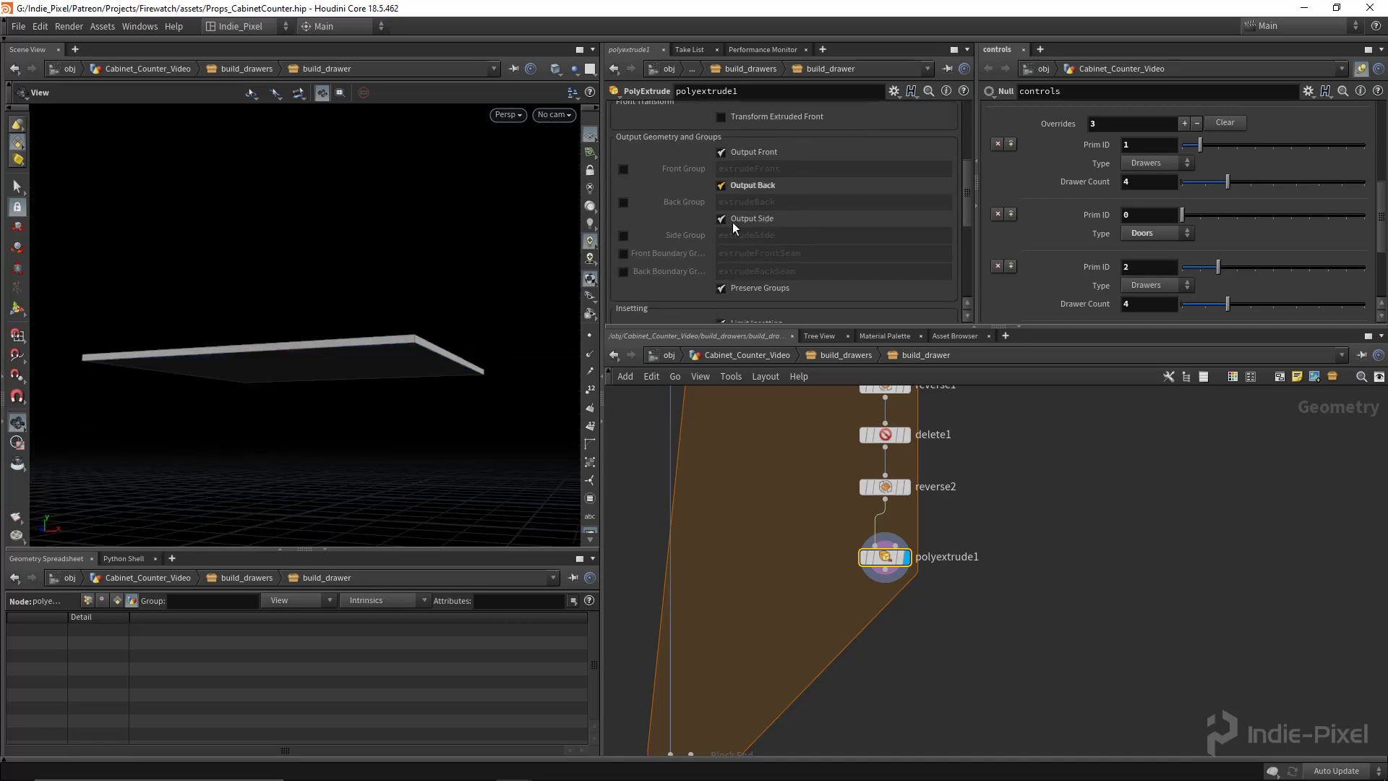
{"action": "left_click_drag", "start_coordinate": [376, 376], "coordinate": [385, 337]}
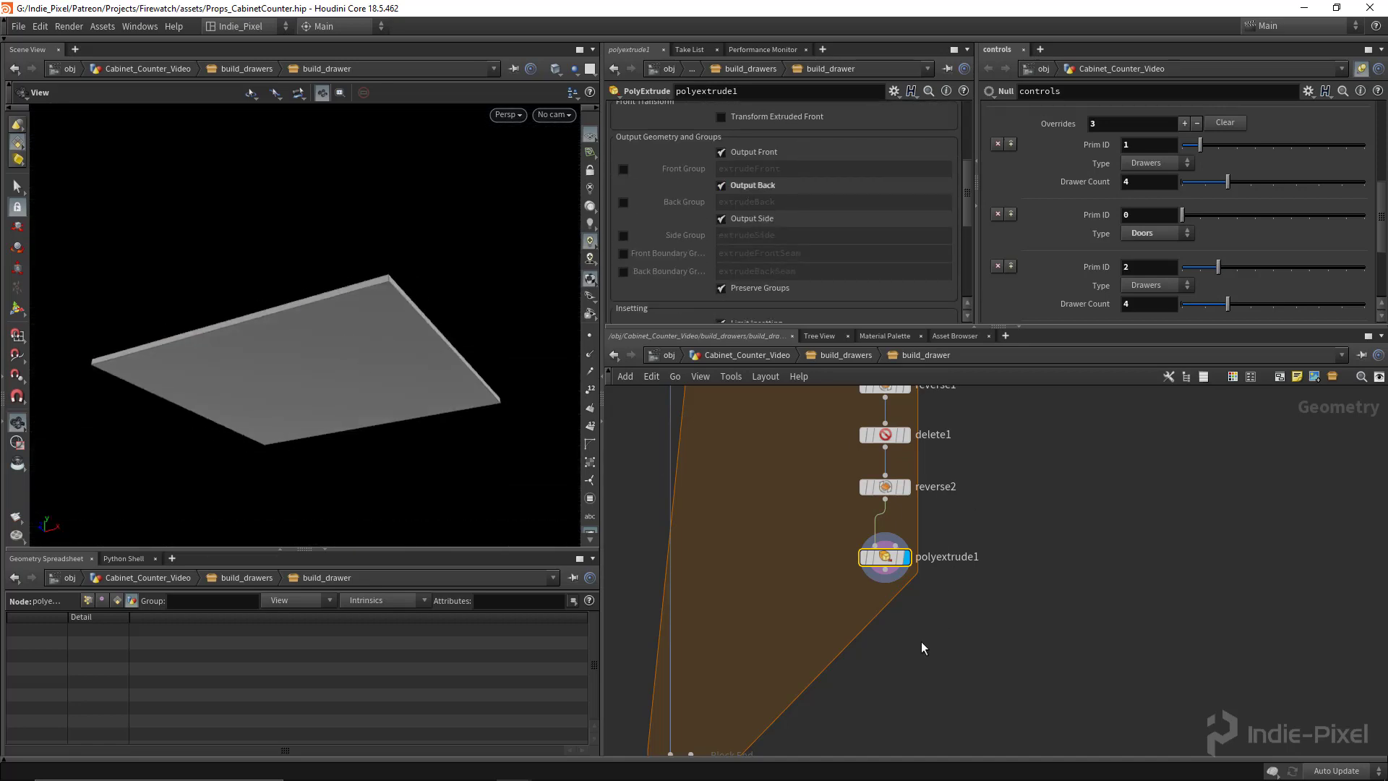
- Duplicate delete1 to a side branch below polyextrude1 and wire polyextrude1 into the copy
{"action": "middle_click_drag", "start_coordinate": [921, 642], "coordinate": [908, 553]}
{"action": "left_click", "coordinate": [908, 553]}
{"action": "scroll", "coordinate": [930, 522], "scroll_direction": "down", "scroll_amount": 3}
{"action": "middle_click_drag", "start_coordinate": [948, 479], "coordinate": [926, 529]}
{"action": "scroll", "coordinate": [892, 466], "scroll_direction": "up", "scroll_amount": 2}
{"action": "mouse_move", "coordinate": [887, 471]}
{"action": "left_mouse_down", "text": "alt"}
{"action": "mouse_move", "coordinate": [979, 580]}
{"action": "mouse_move", "coordinate": [1002, 656]}
{"action": "left_mouse_up", "text": "alt"}
{"action": "left_click_drag", "start_coordinate": [873, 593], "coordinate": [1007, 654]}
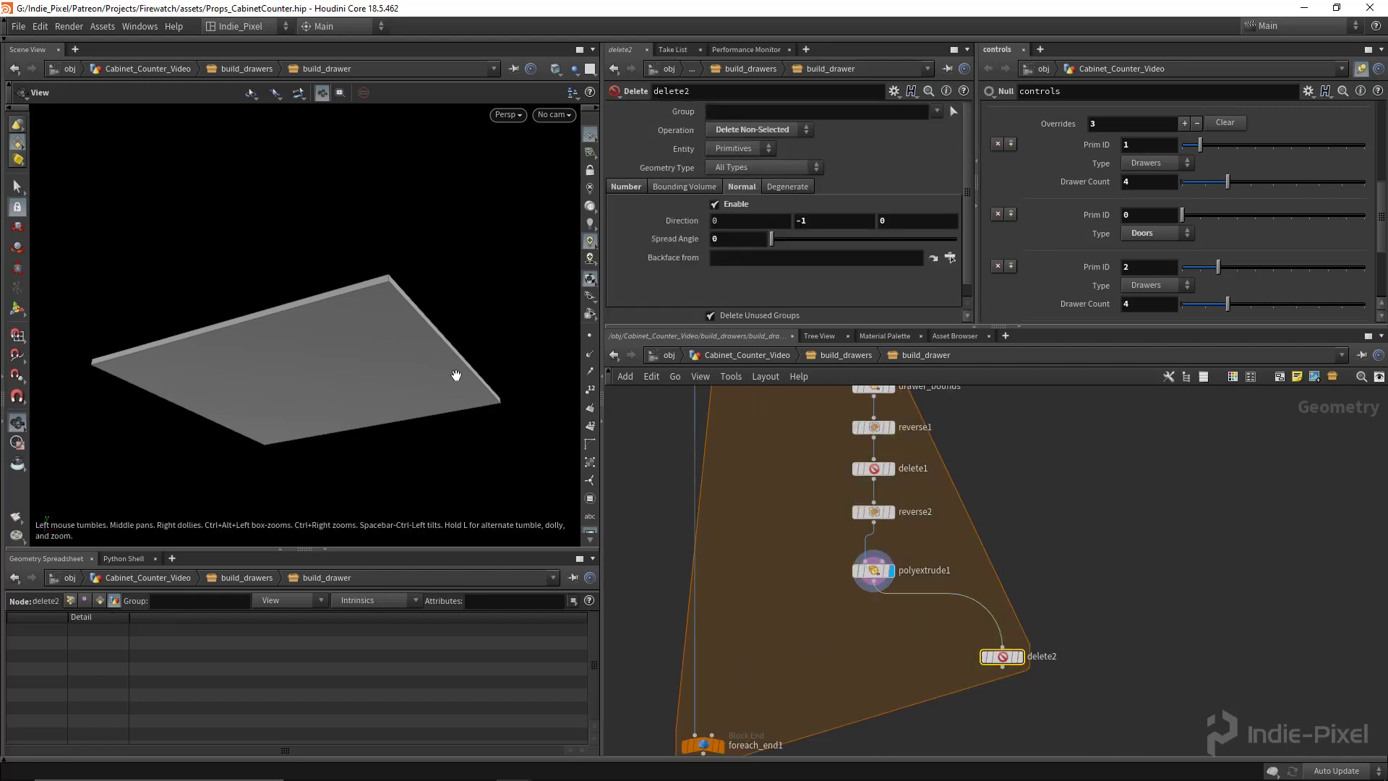
{"action": "left_click_drag", "start_coordinate": [458, 378], "coordinate": [428, 405]}
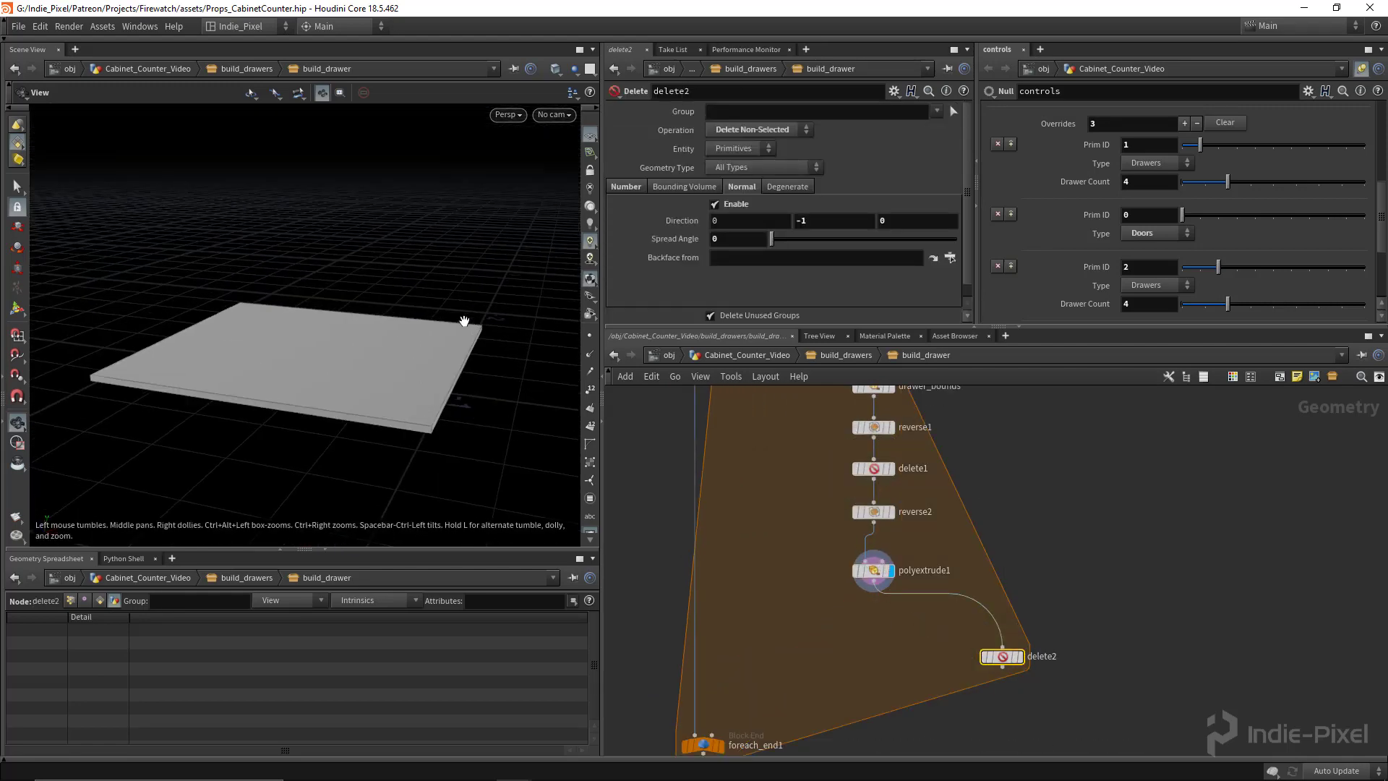
- Display delete2 and set its normal direction to 0, 1, 0 so only the panel's top face is kept
{"action": "middle_click_drag", "start_coordinate": [946, 632], "coordinate": [897, 558]}
{"action": "scroll", "coordinate": [931, 581], "scroll_direction": "up", "scroll_amount": 3}
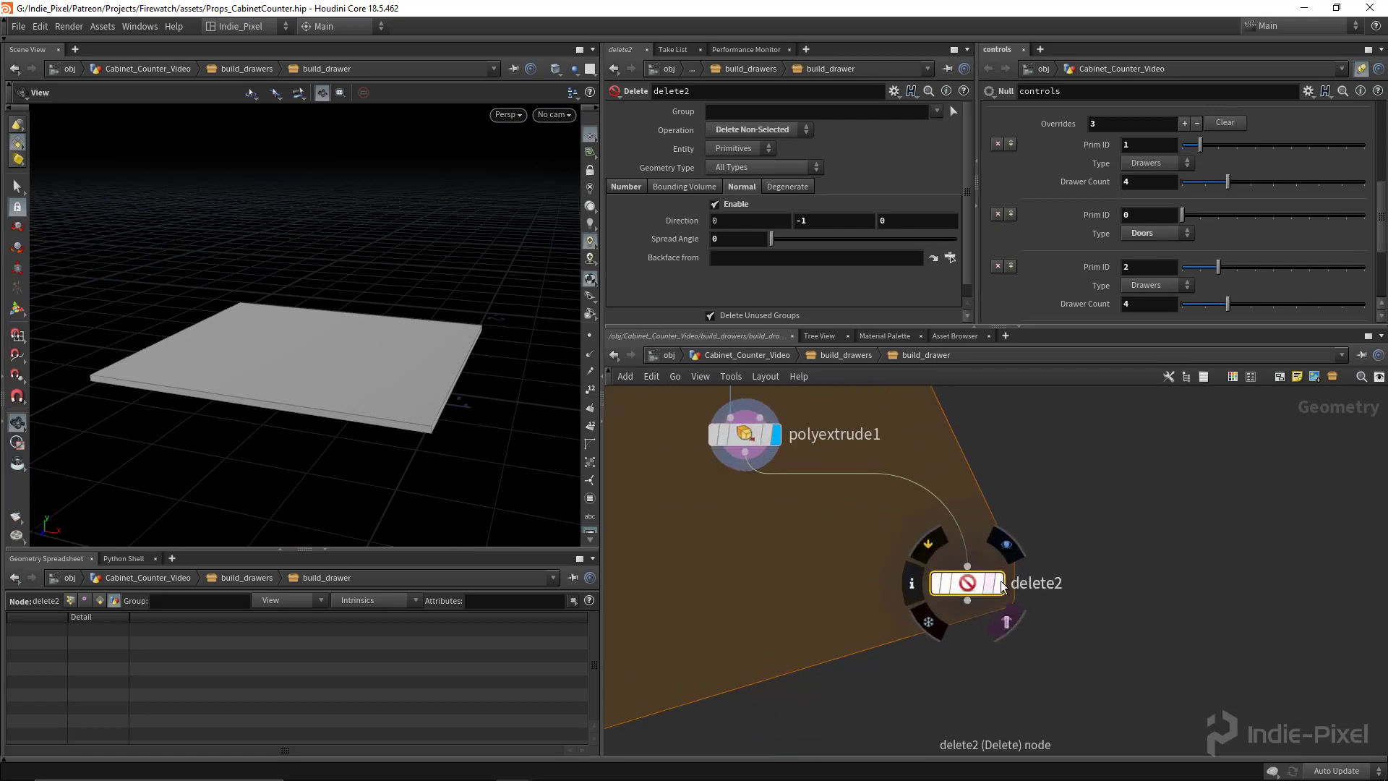
{"action": "left_click", "coordinate": [1006, 546]}
{"action": "left_click_drag", "start_coordinate": [975, 589], "coordinate": [973, 573]}
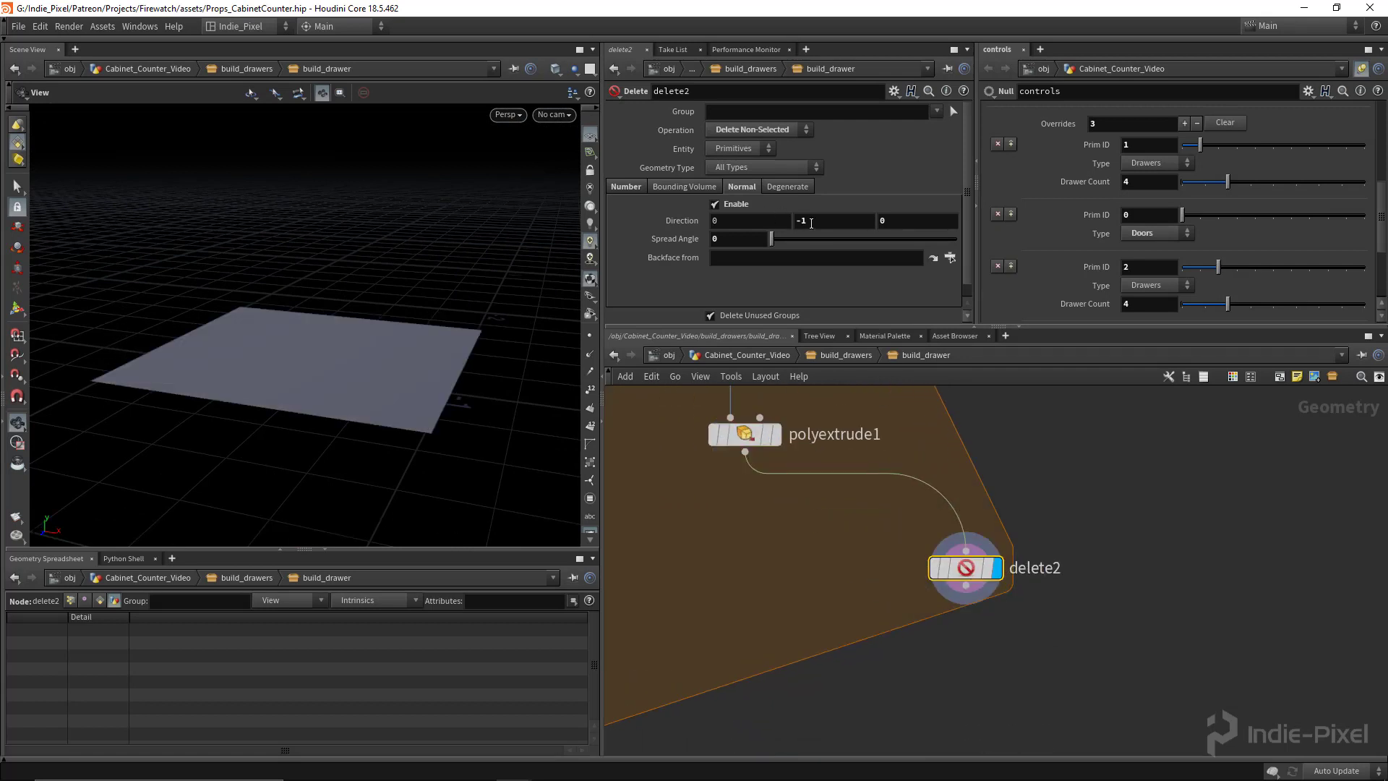
{"action": "key", "text": "Return"}
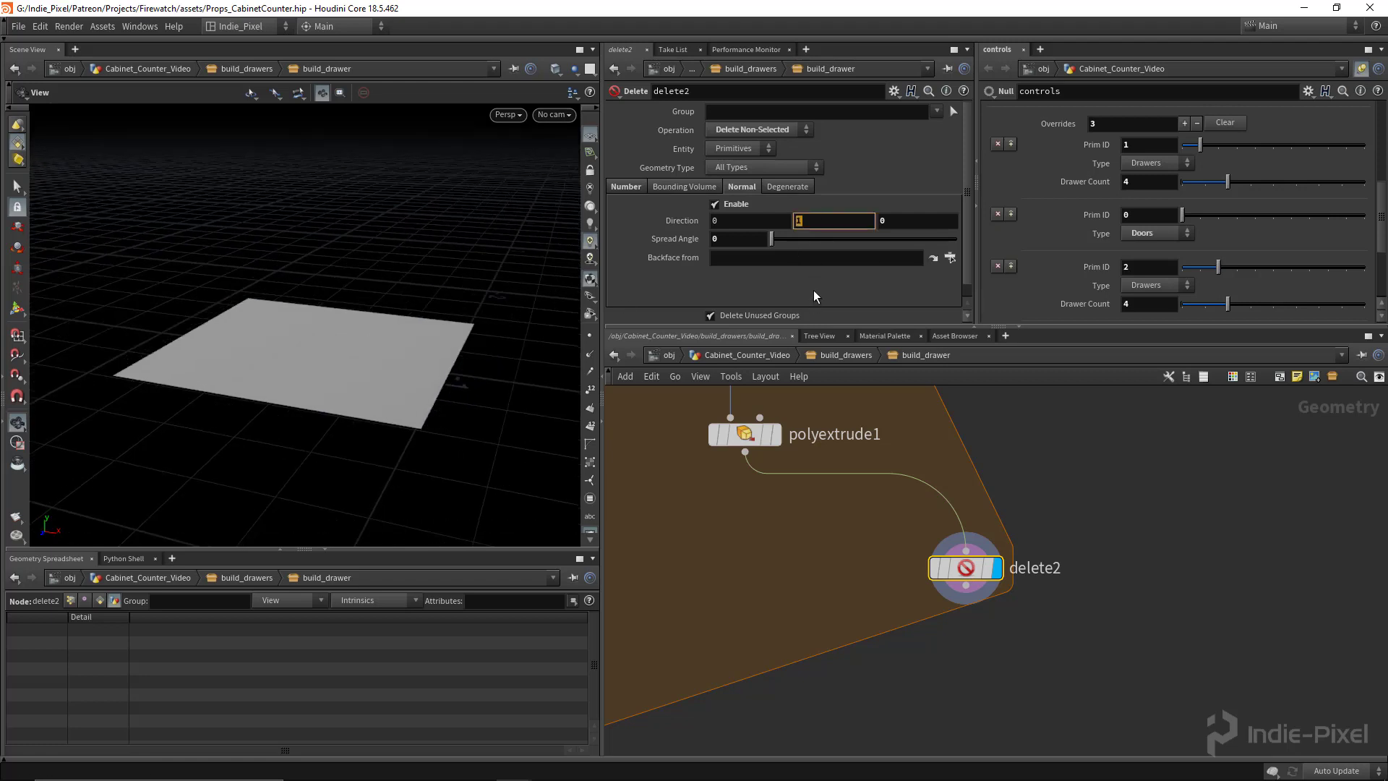
{"action": "left_click_drag", "start_coordinate": [307, 348], "coordinate": [304, 347]}
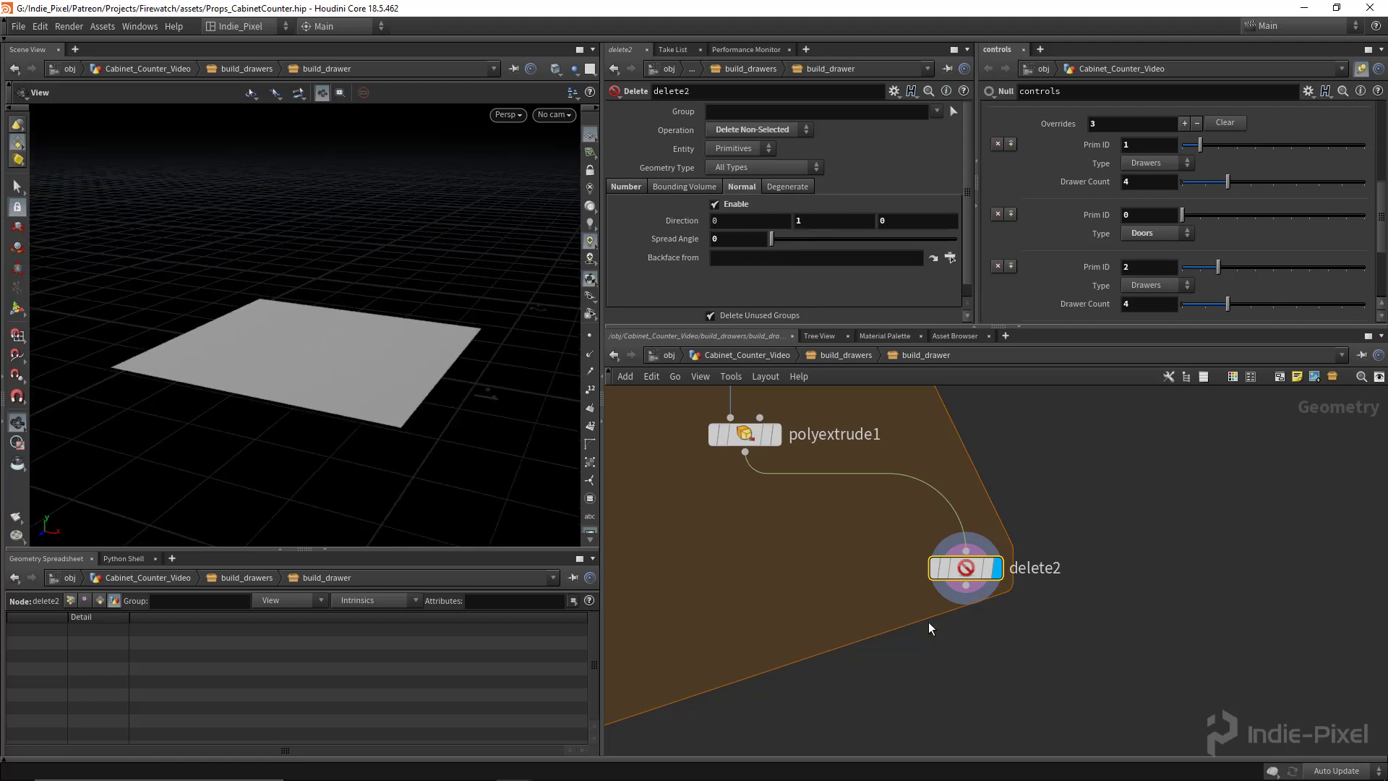
- Add a Convert node below delete2, wired from delete2 and displayed
{"action": "middle_click_drag", "start_coordinate": [978, 634], "coordinate": [951, 549]}
{"action": "left_click", "coordinate": [951, 550]}
{"action": "key", "text": "Tab"}
{"action": "type", "text": "con"}
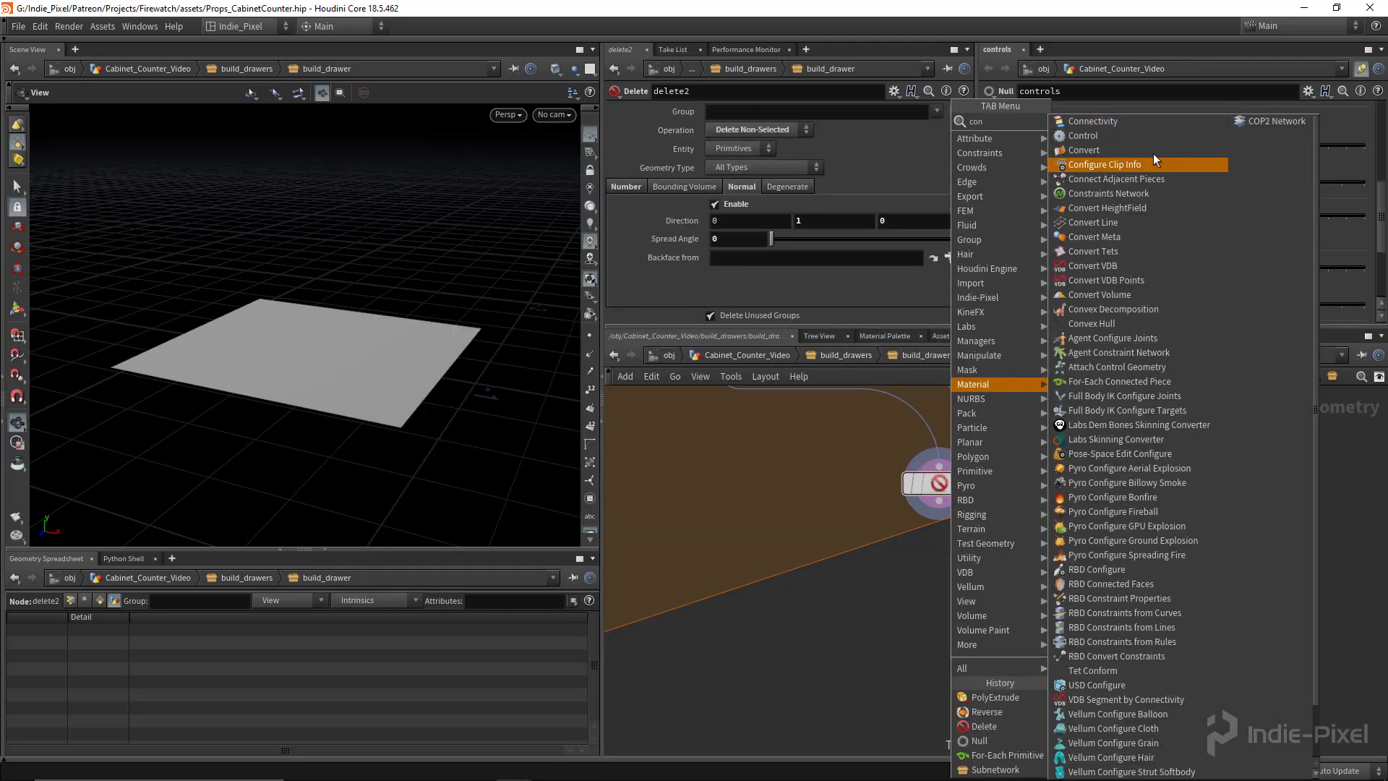
{"action": "left_click", "coordinate": [1152, 149]}
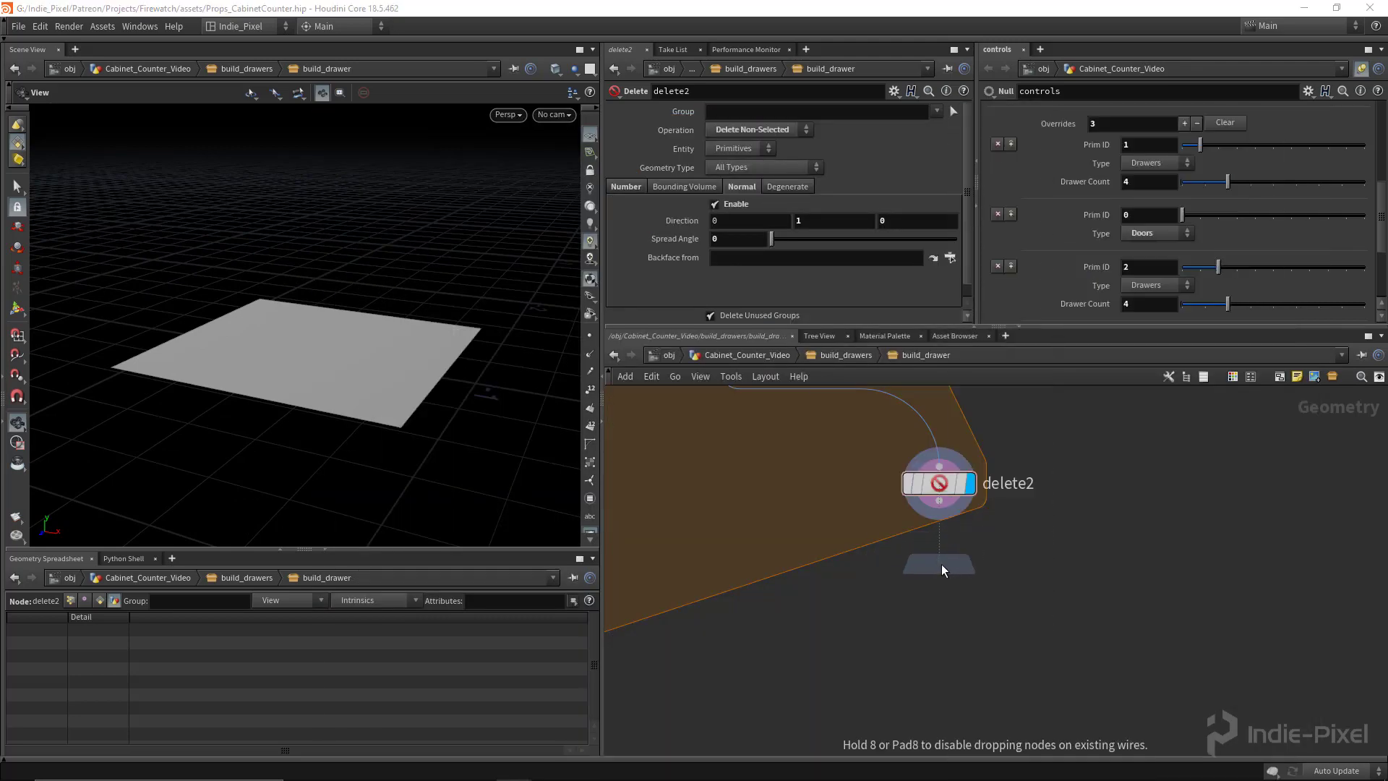
{"action": "left_click", "coordinate": [942, 564]}
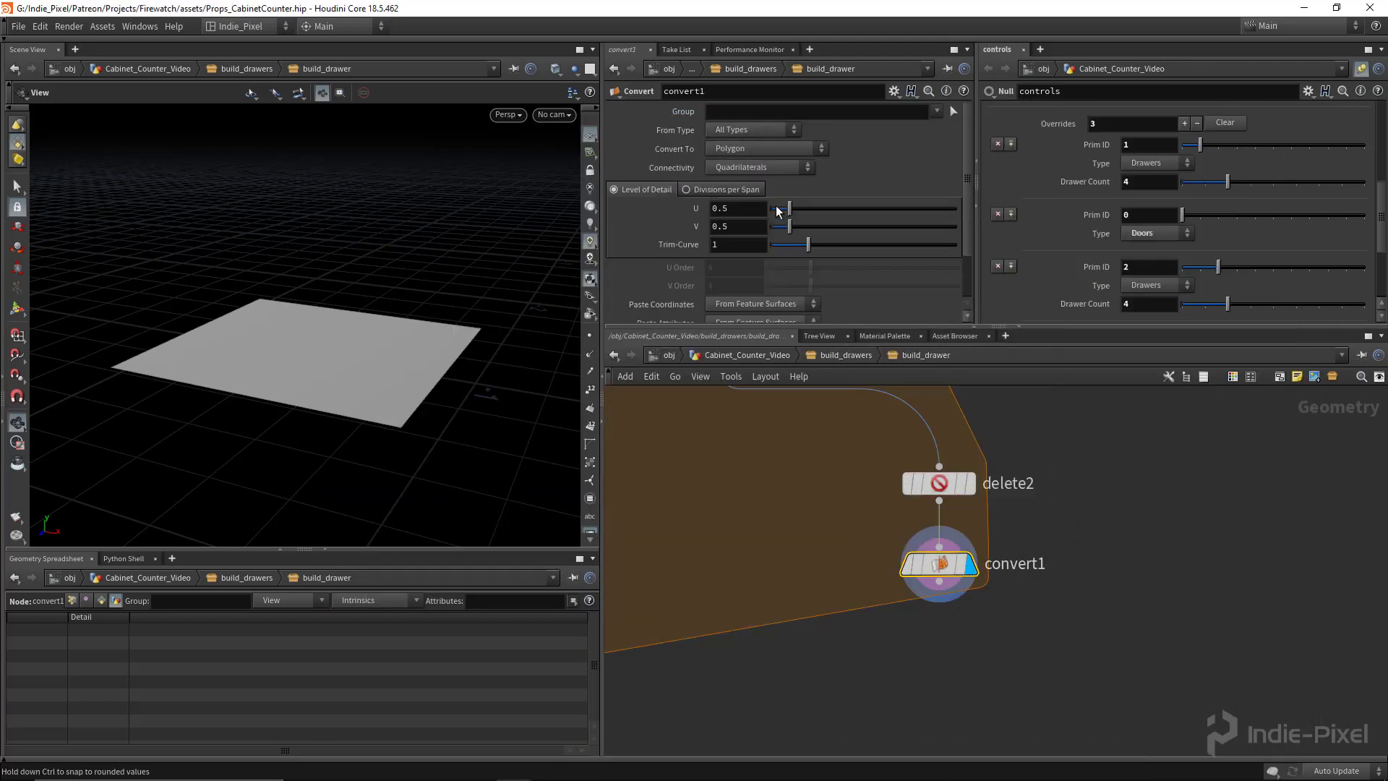
- Set convert1 to convert to NURBS Surface with Interpolate Through Hulls enabled, and show the points in the viewport
{"action": "left_click", "coordinate": [766, 149]}
{"action": "left_click", "coordinate": [762, 263]}
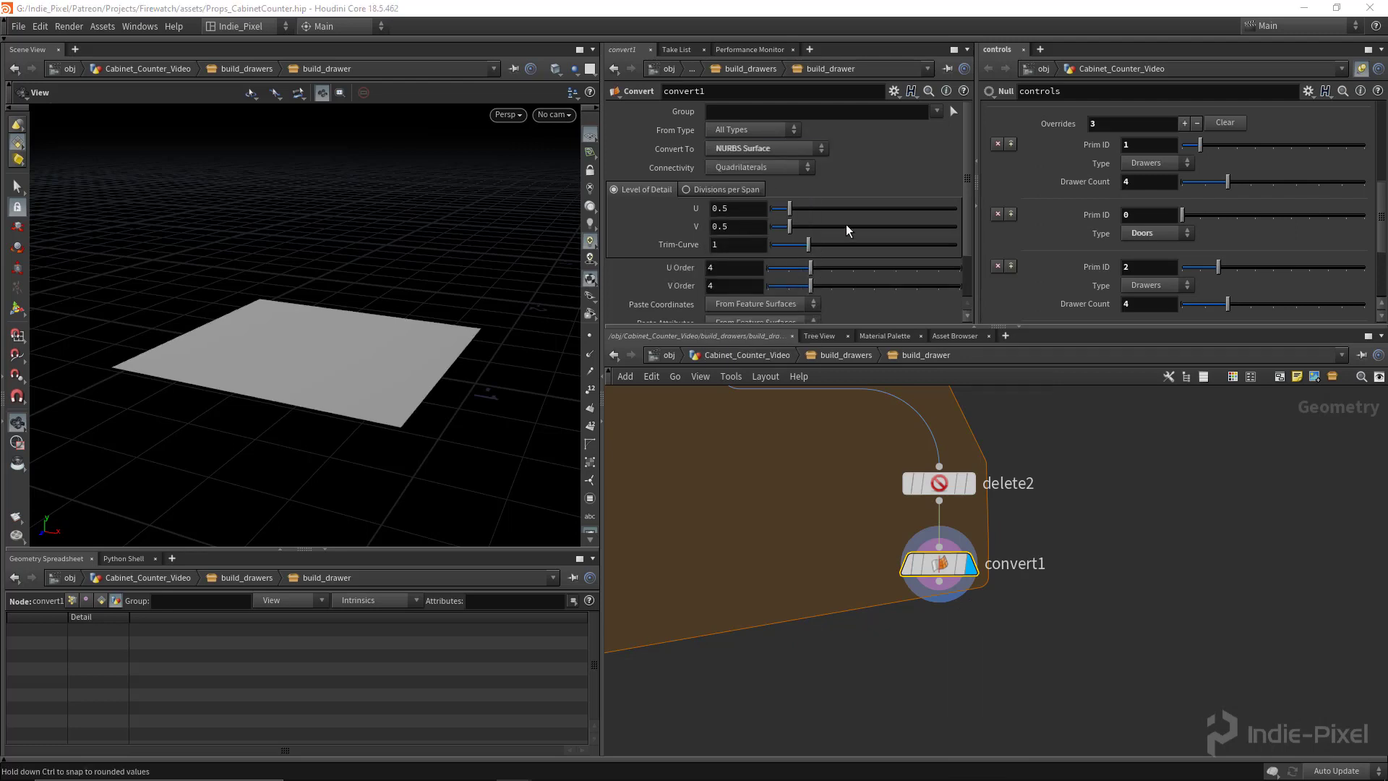
{"action": "scroll", "coordinate": [847, 229], "scroll_direction": "down", "scroll_amount": 3}
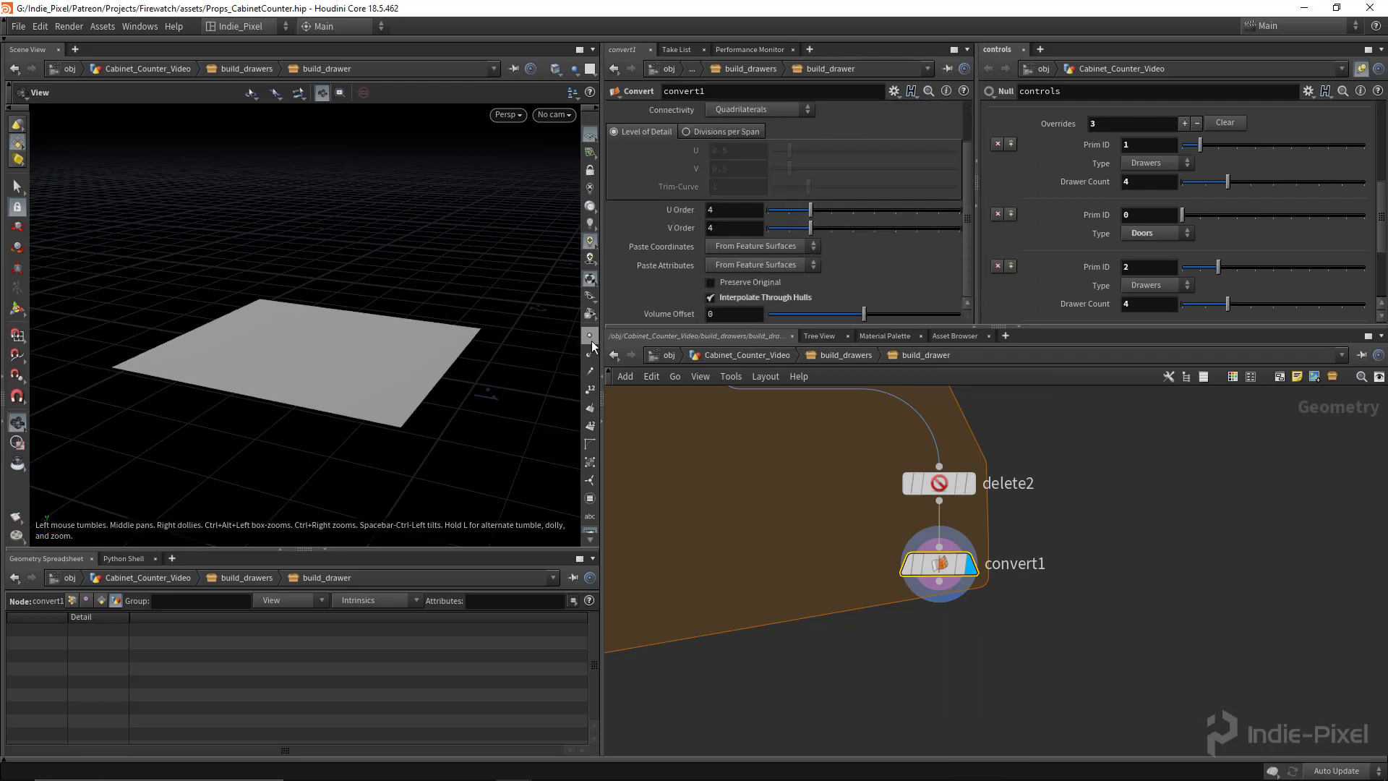
{"action": "left_click_drag", "start_coordinate": [368, 353], "coordinate": [383, 390]}
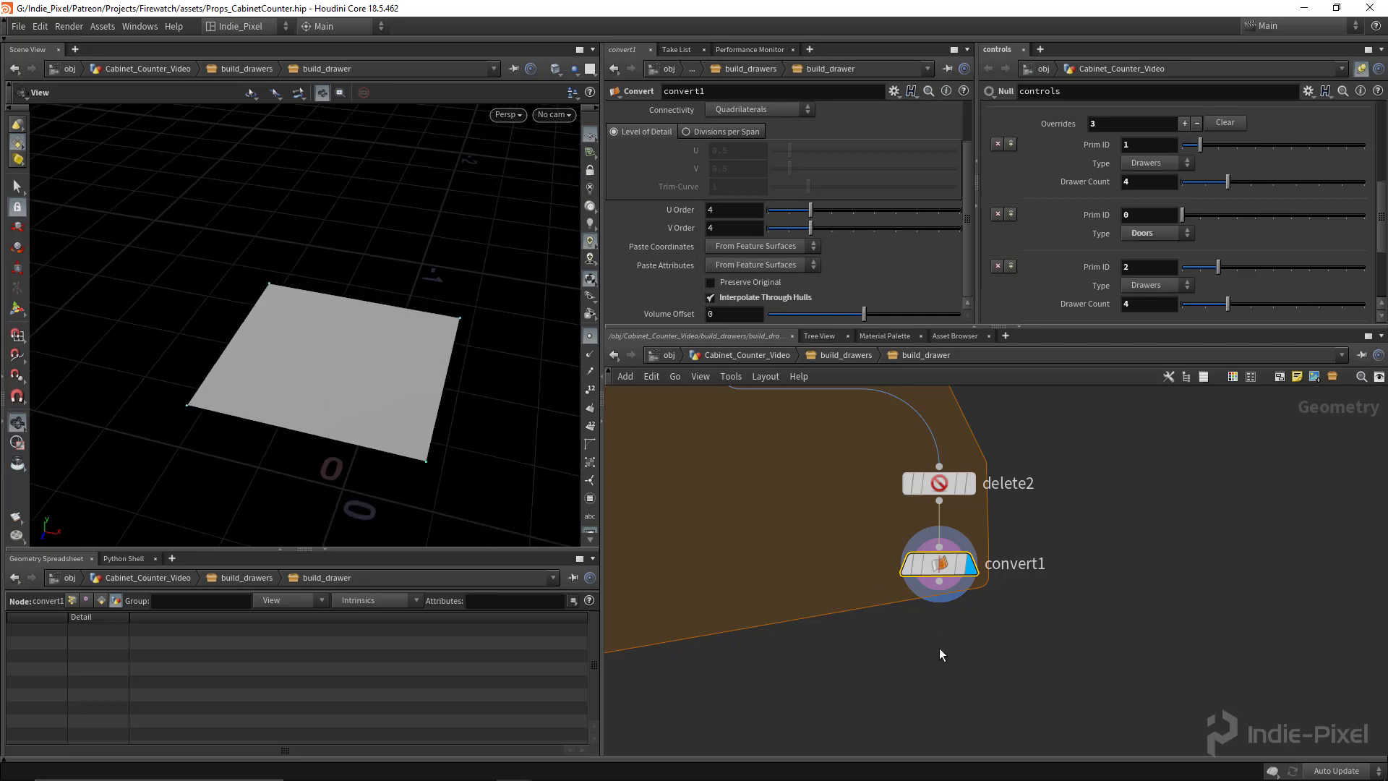
- Add a Carve node below convert1, wire convert1 into it, and display it
{"action": "middle_click_drag", "start_coordinate": [939, 648], "coordinate": [924, 528]}
{"action": "key", "text": "Tab"}
{"action": "type", "text": "car"}
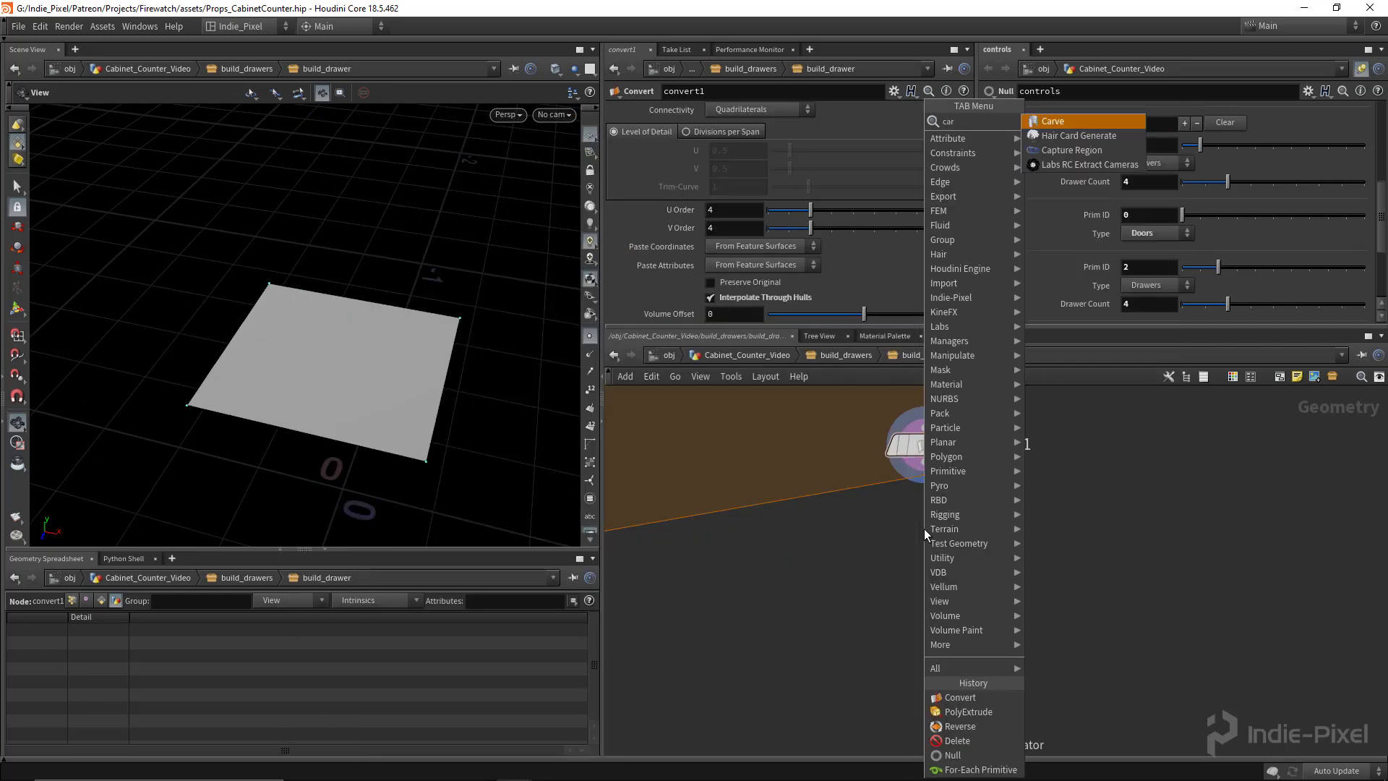
{"action": "key", "text": "Return"}
{"action": "left_click", "coordinate": [923, 527]}
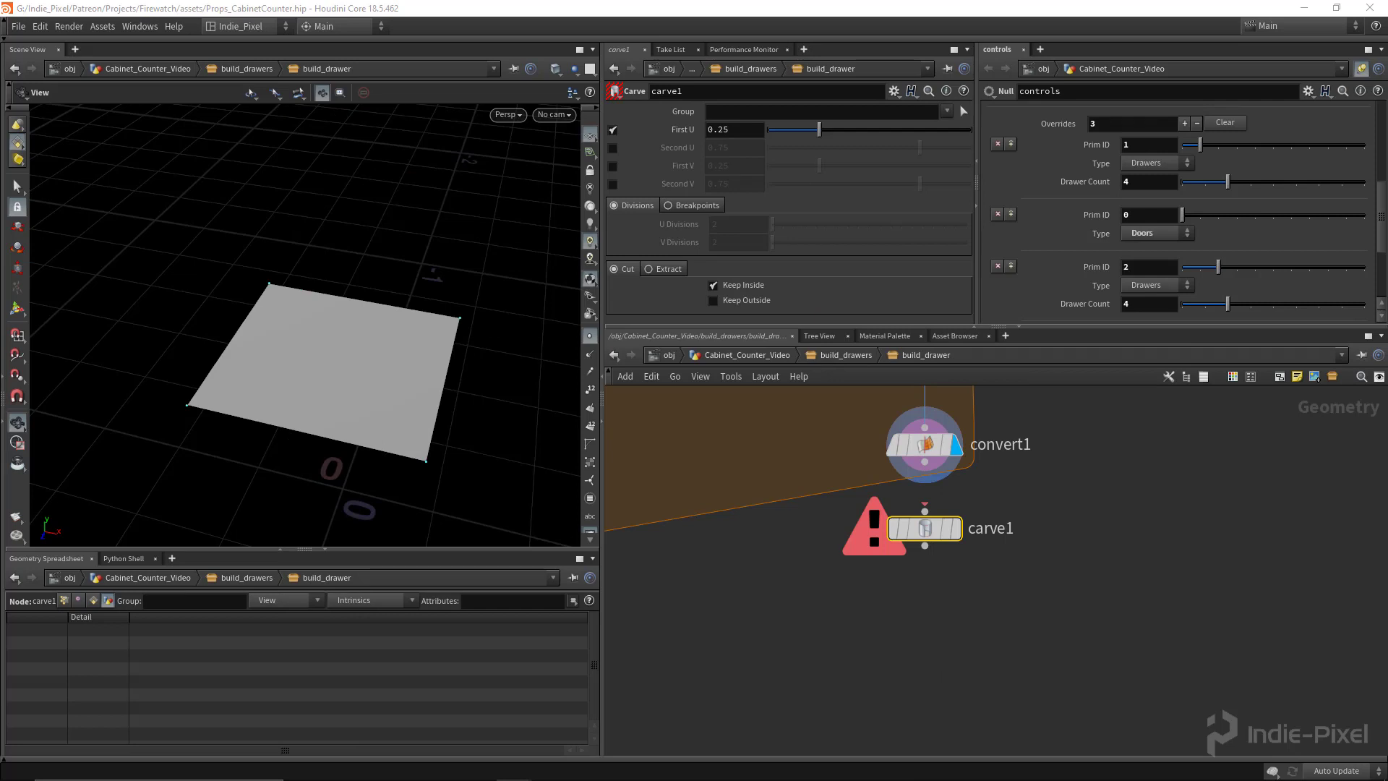
{"action": "left_click_drag", "start_coordinate": [925, 463], "coordinate": [924, 511]}
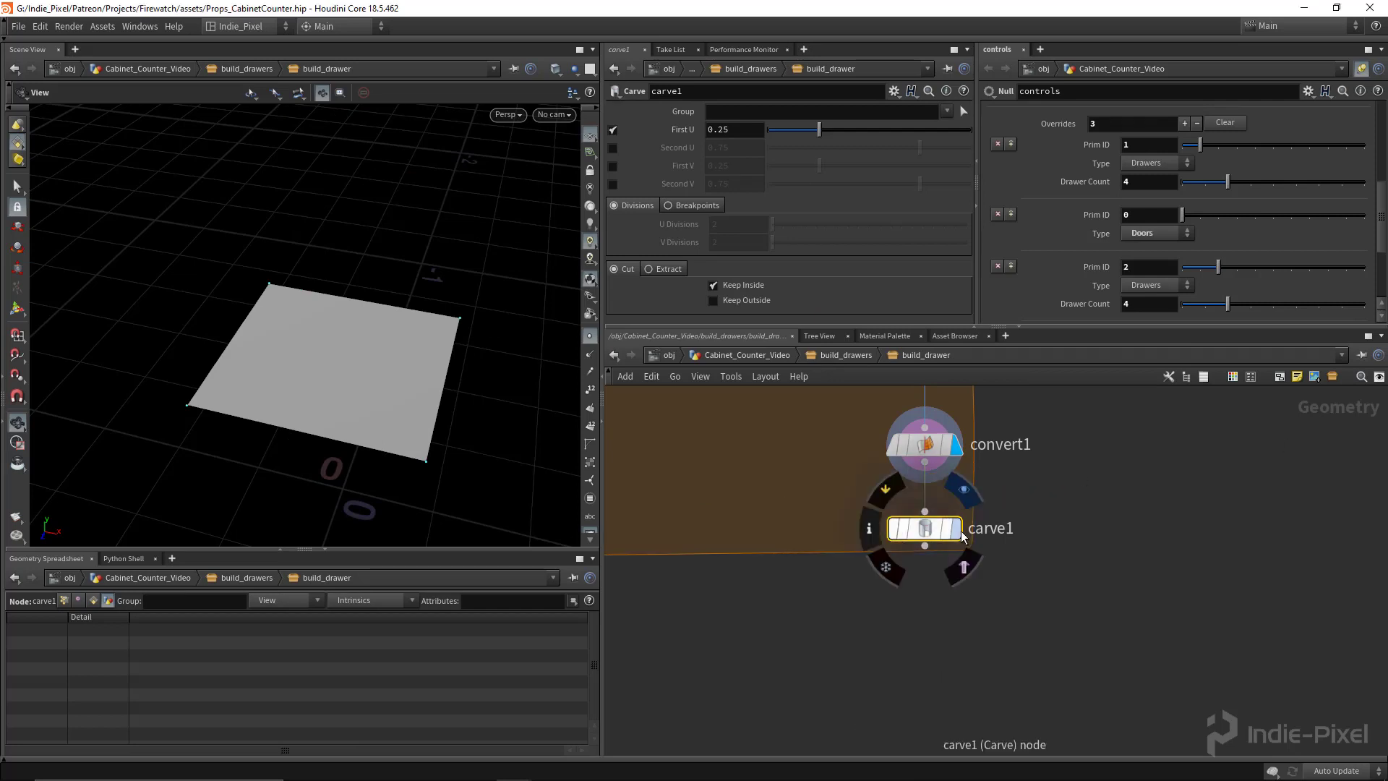
{"action": "left_click", "coordinate": [954, 528]}
- Lower carve1's First U to about 0.04 and enable Keep Outside alongside Keep Inside
{"action": "left_click_drag", "start_coordinate": [307, 332], "coordinate": [274, 296]}
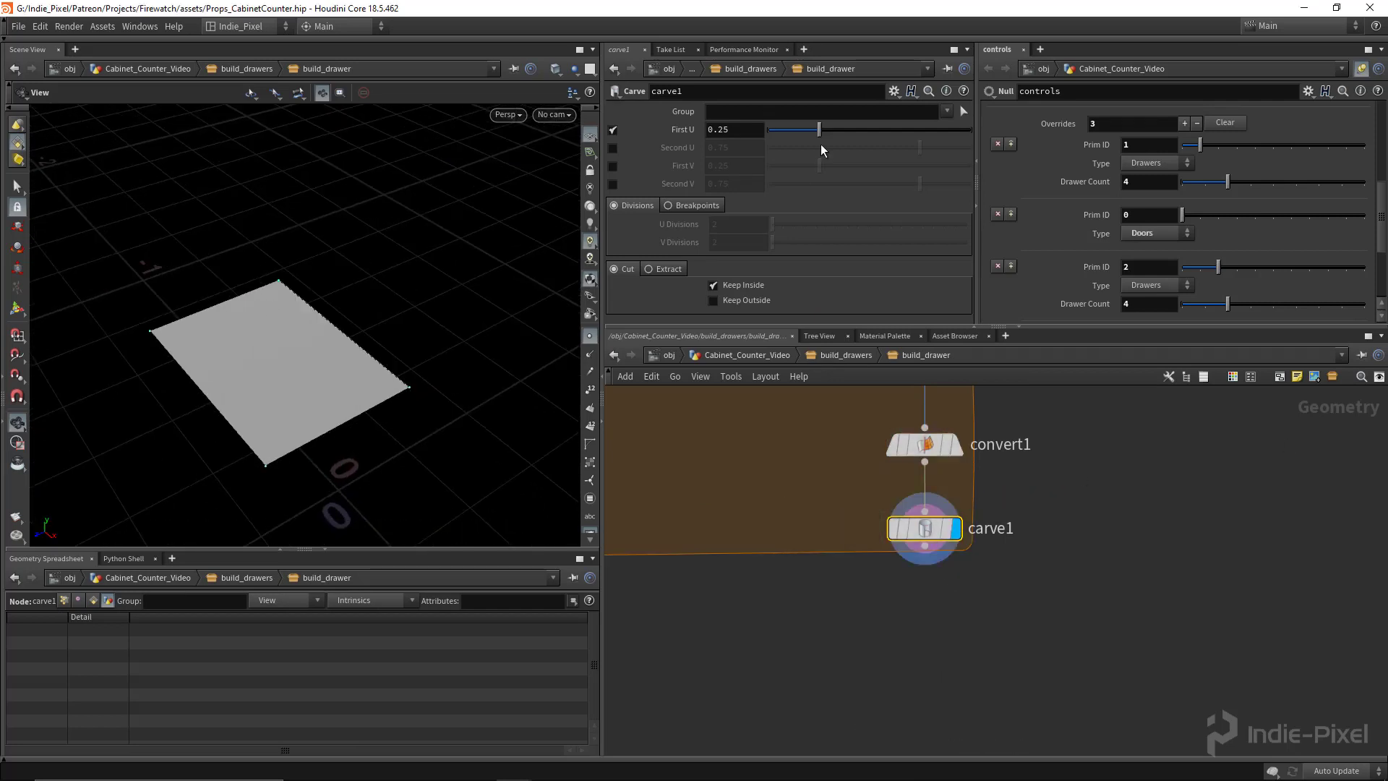
{"action": "left_click_drag", "start_coordinate": [820, 129], "coordinate": [790, 132]}
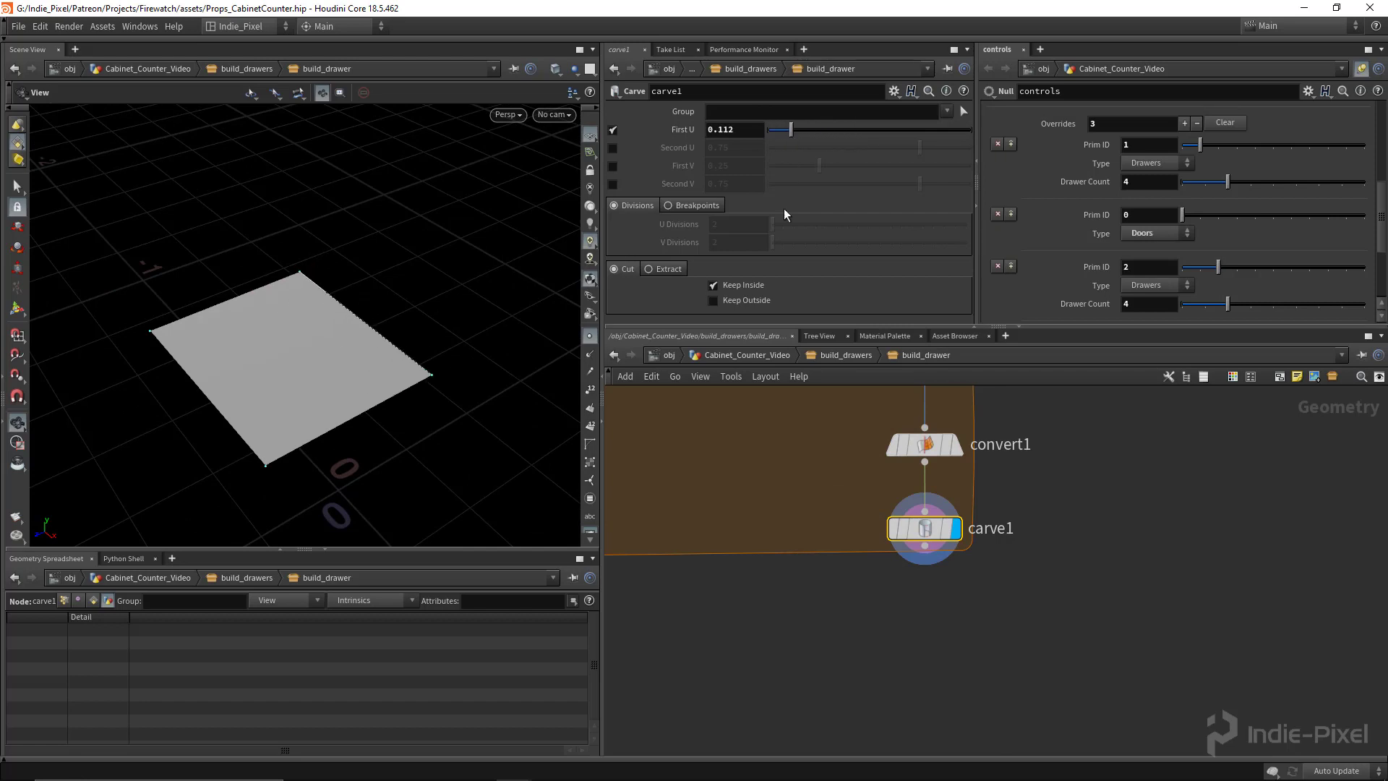
{"action": "left_click", "coordinate": [747, 302]}
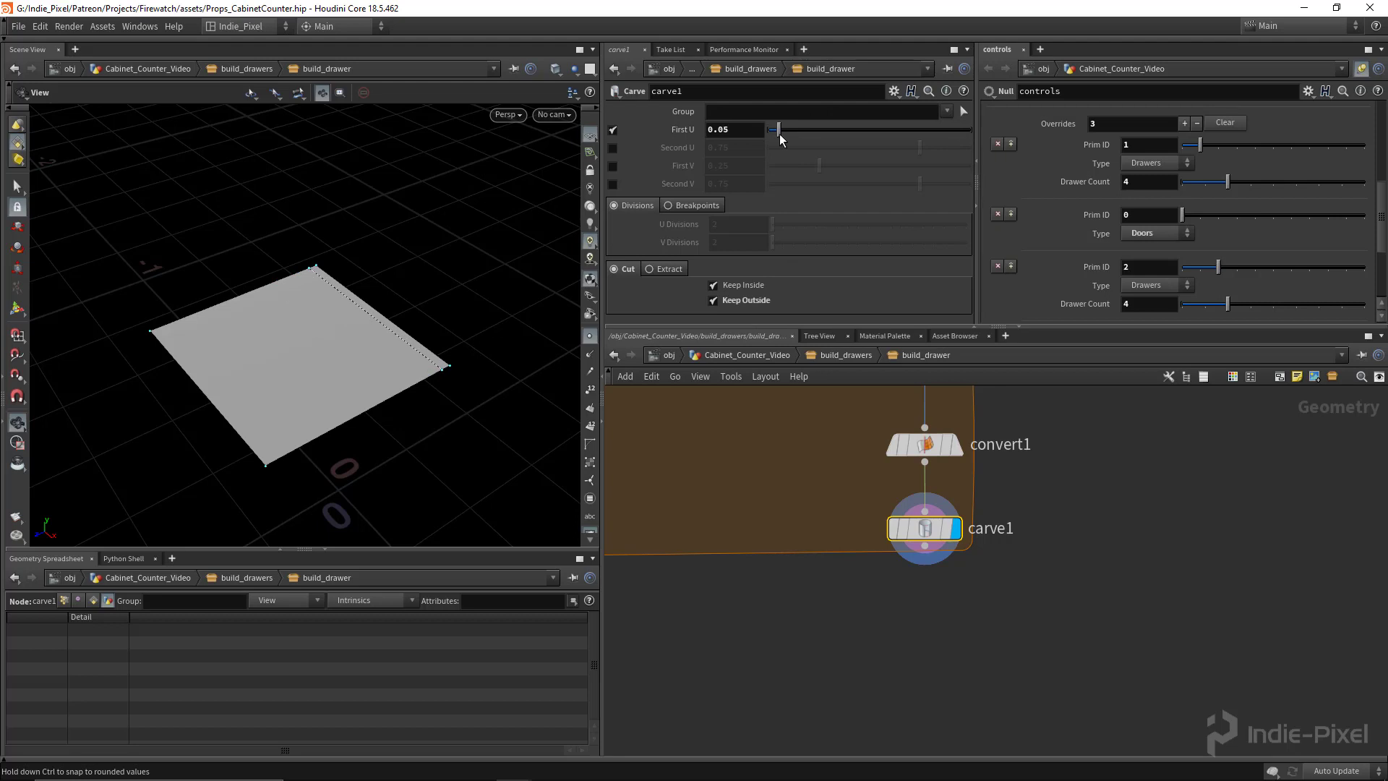
- Copy polyextrude1's Distance parameter and paste it as a relative reference into carve1's First U
{"action": "middle_click_drag", "start_coordinate": [823, 507], "coordinate": [860, 587]}
{"action": "scroll", "coordinate": [860, 587], "scroll_direction": "down", "scroll_amount": 4}
{"action": "middle_click_drag", "start_coordinate": [812, 495], "coordinate": [805, 572]}
{"action": "scroll", "coordinate": [801, 535], "scroll_direction": "up", "scroll_amount": 3}
{"action": "left_click_drag", "start_coordinate": [811, 533], "coordinate": [811, 509]}
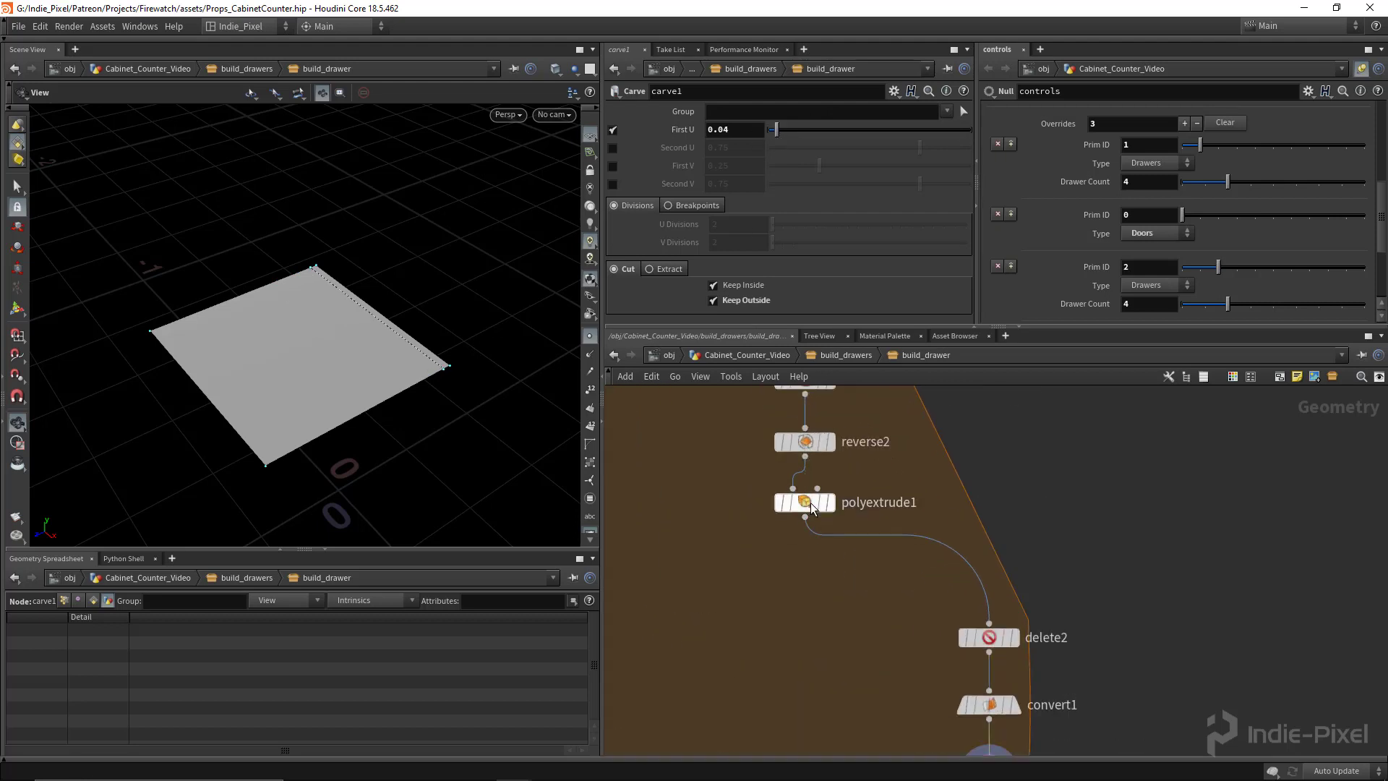
{"action": "scroll", "coordinate": [764, 190], "scroll_direction": "up", "scroll_amount": 5}
{"action": "right_click", "coordinate": [735, 186]}
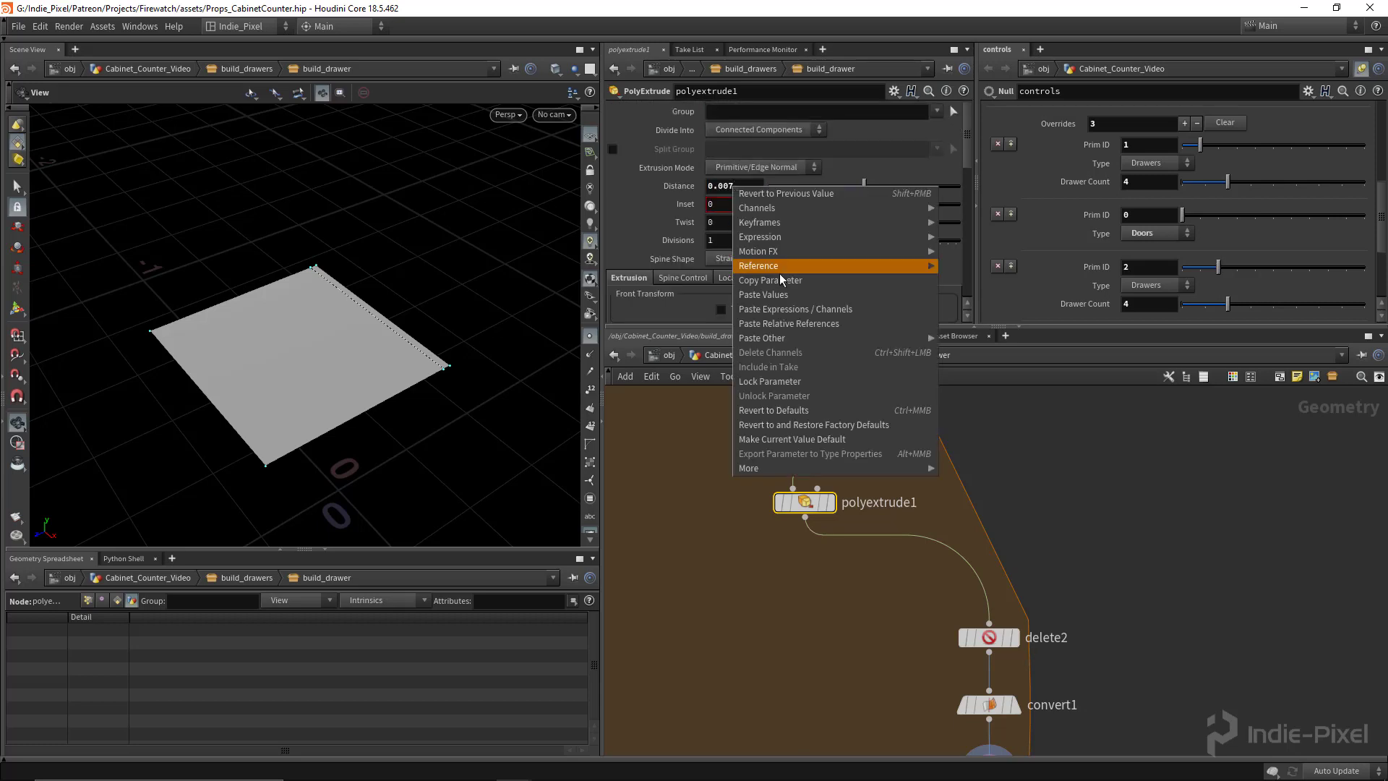
{"action": "left_click", "coordinate": [778, 281]}
{"action": "left_click", "coordinate": [943, 594]}
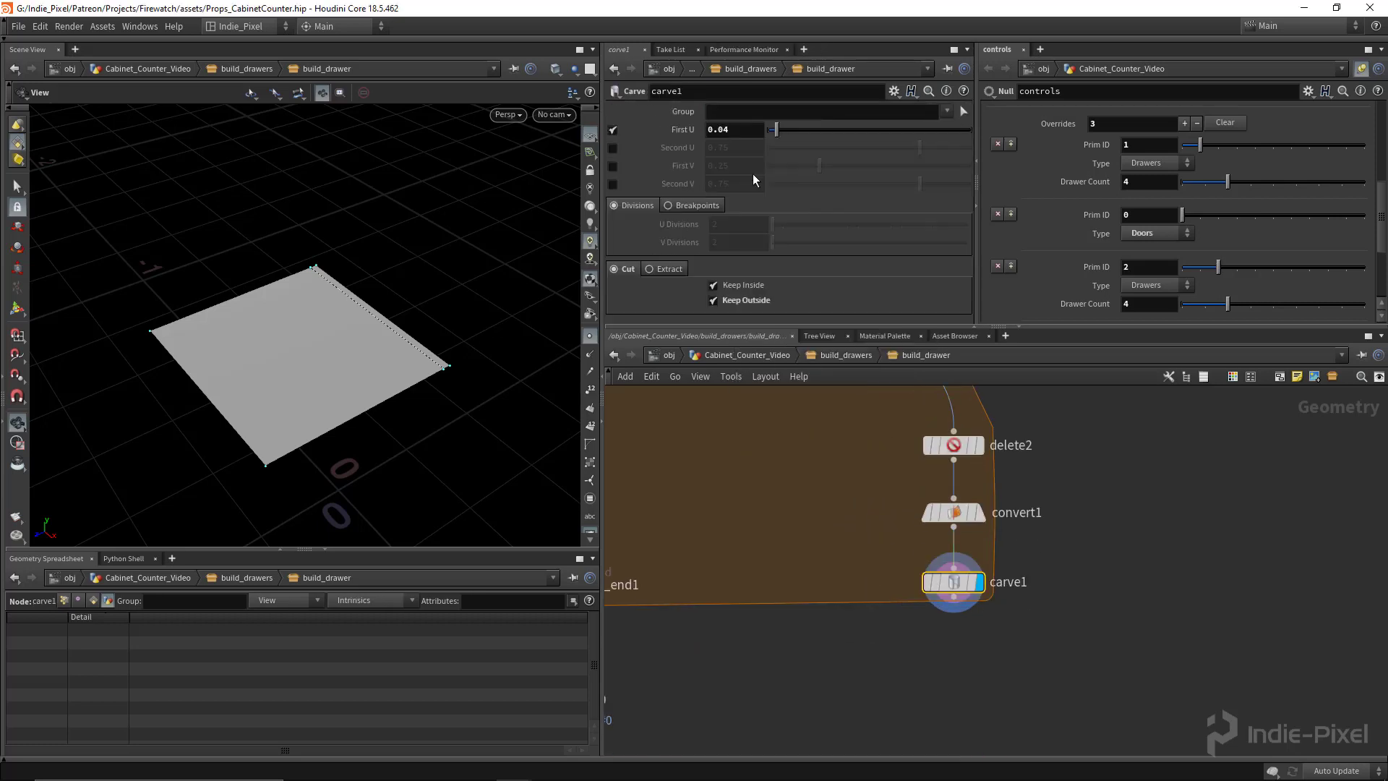
{"action": "right_click", "coordinate": [730, 129]}
{"action": "left_click", "coordinate": [799, 264]}
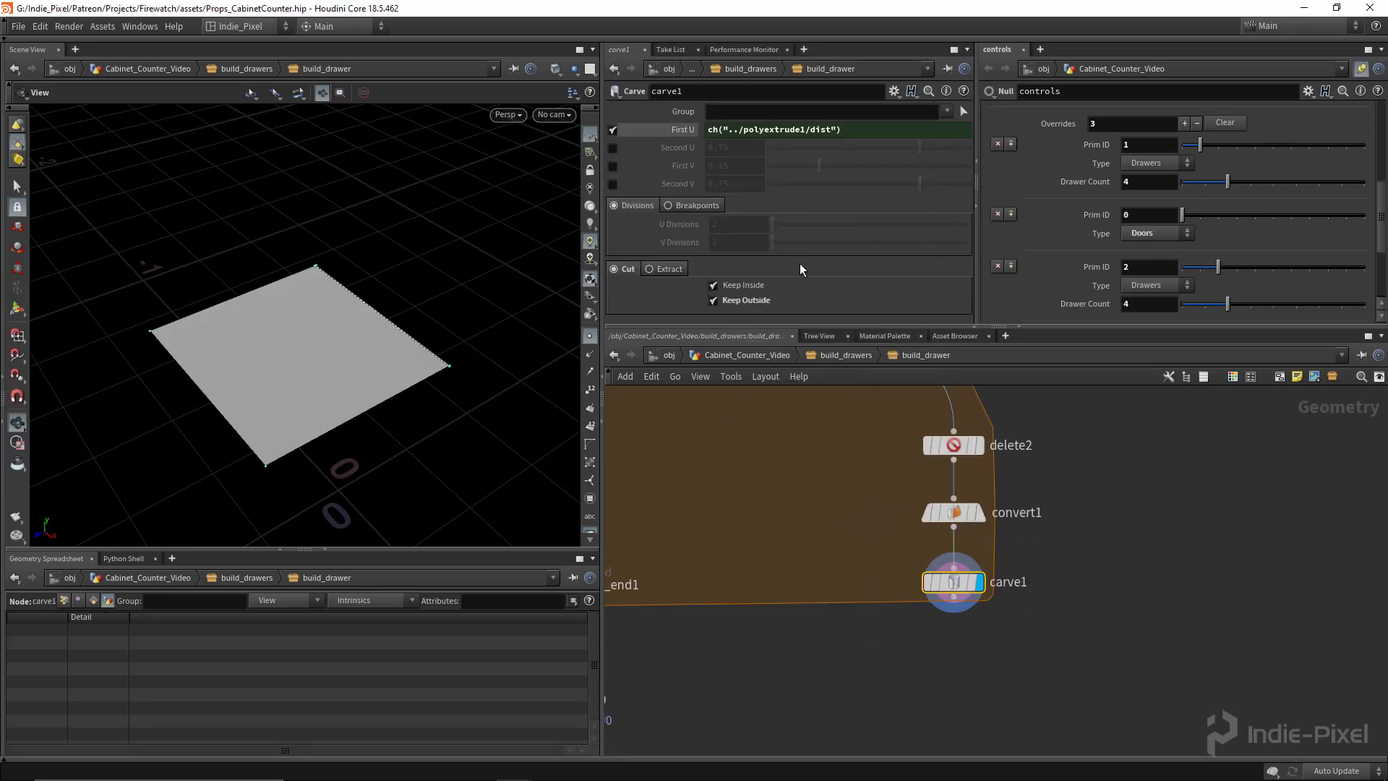
{"action": "mouse_move", "coordinate": [458, 328]}
{"action": "left_mouse_down"}
{"action": "mouse_move", "coordinate": [356, 331]}
{"action": "mouse_move", "coordinate": [458, 304]}
{"action": "left_mouse_up"}
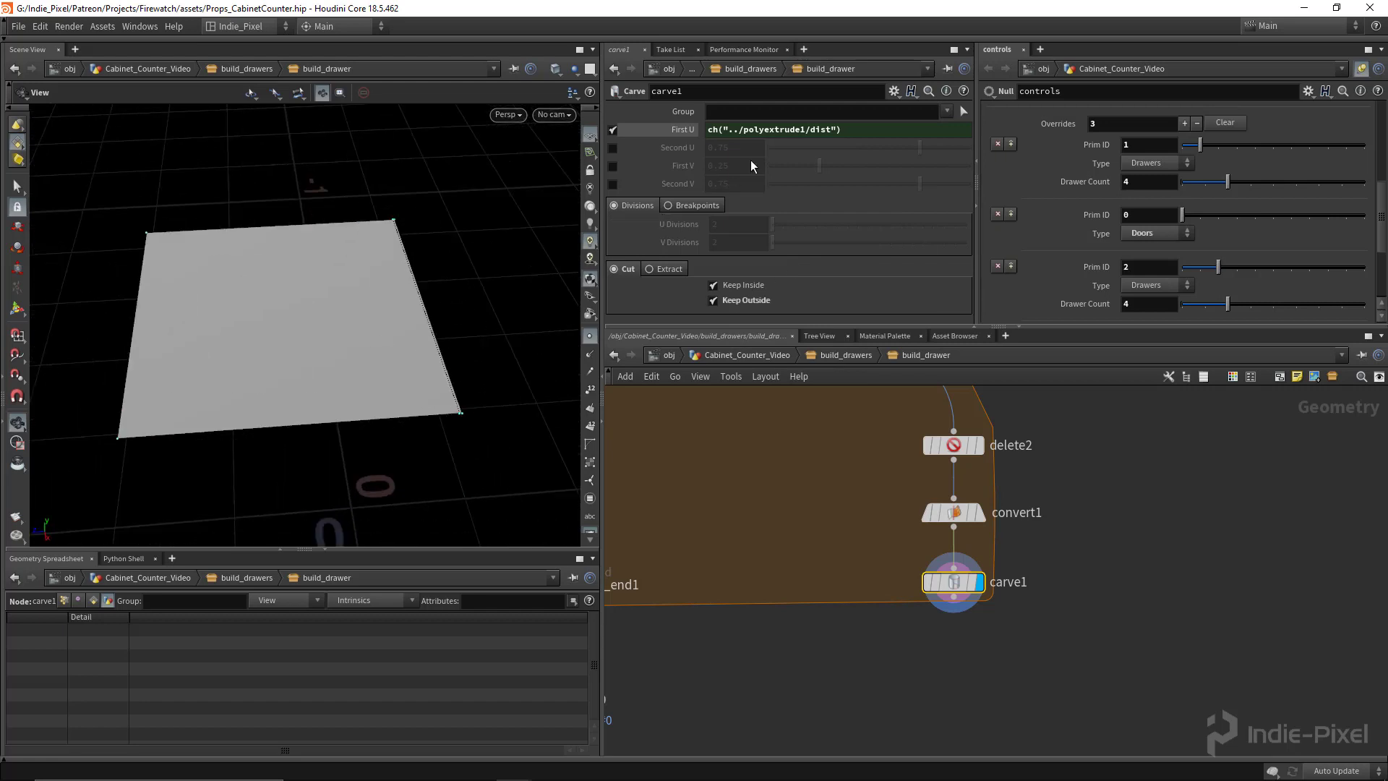
- Divide carve1's First U reference by bbox(0, D_ZSIZE) and show the primitive numbers in the viewport
{"action": "left_click", "coordinate": [866, 130]}
{"action": "type", "text": "/"}
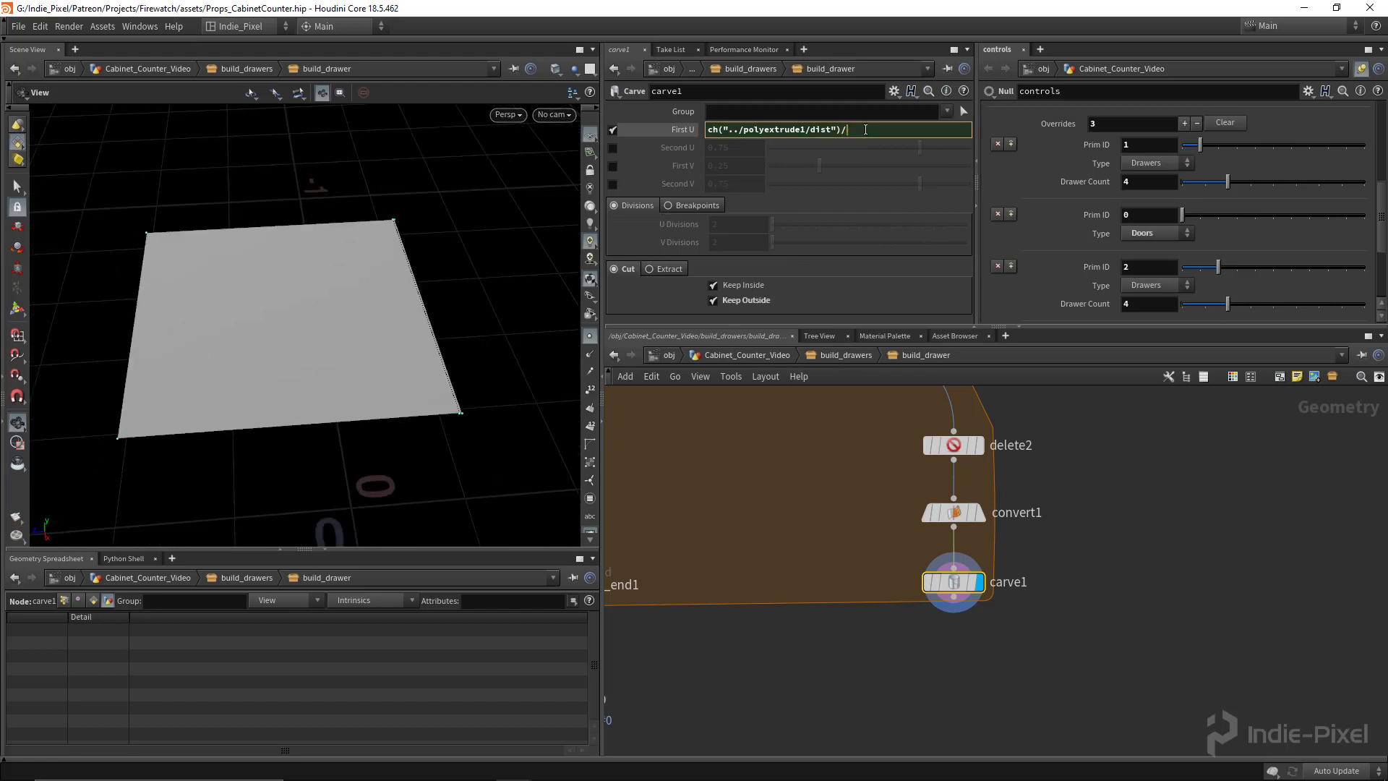
{"action": "type", "text": "bbox()"}
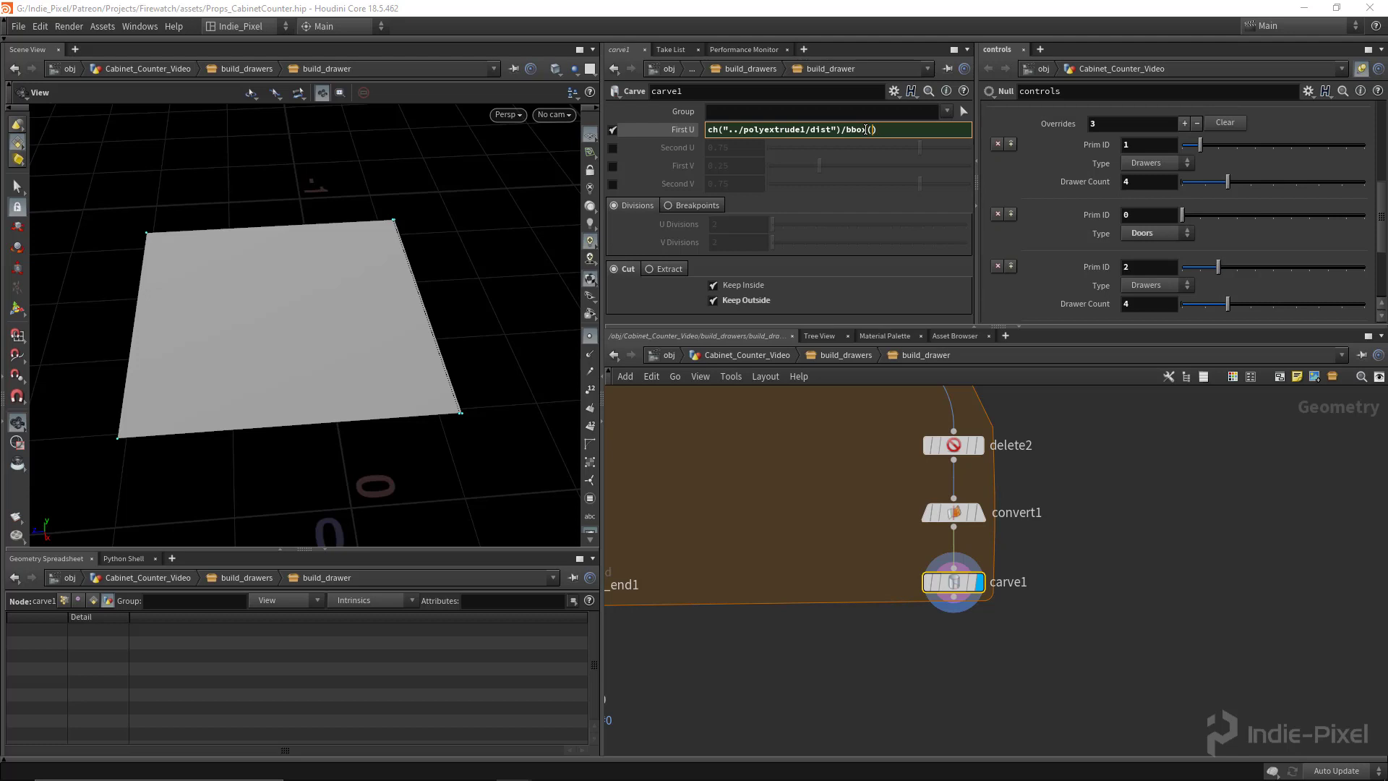
{"action": "type", "text": "0, D_ZSIZE"}
{"action": "key", "text": "Return"}
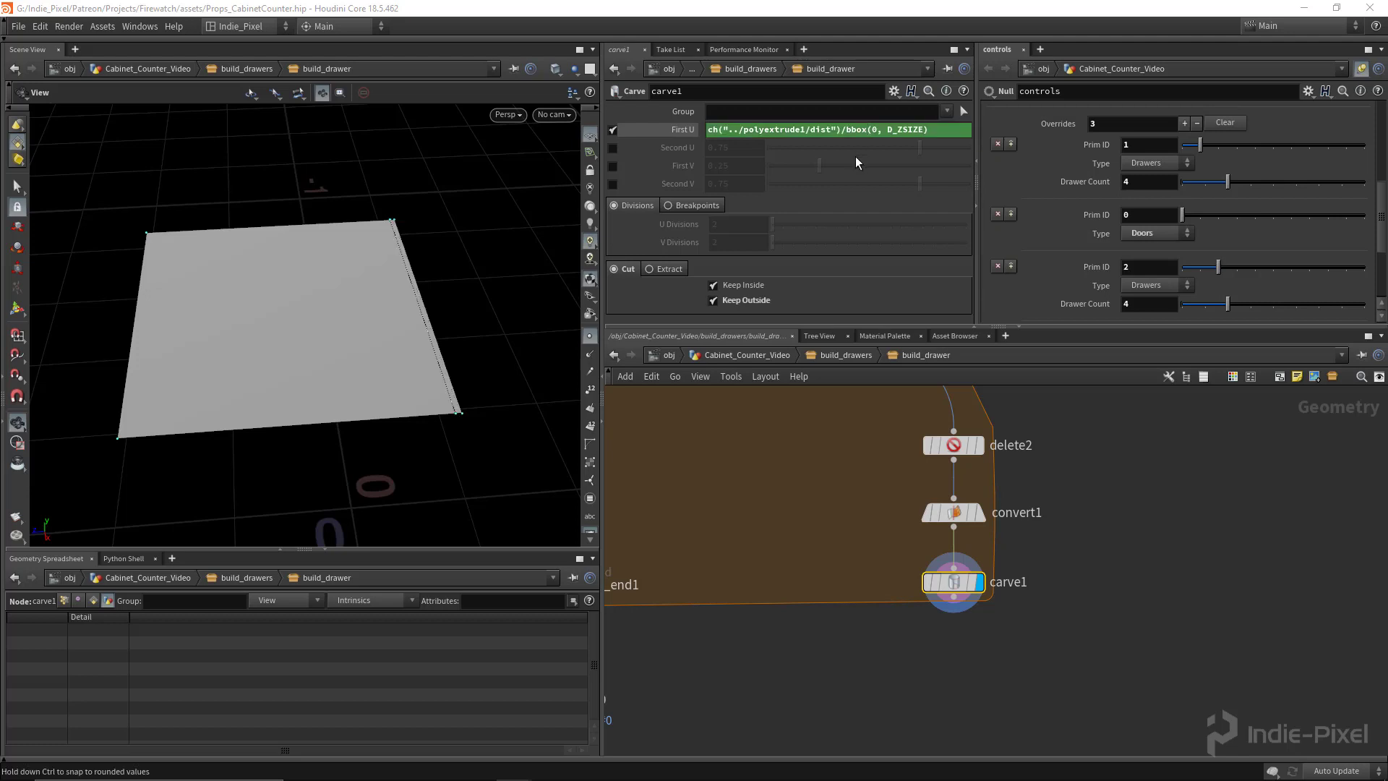
{"action": "left_click_drag", "start_coordinate": [435, 324], "coordinate": [402, 147]}
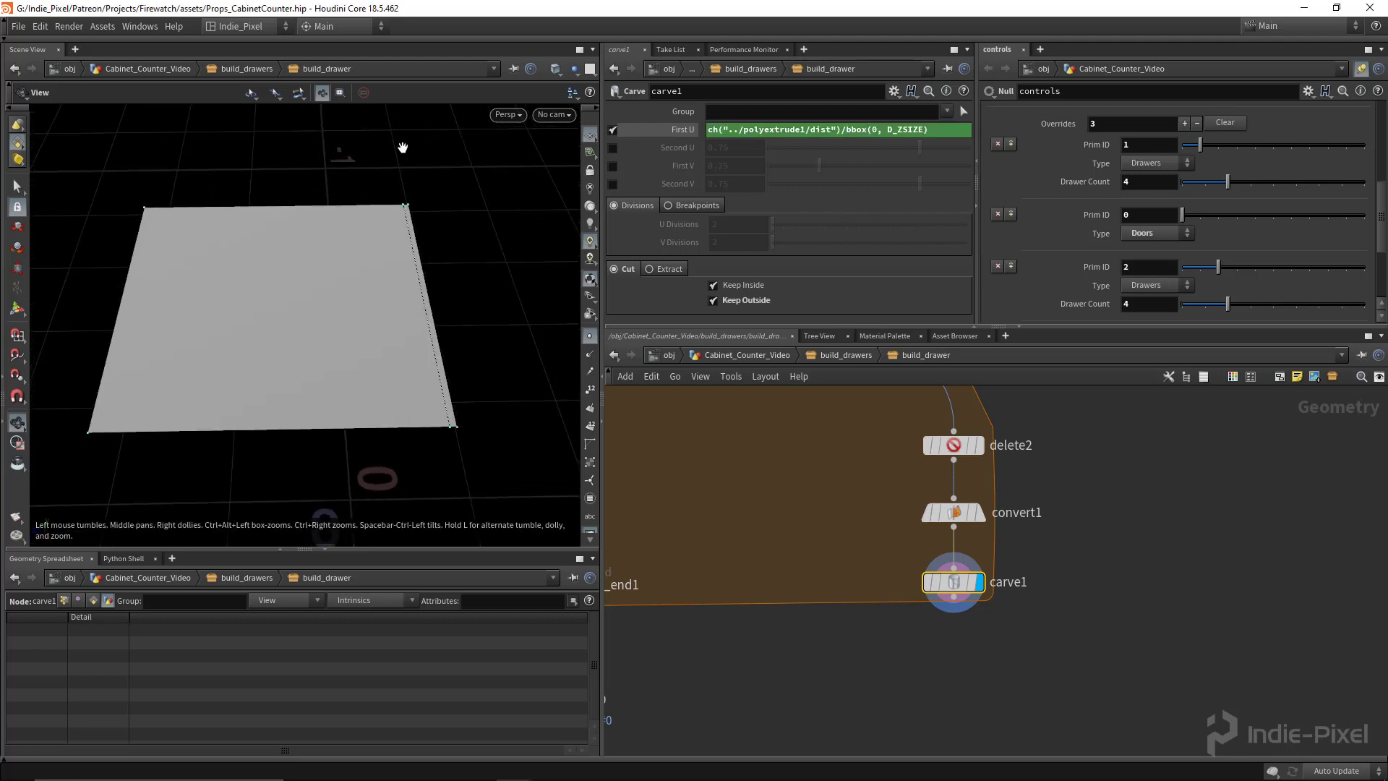
{"action": "left_click_drag", "start_coordinate": [429, 287], "coordinate": [503, 365]}
{"action": "left_click", "coordinate": [589, 427]}
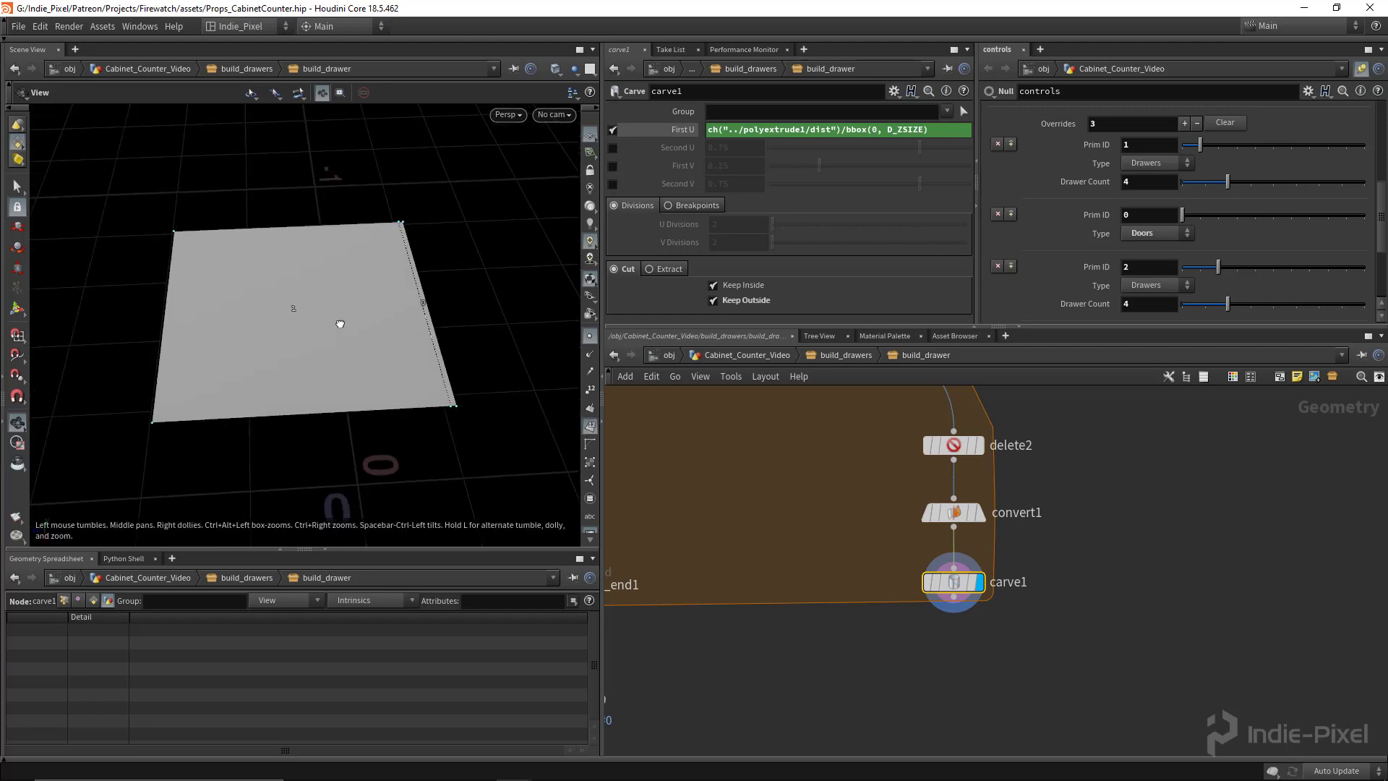
- Add a Split node below carve1, wire carve1 into it, set its Group to 1, and display it
{"action": "middle_click_drag", "start_coordinate": [857, 588], "coordinate": [864, 572]}
{"action": "key", "text": "Tab"}
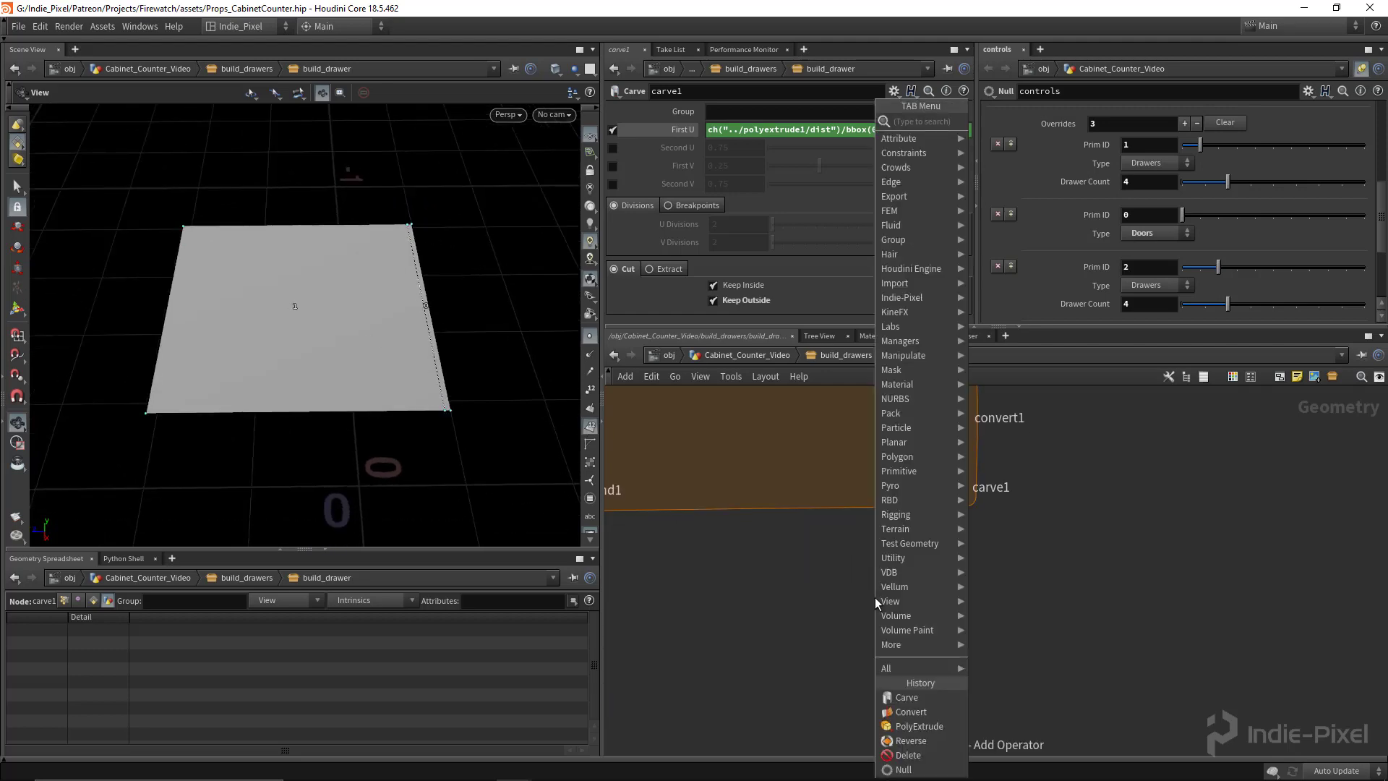
{"action": "left_click", "coordinate": [976, 114]}
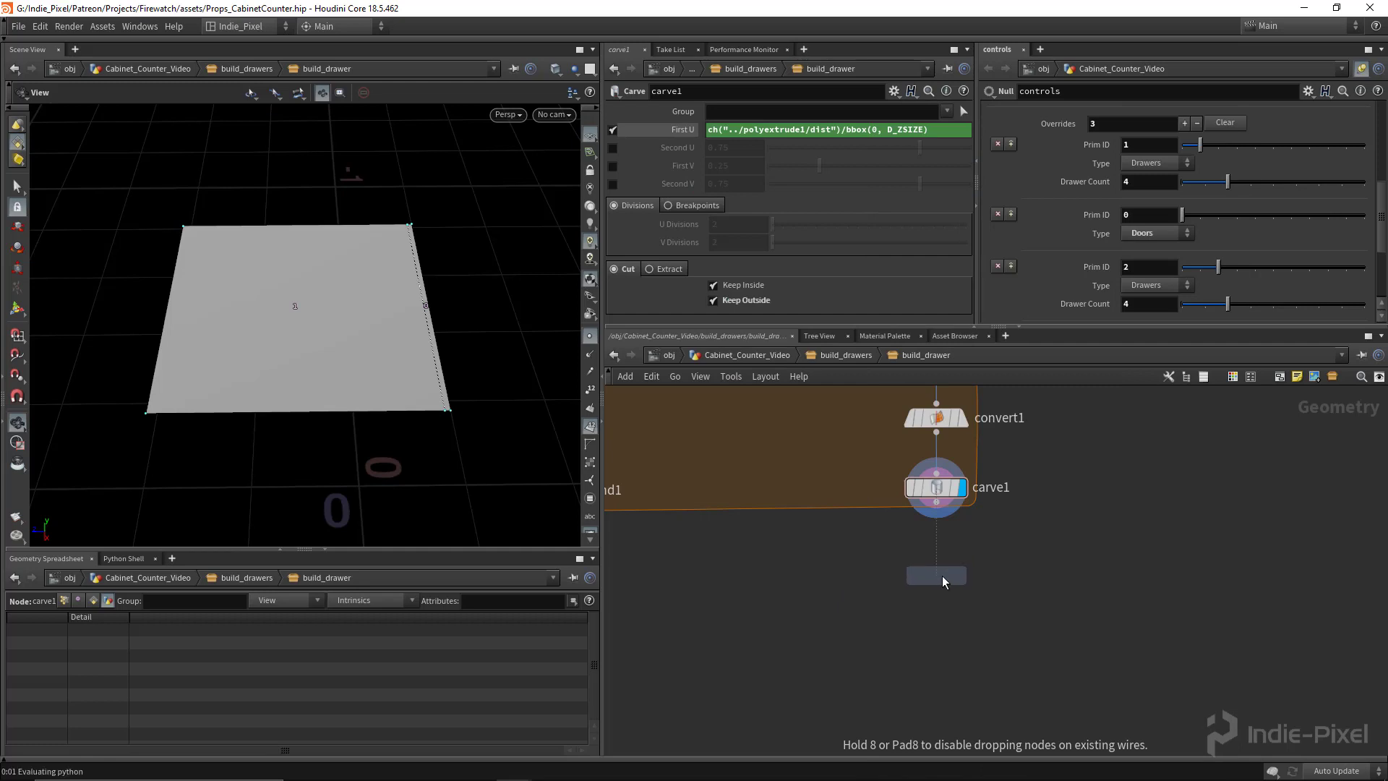
{"action": "left_click", "coordinate": [942, 576]}
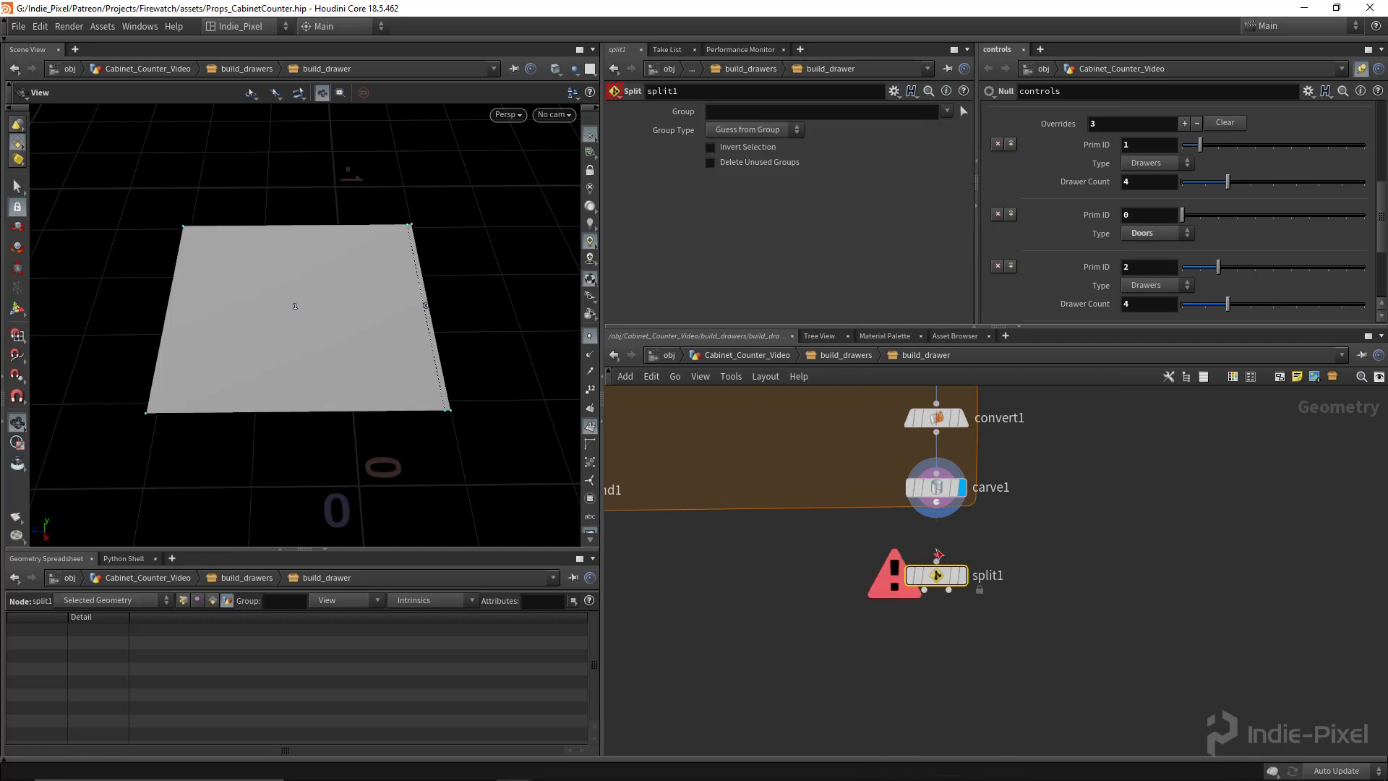
{"action": "left_click", "coordinate": [781, 113]}
{"action": "type", "text": "1"}
{"action": "key", "text": "Return"}
{"action": "left_click_drag", "start_coordinate": [480, 346], "coordinate": [521, 376]}
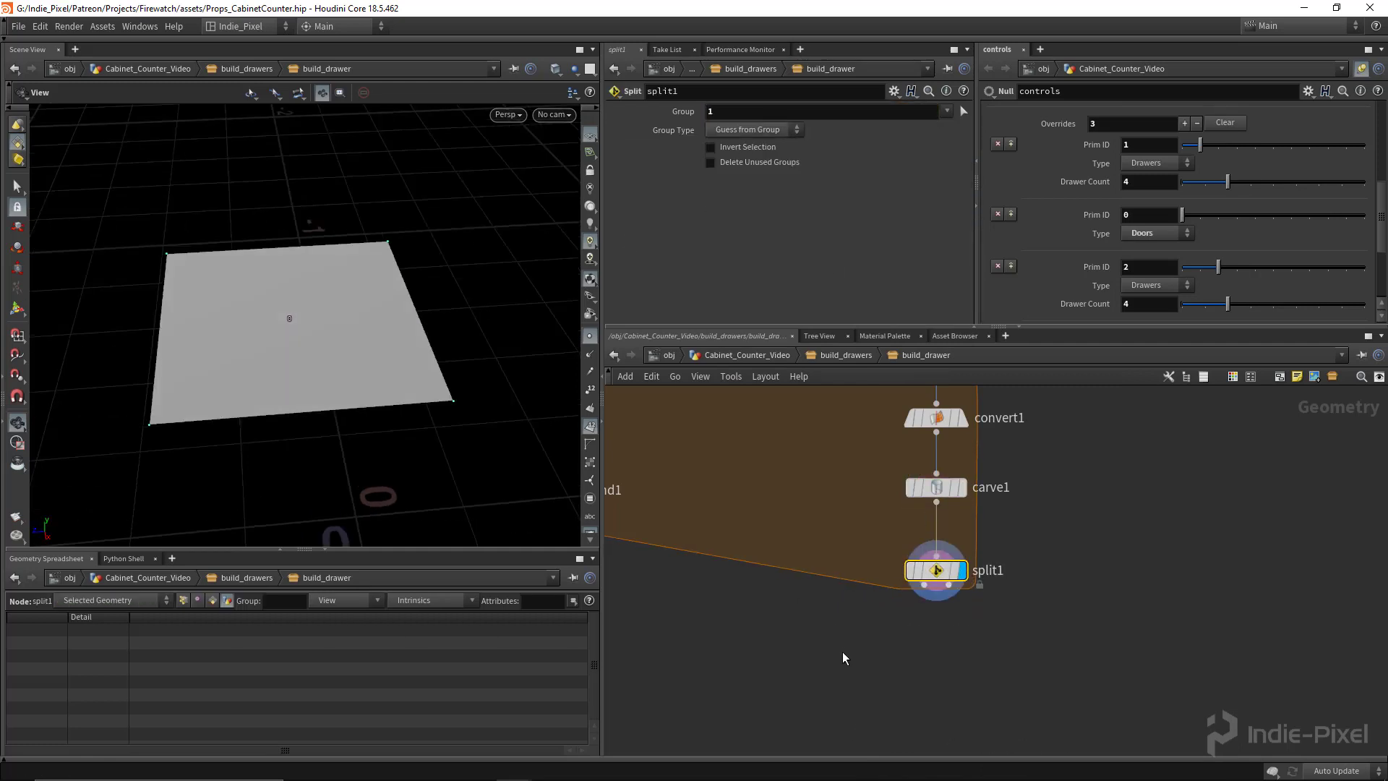
- Add a second Carve node below split1, wire split1's first output into it, and display it
{"action": "middle_click_drag", "start_coordinate": [863, 645], "coordinate": [860, 525]}
{"action": "left_click", "coordinate": [817, 564]}
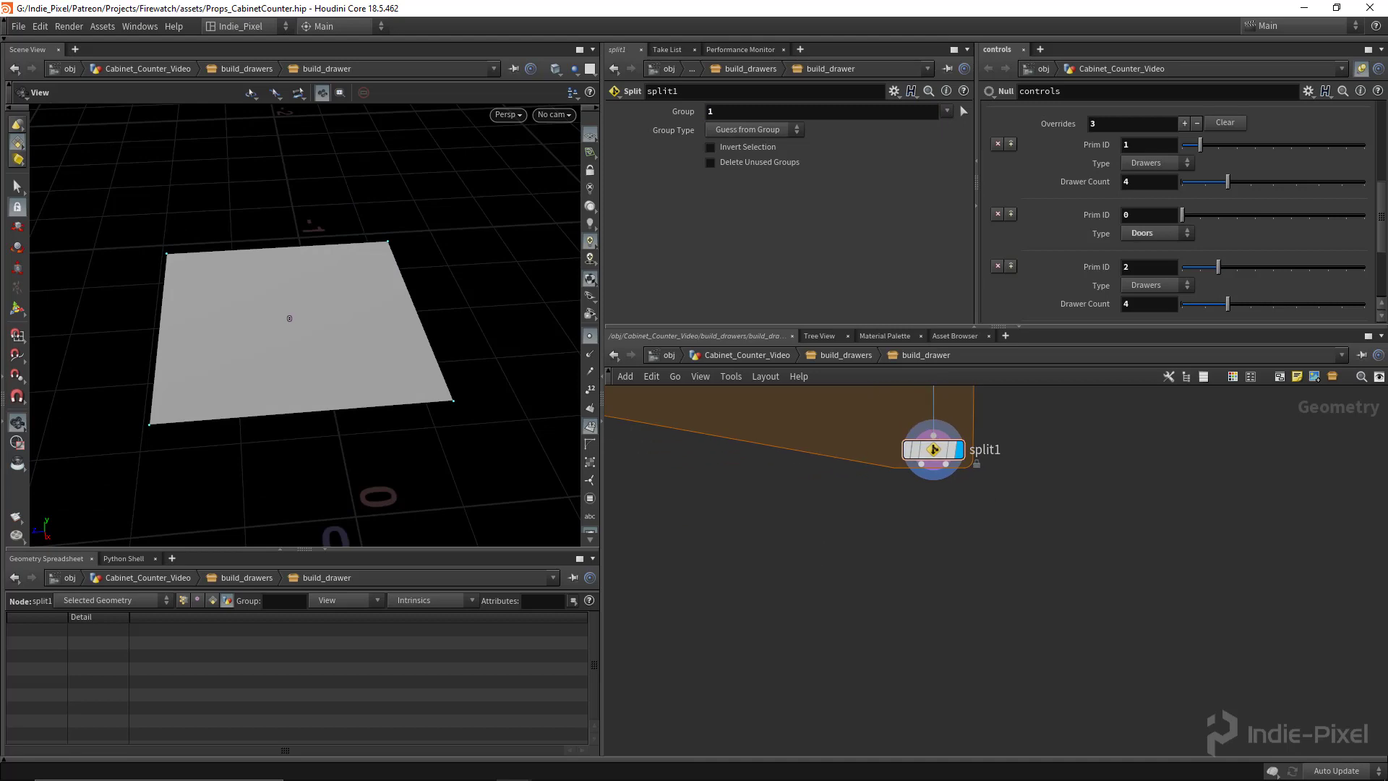
{"action": "key", "text": "Tab"}
{"action": "type", "text": "car"}
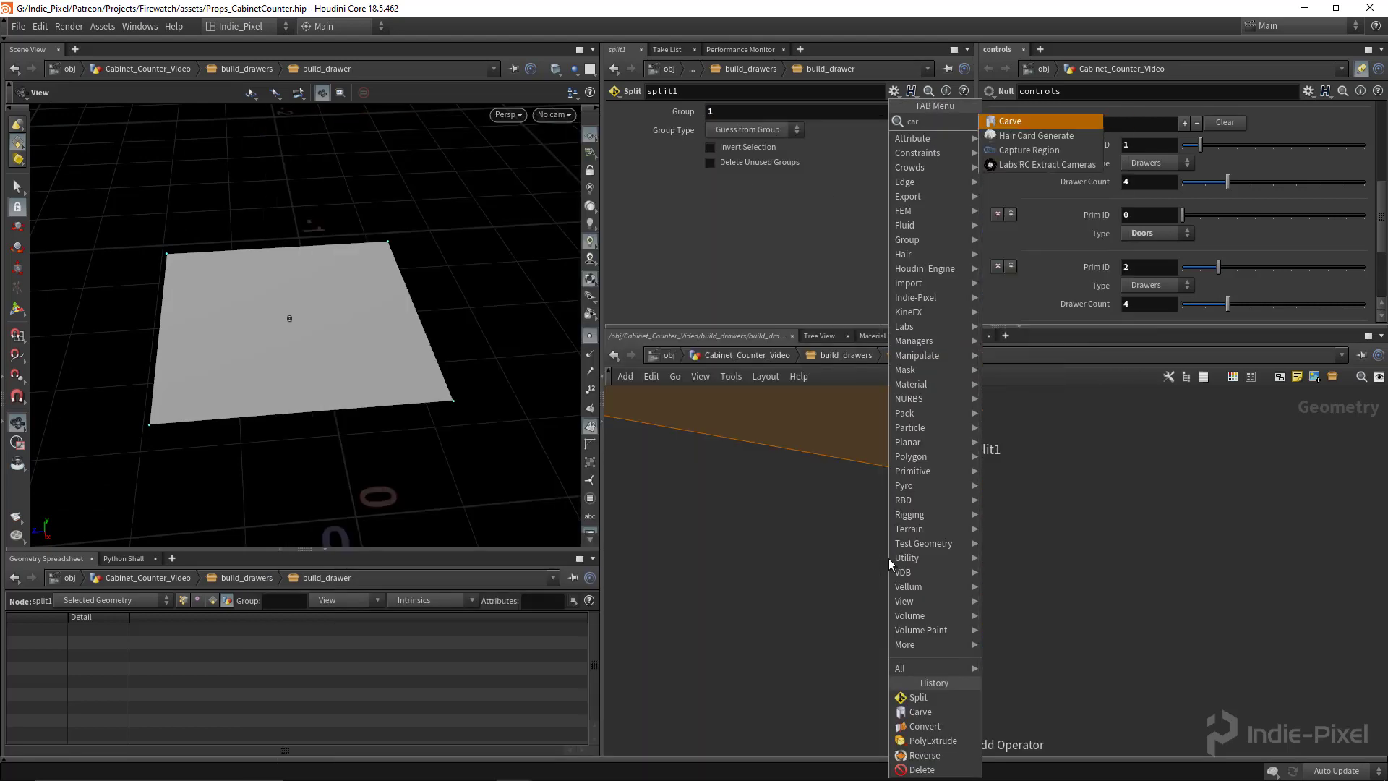
{"action": "key", "text": "Return"}
{"action": "left_click", "coordinate": [860, 559]}
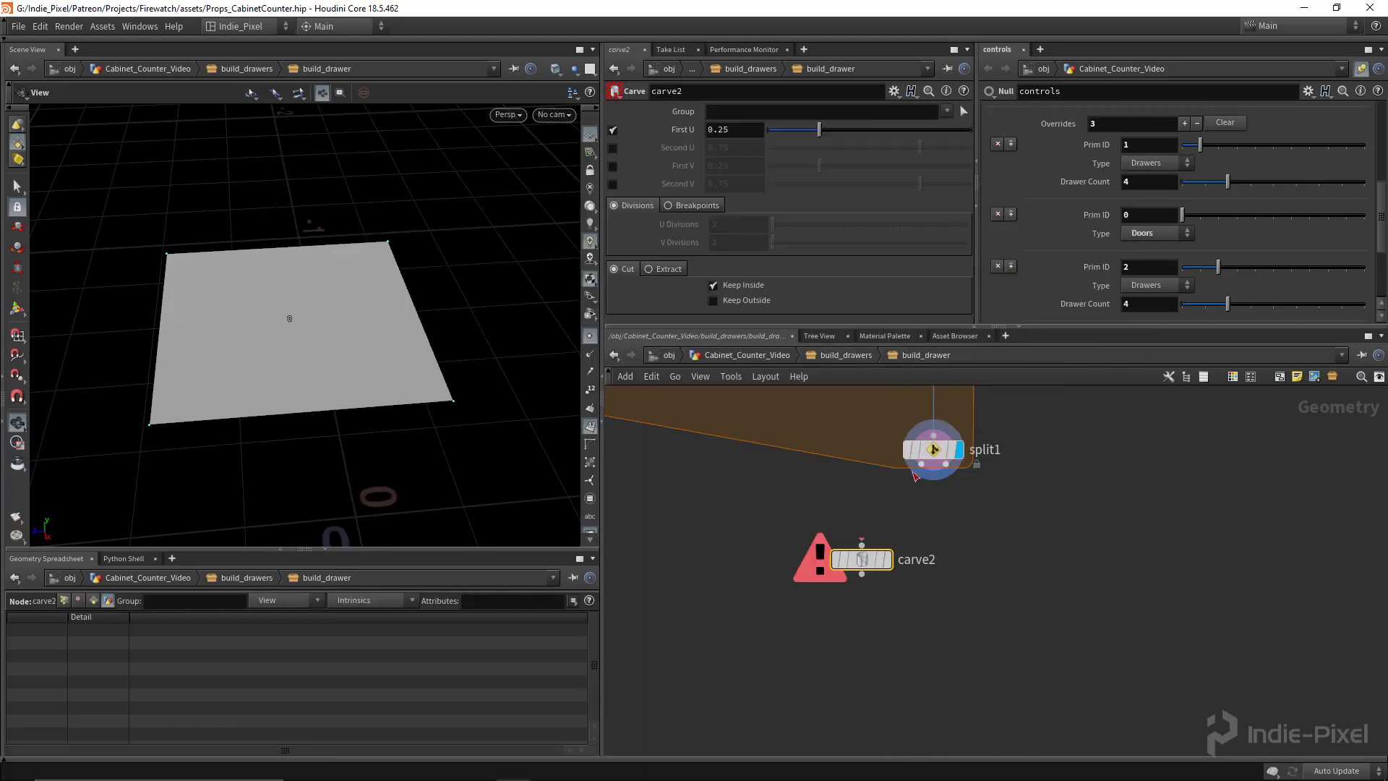
{"action": "left_click", "coordinate": [921, 464]}
{"action": "left_click", "coordinate": [862, 546]}
{"action": "left_click", "coordinate": [887, 560]}
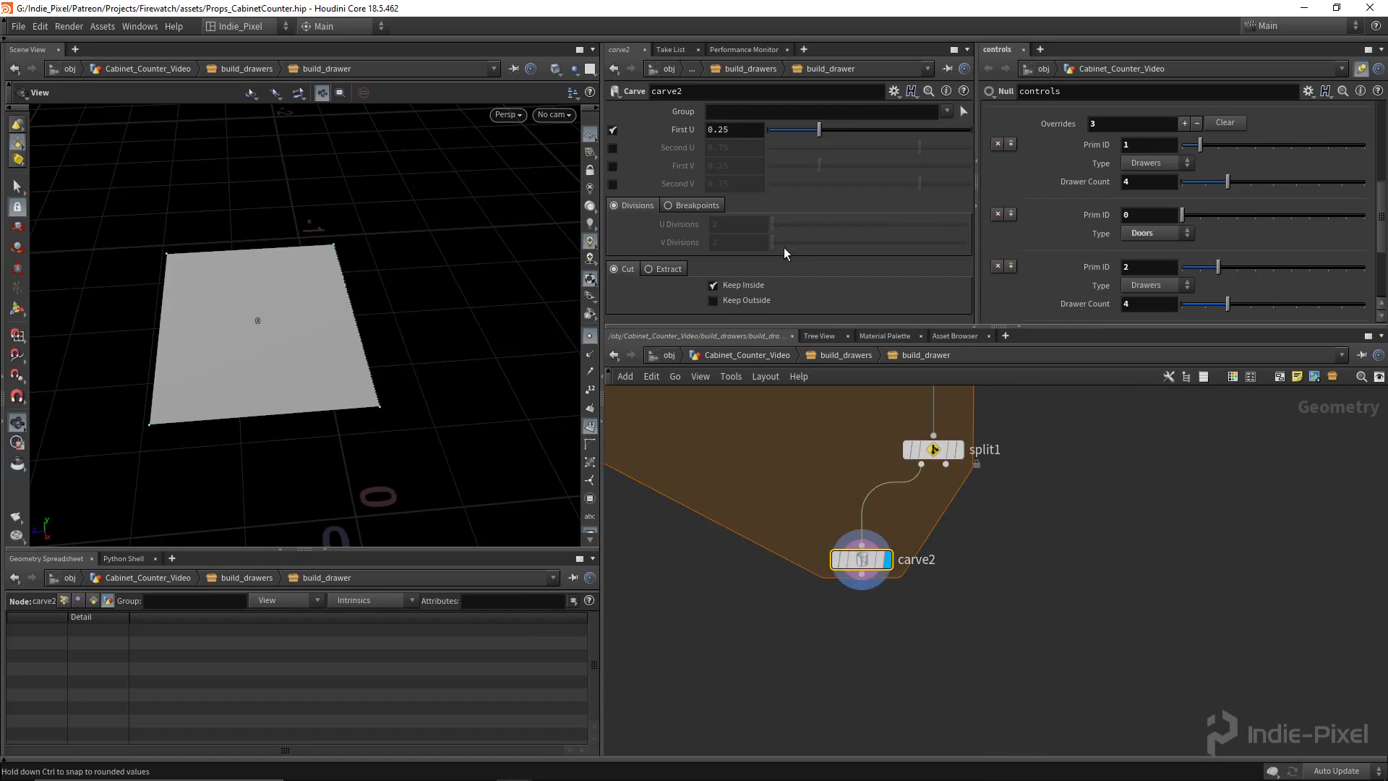
- On carve2, disable First U and enable First V at about 0.086 and Second V at about 0.906
{"action": "left_click_drag", "start_coordinate": [376, 304], "coordinate": [449, 274]}
{"action": "left_click", "coordinate": [612, 129]}
{"action": "left_click", "coordinate": [612, 165]}
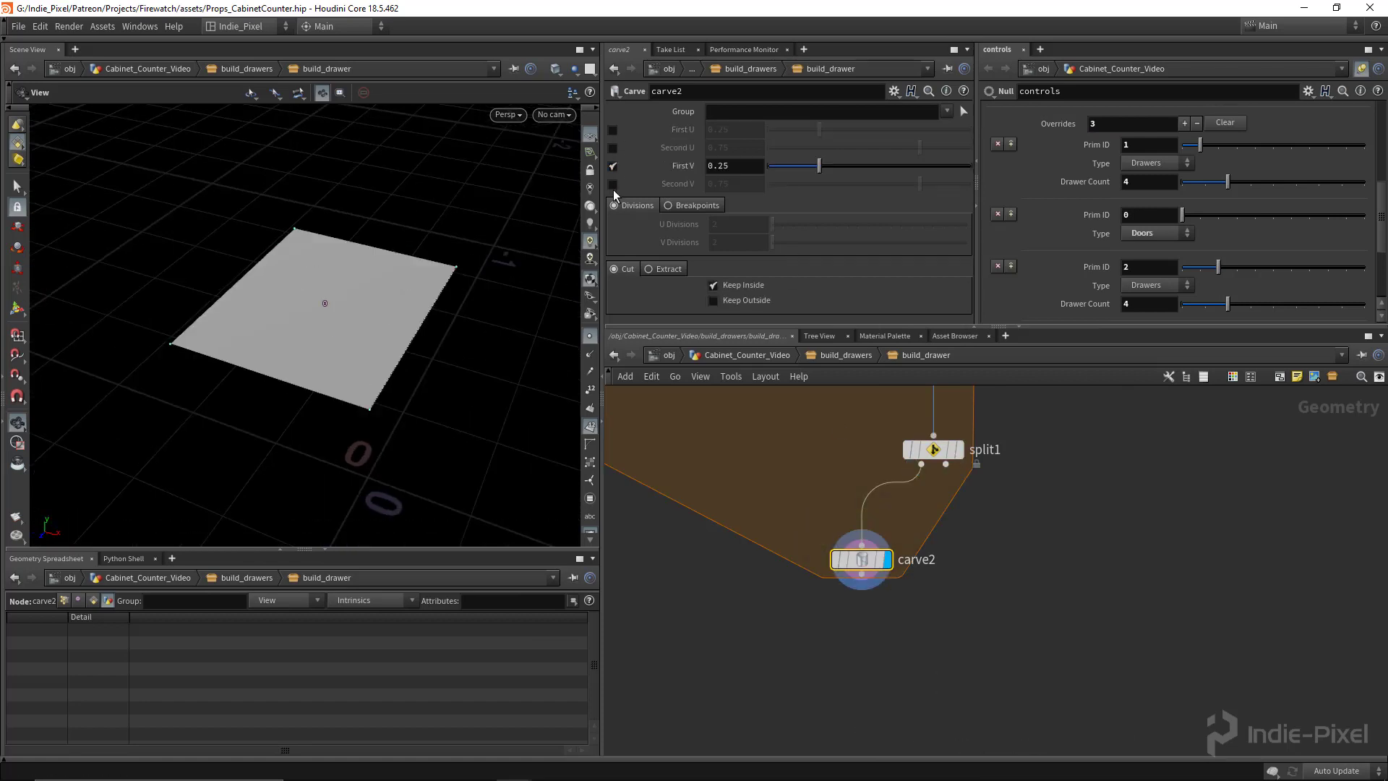
{"action": "left_click", "coordinate": [612, 183]}
{"action": "left_click_drag", "start_coordinate": [274, 285], "coordinate": [361, 289]}
{"action": "left_click_drag", "start_coordinate": [818, 166], "coordinate": [785, 166]}
{"action": "left_click_drag", "start_coordinate": [922, 189], "coordinate": [952, 188]}
- Copy carve1's First U expression into carve2's First V and change the bounding-box axis to D_XSIZE
{"action": "scroll", "coordinate": [798, 471], "scroll_direction": "down", "scroll_amount": 3}
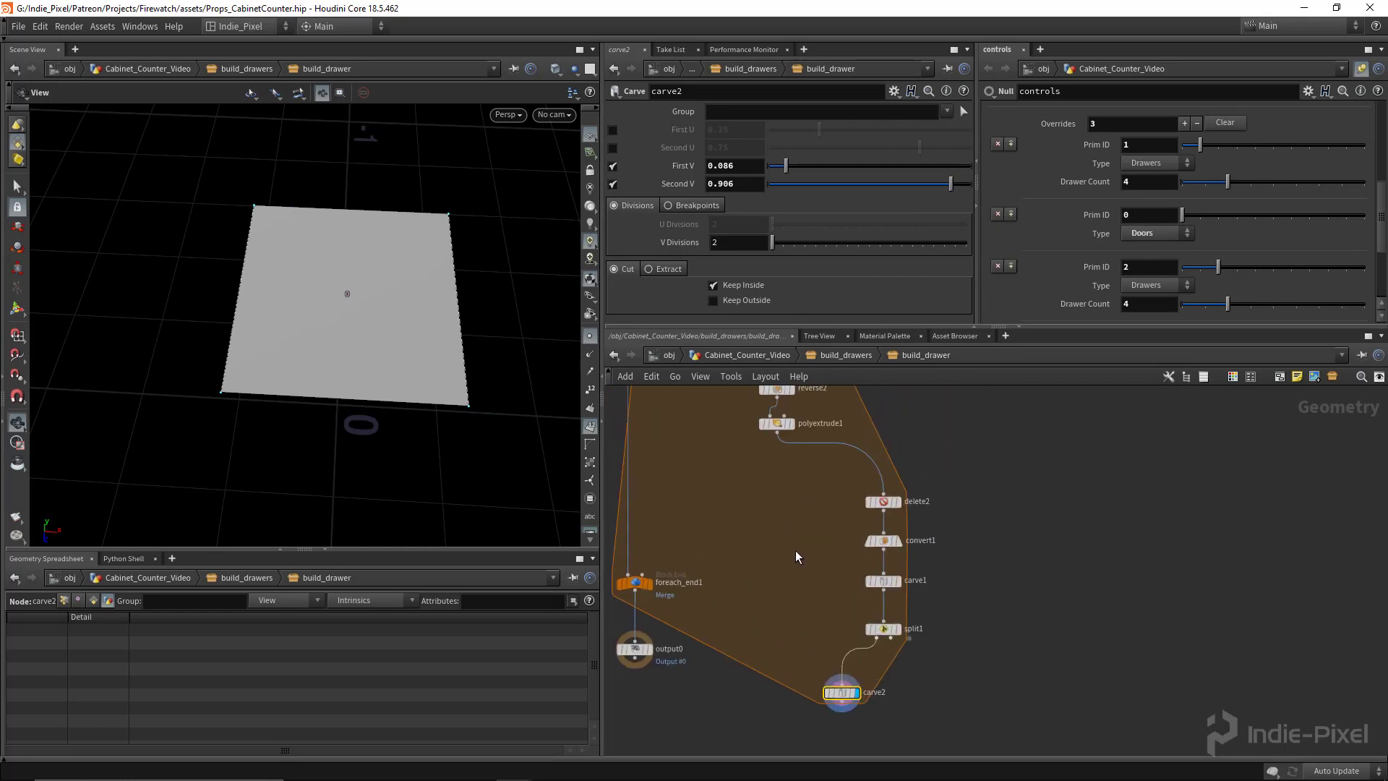
{"action": "left_click", "coordinate": [882, 579]}
{"action": "scroll", "coordinate": [882, 578], "scroll_direction": "up", "scroll_amount": 4}
{"action": "left_click_drag", "start_coordinate": [927, 134], "coordinate": [728, 133]}
{"action": "key", "text": "ctrl+c"}
{"action": "middle_click_drag", "start_coordinate": [776, 554], "coordinate": [798, 424]}
{"action": "left_click_drag", "start_coordinate": [775, 588], "coordinate": [830, 680]}
{"action": "double_click", "coordinate": [738, 165]}
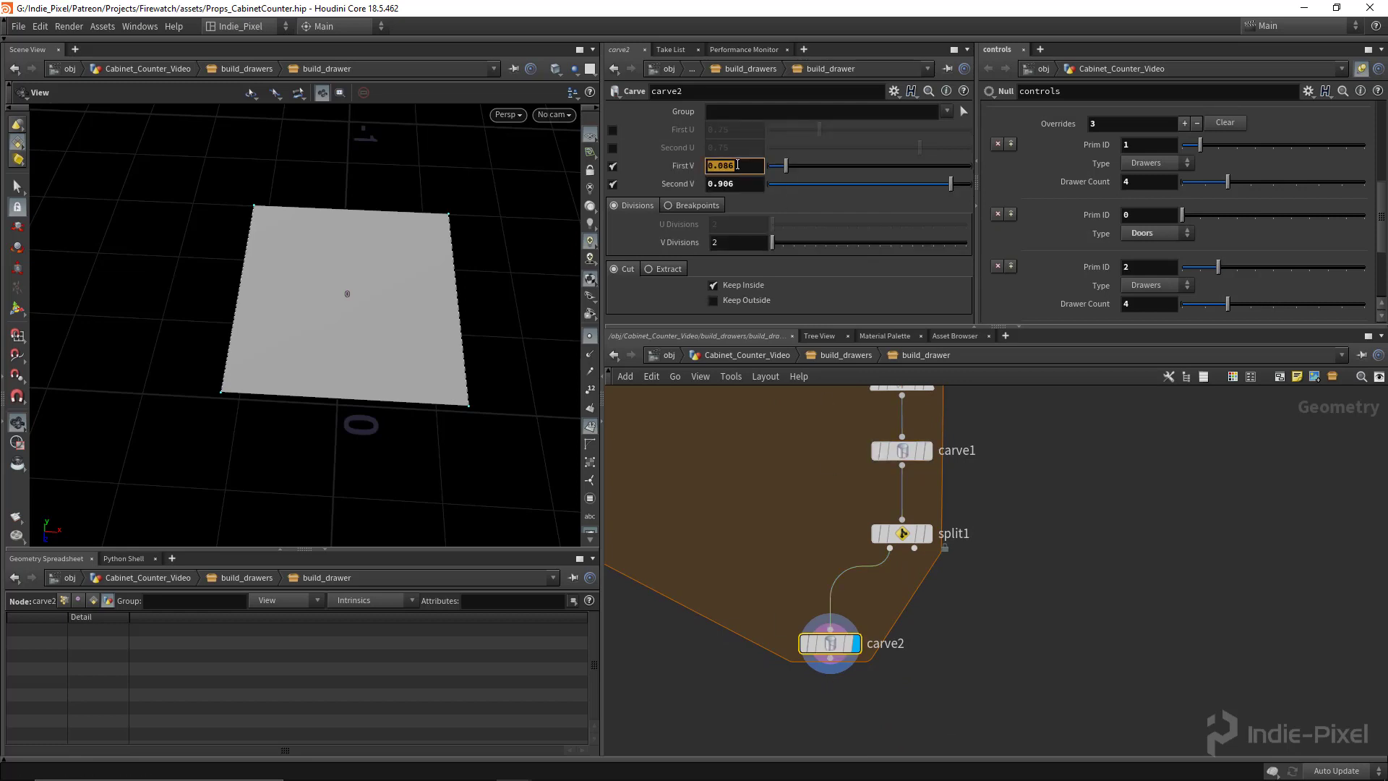
{"action": "key", "text": "ctrl+v"}
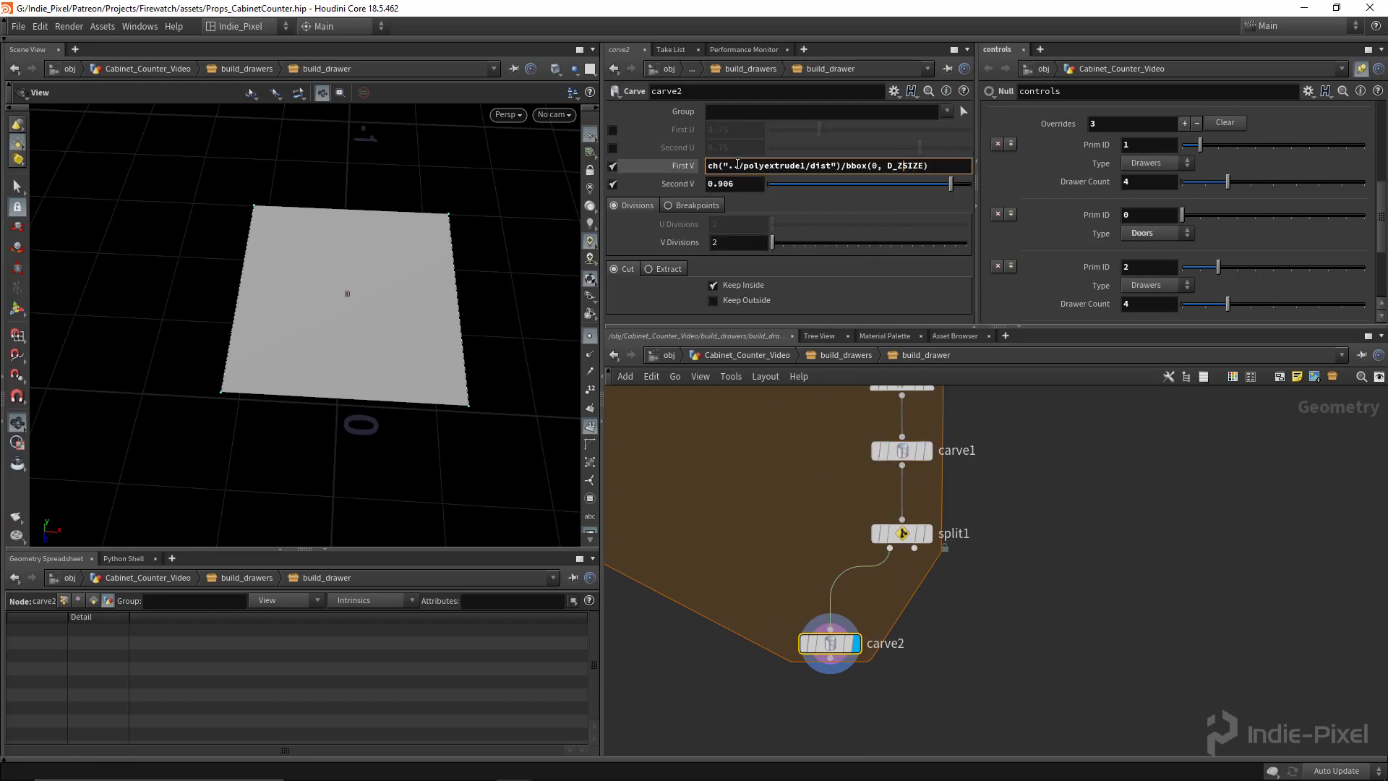
{"action": "key", "text": "Return"}
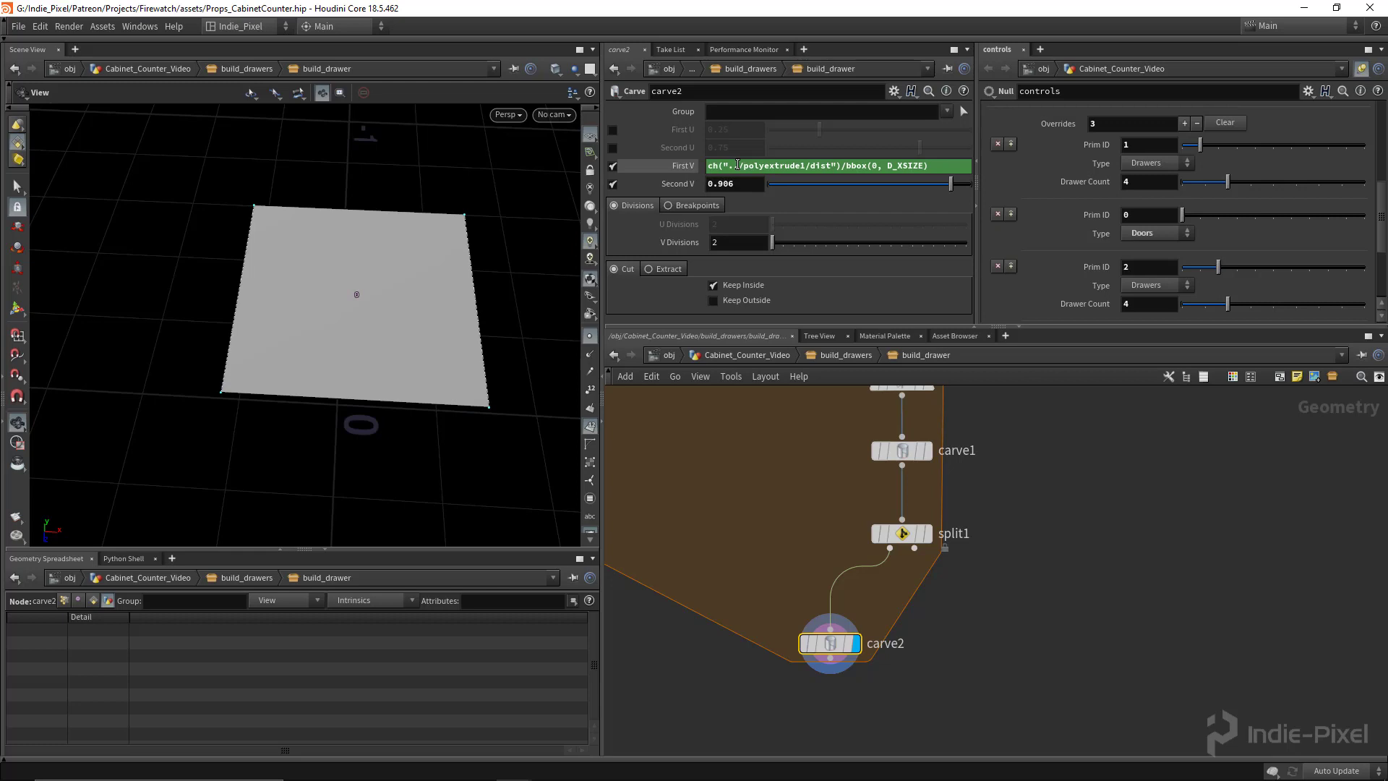
- Enable Keep Outside and disable Keep Inside on carve2
{"action": "left_click", "coordinate": [741, 300]}
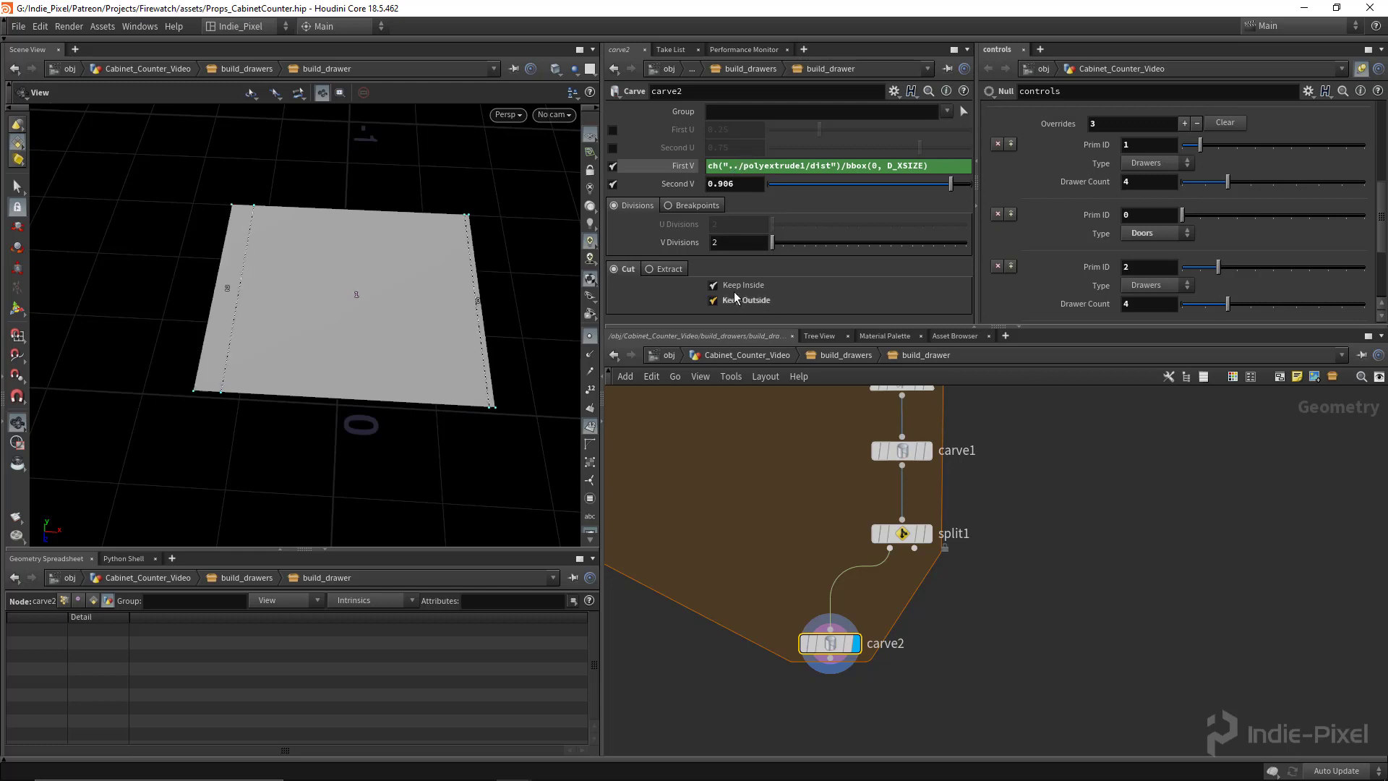
{"action": "left_click", "coordinate": [738, 285]}
{"action": "left_click_drag", "start_coordinate": [390, 327], "coordinate": [396, 313]}
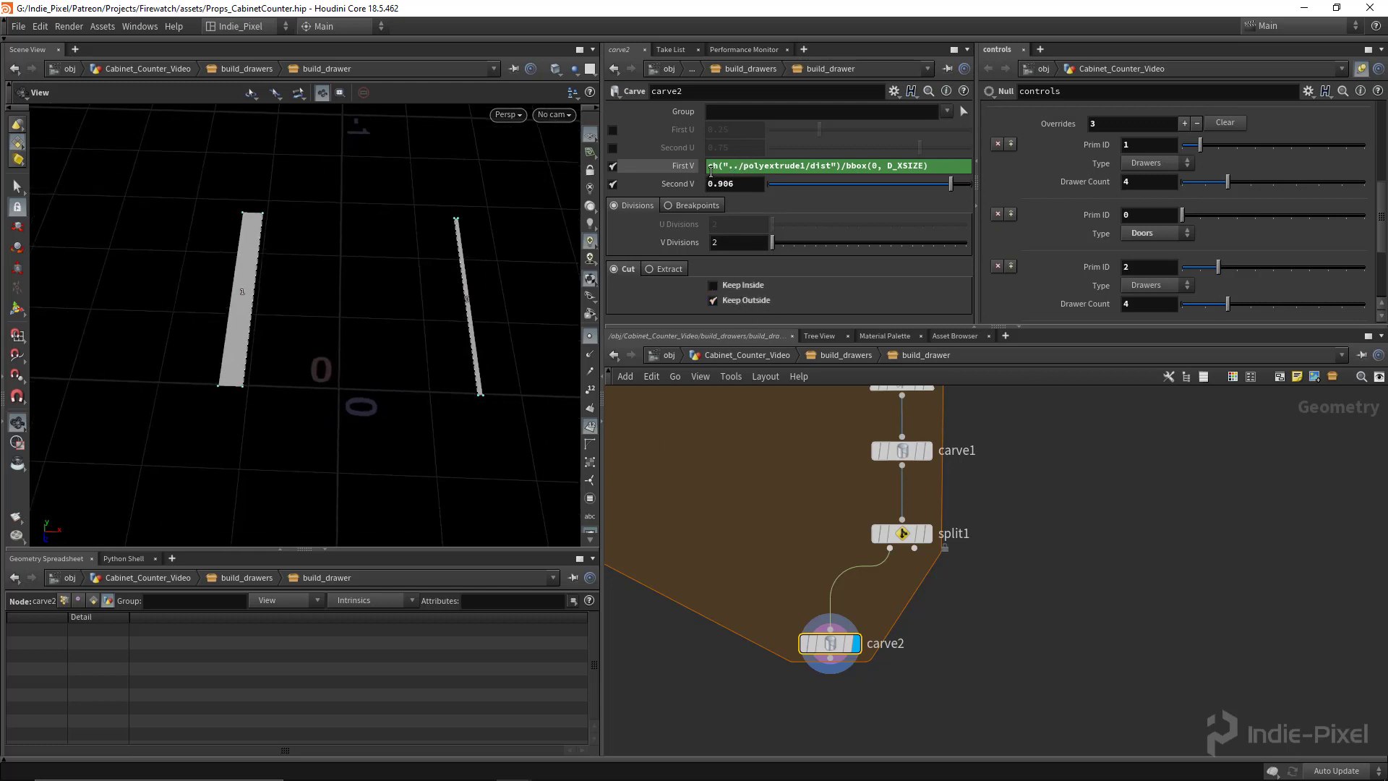
- Reference carve2's First V in its Second V and make the expression 1-ch("domainv1")
{"action": "right_click", "coordinate": [725, 168]}
{"action": "left_click", "coordinate": [766, 264]}
{"action": "right_click", "coordinate": [719, 184]}
{"action": "left_click", "coordinate": [780, 322]}
{"action": "left_click", "coordinate": [708, 185]}
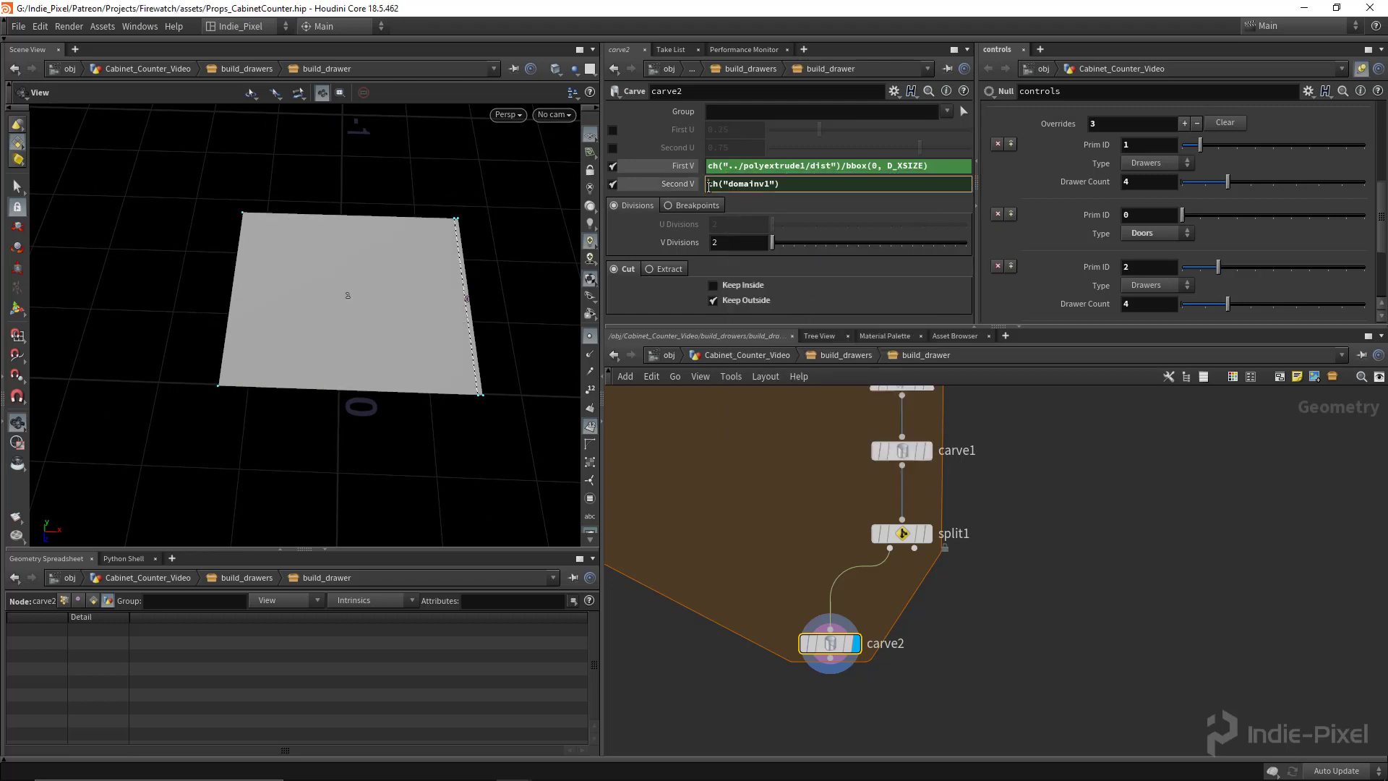
{"action": "type", "text": "1-"}
{"action": "key", "text": "Return"}
{"action": "left_click_drag", "start_coordinate": [285, 302], "coordinate": [328, 308]}
- Add a Merge node combining carve2 with split1's second output, and display it
{"action": "middle_click_drag", "start_coordinate": [942, 656], "coordinate": [886, 526]}
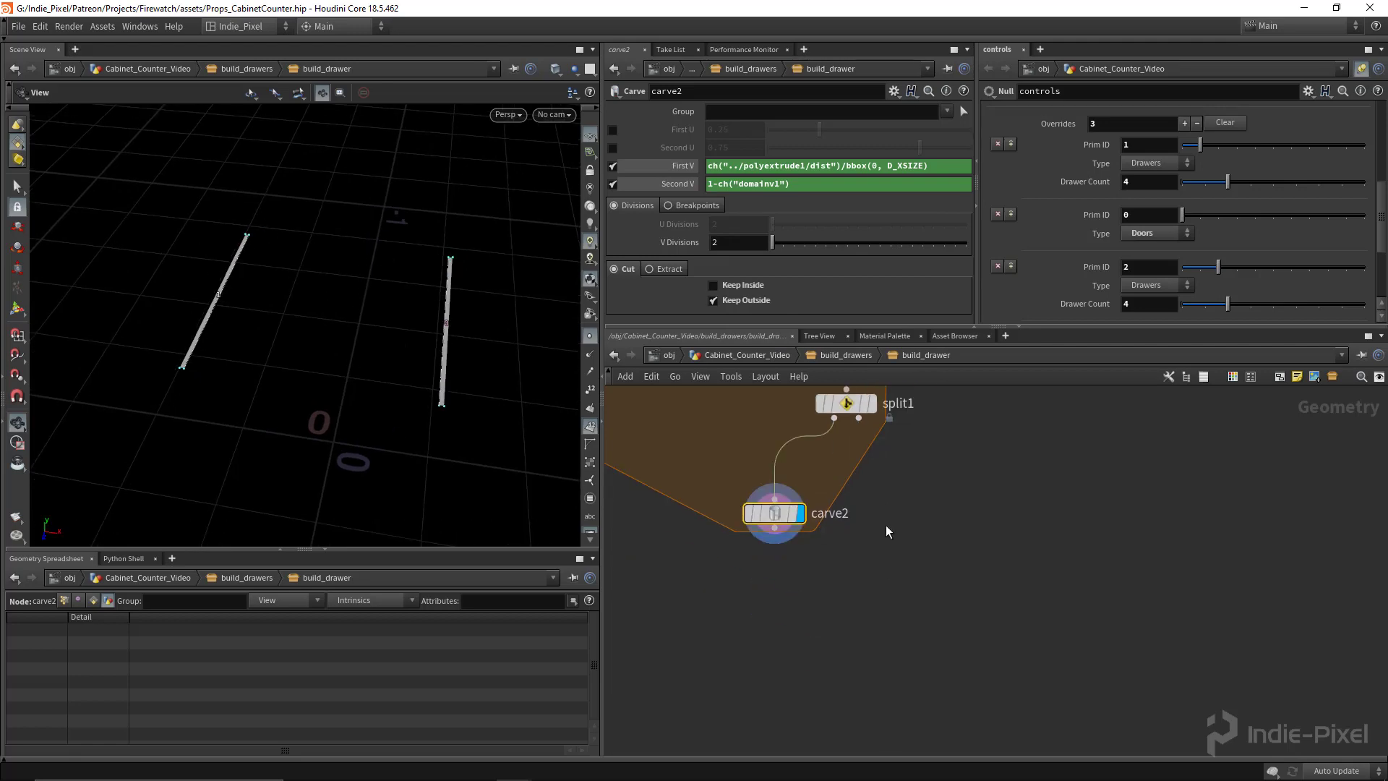
{"action": "key", "text": "Tab"}
{"action": "type", "text": "merge"}
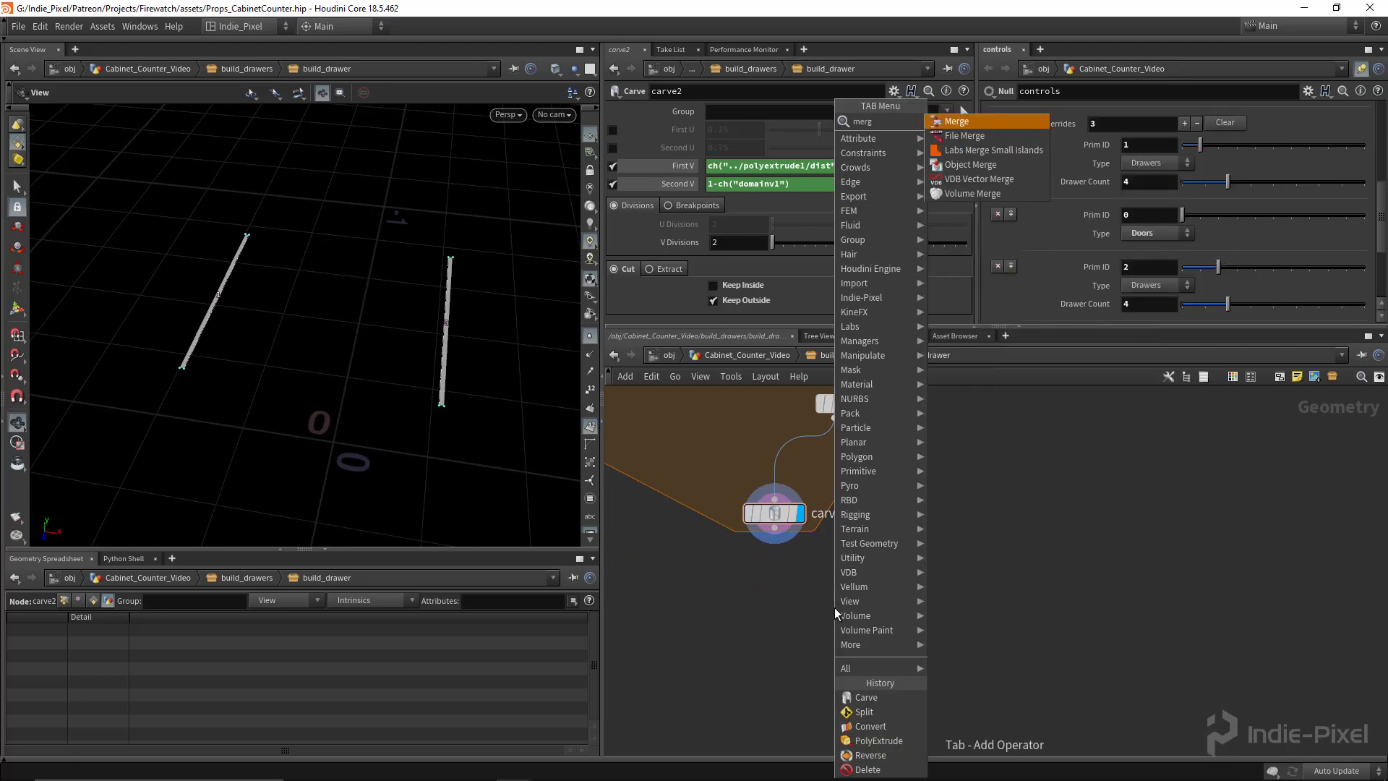
{"action": "key", "text": "Return"}
{"action": "left_click", "coordinate": [860, 620]}
{"action": "left_click_drag", "start_coordinate": [774, 528], "coordinate": [855, 608]}
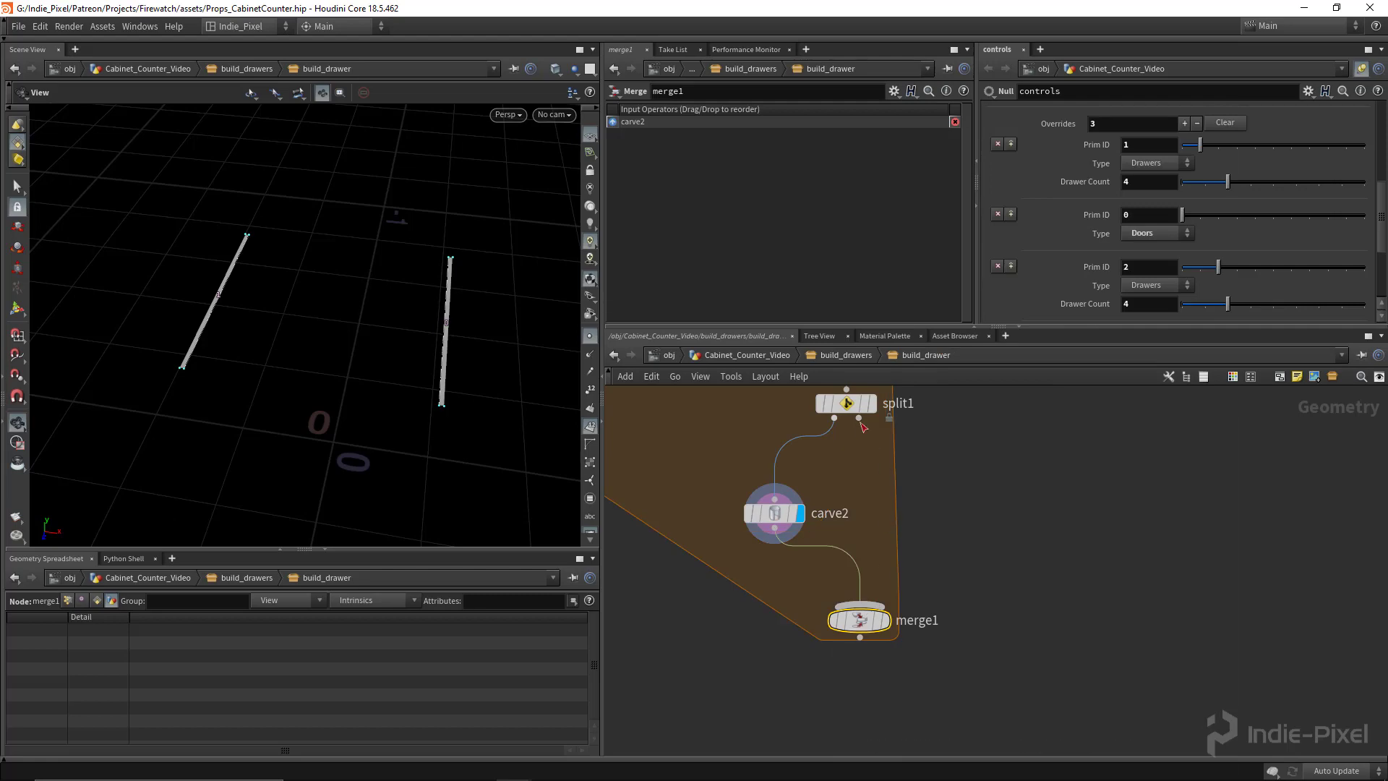
{"action": "left_click_drag", "start_coordinate": [859, 417], "coordinate": [862, 608]}
{"action": "left_click", "coordinate": [884, 621]}
{"action": "left_click_drag", "start_coordinate": [399, 269], "coordinate": [390, 324]}
{"action": "right_click_drag", "start_coordinate": [390, 324], "coordinate": [329, 332]}
{"action": "left_click_drag", "start_coordinate": [329, 332], "coordinate": [365, 239]}
- Add a Convert node below merge1, wire merge1 into it, and display it
{"action": "middle_click_drag", "start_coordinate": [851, 672], "coordinate": [824, 610]}
{"action": "key", "text": "Tab"}
{"action": "type", "text": "c"}
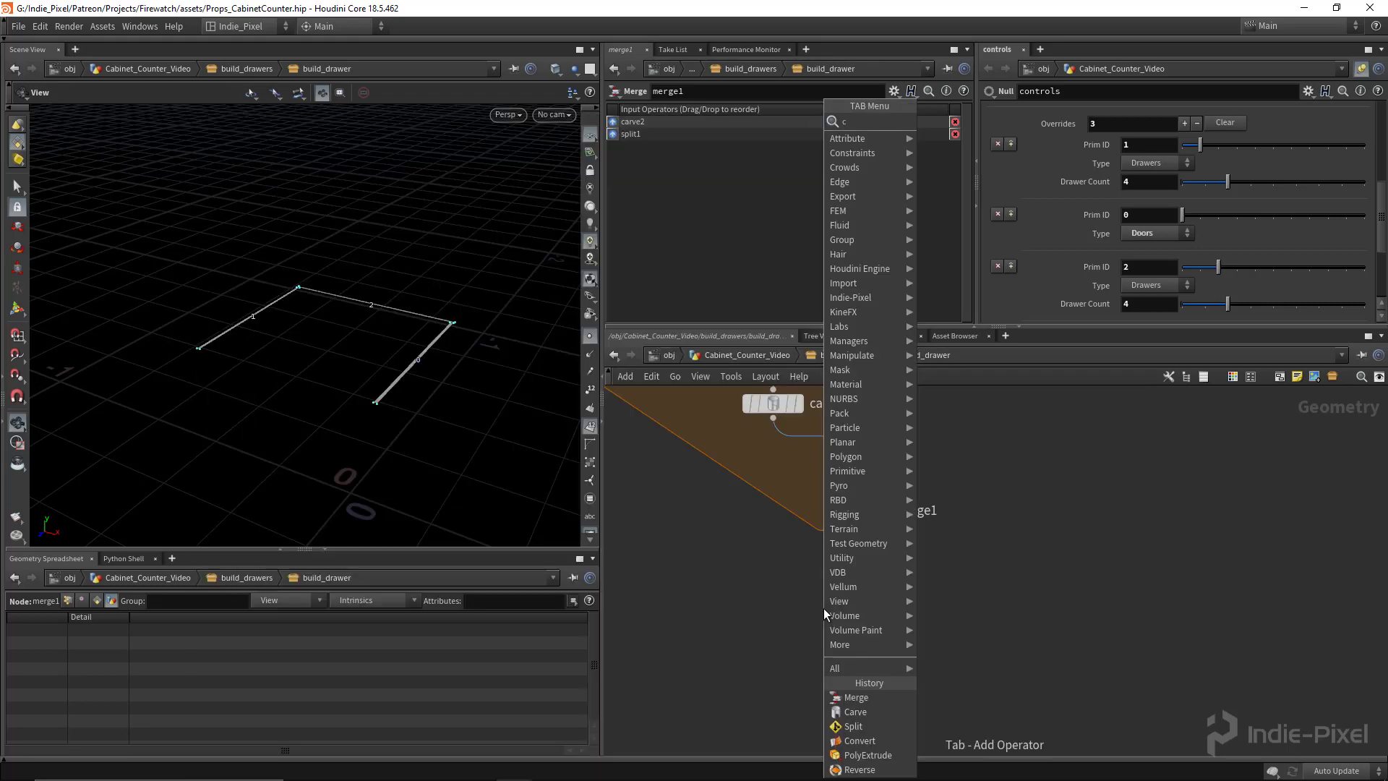
{"action": "type", "text": "onvert"}
{"action": "key", "text": "Return"}
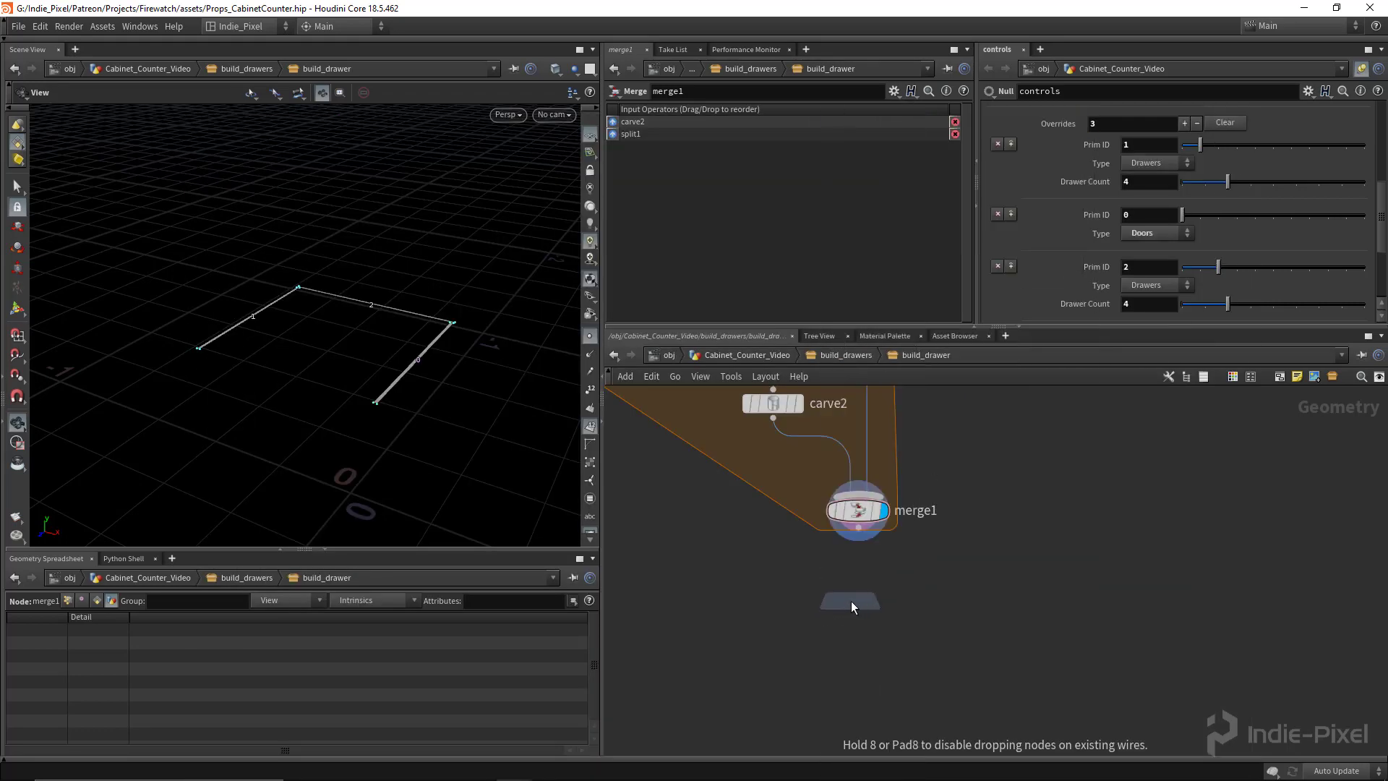
{"action": "left_click", "coordinate": [856, 602]}
{"action": "left_click", "coordinate": [858, 529]}
{"action": "left_click", "coordinate": [858, 587]}
{"action": "left_click", "coordinate": [885, 601]}
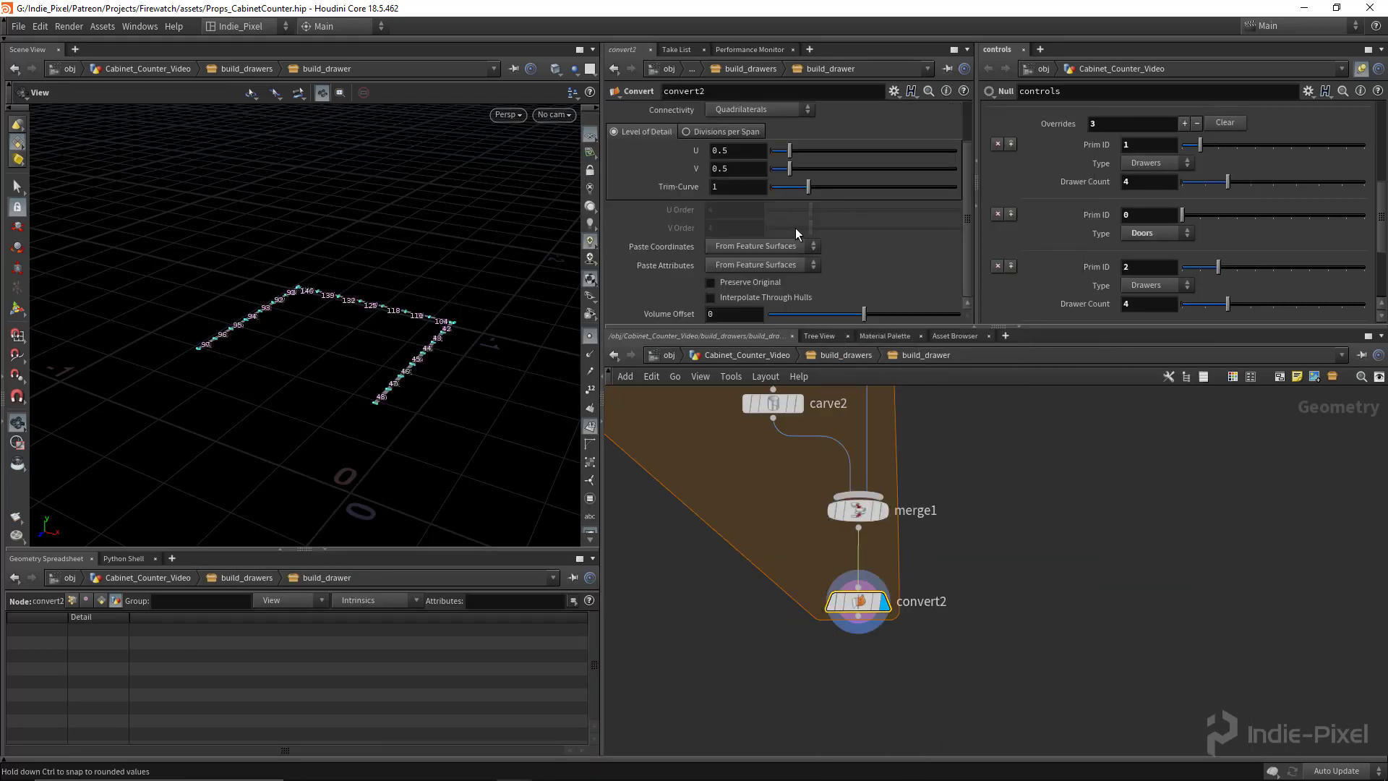
- Enable Interpolate Through Hulls on convert2 and inspect the three side strips in the viewport
{"action": "scroll", "coordinate": [819, 206], "scroll_direction": "up", "scroll_amount": 2}
{"action": "left_click", "coordinate": [809, 148]}
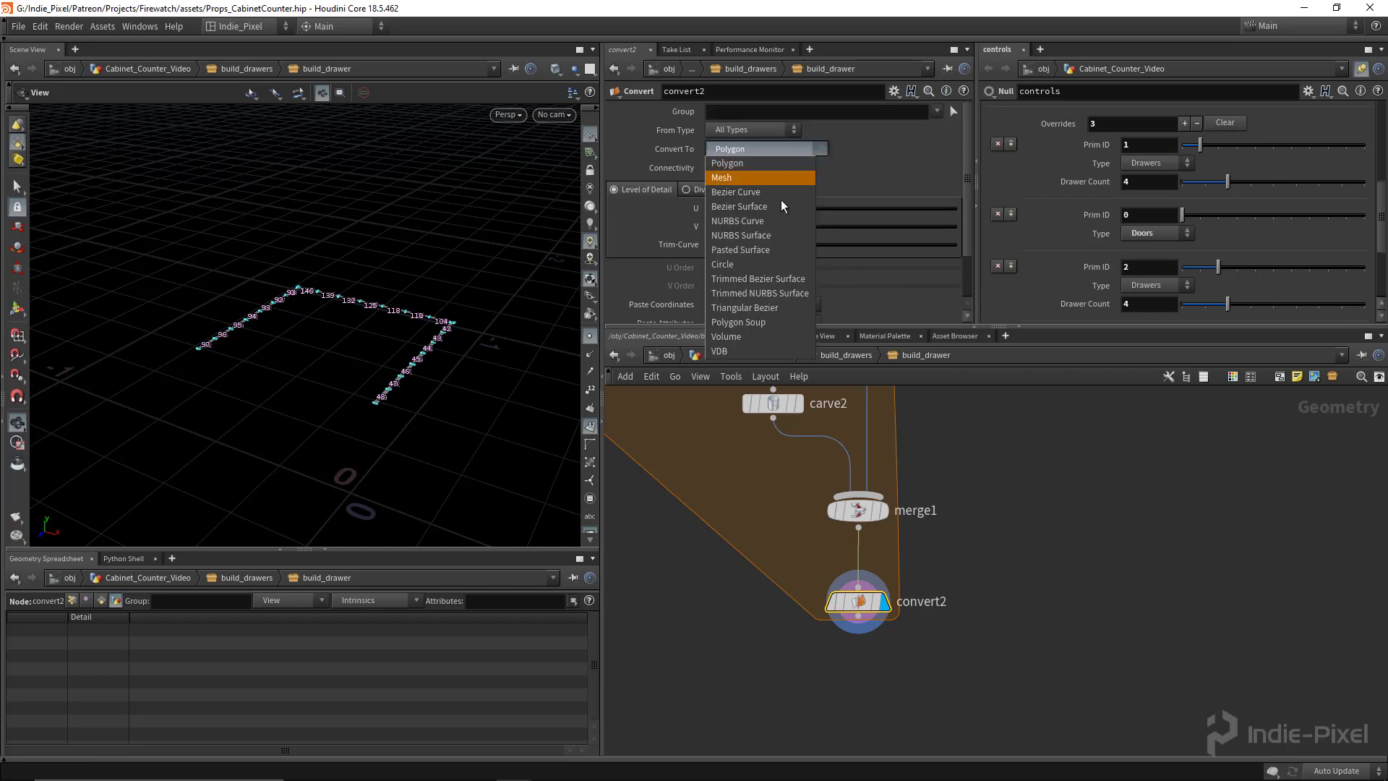
{"action": "left_click", "coordinate": [757, 177]}
{"action": "scroll", "coordinate": [868, 231], "scroll_direction": "down", "scroll_amount": 2}
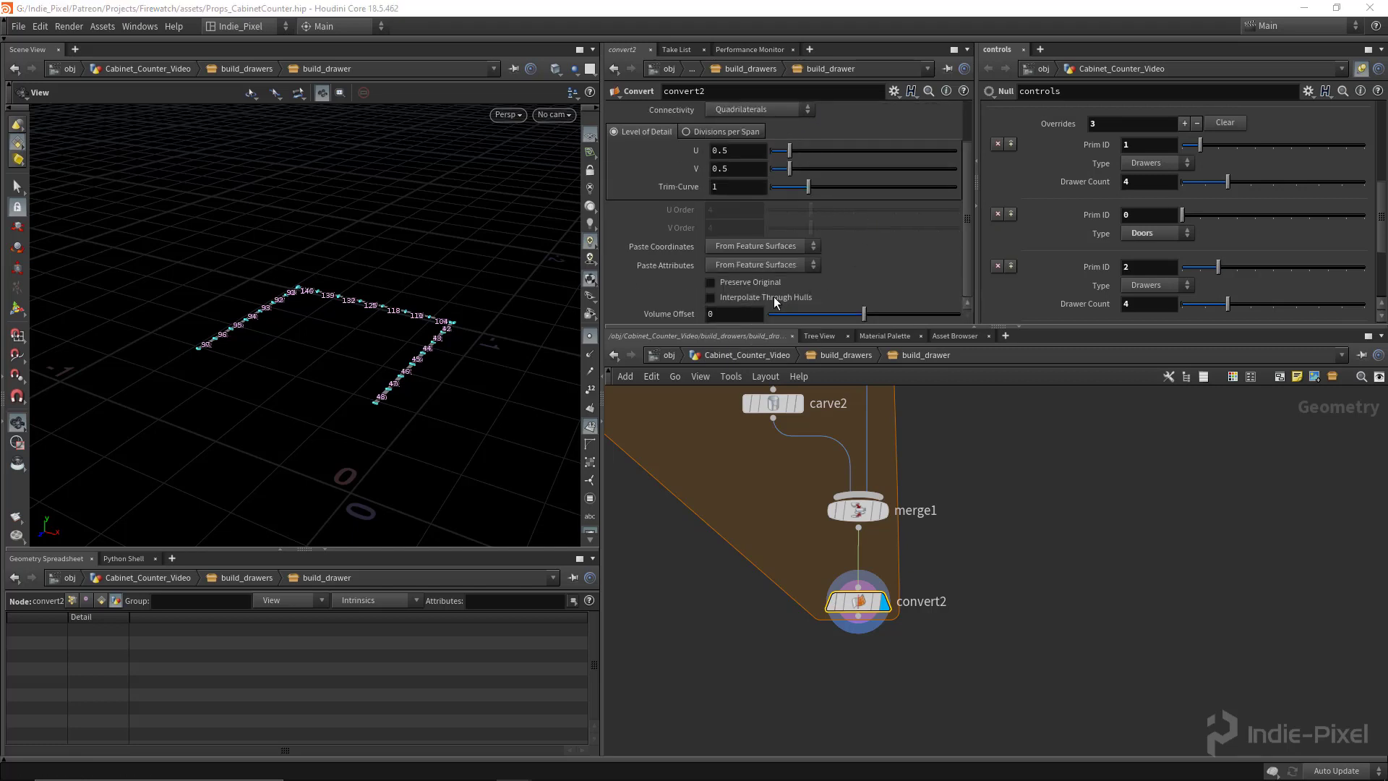
{"action": "left_click", "coordinate": [773, 298]}
{"action": "left_click_drag", "start_coordinate": [304, 332], "coordinate": [347, 380]}
{"action": "right_click_drag", "start_coordinate": [347, 379], "coordinate": [523, 317]}
{"action": "left_click_drag", "start_coordinate": [524, 317], "coordinate": [512, 383]}
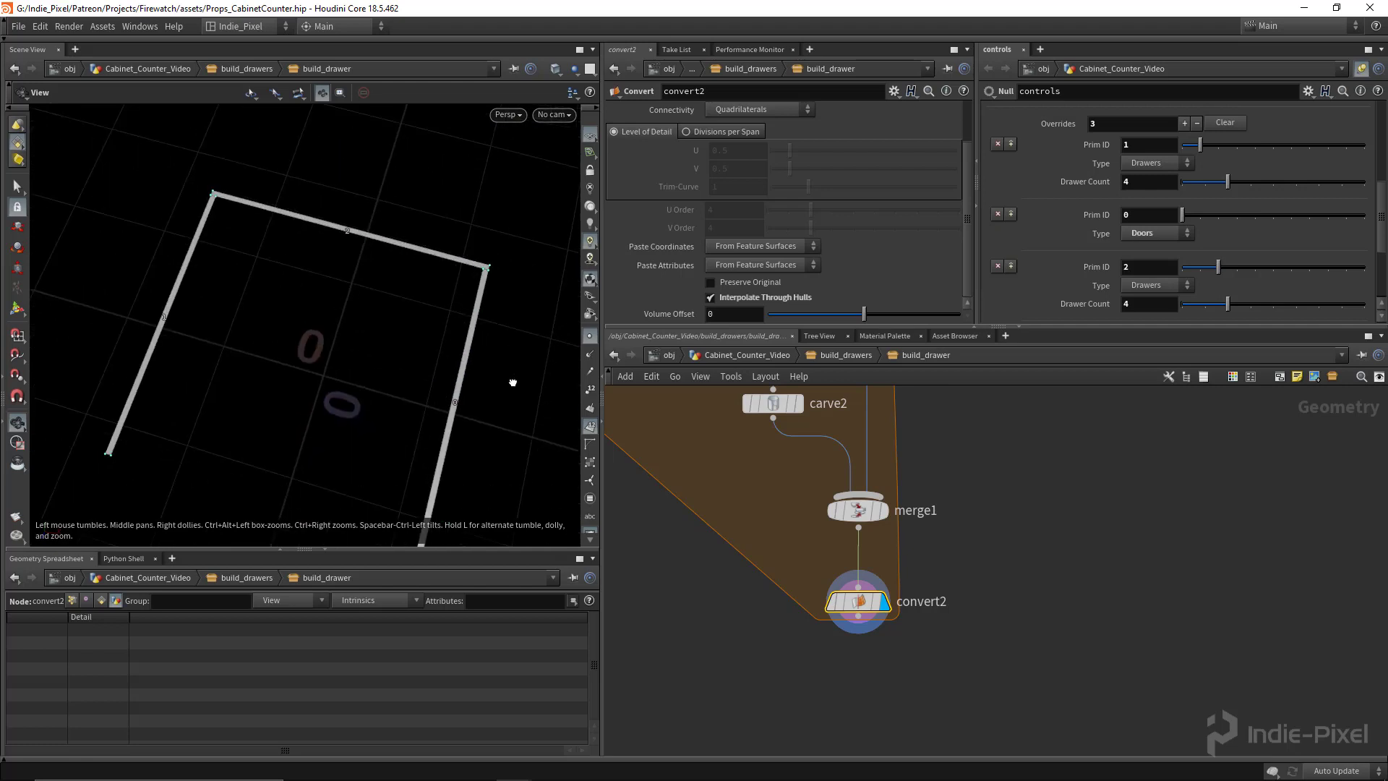
{"action": "right_click_drag", "start_coordinate": [336, 355], "coordinate": [315, 387]}
{"action": "left_click_drag", "start_coordinate": [314, 387], "coordinate": [359, 323]}
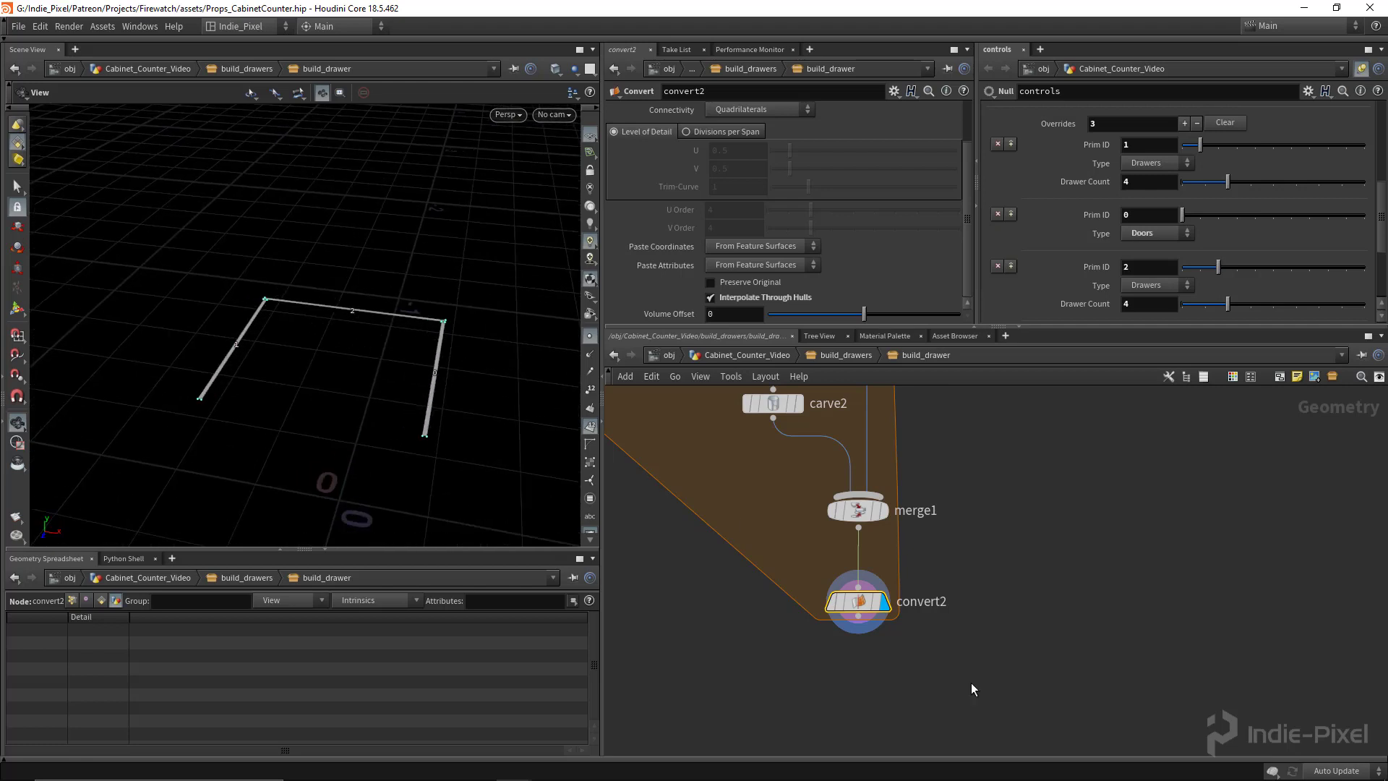
- Add a PolyExtrude node below convert2 and wire convert2 into it
{"action": "middle_click_drag", "start_coordinate": [887, 673], "coordinate": [901, 582]}
{"action": "scroll", "coordinate": [901, 583], "scroll_direction": "down", "scroll_amount": 2}
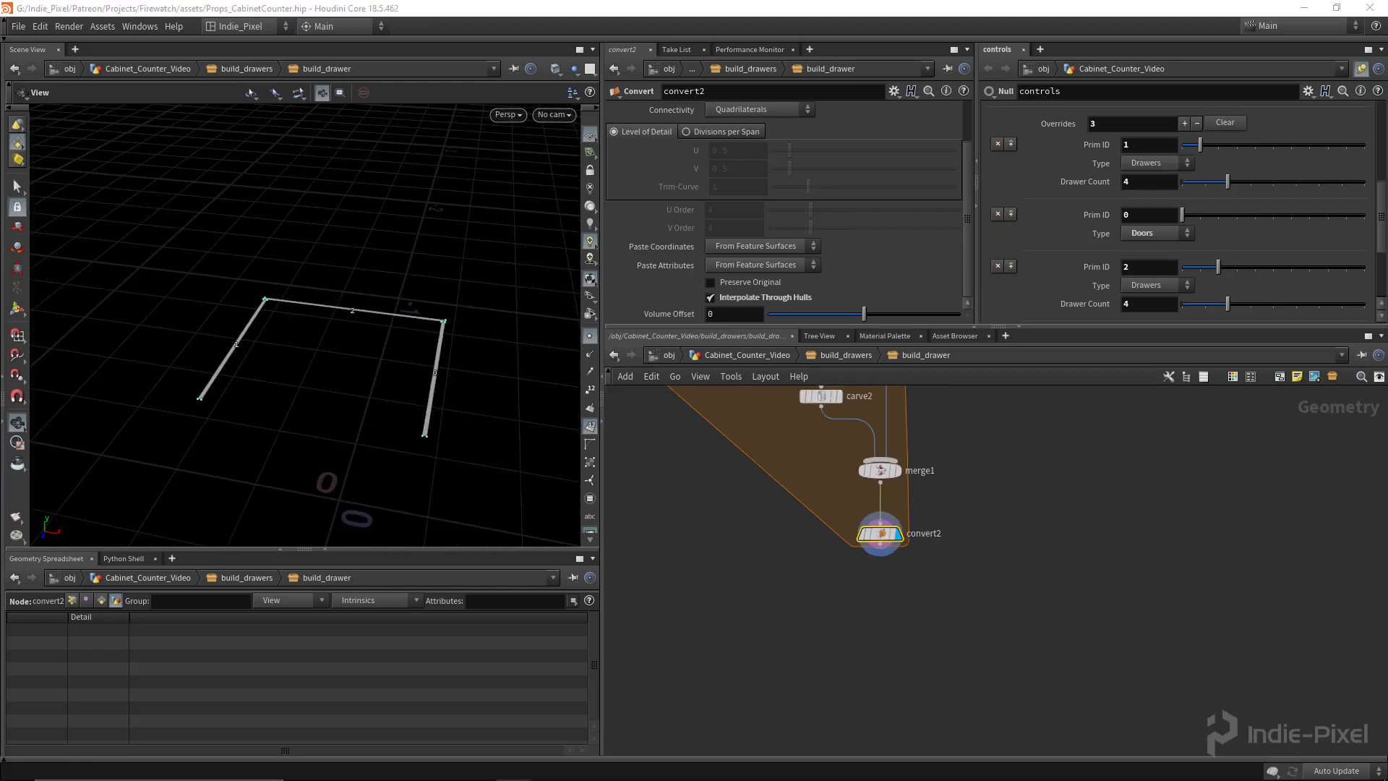
{"action": "left_click", "coordinate": [887, 625]}
{"action": "key", "text": "Tab"}
{"action": "type", "text": "poly"}
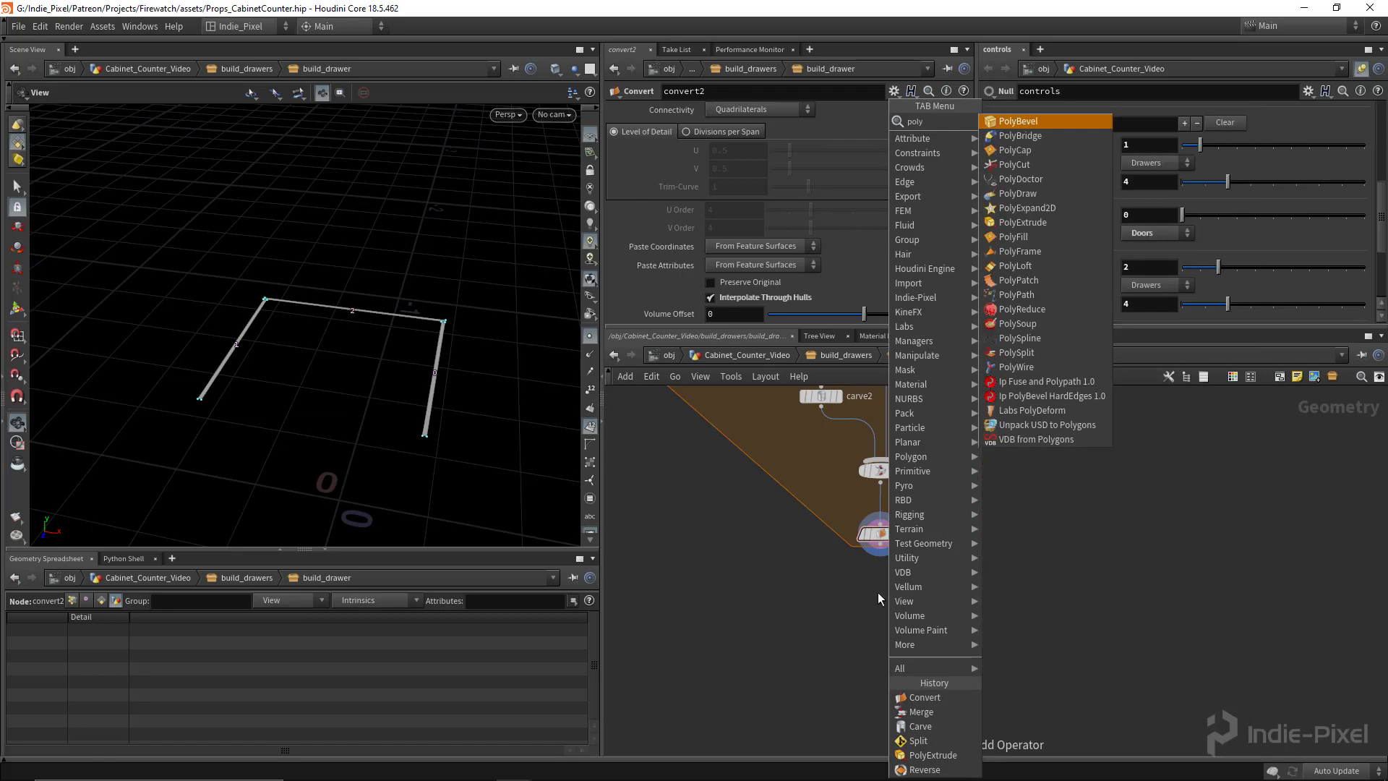
{"action": "left_click", "coordinate": [1022, 222]}
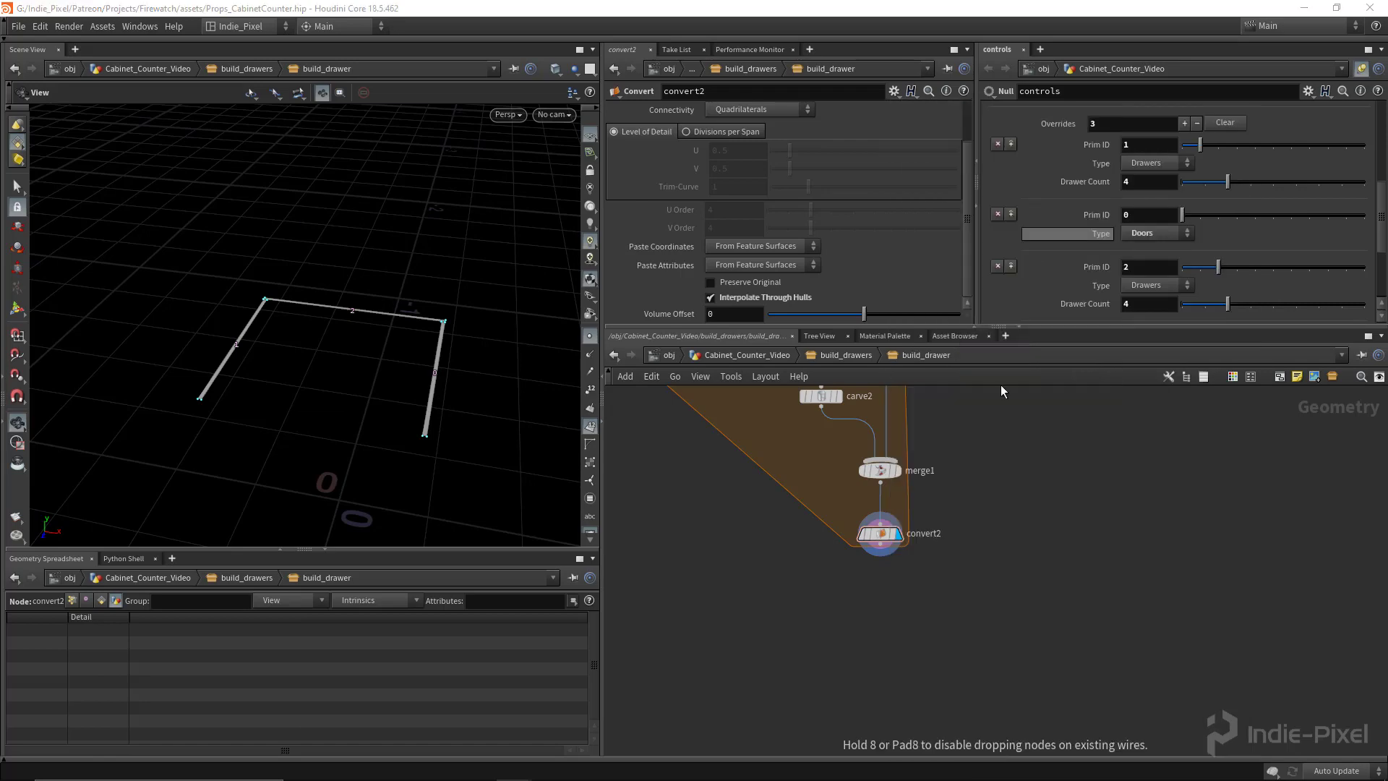
{"action": "left_click", "coordinate": [882, 601]}
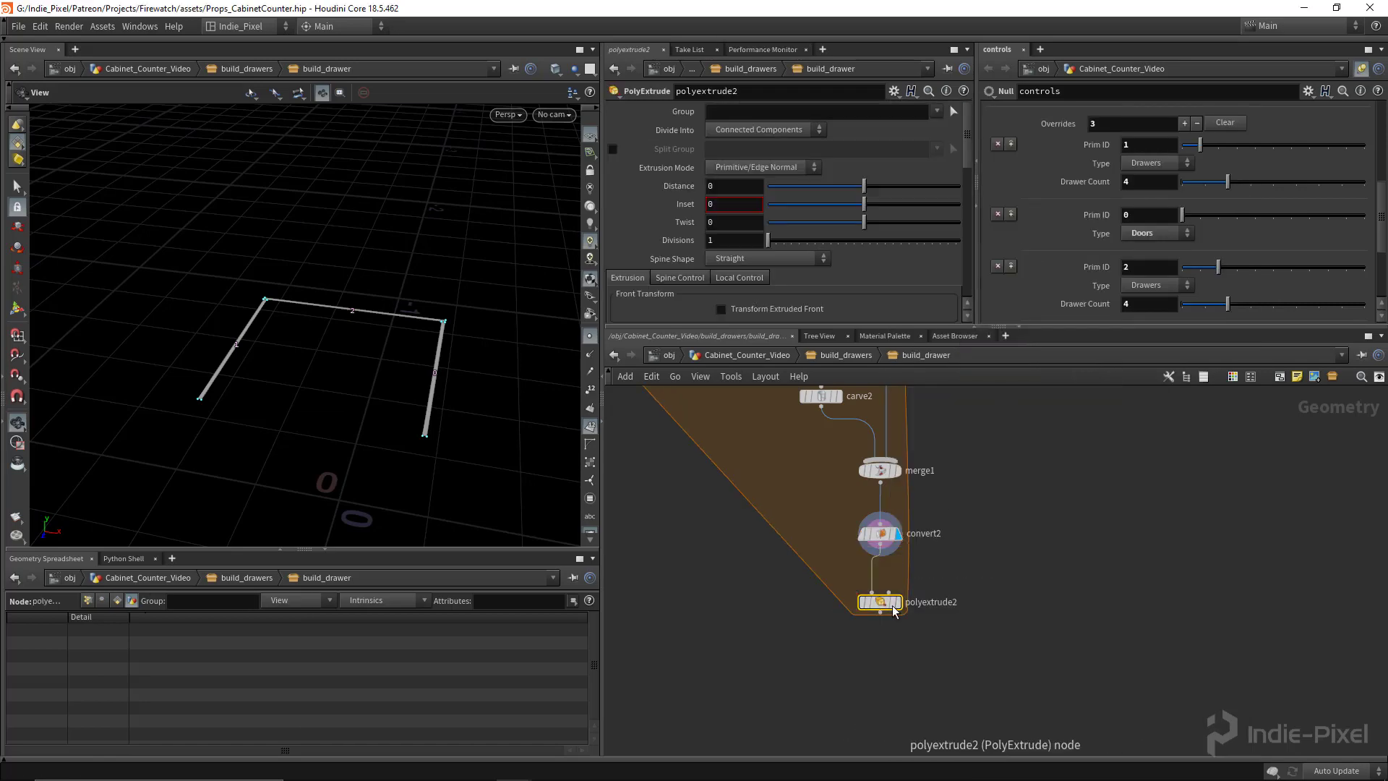
- Display the drawer_bounds node and examine the height of its box in the viewport
{"action": "scroll", "coordinate": [879, 602], "scroll_direction": "down", "scroll_amount": 5}
{"action": "middle_click_drag", "start_coordinate": [790, 397], "coordinate": [800, 584]}
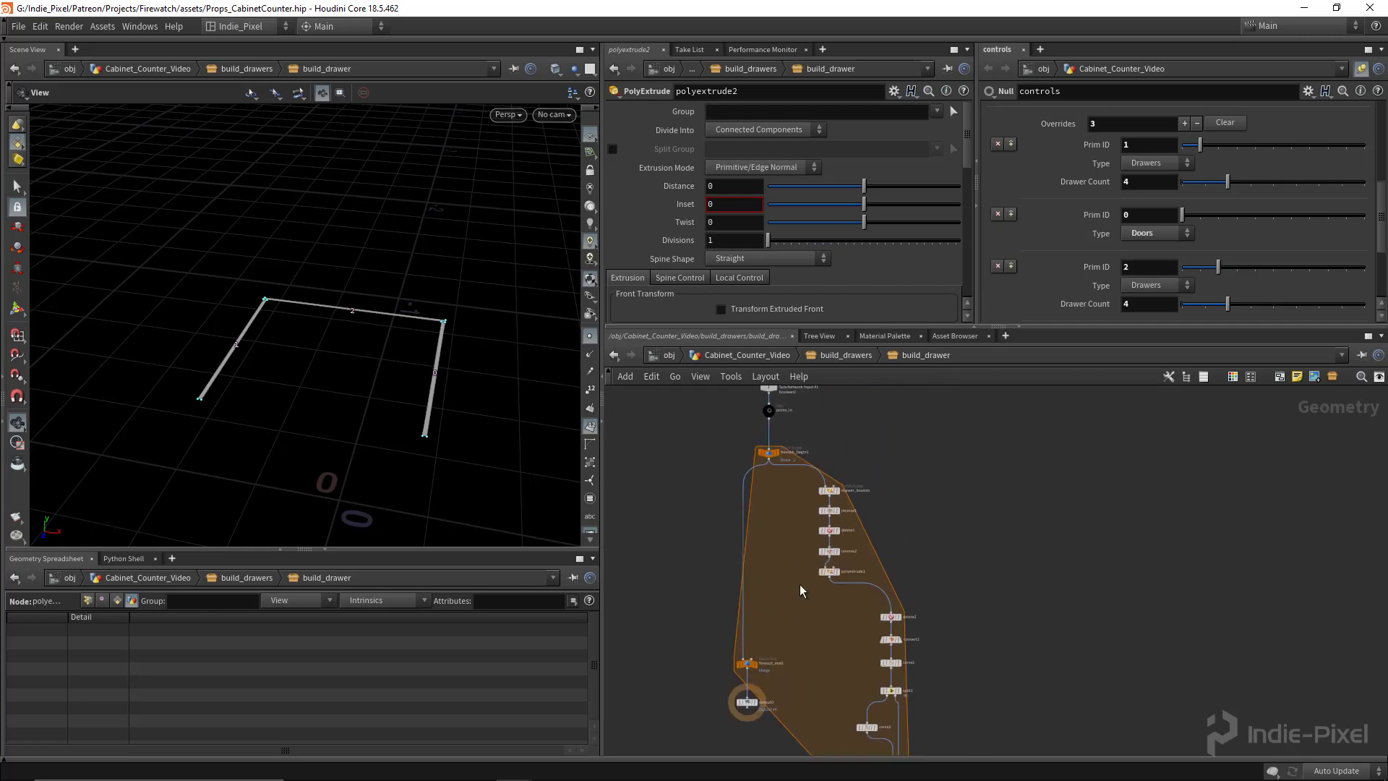
{"action": "scroll", "coordinate": [831, 489], "scroll_direction": "up", "scroll_amount": 5}
{"action": "left_click_drag", "start_coordinate": [928, 484], "coordinate": [789, 513]}
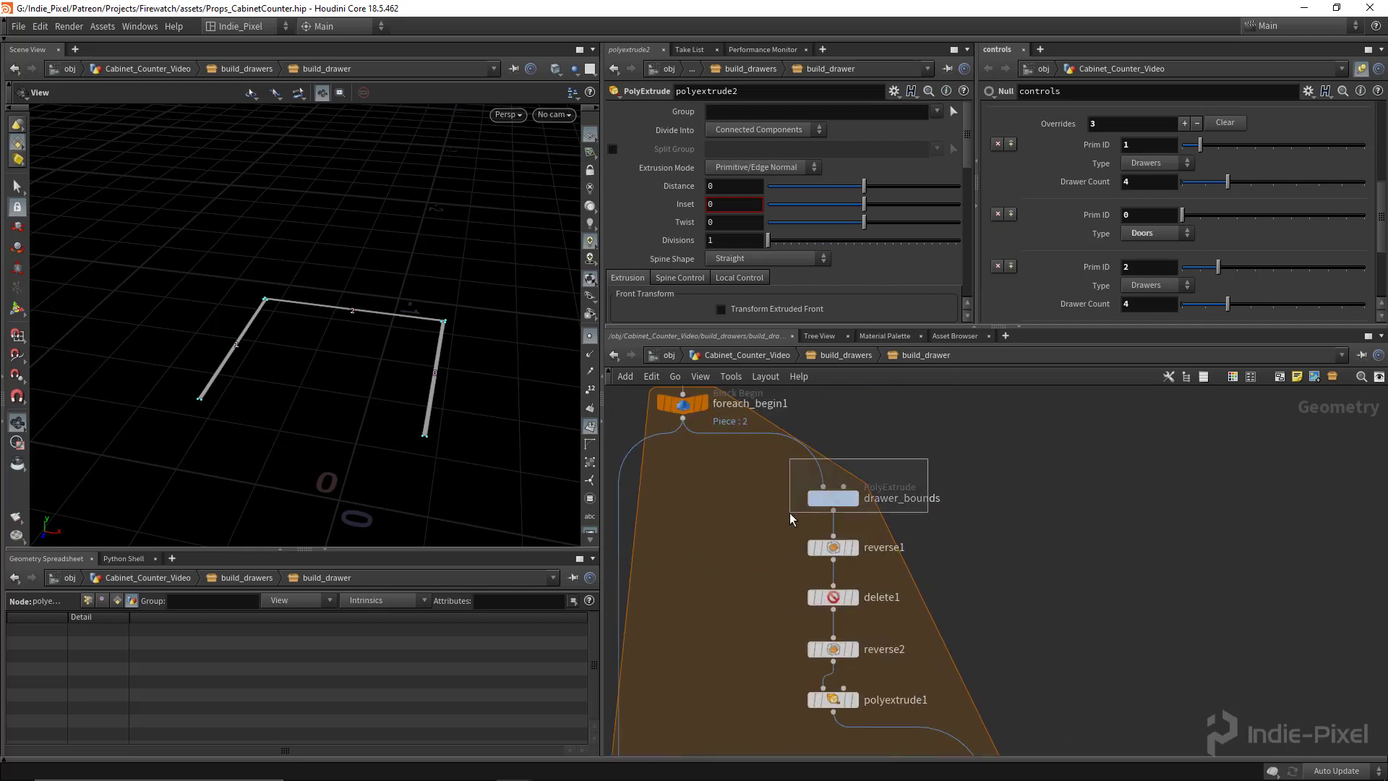
{"action": "left_click", "coordinate": [854, 498]}
{"action": "left_click_drag", "start_coordinate": [339, 312], "coordinate": [373, 339]}
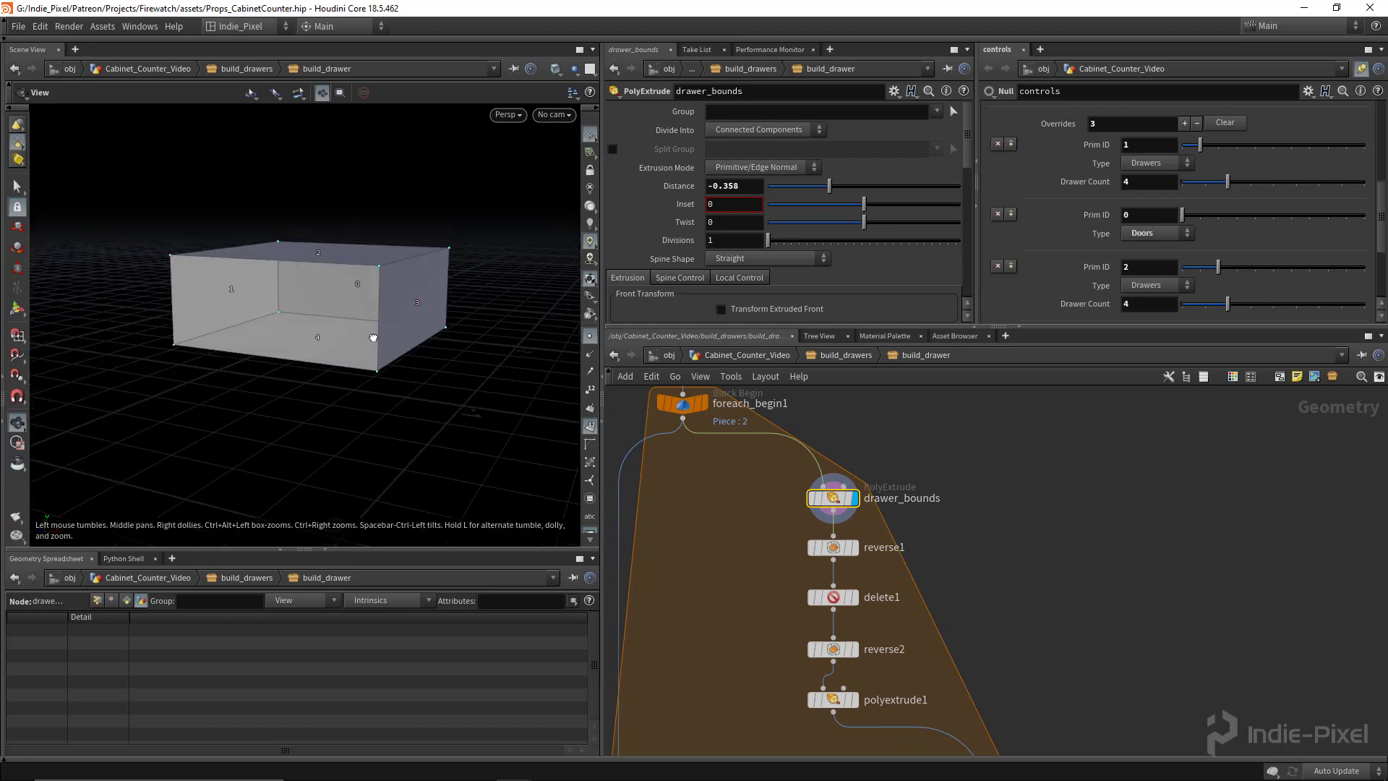
{"action": "scroll", "coordinate": [325, 361], "scroll_direction": "up", "scroll_amount": 4}
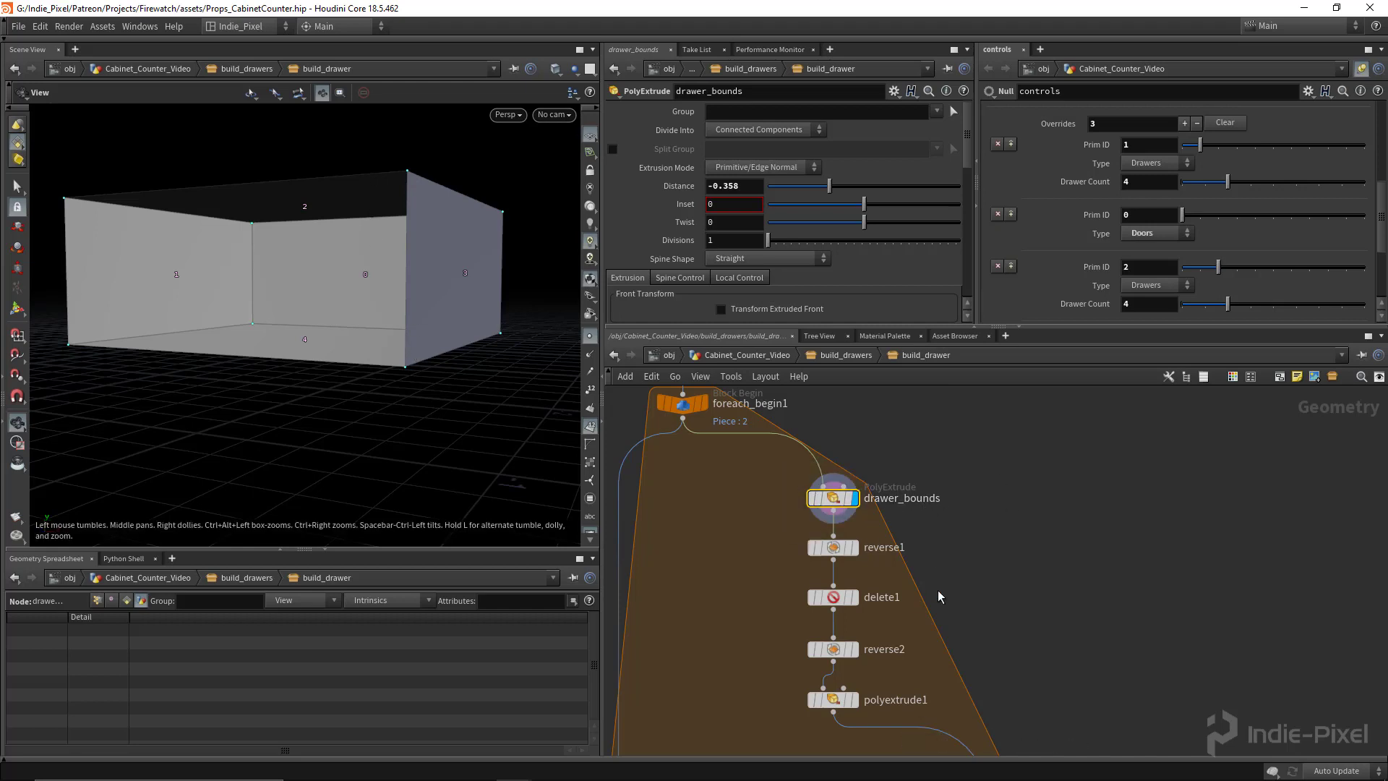
{"action": "scroll", "coordinate": [956, 470], "scroll_direction": "down", "scroll_amount": 4}
- Display polyextrude2 at the end of the chain, nudge it closer to convert2, and show its parameters
{"action": "scroll", "coordinate": [904, 722], "scroll_direction": "up", "scroll_amount": 6}
{"action": "left_click", "coordinate": [912, 607]}
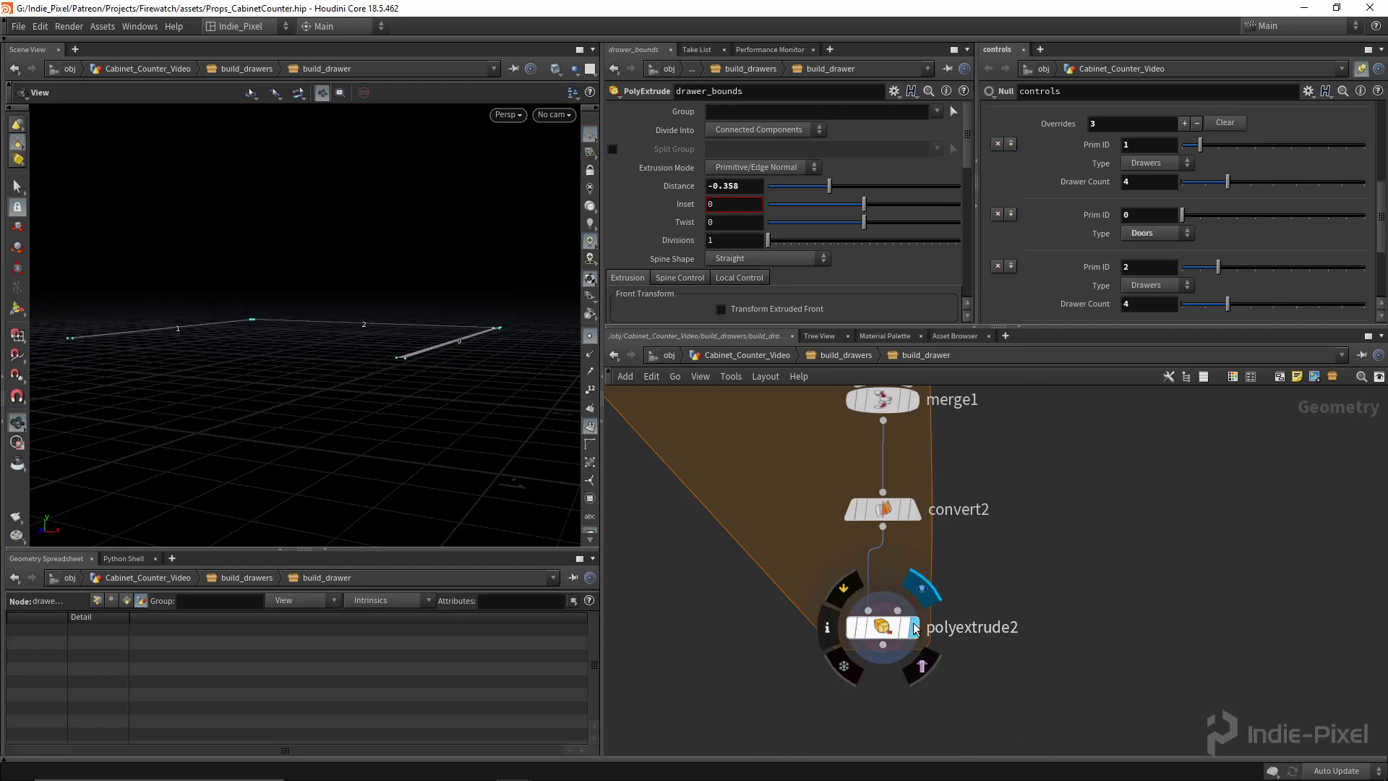
{"action": "left_click_drag", "start_coordinate": [887, 614], "coordinate": [888, 613]}
{"action": "left_click_drag", "start_coordinate": [463, 318], "coordinate": [356, 287]}
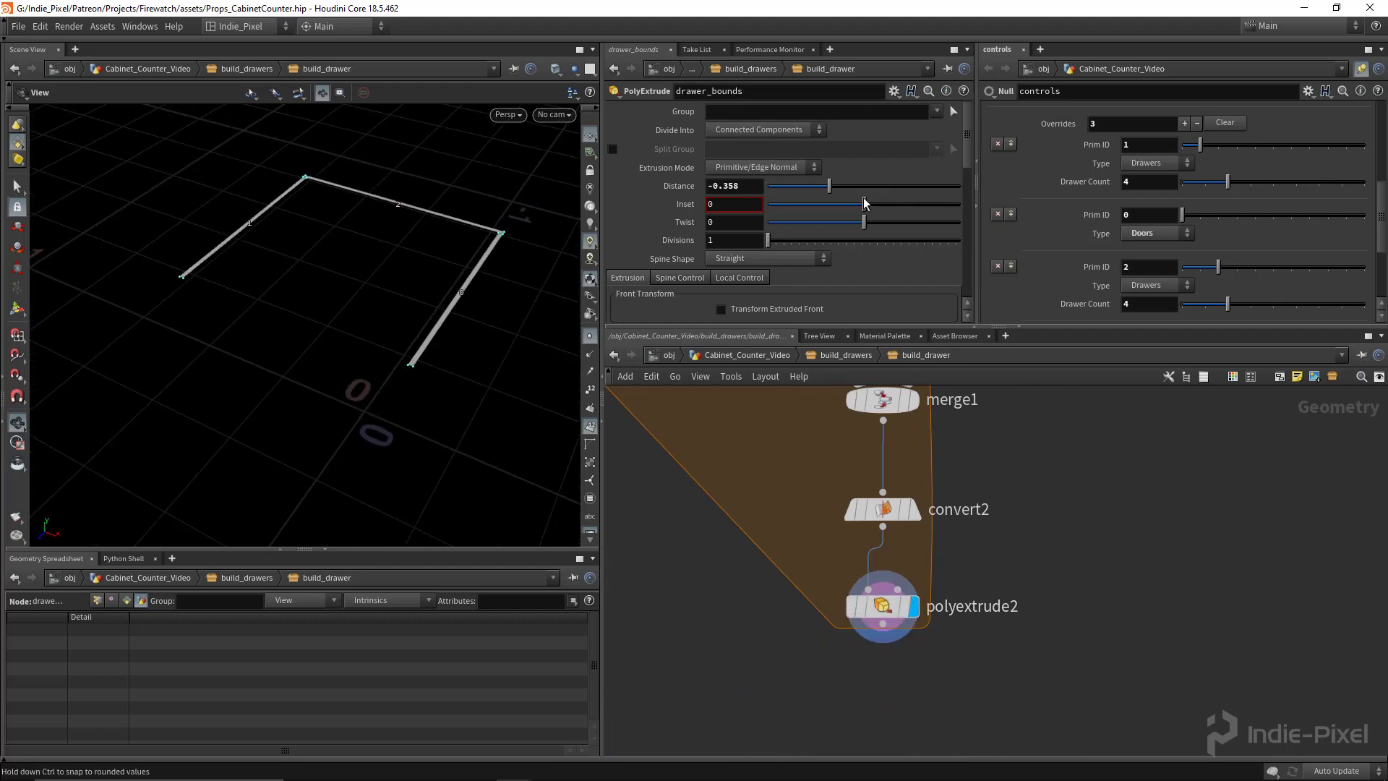
{"action": "left_click", "coordinate": [883, 606]}
- Set polyextrude2's Distance to the expression bbox("../drawer_bounds/", D_YSIZE)
{"action": "left_click_drag", "start_coordinate": [872, 191], "coordinate": [891, 186]}
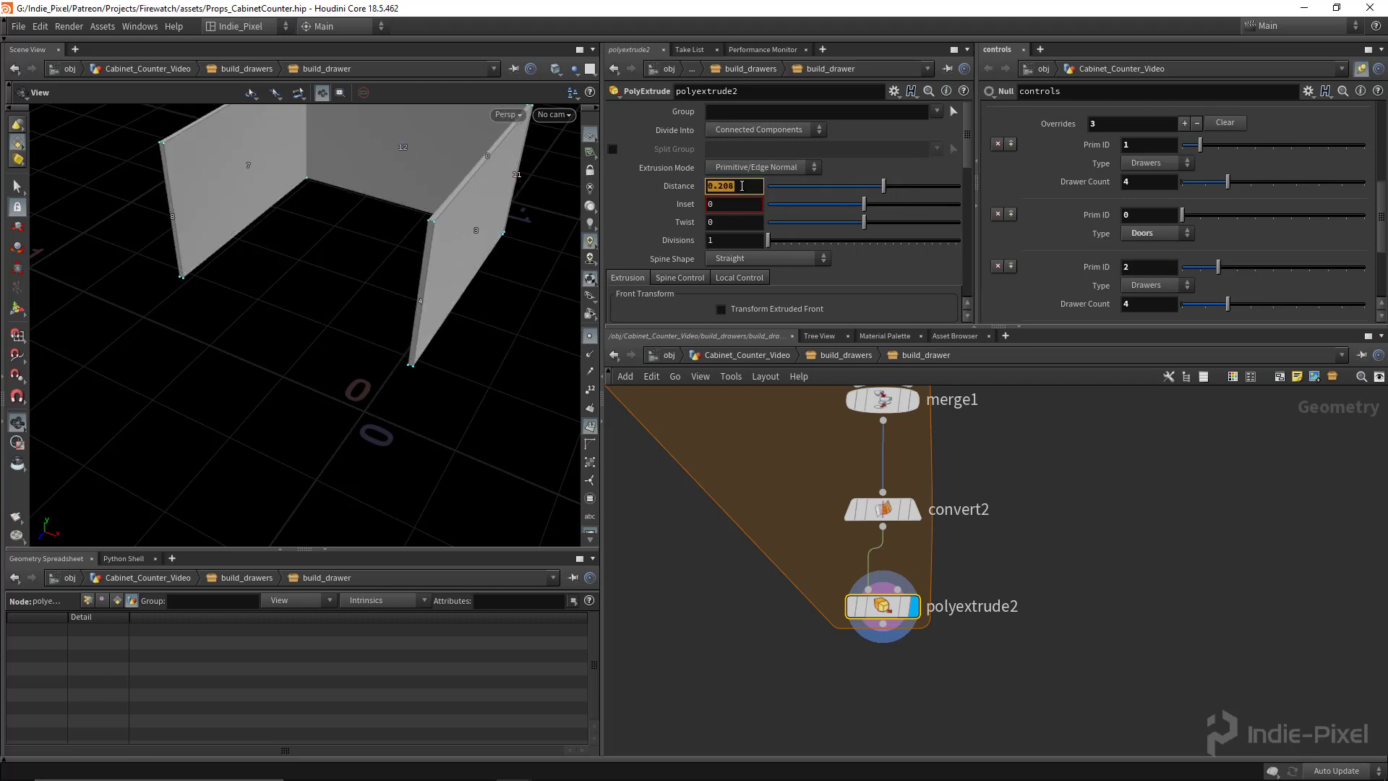
{"action": "type", "text": "bbox()"}
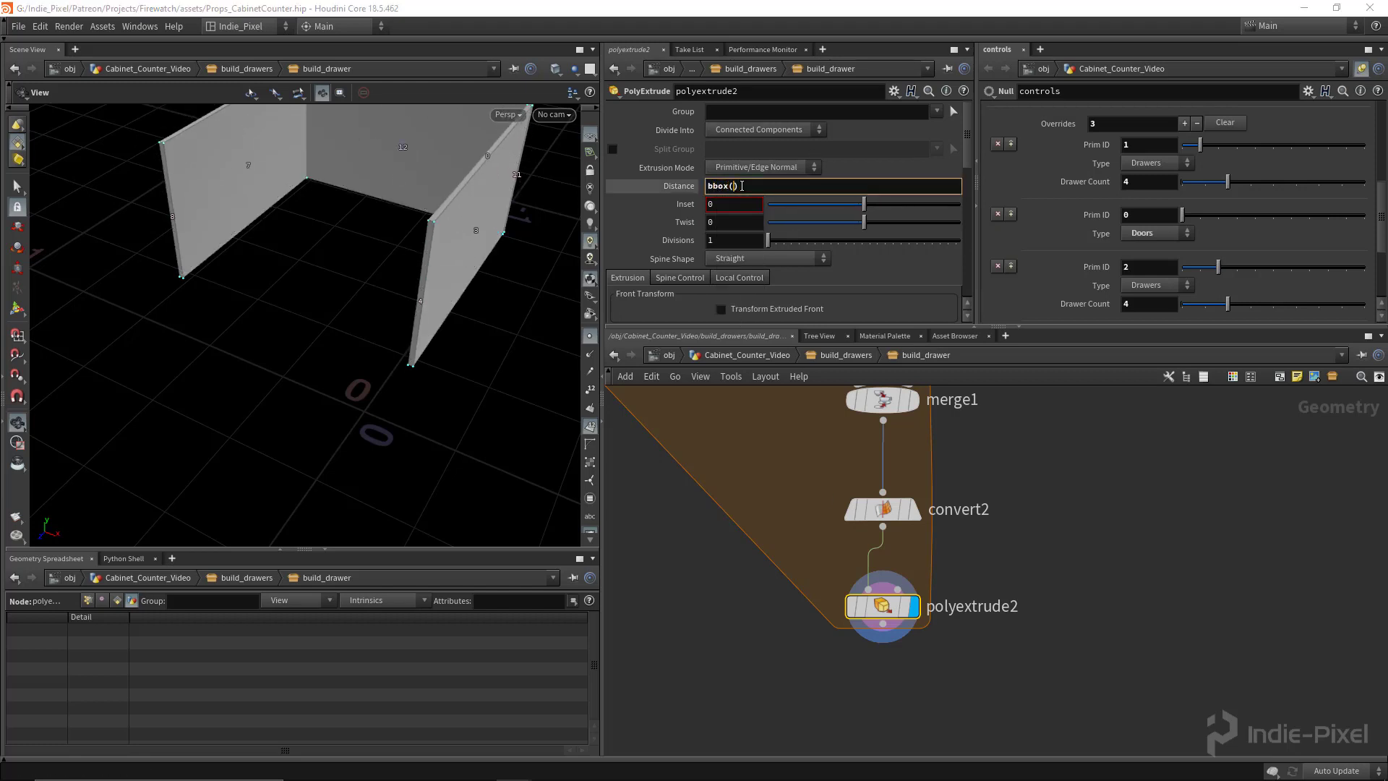
{"action": "type", "text": "\"."}
{"action": "type", "text": "./drw"}
{"action": "type", "text": "awer_bounds/"}
{"action": "type", "text": ", "}
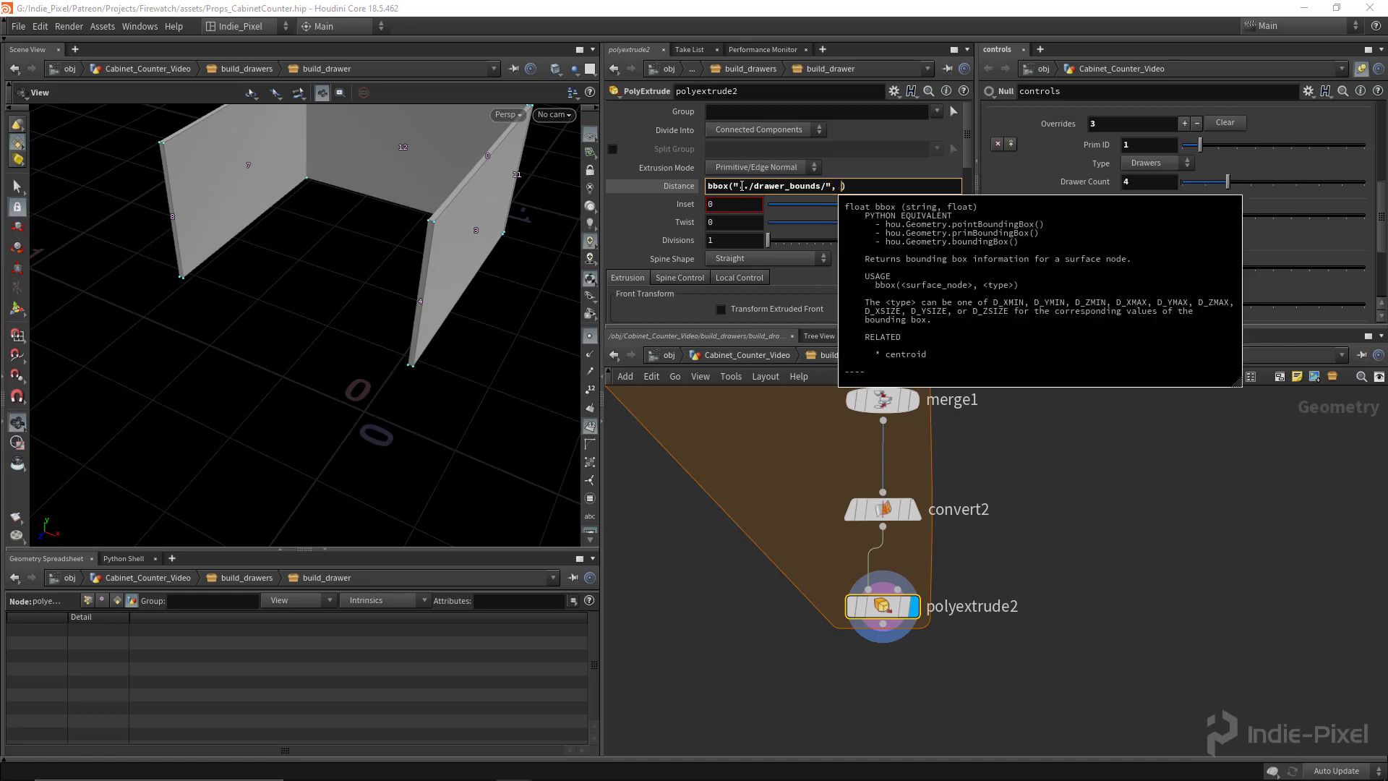
{"action": "type", "text": "D_YSIZE"}
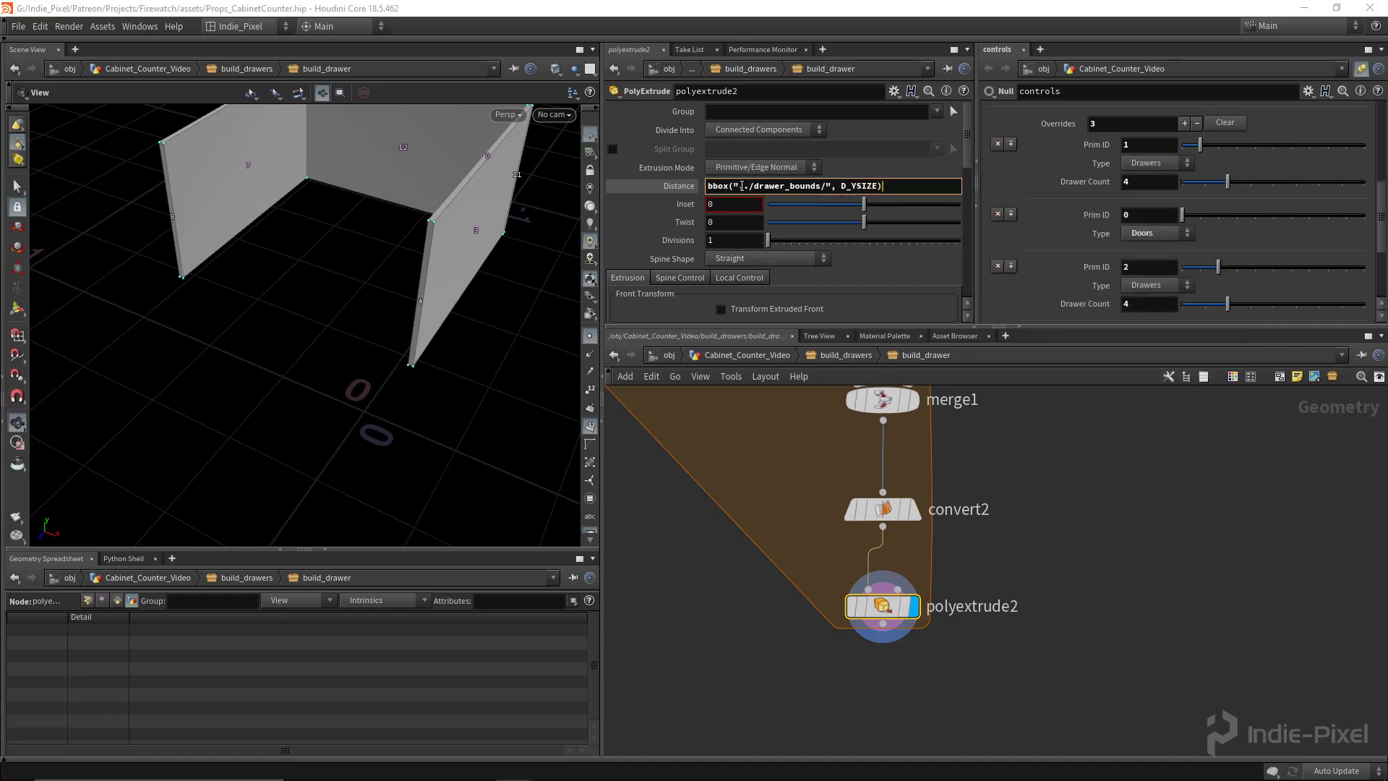
{"action": "type", "text": ")"}
{"action": "key", "text": "Return"}
{"action": "key", "text": "h"}
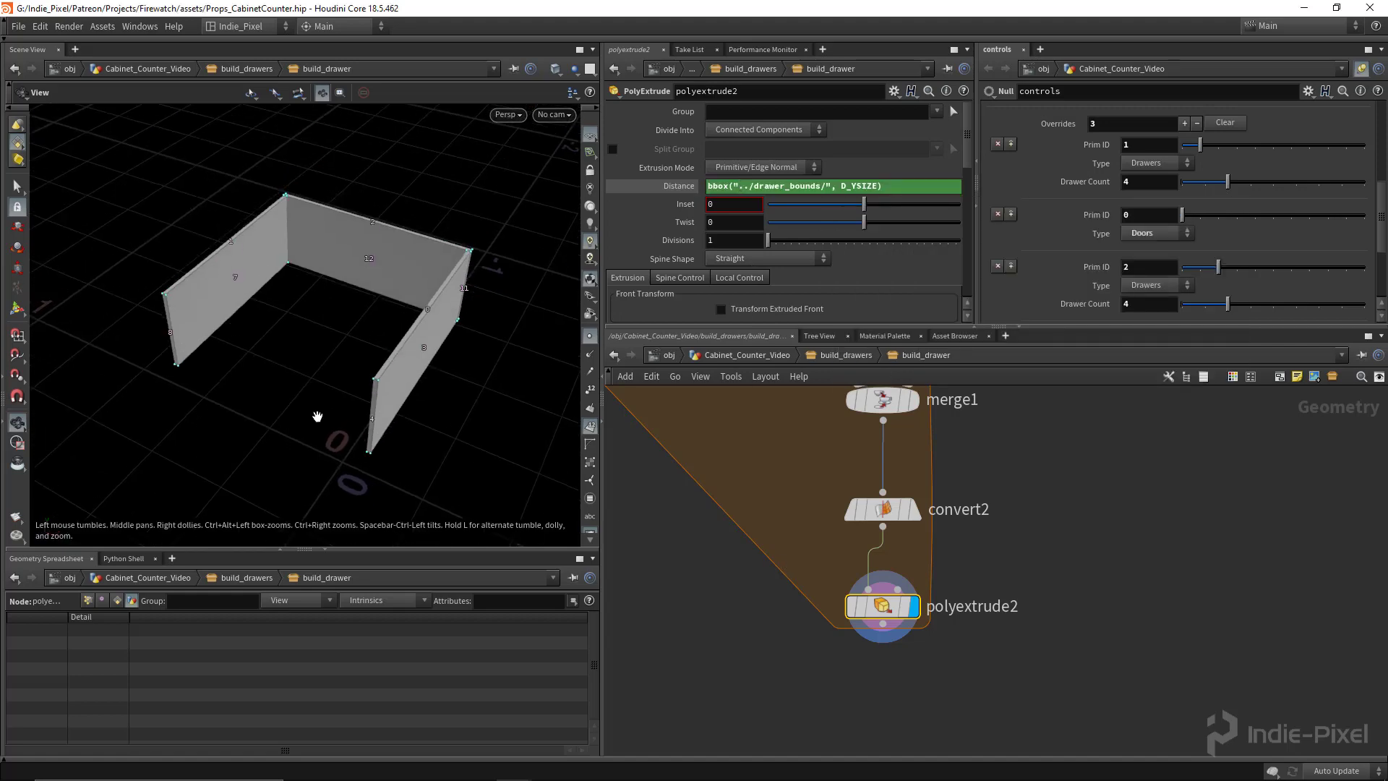
- Template drawer_bounds as a wireframe reference and compare the extruded side walls' height against it
{"action": "scroll", "coordinate": [753, 584], "scroll_direction": "down", "scroll_amount": 5}
{"action": "scroll", "coordinate": [754, 584], "scroll_direction": "up", "scroll_amount": 5}
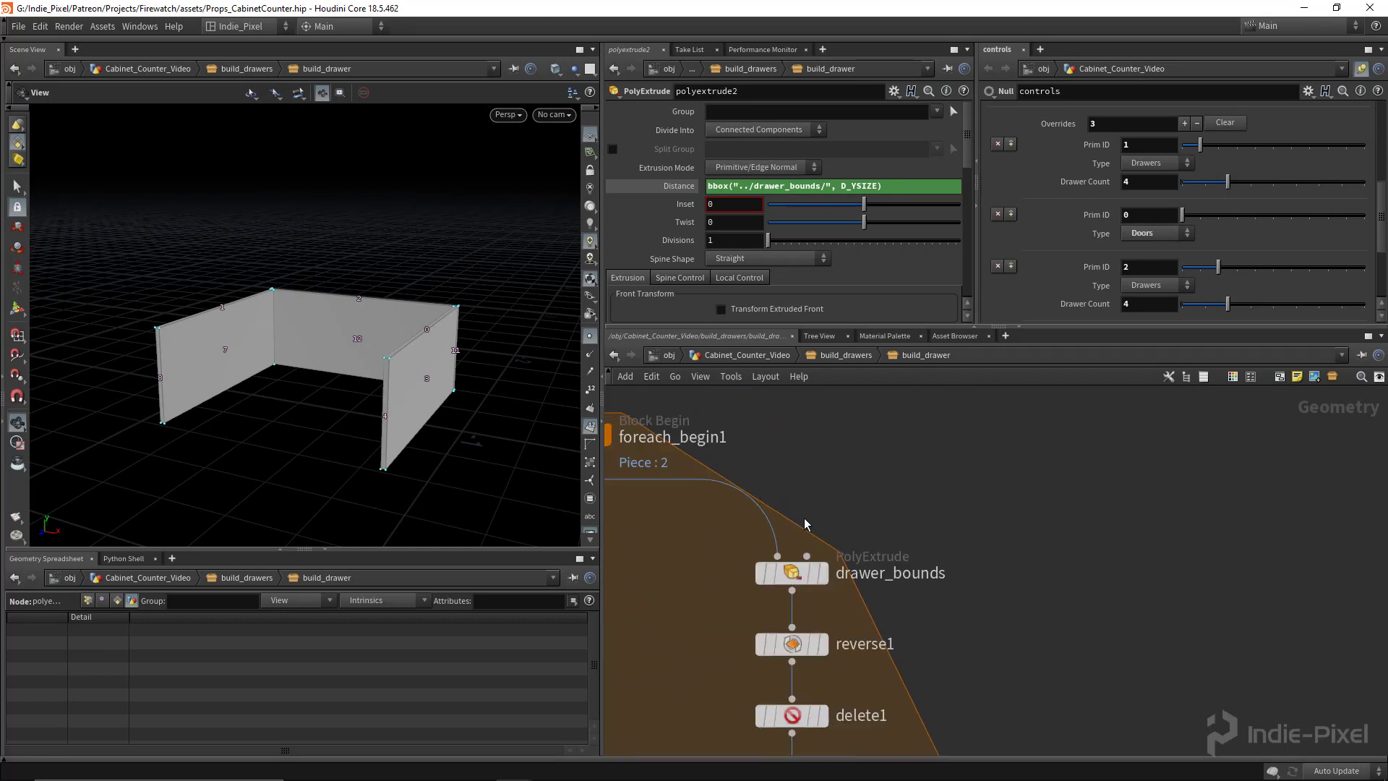
{"action": "left_click", "coordinate": [814, 573]}
{"action": "scroll", "coordinate": [327, 374], "scroll_direction": "up", "scroll_amount": 8}
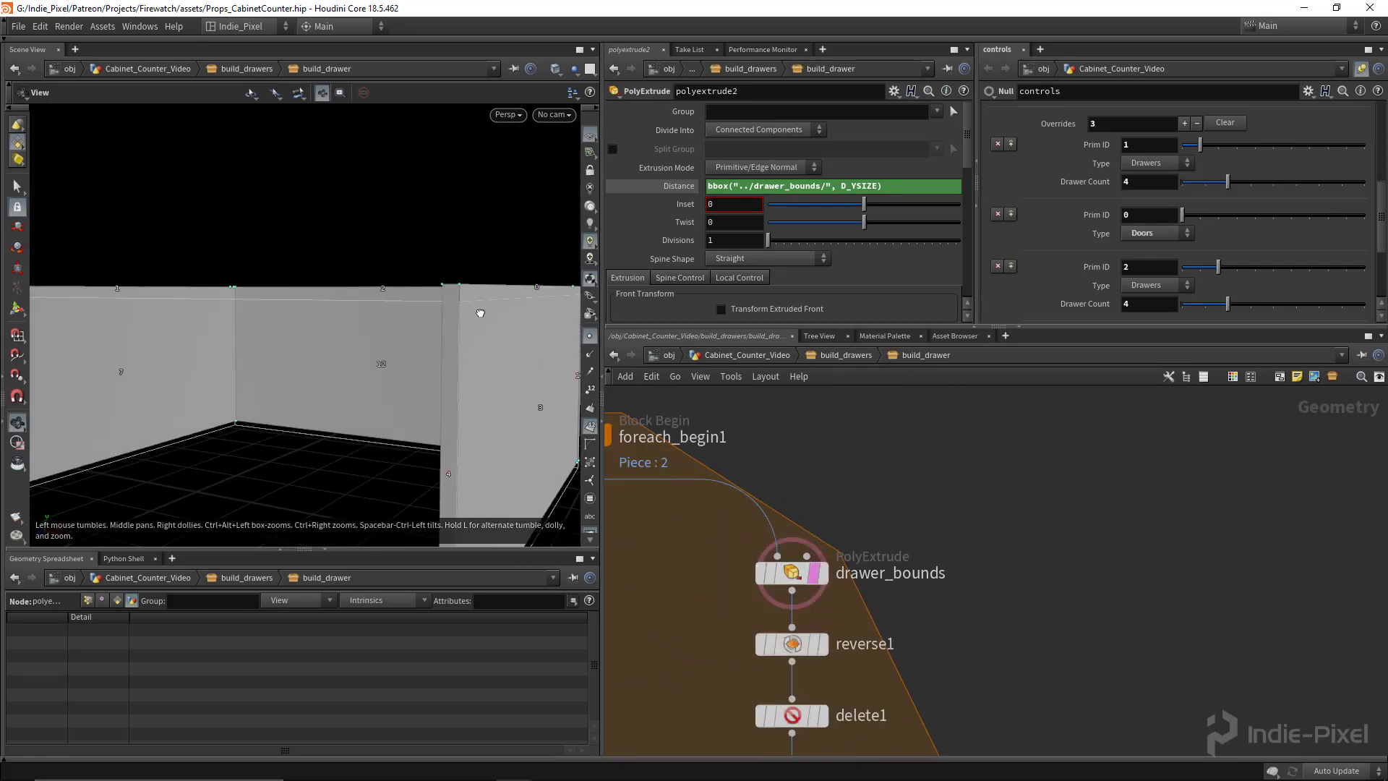
{"action": "middle_click_drag", "start_coordinate": [480, 310], "coordinate": [417, 296]}
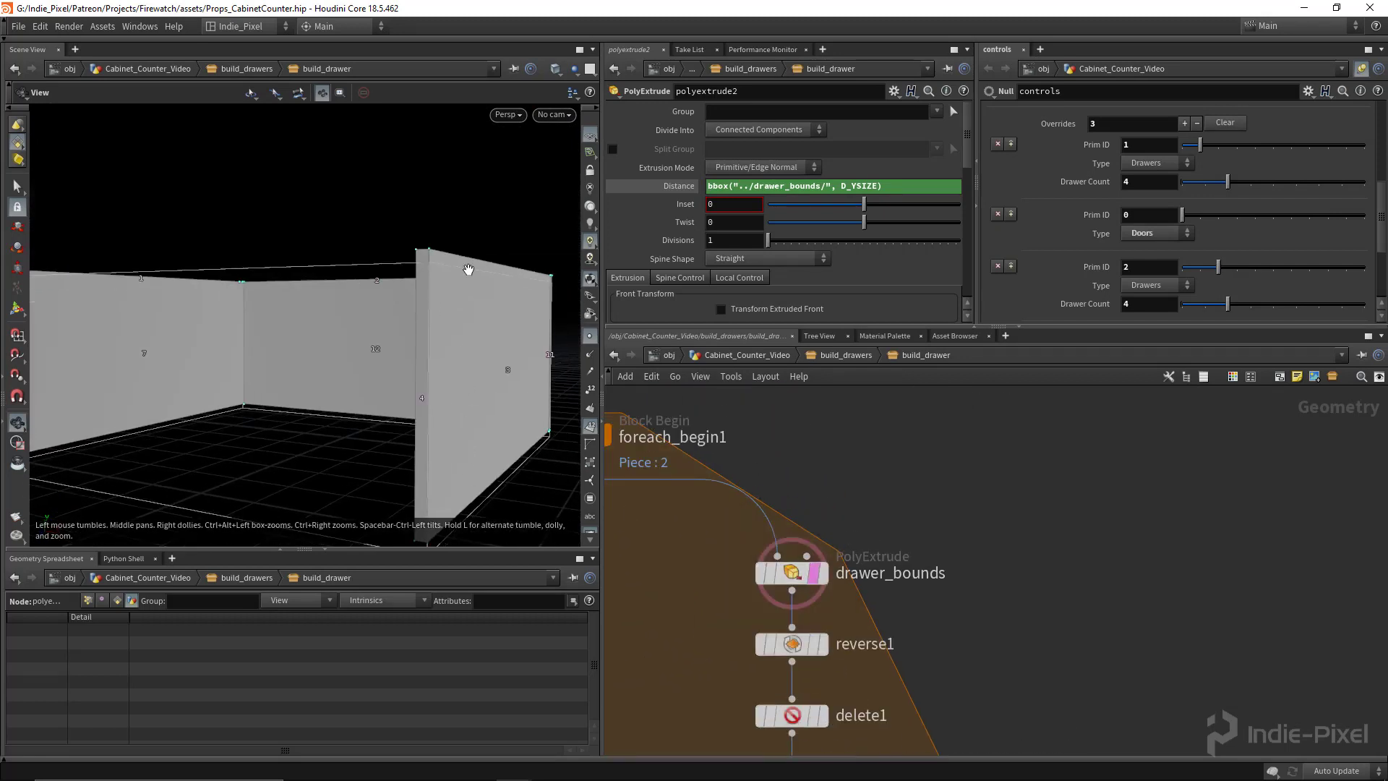
{"action": "left_click_drag", "start_coordinate": [465, 319], "coordinate": [410, 432]}
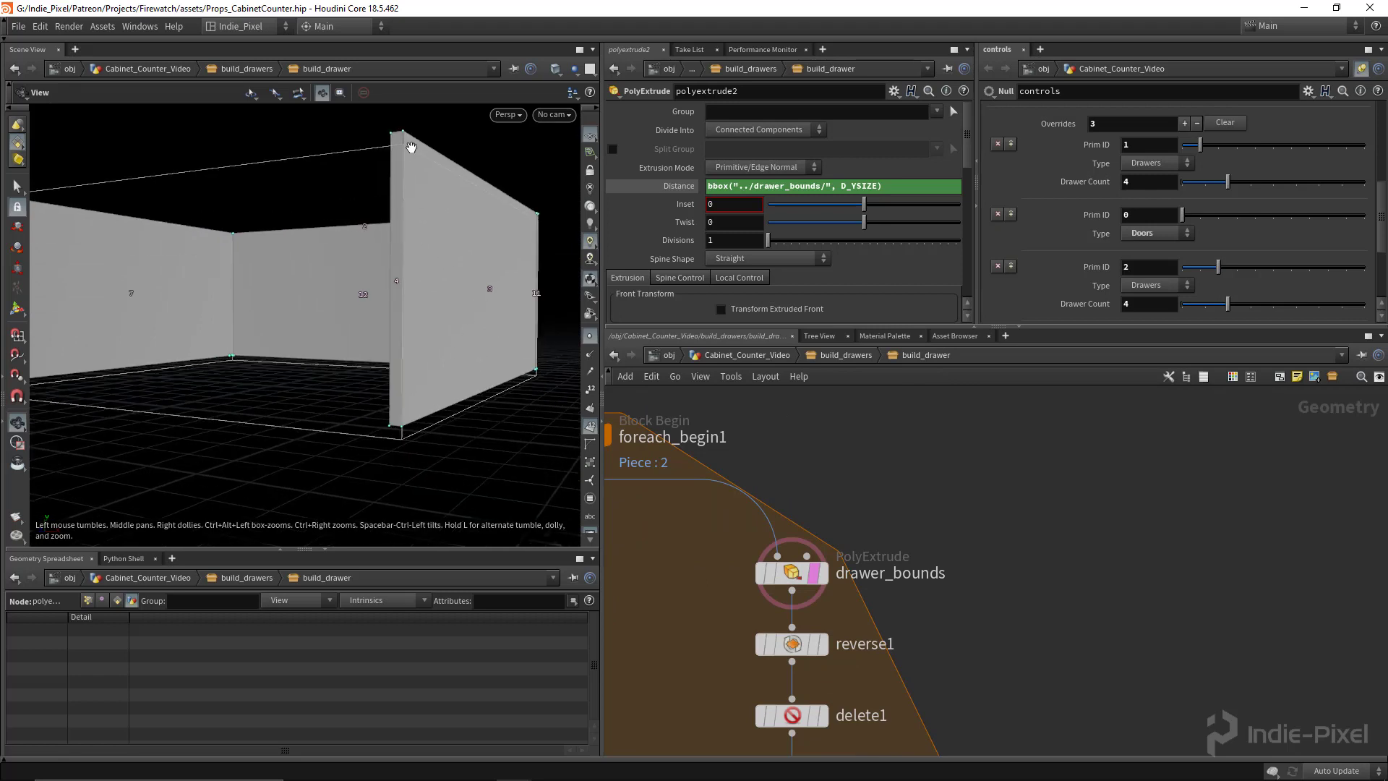
- Display the polyextrude1 node below reverse2 and rename it bottom_plank
{"action": "scroll", "coordinate": [925, 586], "scroll_direction": "down", "scroll_amount": 5}
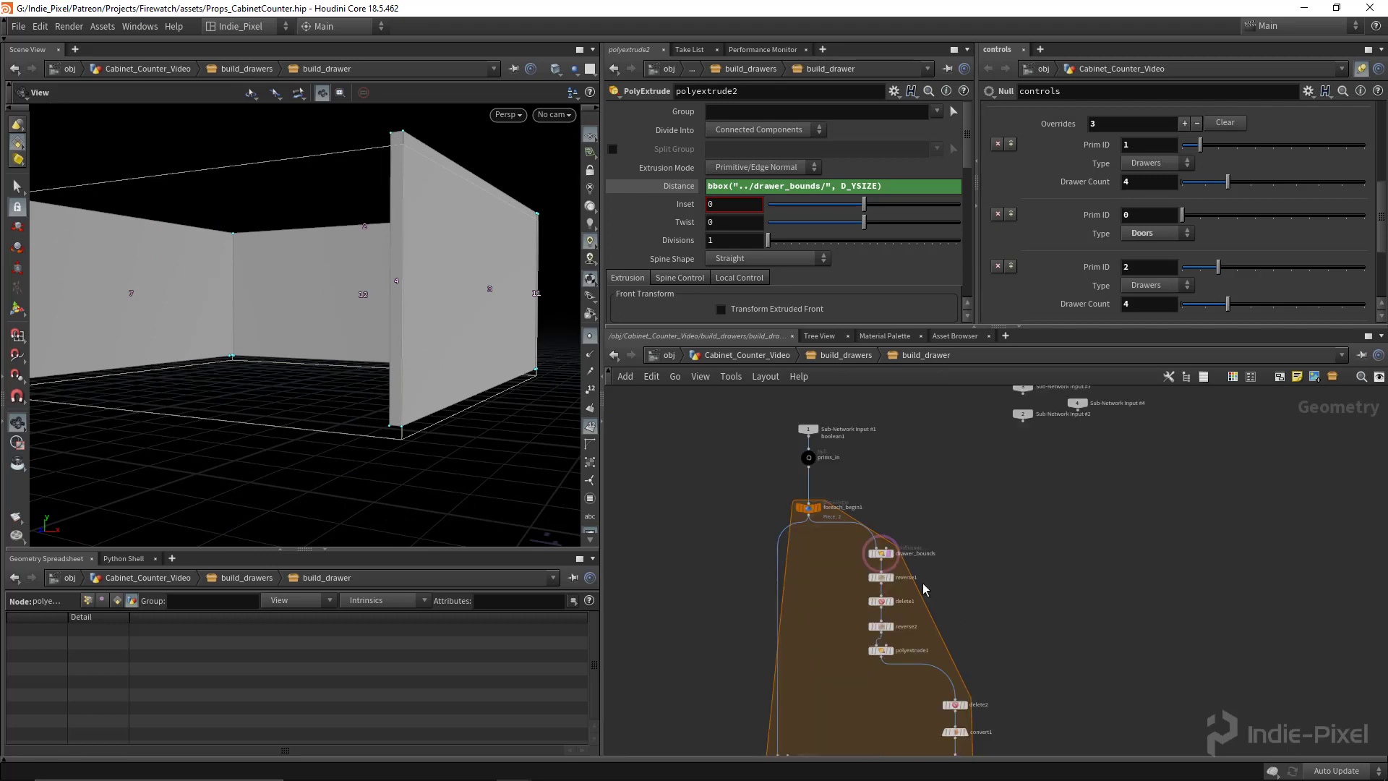
{"action": "middle_click_drag", "start_coordinate": [936, 623], "coordinate": [930, 631]}
{"action": "scroll", "coordinate": [873, 547], "scroll_direction": "up", "scroll_amount": 5}
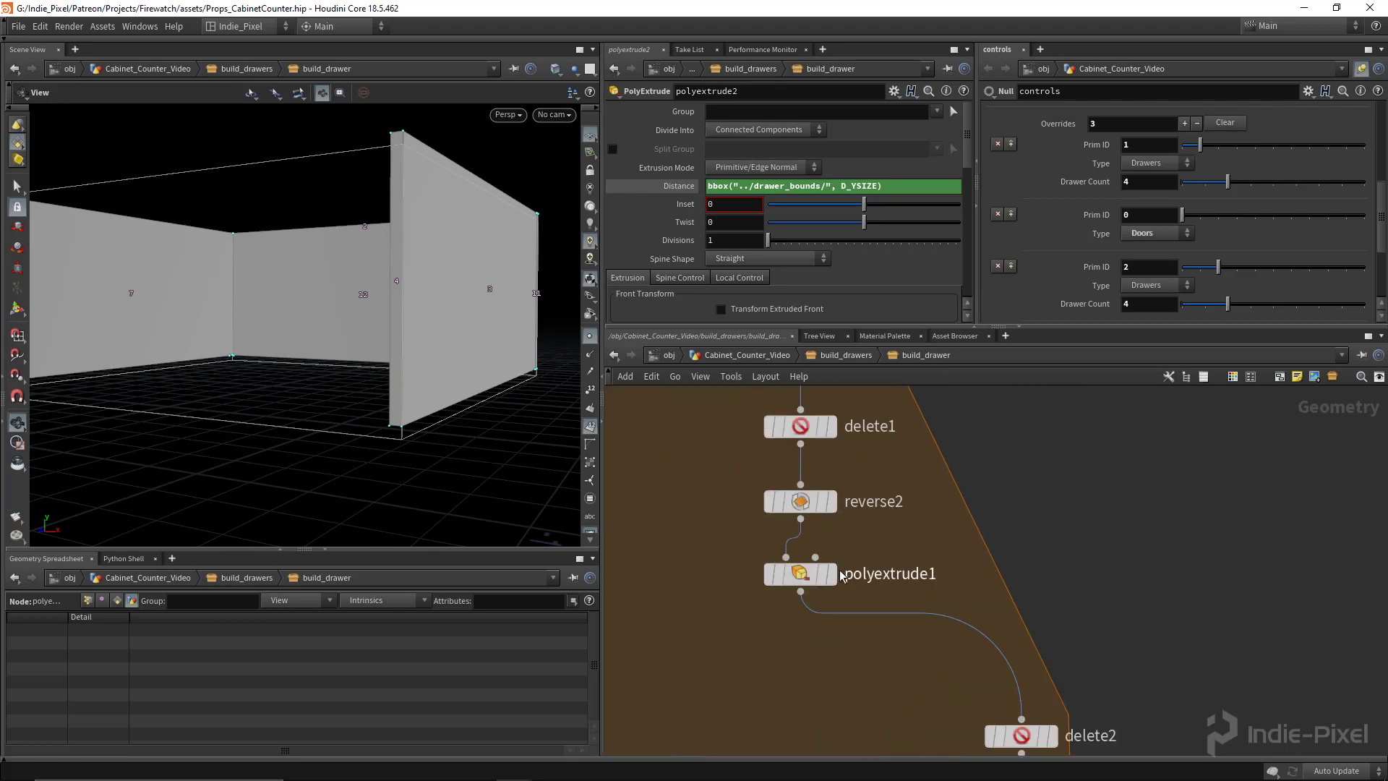
{"action": "left_click", "coordinate": [831, 573]}
{"action": "double_click", "coordinate": [897, 575]}
{"action": "type", "text": "bottom_plank"}
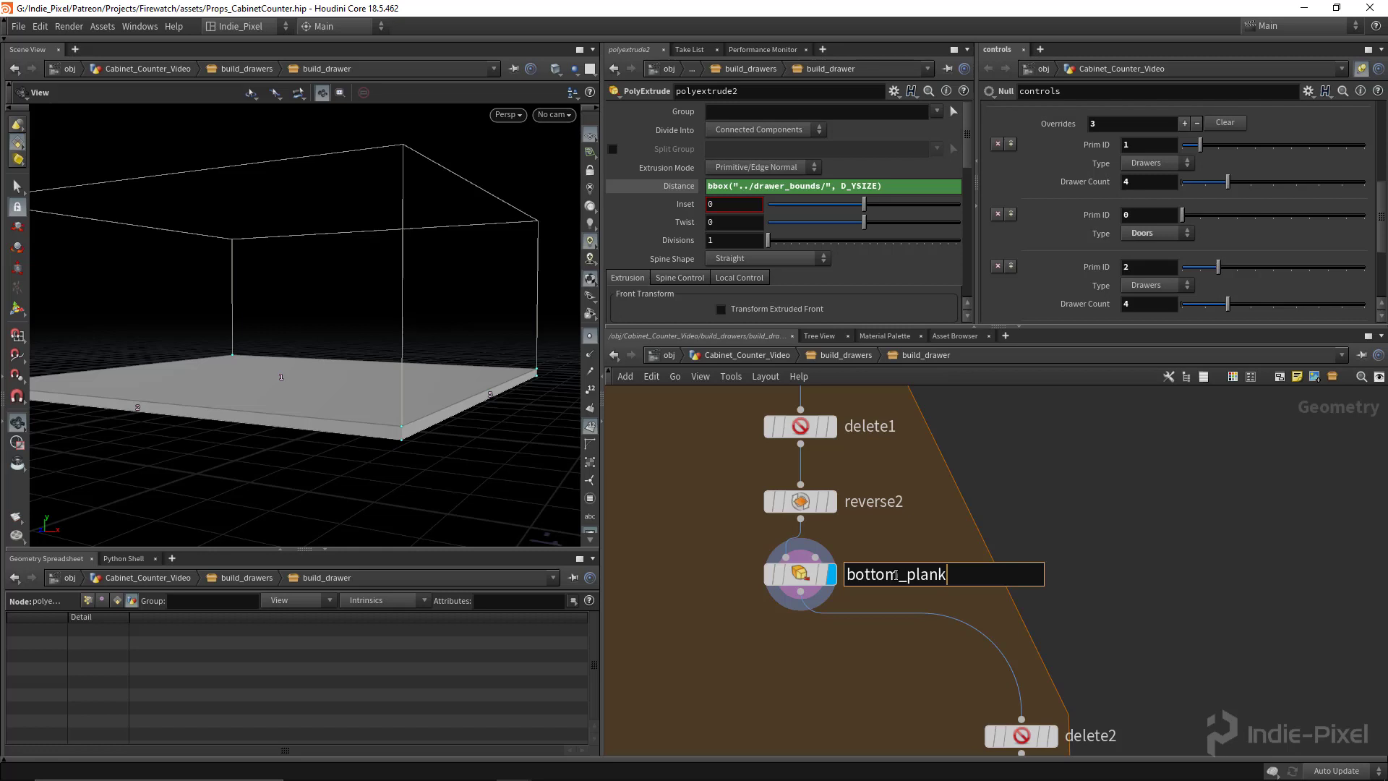
{"action": "key", "text": "Return"}
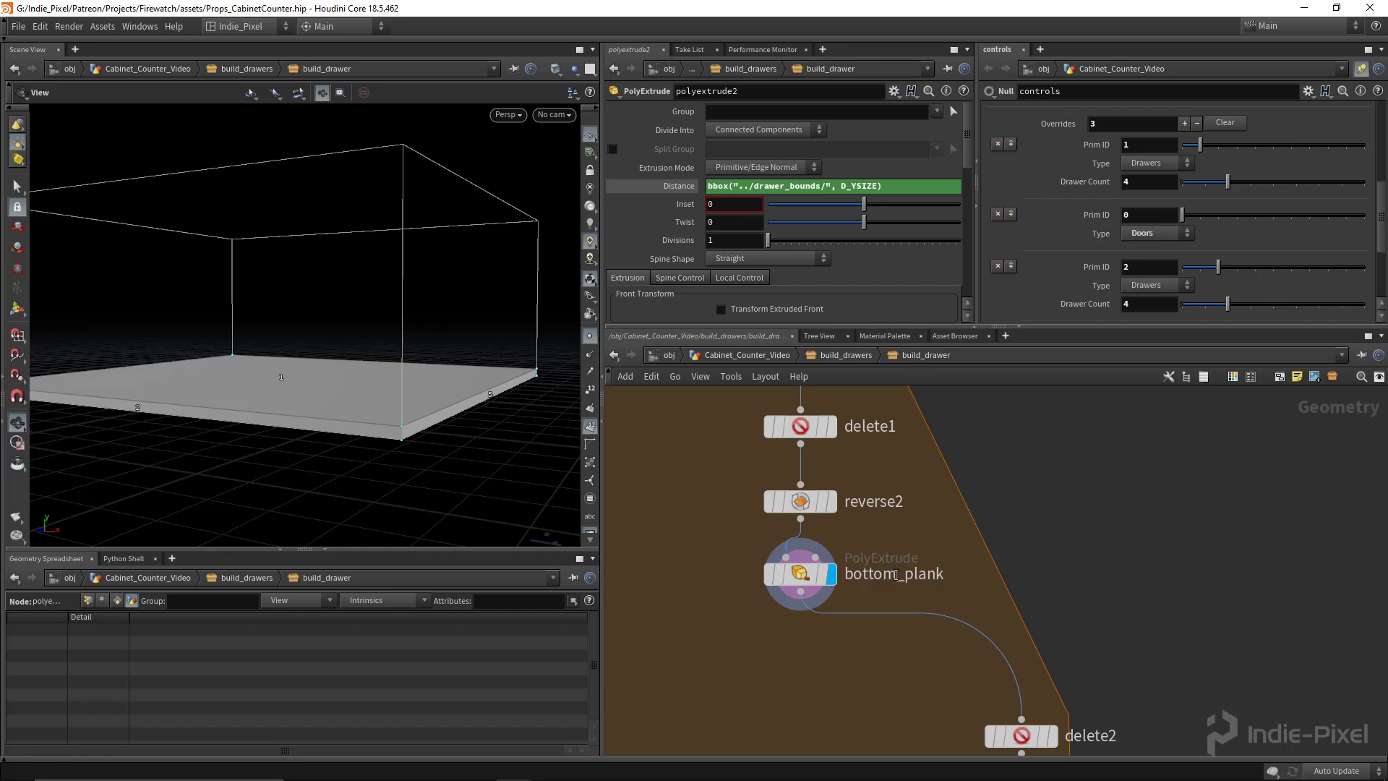
- Display polyextrude2 and append -bbox("../bottom_plank/", D_YSIZE) to its Distance expression, then check the walls against the wireframe bounds
{"action": "scroll", "coordinate": [896, 574], "scroll_direction": "down", "scroll_amount": 8}
{"action": "scroll", "coordinate": [923, 630], "scroll_direction": "up", "scroll_amount": 5}
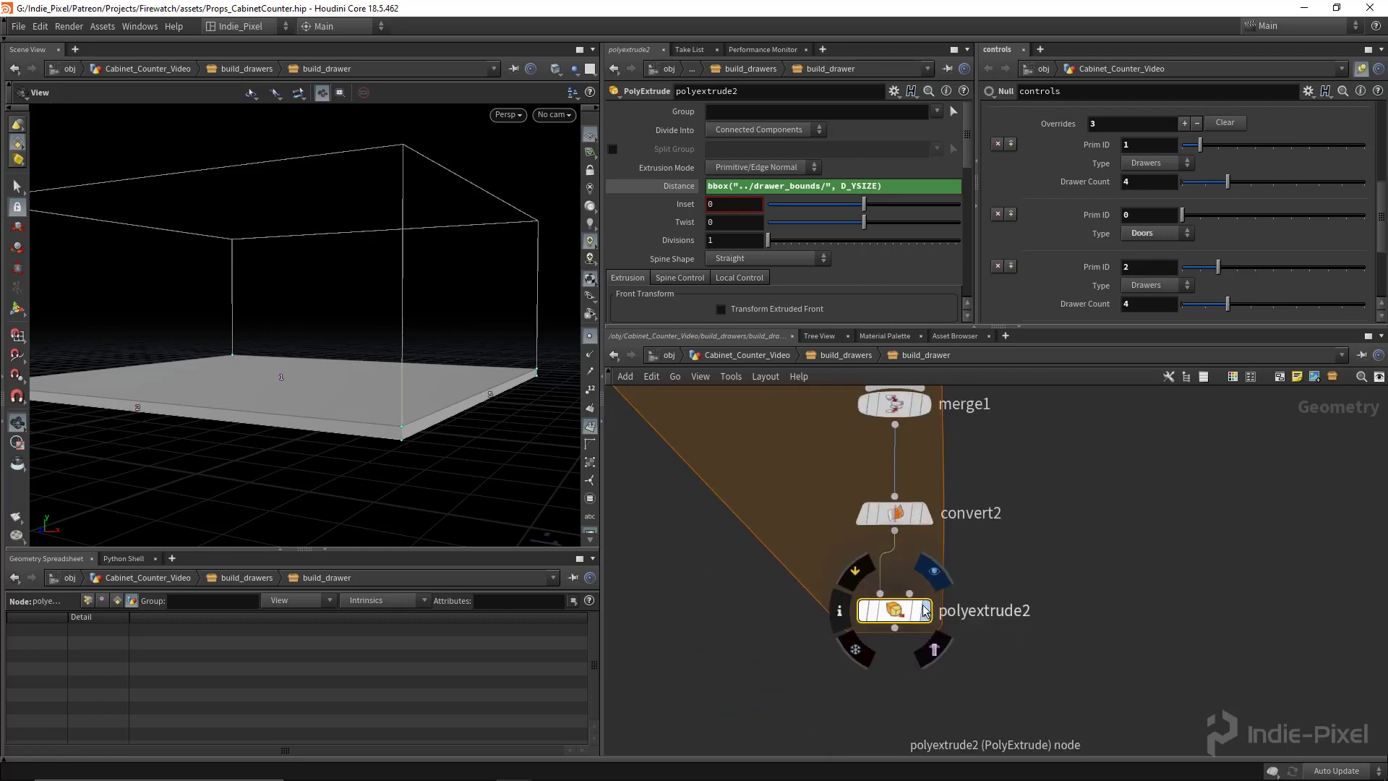
{"action": "left_click", "coordinate": [925, 601]}
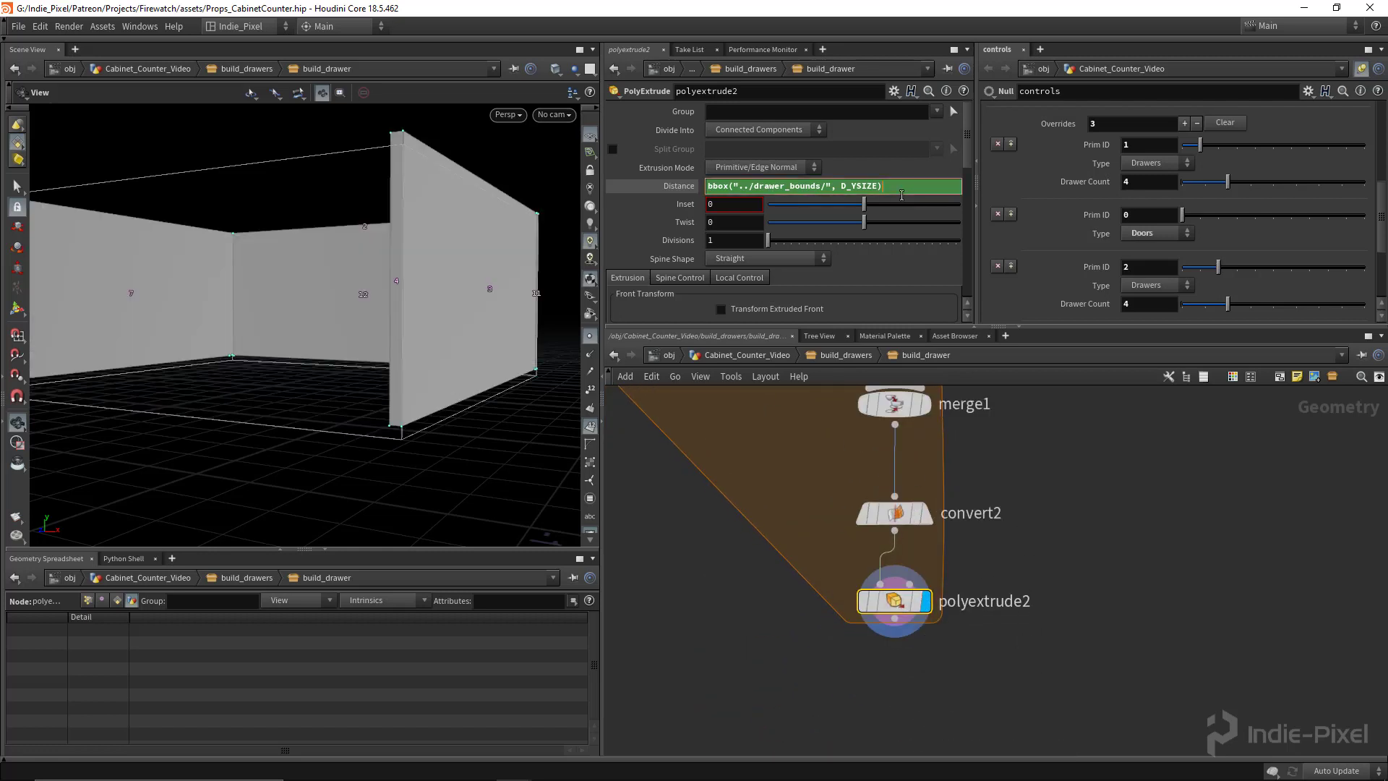
{"action": "type", "text": "-bbox"}
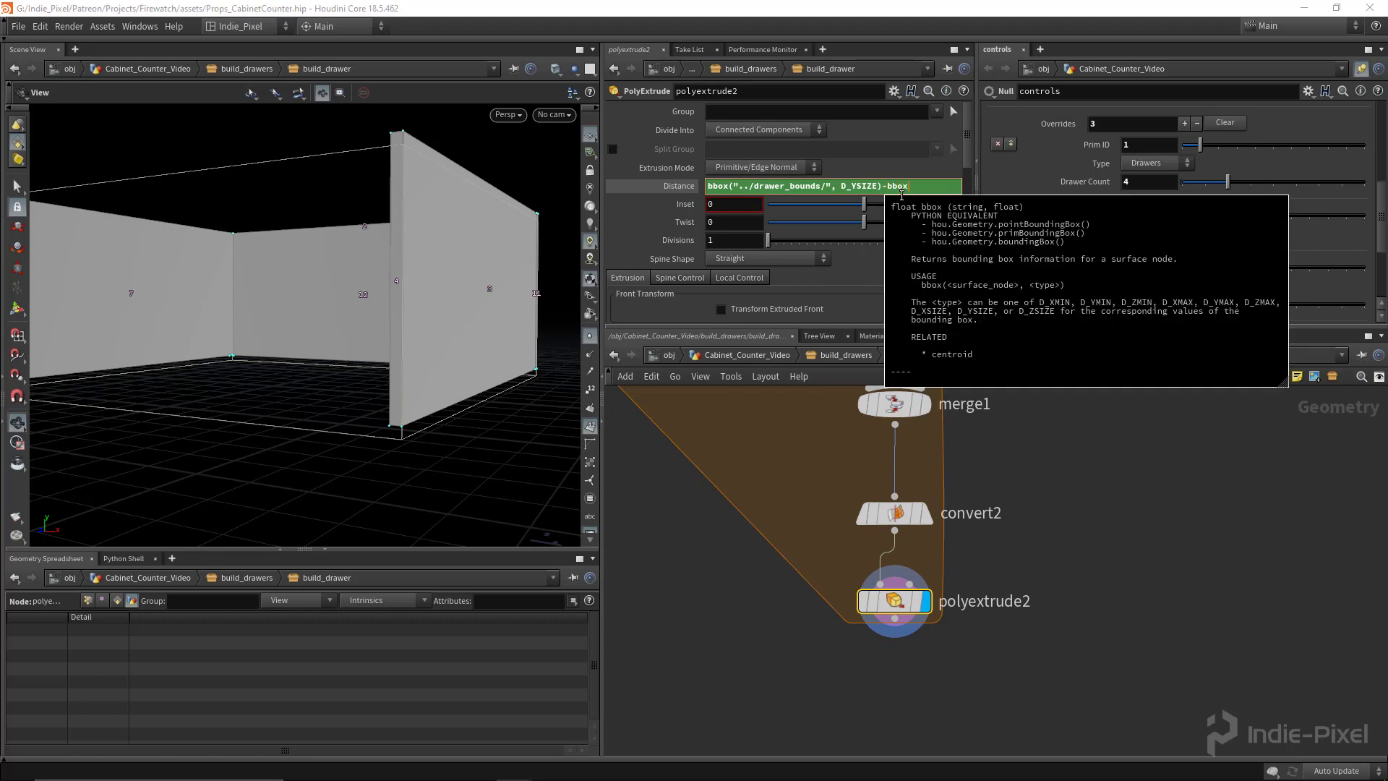
{"action": "type", "text": "()"}
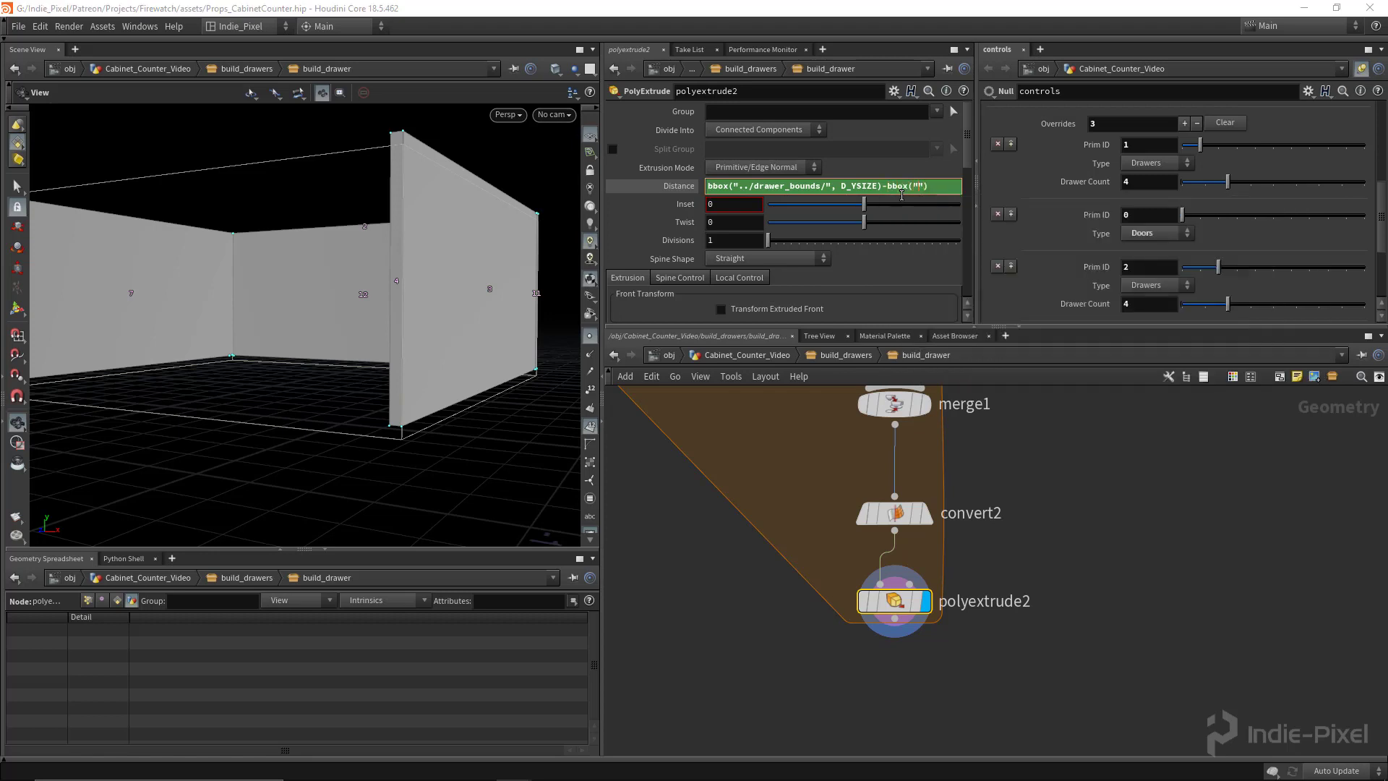
{"action": "type", "text": "bottom_plank/"}
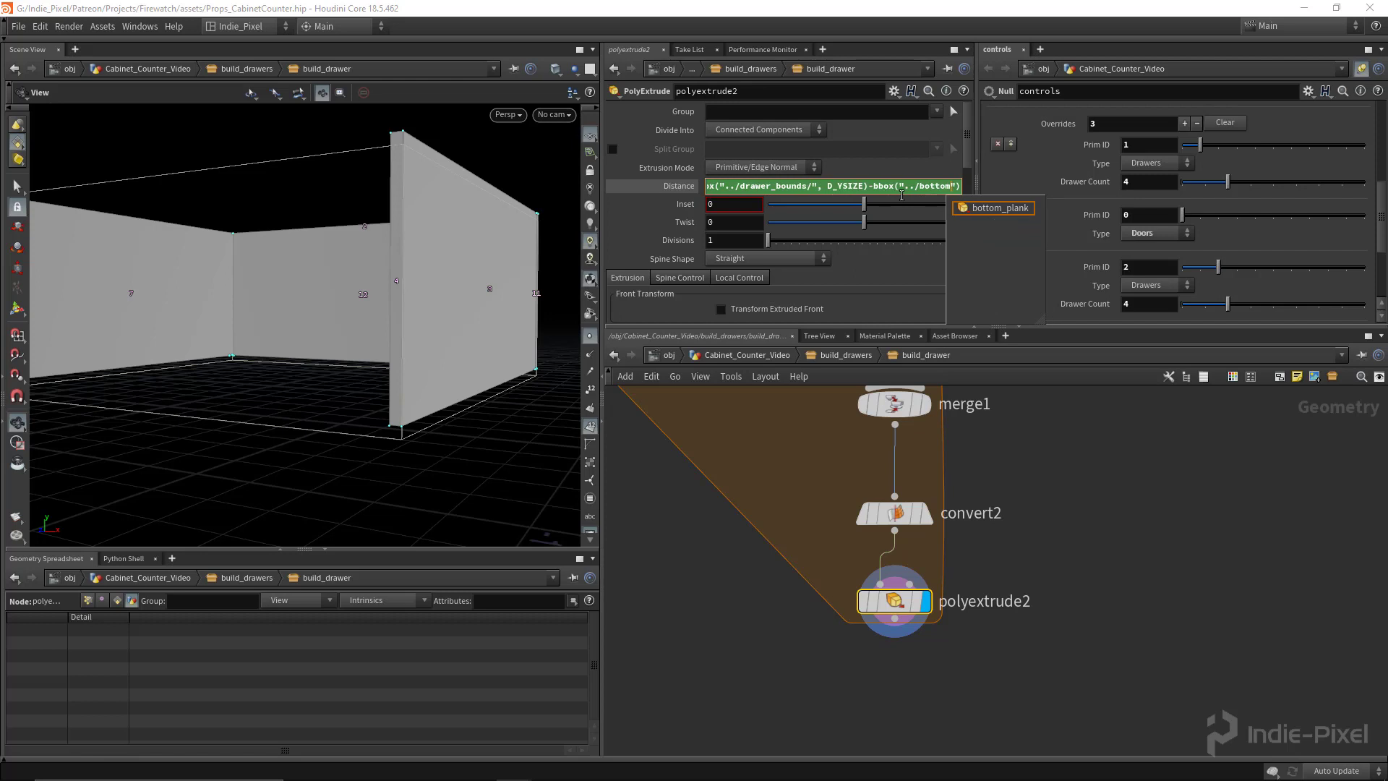
{"action": "type", "text": "\", D_YSIZ"}
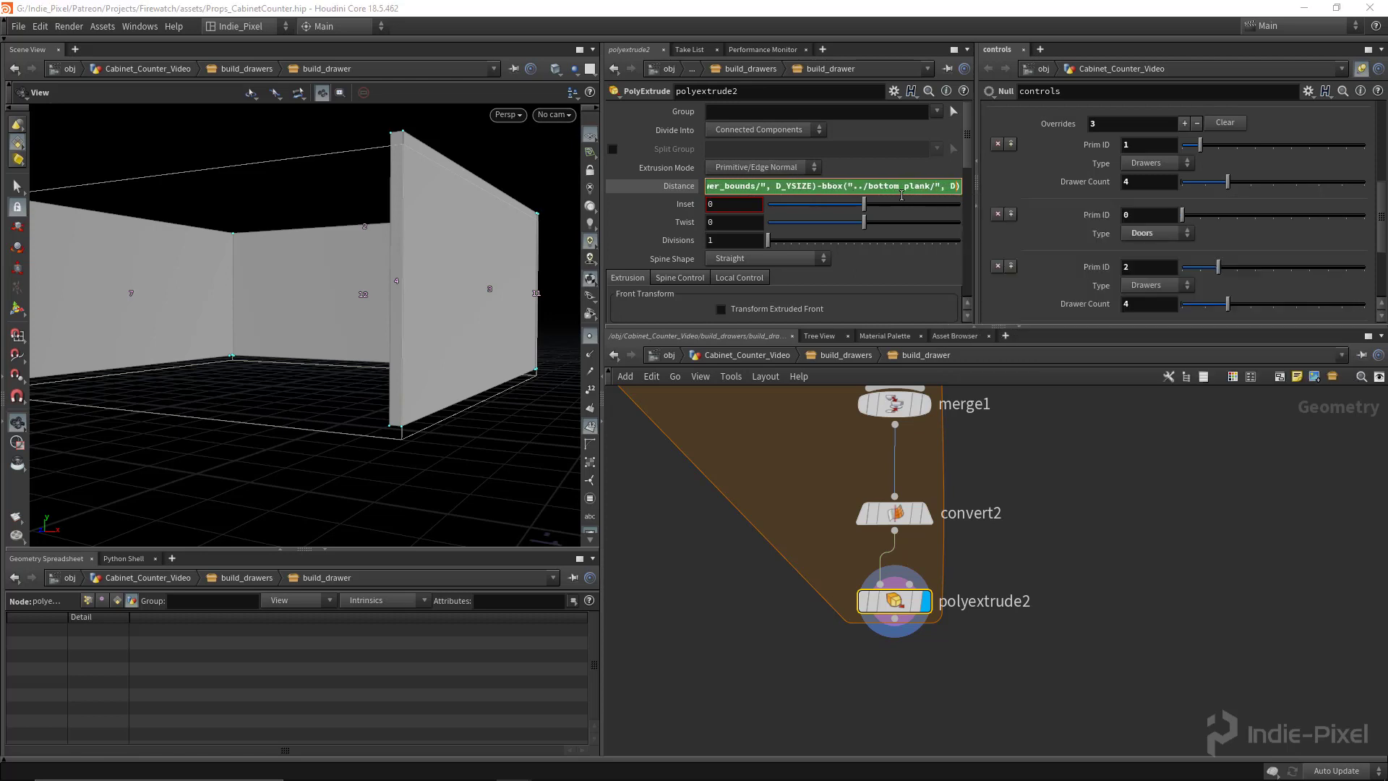
{"action": "type", "text": "E"}
{"action": "key", "text": "Return"}
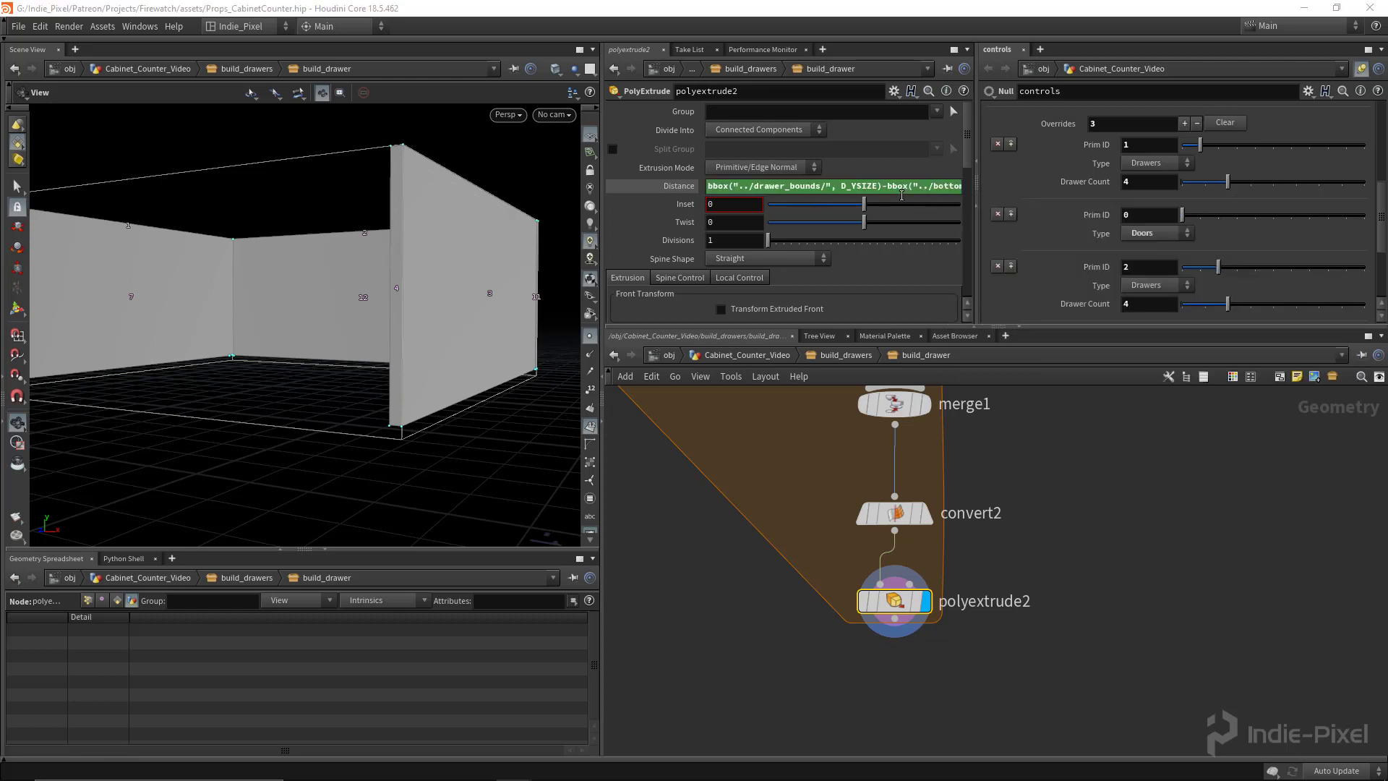
{"action": "left_click_drag", "start_coordinate": [434, 193], "coordinate": [388, 151]}
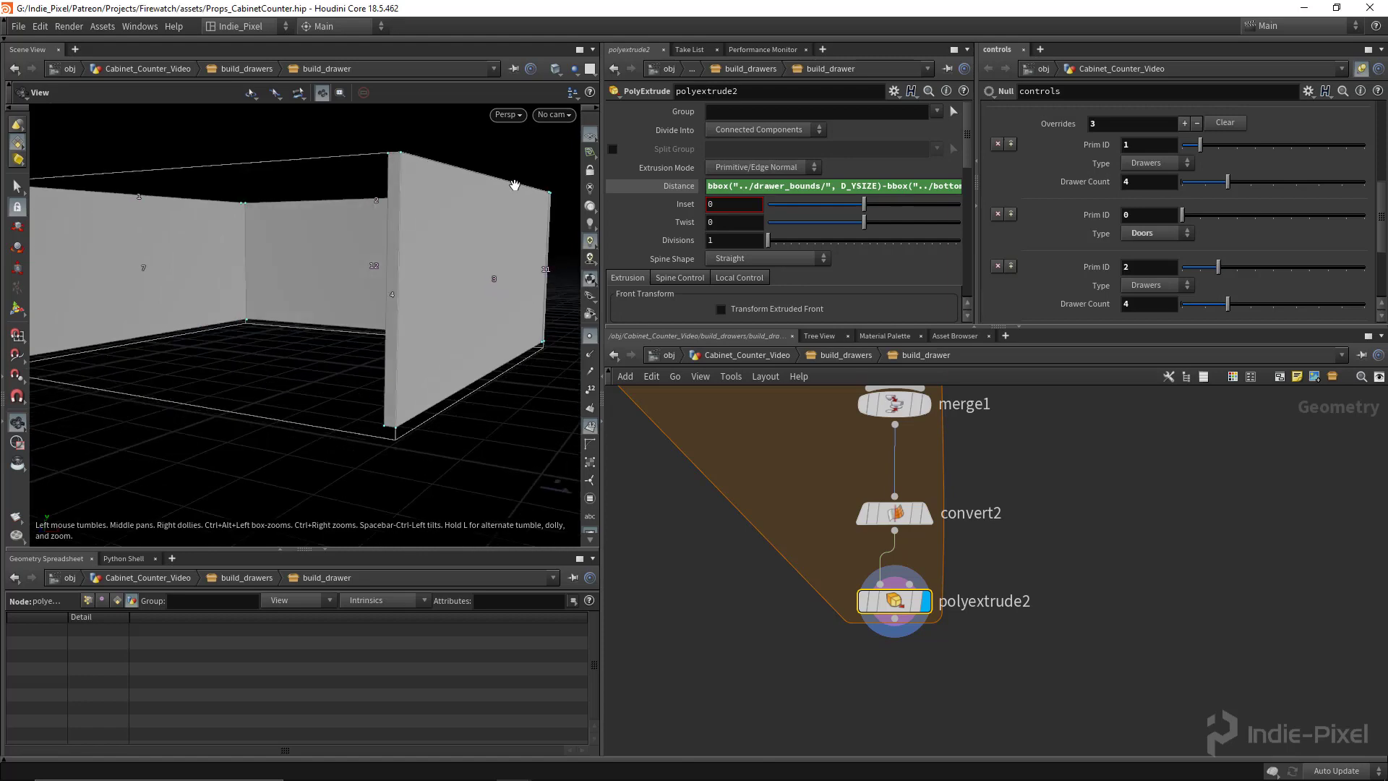
{"action": "right_click_drag", "start_coordinate": [532, 207], "coordinate": [458, 238]}
{"action": "left_click_drag", "start_coordinate": [458, 238], "coordinate": [520, 298]}
{"action": "right_click_drag", "start_coordinate": [521, 298], "coordinate": [463, 311]}
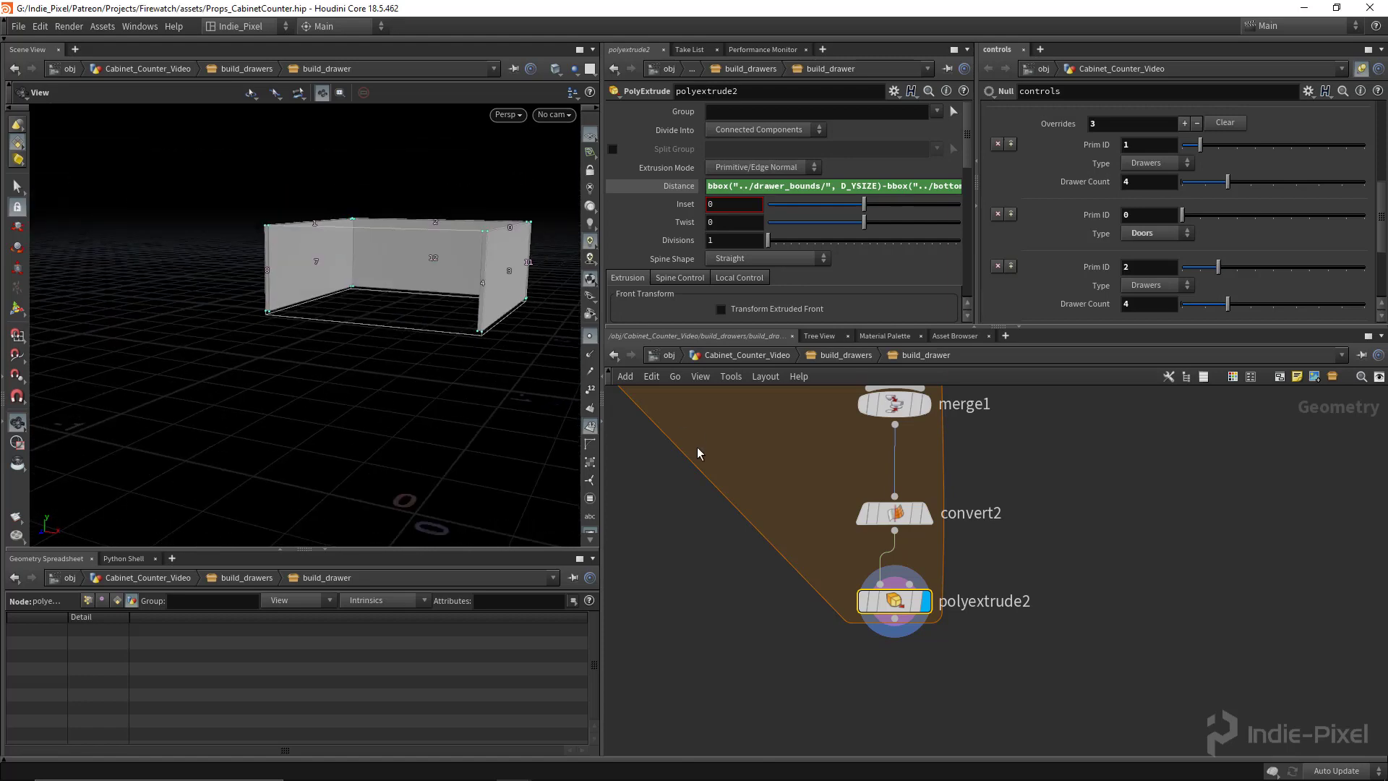
- Add a Merge node below the polyextrude2 branch
{"action": "scroll", "coordinate": [722, 458], "scroll_direction": "down", "scroll_amount": 3}
{"action": "middle_click_drag", "start_coordinate": [730, 461], "coordinate": [824, 555]}
{"action": "scroll", "coordinate": [847, 540], "scroll_direction": "down", "scroll_amount": 3}
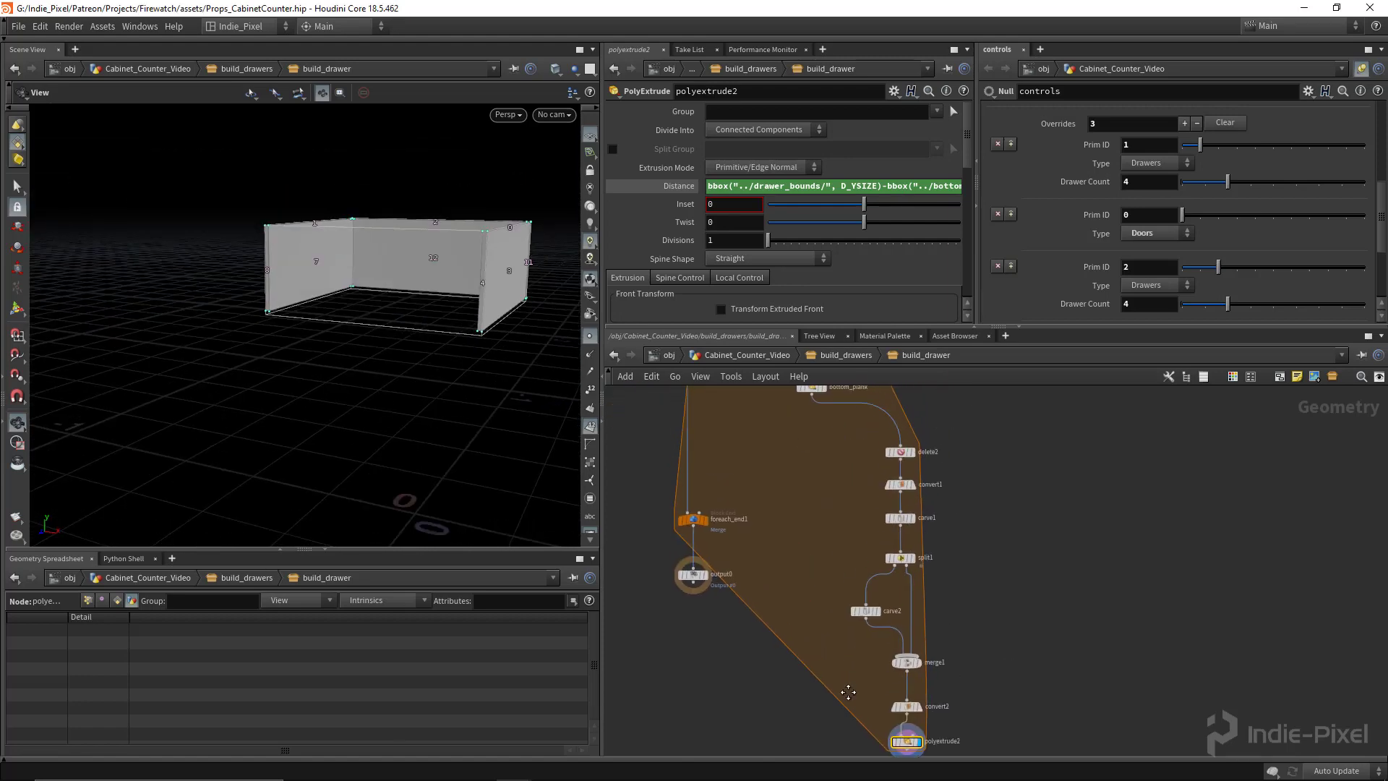
{"action": "key", "text": "Tab"}
{"action": "type", "text": "merge"}
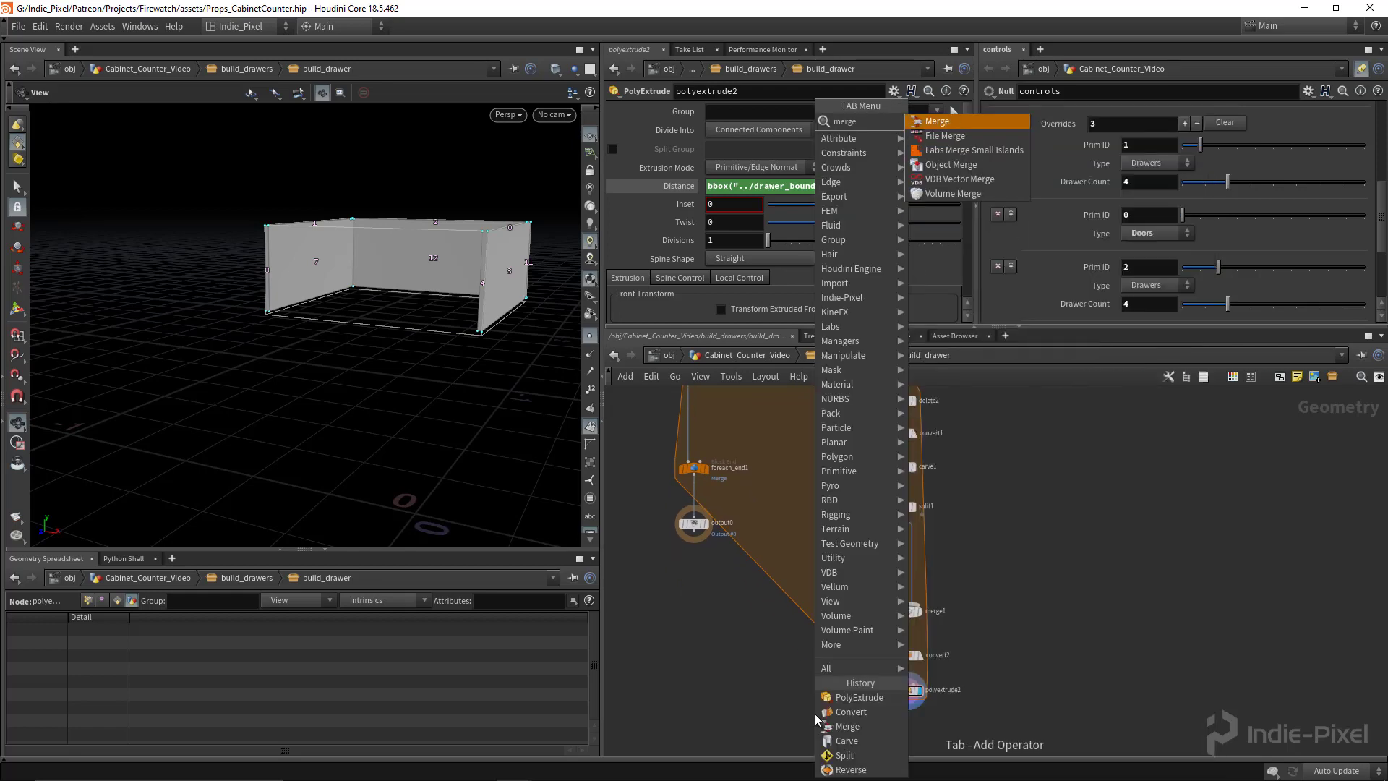
{"action": "key", "text": "Return"}
{"action": "middle_click_drag", "start_coordinate": [826, 695], "coordinate": [823, 631]}
{"action": "left_click", "coordinate": [822, 631]}
- Wire bottom_plank and polyextrude2 into merge2 and display the combined drawer
{"action": "middle_click_drag", "start_coordinate": [812, 420], "coordinate": [819, 581]}
{"action": "left_click", "coordinate": [818, 440]}
{"action": "middle_click_drag", "start_coordinate": [799, 752], "coordinate": [800, 573]}
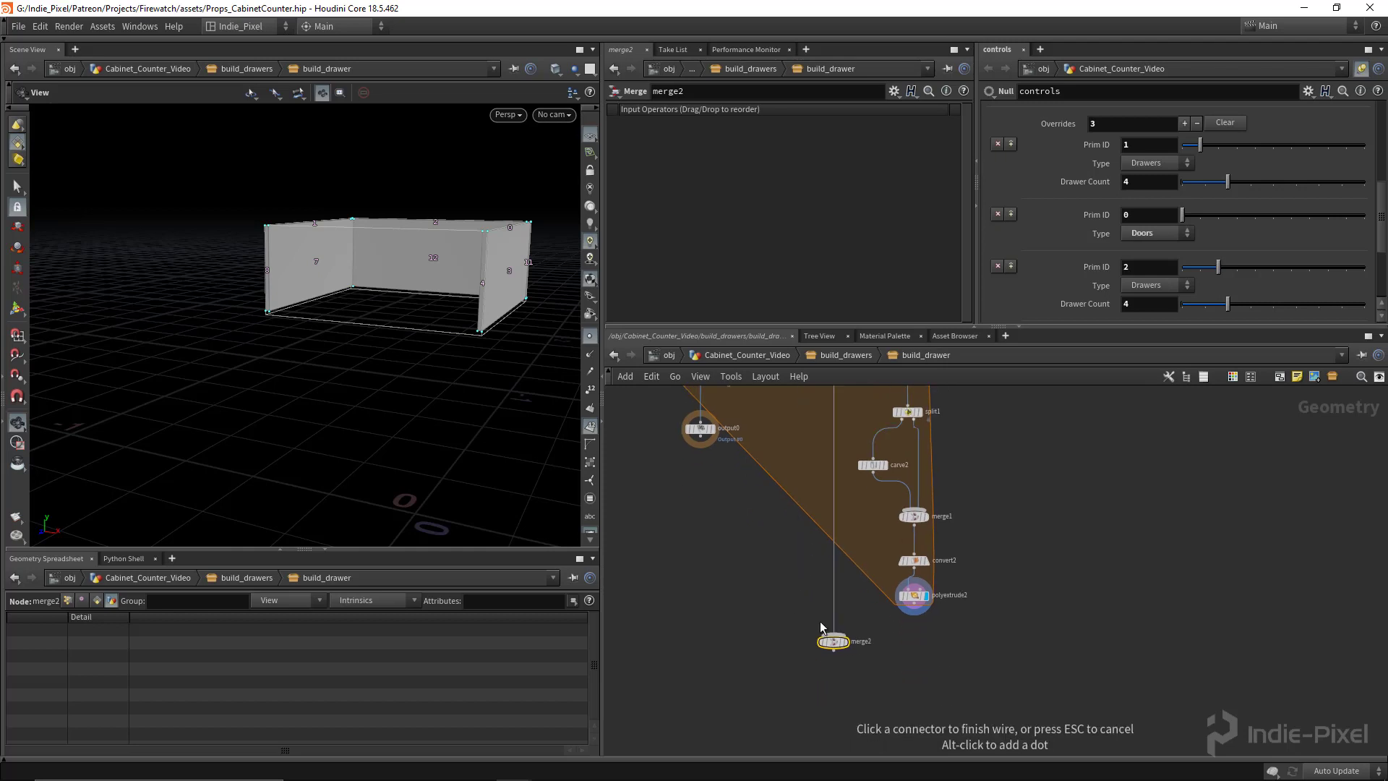
{"action": "left_click", "coordinate": [832, 633]}
{"action": "scroll", "coordinate": [911, 614], "scroll_direction": "up", "scroll_amount": 4}
{"action": "left_click", "coordinate": [917, 587]}
{"action": "left_click", "coordinate": [776, 654]}
{"action": "left_click", "coordinate": [776, 670]}
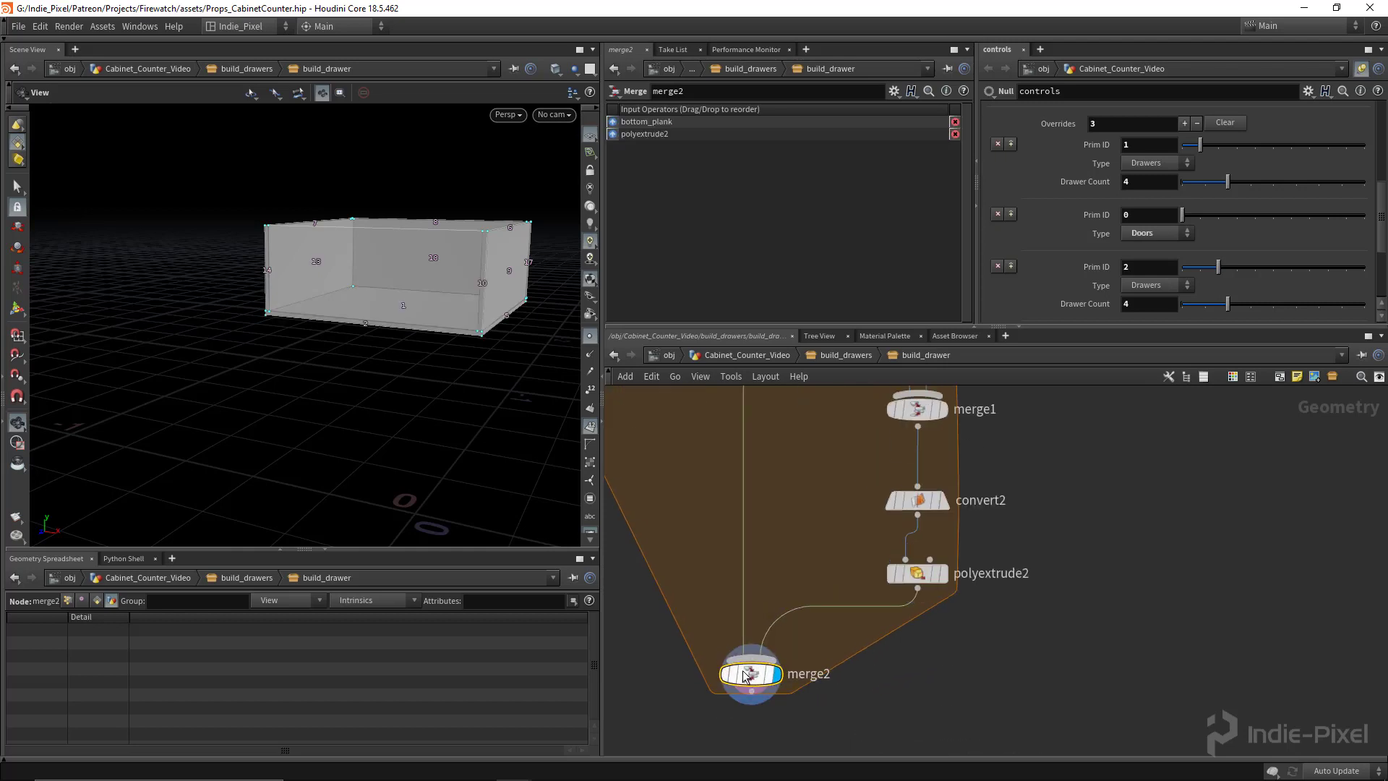
- Turn off the template display of the drawer_bounds node
{"action": "left_click_drag", "start_coordinate": [376, 362], "coordinate": [401, 333]}
{"action": "scroll", "coordinate": [736, 485], "scroll_direction": "down", "scroll_amount": 4}
{"action": "middle_click_drag", "start_coordinate": [738, 427], "coordinate": [768, 611]}
{"action": "middle_click_drag", "start_coordinate": [745, 535], "coordinate": [775, 680]}
{"action": "scroll", "coordinate": [803, 466], "scroll_direction": "up", "scroll_amount": 2}
{"action": "middle_click_drag", "start_coordinate": [811, 458], "coordinate": [823, 621]}
{"action": "scroll", "coordinate": [809, 528], "scroll_direction": "up", "scroll_amount": 5}
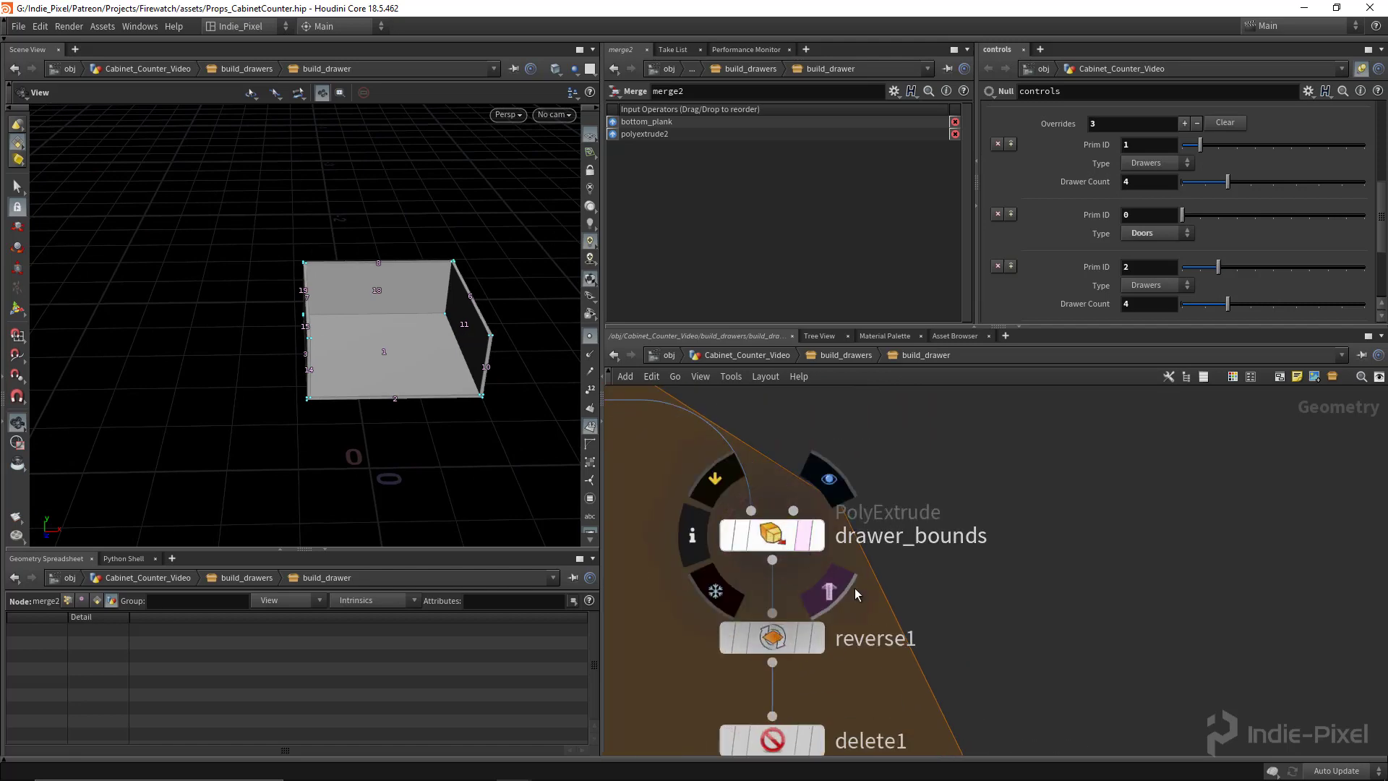
{"action": "scroll", "coordinate": [854, 587], "scroll_direction": "down", "scroll_amount": 8}
- Hide the primitive numbers in the viewport and view the drawer from the front corner
{"action": "left_click_drag", "start_coordinate": [431, 433], "coordinate": [553, 342]}
{"action": "left_click", "coordinate": [591, 426]}
{"action": "left_click_drag", "start_coordinate": [491, 380], "coordinate": [402, 329]}
- Copy the box_uv_map3 subnetwork from the build_drawers level and go back inside build_drawer
{"action": "scroll", "coordinate": [879, 488], "scroll_direction": "down", "scroll_amount": 6}
{"action": "key", "text": "u"}
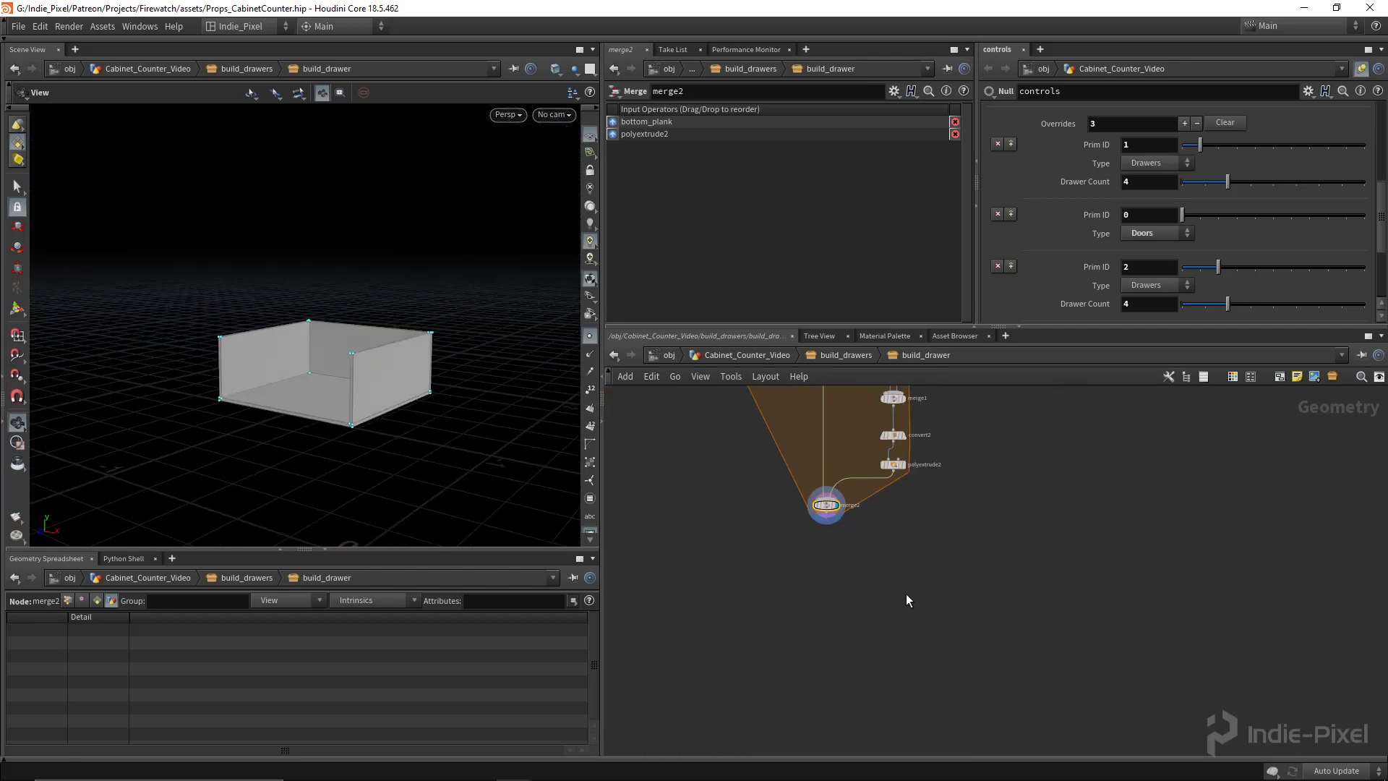
{"action": "scroll", "coordinate": [892, 622], "scroll_direction": "down", "scroll_amount": 3}
{"action": "left_click", "coordinate": [745, 526]}
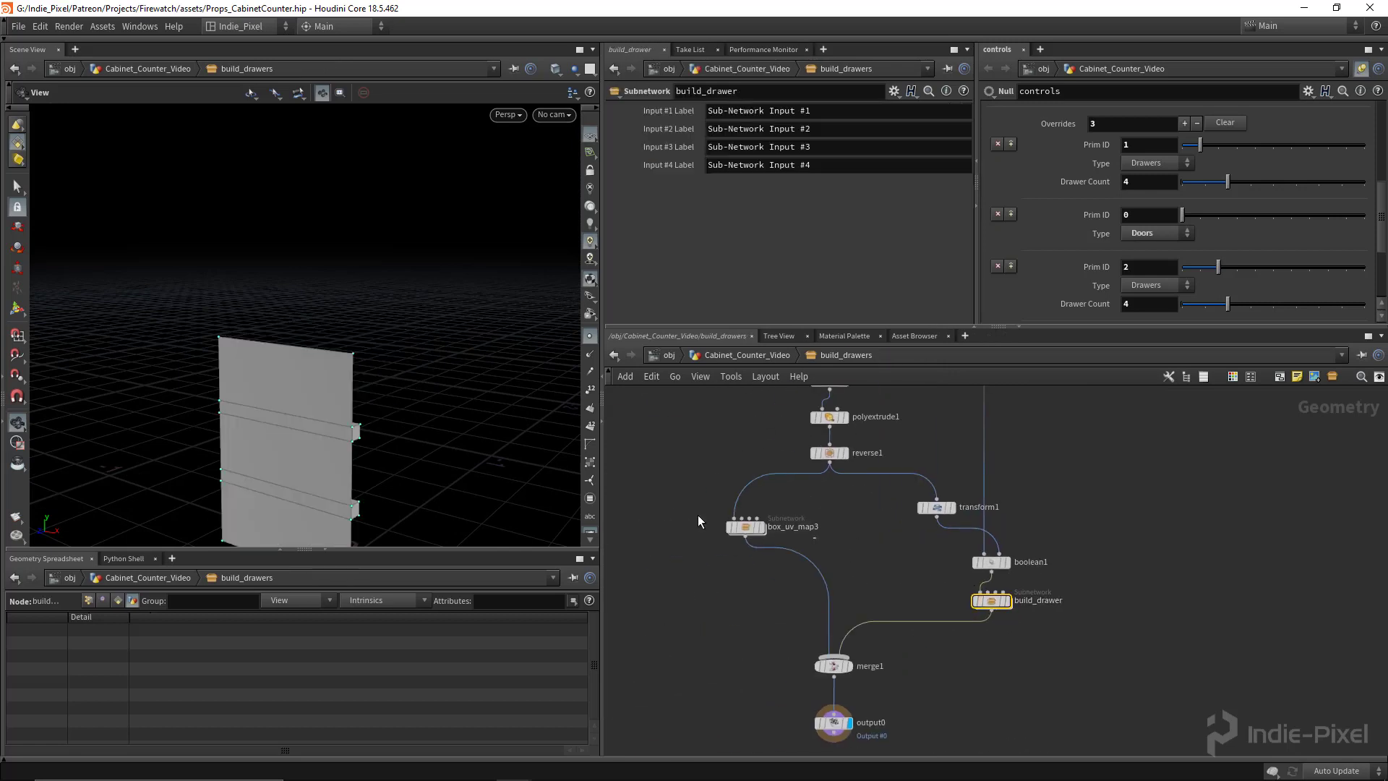
{"action": "key", "text": "ctrl+c"}
{"action": "double_click", "coordinate": [996, 604]}
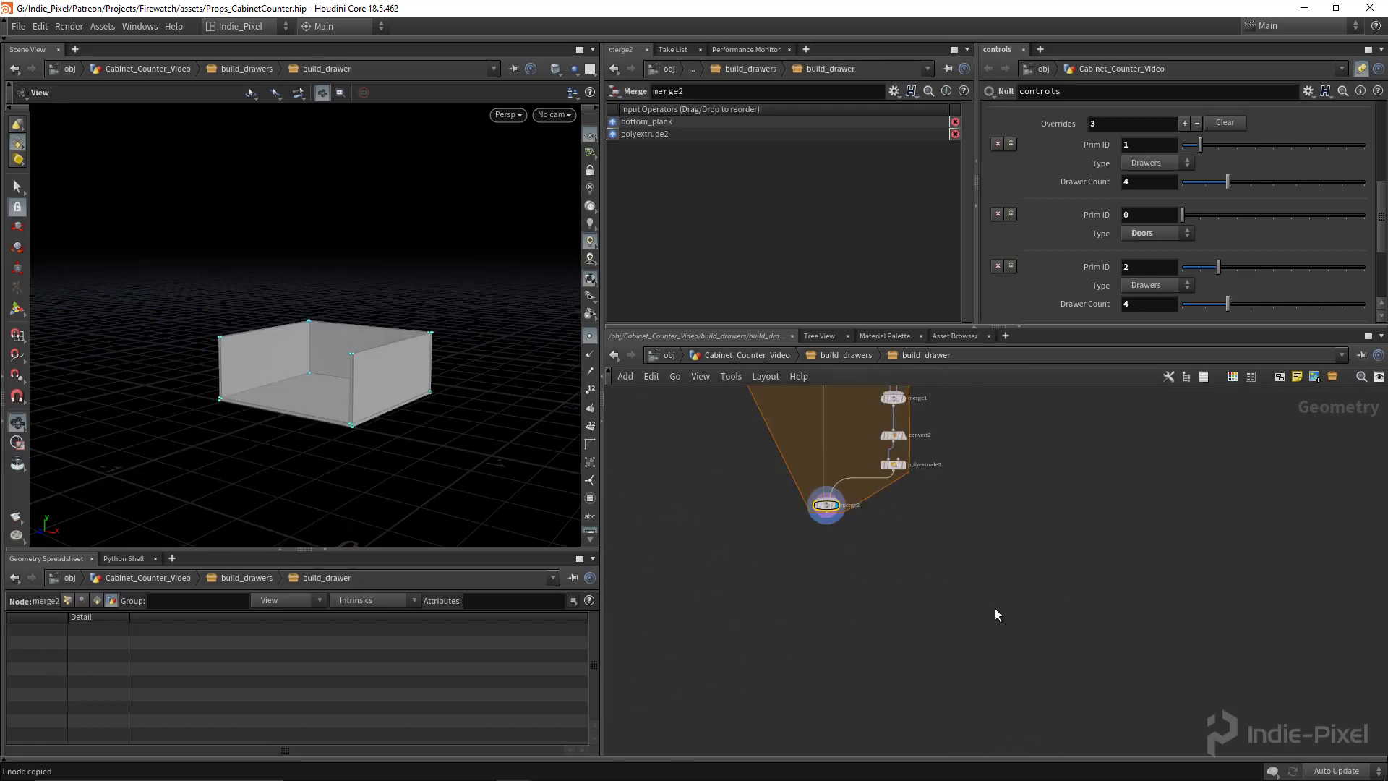
- Paste box_uv_map3 below merge2, wire merge2 into its first input and display it
{"action": "scroll", "coordinate": [841, 542], "scroll_direction": "up", "scroll_amount": 3}
{"action": "left_click", "coordinate": [817, 546]}
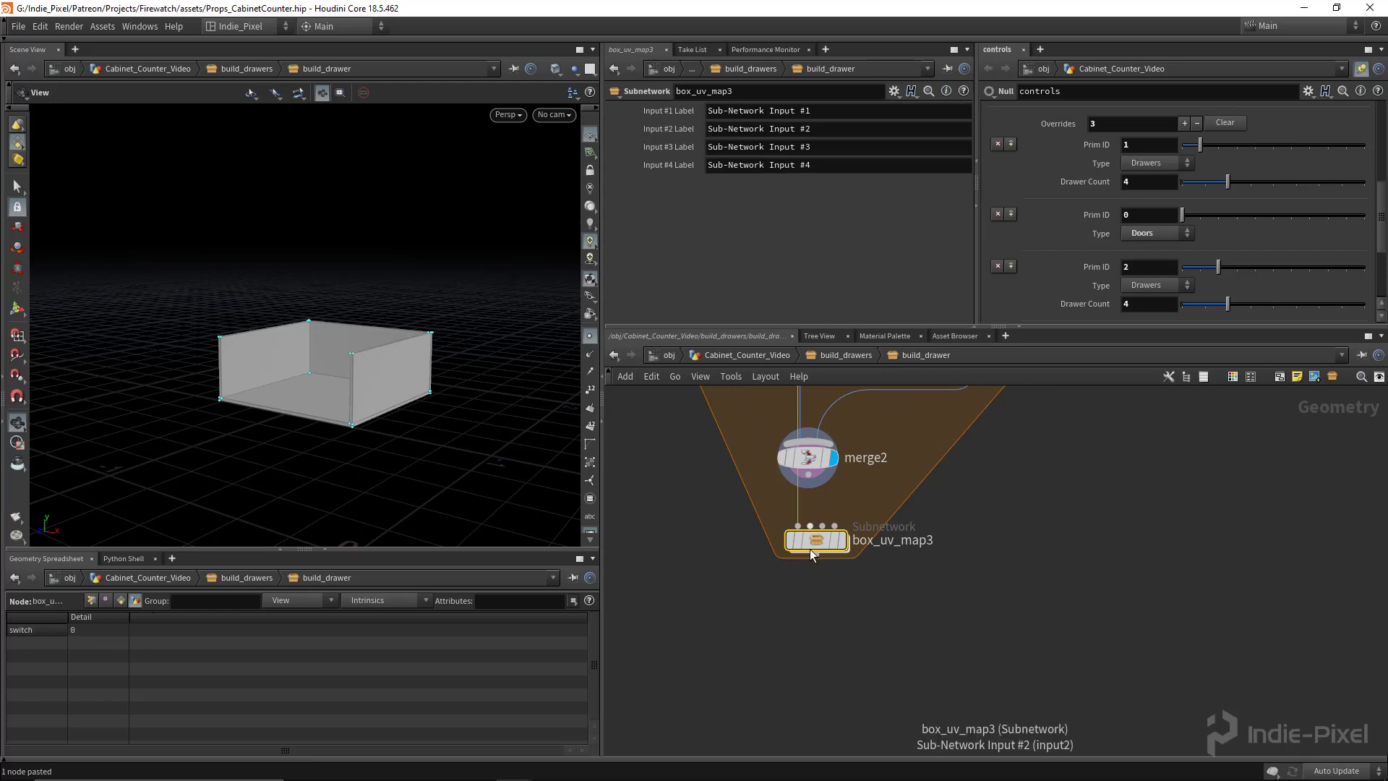
{"action": "left_click_drag", "start_coordinate": [817, 546], "coordinate": [808, 577]}
{"action": "left_click", "coordinate": [834, 571]}
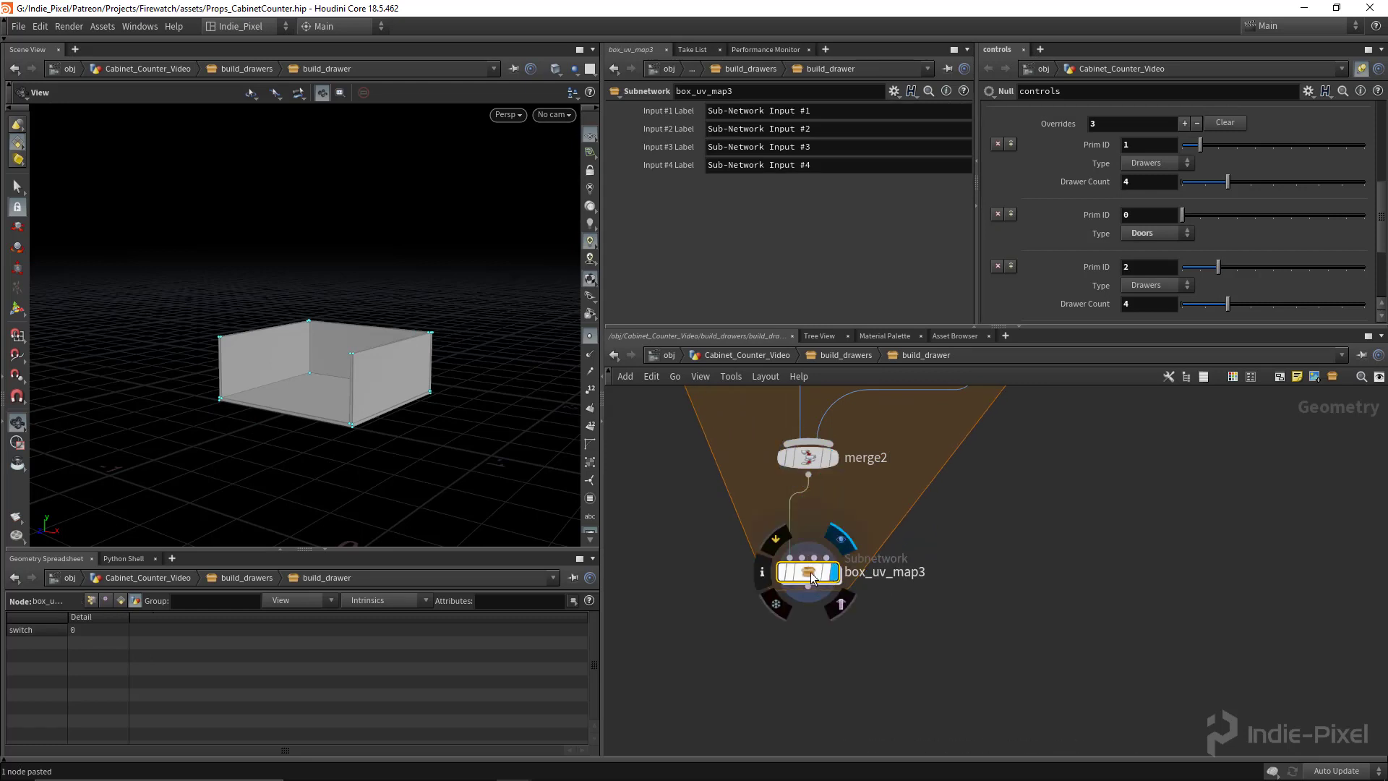
- Examine the UV layout of the drawer's bottom and walls in the UV view
{"action": "key", "text": "space+5"}
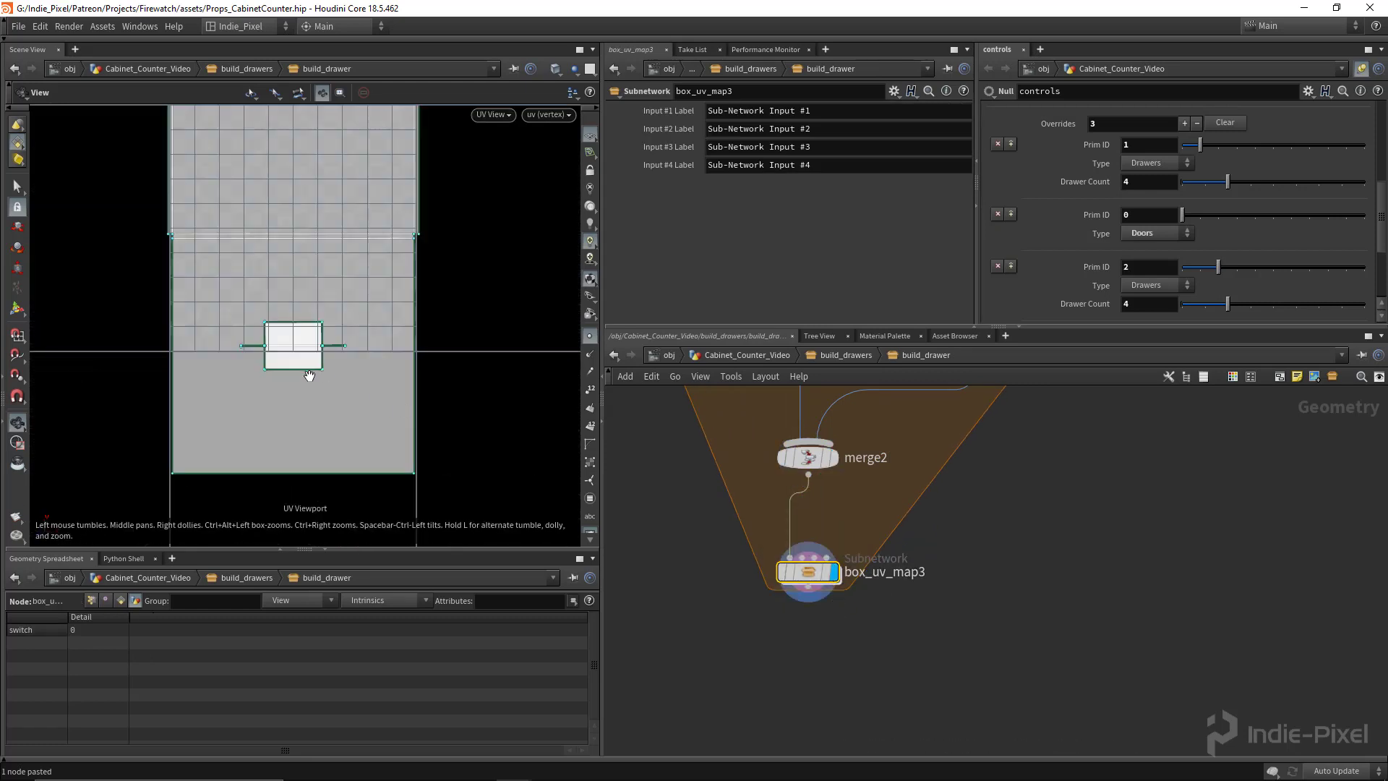
{"action": "scroll", "coordinate": [315, 351], "scroll_direction": "up", "scroll_amount": 5}
{"action": "scroll", "coordinate": [324, 329], "scroll_direction": "down", "scroll_amount": 6}
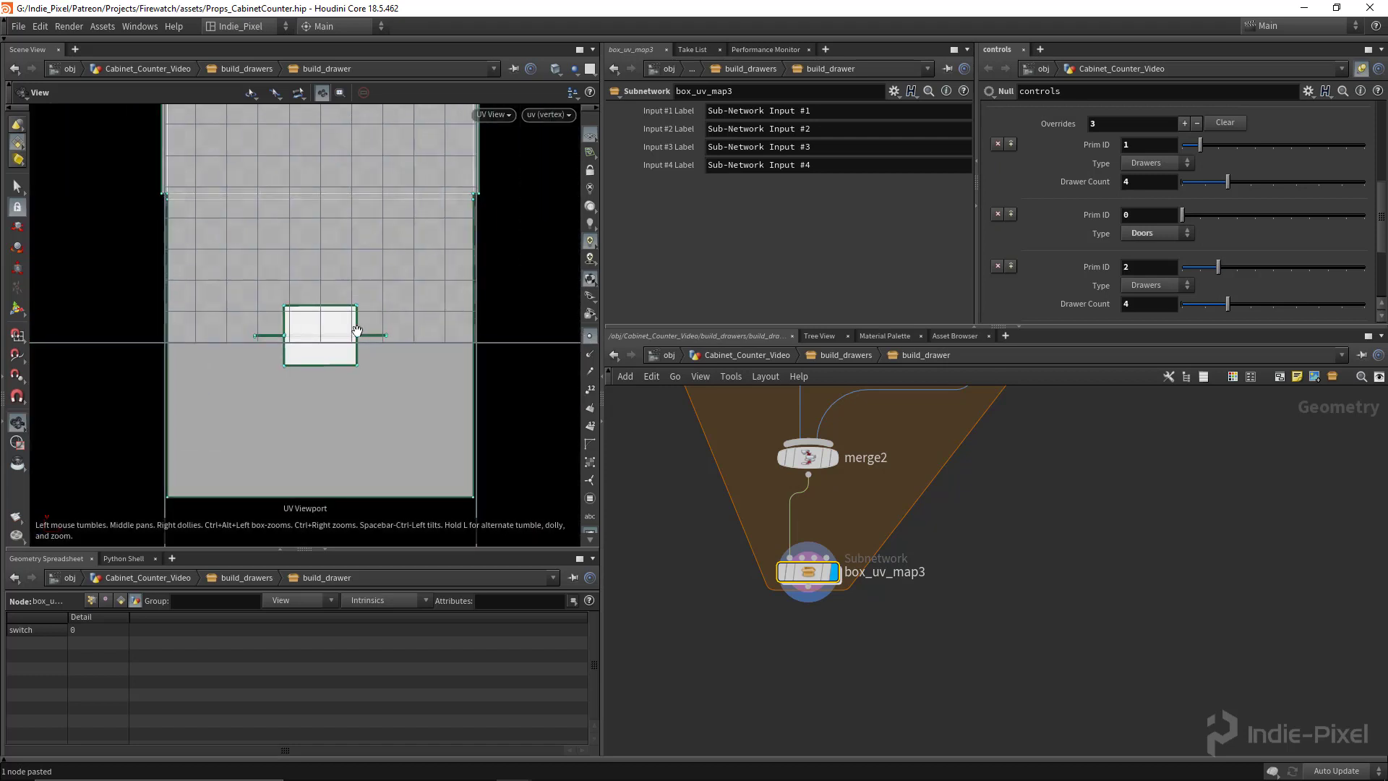
{"action": "scroll", "coordinate": [371, 330], "scroll_direction": "up", "scroll_amount": 8}
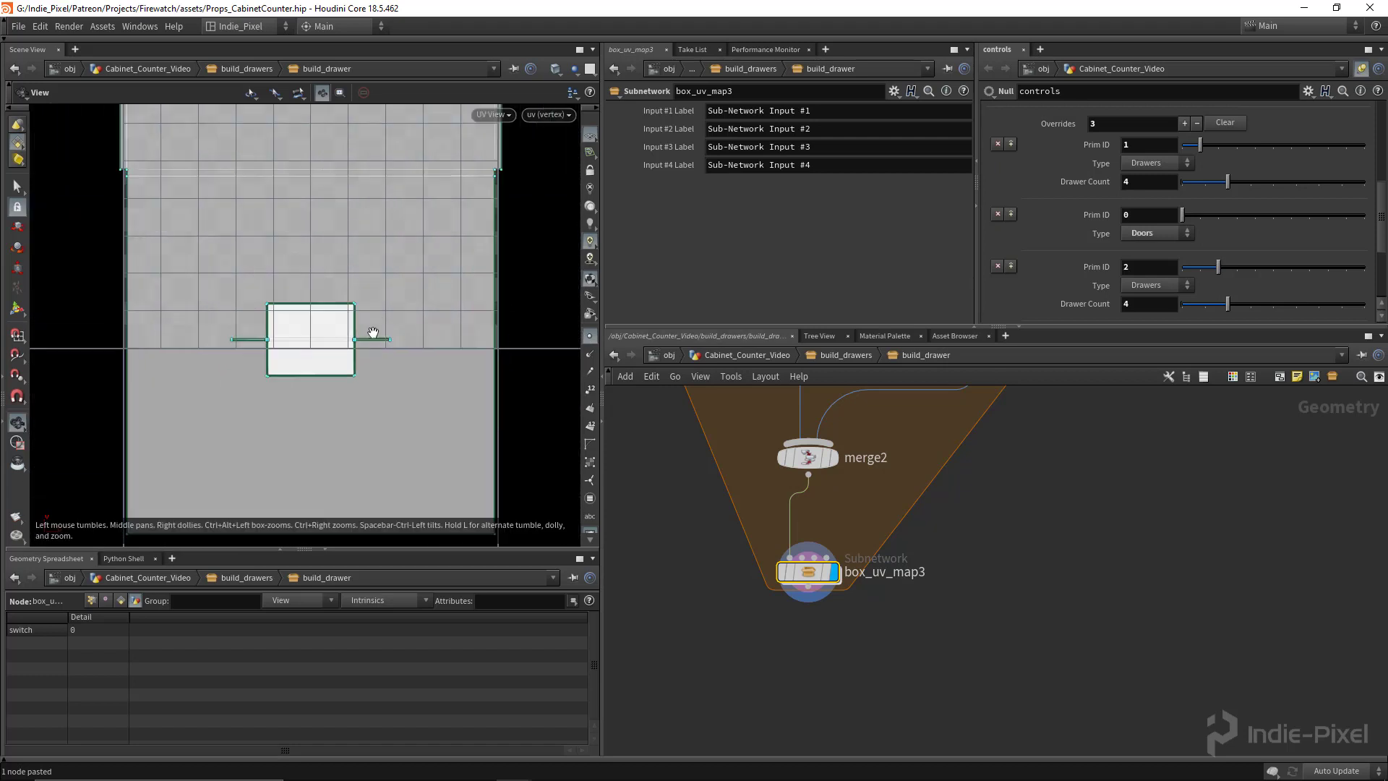
{"action": "scroll", "coordinate": [352, 367], "scroll_direction": "up", "scroll_amount": 2}
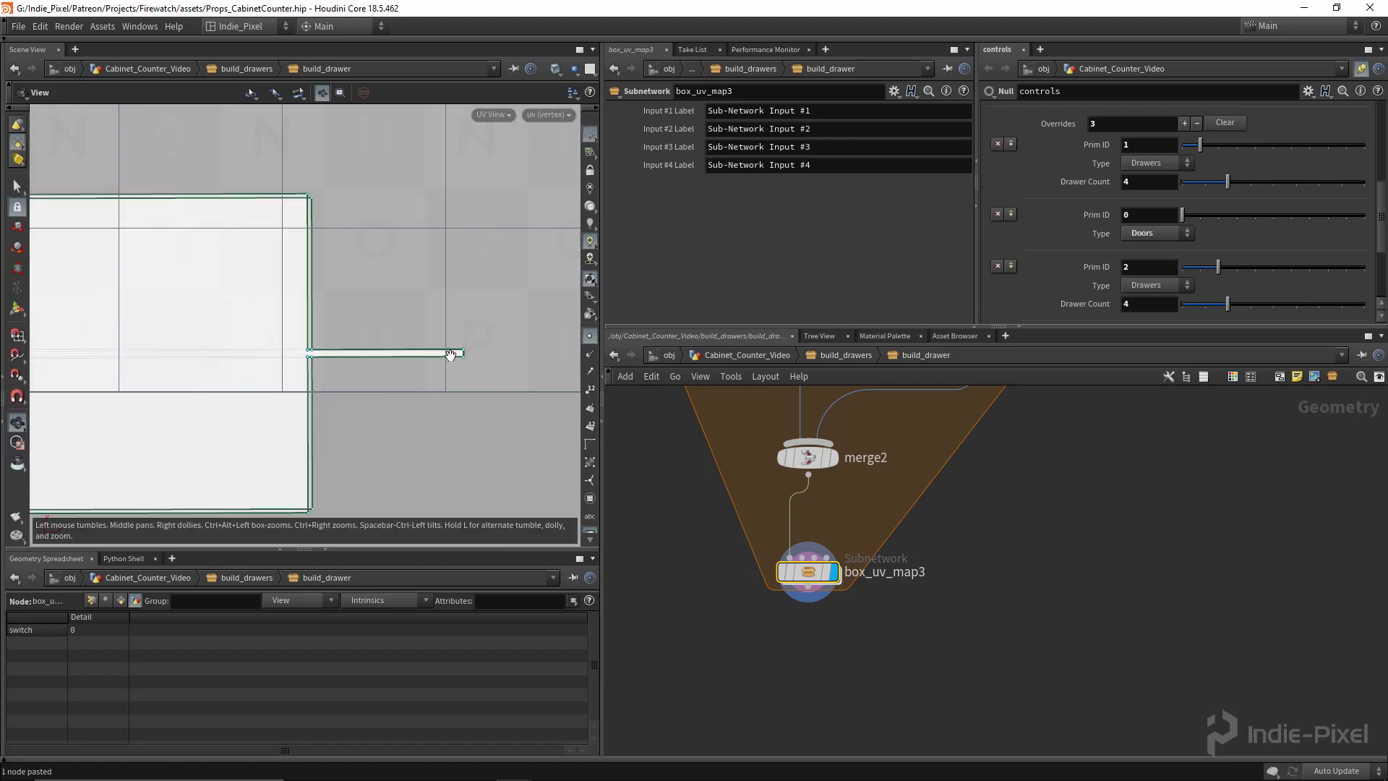
{"action": "scroll", "coordinate": [450, 354], "scroll_direction": "down", "scroll_amount": 4}
{"action": "scroll", "coordinate": [407, 344], "scroll_direction": "up", "scroll_amount": 4}
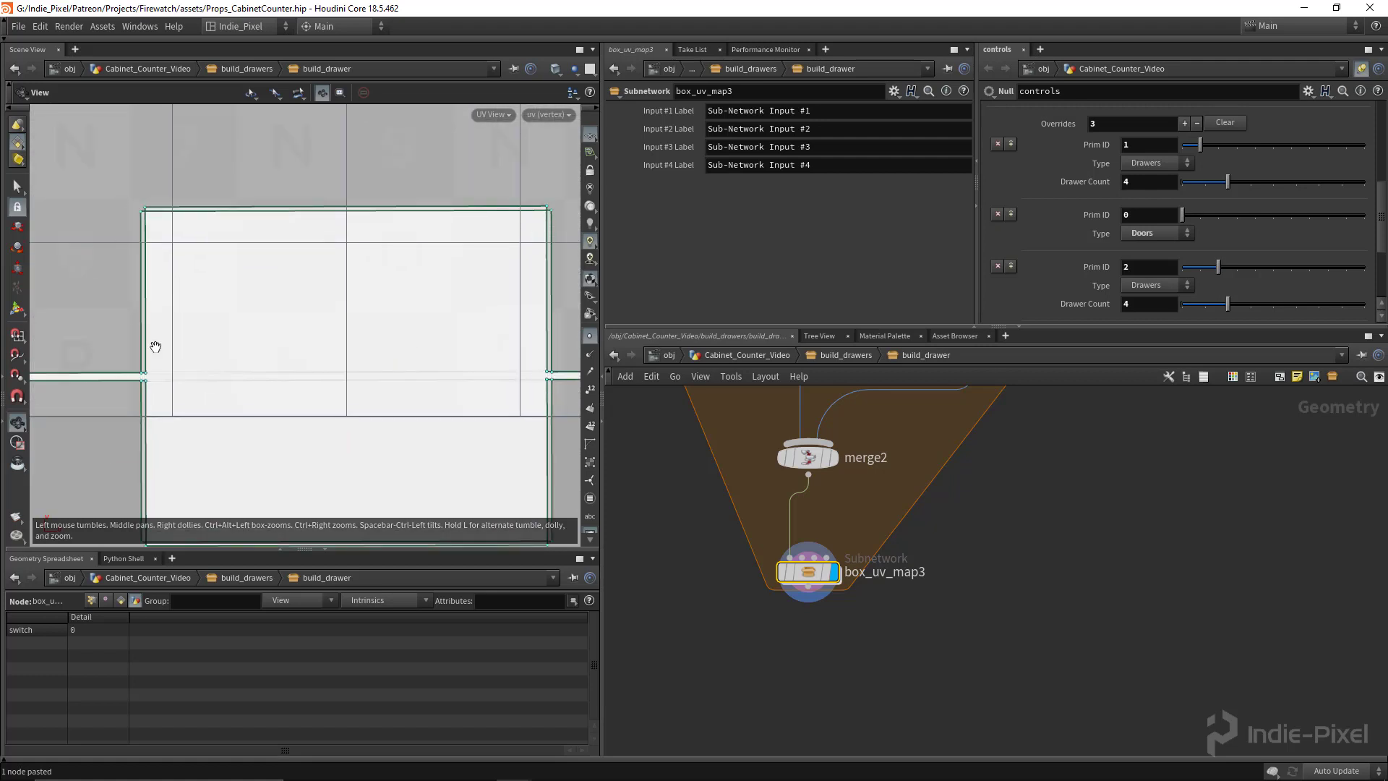
{"action": "scroll", "coordinate": [254, 388], "scroll_direction": "down", "scroll_amount": 4}
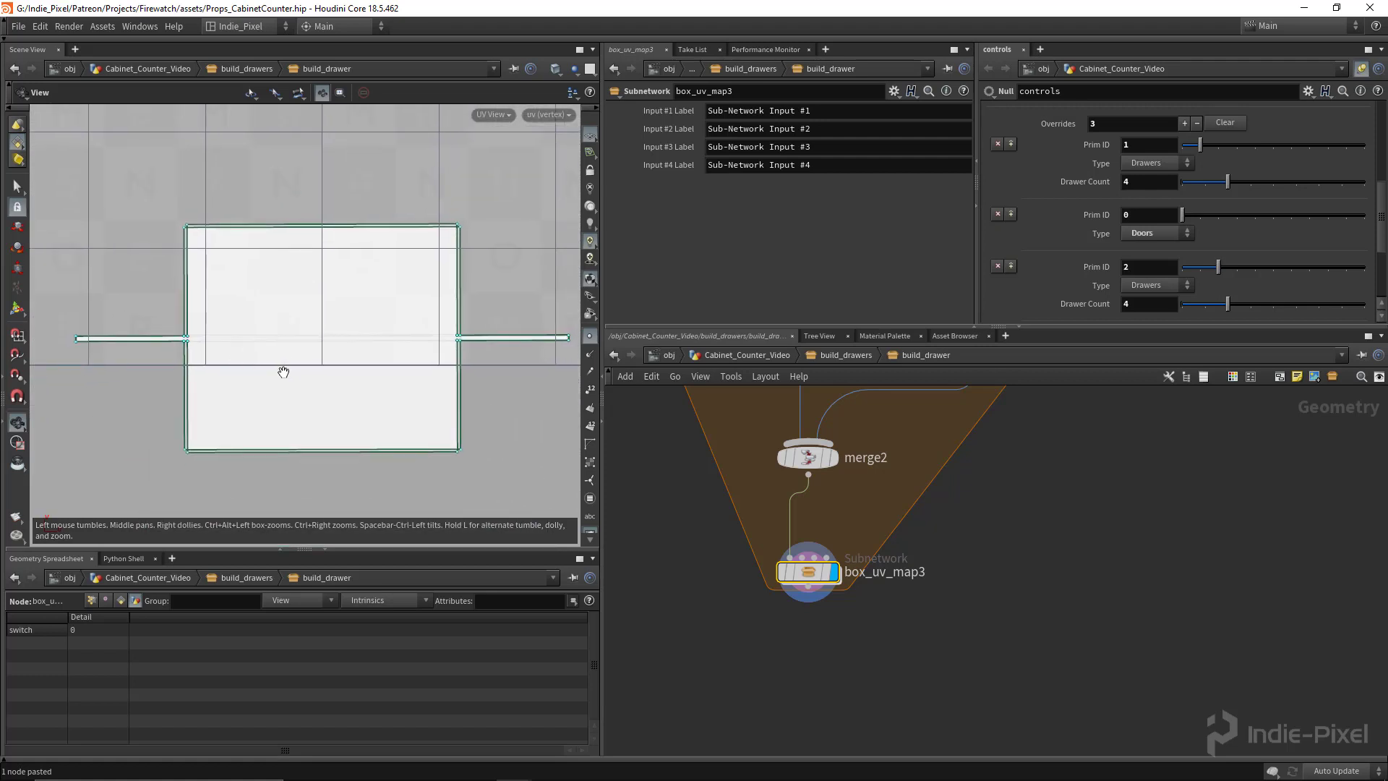
{"action": "right_click_drag", "start_coordinate": [375, 327], "coordinate": [270, 344]}
- Return to the perspective view and display the drawer front piece from foreach_begin1
{"action": "key", "text": "space+1"}
{"action": "left_click_drag", "start_coordinate": [296, 331], "coordinate": [344, 302]}
{"action": "key", "text": "space+g"}
{"action": "scroll", "coordinate": [845, 611], "scroll_direction": "down", "scroll_amount": 6}
{"action": "middle_click_drag", "start_coordinate": [764, 507], "coordinate": [815, 643]}
{"action": "middle_click_drag", "start_coordinate": [850, 462], "coordinate": [845, 538]}
{"action": "scroll", "coordinate": [824, 474], "scroll_direction": "up", "scroll_amount": 5}
{"action": "left_click", "coordinate": [838, 475]}
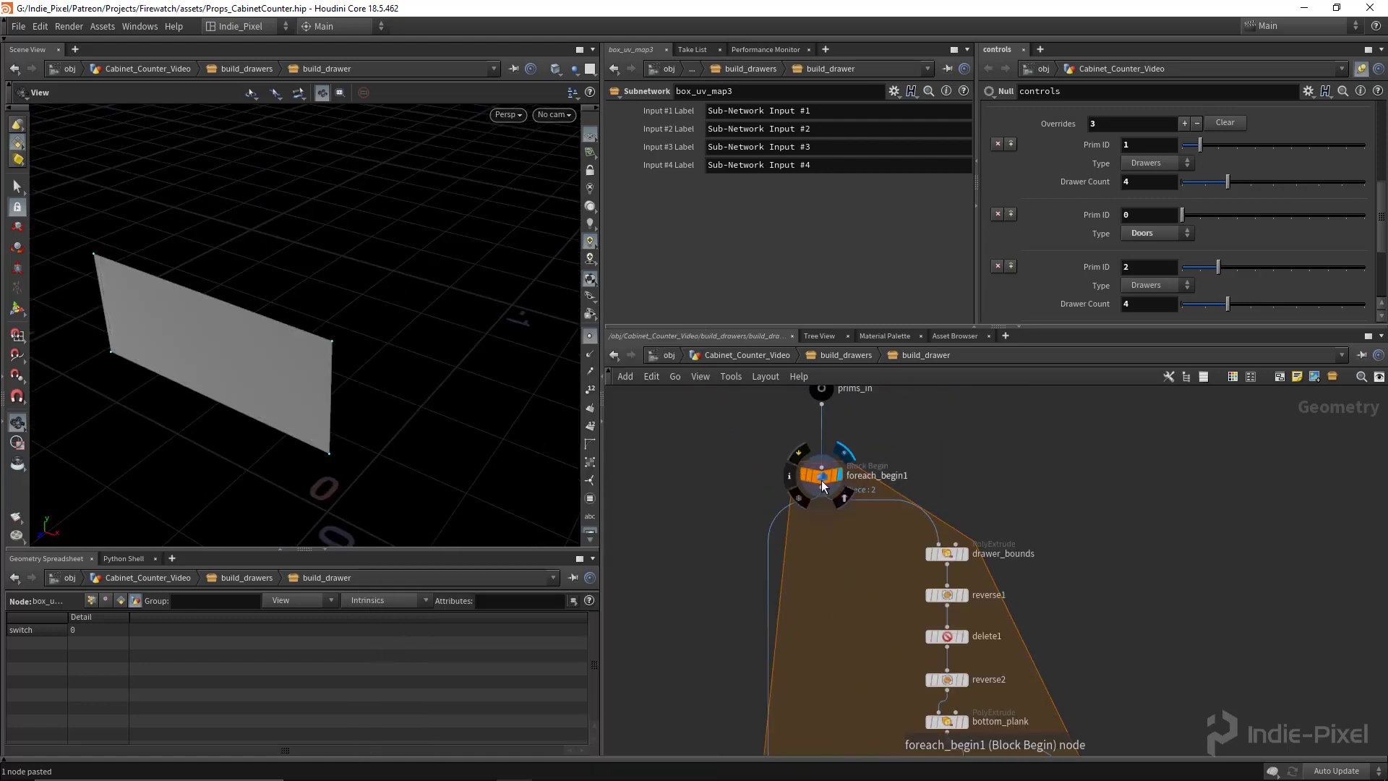
{"action": "left_click", "coordinate": [820, 475]}
{"action": "left_click_drag", "start_coordinate": [273, 365], "coordinate": [345, 374]}
- Add a PolyExtrude node beside the drawer_bounds branch, wire foreach_begin1 into it and display it
{"action": "middle_click_drag", "start_coordinate": [730, 567], "coordinate": [756, 522]}
{"action": "key", "text": "Tab"}
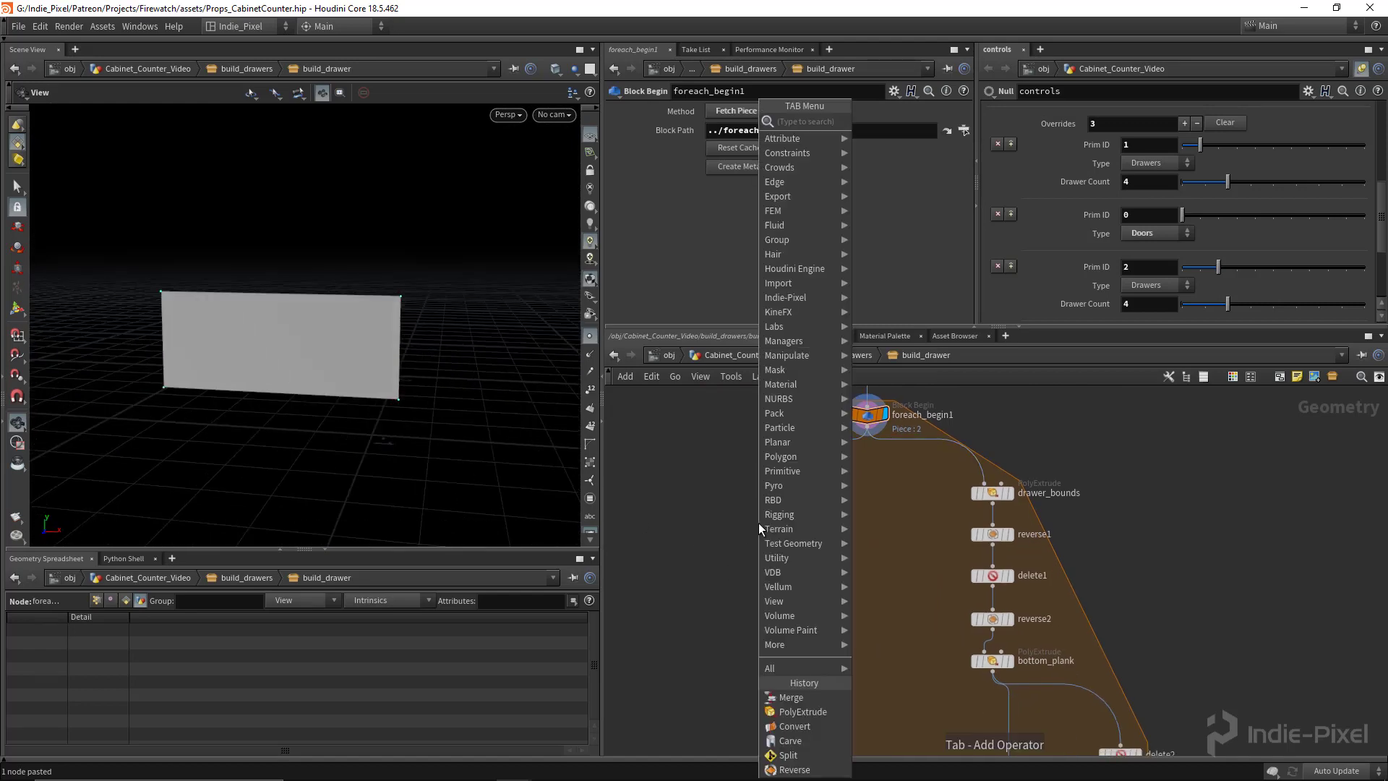
{"action": "key", "text": "Escape"}
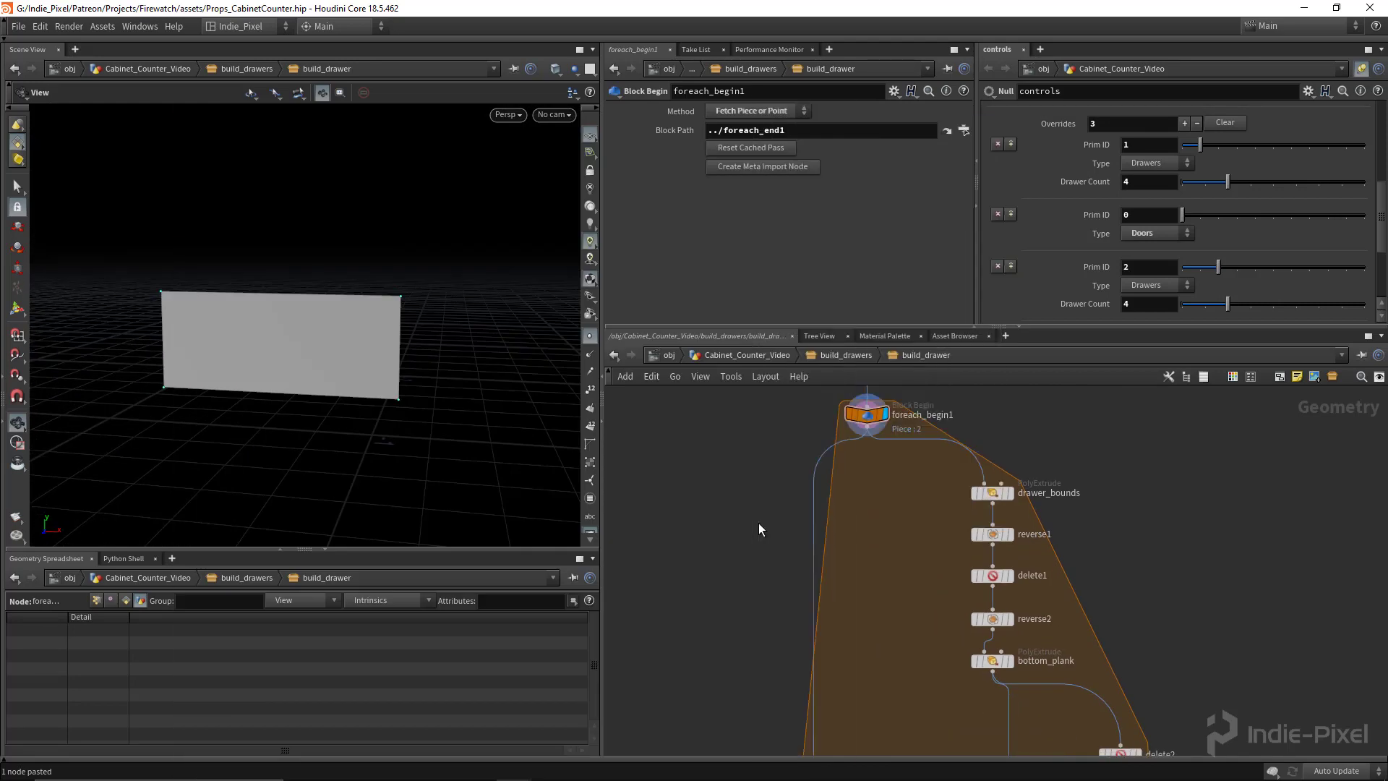
{"action": "key", "text": "Tab"}
{"action": "type", "text": "pol"}
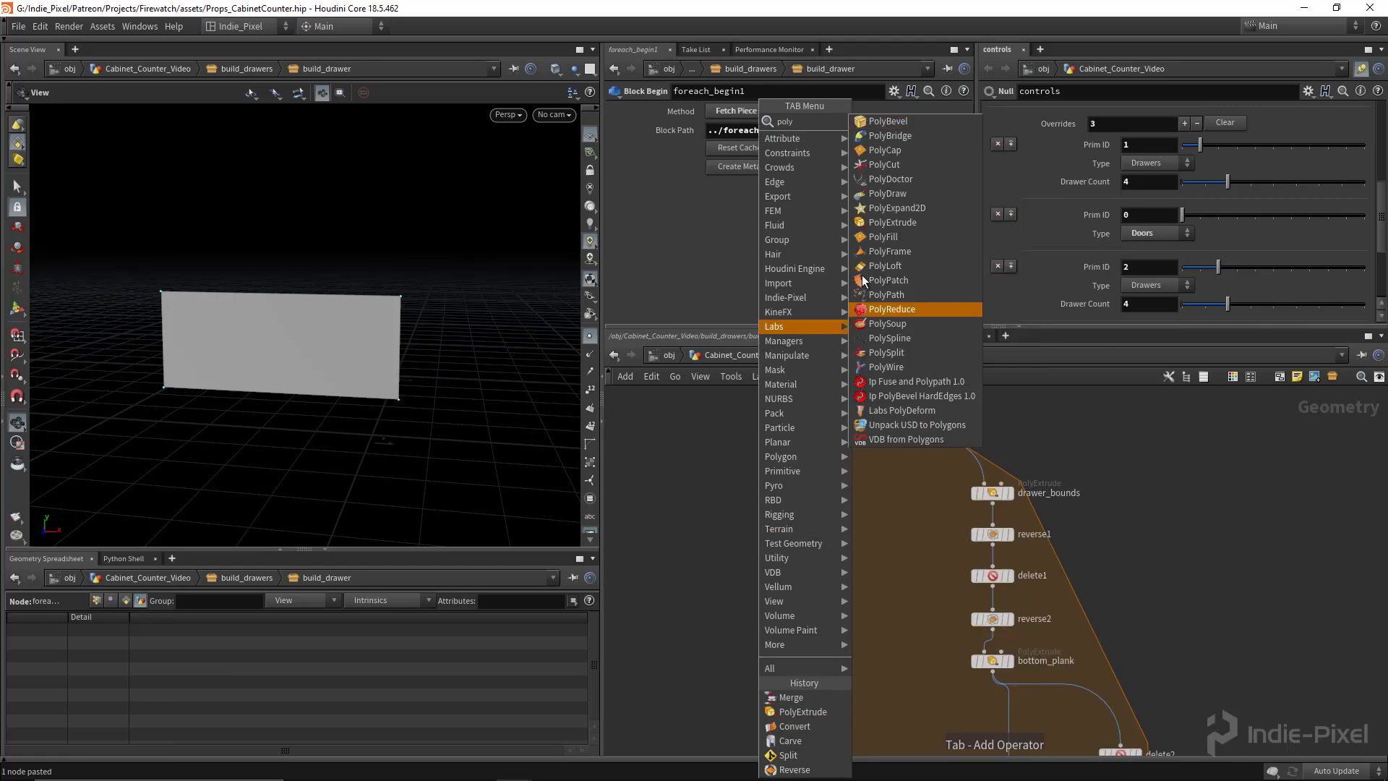
{"action": "left_click", "coordinate": [893, 222]}
{"action": "left_click", "coordinate": [751, 549]}
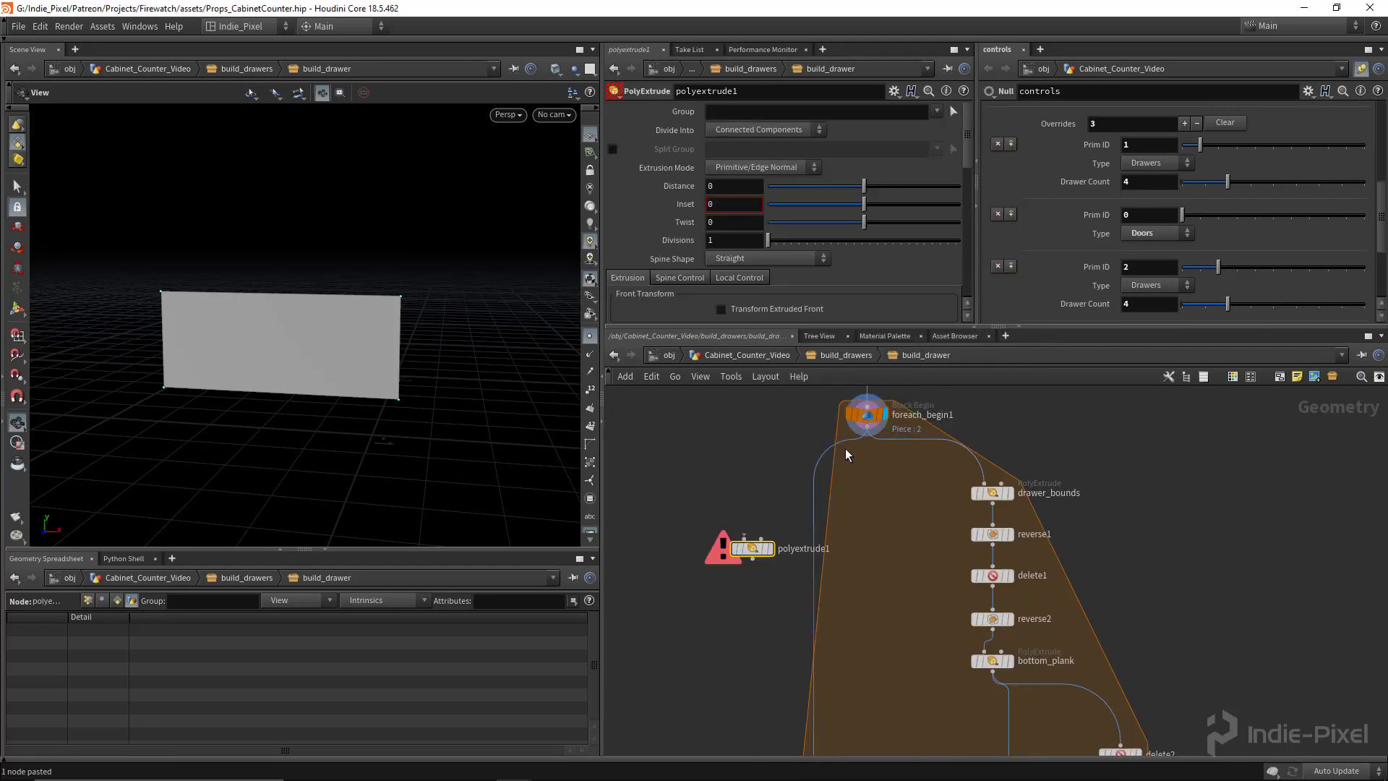
{"action": "left_click_drag", "start_coordinate": [866, 427], "coordinate": [751, 539]}
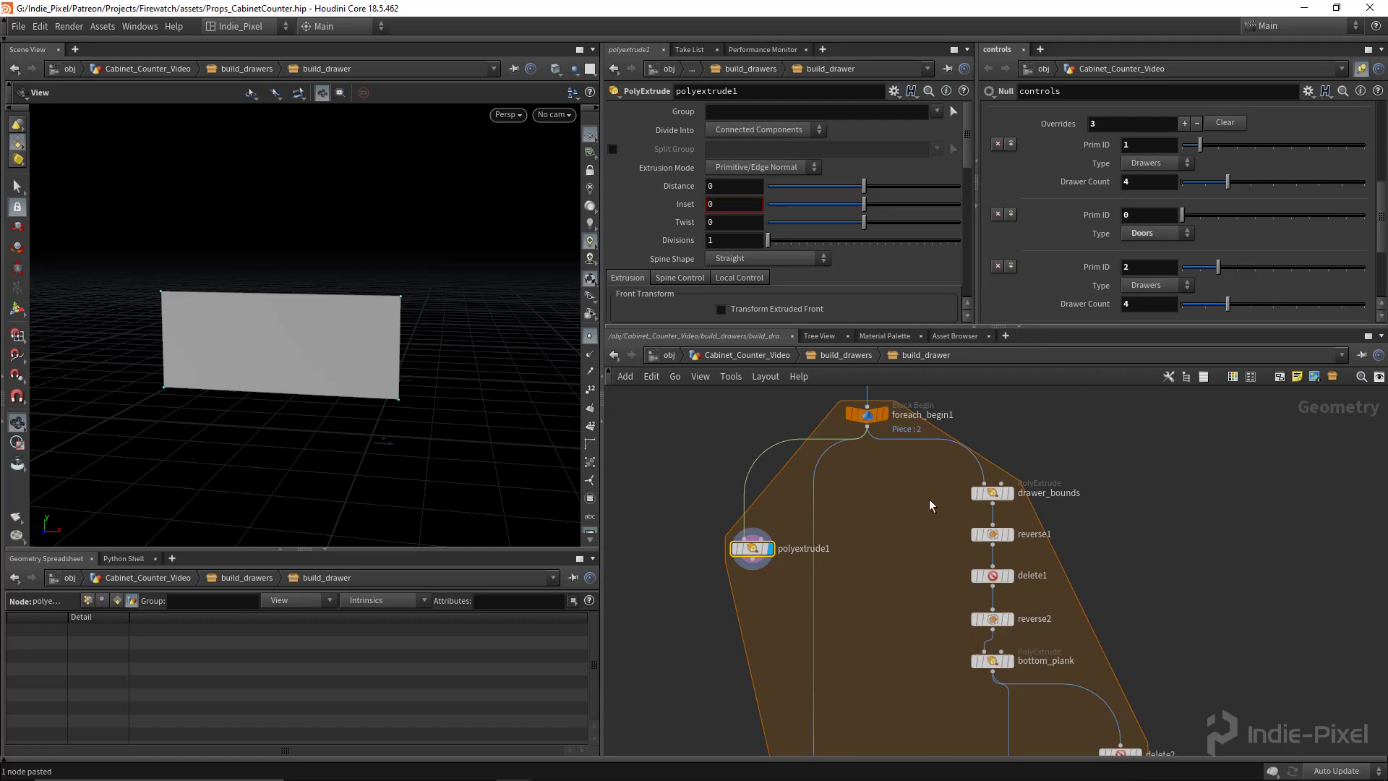
- Link polyextrude1's Distance to bottom_plank's Distance with a relative reference
{"action": "left_click_drag", "start_coordinate": [989, 509], "coordinate": [990, 509]}
{"action": "left_click_drag", "start_coordinate": [977, 671], "coordinate": [980, 674]}
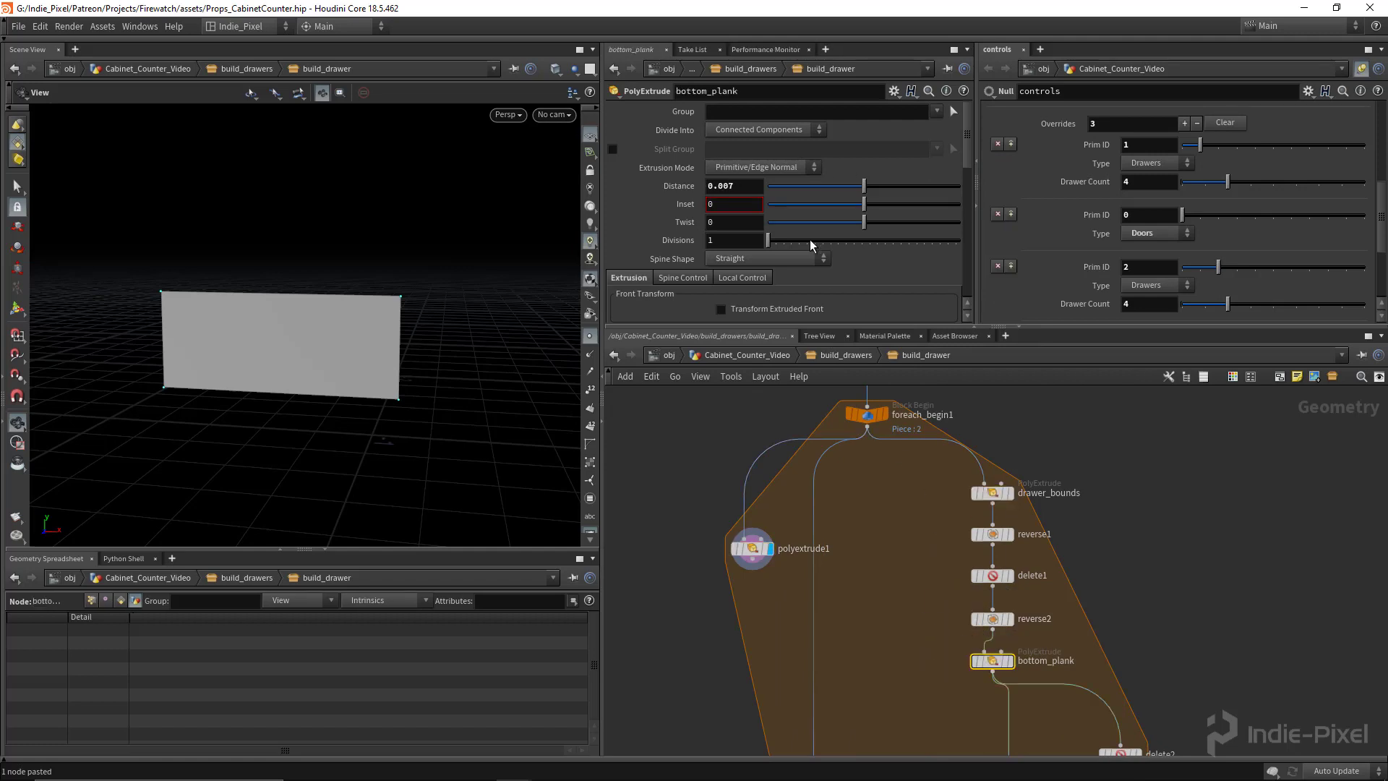
{"action": "right_click", "coordinate": [737, 185]}
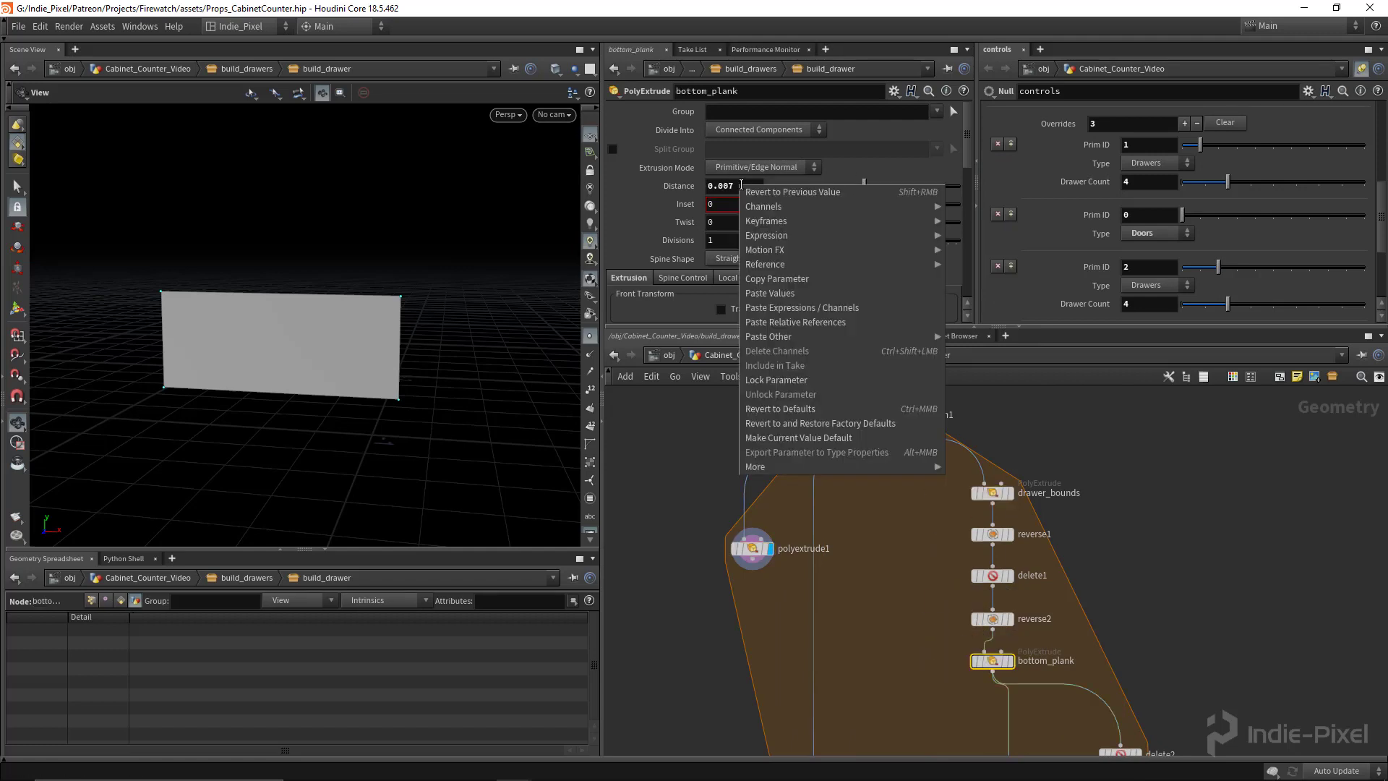
{"action": "left_click", "coordinate": [795, 289]}
{"action": "left_click", "coordinate": [752, 553]}
{"action": "right_click", "coordinate": [740, 186]}
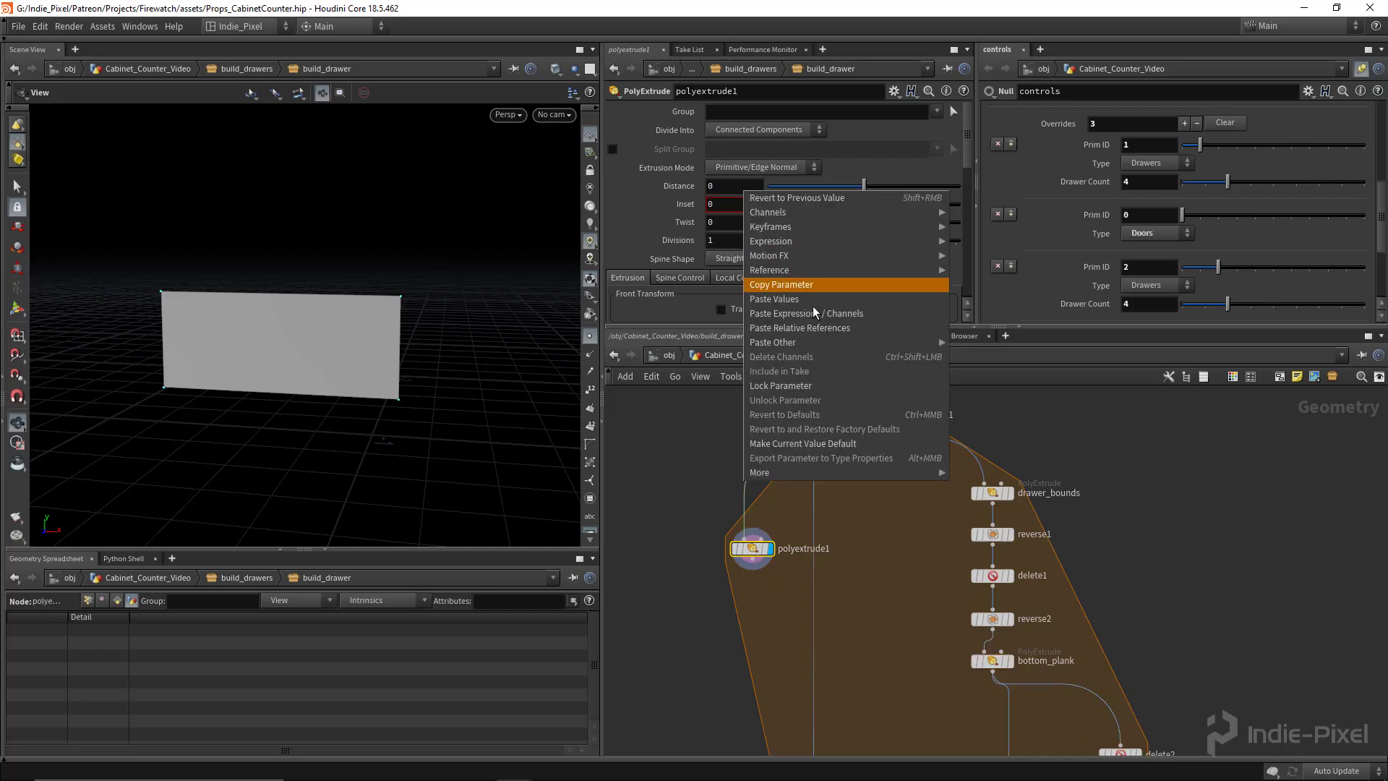
{"action": "left_click", "coordinate": [817, 327]}
- Enable Output Back on polyextrude1 so the drawer's front panel is closed
{"action": "left_click_drag", "start_coordinate": [499, 262], "coordinate": [436, 322]}
{"action": "scroll", "coordinate": [852, 238], "scroll_direction": "down", "scroll_amount": 5}
{"action": "scroll", "coordinate": [804, 635], "scroll_direction": "down", "scroll_amount": 3}
- Move foreach_end1 and output0 down below the drawer branches, placing foreach_end1 slightly closer to merge2
{"action": "middle_click_drag", "start_coordinate": [803, 635], "coordinate": [771, 476]}
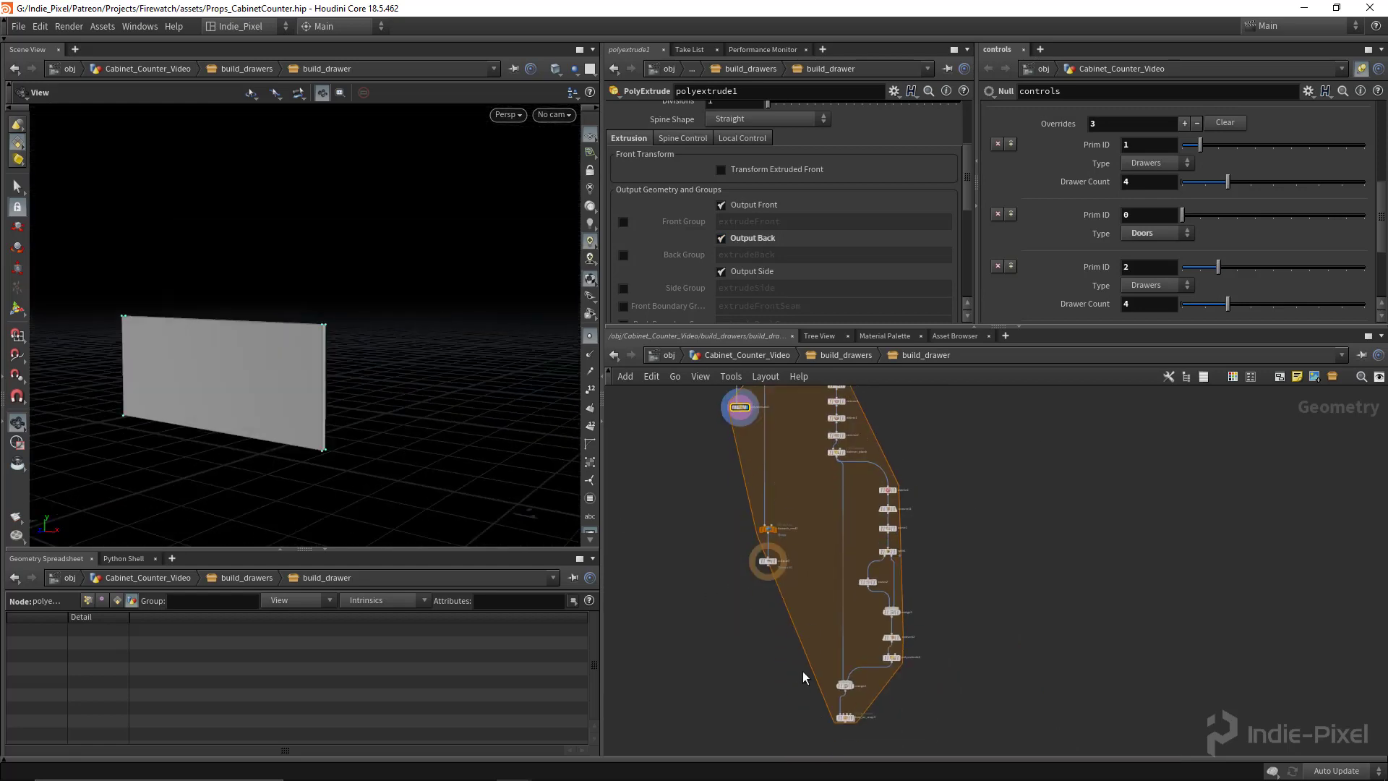
{"action": "left_click_drag", "start_coordinate": [726, 627], "coordinate": [783, 493]}
{"action": "left_click_drag", "start_coordinate": [770, 547], "coordinate": [775, 755]}
{"action": "middle_click_drag", "start_coordinate": [811, 675], "coordinate": [814, 546]}
{"action": "scroll", "coordinate": [796, 602], "scroll_direction": "up", "scroll_amount": 4}
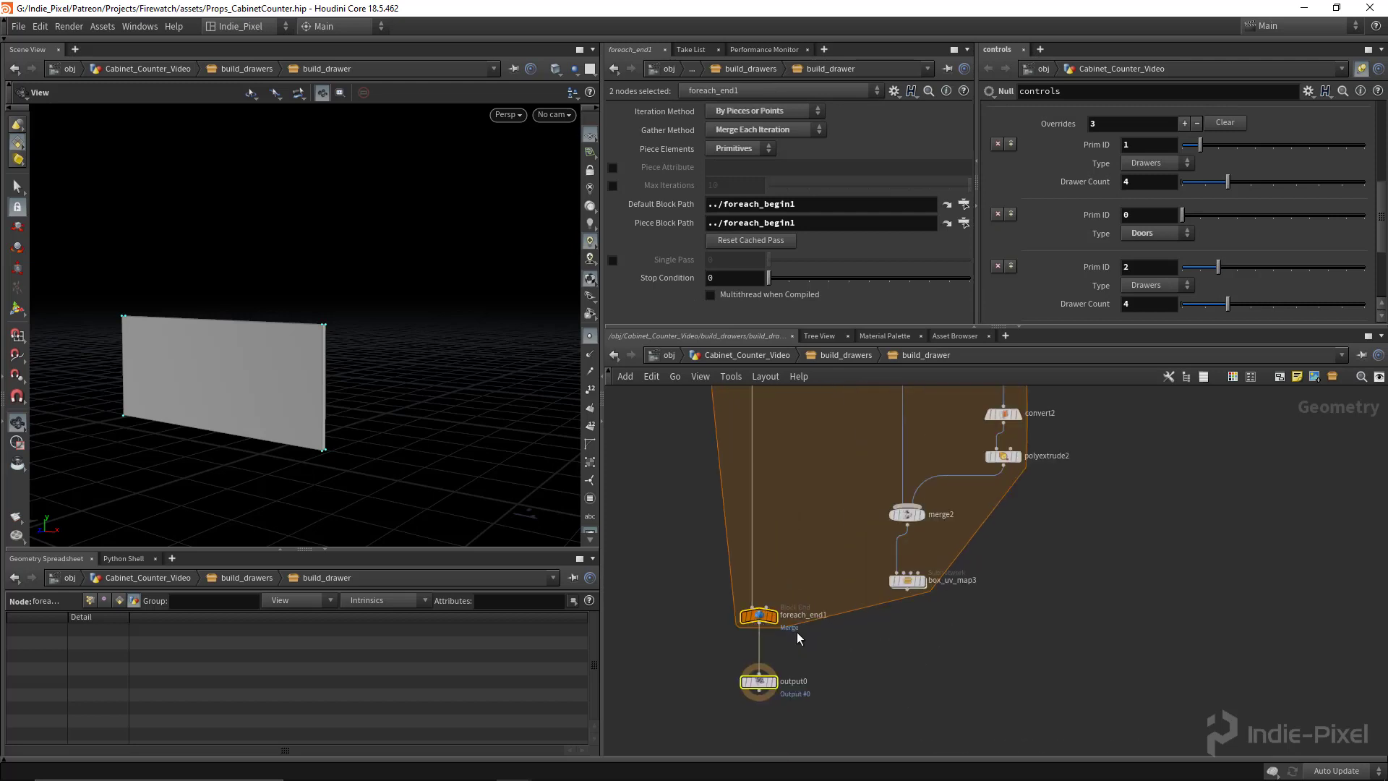
{"action": "left_click", "coordinate": [831, 651]}
{"action": "left_click_drag", "start_coordinate": [761, 614], "coordinate": [760, 594]}
- Wire polyextrude1 into merge2 and move merge2 over above foreach_end1
{"action": "left_click_drag", "start_coordinate": [866, 573], "coordinate": [1013, 652]}
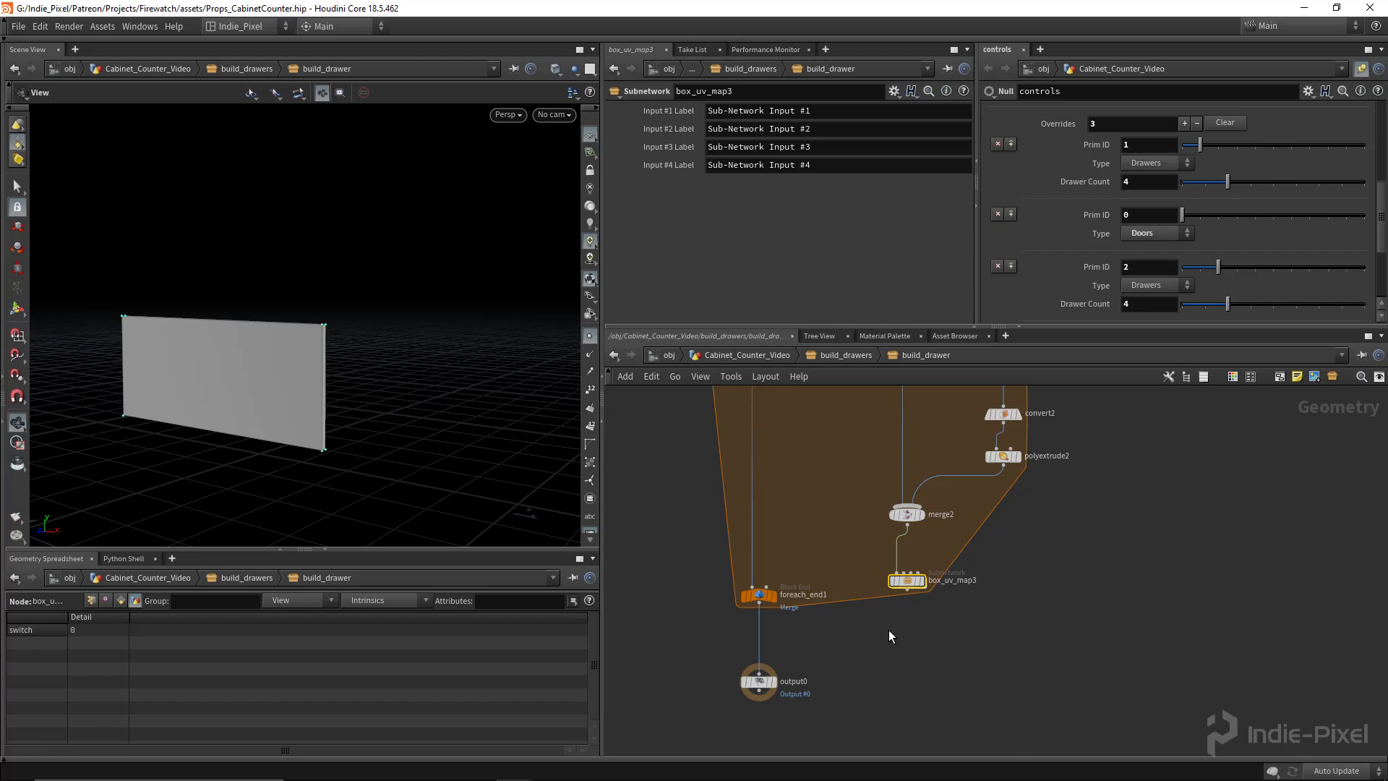
{"action": "scroll", "coordinate": [832, 535], "scroll_direction": "down", "scroll_amount": 4}
{"action": "middle_click_drag", "start_coordinate": [801, 438], "coordinate": [819, 659]}
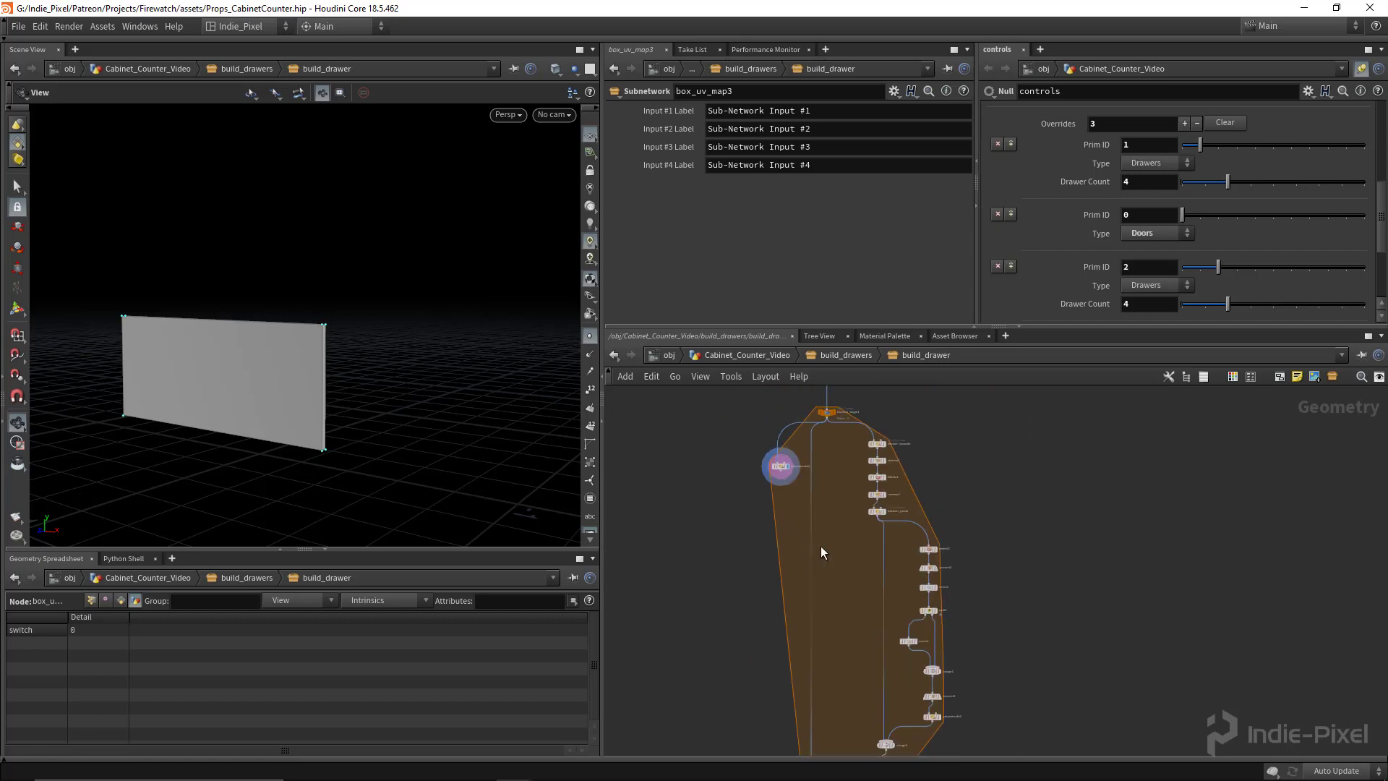
{"action": "left_click", "coordinate": [779, 479]}
{"action": "scroll", "coordinate": [826, 619], "scroll_direction": "up", "scroll_amount": 4}
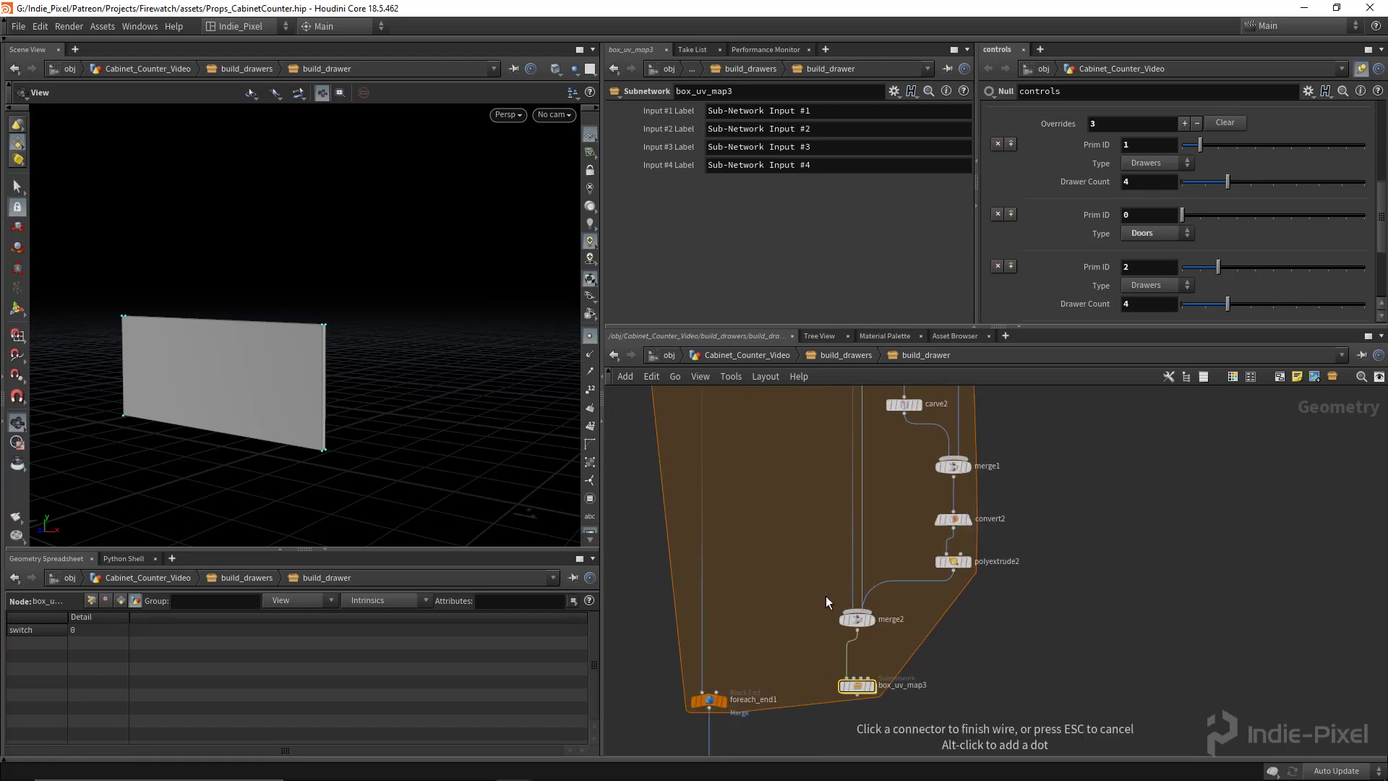
{"action": "left_click_drag", "start_coordinate": [842, 621], "coordinate": [748, 597]}
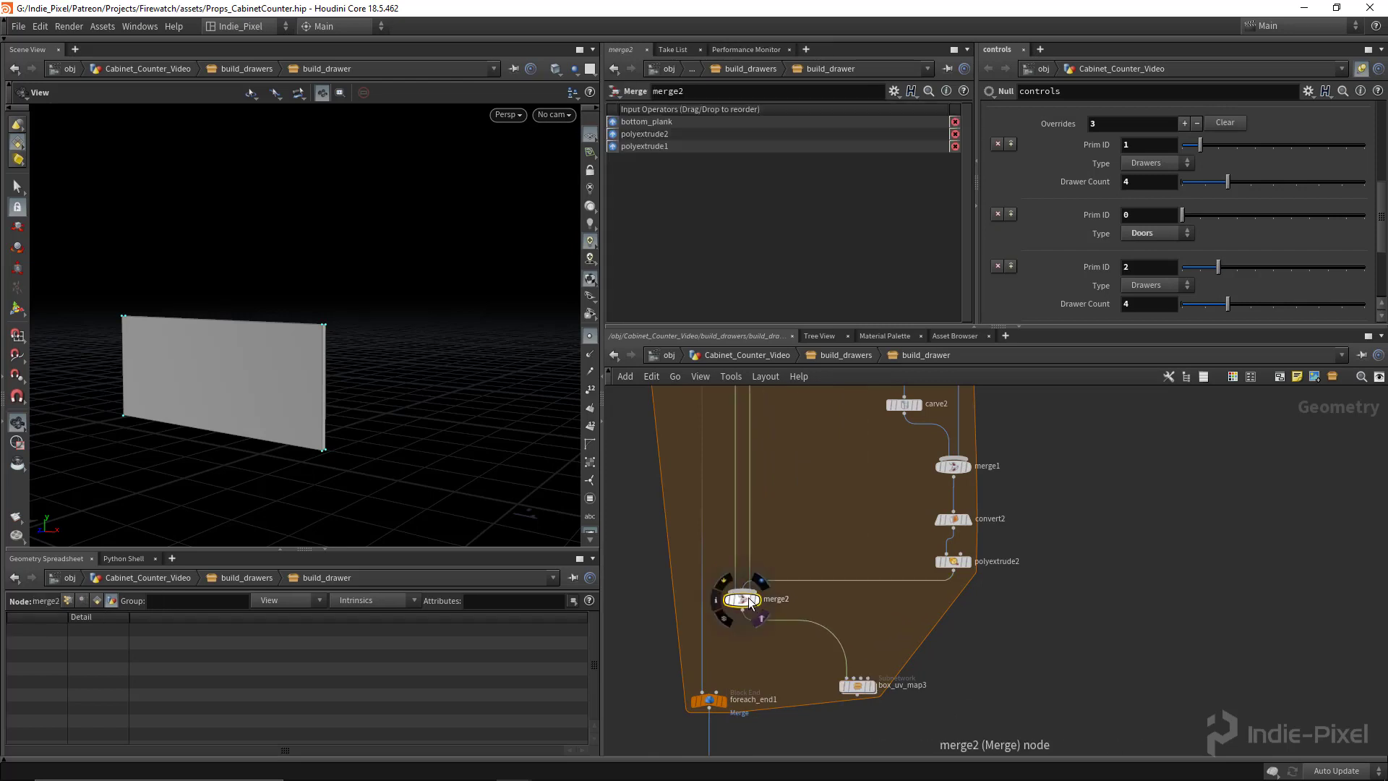
- Reorder merge2's inputs so polyextrude1 comes first, ahead of bottom_plank
{"action": "scroll", "coordinate": [748, 597], "scroll_direction": "up", "scroll_amount": 3}
{"action": "scroll", "coordinate": [934, 595], "scroll_direction": "down", "scroll_amount": 3}
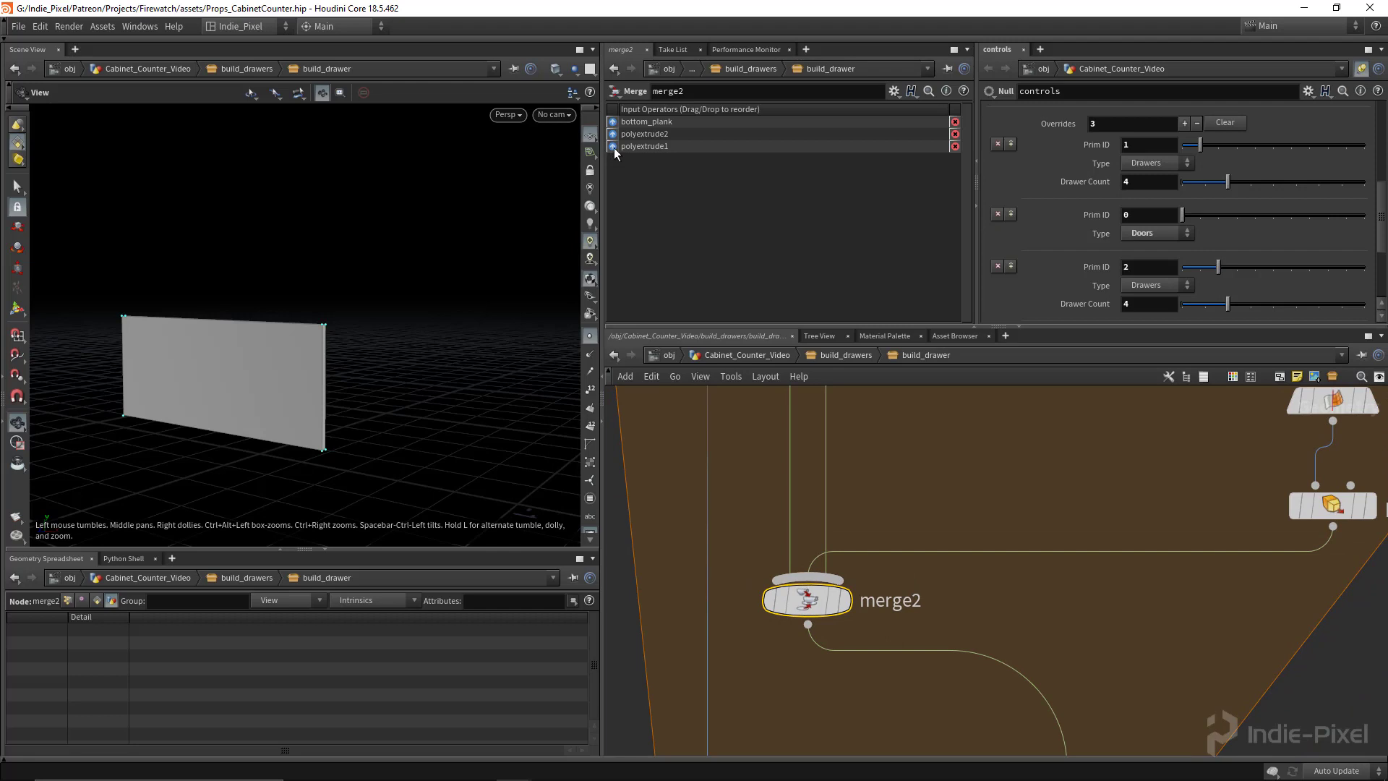
{"action": "left_click_drag", "start_coordinate": [613, 148], "coordinate": [615, 128]}
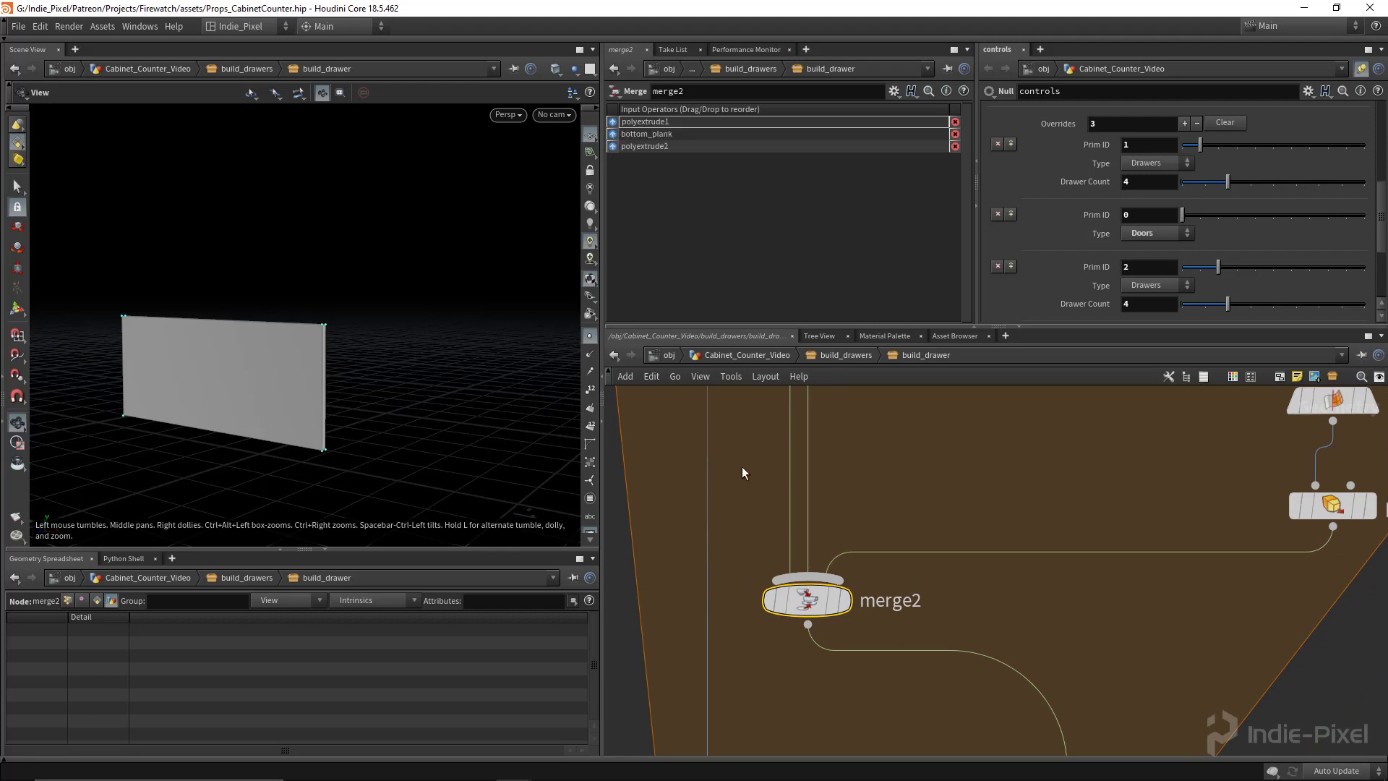
- Place box_uv_map3 directly below merge2 and display its output
{"action": "scroll", "coordinate": [790, 575], "scroll_direction": "down", "scroll_amount": 6}
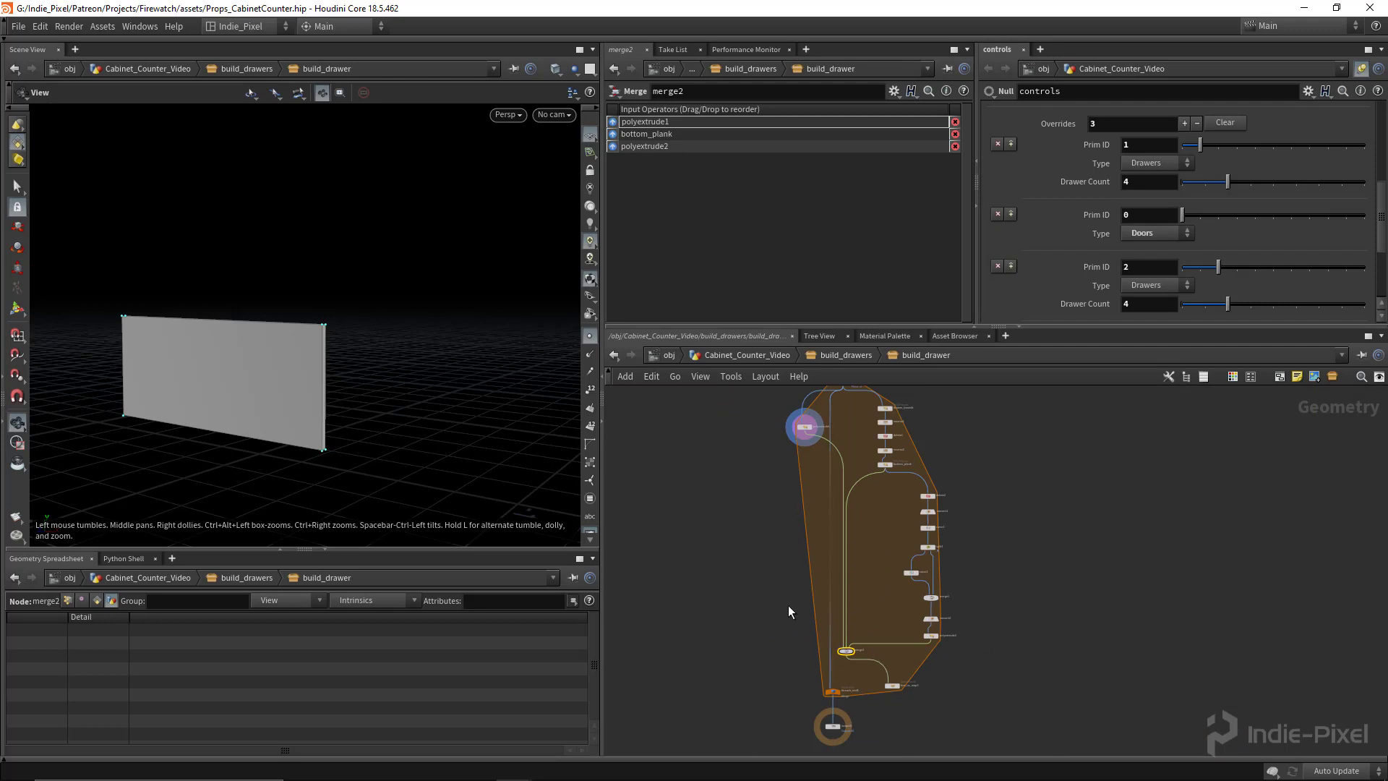
{"action": "scroll", "coordinate": [790, 611], "scroll_direction": "up", "scroll_amount": 5}
{"action": "left_click_drag", "start_coordinate": [1001, 712], "coordinate": [844, 564]}
{"action": "left_click", "coordinate": [858, 566]}
{"action": "scroll", "coordinate": [328, 345], "scroll_direction": "down", "scroll_amount": 3}
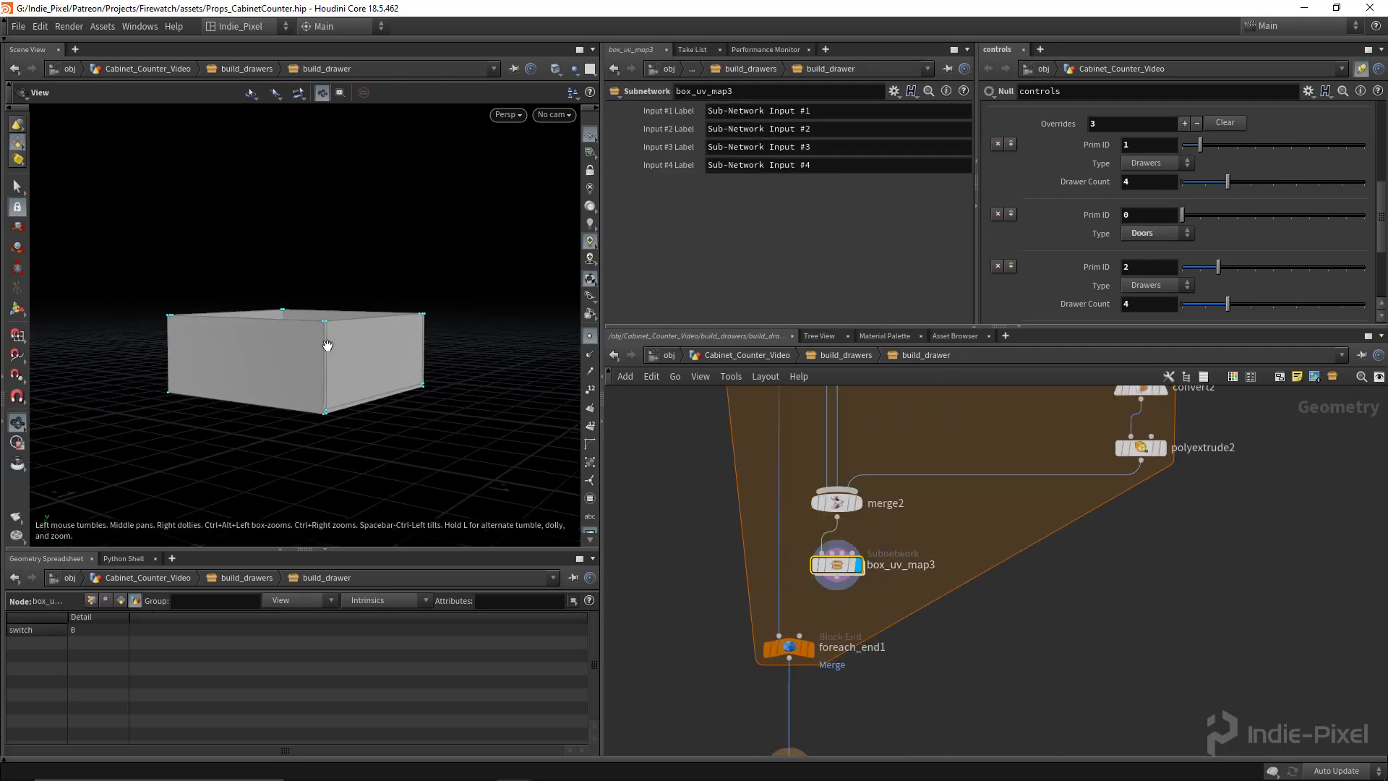
- Examine the complete drawer and its UV layout, and return to the perspective view
{"action": "left_click_drag", "start_coordinate": [327, 346], "coordinate": [303, 388]}
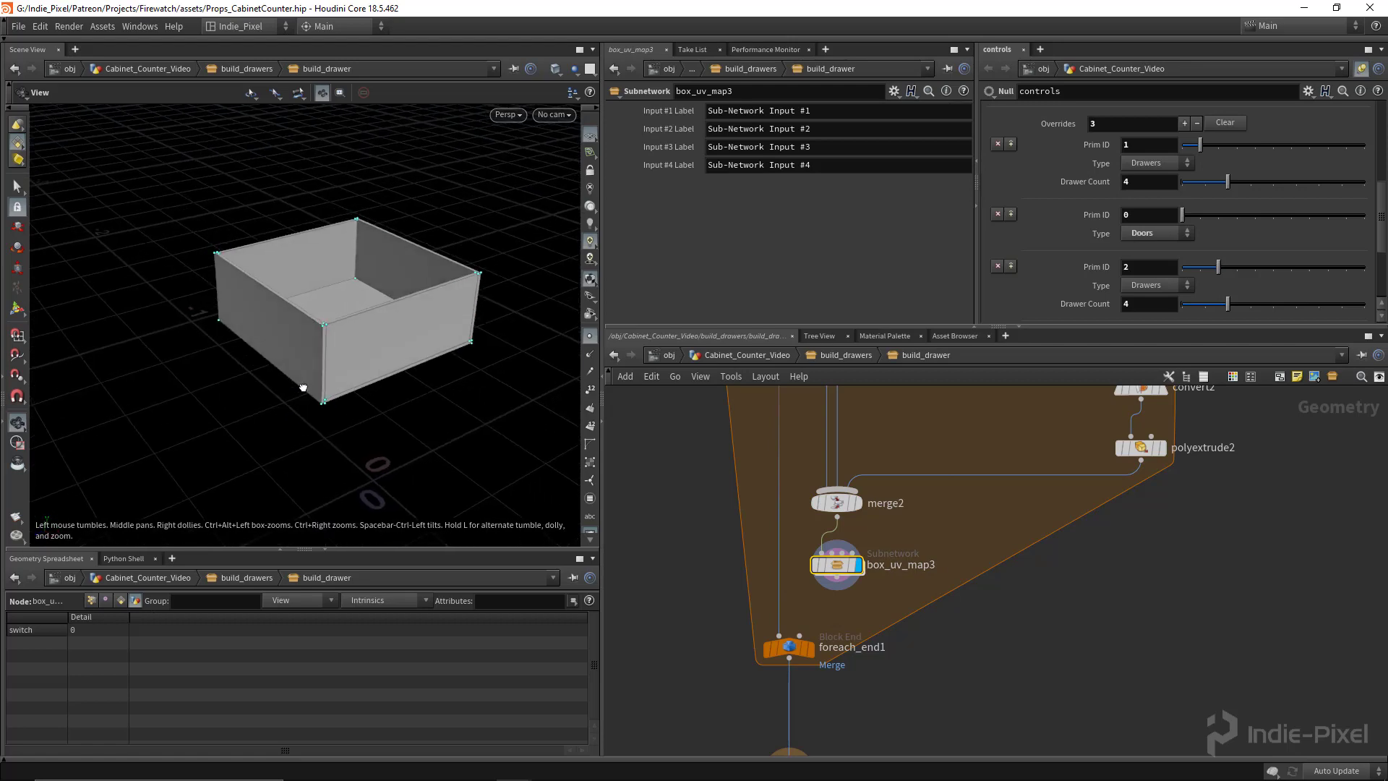
{"action": "key", "text": "space+5"}
{"action": "scroll", "coordinate": [350, 381], "scroll_direction": "down", "scroll_amount": 6}
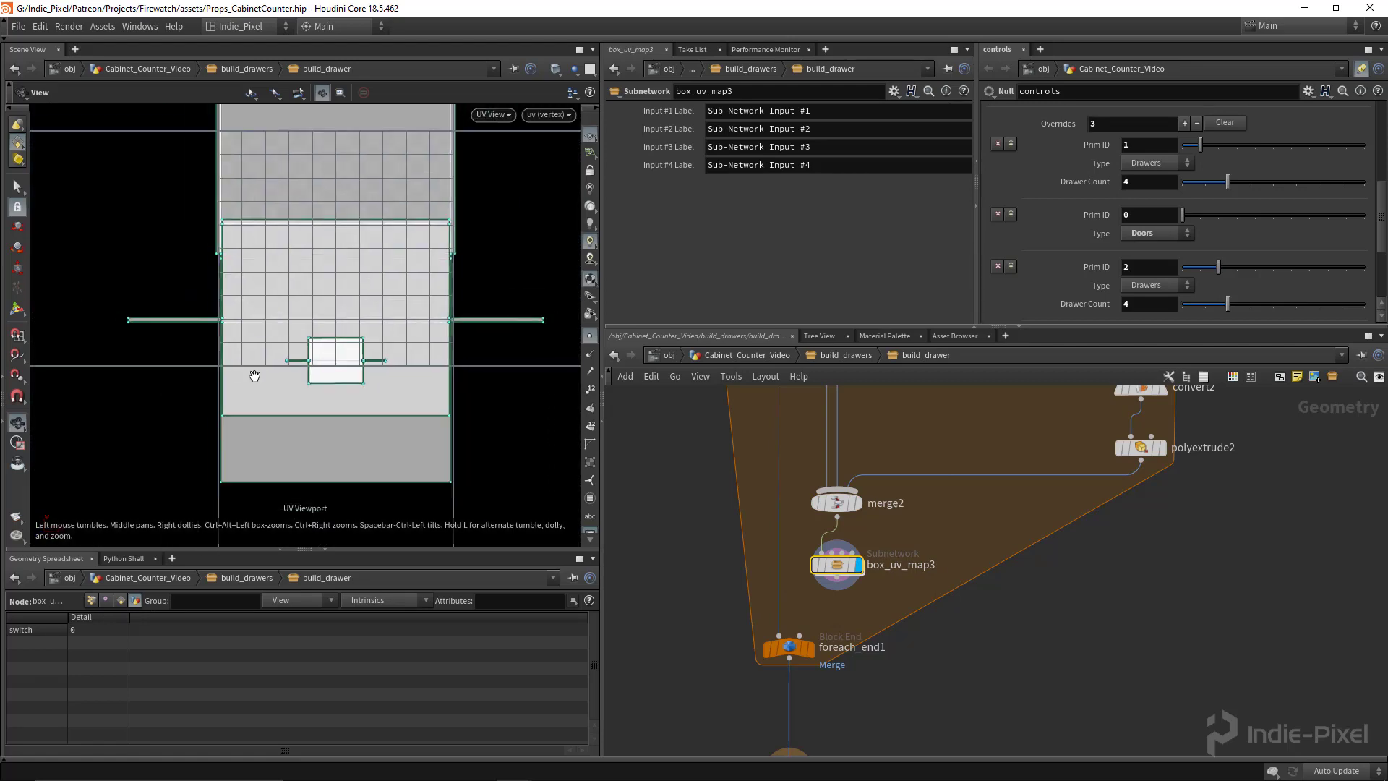
{"action": "scroll", "coordinate": [378, 368], "scroll_direction": "up", "scroll_amount": 4}
{"action": "key", "text": "space+1"}
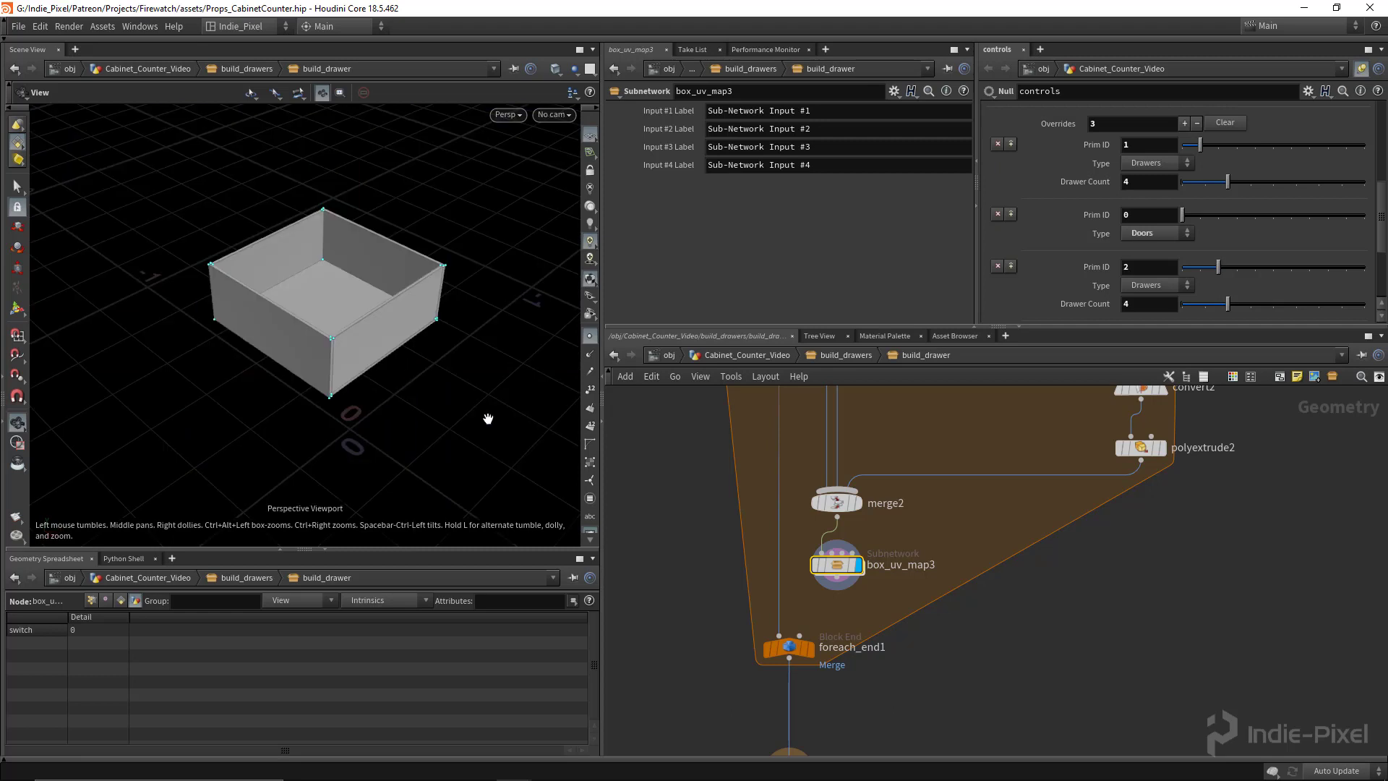
- Inspect the assembled drawer up close and switch to the reference image board with the cabinet counter
{"action": "scroll", "coordinate": [940, 596], "scroll_direction": "down", "scroll_amount": 3}
{"action": "mouse_move", "coordinate": [343, 323]}
{"action": "left_mouse_down"}
{"action": "mouse_move", "coordinate": [334, 338]}
{"action": "mouse_move", "coordinate": [340, 317]}
{"action": "left_mouse_up"}
{"action": "right_click_drag", "start_coordinate": [340, 317], "coordinate": [423, 309]}
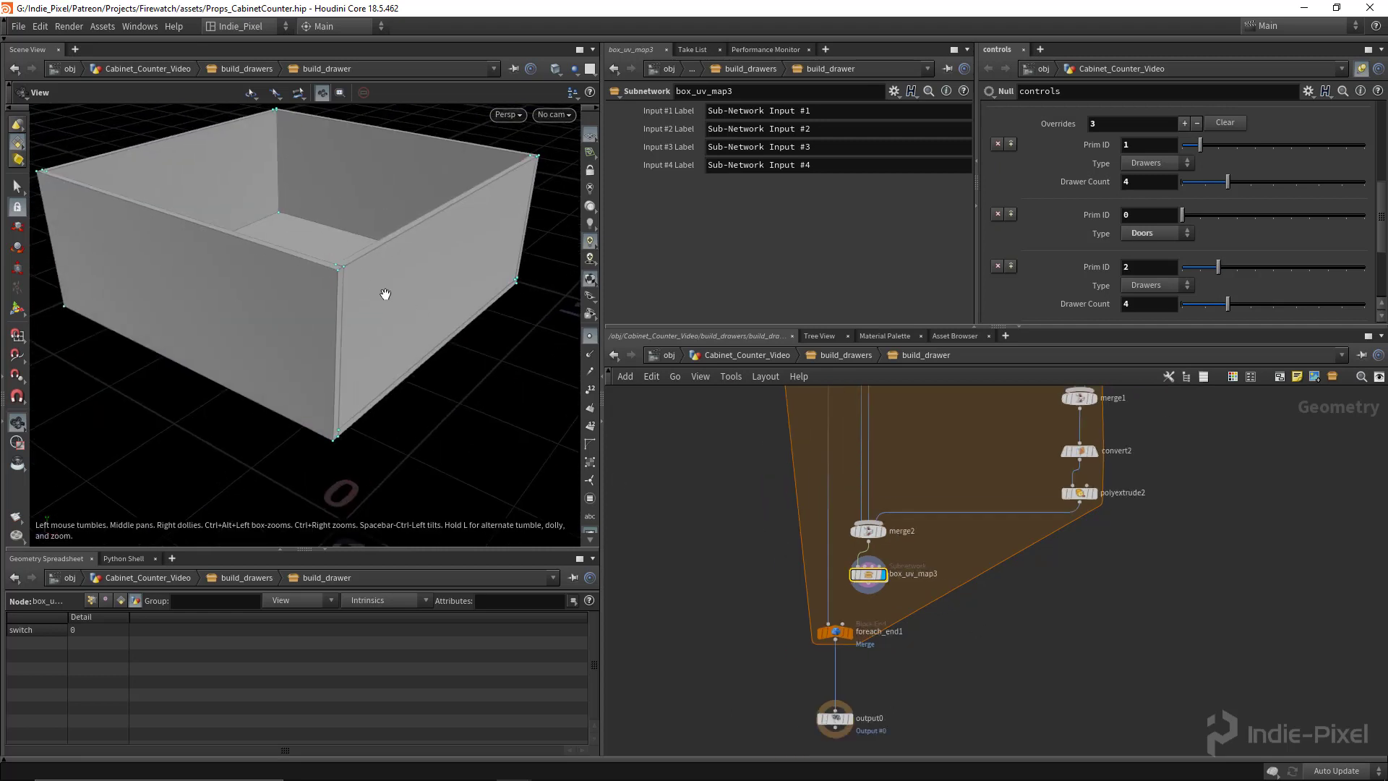
{"action": "left_click", "coordinate": [484, 768]}
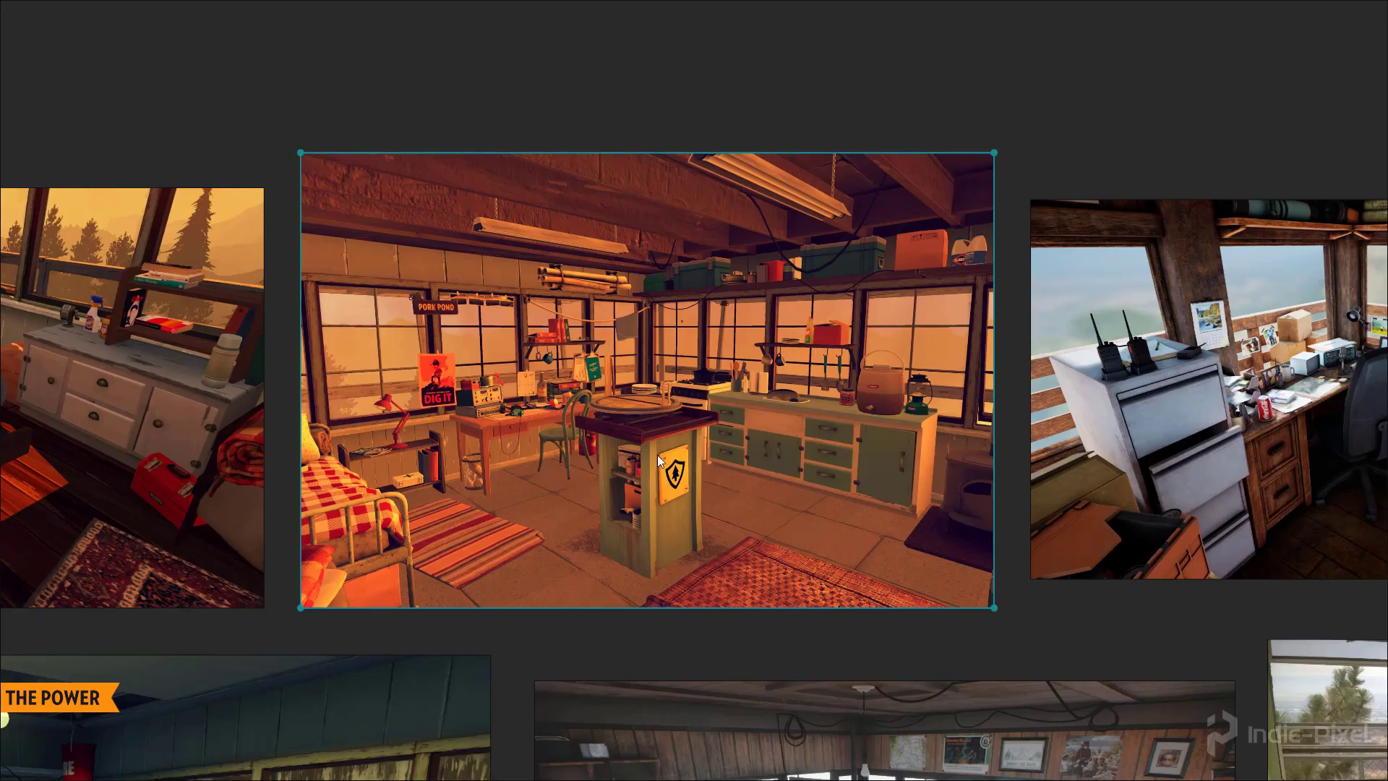
- Examine the drawer fronts and handles in the cabinet counter reference image, and switch back to Houdini
{"action": "scroll", "coordinate": [869, 435], "scroll_direction": "up", "scroll_amount": 10}
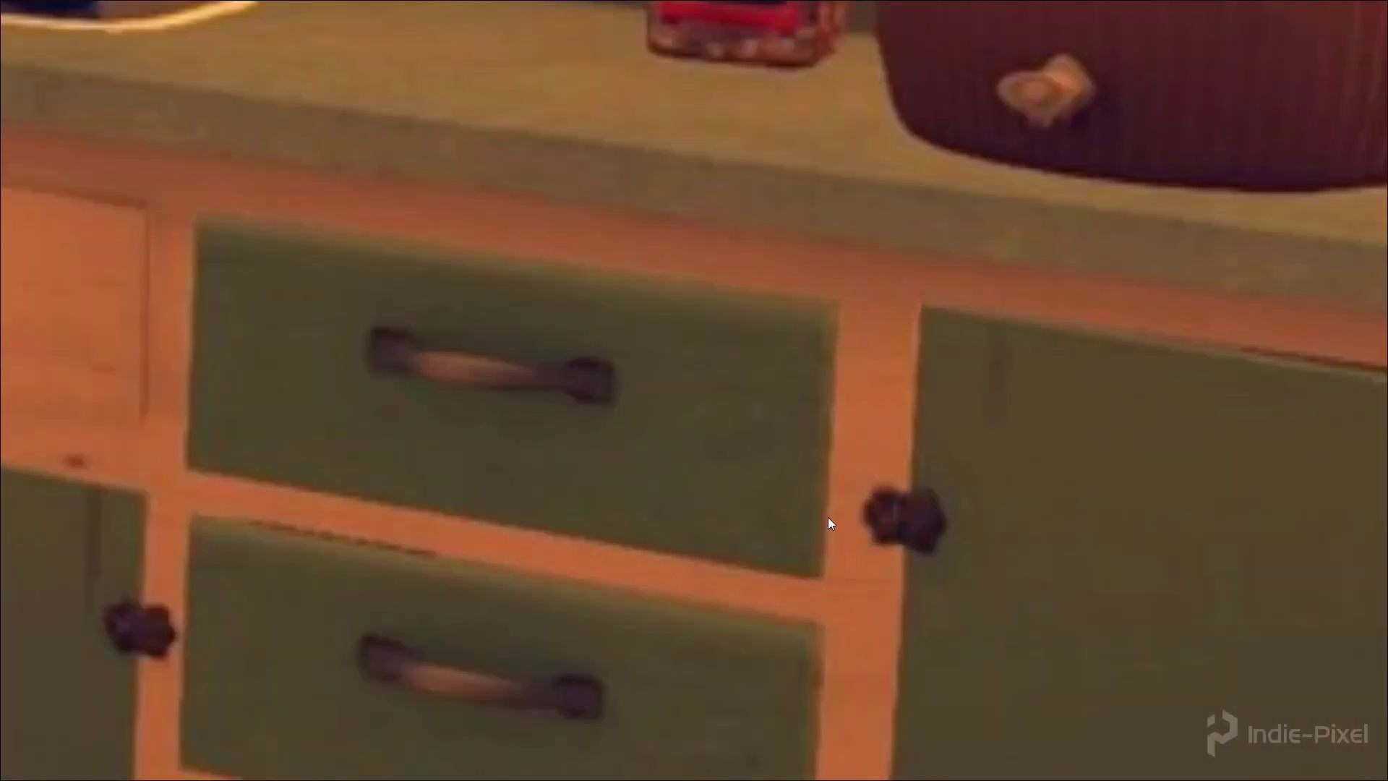
{"action": "scroll", "coordinate": [769, 447], "scroll_direction": "down", "scroll_amount": 10}
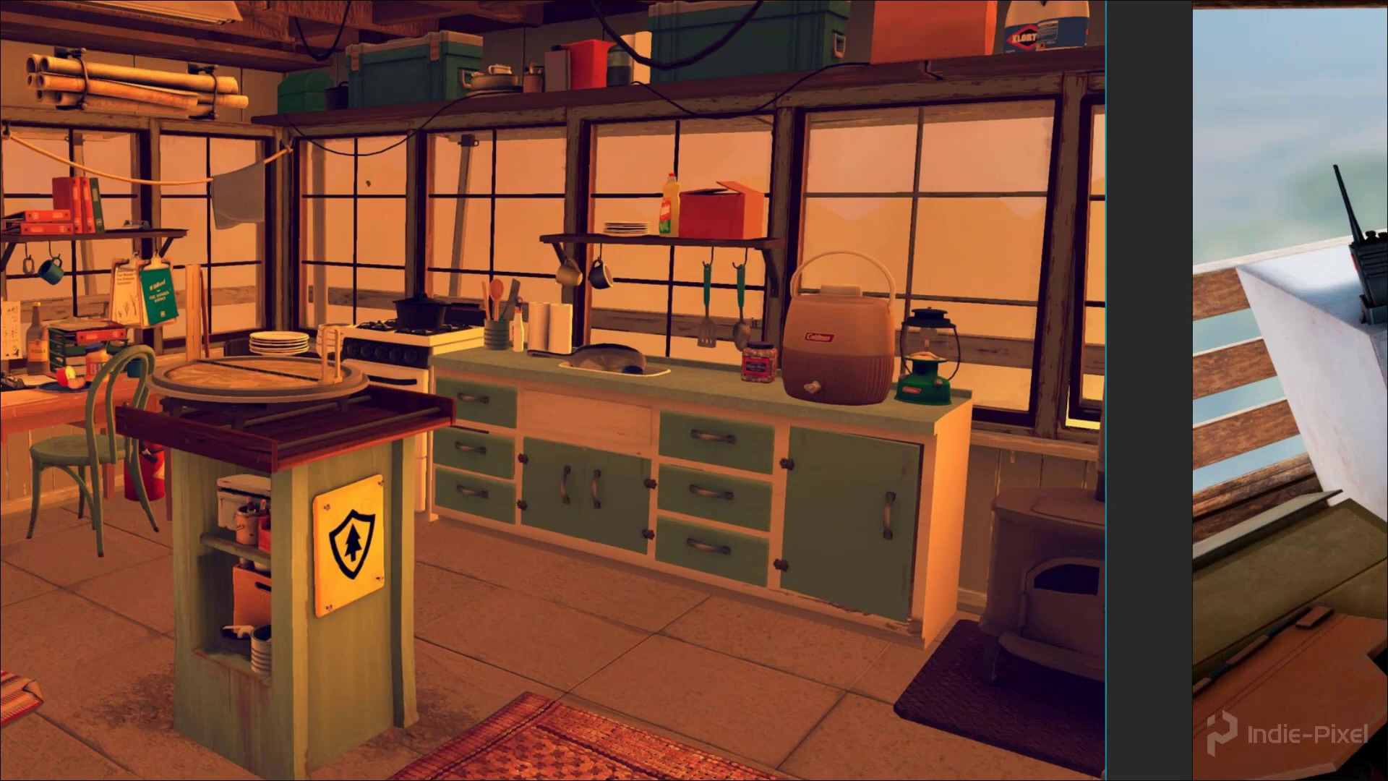
{"action": "key", "text": "alt+Tab"}
- Display the output of polyextrude1, the drawer's front panel, near the top of the for-each loop
{"action": "scroll", "coordinate": [767, 462], "scroll_direction": "down", "scroll_amount": 5}
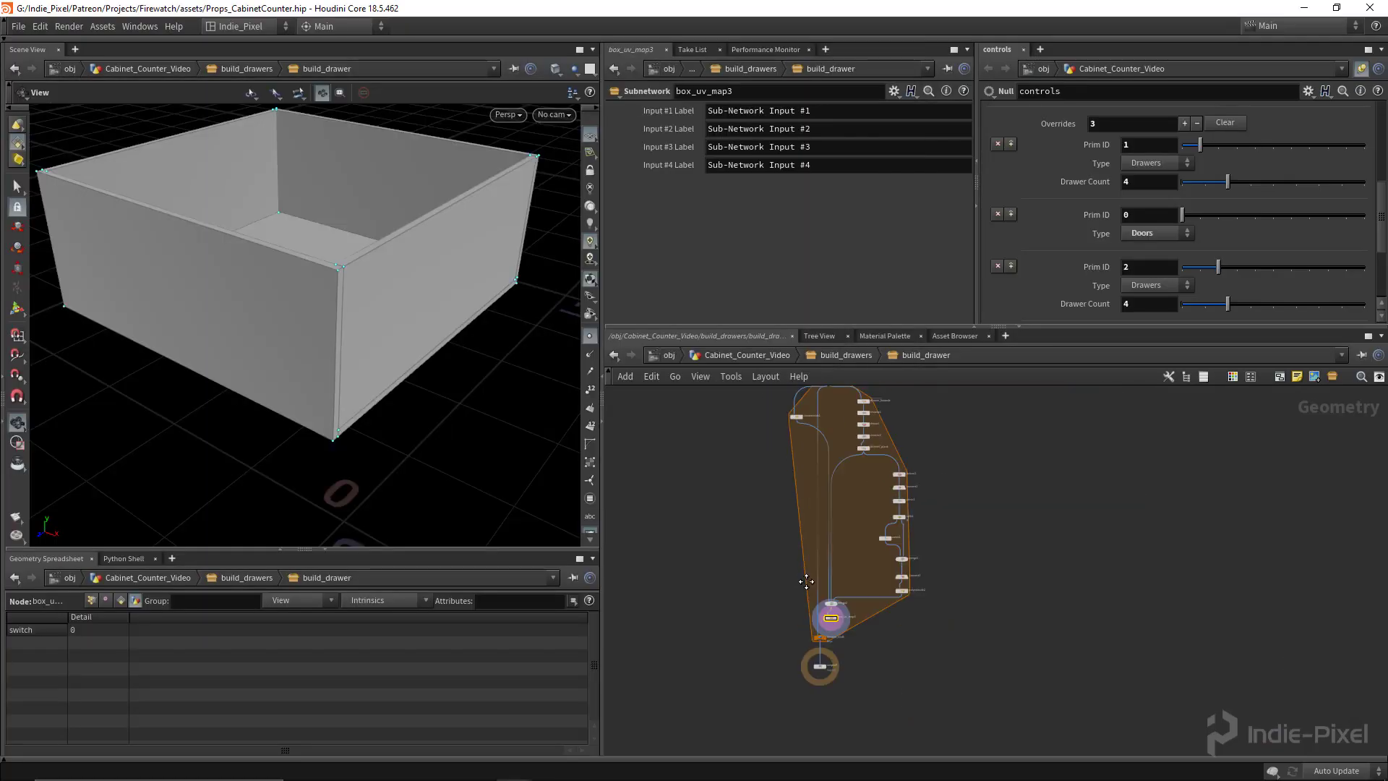
{"action": "scroll", "coordinate": [831, 550], "scroll_direction": "up", "scroll_amount": 5}
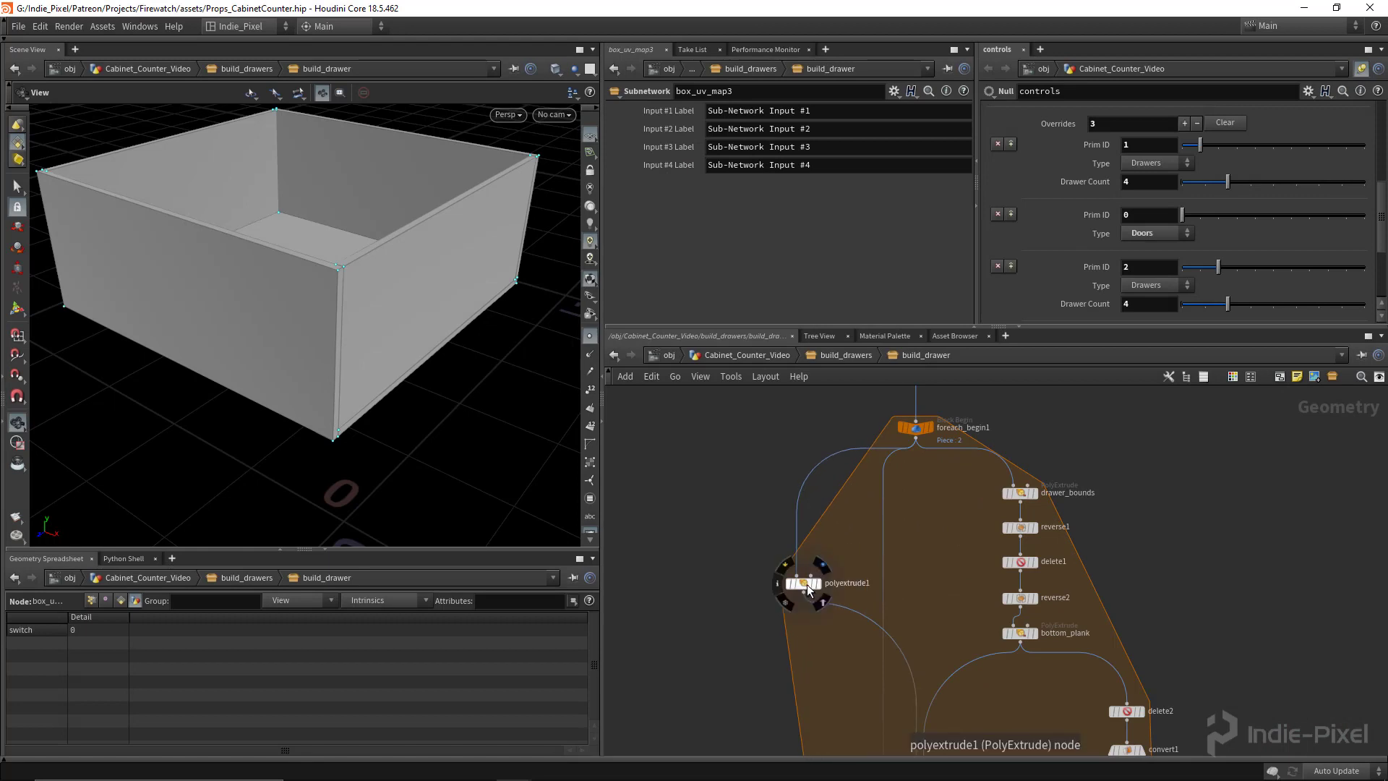
{"action": "scroll", "coordinate": [807, 584], "scroll_direction": "up", "scroll_amount": 3}
{"action": "left_click", "coordinate": [833, 598]}
{"action": "scroll", "coordinate": [801, 513], "scroll_direction": "up", "scroll_amount": 1}
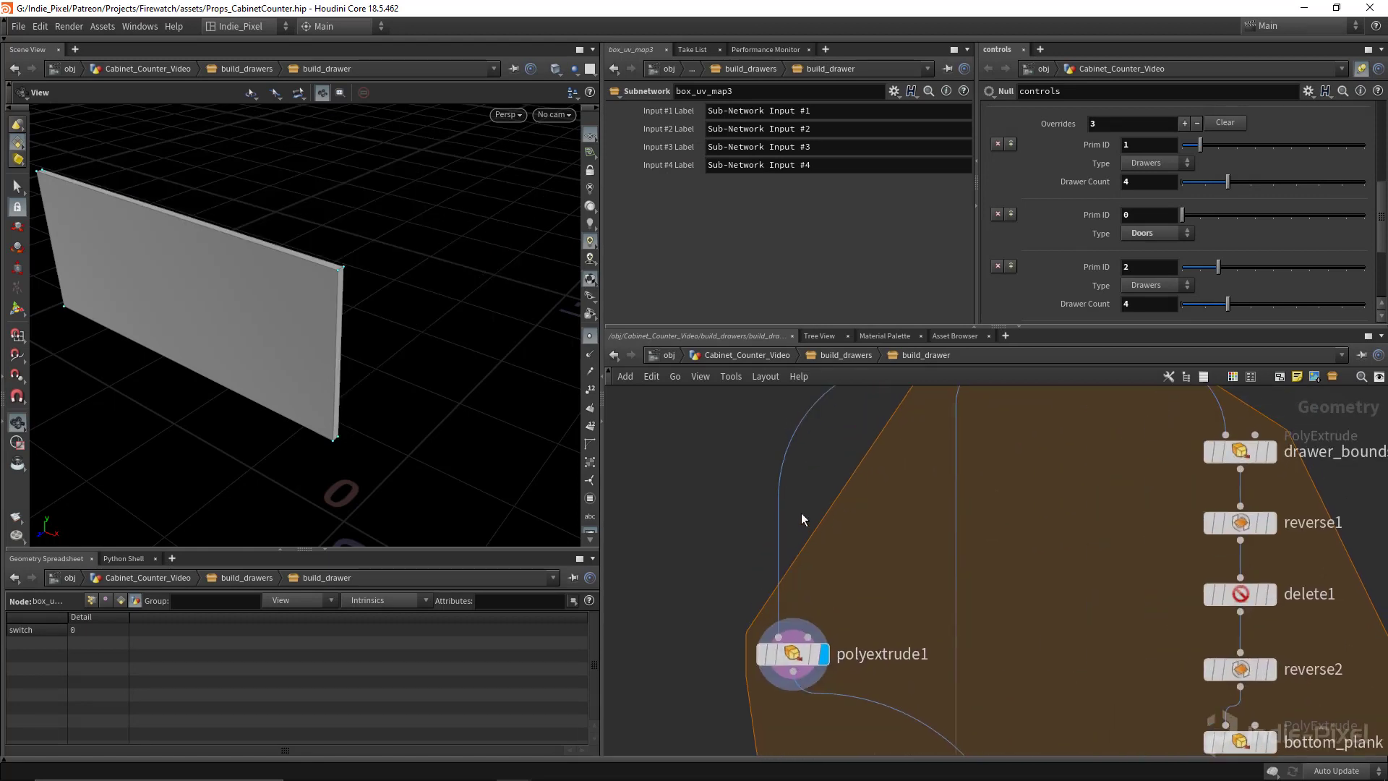
- Insert a new PolyExtrude node on the wire directly above polyextrude1 and display its output
{"action": "key", "text": "Tab"}
{"action": "key", "text": "Escape"}
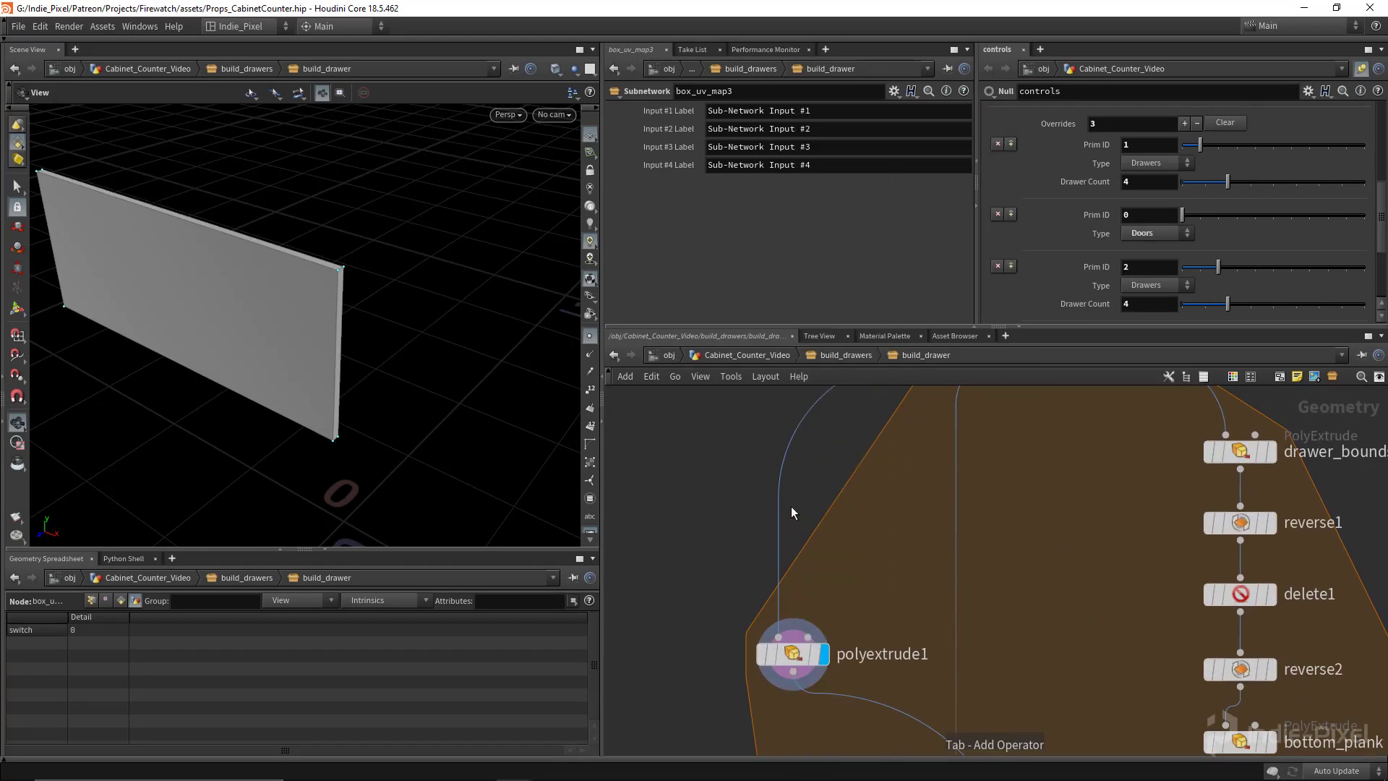
{"action": "key", "text": "Tab"}
{"action": "left_click", "coordinate": [837, 698]}
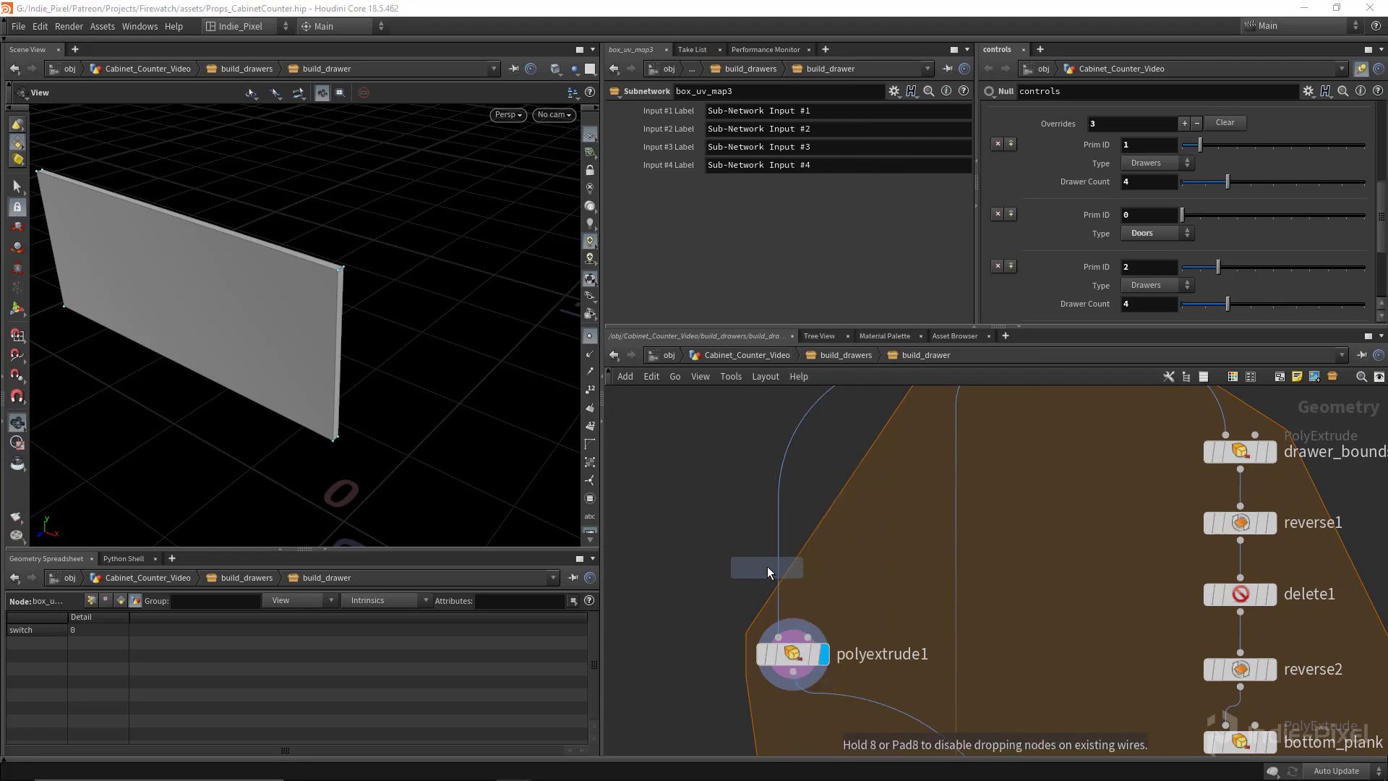
{"action": "left_click", "coordinate": [792, 566]}
{"action": "left_click", "coordinate": [824, 564]}
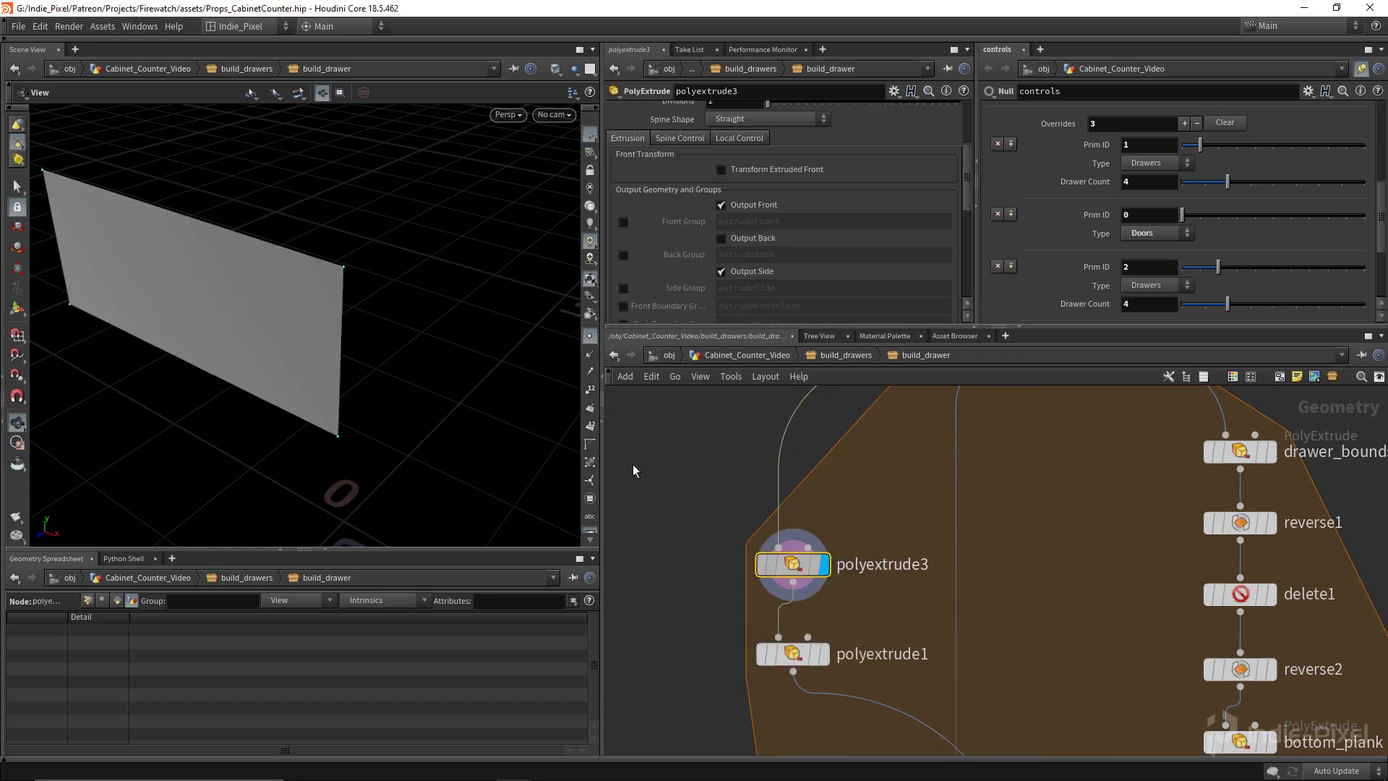
- Give polyextrude3 a small negative inset to enlarge the front face, and turn off Output Side
{"action": "scroll", "coordinate": [766, 214], "scroll_direction": "up", "scroll_amount": 4}
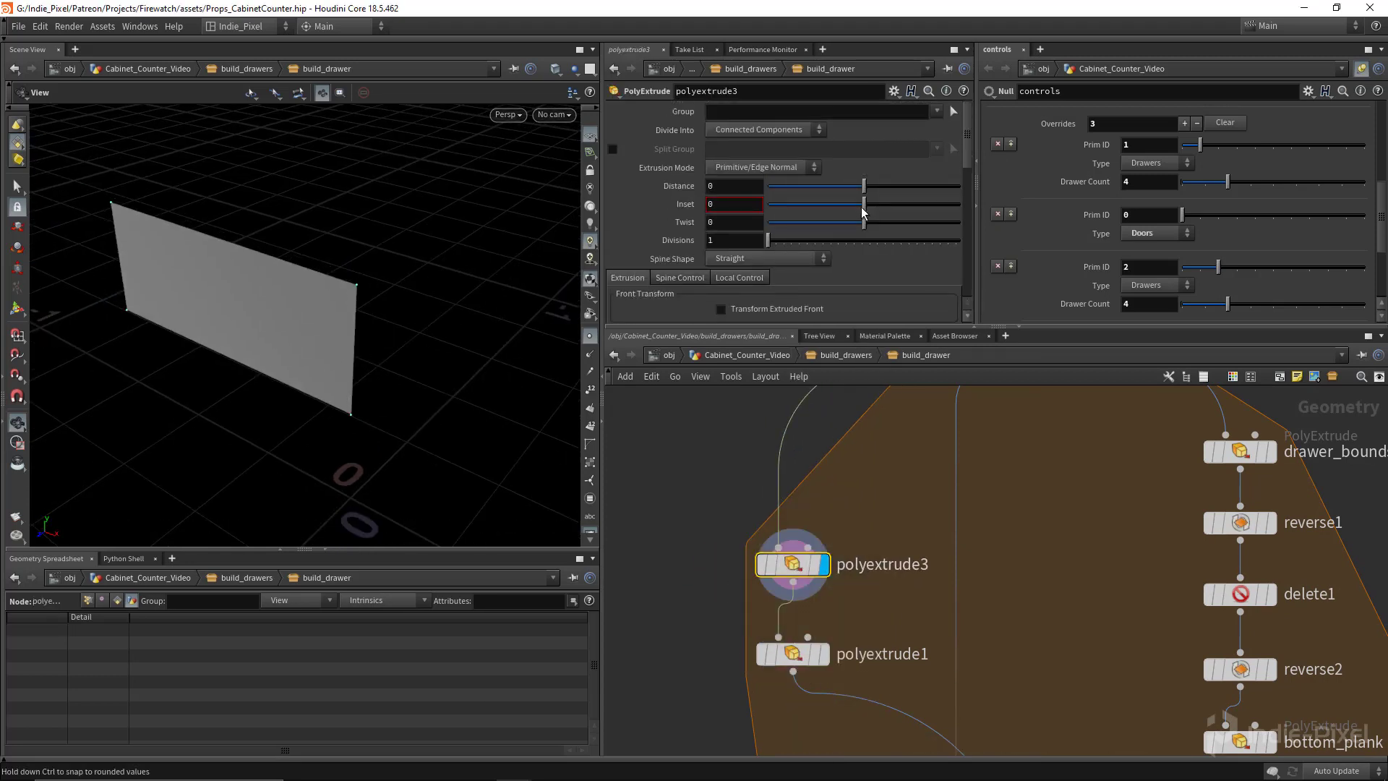
{"action": "left_click_drag", "start_coordinate": [865, 211], "coordinate": [864, 213]}
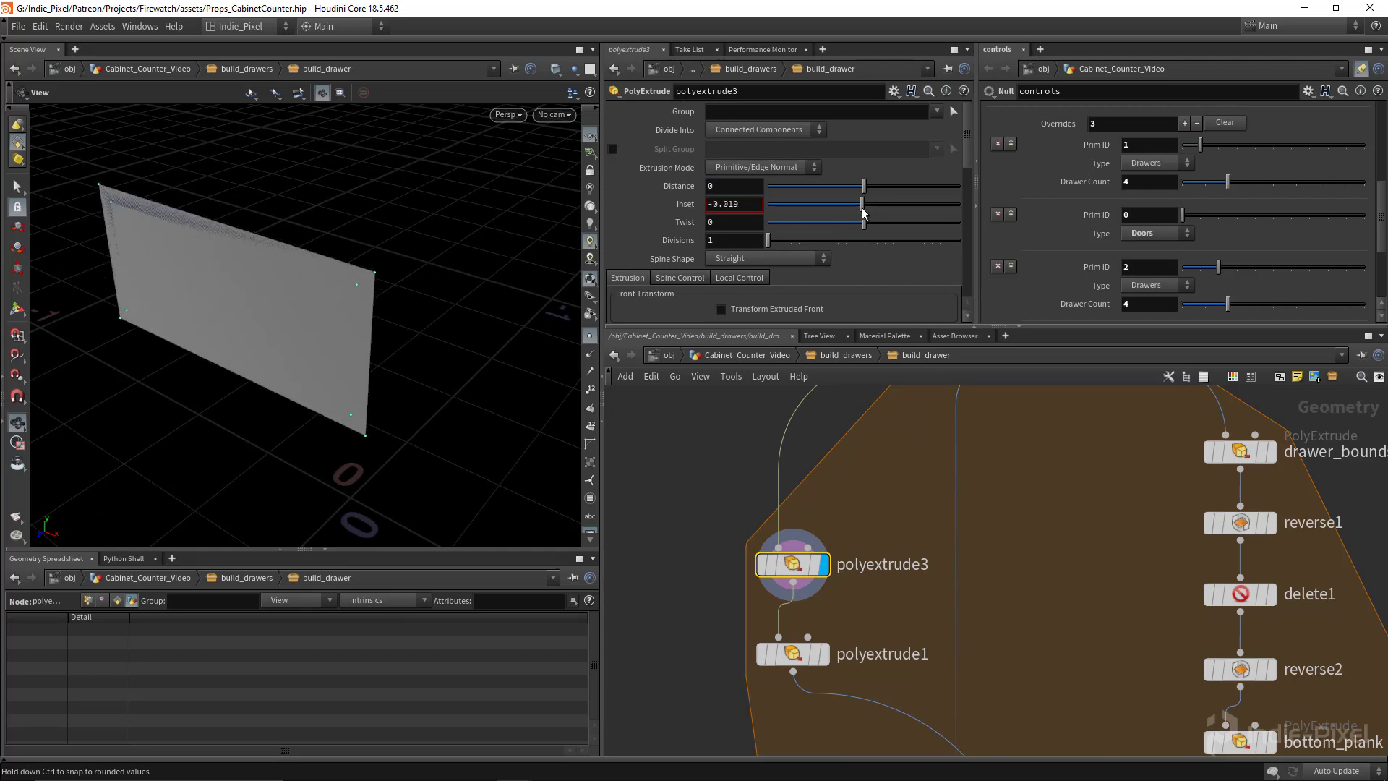
{"action": "middle_click_drag", "start_coordinate": [721, 204], "coordinate": [782, 258]}
{"action": "scroll", "coordinate": [779, 217], "scroll_direction": "down", "scroll_amount": 5}
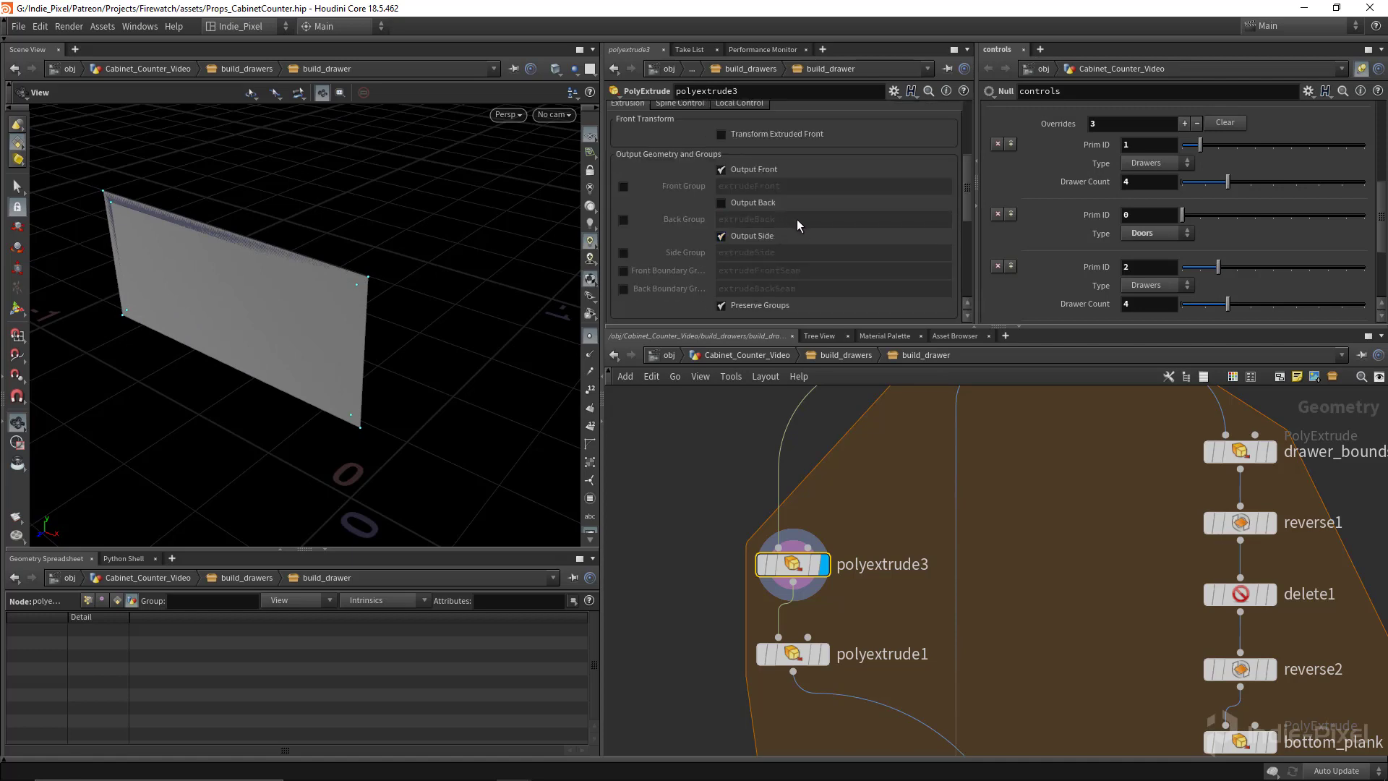
{"action": "left_click", "coordinate": [761, 238]}
{"action": "left_click_drag", "start_coordinate": [328, 329], "coordinate": [283, 303]}
- Display box_uv_map3's output and examine how the enlarged front sits on the complete drawer
{"action": "middle_click_drag", "start_coordinate": [853, 628], "coordinate": [855, 572]}
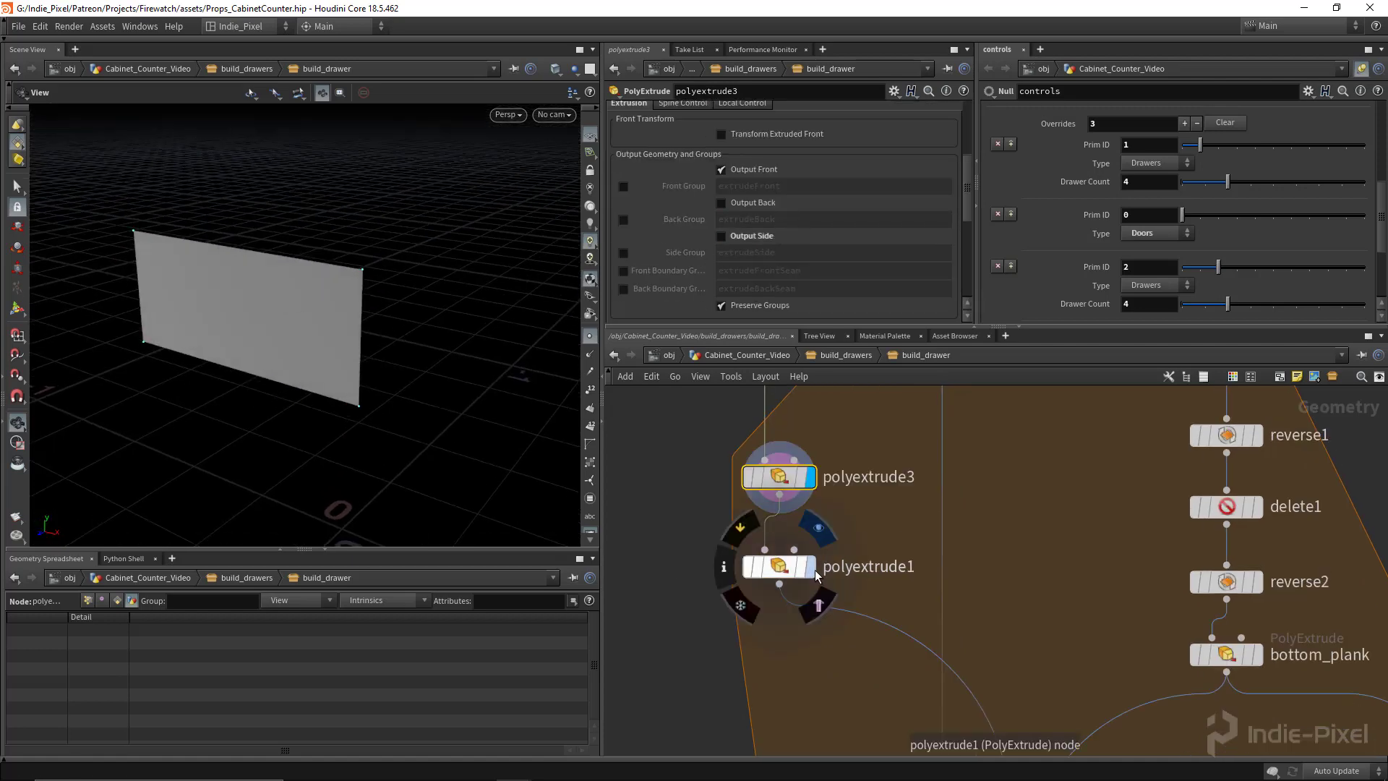
{"action": "scroll", "coordinate": [905, 661], "scroll_direction": "down", "scroll_amount": 6}
{"action": "scroll", "coordinate": [907, 654], "scroll_direction": "up", "scroll_amount": 6}
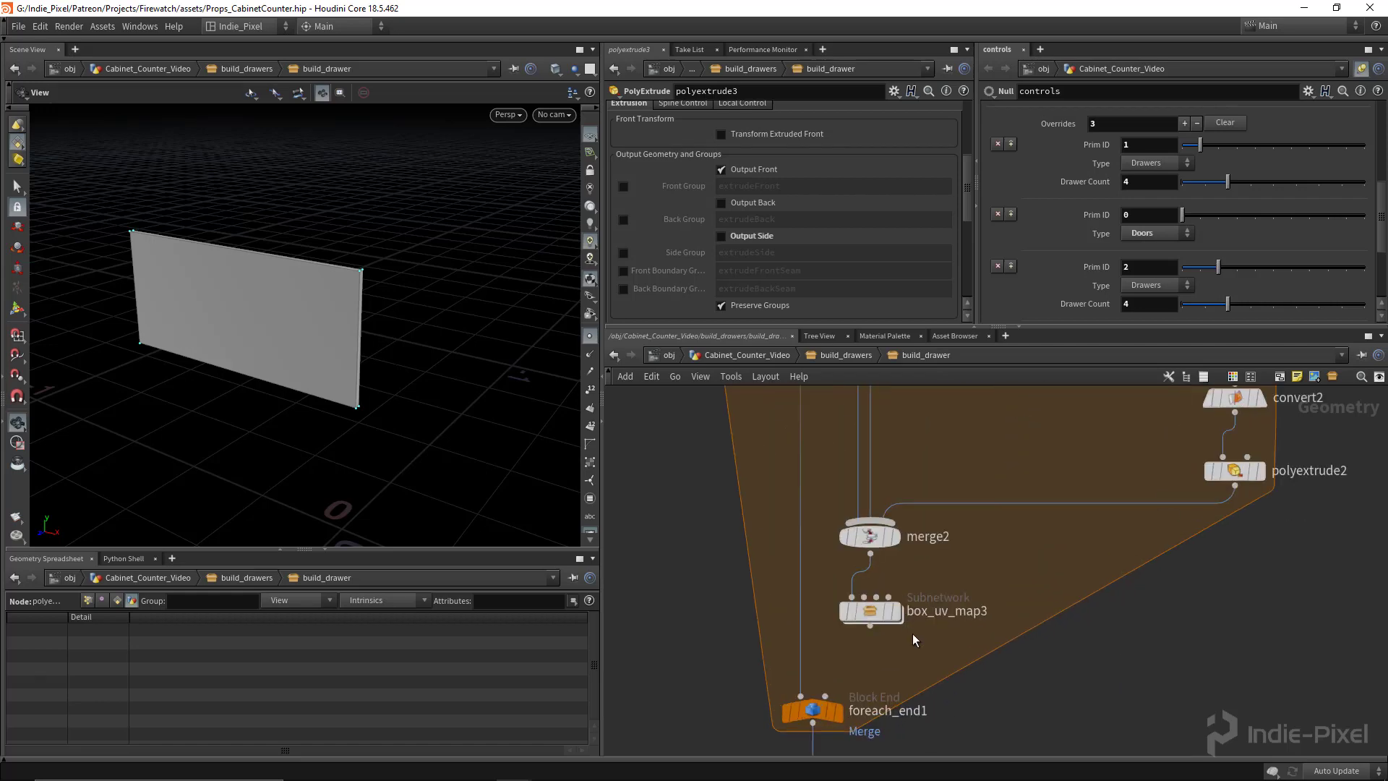
{"action": "left_click", "coordinate": [896, 611]}
{"action": "left_click_drag", "start_coordinate": [304, 289], "coordinate": [375, 313]}
{"action": "scroll", "coordinate": [372, 316], "scroll_direction": "down", "scroll_amount": 4}
{"action": "scroll", "coordinate": [759, 501], "scroll_direction": "down", "scroll_amount": 5}
{"action": "scroll", "coordinate": [805, 475], "scroll_direction": "down", "scroll_amount": 5}
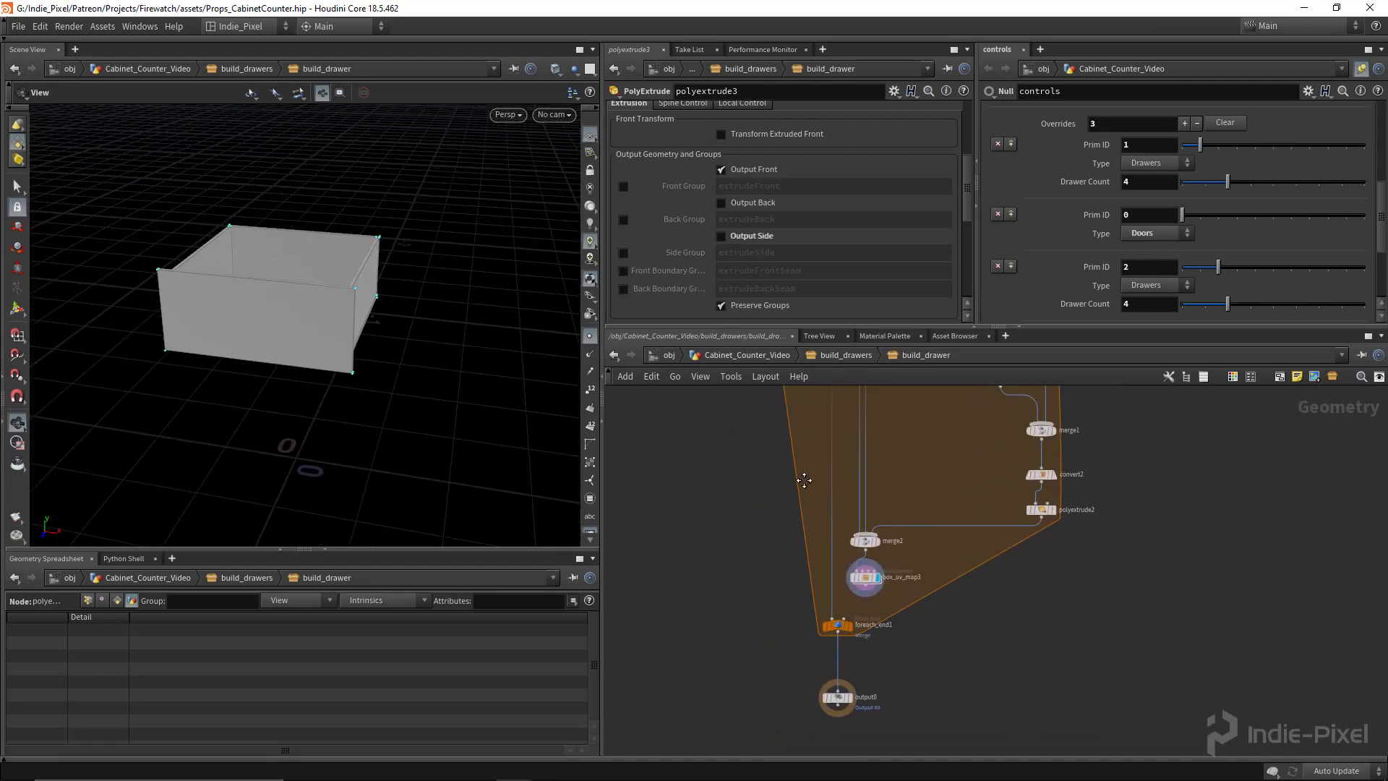
{"action": "left_click_drag", "start_coordinate": [272, 316], "coordinate": [295, 301]}
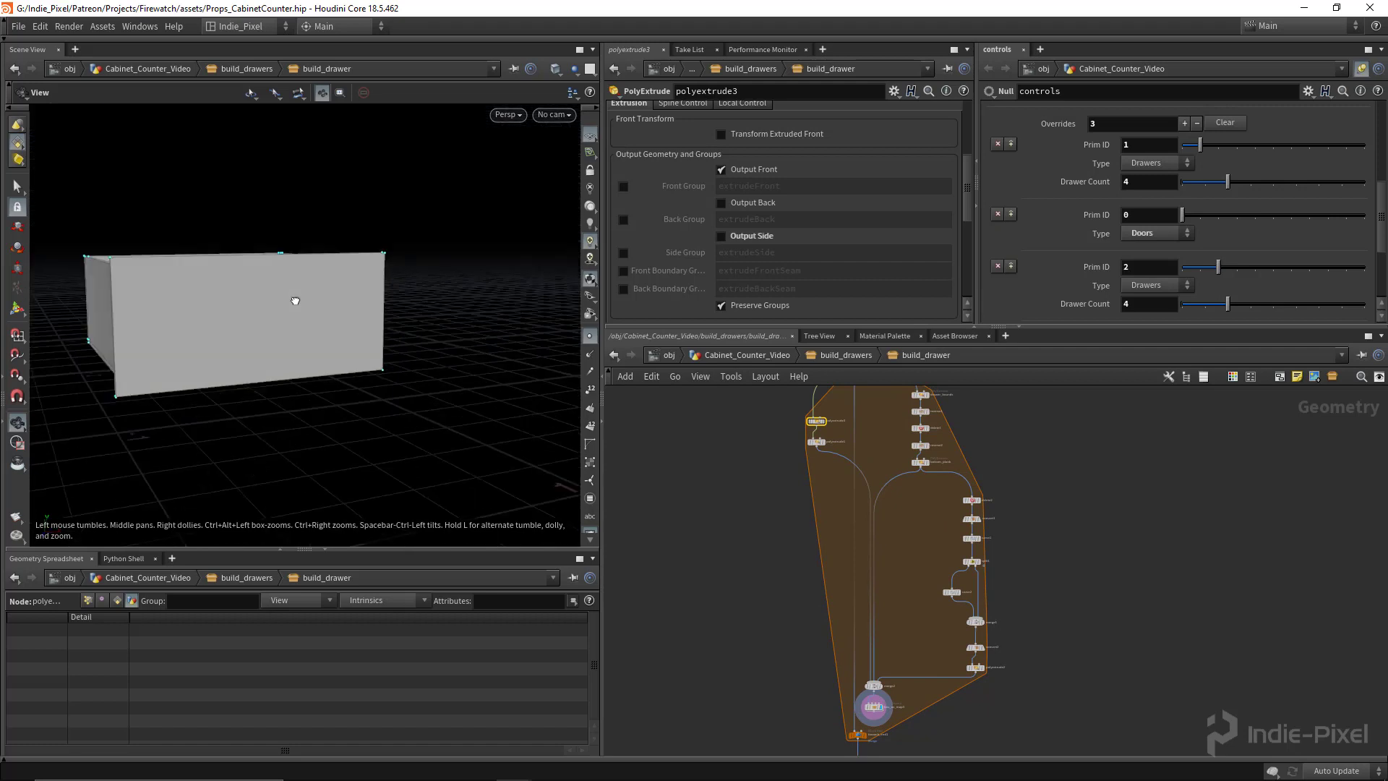
- Enlarge the network editor around the front-panel nodes and view the drawer from above
{"action": "scroll", "coordinate": [912, 463], "scroll_direction": "up", "scroll_amount": 4}
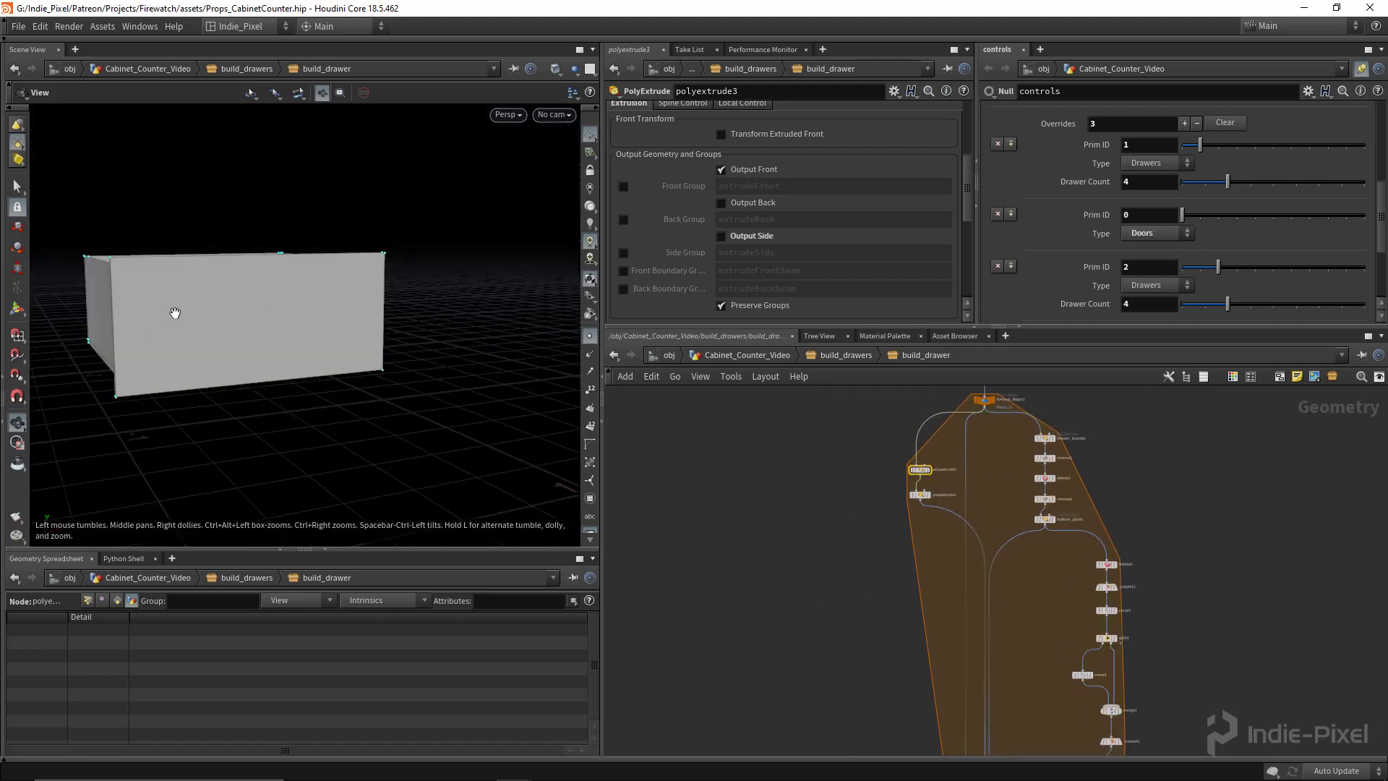
{"action": "scroll", "coordinate": [272, 312], "scroll_direction": "up", "scroll_amount": 2}
{"action": "middle_click_drag", "start_coordinate": [828, 521], "coordinate": [838, 538]}
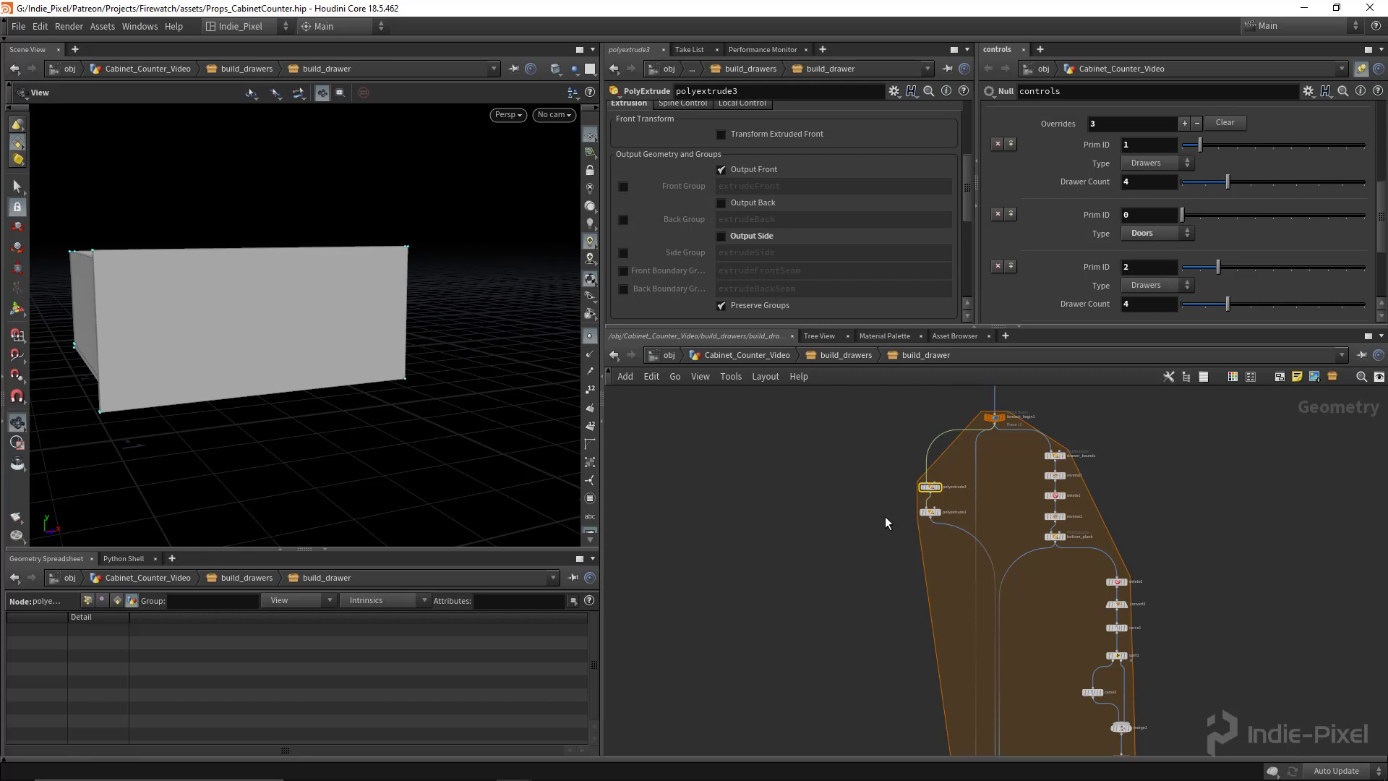
{"action": "scroll", "coordinate": [883, 517], "scroll_direction": "up", "scroll_amount": 5}
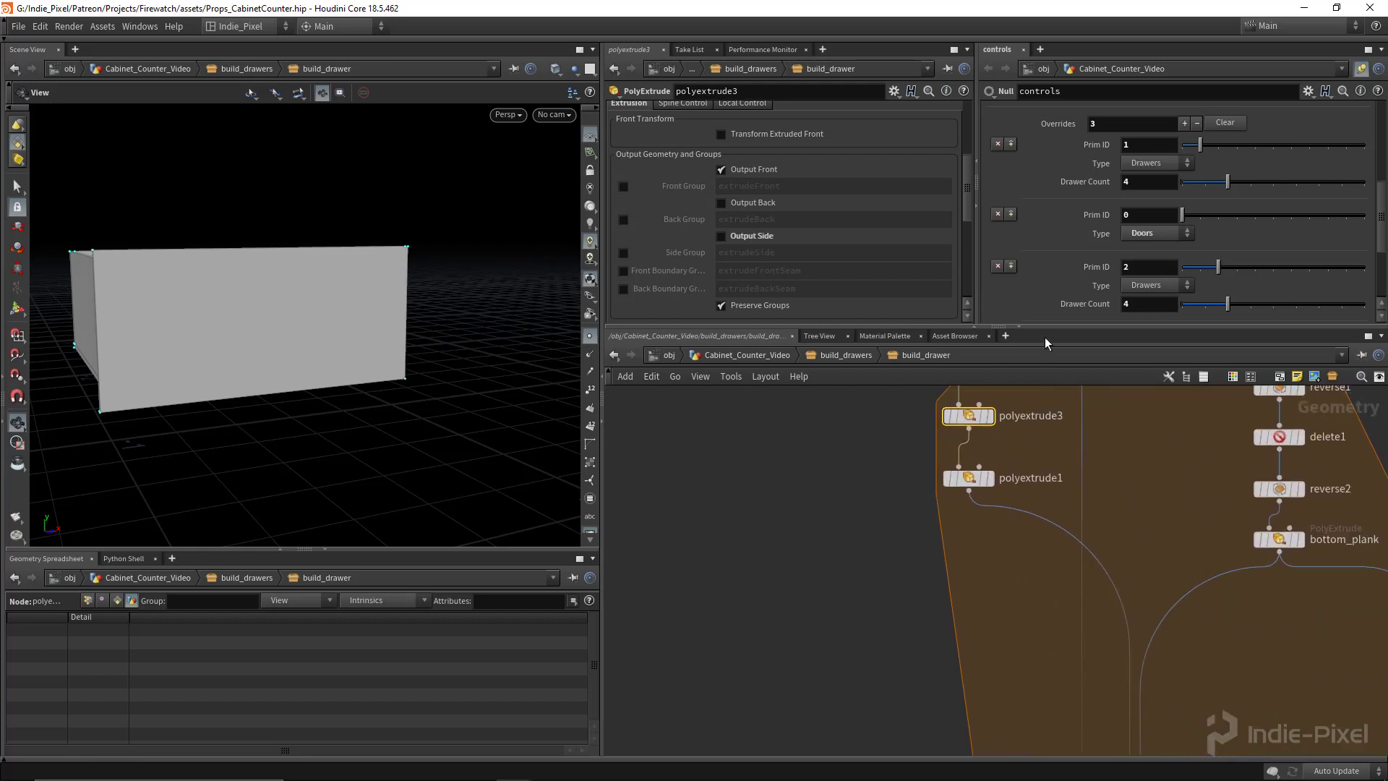
{"action": "left_click_drag", "start_coordinate": [1041, 325], "coordinate": [1039, 301]}
{"action": "middle_click_drag", "start_coordinate": [897, 547], "coordinate": [891, 558]}
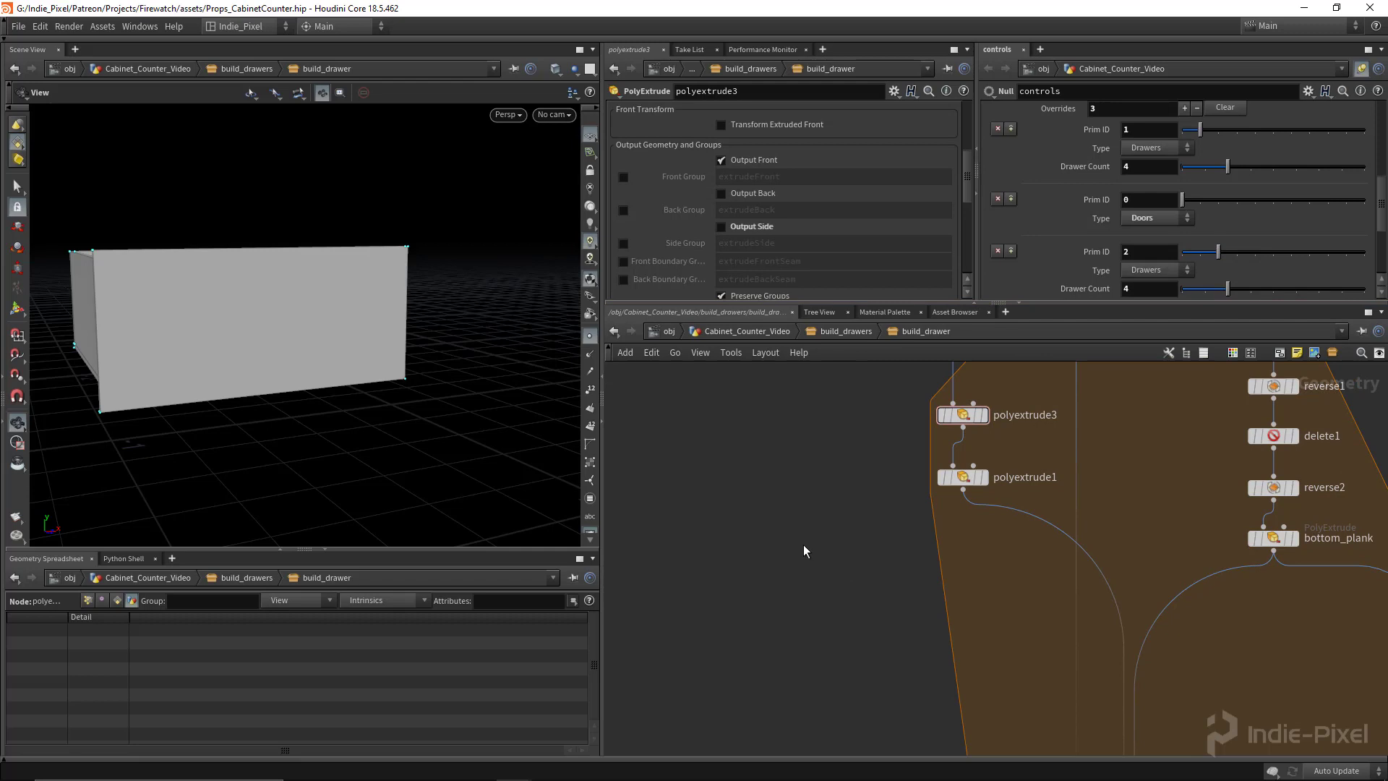
{"action": "key", "text": "Tab"}
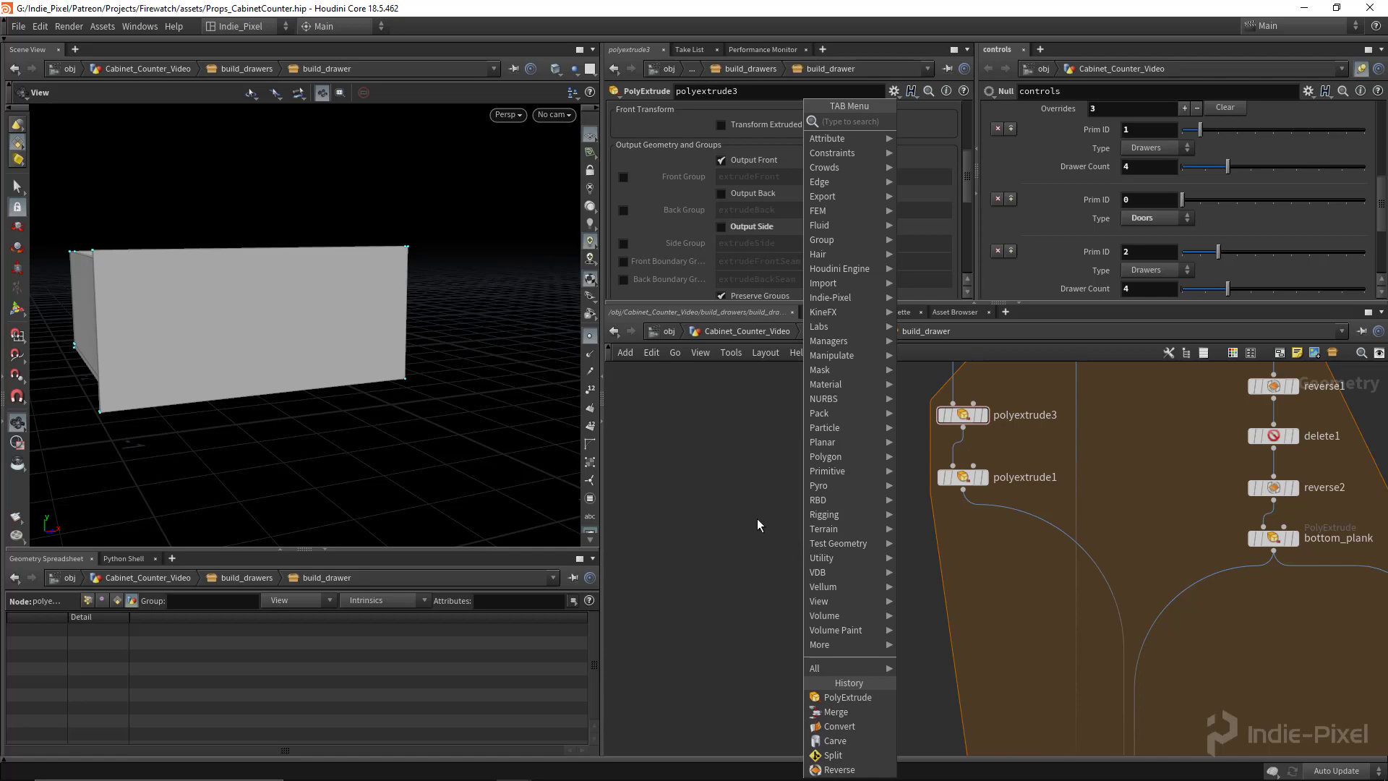
{"action": "left_click", "coordinate": [282, 322]}
{"action": "left_click_drag", "start_coordinate": [282, 322], "coordinate": [140, 309]}
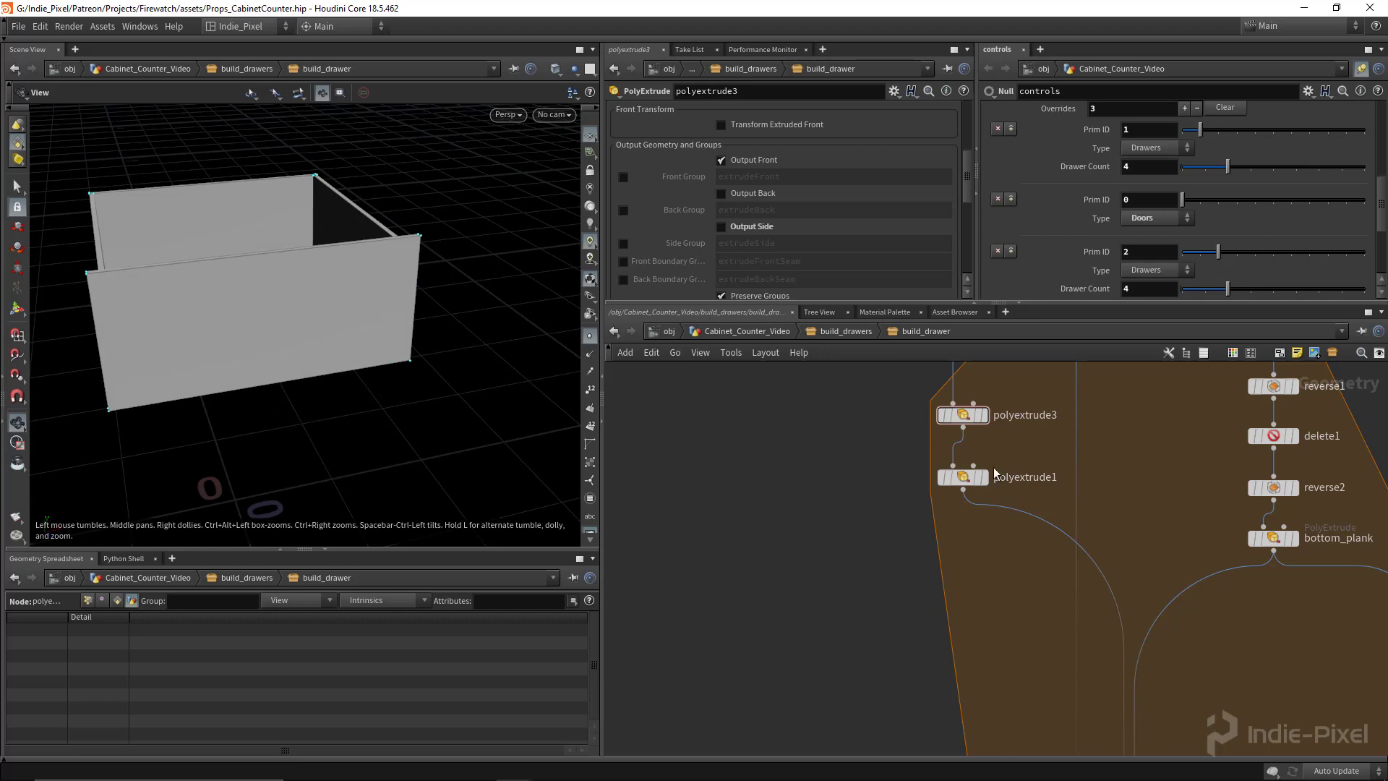
- Display polyextrude1 and branch a Blast node off its output
{"action": "left_click", "coordinate": [982, 481]}
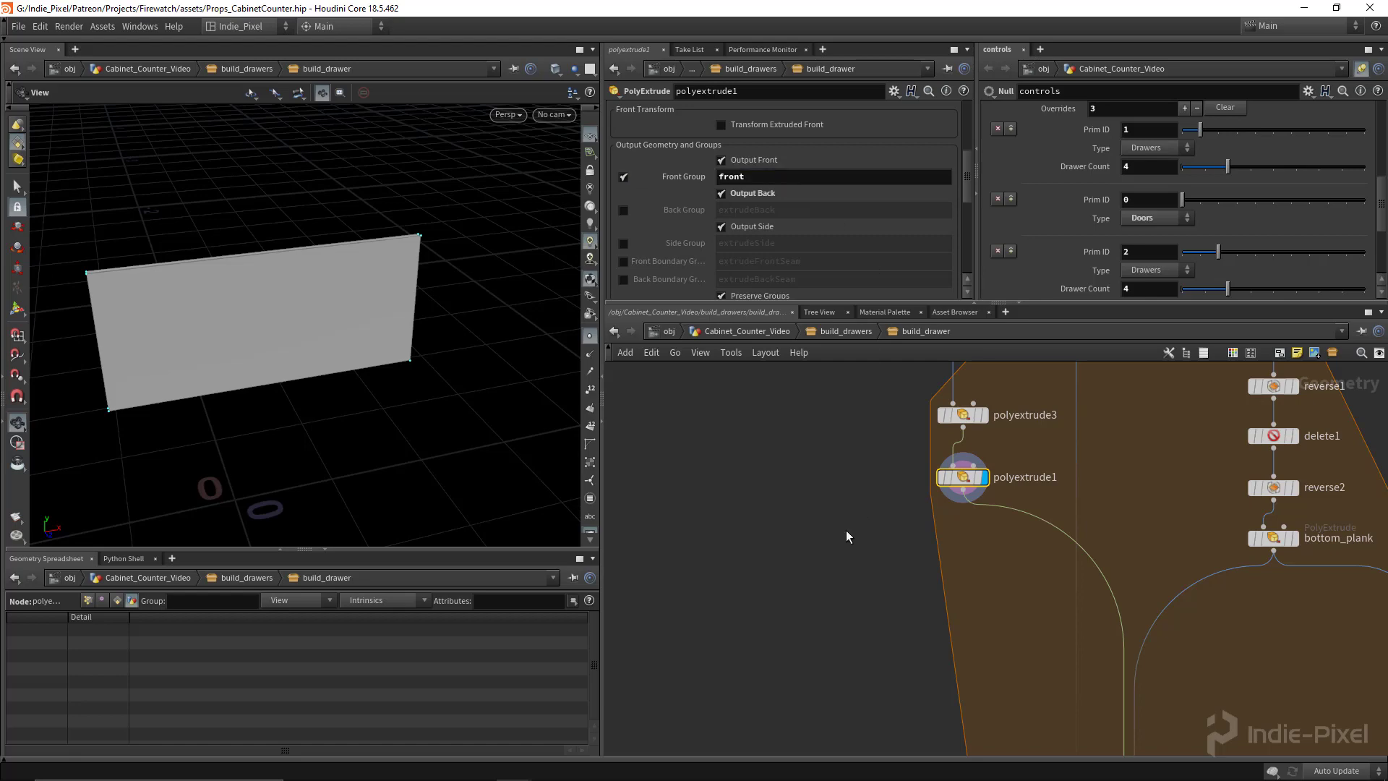
{"action": "middle_click_drag", "start_coordinate": [842, 538], "coordinate": [849, 504]}
{"action": "left_click", "coordinate": [848, 504]}
{"action": "key", "text": "Tab"}
{"action": "type", "text": "bl"}
{"action": "key", "text": "Return"}
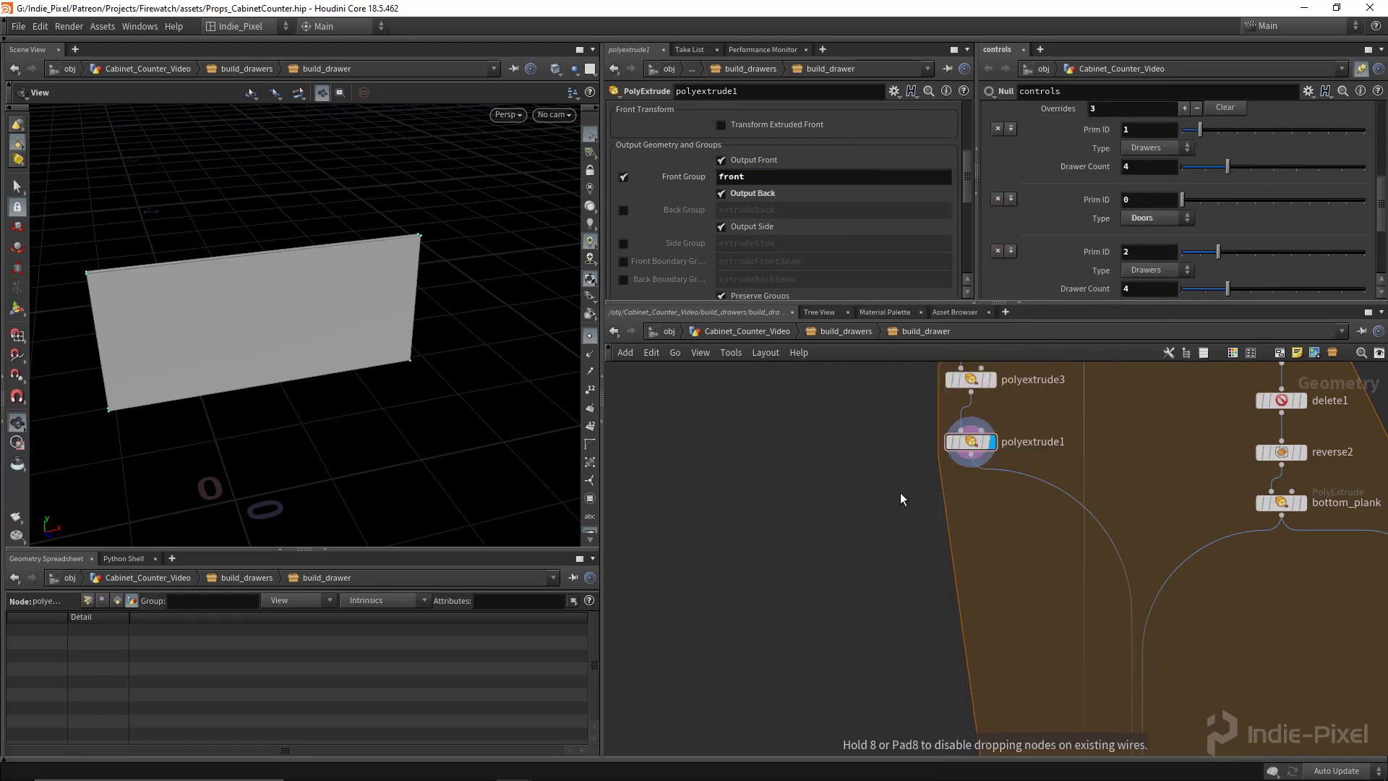
{"action": "left_click", "coordinate": [847, 500]}
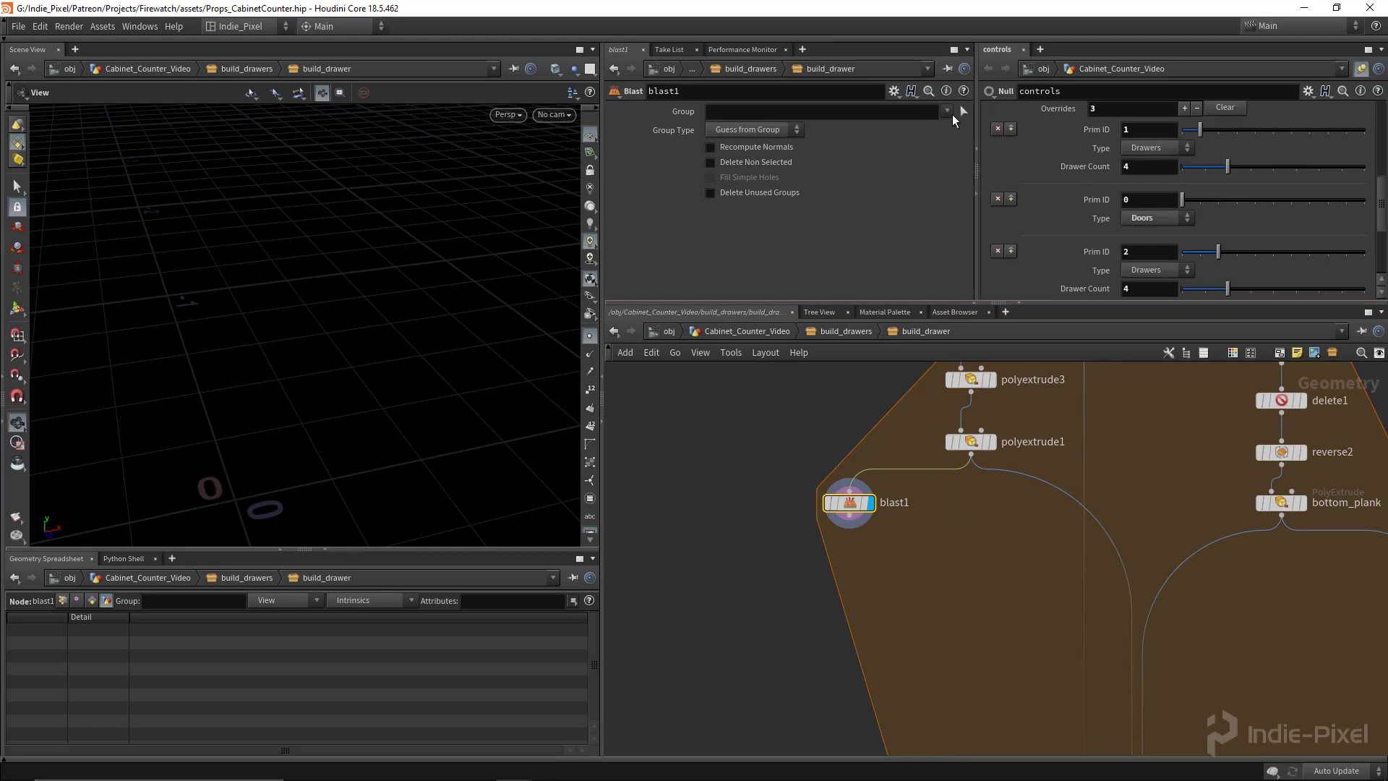
- Set blast1's group to front and enable Delete Non Selected
{"action": "left_click", "coordinate": [955, 127]}
{"action": "left_click", "coordinate": [763, 162]}
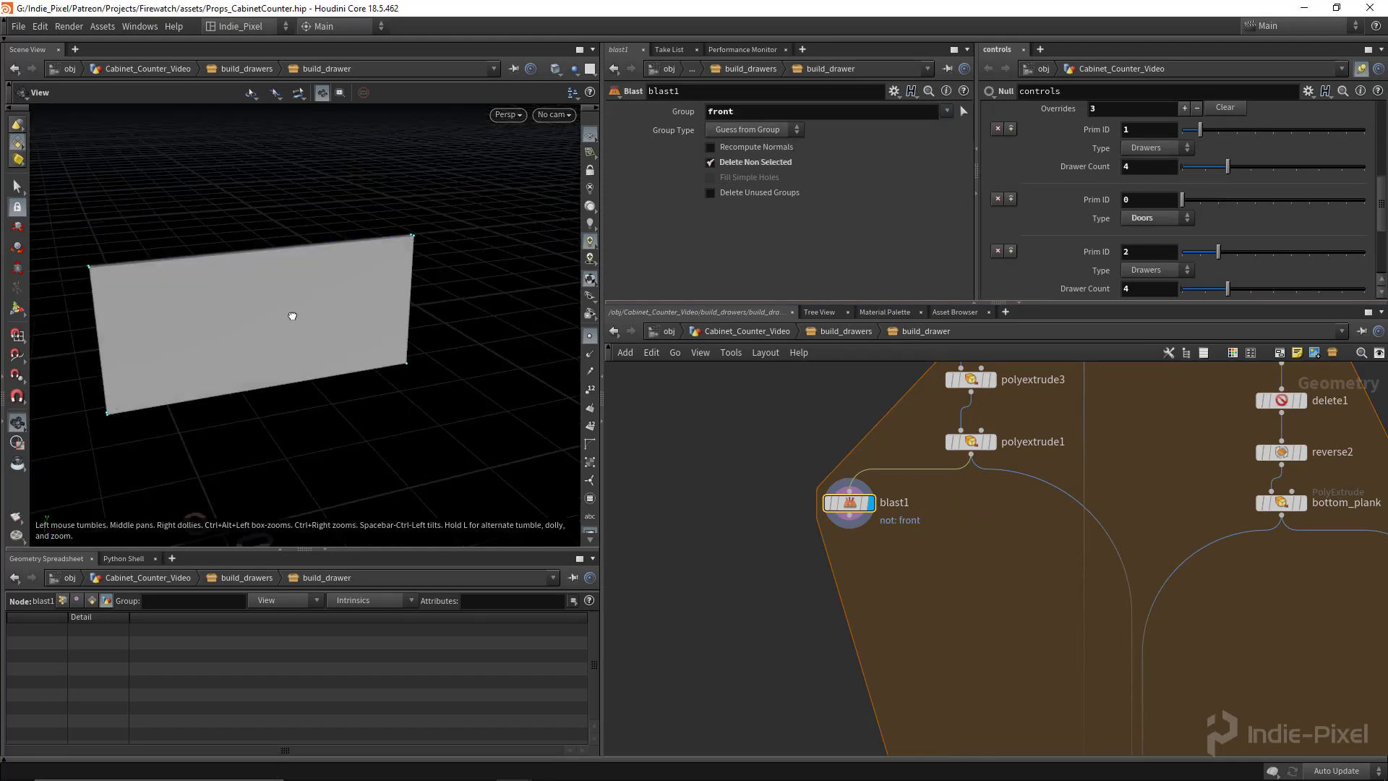
{"action": "left_click_drag", "start_coordinate": [300, 326], "coordinate": [480, 282]}
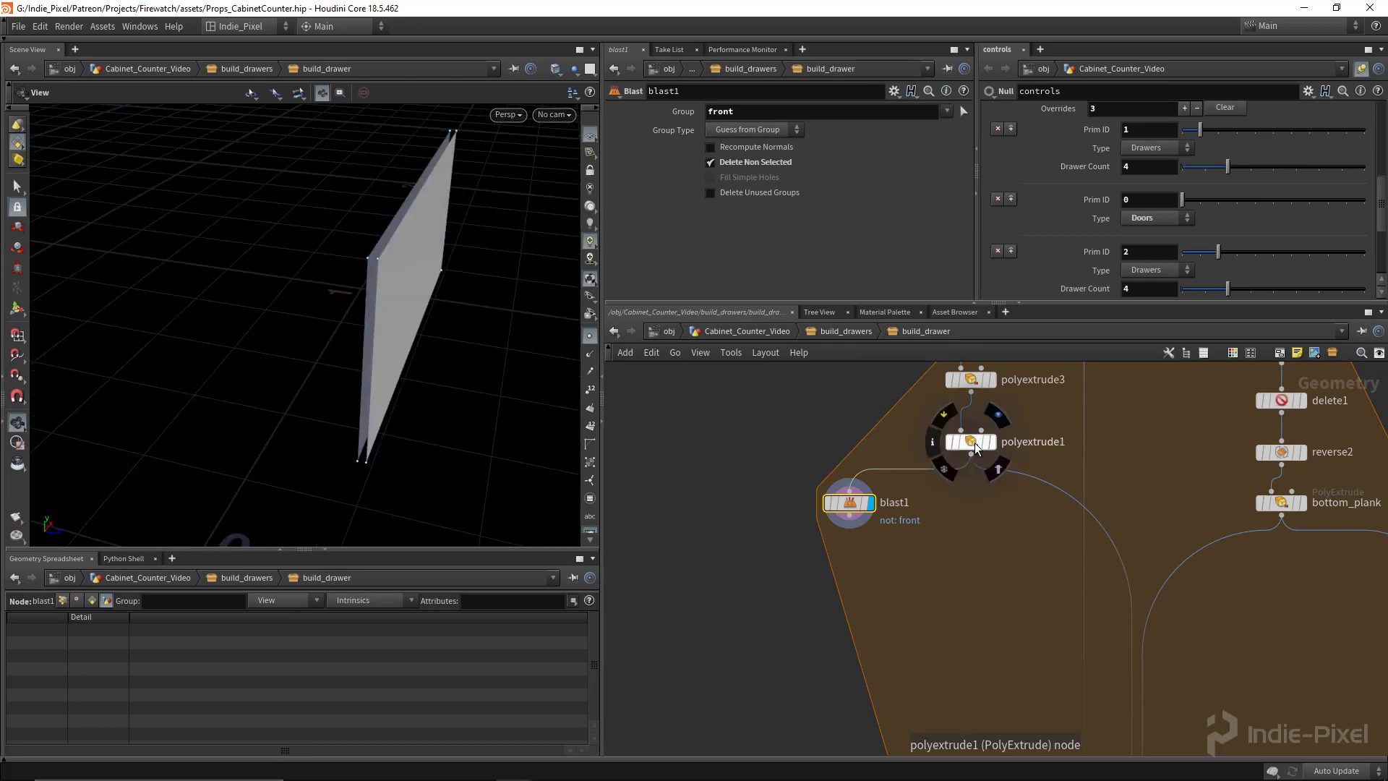
- Compare the polyextrude3 and polyextrude1 outputs and check which faces of the extruded panel belong to each primitive group
{"action": "left_click", "coordinate": [976, 443]}
{"action": "middle_click_drag", "start_coordinate": [1029, 407], "coordinate": [877, 569]}
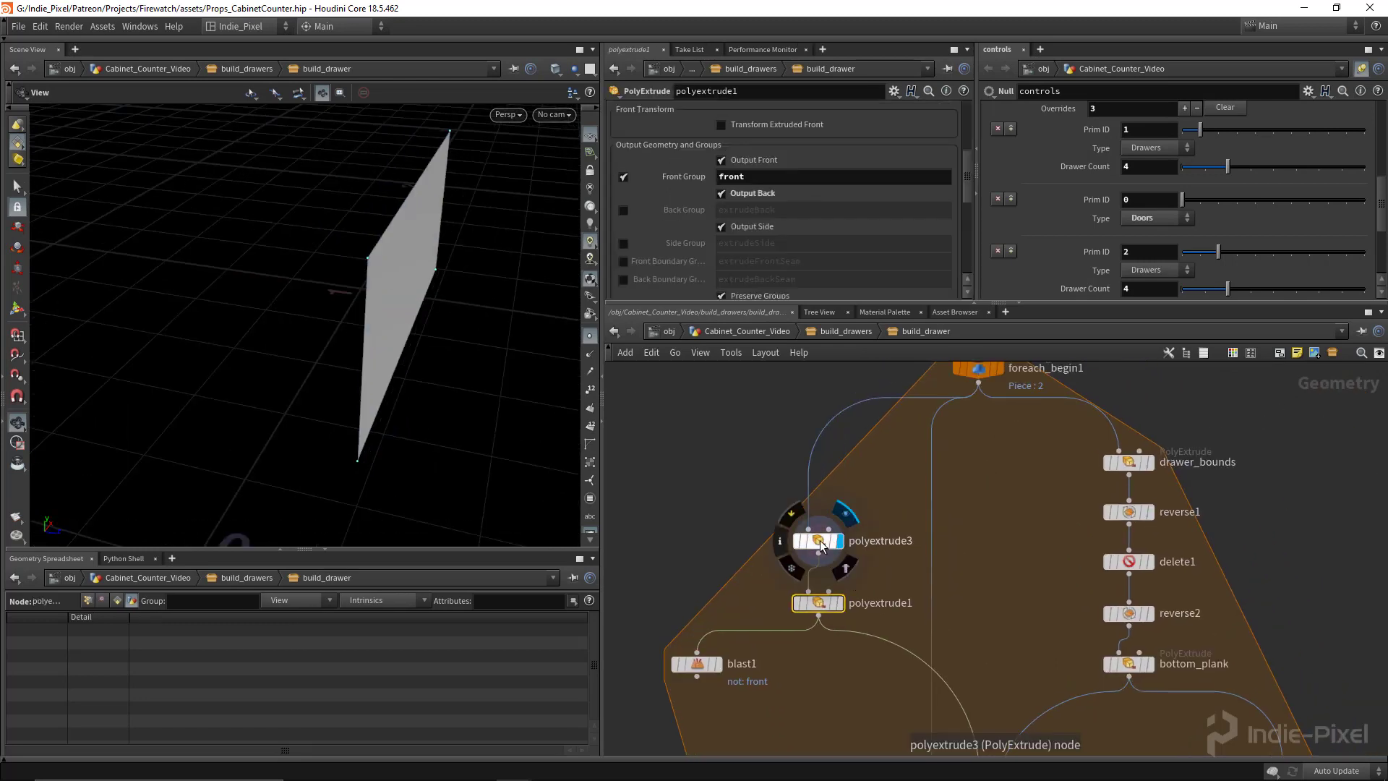
{"action": "left_click", "coordinate": [820, 540]}
{"action": "left_click_drag", "start_coordinate": [518, 379], "coordinate": [365, 278]}
{"action": "left_click", "coordinate": [807, 590]}
{"action": "middle_click_drag", "start_coordinate": [452, 277], "coordinate": [353, 301]}
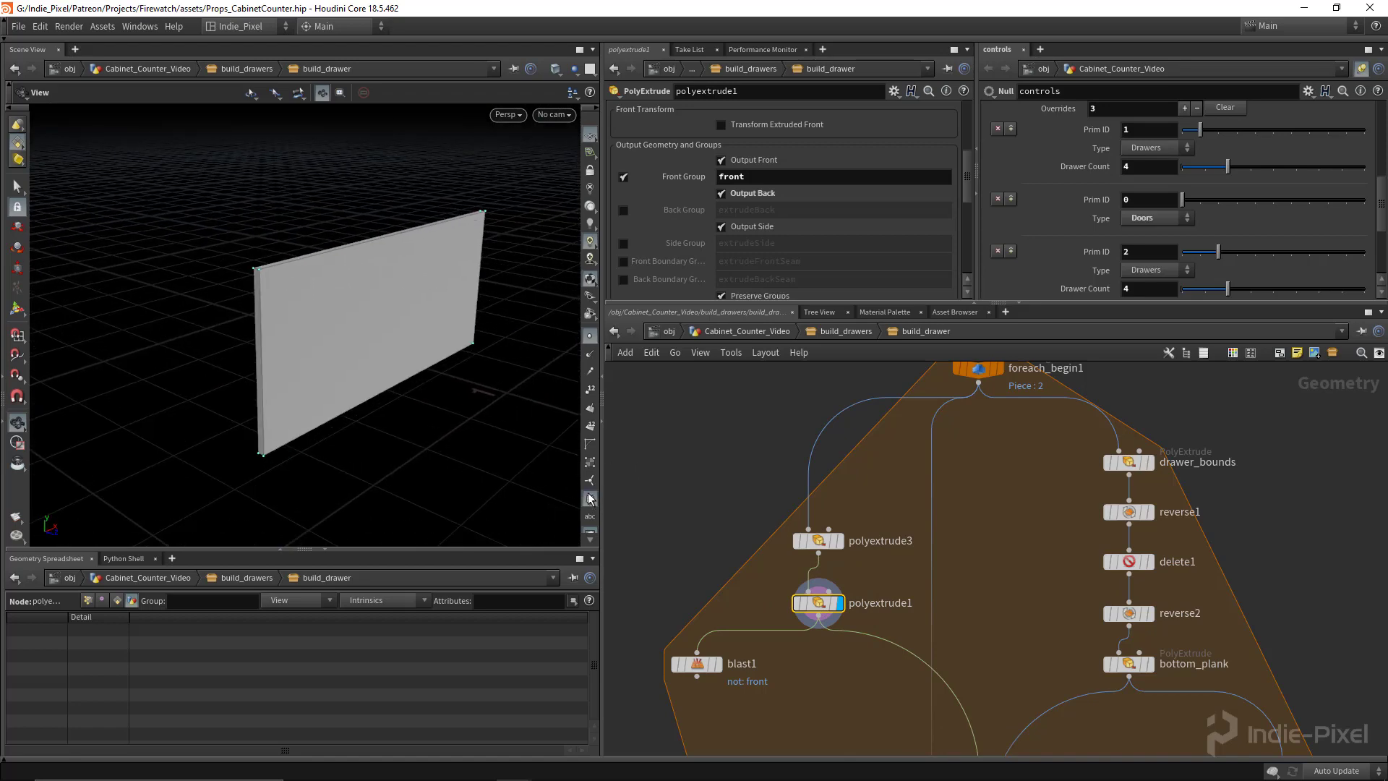
{"action": "left_click", "coordinate": [591, 499]}
{"action": "left_click_drag", "start_coordinate": [401, 223], "coordinate": [432, 170]}
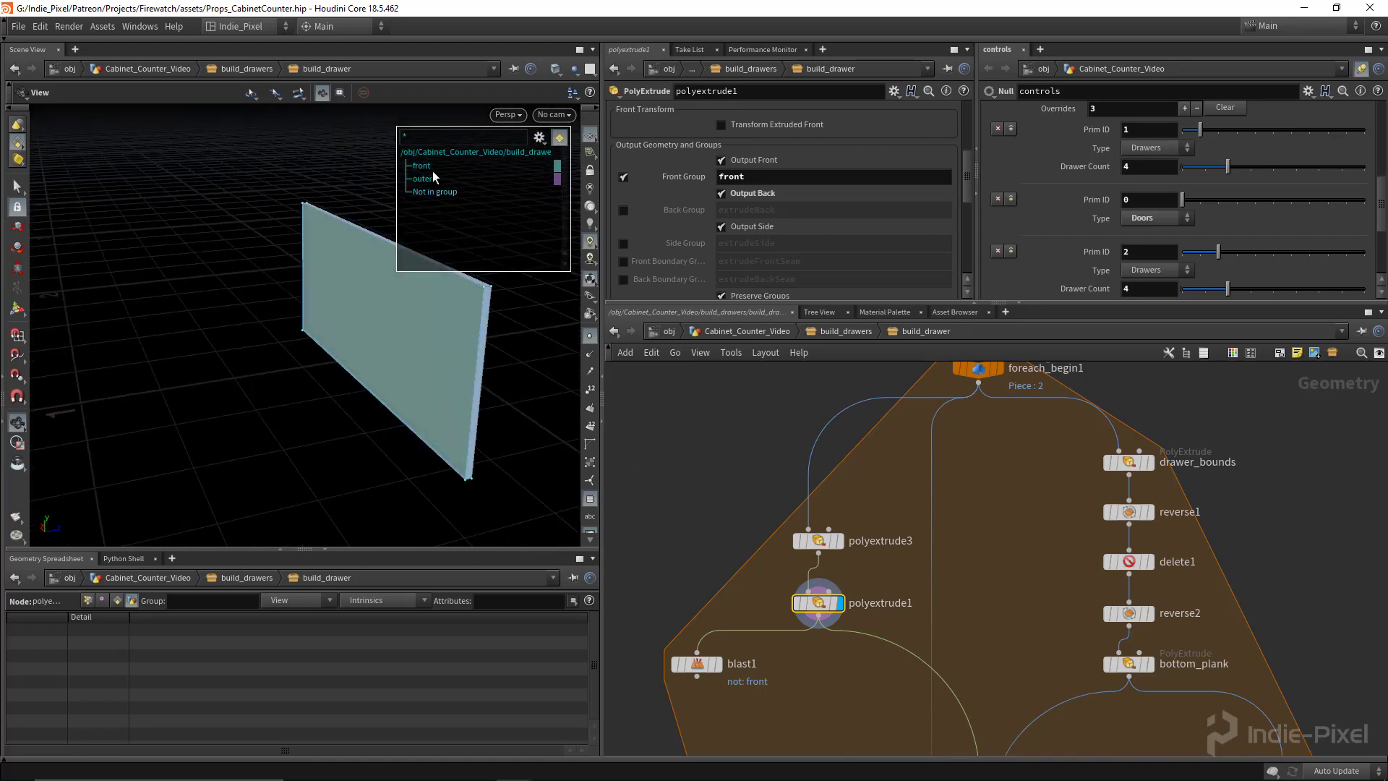
{"action": "left_click", "coordinate": [591, 499]}
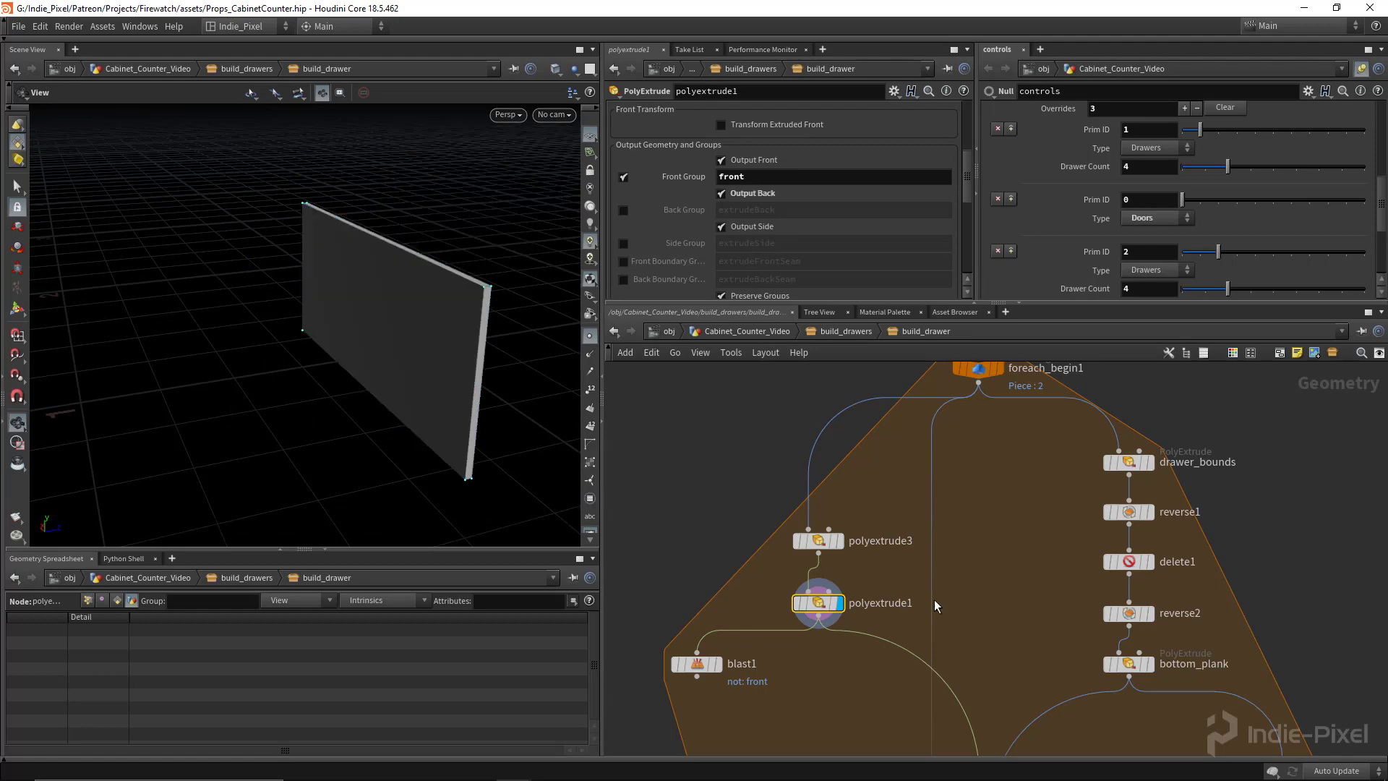
- Insert a Group Delete node between polyextrude3 and polyextrude1 that deletes all groups with the pattern *
{"action": "left_click_drag", "start_coordinate": [817, 547], "coordinate": [820, 499]}
{"action": "key", "text": "Tab"}
{"action": "type", "text": "gro"}
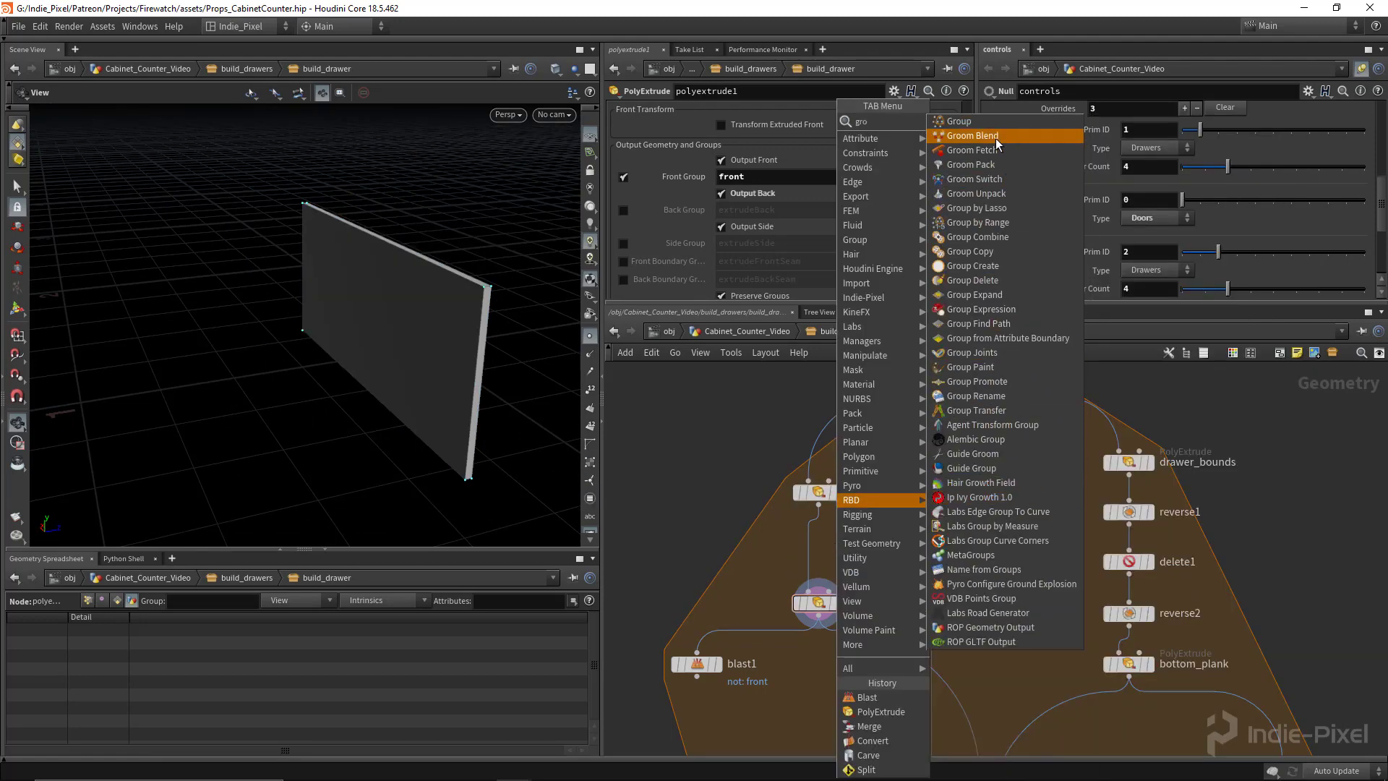
{"action": "left_click", "coordinate": [971, 285]}
{"action": "left_click", "coordinate": [798, 550]}
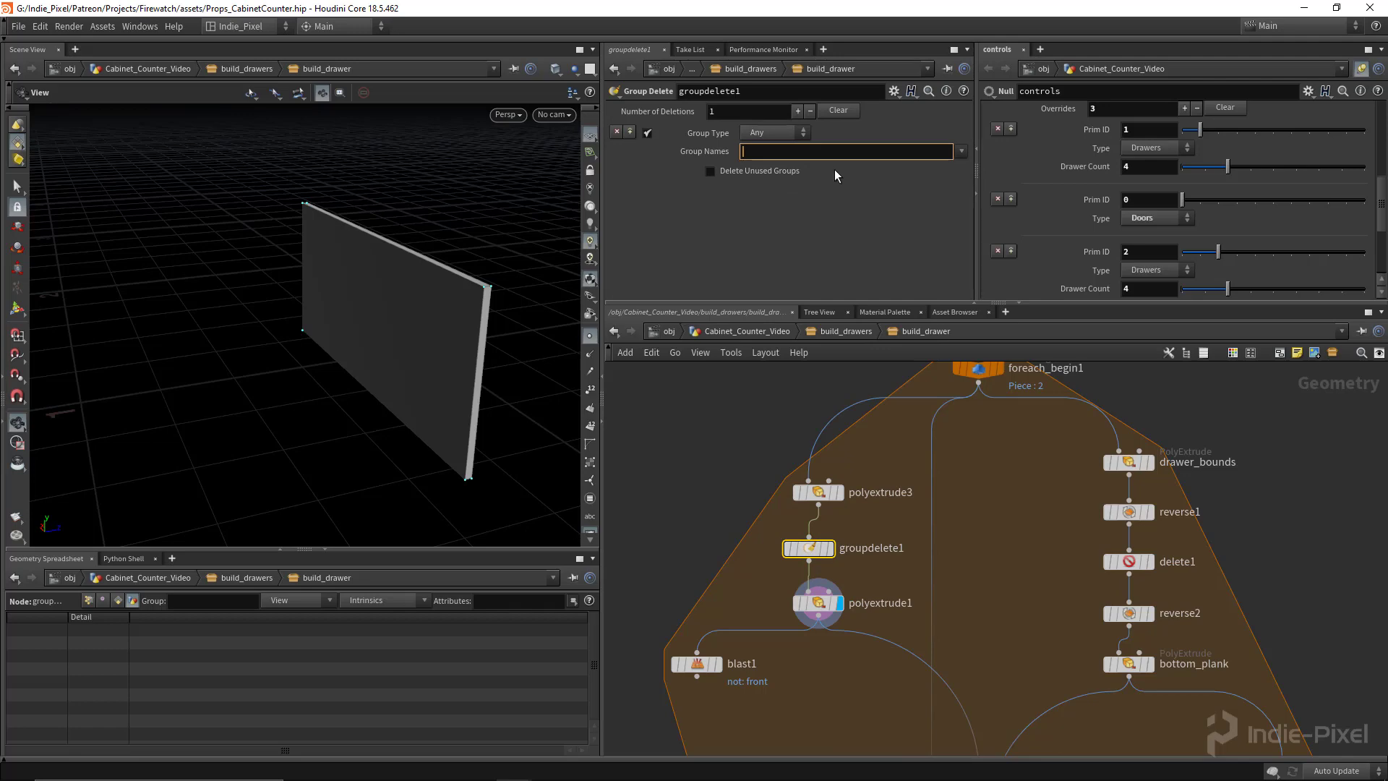
{"action": "type", "text": "*"}
{"action": "key", "text": "Return"}
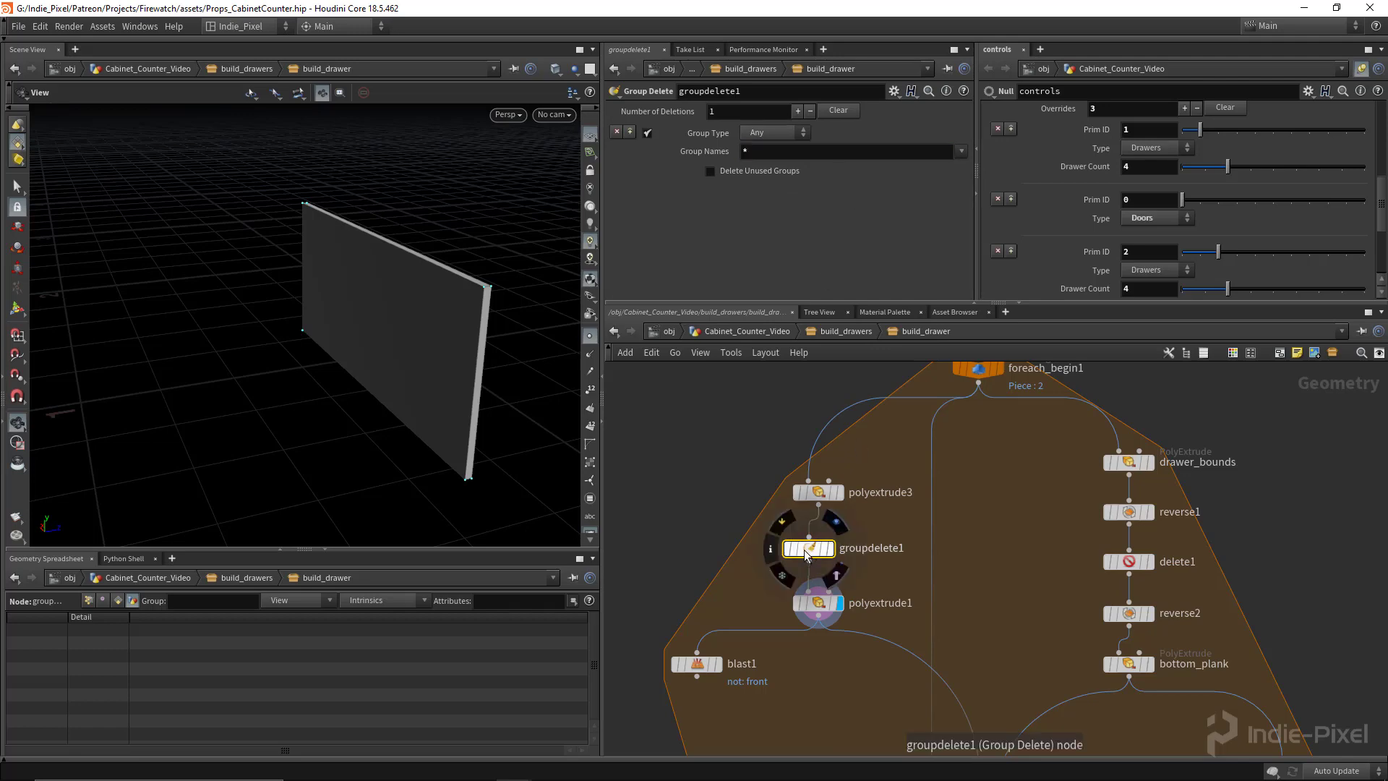
- Select and display blast1, and examine the isolated front face
{"action": "middle_click_drag", "start_coordinate": [721, 675], "coordinate": [769, 604]}
{"action": "left_click", "coordinate": [766, 599]}
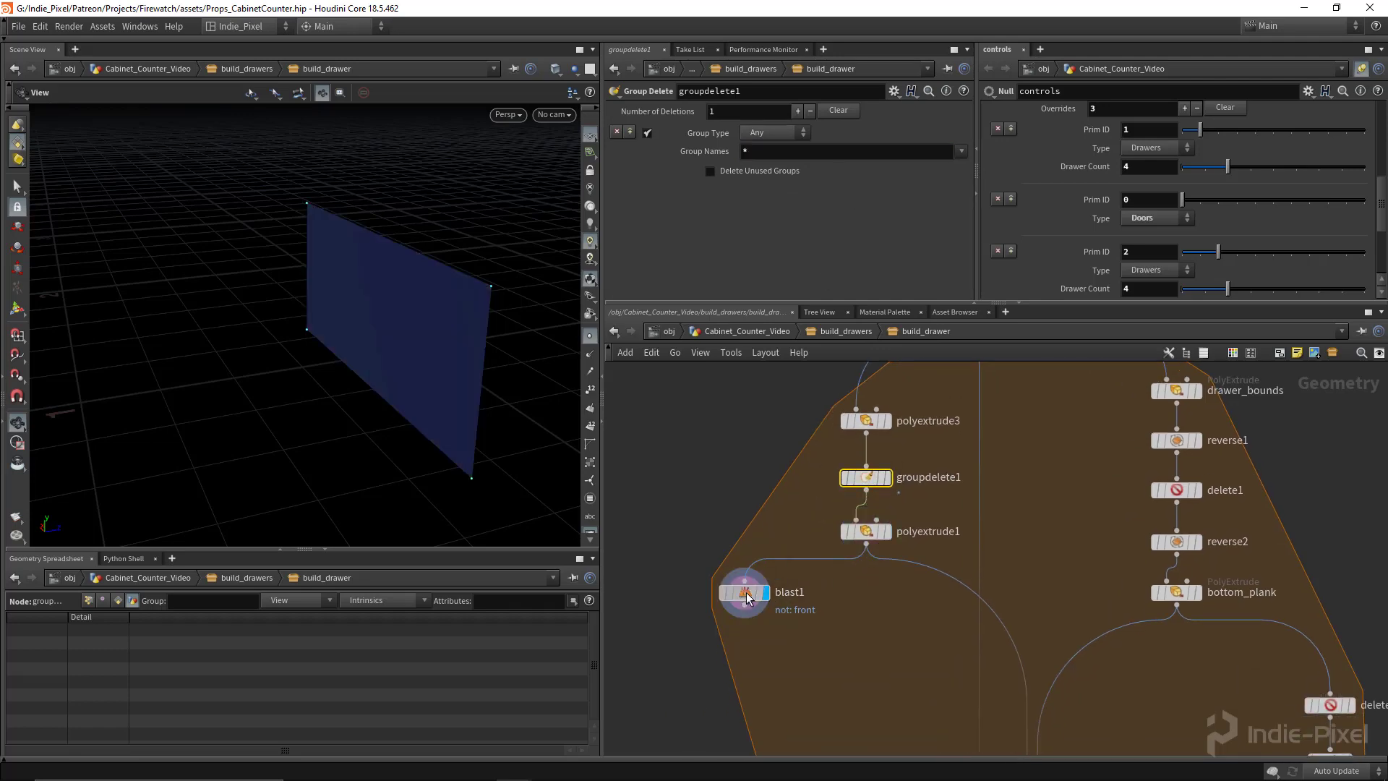
{"action": "left_click", "coordinate": [746, 594]}
{"action": "left_click_drag", "start_coordinate": [441, 361], "coordinate": [250, 348]}
{"action": "middle_click_drag", "start_coordinate": [453, 336], "coordinate": [184, 303]}
{"action": "right_click_drag", "start_coordinate": [184, 304], "coordinate": [307, 297]}
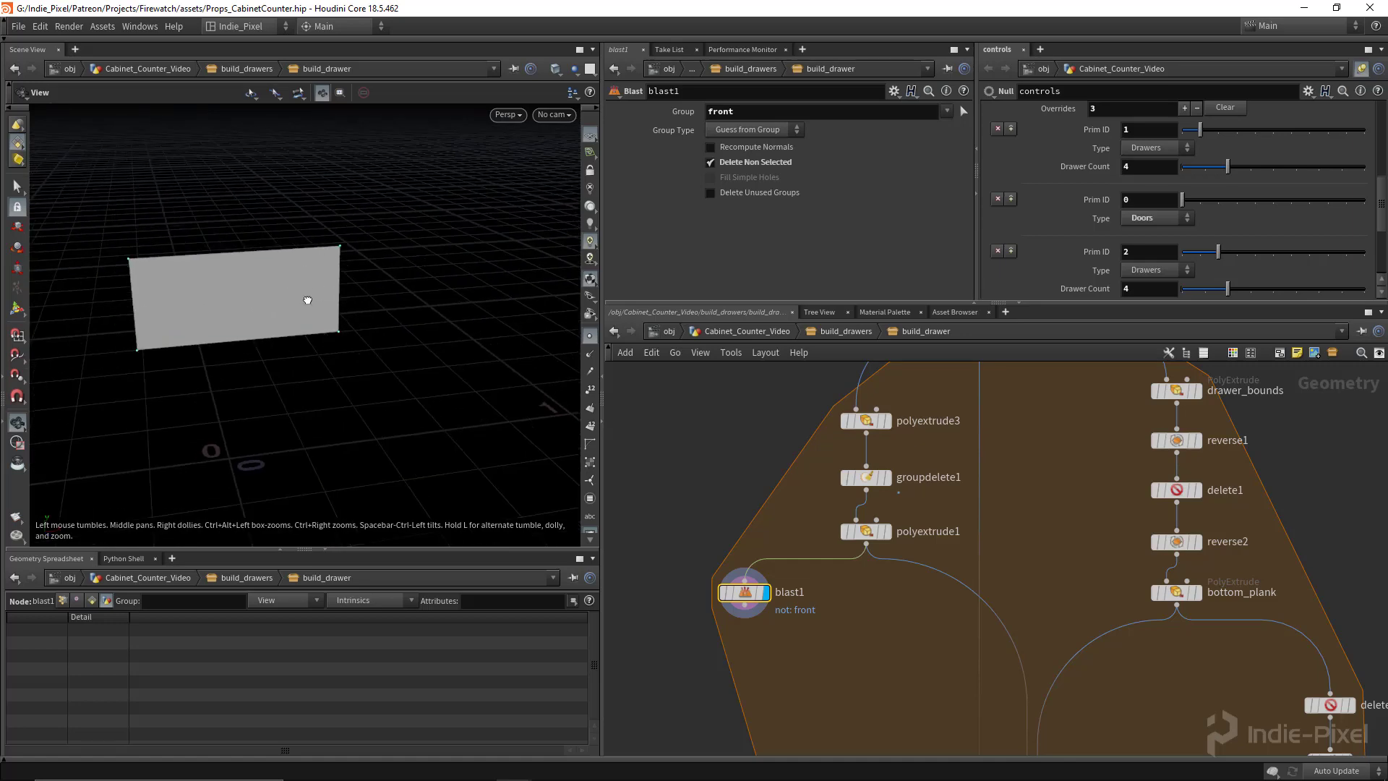
- Add an Attribute Wrangle node below blast1, wire blast1 into its first input and display it
{"action": "left_click_drag", "start_coordinate": [307, 297], "coordinate": [286, 298]}
{"action": "middle_click_drag", "start_coordinate": [831, 633], "coordinate": [863, 600]}
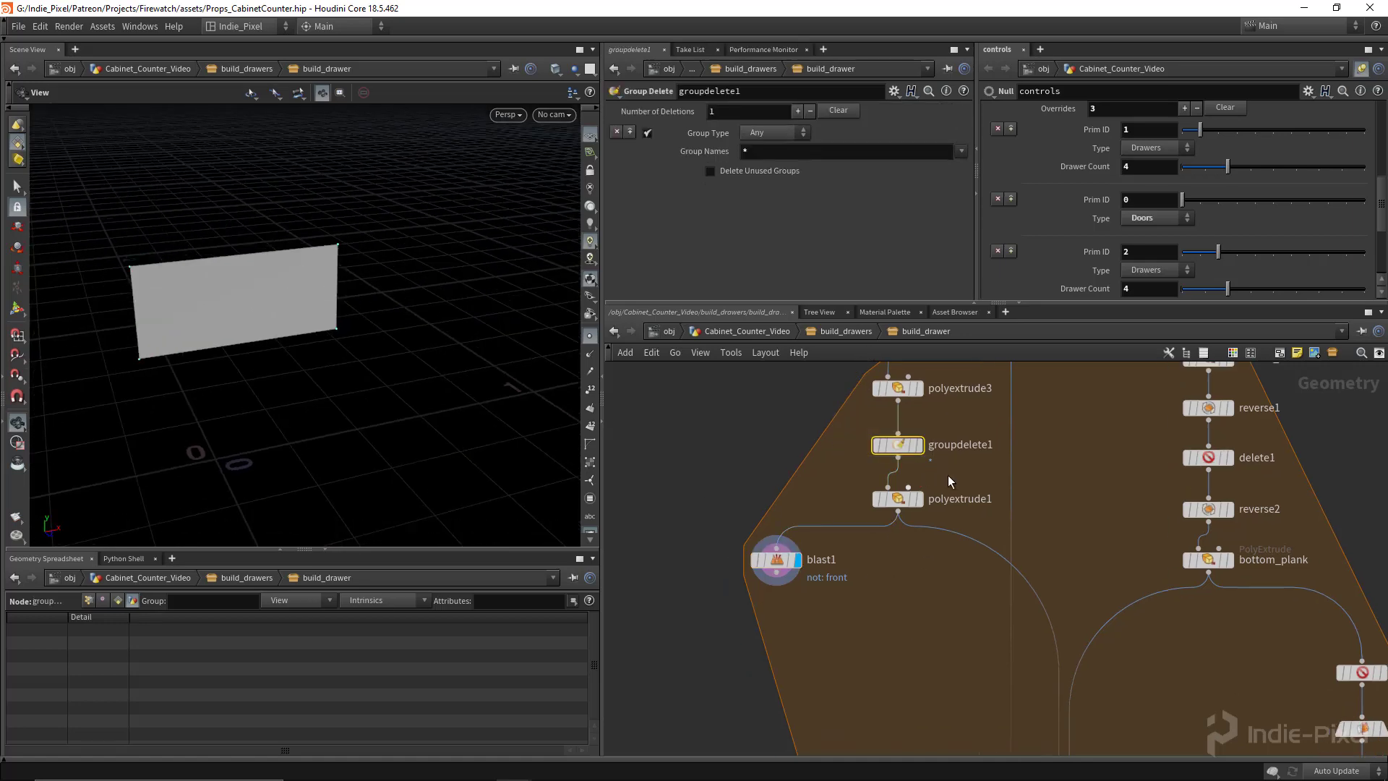
{"action": "left_click", "coordinate": [889, 500]}
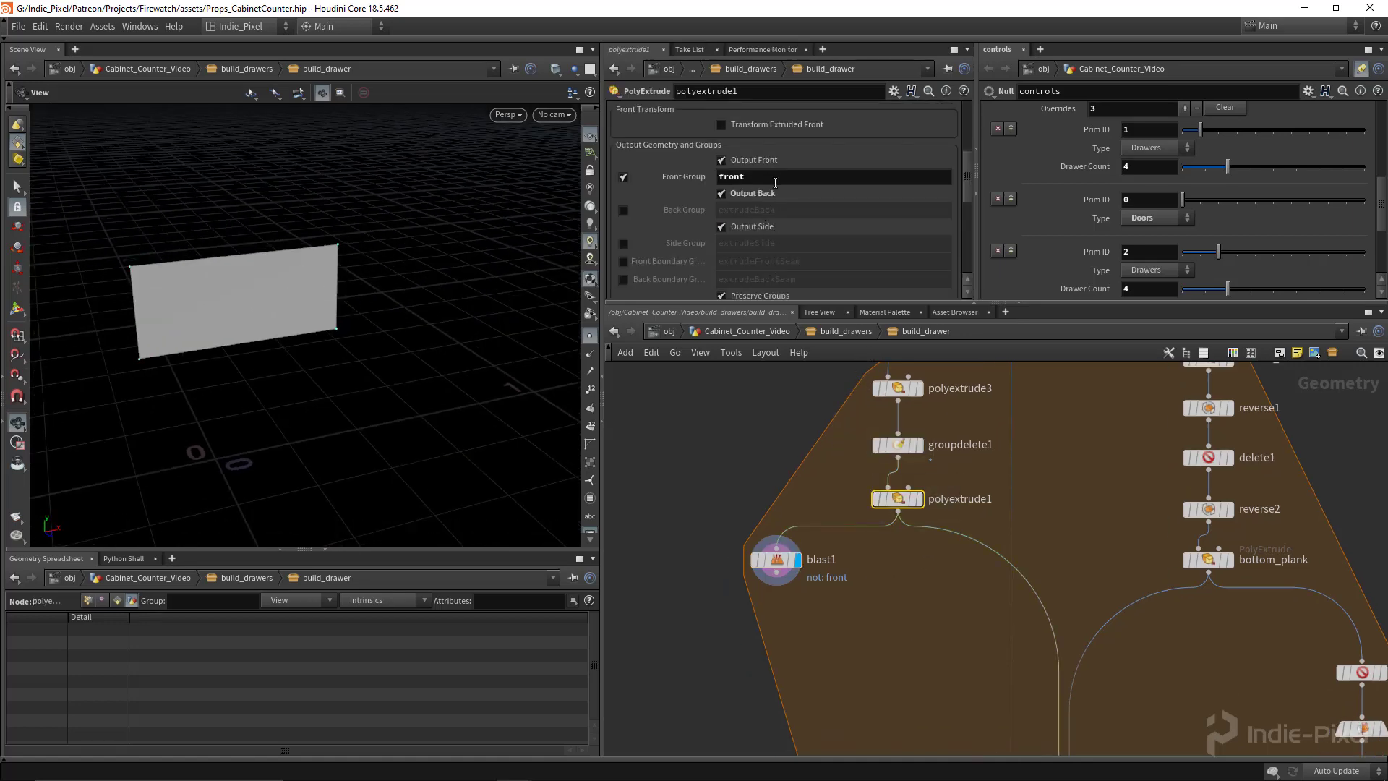
{"action": "middle_click_drag", "start_coordinate": [779, 639], "coordinate": [813, 551]}
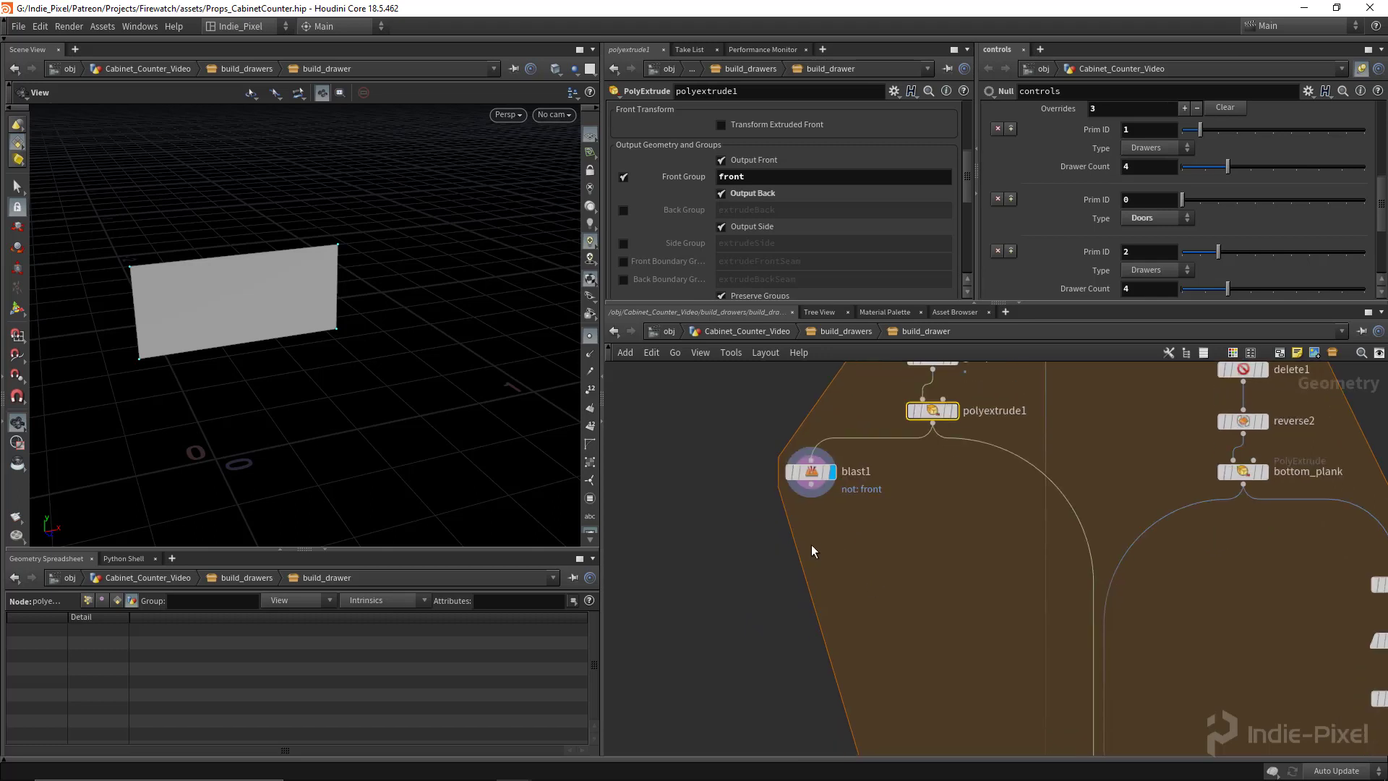
{"action": "left_click", "coordinate": [772, 549]}
{"action": "key", "text": "Tab"}
{"action": "type", "text": "wran"}
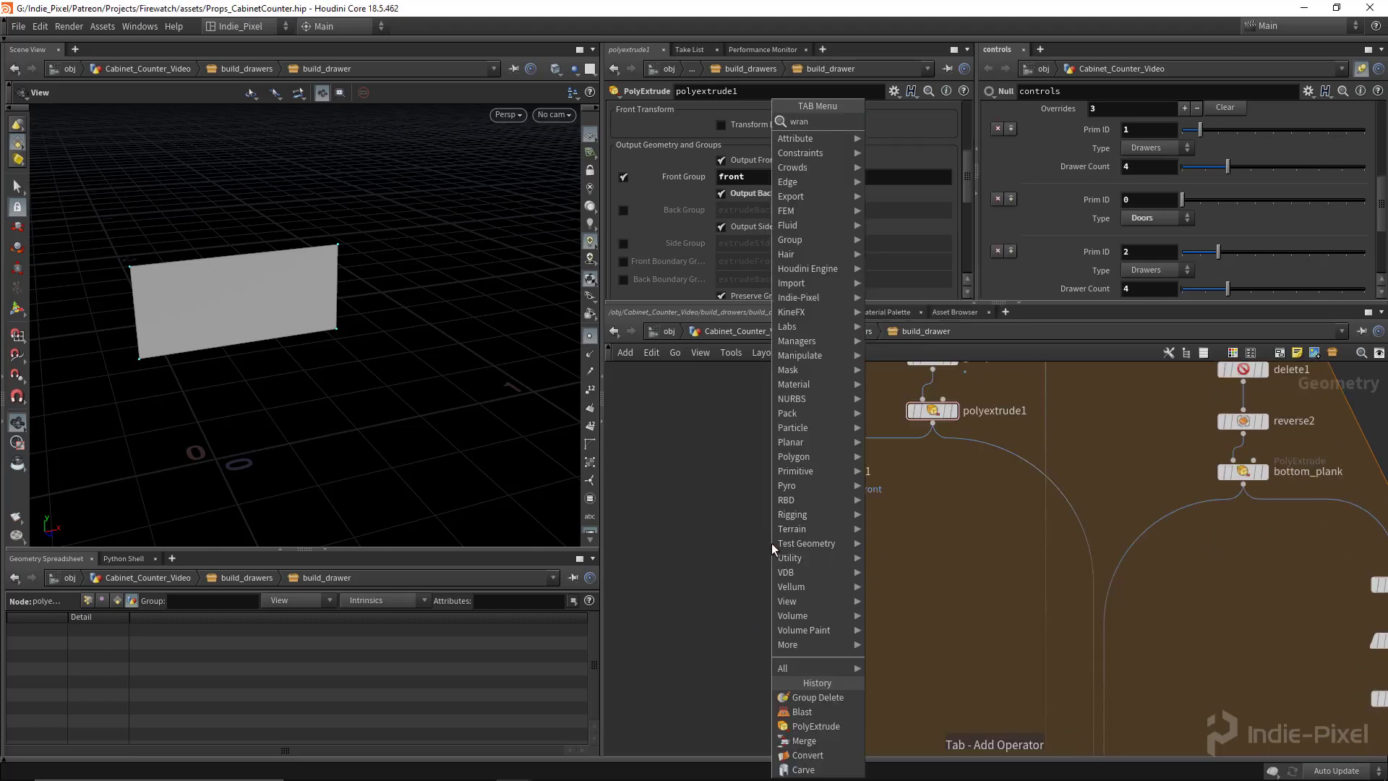
{"action": "key", "text": "Return"}
{"action": "left_click", "coordinate": [810, 536]}
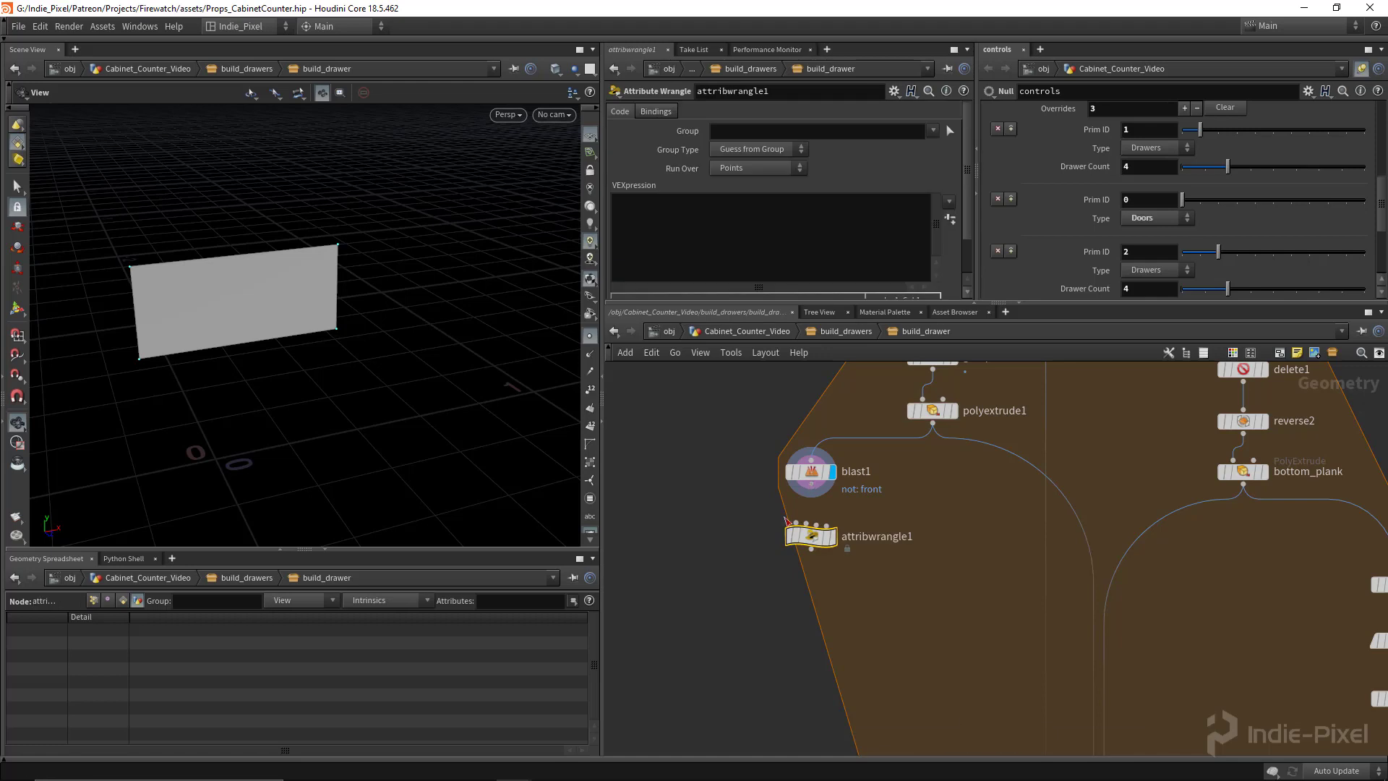
{"action": "left_click", "coordinate": [833, 537]}
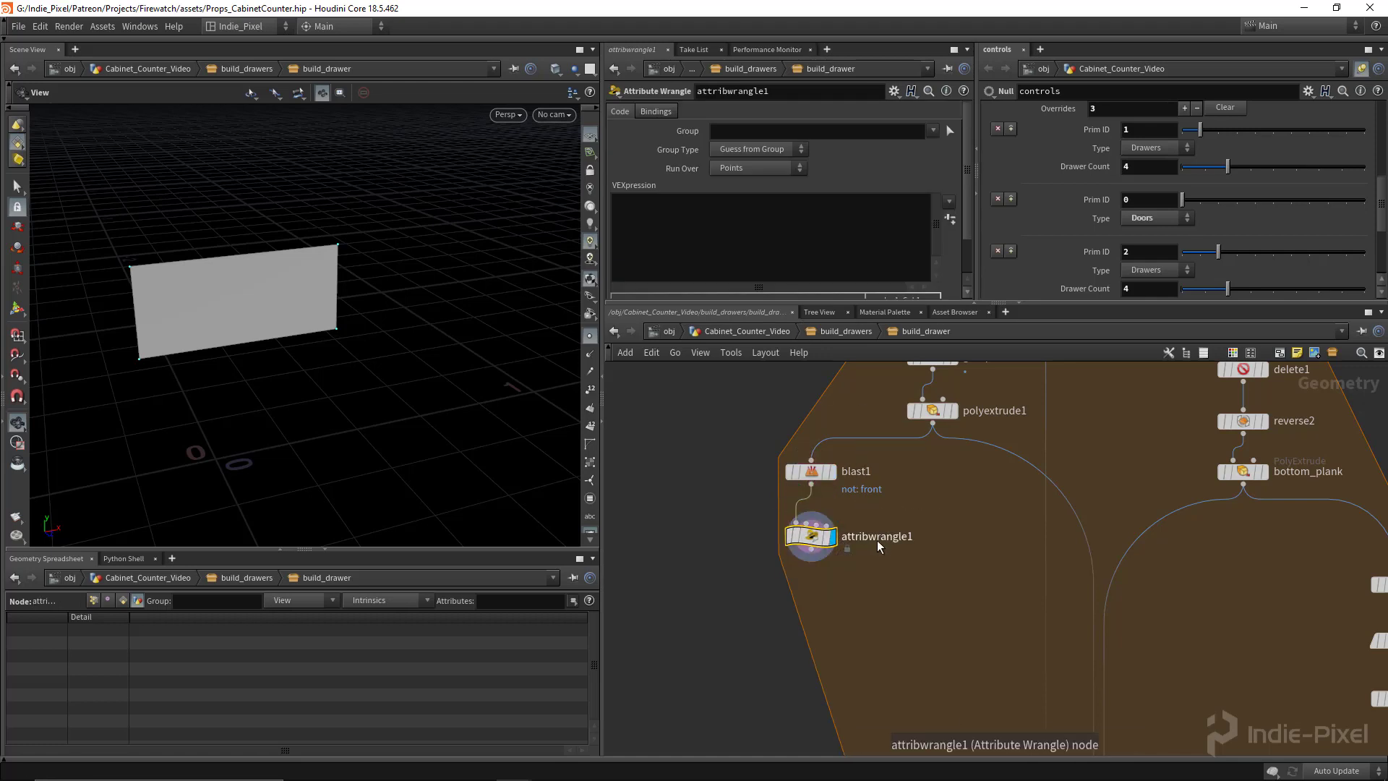
- Set the wrangle to run over Primitives, enter the VEX line addpoint(0, @P); and check the front face for the added point
{"action": "left_click", "coordinate": [759, 167]}
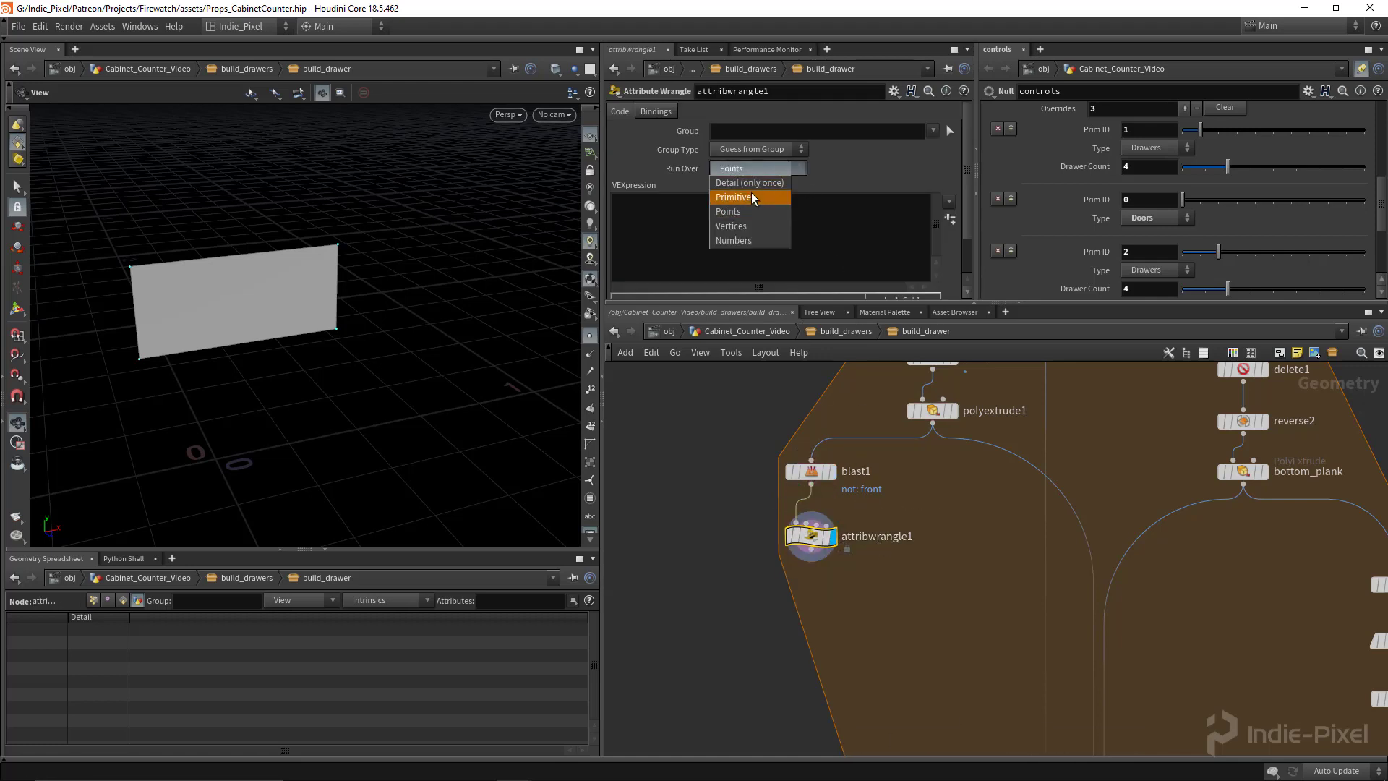
{"action": "left_click", "coordinate": [748, 186]}
{"action": "left_click", "coordinate": [753, 241]}
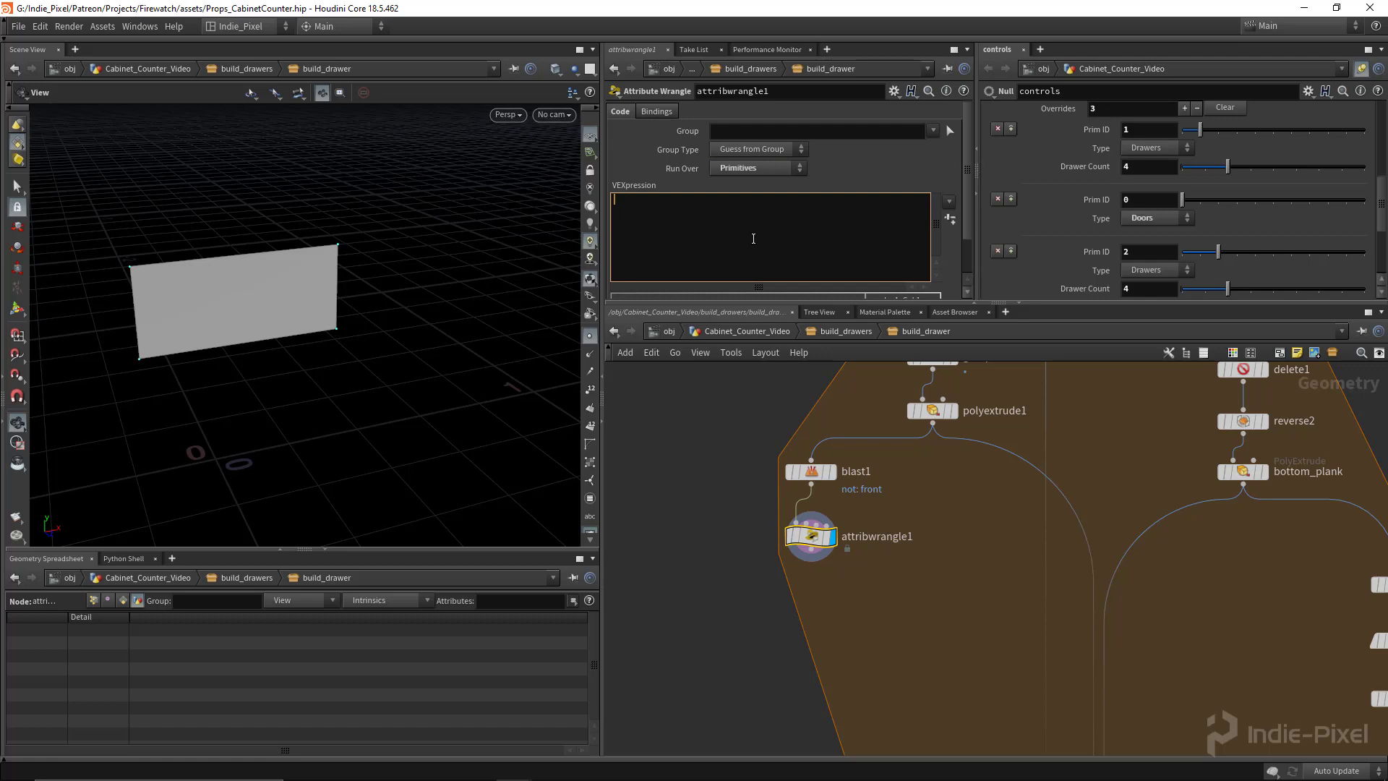
{"action": "type", "text": "addpoint)_"}
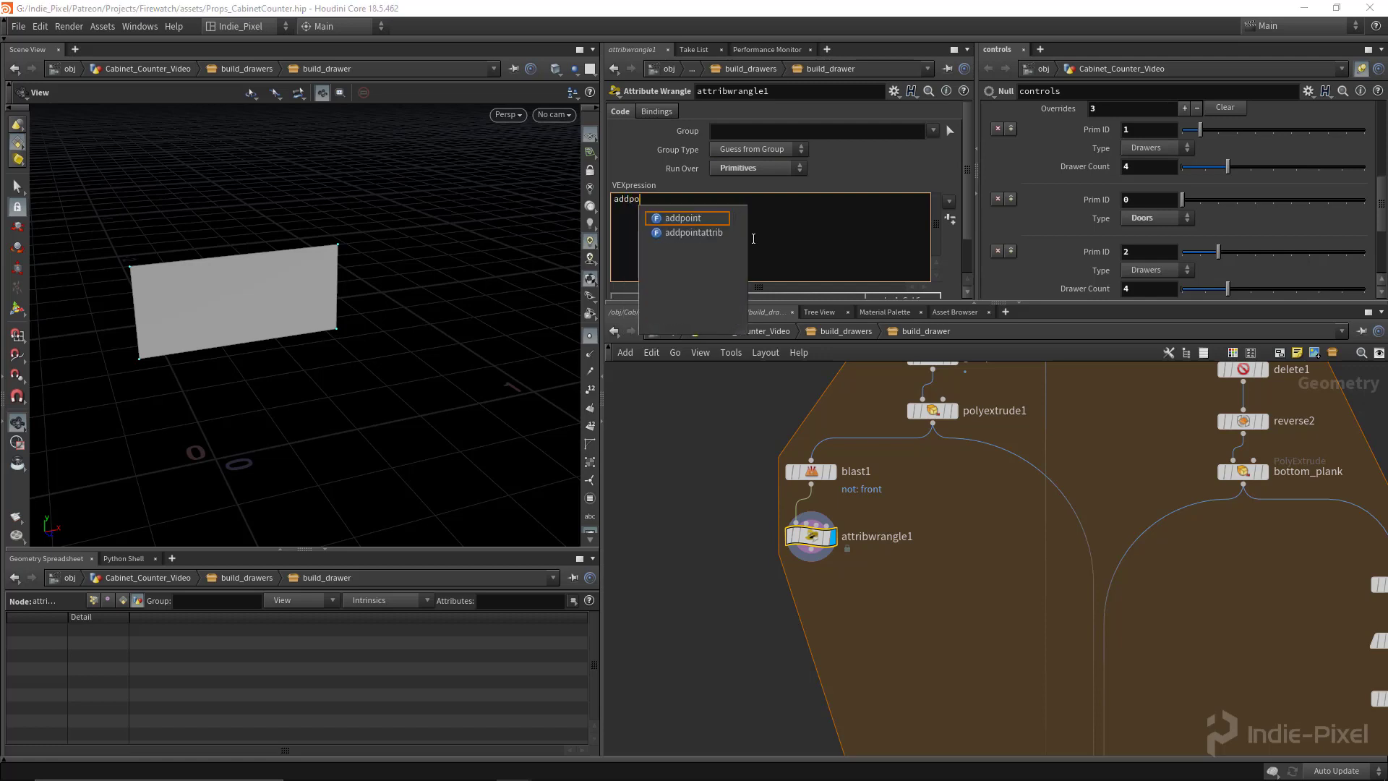
{"action": "key", "text": "BackSpace"}
{"action": "key", "text": "BackSpace"}
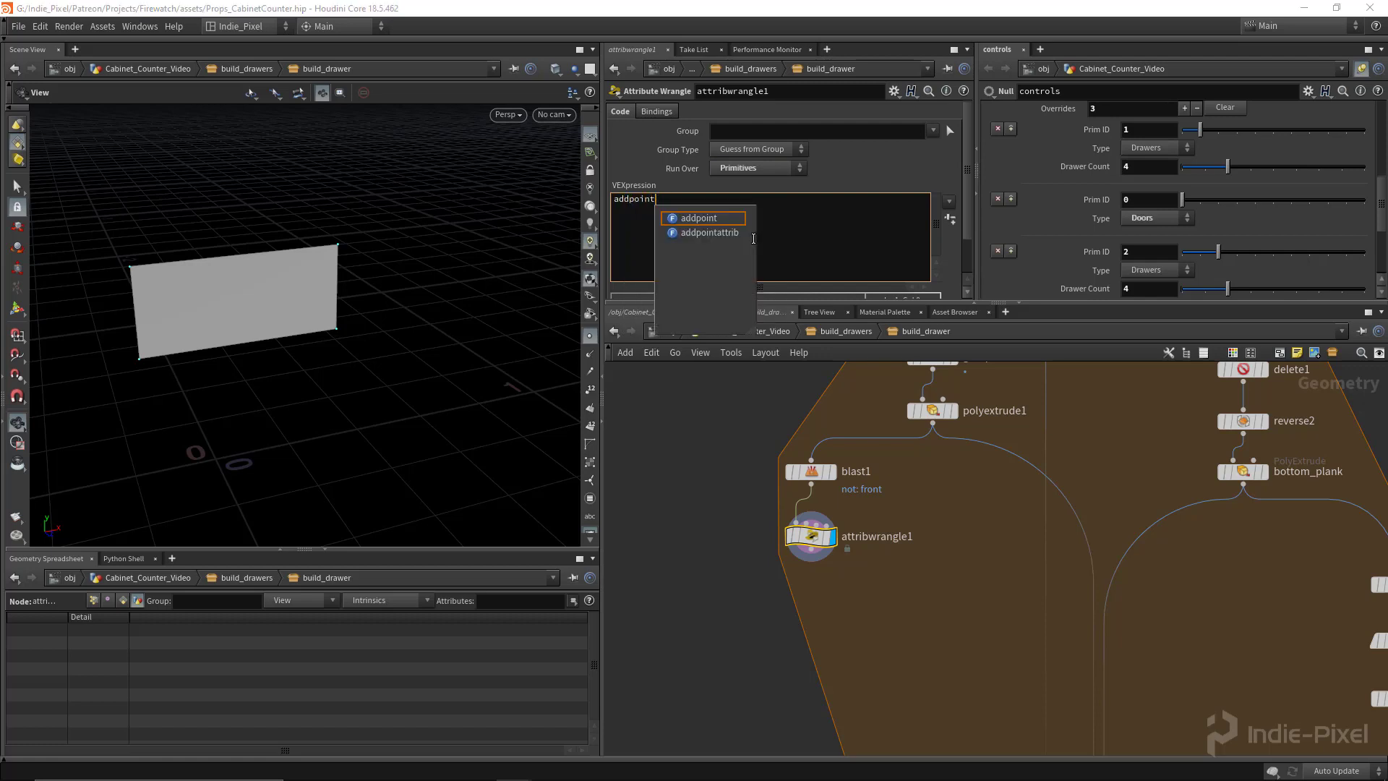
{"action": "type", "text": "()"}
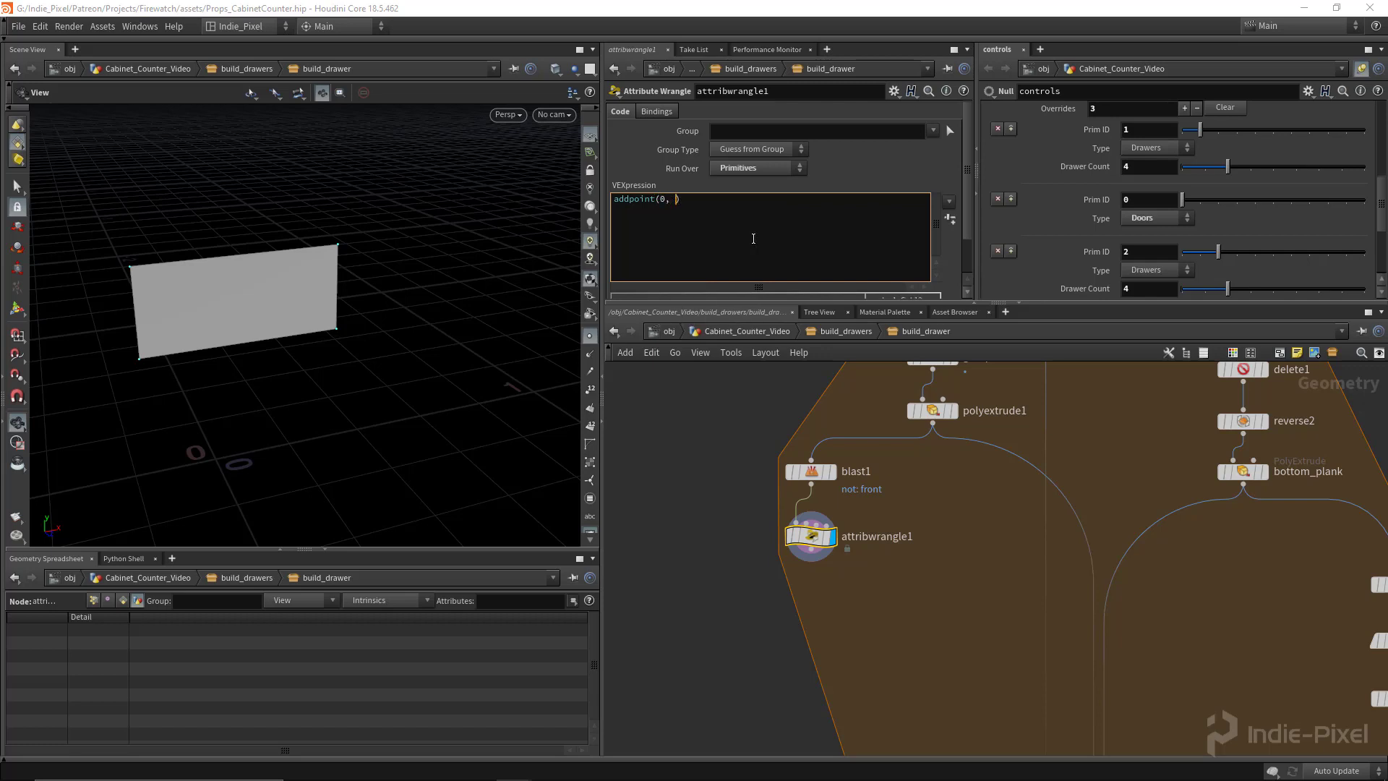
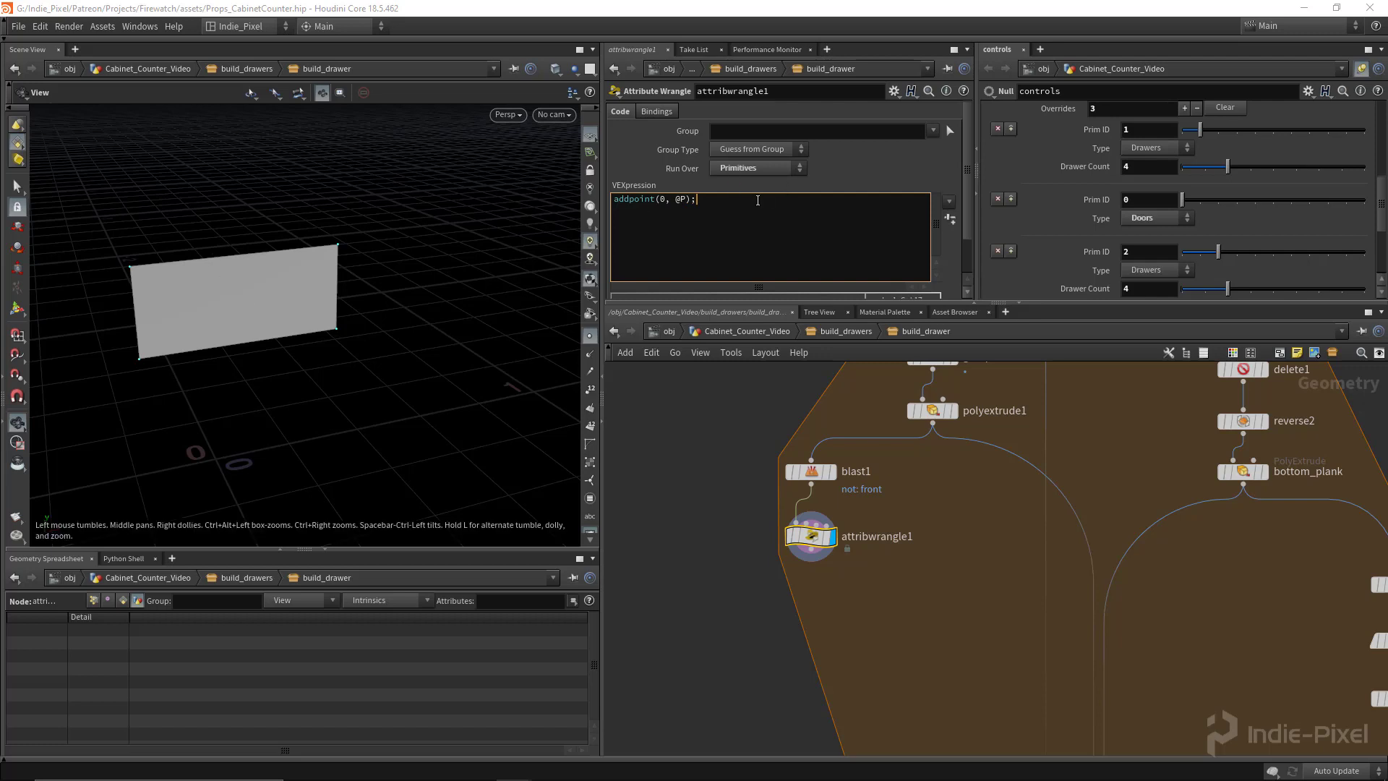
{"action": "scroll", "coordinate": [208, 304], "scroll_direction": "up", "scroll_amount": 3}
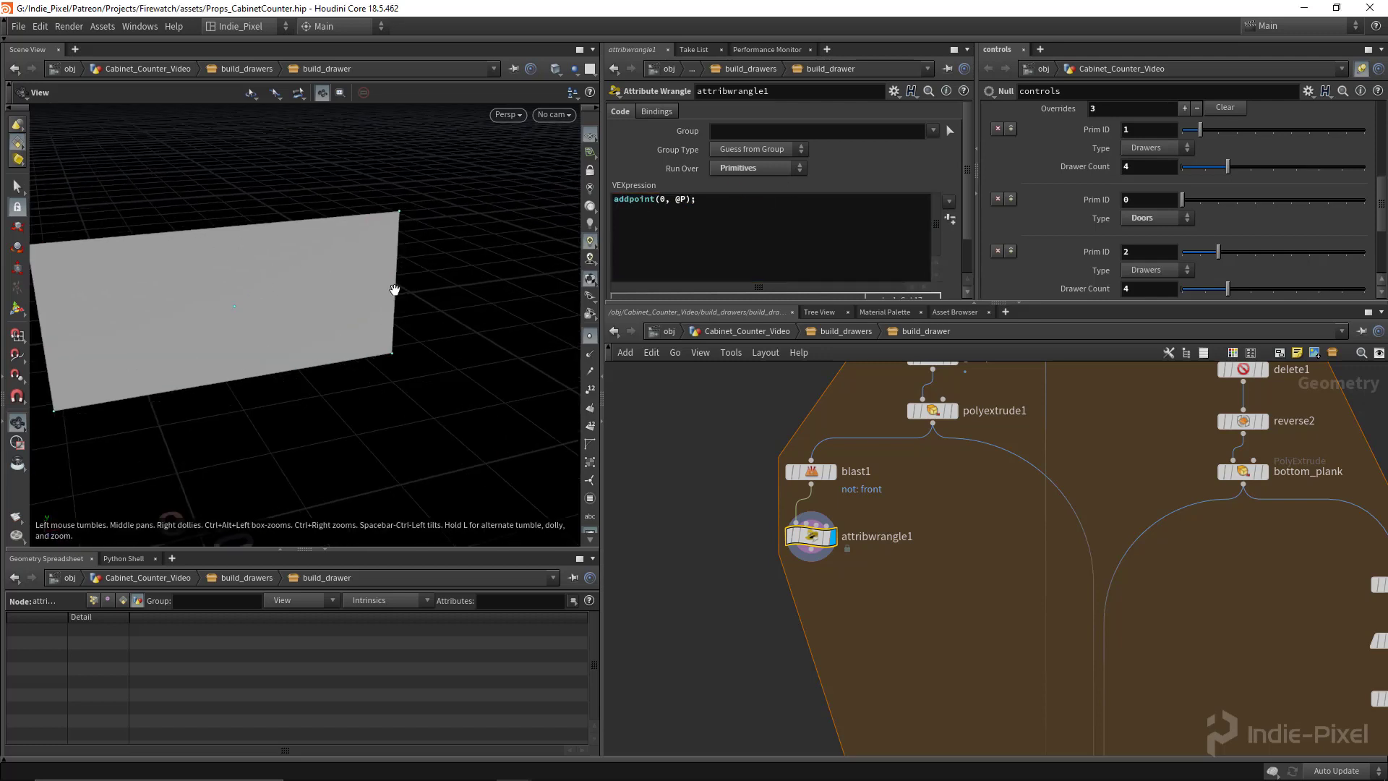
{"action": "key", "text": "w"}
{"action": "scroll", "coordinate": [236, 316], "scroll_direction": "down", "scroll_amount": 3}
{"action": "key", "text": "w"}
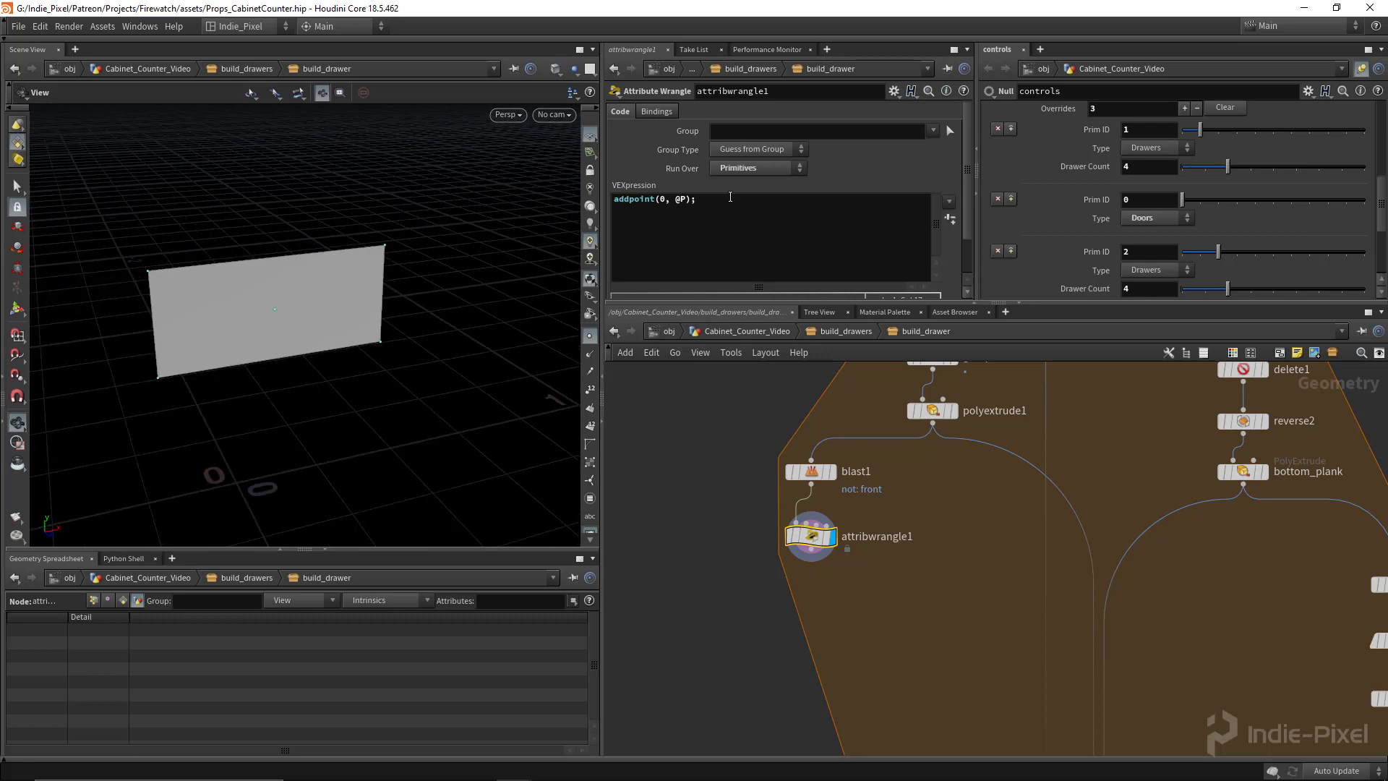
{"action": "left_click", "coordinate": [730, 200]}
{"action": "type", "text": "removeprim"}
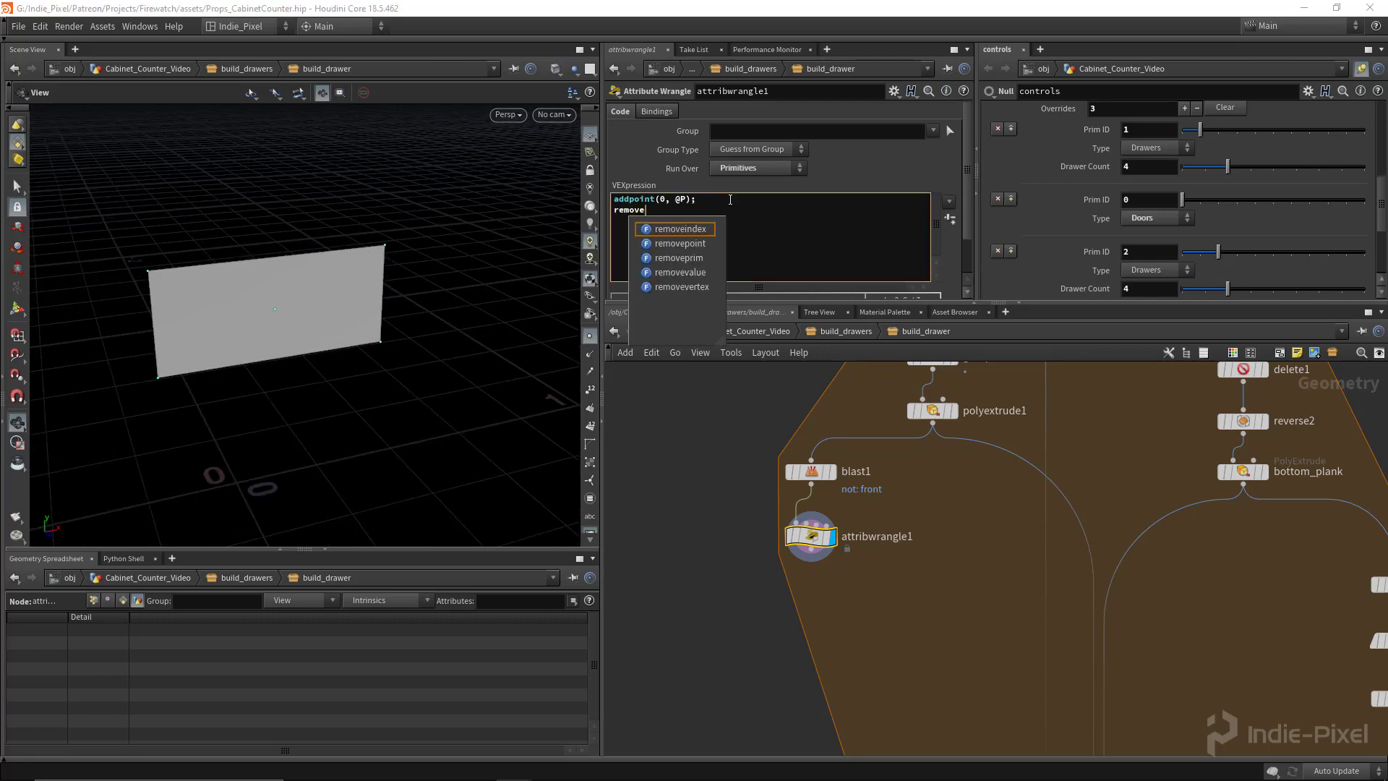
{"action": "key", "text": "Down"}
{"action": "key", "text": "Down"}
{"action": "key", "text": "Down"}
{"action": "key", "text": "Return"}
{"action": "type", "text": "()"}
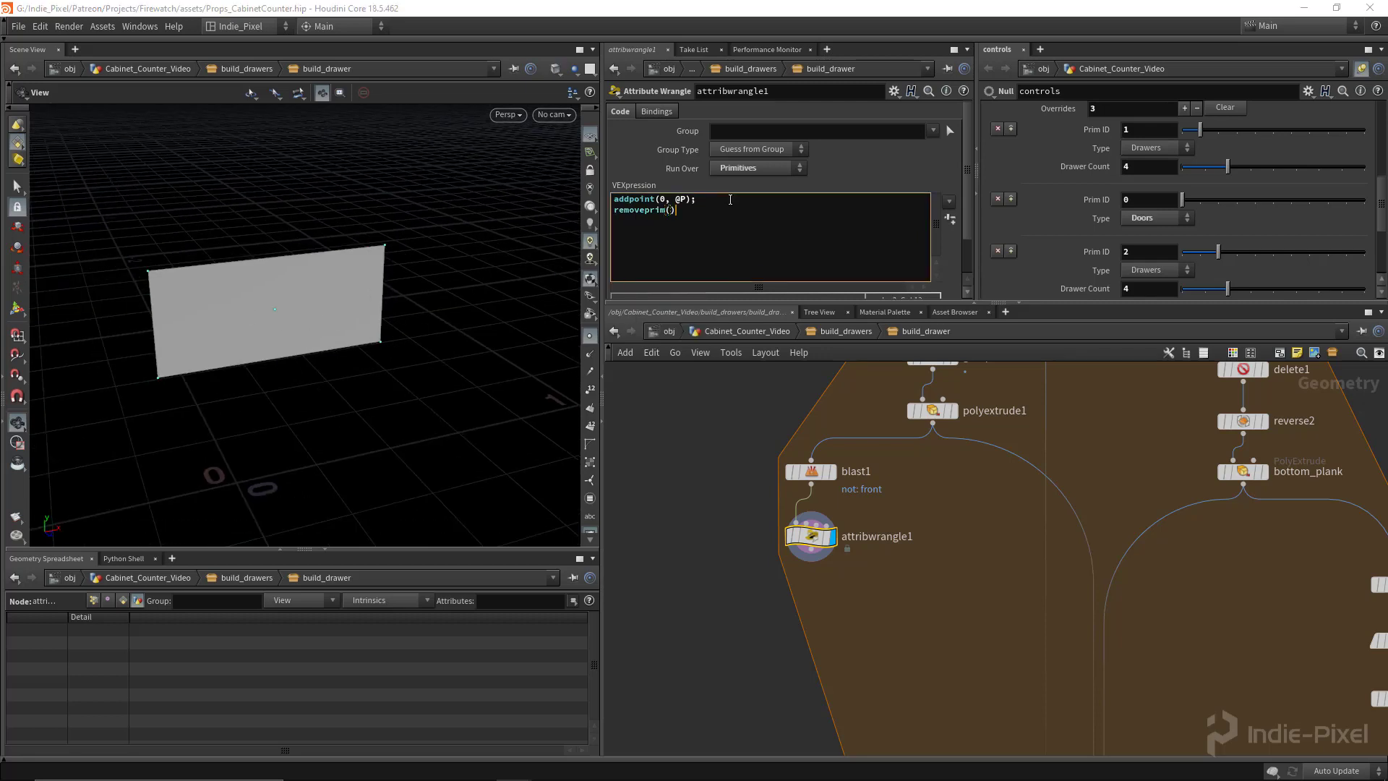
{"action": "type", "text": "0, @prinum"}
{"action": "type", "text": "m"}
{"action": "key", "text": "ctrl+Return"}
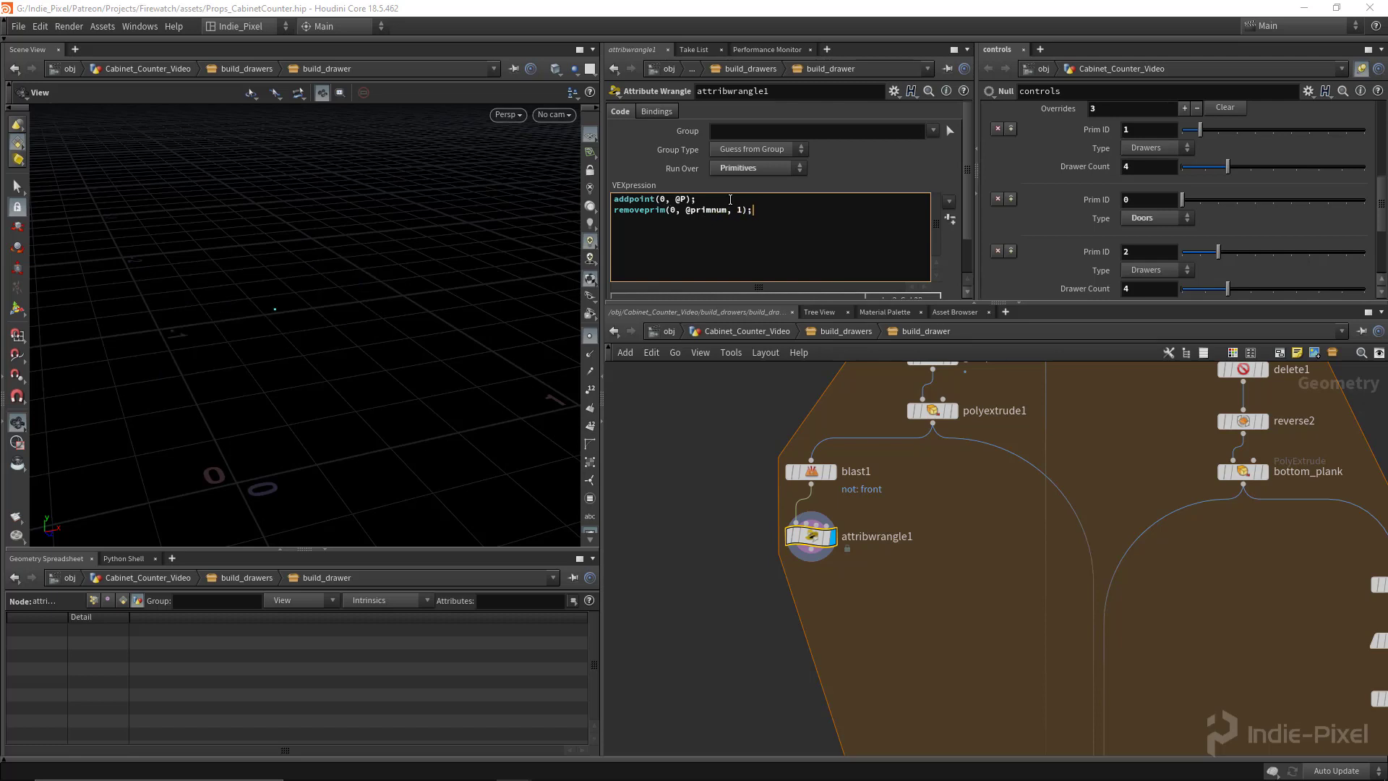
- Turn on the display of point normals and store the addpoint result in a variable as int newpnt = addpoint(0, @P);
{"action": "left_click", "coordinate": [590, 355]}
{"action": "left_click_drag", "start_coordinate": [274, 316], "coordinate": [384, 332]}
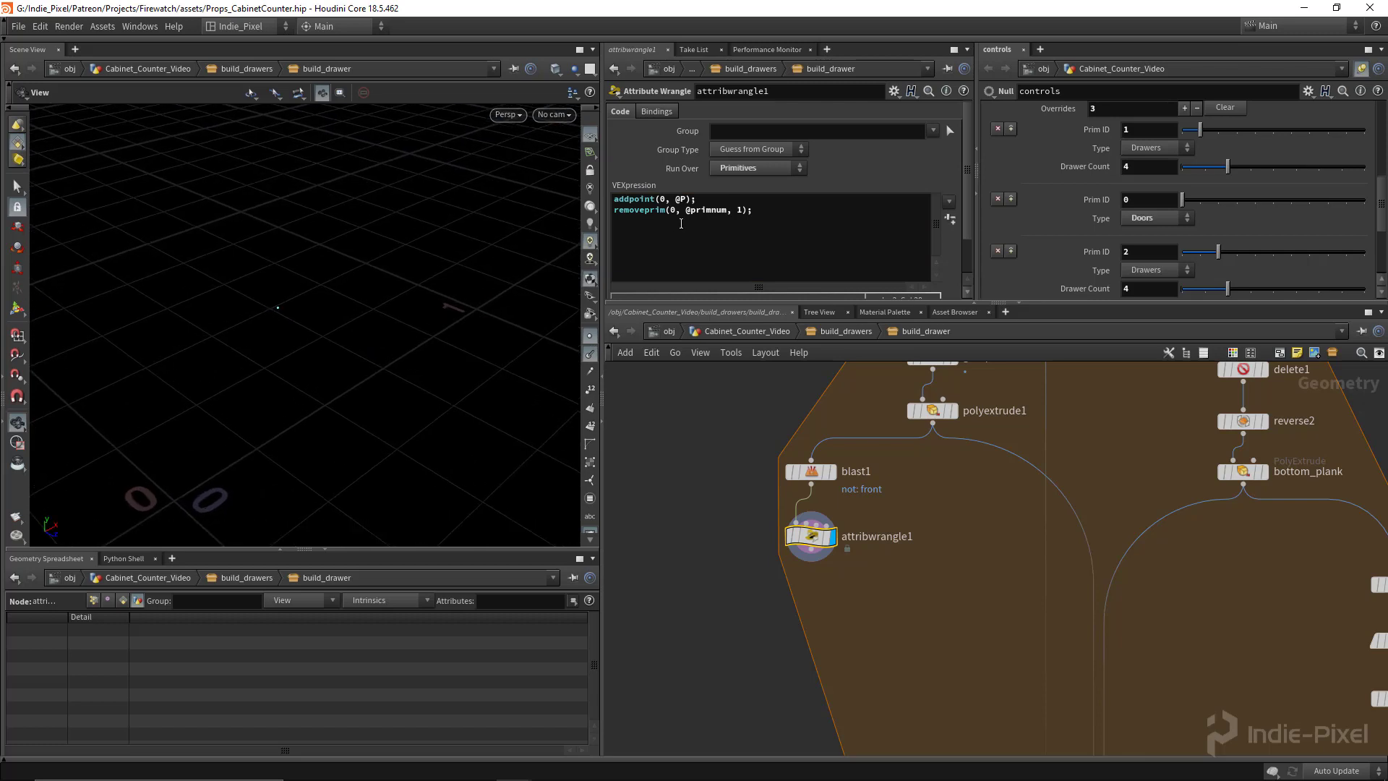
{"action": "left_click", "coordinate": [764, 209]}
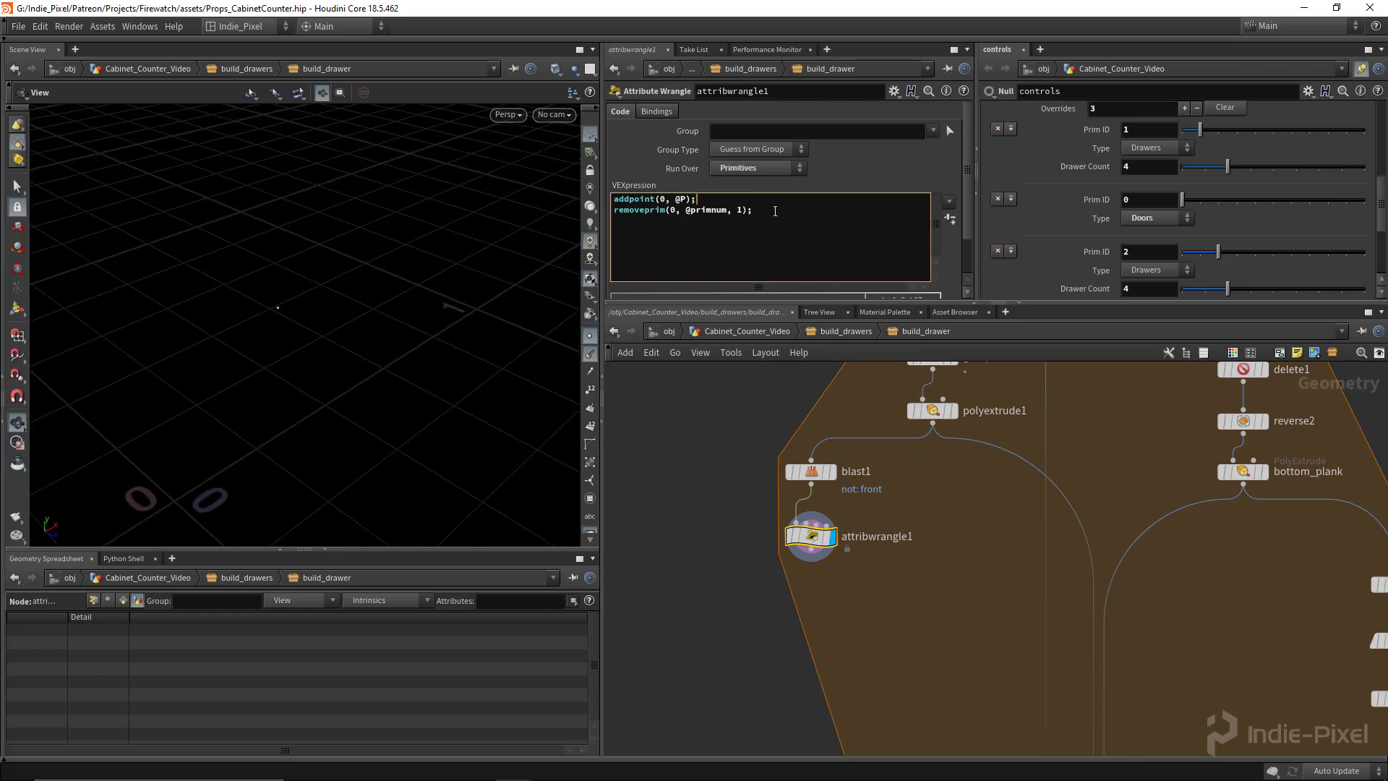
{"action": "type", "text": "int pnt ="}
{"action": "type", "text": " new"}
{"action": "key", "text": "shift+Right"}
{"action": "key", "text": "shift+Right"}
{"action": "key", "text": "shift+Right"}
{"action": "key", "text": "shift+Right"}
{"action": "key", "text": "End"}
{"action": "key", "text": "Return"}
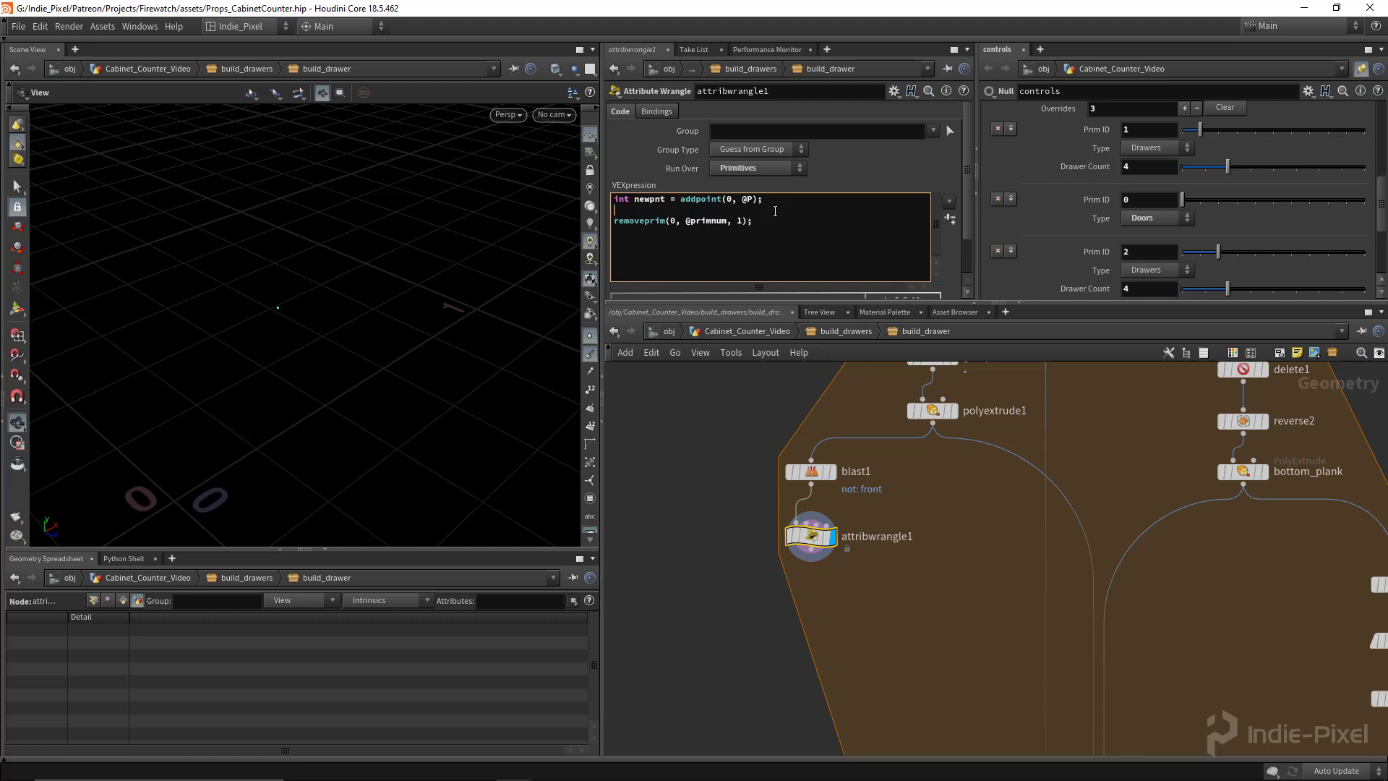
{"action": "key", "text": "BackSpace"}
{"action": "key", "text": "Down"}
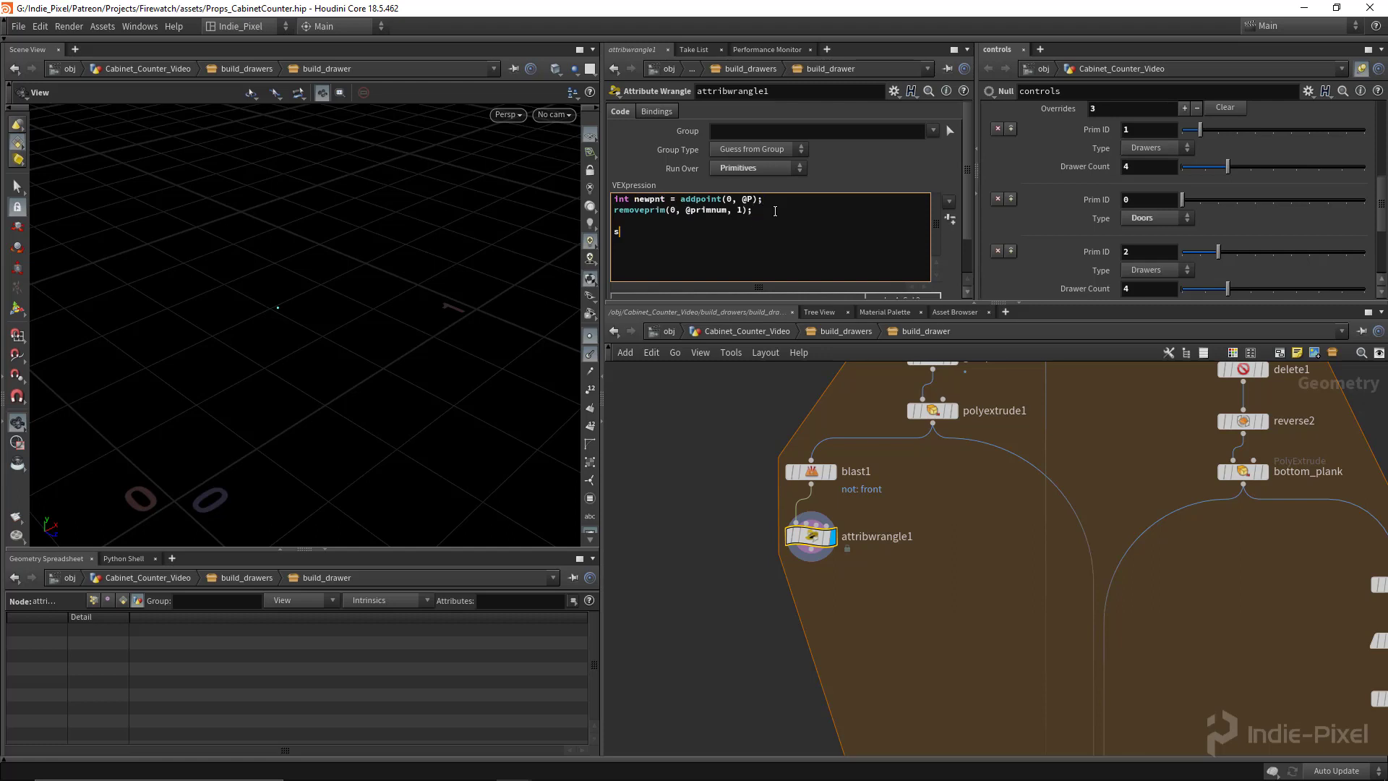
- Add setpointattrib(0, "N", newpnt, {0,0,1}, "set"); to the wrangle and check the point's normal in the viewport
{"action": "type", "text": "etpooj"}
{"action": "key", "text": "BackSpace"}
{"action": "key", "text": "BackSpace"}
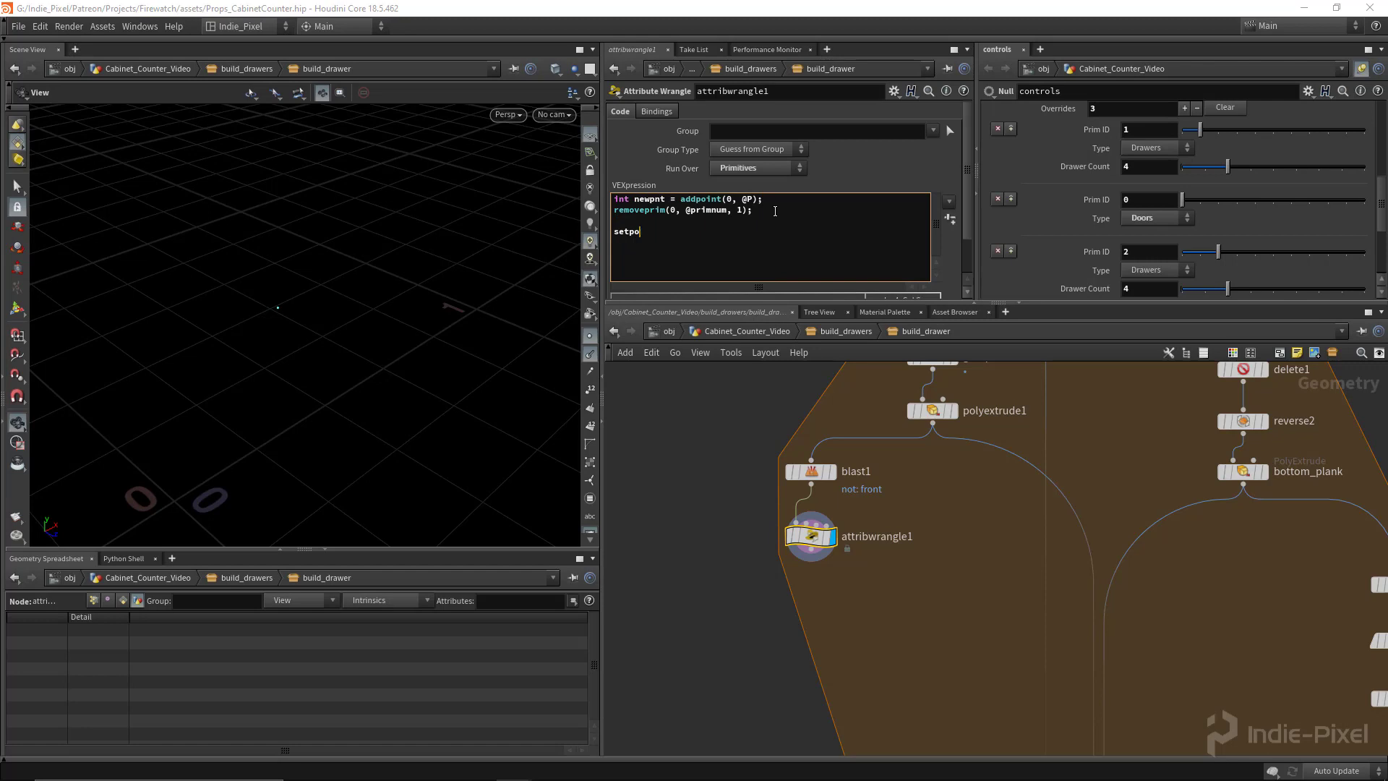
{"action": "type", "text": "inta"}
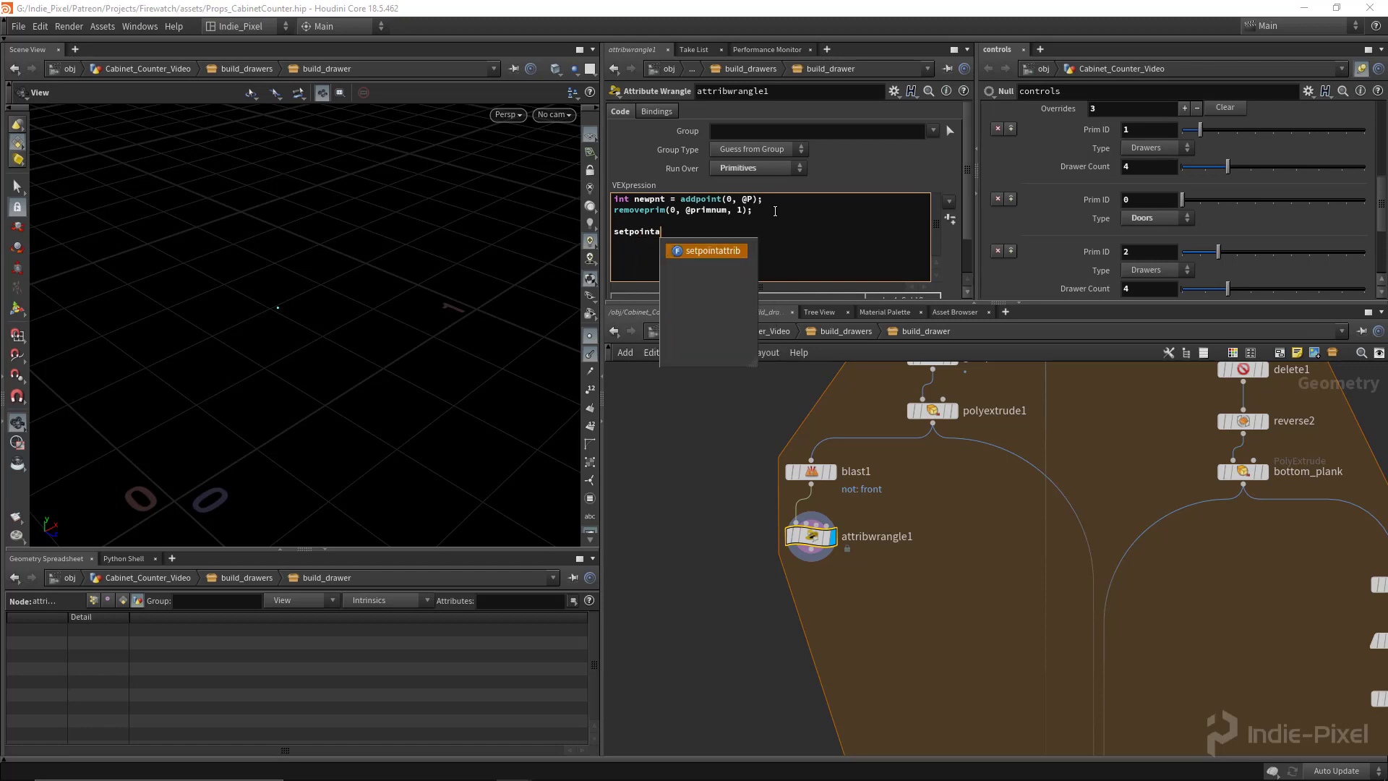
{"action": "key", "text": "Return"}
{"action": "type", "text": "()"}
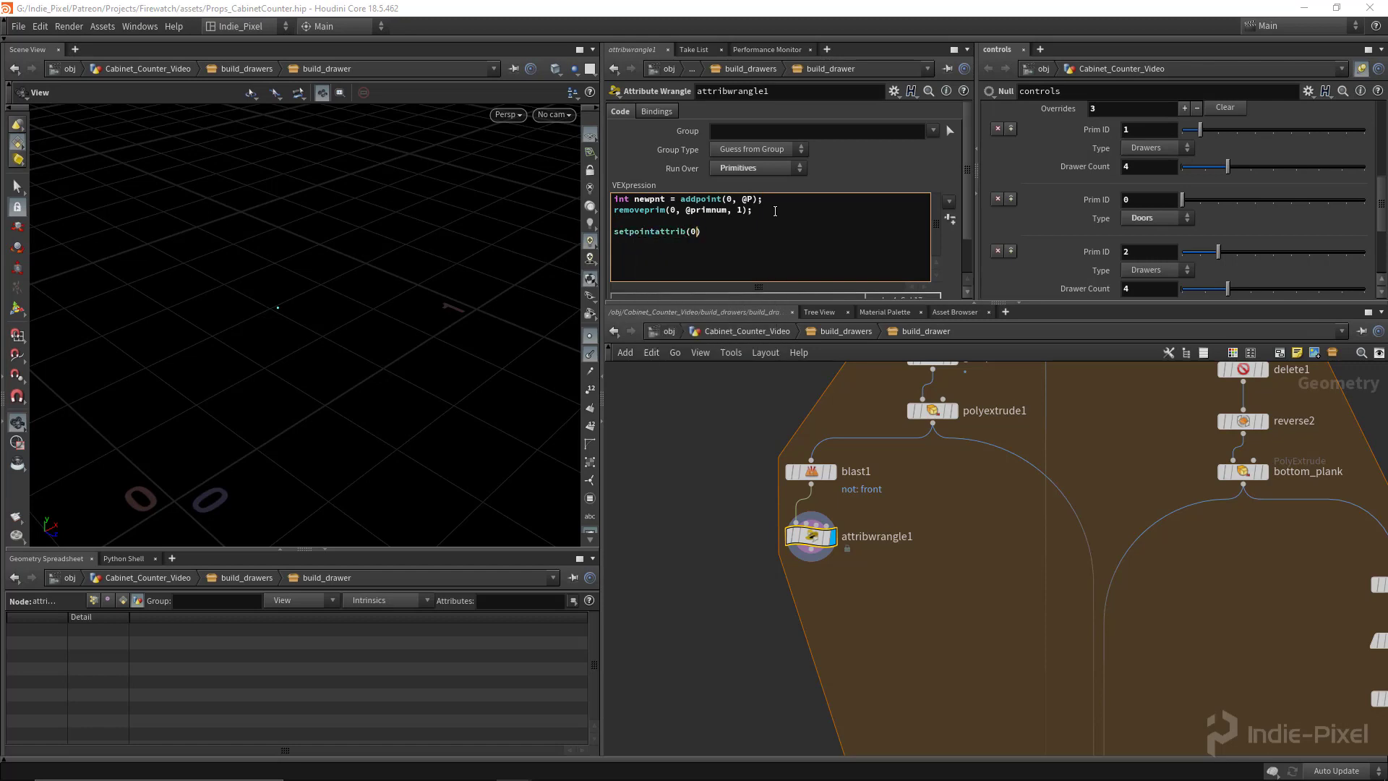
{"action": "type", "text": "0, \"N\", newpnt, {0,0,1}, \"set\""}
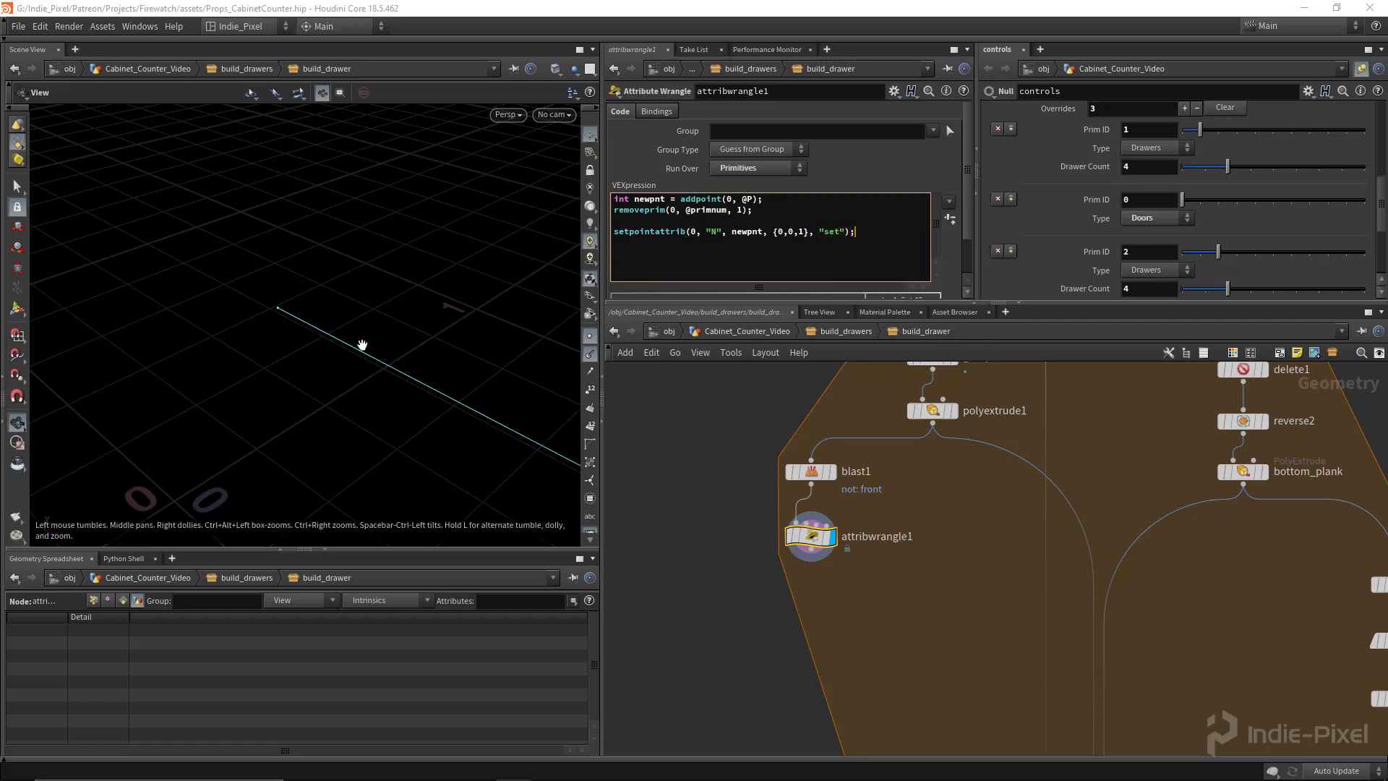
{"action": "left_click_drag", "start_coordinate": [362, 343], "coordinate": [318, 340]}
- Place a Line node in the empty area beside the blast1 and attribwrangle1 branch and display it
{"action": "middle_click_drag", "start_coordinate": [696, 600], "coordinate": [876, 589]}
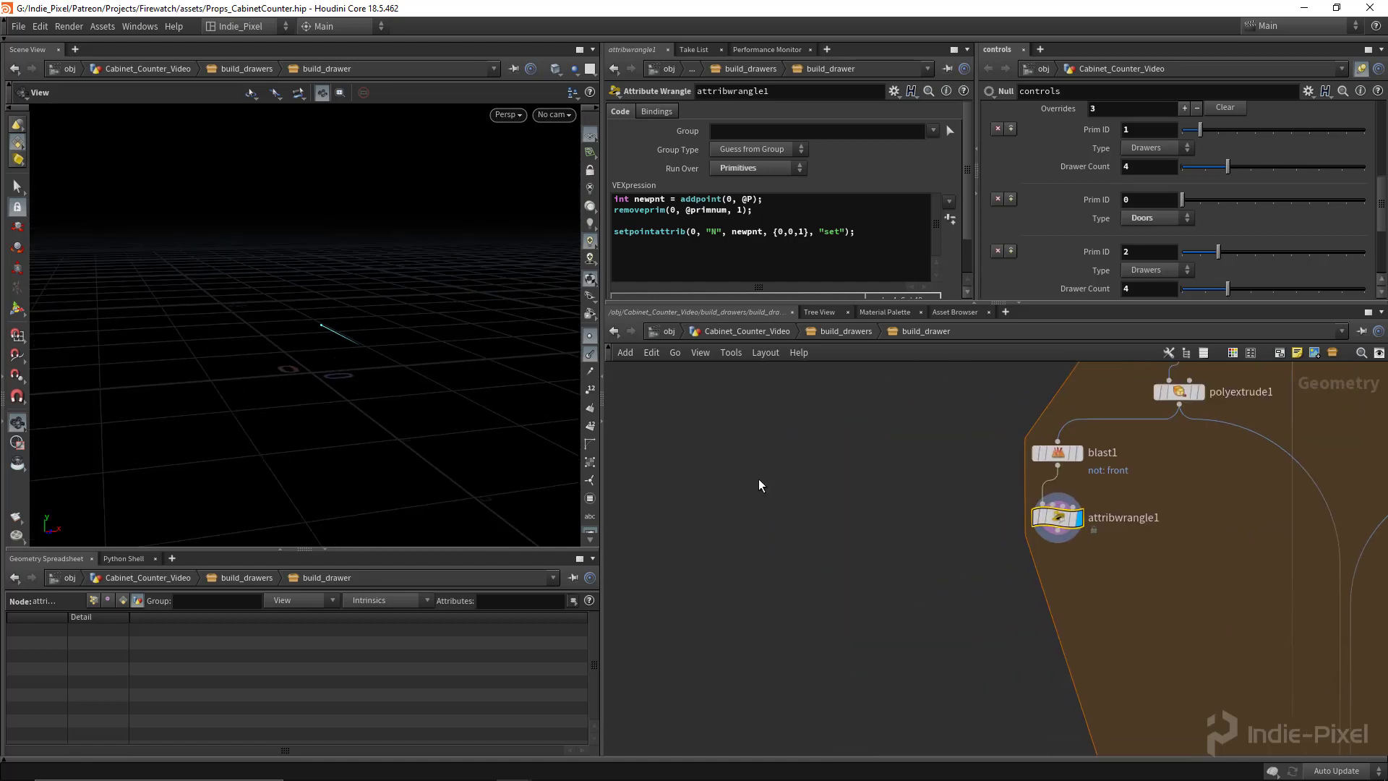
{"action": "key", "text": "Tab"}
{"action": "type", "text": "li"}
{"action": "key", "text": "Return"}
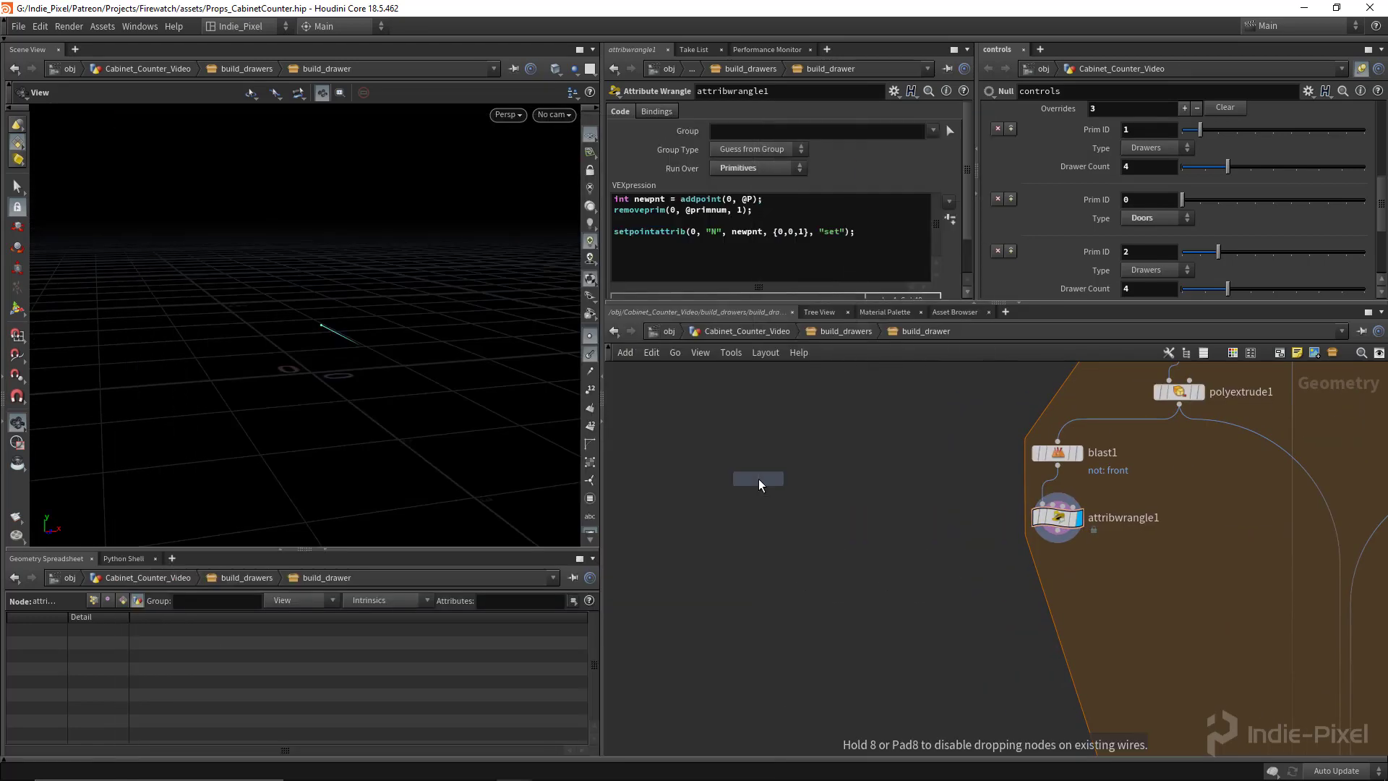
{"action": "left_click", "coordinate": [831, 480]}
{"action": "left_click", "coordinate": [853, 481]}
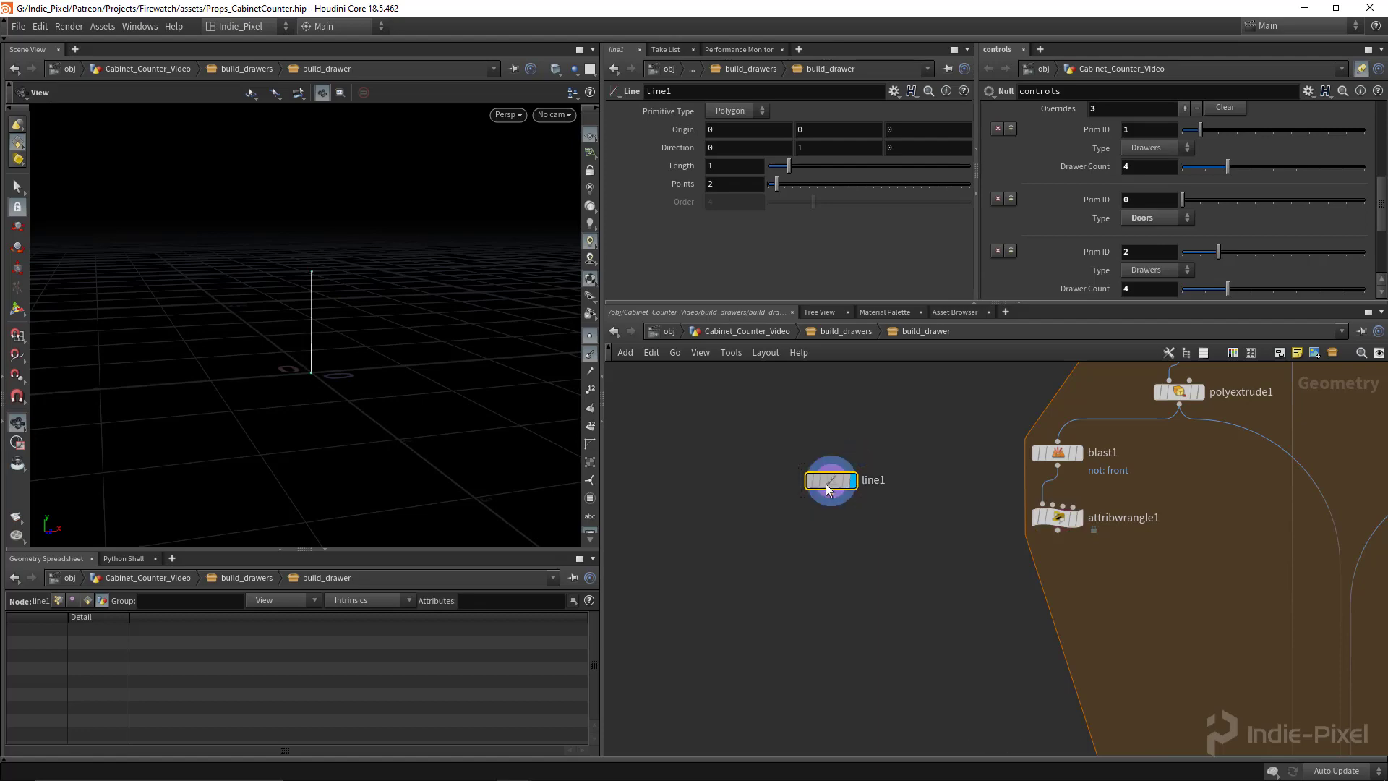
{"action": "left_click_drag", "start_coordinate": [829, 484], "coordinate": [816, 492]}
- Set line1's direction to 0, 0, 1 and check its orientation in the viewport
{"action": "left_click_drag", "start_coordinate": [405, 334], "coordinate": [282, 354]}
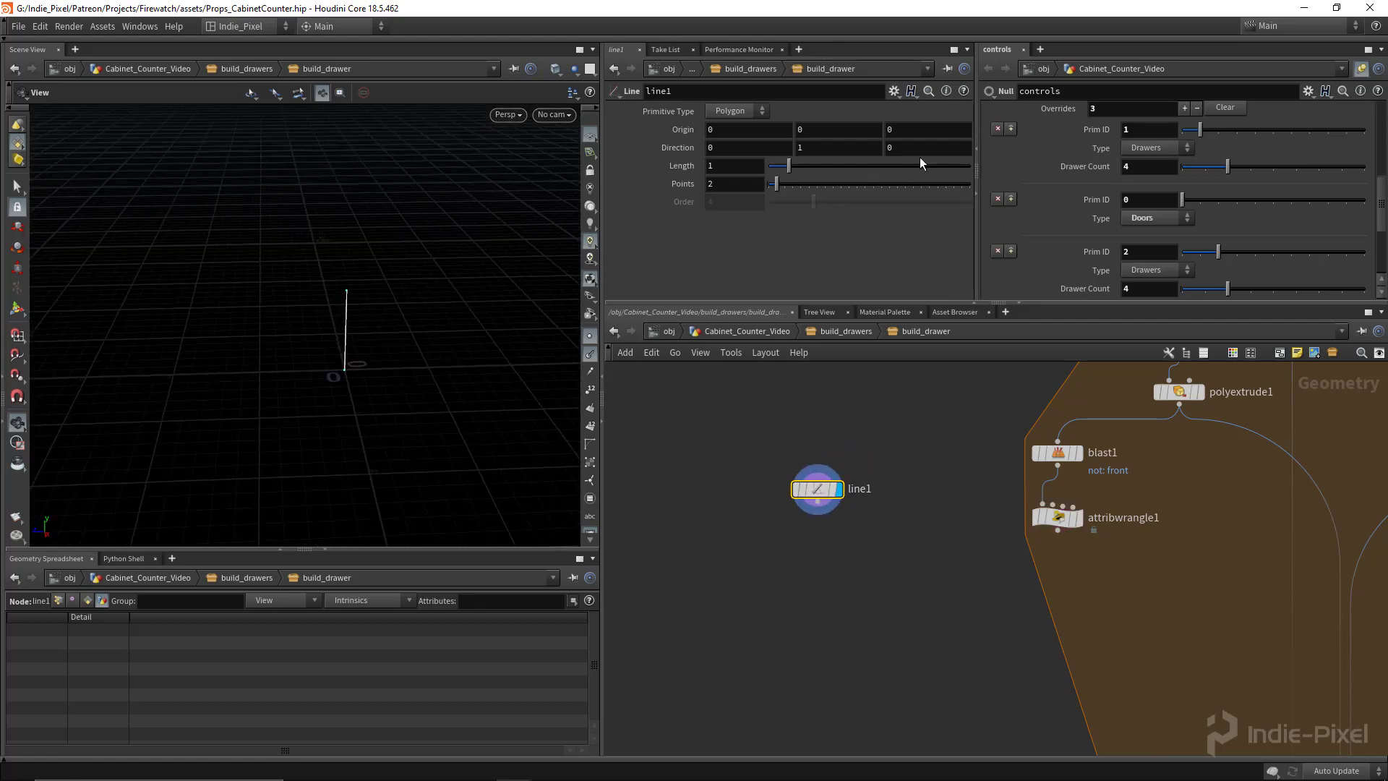
{"action": "type", "text": "1"}
{"action": "key", "text": "Return"}
{"action": "left_click", "coordinate": [866, 148]}
{"action": "type", "text": "0"}
{"action": "key", "text": "Return"}
{"action": "left_click_drag", "start_coordinate": [309, 294], "coordinate": [260, 383]}
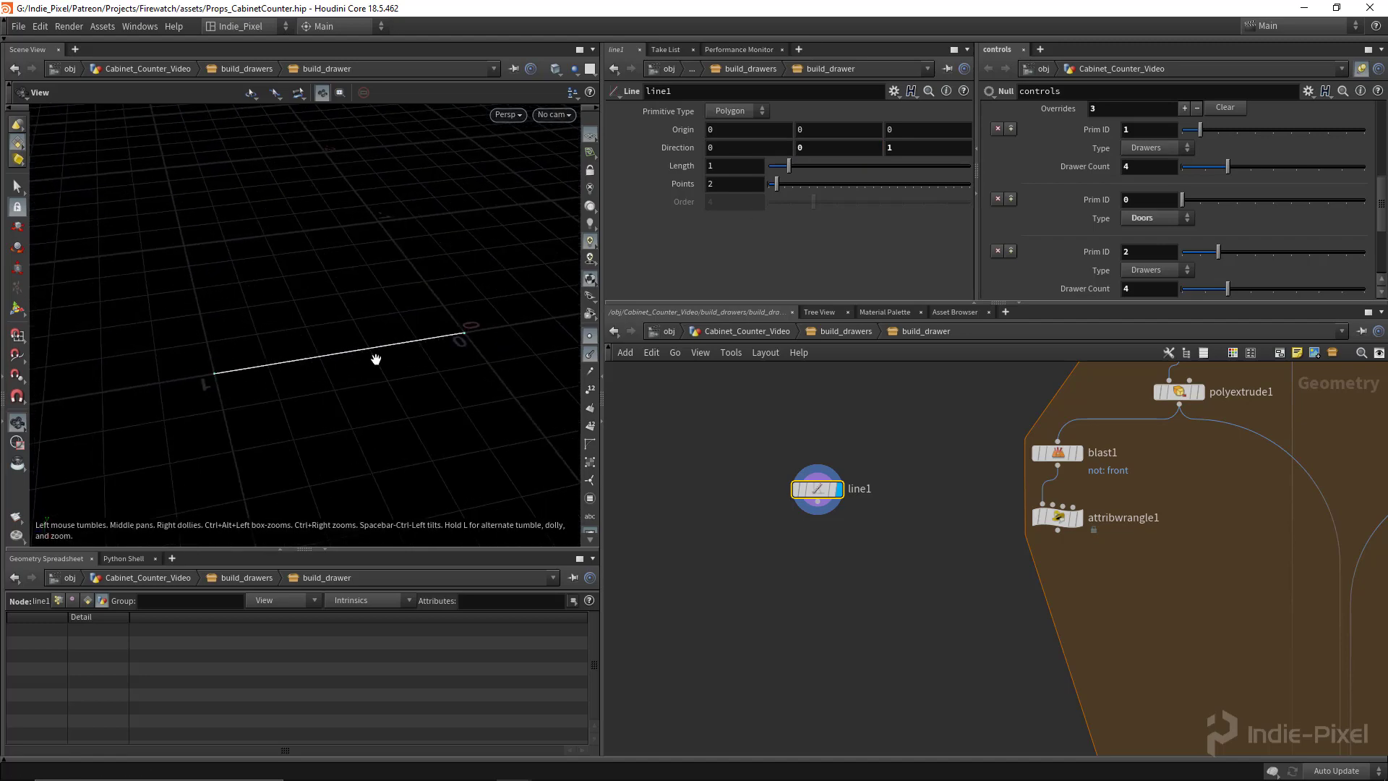
{"action": "left_click_drag", "start_coordinate": [451, 343], "coordinate": [359, 347]}
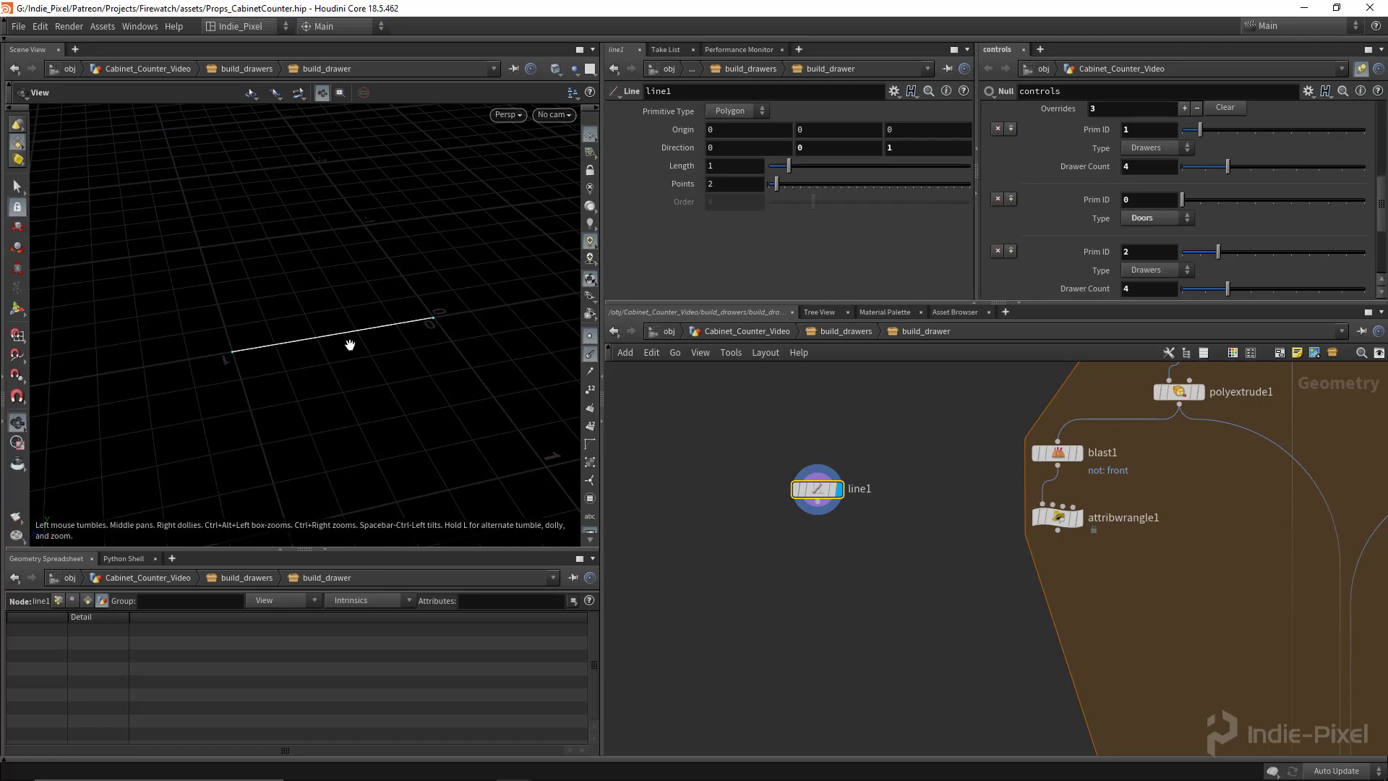
{"action": "left_click_drag", "start_coordinate": [349, 342], "coordinate": [338, 338]}
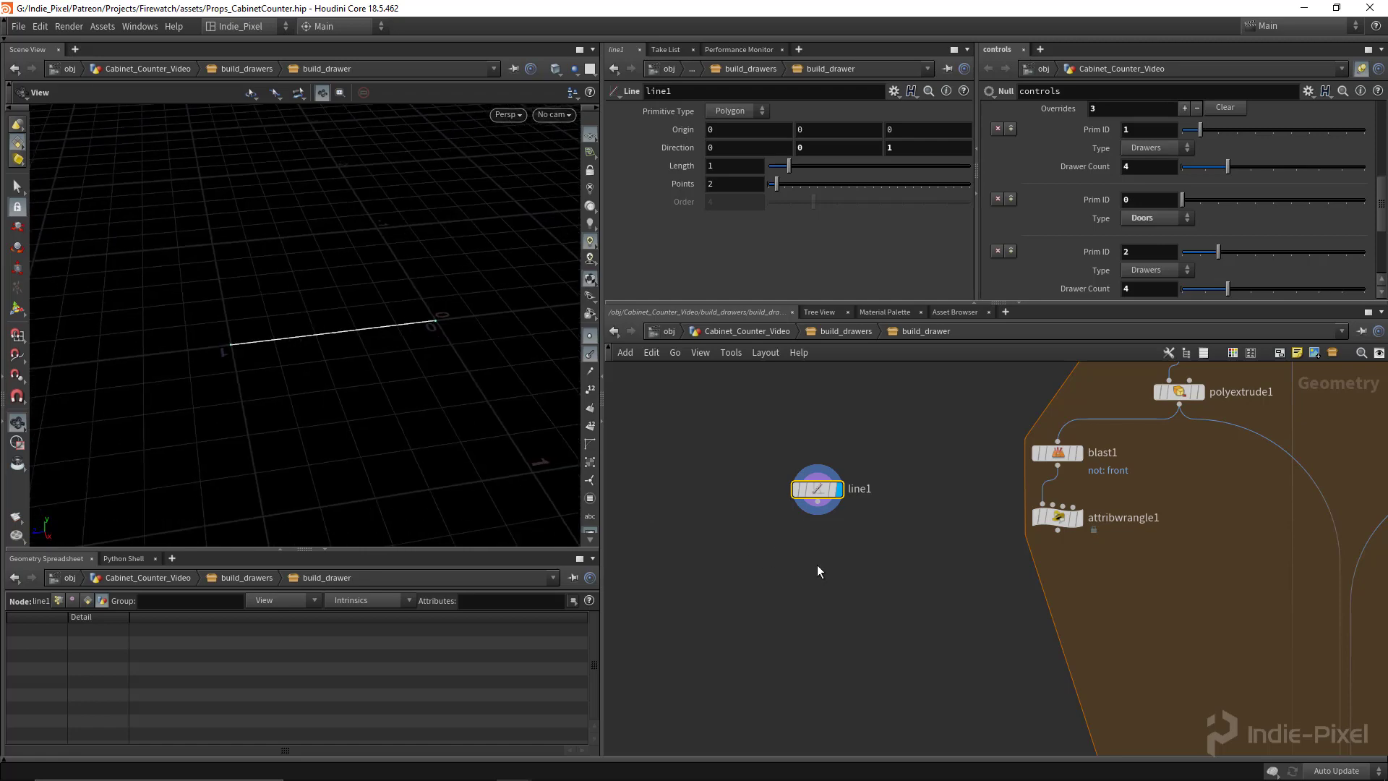
- Add a Resample node after line1, display it, and set its maximum segment length to 0.01
{"action": "middle_click_drag", "start_coordinate": [817, 565], "coordinate": [821, 516]}
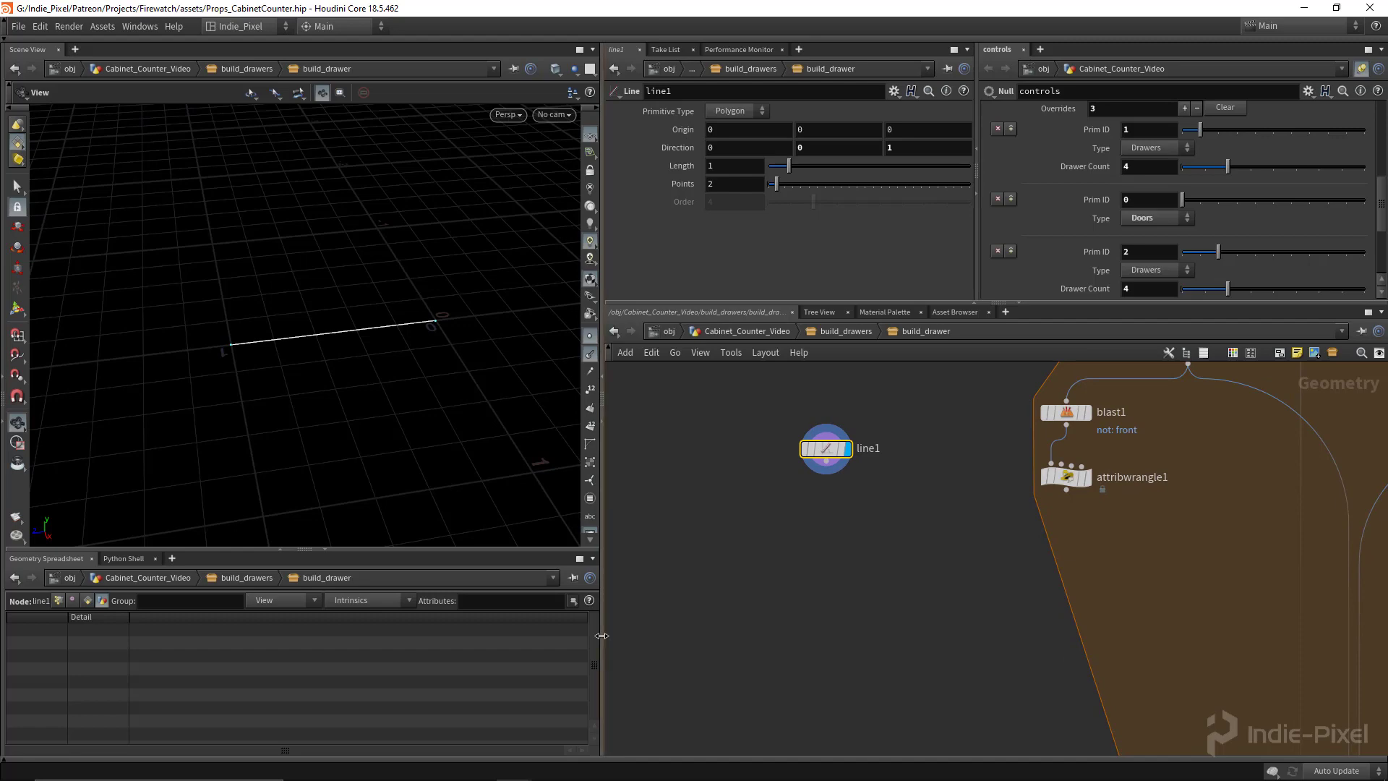
{"action": "left_click_drag", "start_coordinate": [604, 633], "coordinate": [582, 630]}
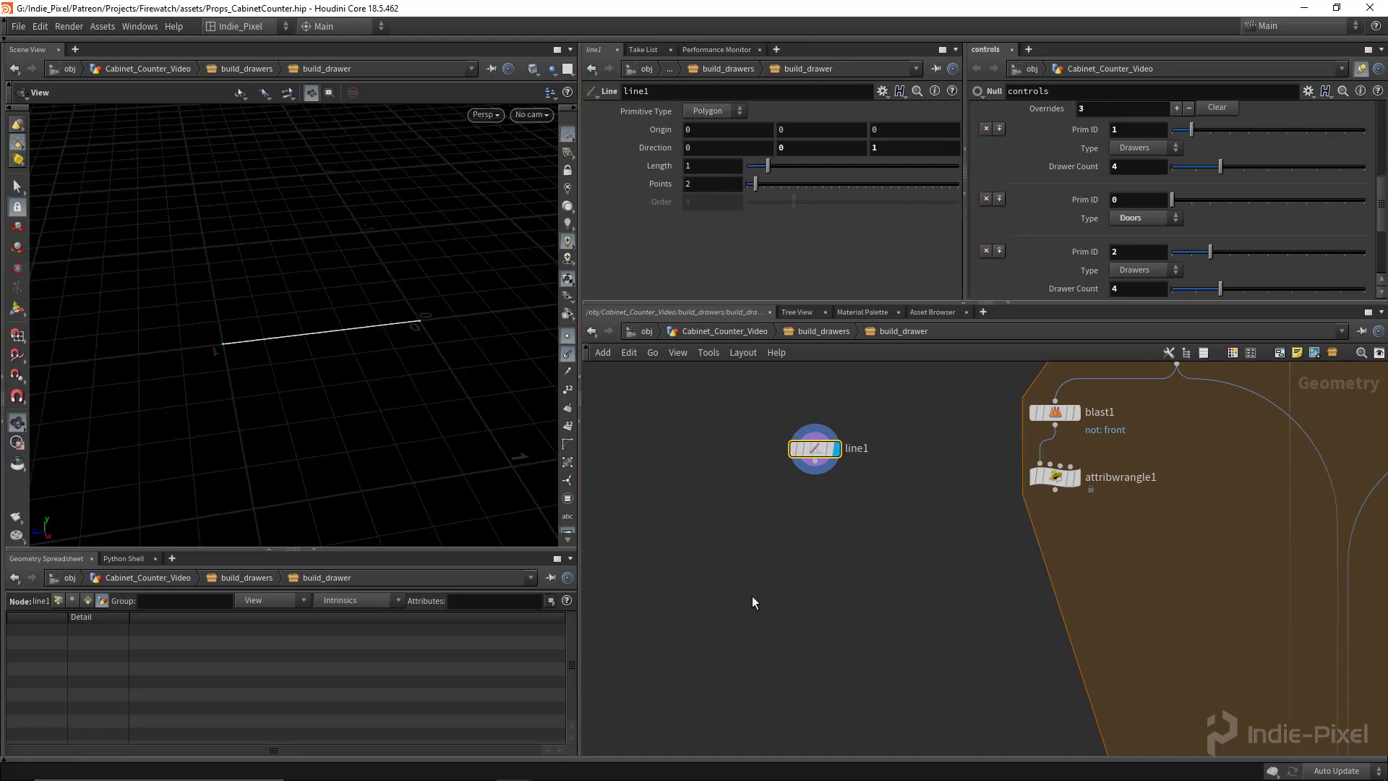
{"action": "key", "text": "Tab"}
{"action": "type", "text": "resa"}
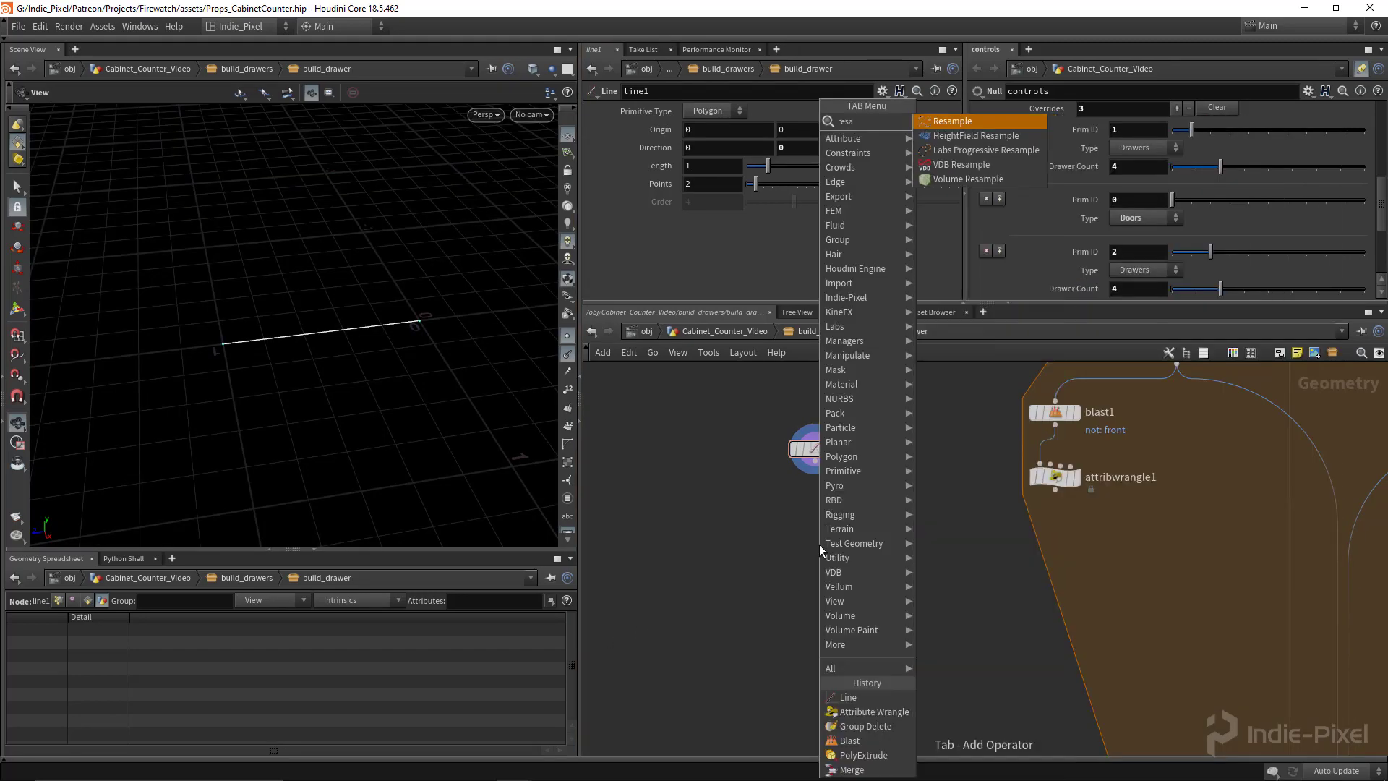
{"action": "key", "text": "Return"}
{"action": "left_click", "coordinate": [816, 531]}
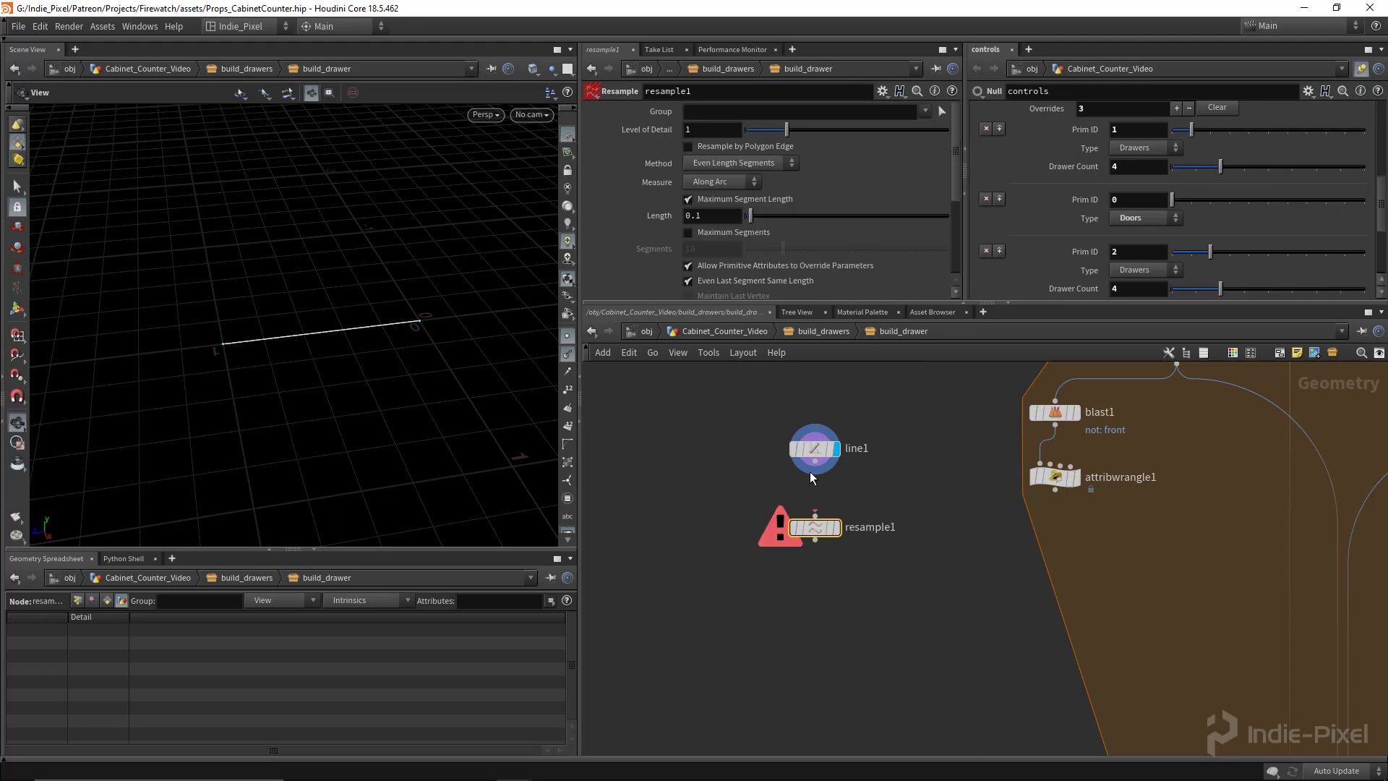
{"action": "left_click_drag", "start_coordinate": [824, 531], "coordinate": [824, 512]}
{"action": "left_click", "coordinate": [837, 508]}
{"action": "left_click", "coordinate": [716, 221]}
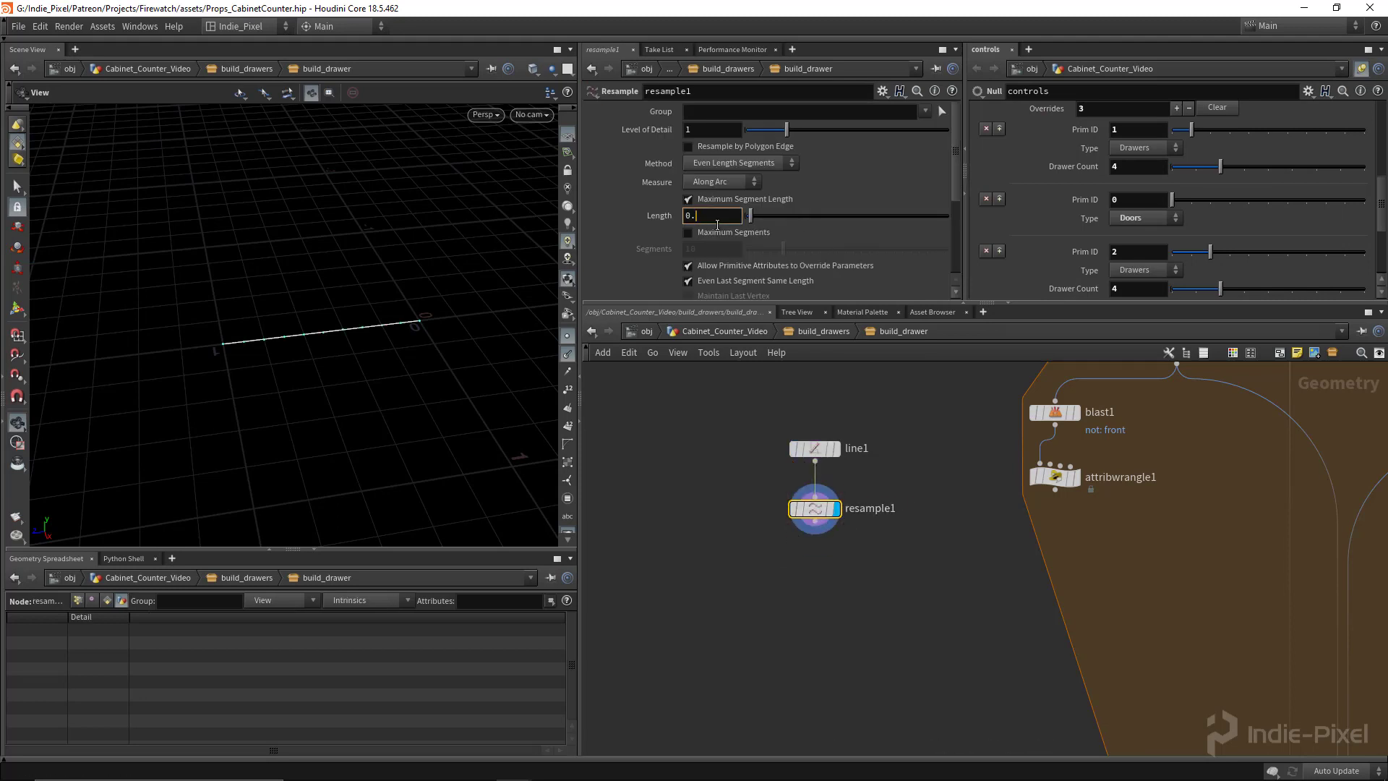
{"action": "key", "text": "Return"}
{"action": "scroll", "coordinate": [325, 332], "scroll_direction": "up", "scroll_amount": 3}
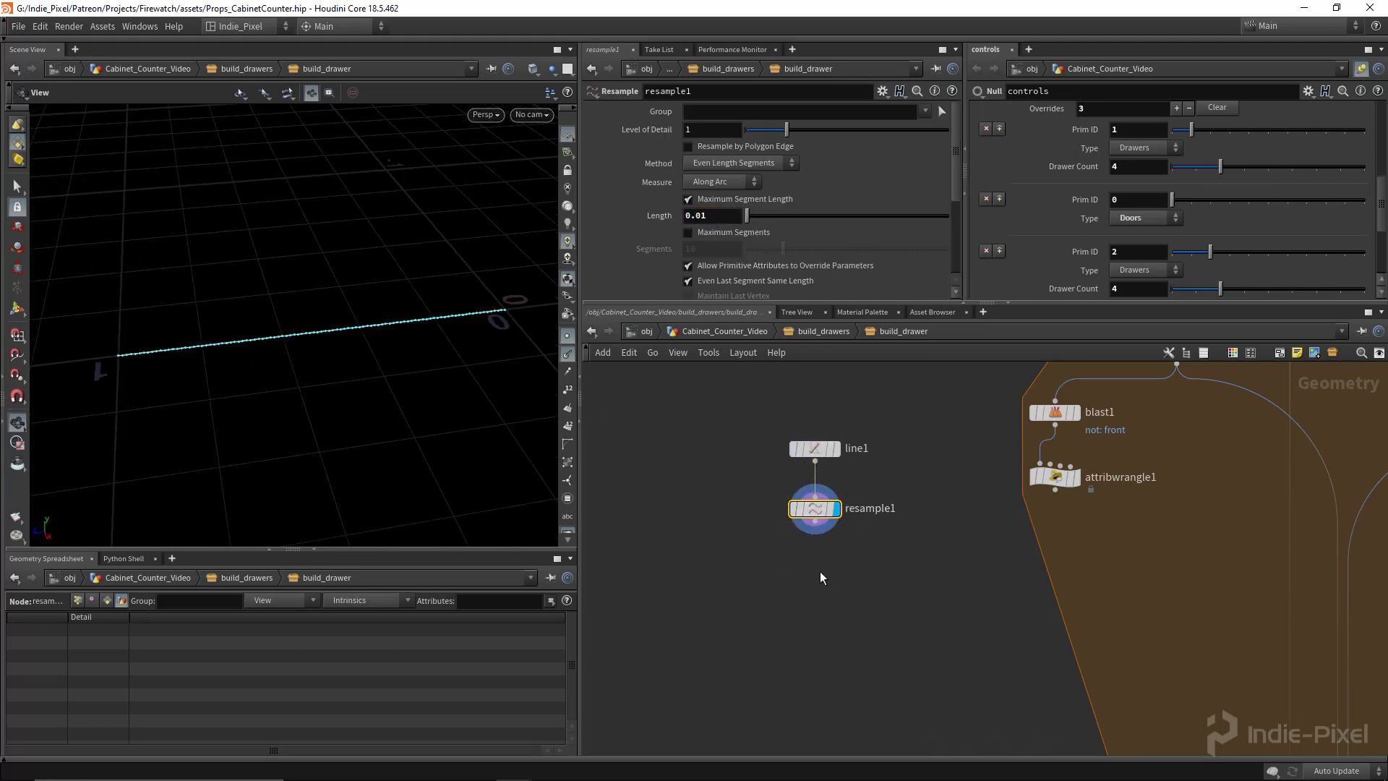
- Add an Attribute Wrangle after resample1, display it, and rename it knob_shape
{"action": "key", "text": "Tab"}
{"action": "type", "text": "wra"}
{"action": "key", "text": "Return"}
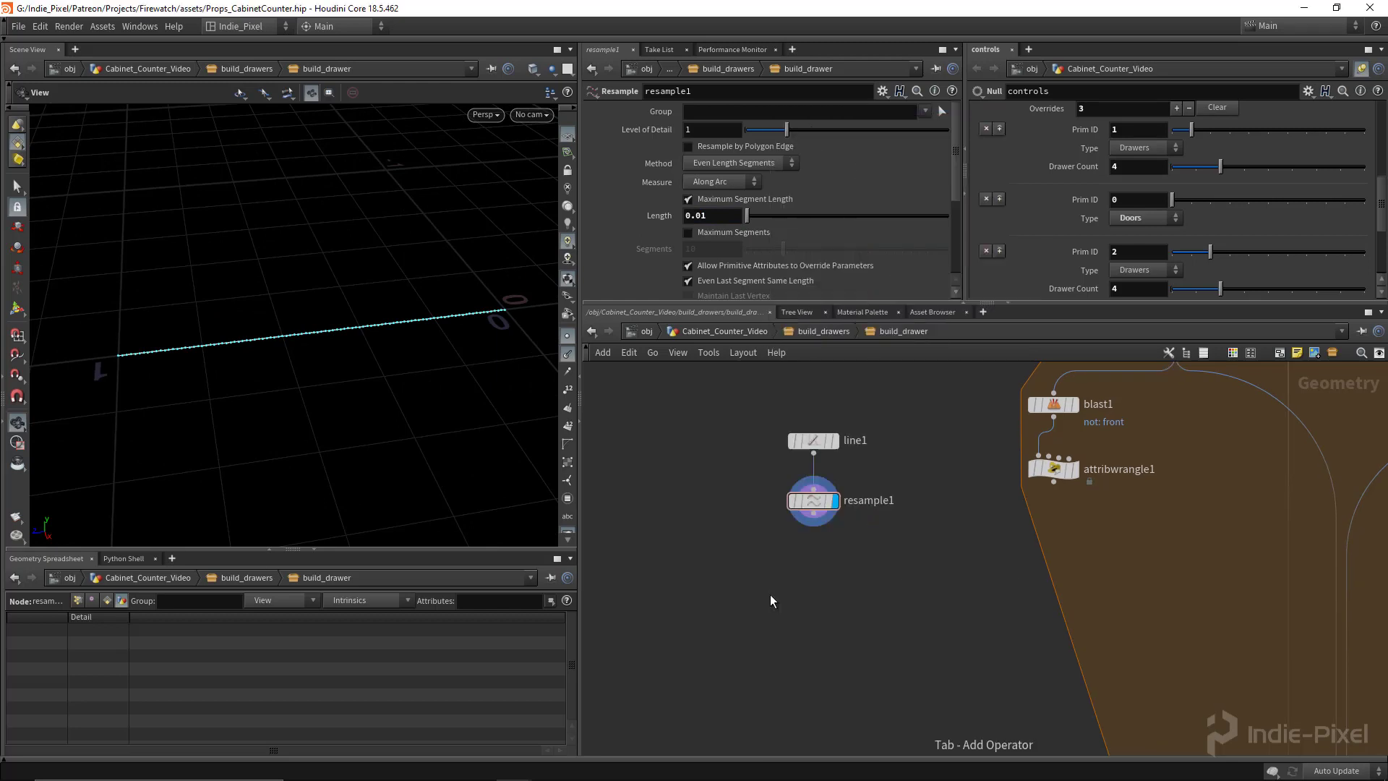
{"action": "left_click", "coordinate": [814, 571]}
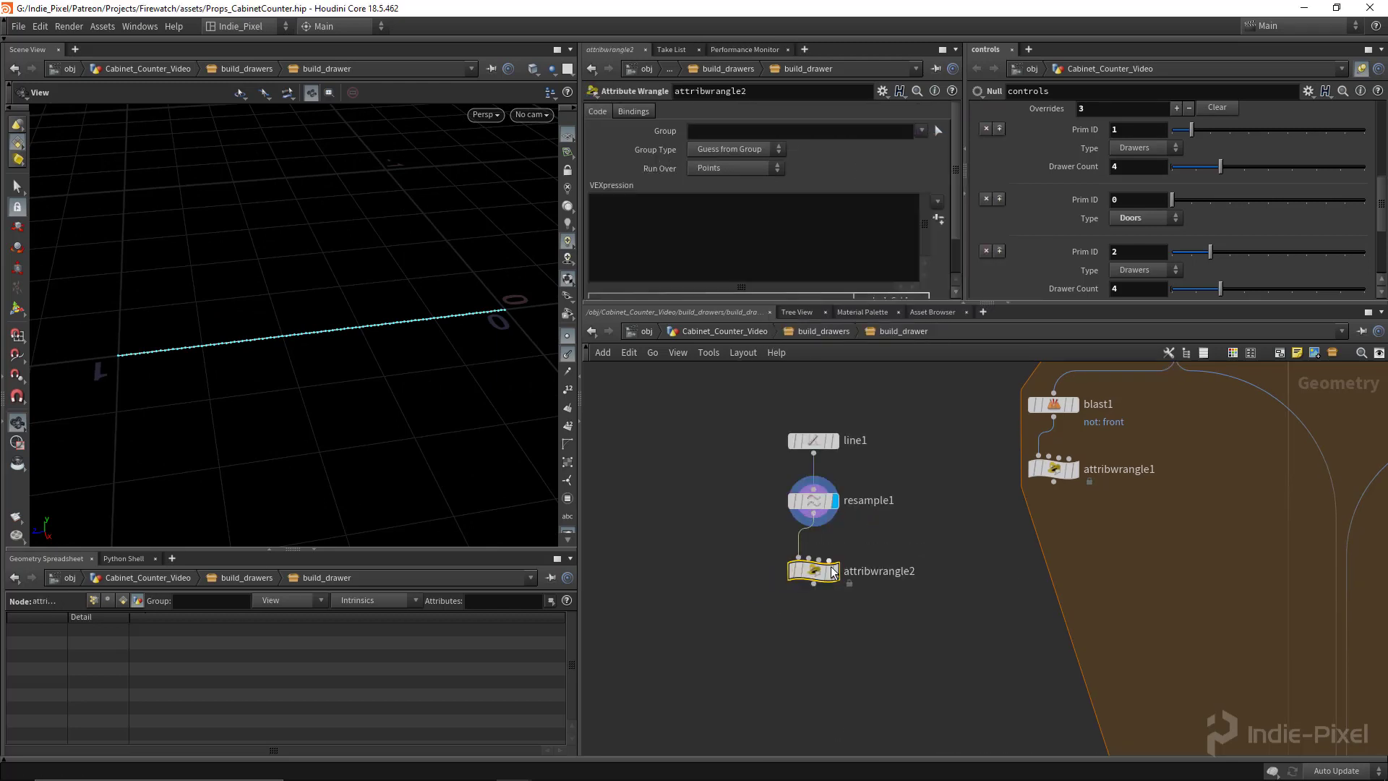
{"action": "double_click", "coordinate": [860, 571]}
{"action": "type", "text": "k"}
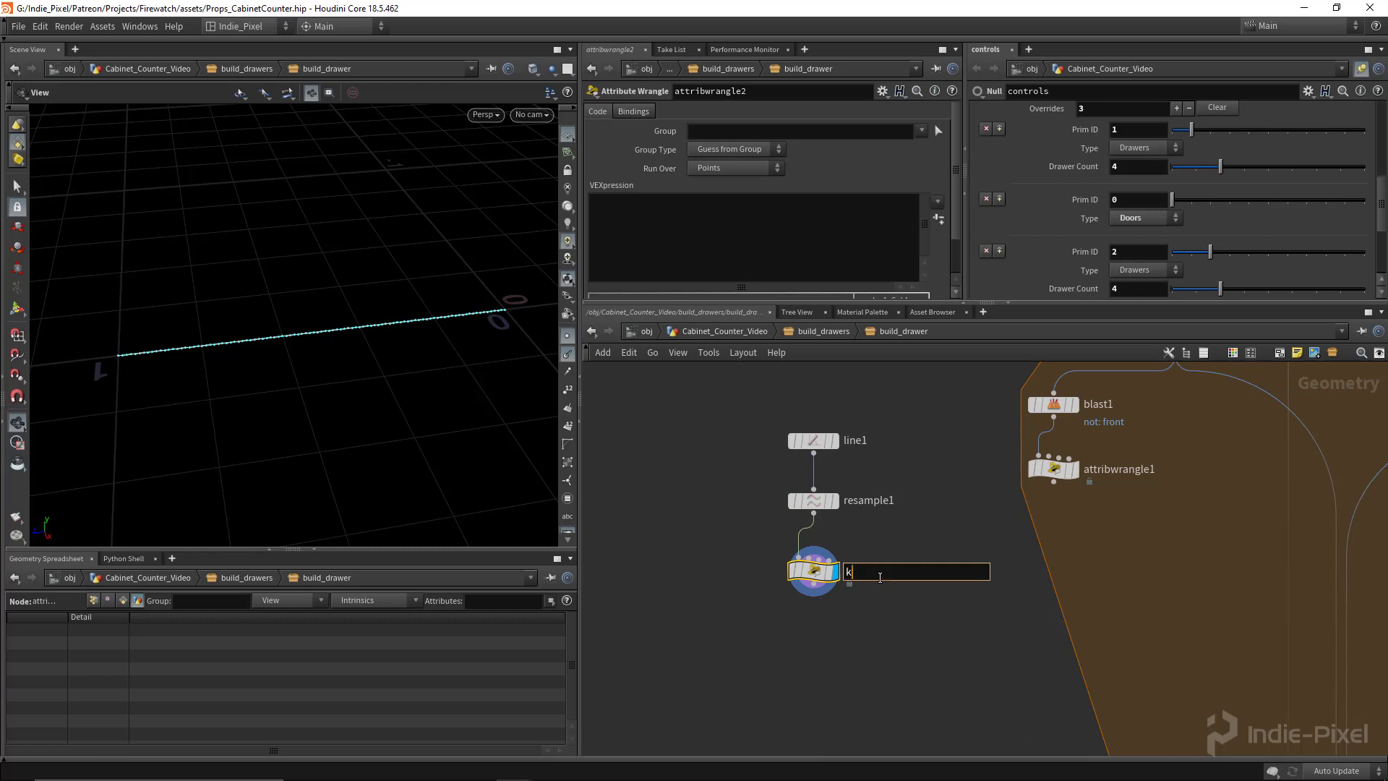
{"action": "type", "text": "nob_shape"}
{"action": "key", "text": "Return"}
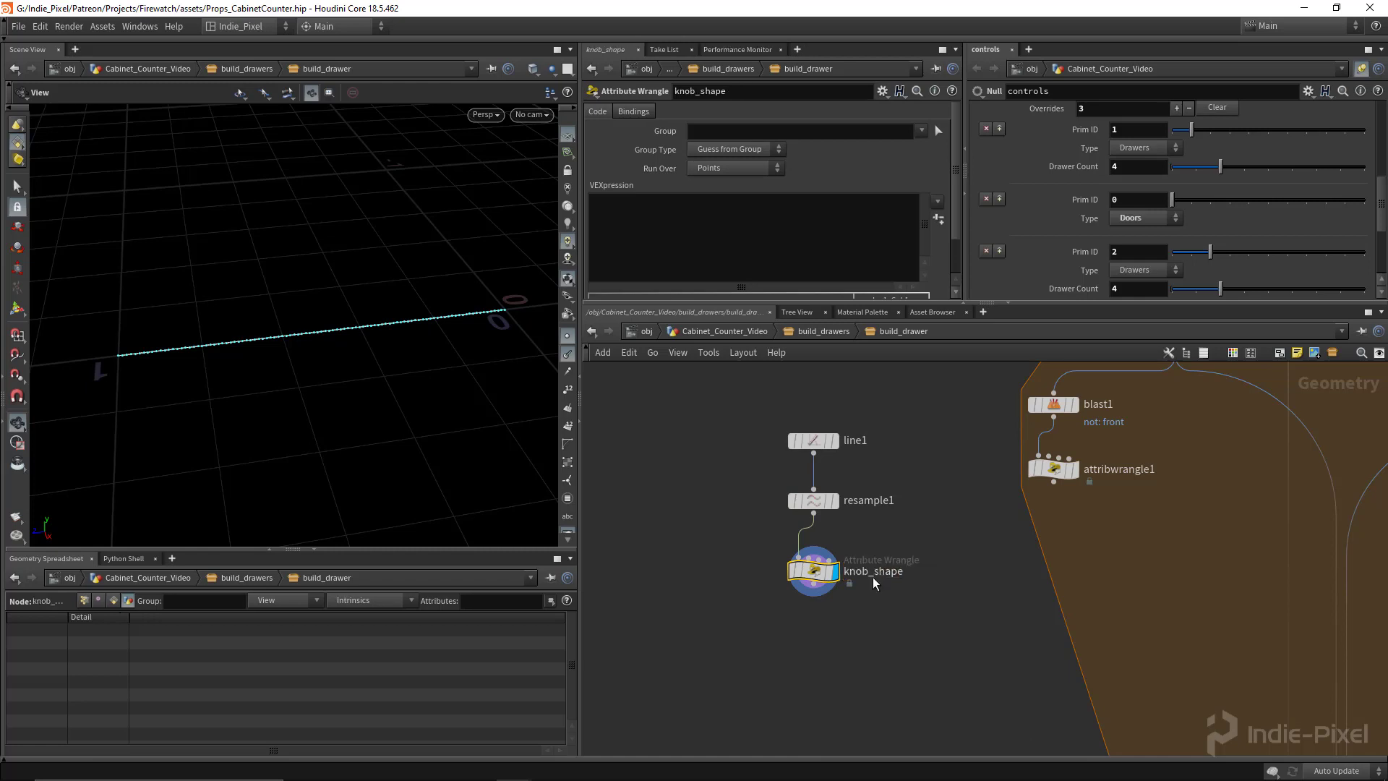
- Enable the Curve U Attribute output on resample1
{"action": "left_click", "coordinate": [816, 499]}
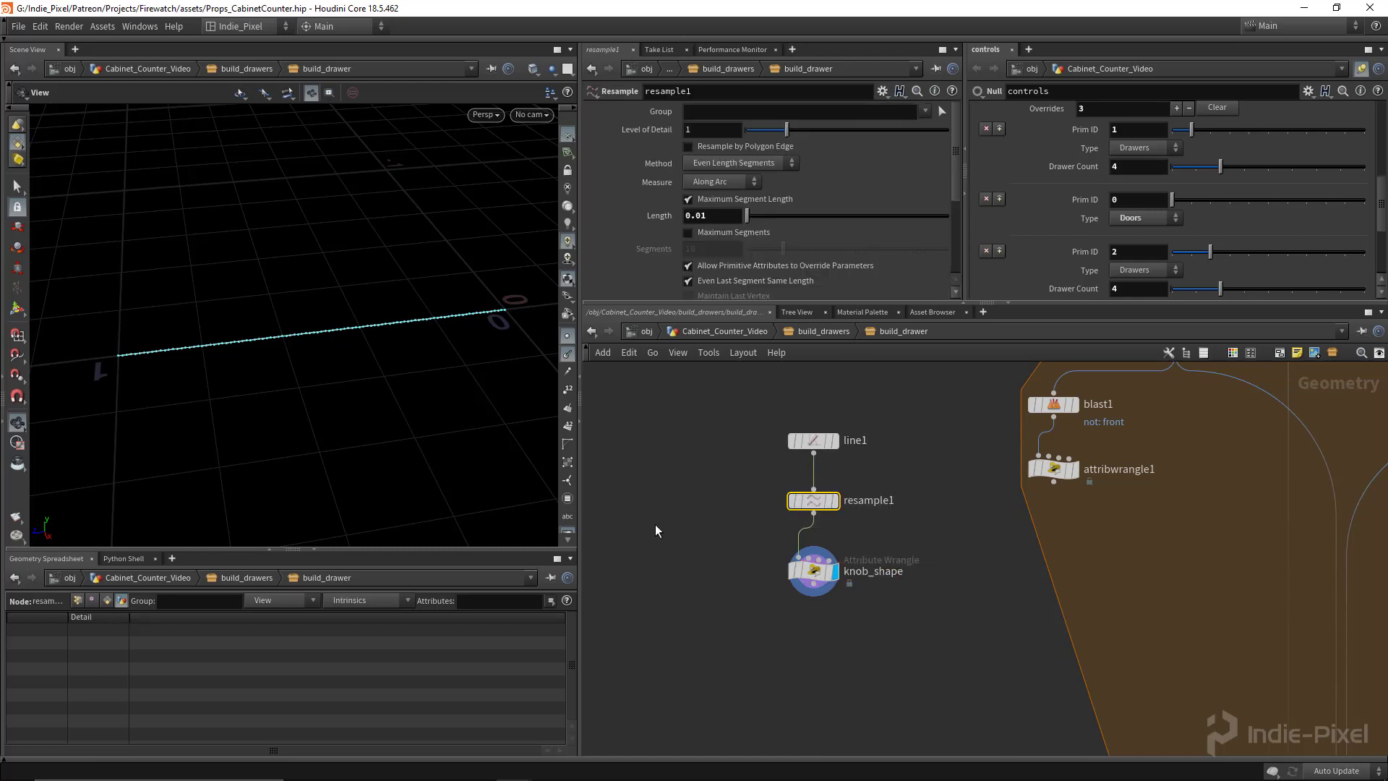
{"action": "scroll", "coordinate": [842, 235], "scroll_direction": "down", "scroll_amount": 3}
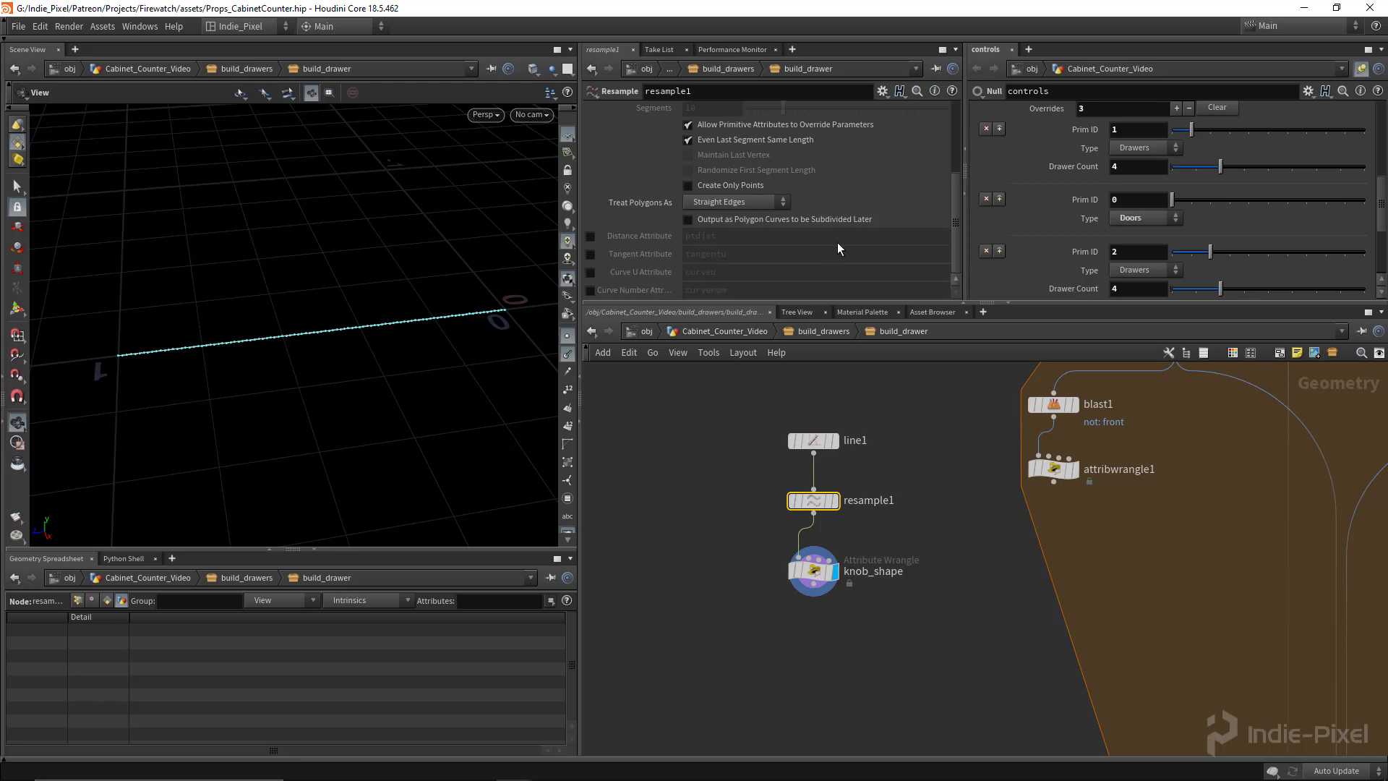
{"action": "left_click", "coordinate": [589, 272]}
- Write @P.y = chramp("knob_shape", f@curveu); in the knob_shape wrangle and generate its ramp parameter
{"action": "left_click", "coordinate": [813, 571]}
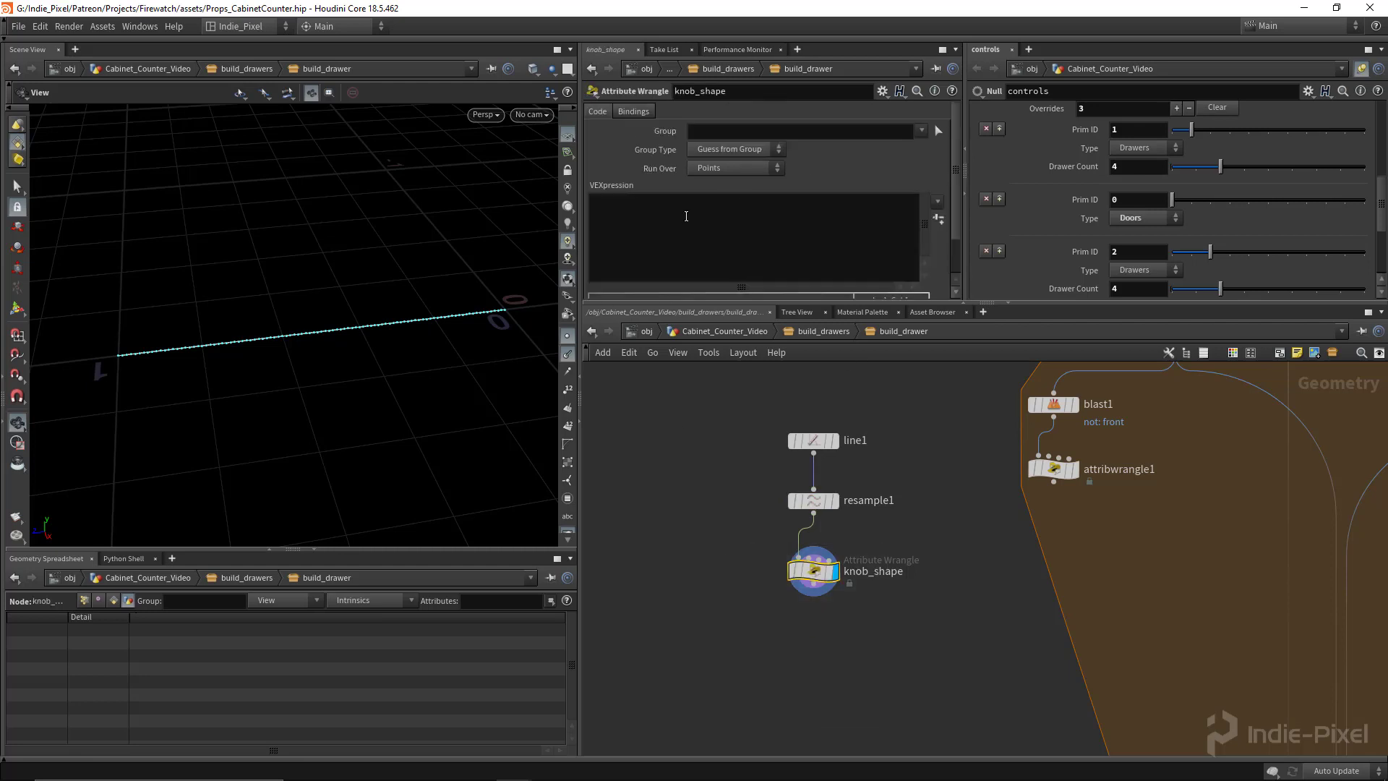
{"action": "left_click", "coordinate": [674, 225]}
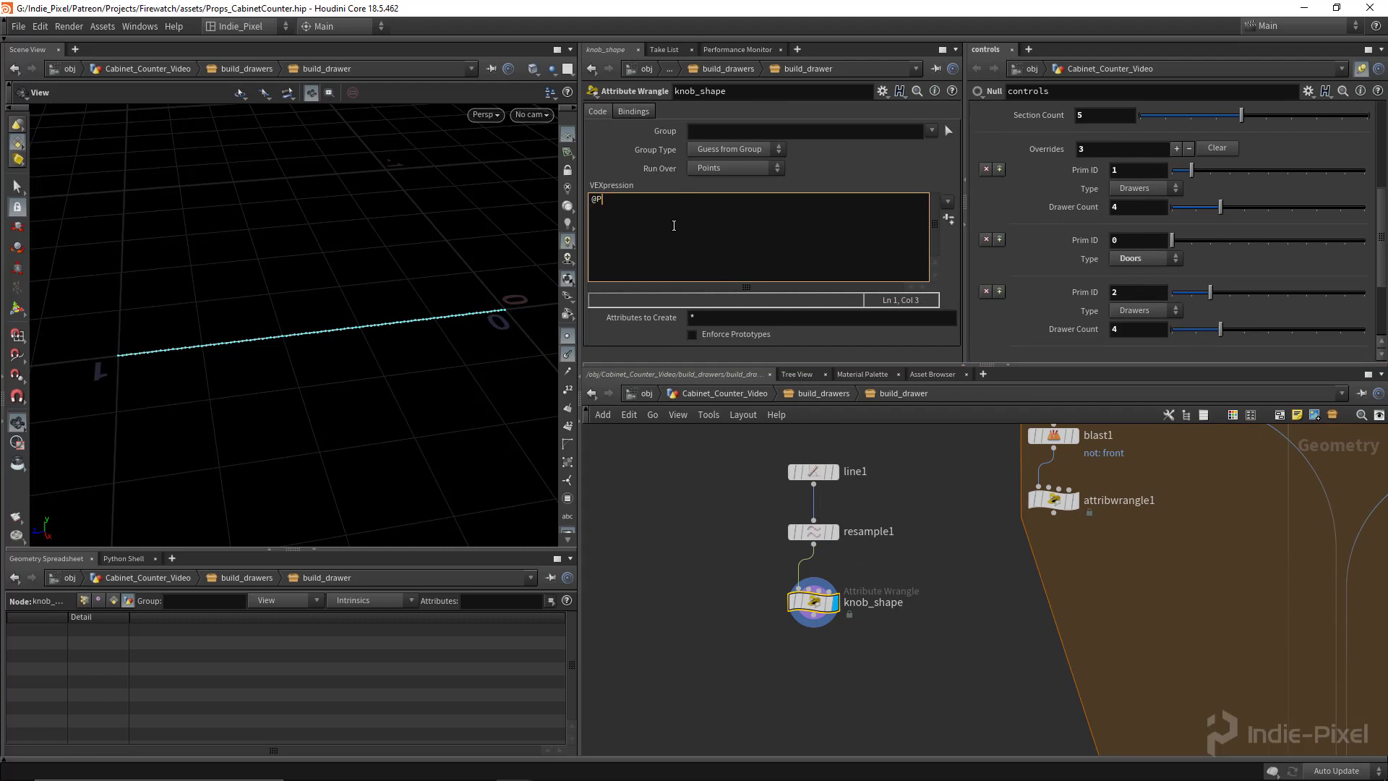
{"action": "type", "text": "@P.y = chramp()_"}
{"action": "key", "text": "BackSpace"}
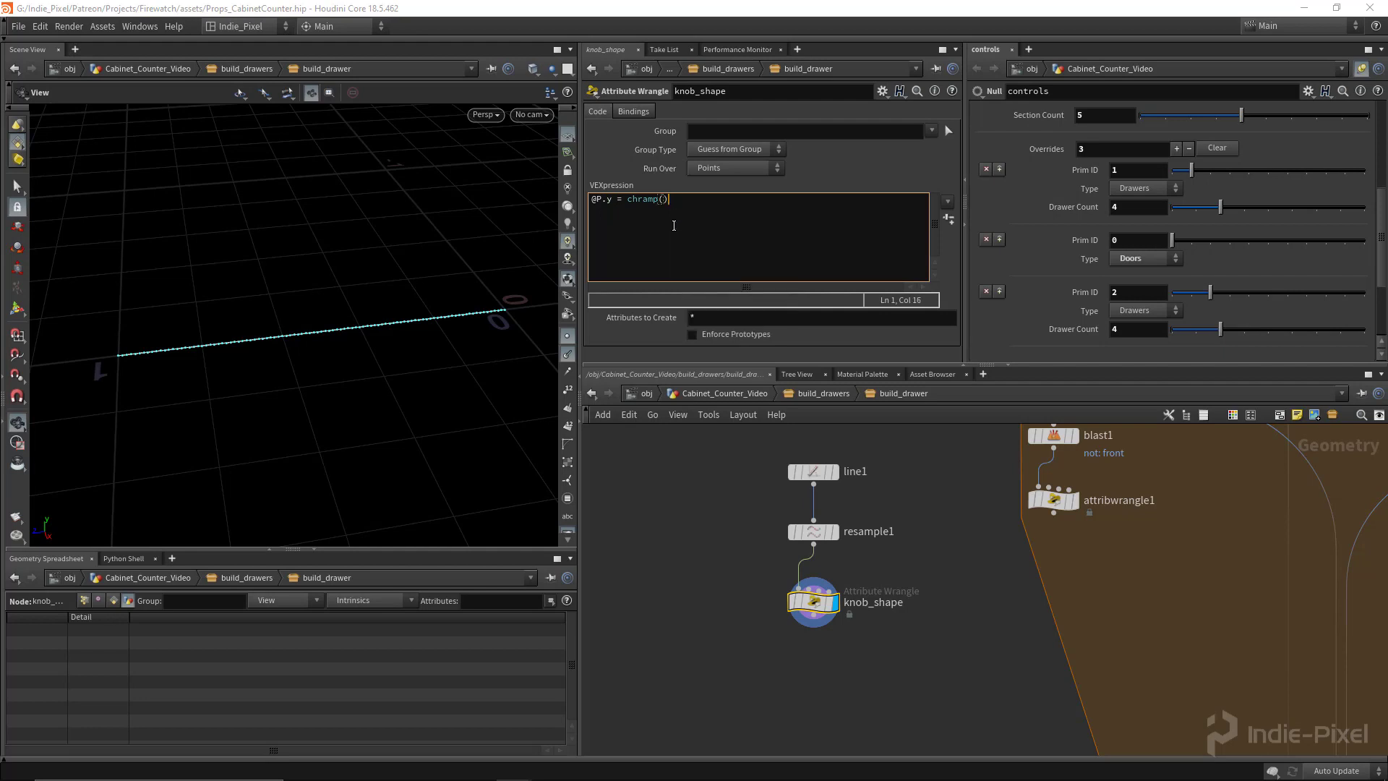
{"action": "key", "text": "Left"}
{"action": "key", "text": "Left"}
{"action": "type", "text": "\"shape"}
{"action": "type", "text": "knob_"}
{"action": "type", "text": "@curveu"}
{"action": "left_click", "coordinate": [949, 222]}
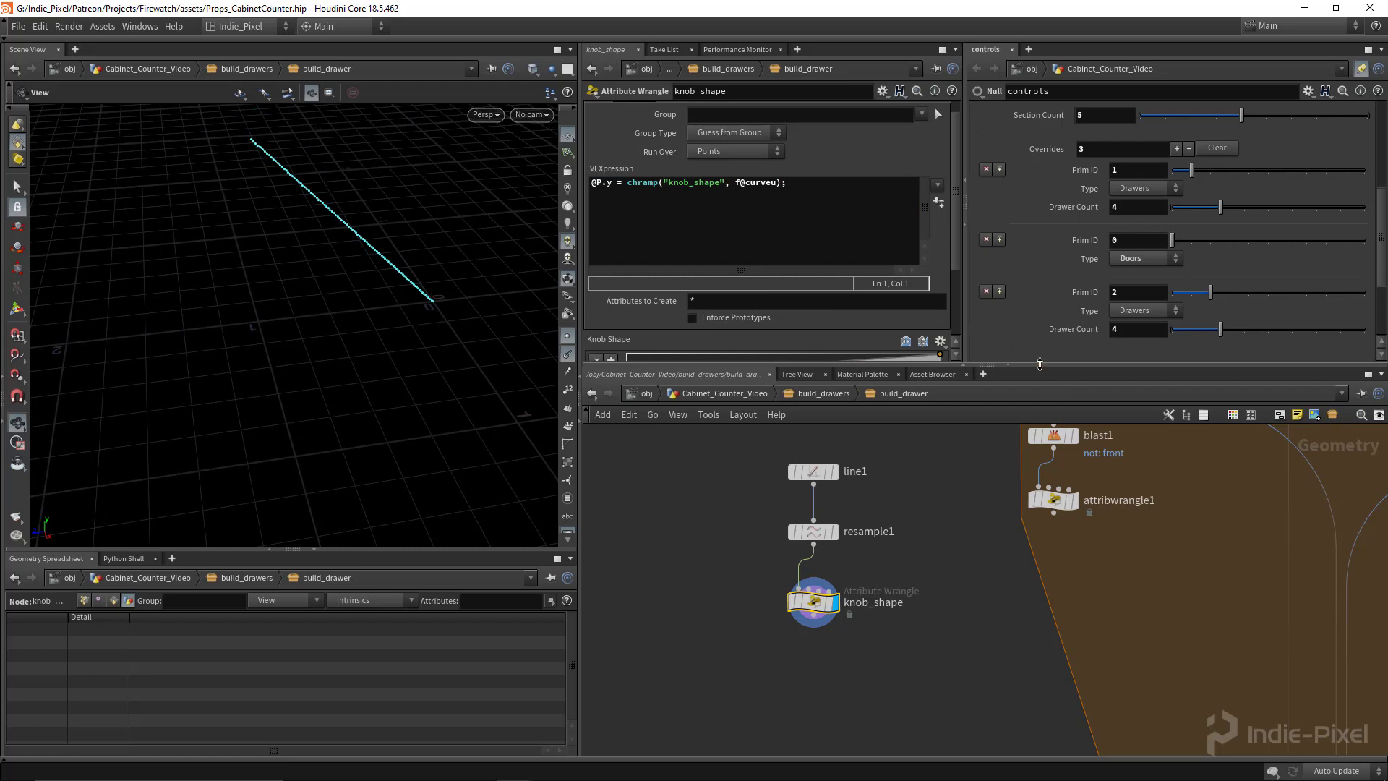
- Enlarge the parameter area and expand the Knob Shape ramp to its full graph with point controls
{"action": "left_click_drag", "start_coordinate": [967, 366], "coordinate": [969, 433]}
{"action": "left_click_drag", "start_coordinate": [966, 347], "coordinate": [1041, 335]}
{"action": "scroll", "coordinate": [870, 323], "scroll_direction": "down", "scroll_amount": 2}
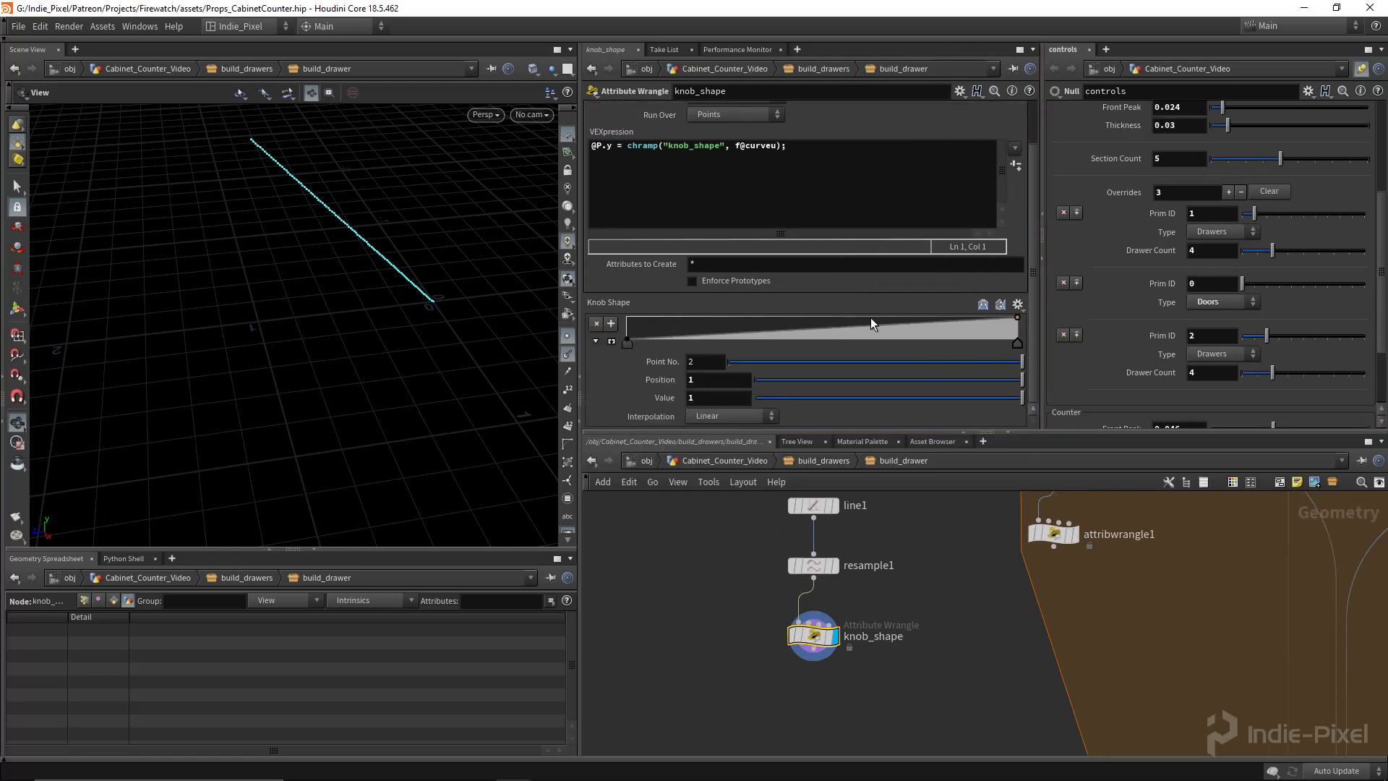
{"action": "left_click", "coordinate": [598, 339]}
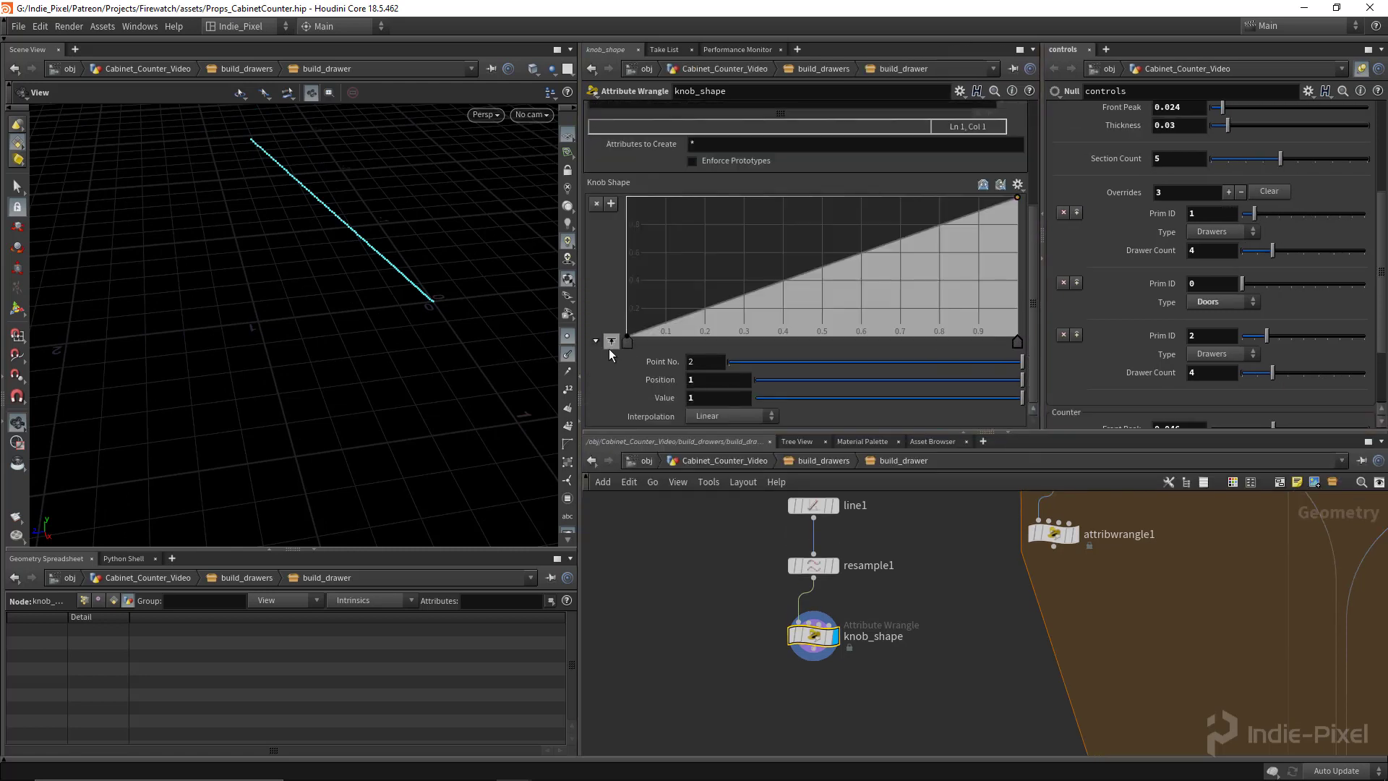
{"action": "left_click", "coordinate": [610, 343]}
{"action": "left_click", "coordinate": [611, 343]}
{"action": "left_click", "coordinate": [610, 342]}
{"action": "left_click", "coordinate": [610, 342]}
- Set the Knob Shape ramp's end point value to 0 and its start point value to 0.035
{"action": "left_click_drag", "start_coordinate": [1009, 399], "coordinate": [752, 399]}
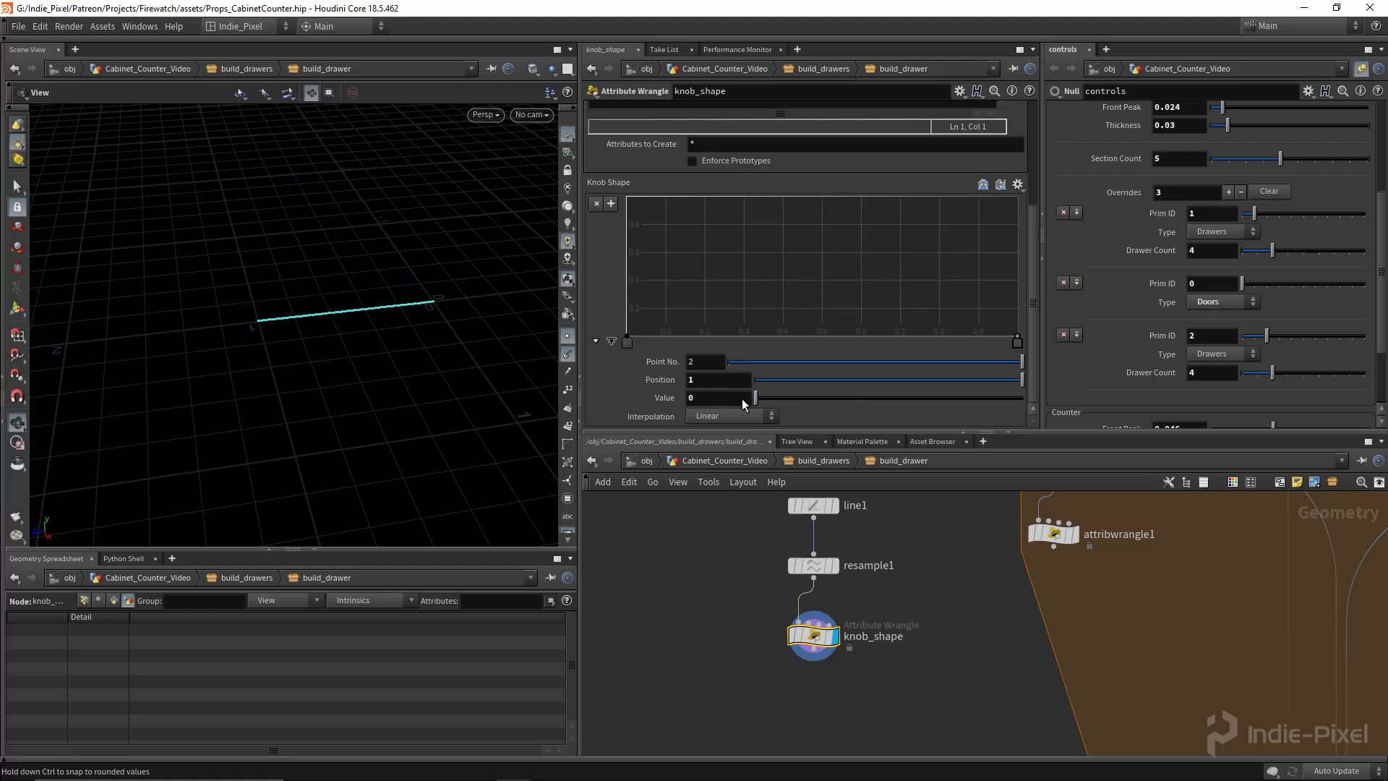
{"action": "left_click", "coordinate": [627, 342]}
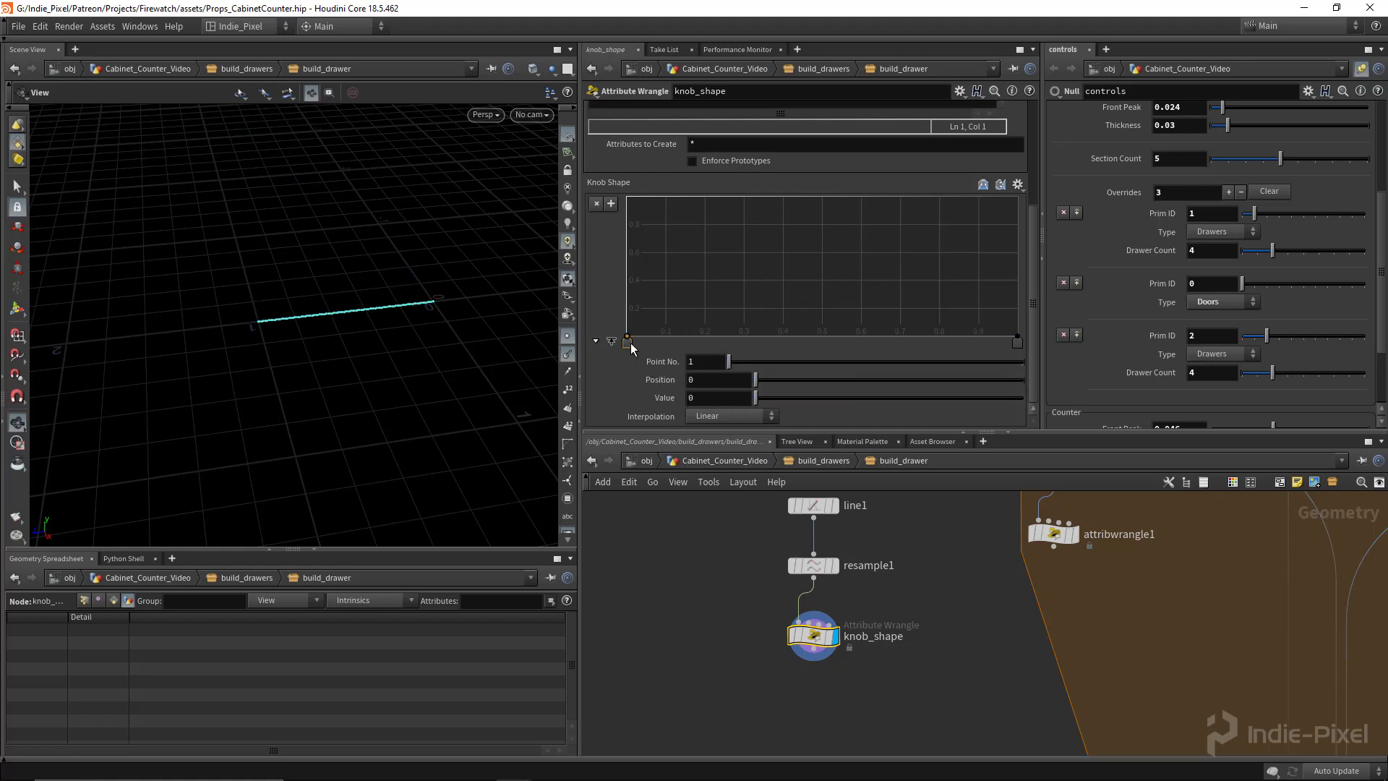
{"action": "left_click_drag", "start_coordinate": [756, 398], "coordinate": [766, 401]}
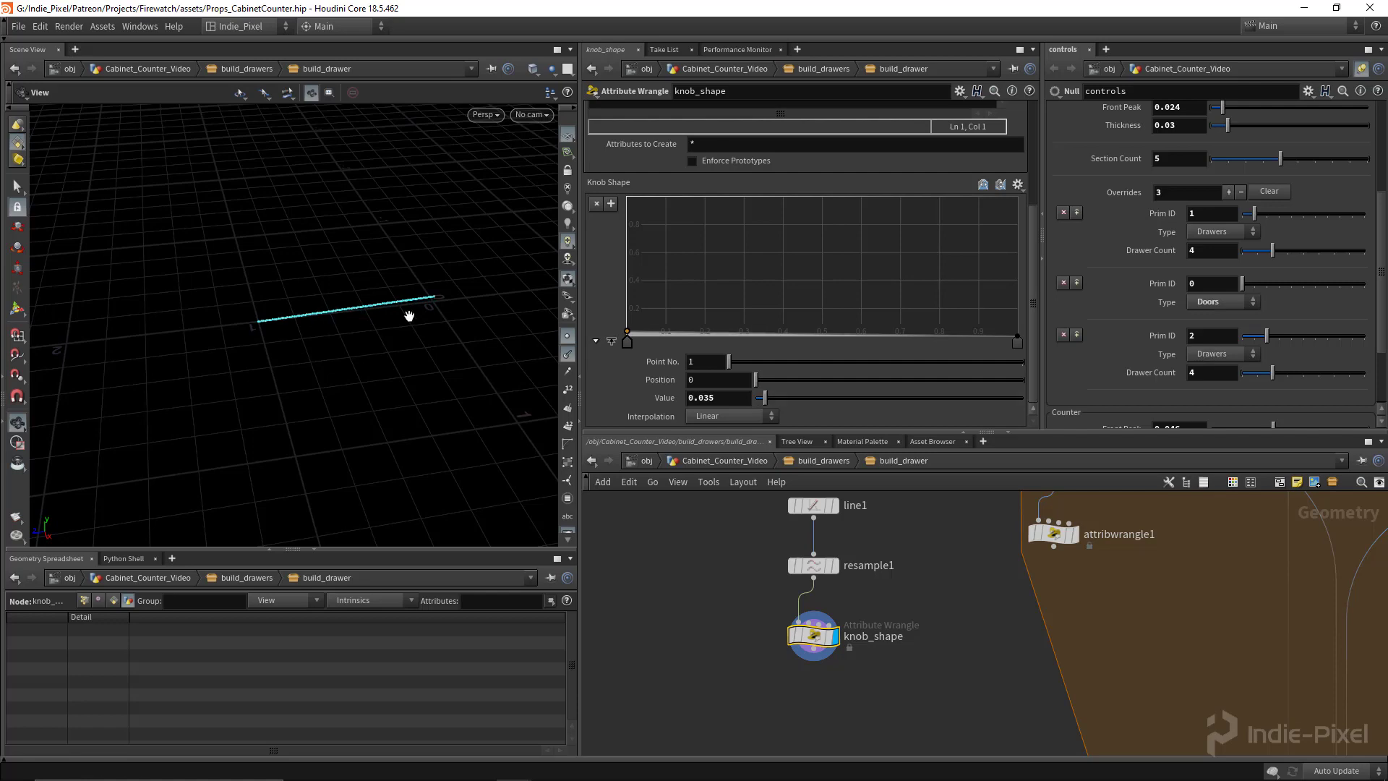
- Add Knob Shape ramp points forming a narrow tall peak near the end, plus a low point at about position 0.62, value 0.036
{"action": "left_click_drag", "start_coordinate": [409, 313], "coordinate": [443, 294]}
{"action": "right_click_drag", "start_coordinate": [443, 295], "coordinate": [466, 310]}
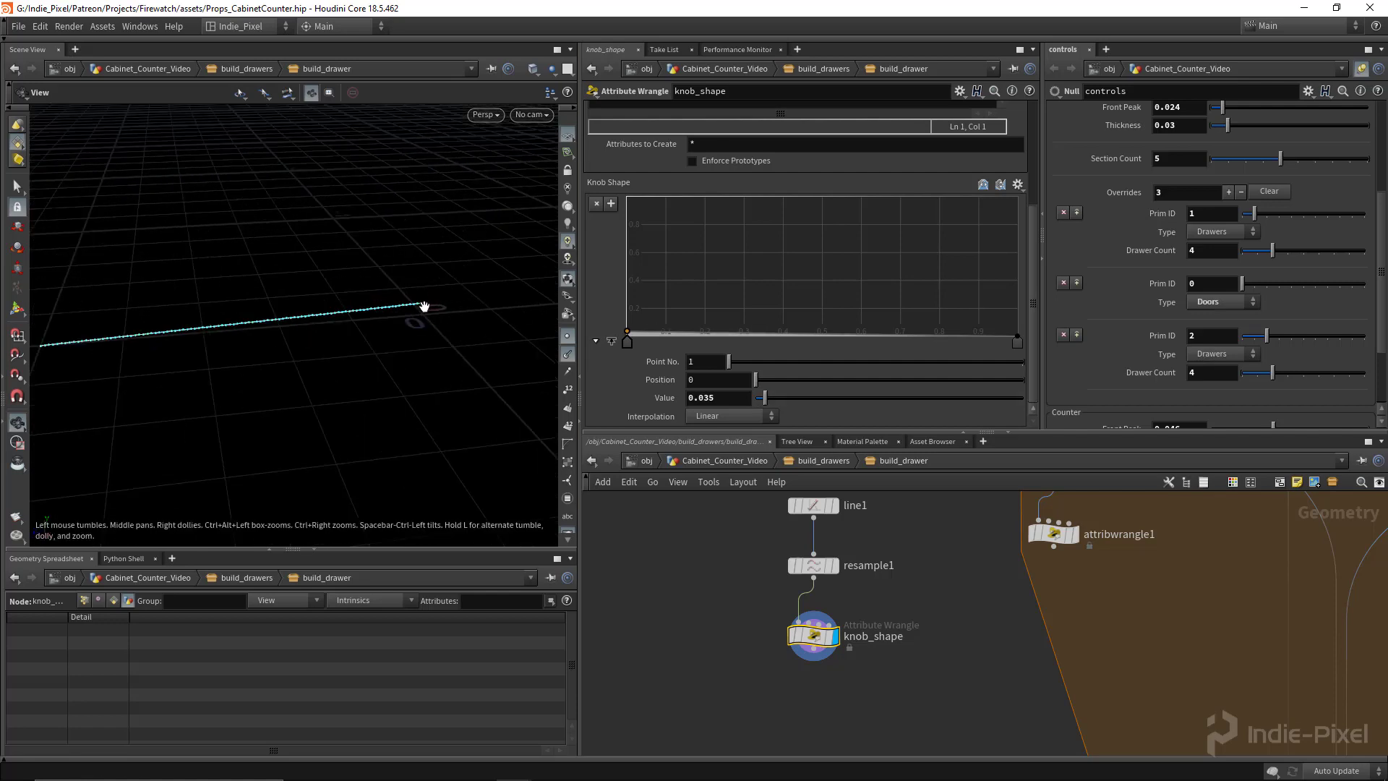
{"action": "left_click_drag", "start_coordinate": [431, 307], "coordinate": [362, 300]}
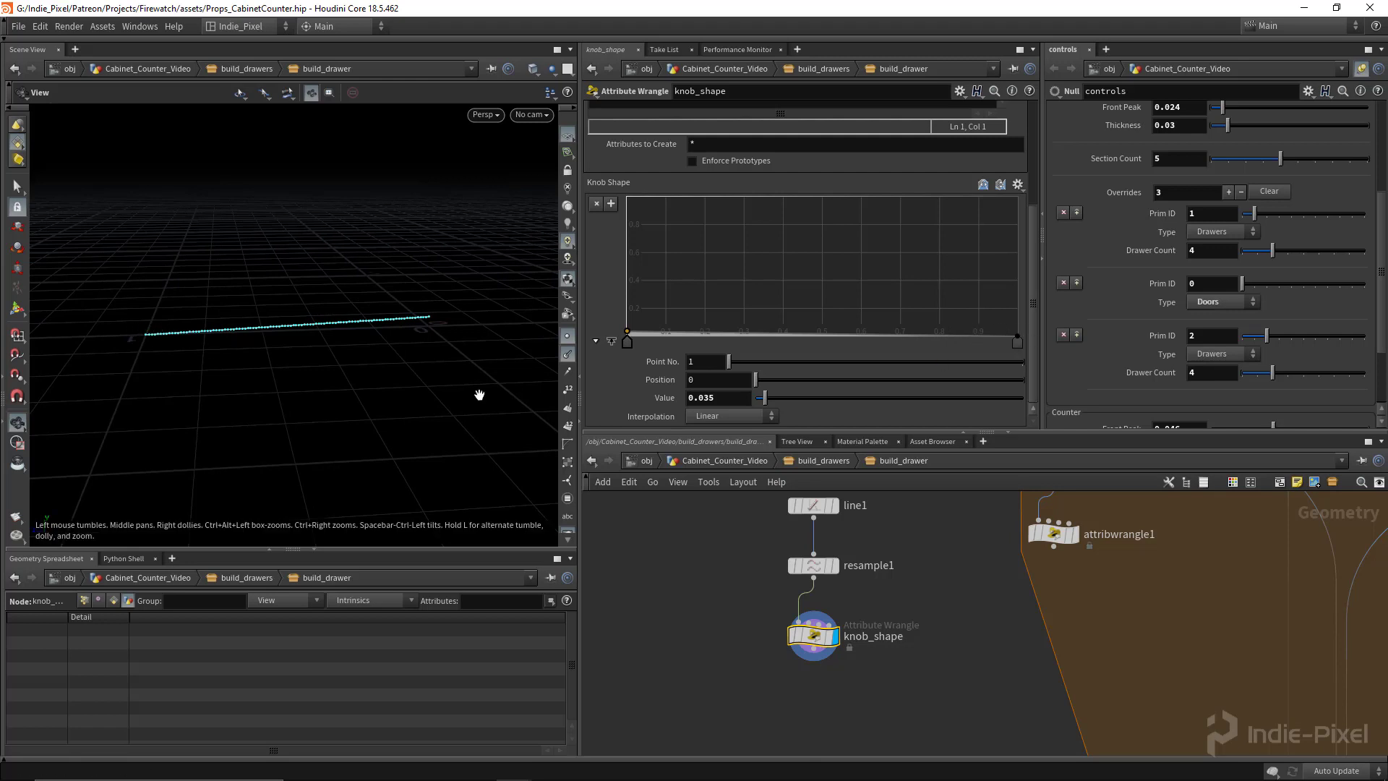
{"action": "mouse_move", "coordinate": [963, 333]}
{"action": "left_mouse_down"}
{"action": "mouse_move", "coordinate": [990, 202]}
{"action": "mouse_move", "coordinate": [952, 219]}
{"action": "mouse_move", "coordinate": [943, 323]}
{"action": "left_mouse_up"}
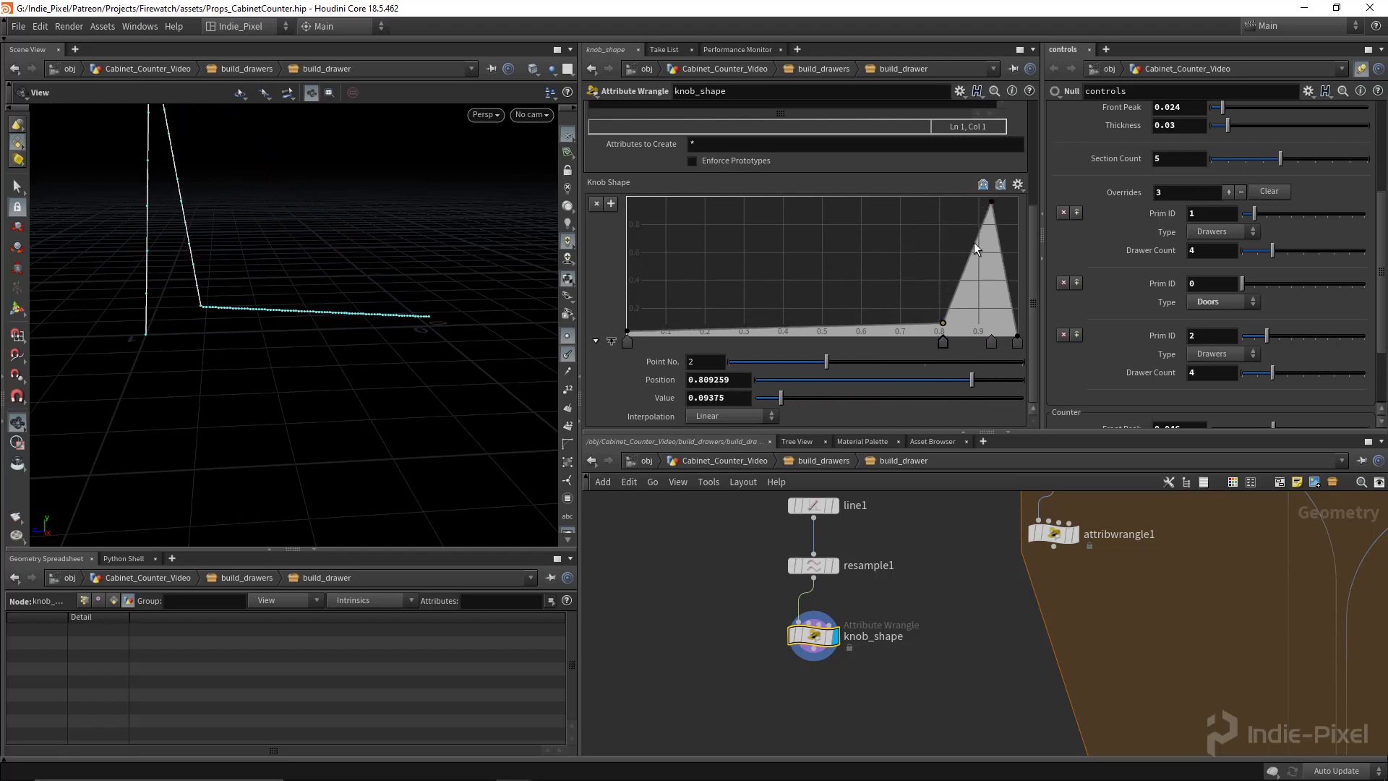
{"action": "left_click_drag", "start_coordinate": [974, 243], "coordinate": [973, 203]}
{"action": "left_click_drag", "start_coordinate": [870, 327], "coordinate": [869, 331]}
{"action": "right_click_drag", "start_coordinate": [360, 309], "coordinate": [288, 292]}
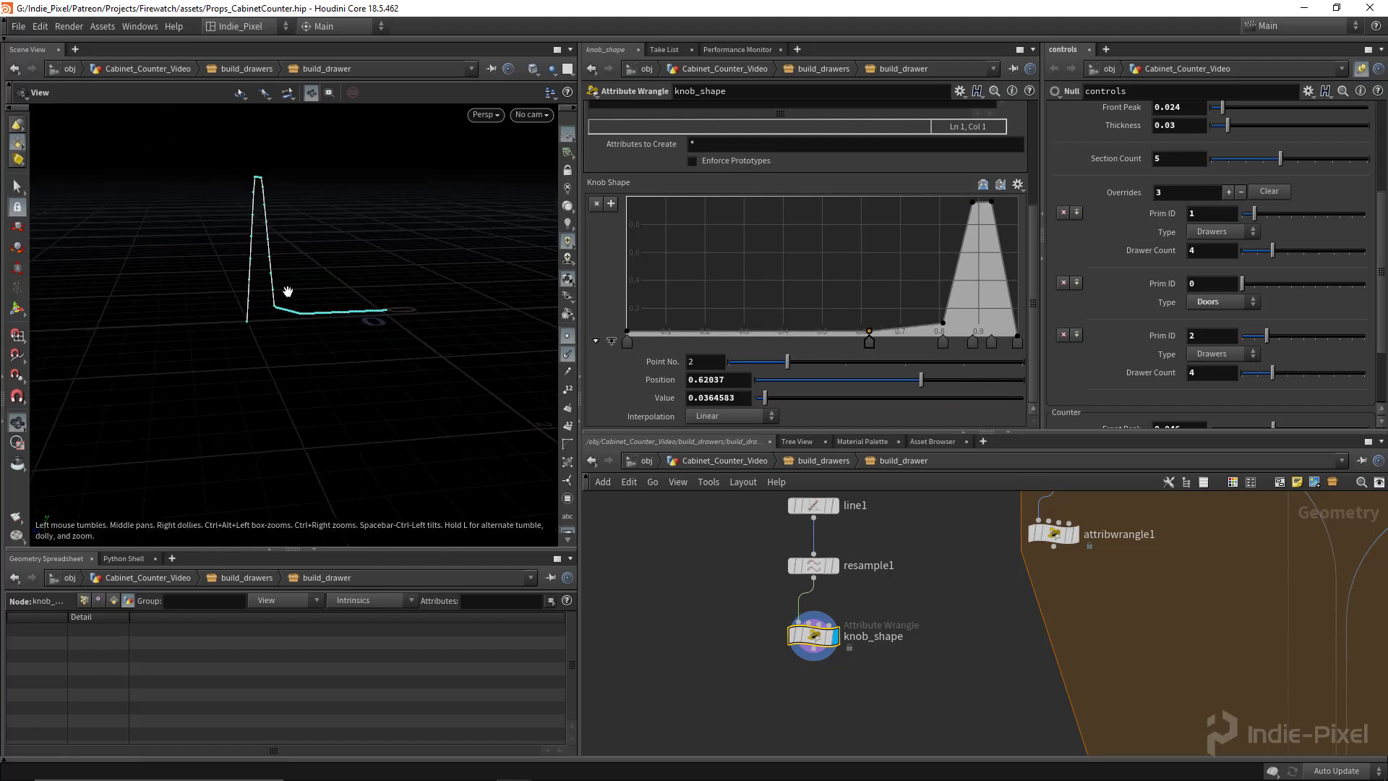
- Widen the ramp's peak by moving its four inner points to about positions 0.42, 0.62, 0.77 and 0.88
{"action": "left_click_drag", "start_coordinate": [865, 342], "coordinate": [792, 341]}
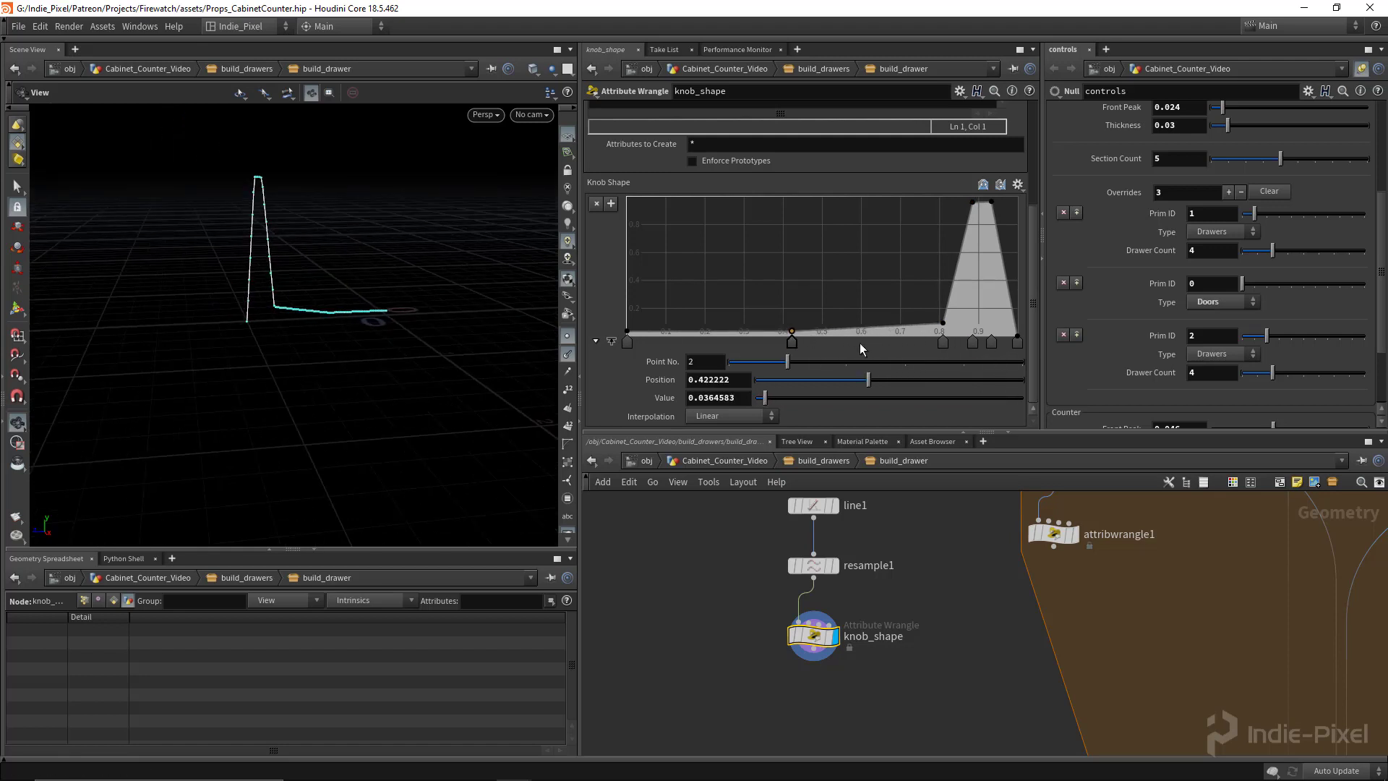
{"action": "left_click_drag", "start_coordinate": [942, 341], "coordinate": [868, 342]}
{"action": "mouse_move", "coordinate": [972, 341]}
{"action": "left_mouse_down"}
{"action": "mouse_move", "coordinate": [918, 342]}
{"action": "mouse_move", "coordinate": [971, 344]}
{"action": "left_mouse_up"}
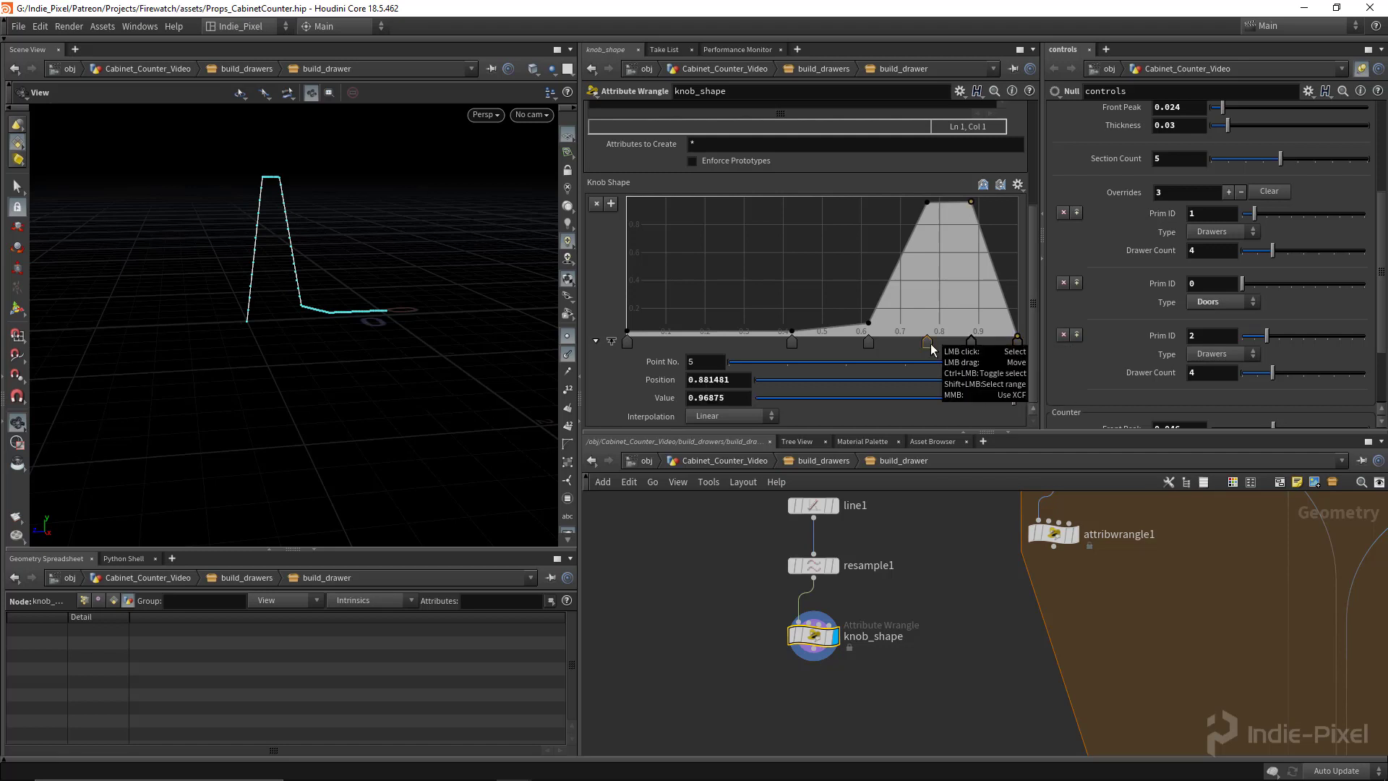
- Select all Knob Shape ramp points, set their interpolation to B-Spline, and check the curve in the viewport
{"action": "left_click", "coordinate": [868, 342]}
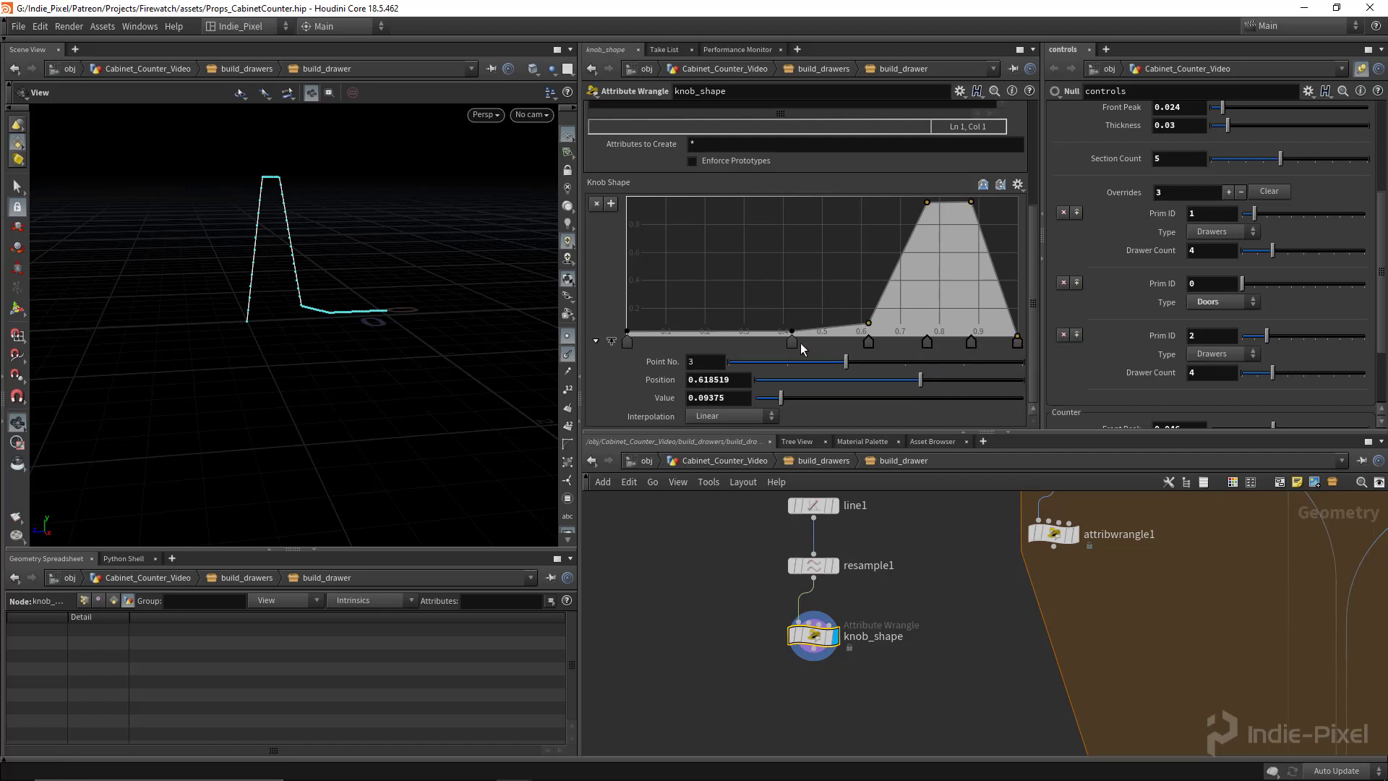
{"action": "left_click", "coordinate": [793, 344]}
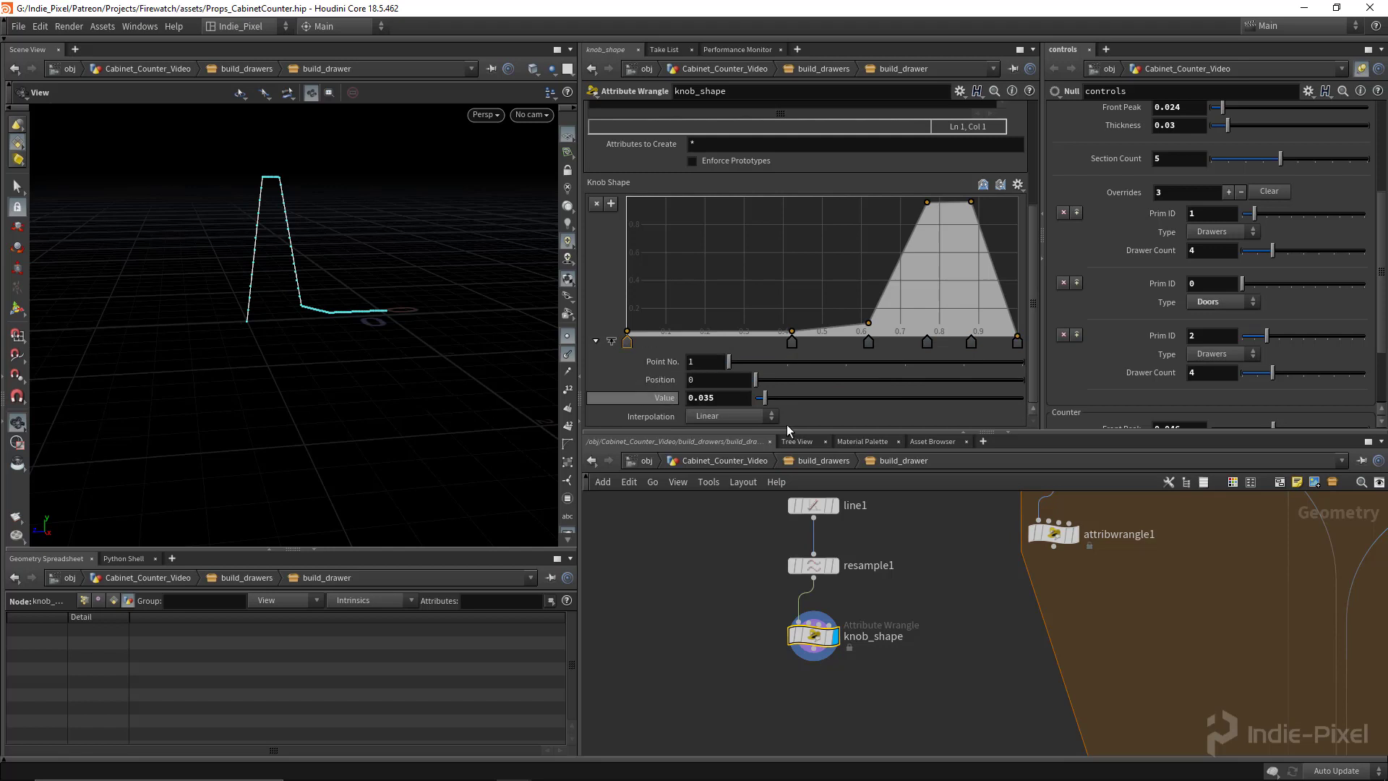
{"action": "left_click", "coordinate": [757, 417]}
{"action": "left_click", "coordinate": [740, 506]}
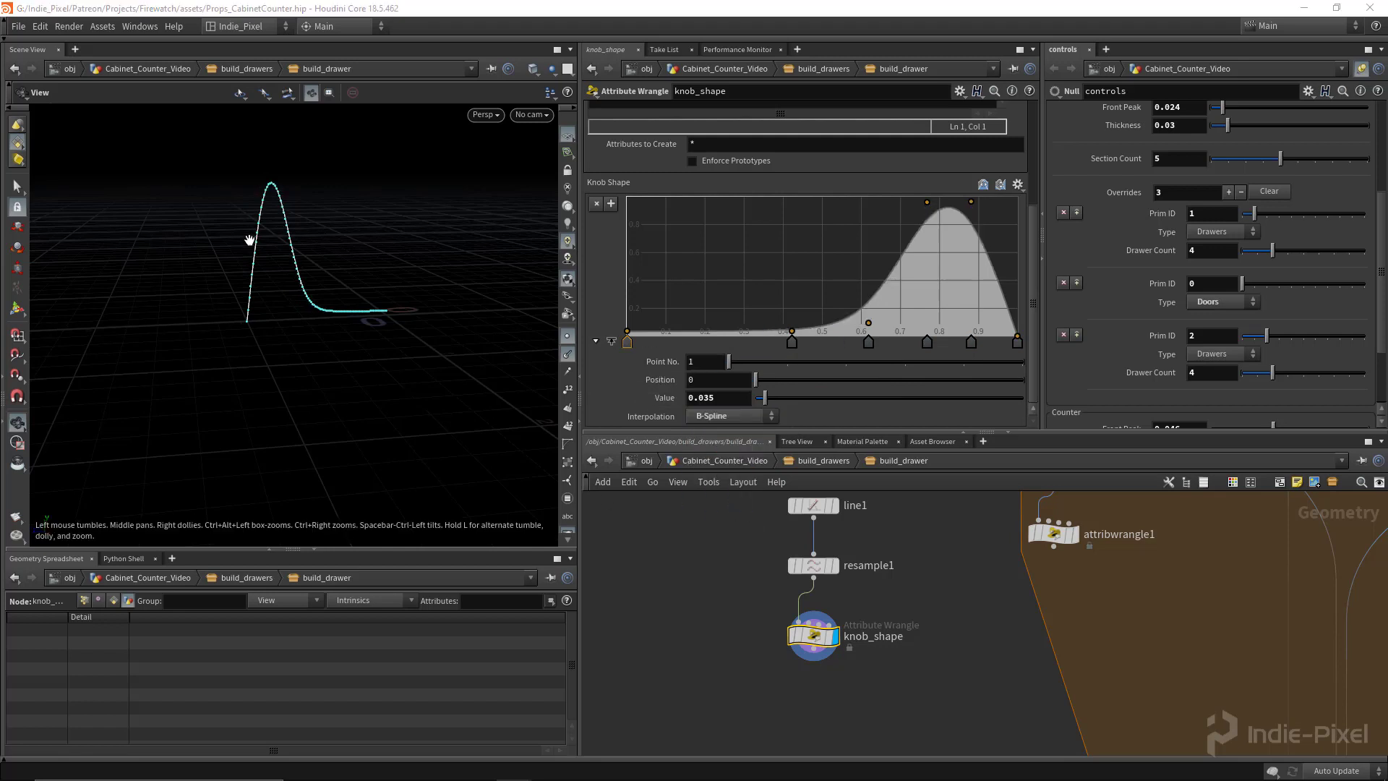
{"action": "left_click_drag", "start_coordinate": [250, 239], "coordinate": [237, 243], "text": "alt"}
- Try Catmull-Rom, Linear, Bezier and Hermite interpolation on the Knob Shape ramp points, then return them to B-Spline
{"action": "left_click", "coordinate": [714, 415]}
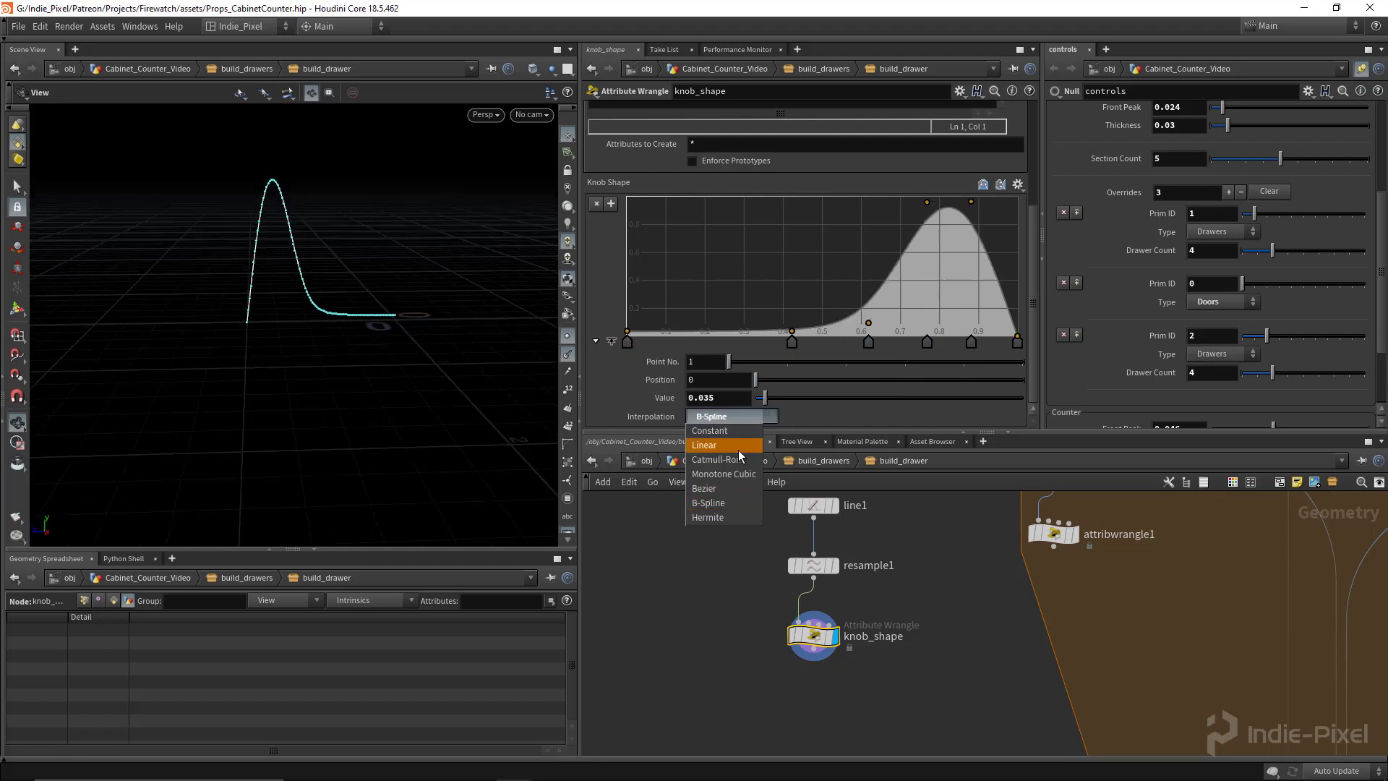
{"action": "left_click", "coordinate": [741, 466]}
{"action": "left_click", "coordinate": [725, 415]}
{"action": "left_click", "coordinate": [740, 461]}
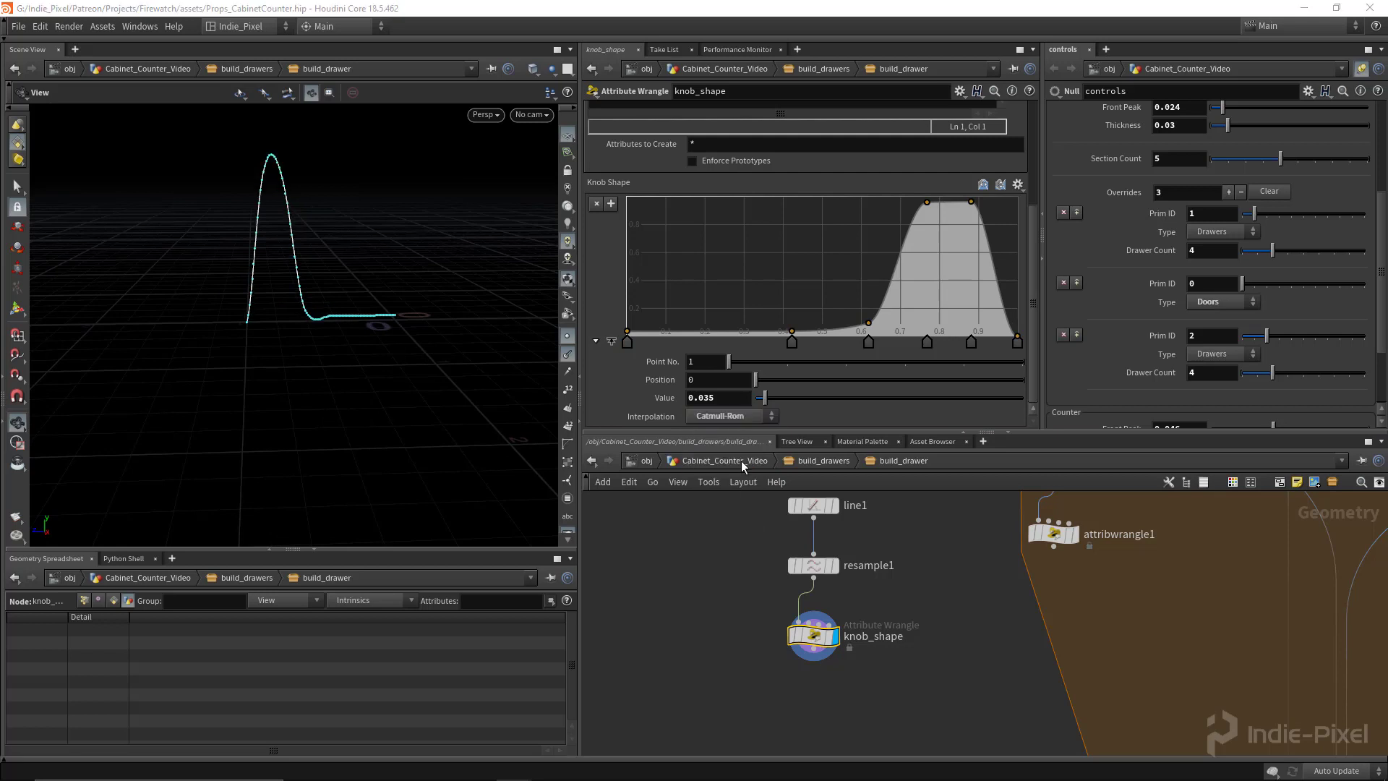
{"action": "left_click", "coordinate": [739, 418]}
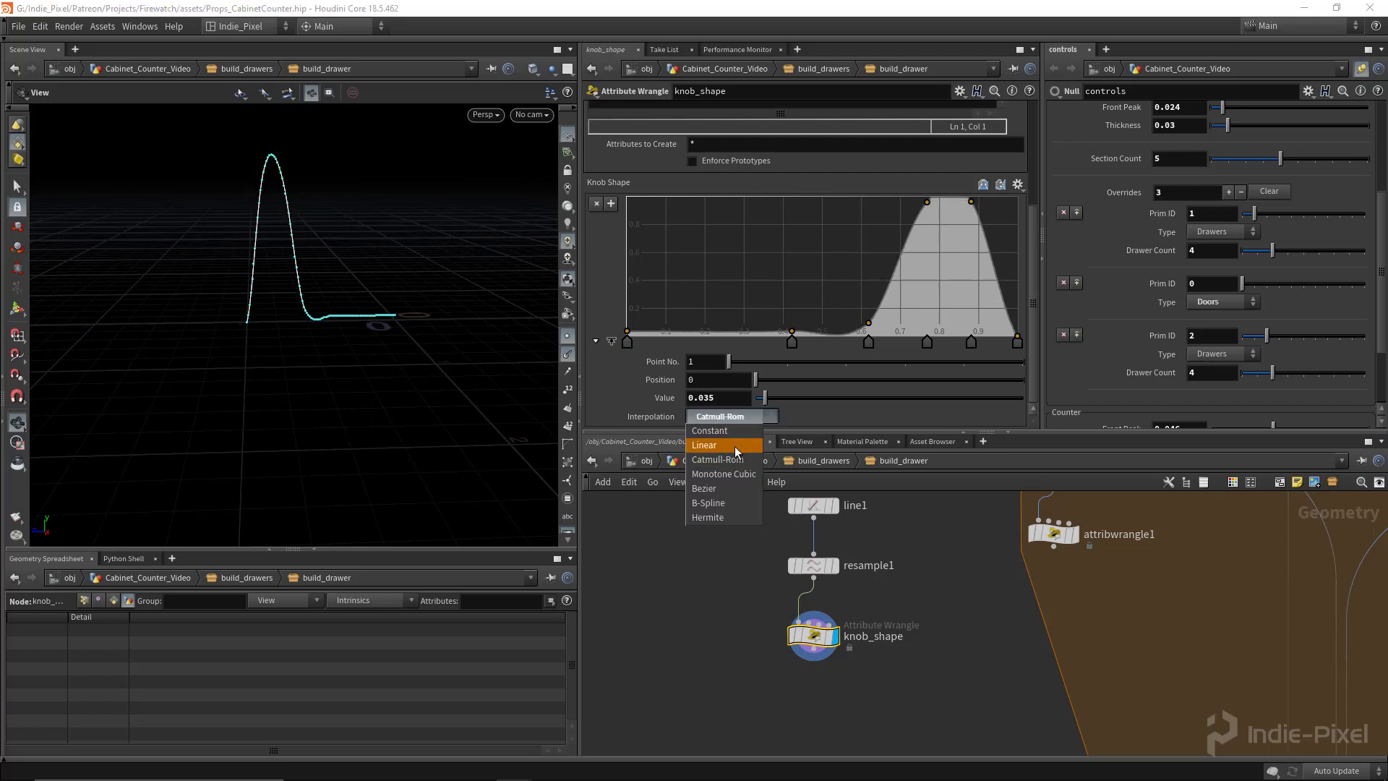
{"action": "left_click", "coordinate": [741, 439]}
{"action": "left_click", "coordinate": [744, 419]}
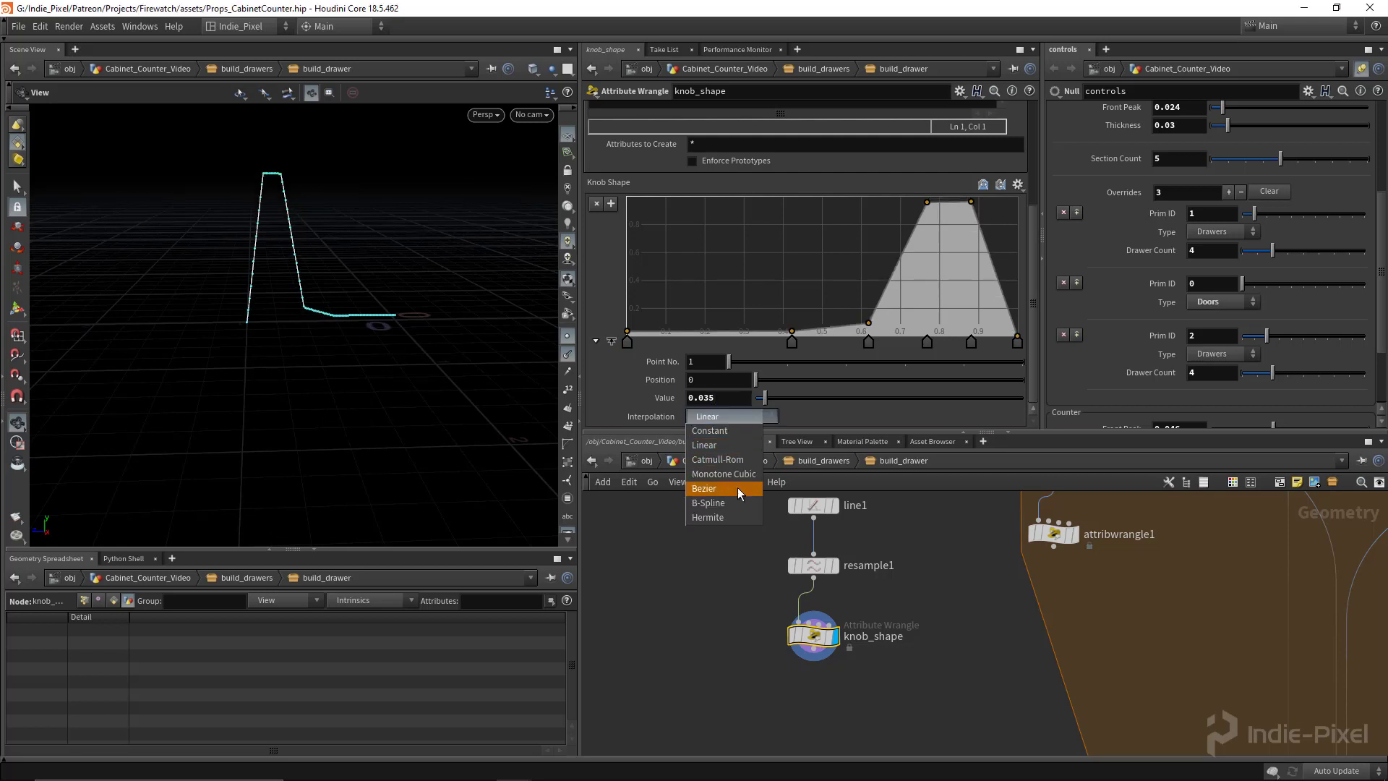
{"action": "left_click", "coordinate": [737, 487]}
{"action": "left_click", "coordinate": [744, 418]}
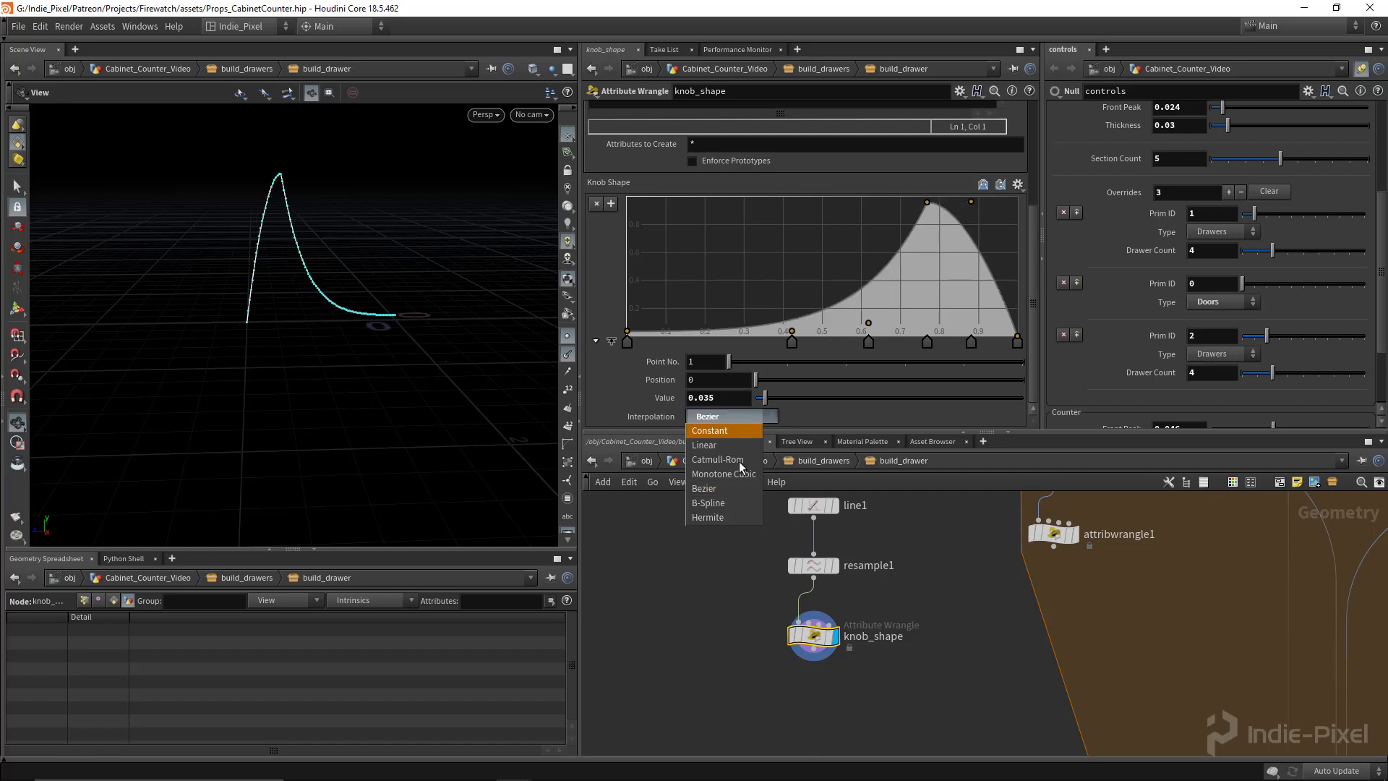
{"action": "left_click", "coordinate": [736, 517]}
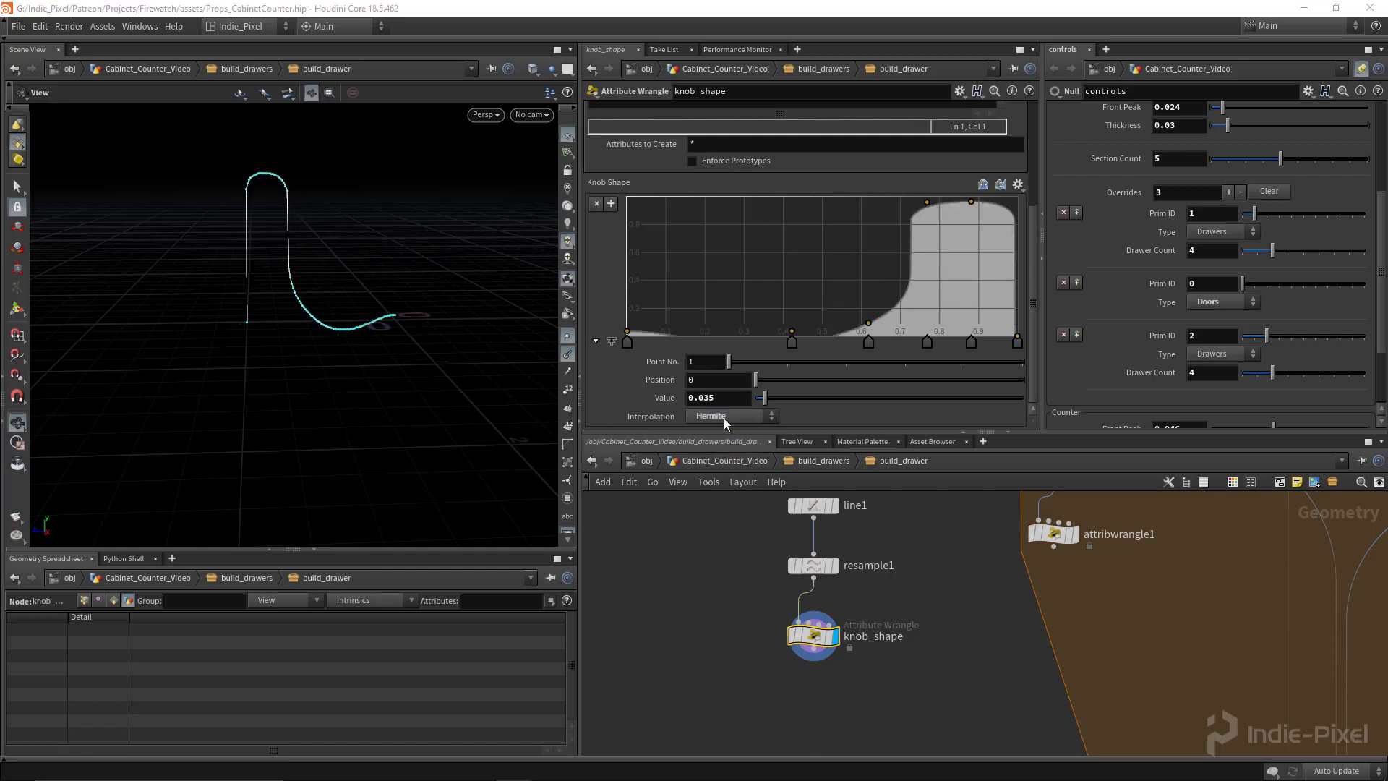
{"action": "left_click", "coordinate": [722, 417]}
{"action": "left_click", "coordinate": [736, 502]}
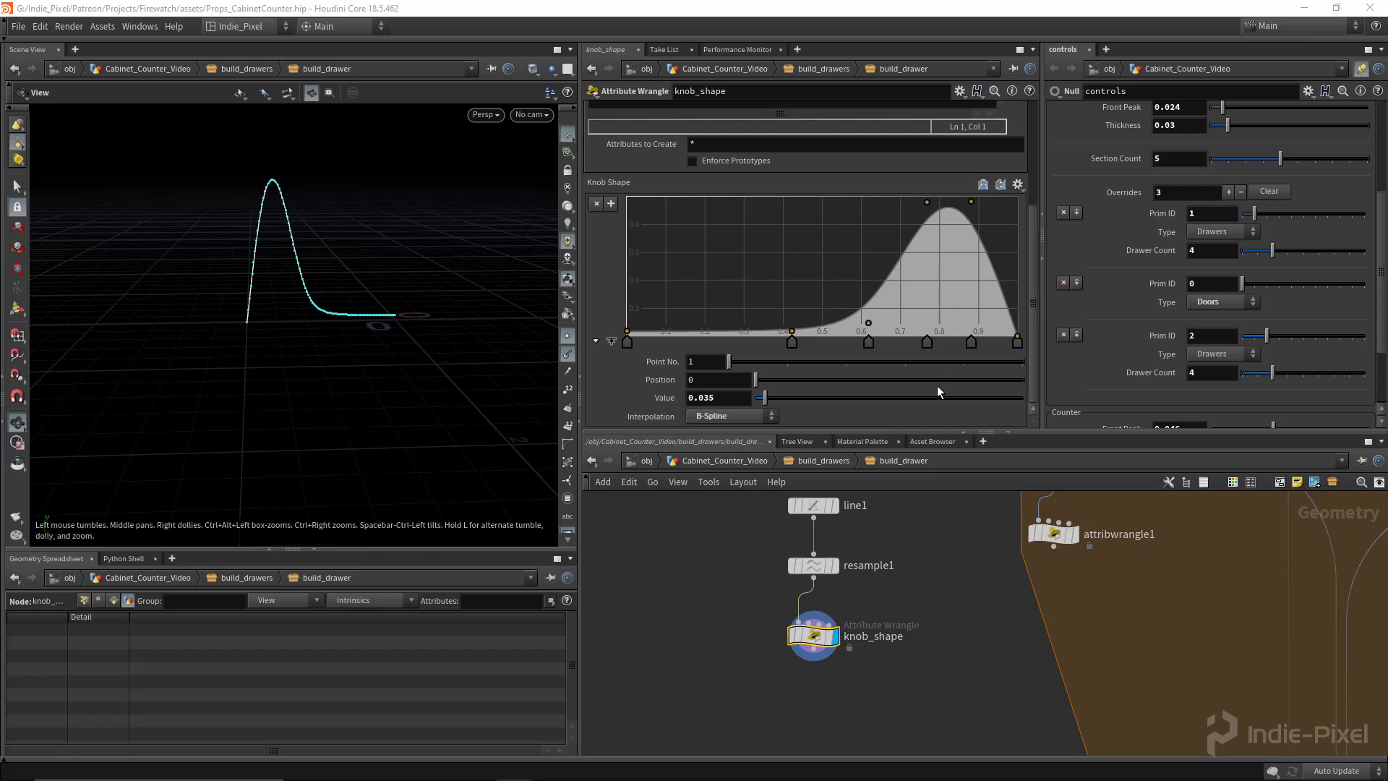
- Move the ramp's first peak point to about position 0.76 and add a point before it at about position 0.737, value 0.916
{"action": "left_click", "coordinate": [927, 343]}
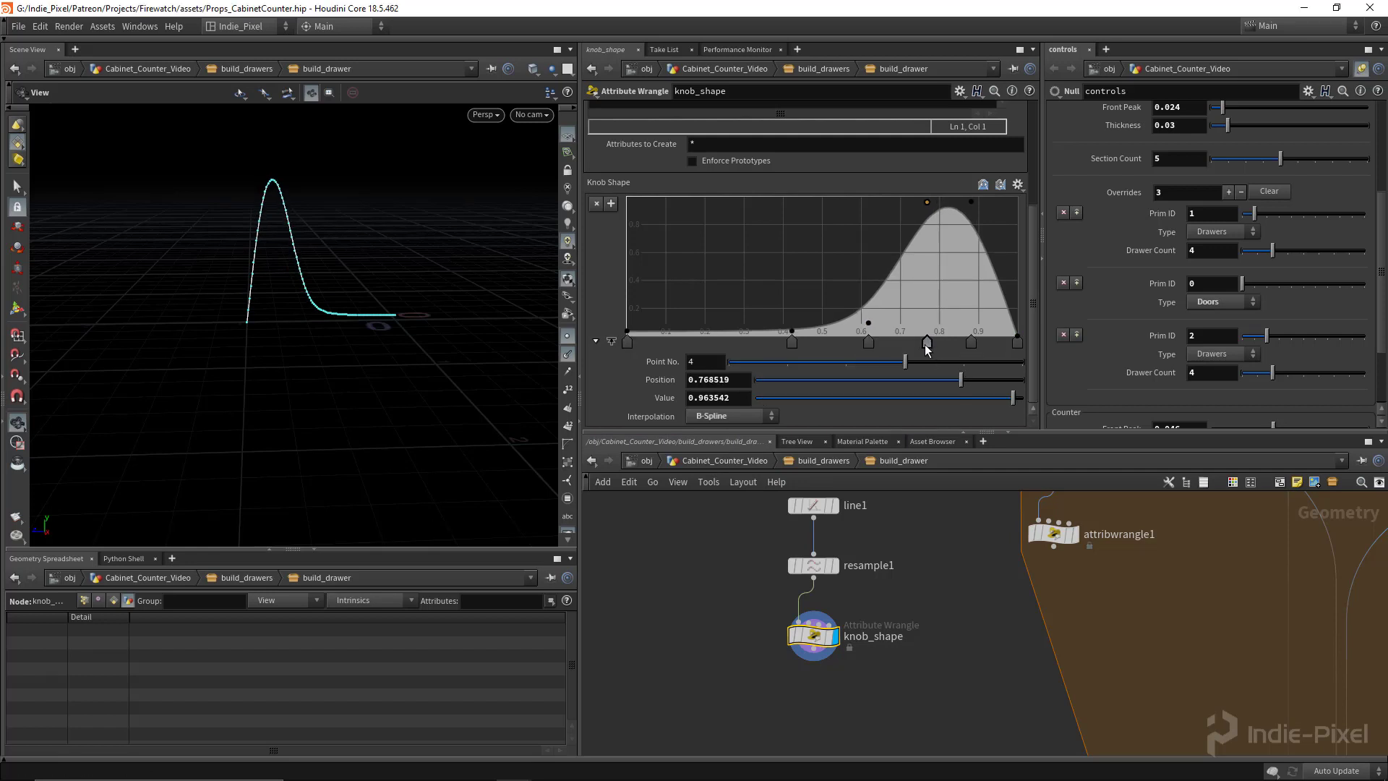
{"action": "left_click_drag", "start_coordinate": [926, 344], "coordinate": [923, 344]}
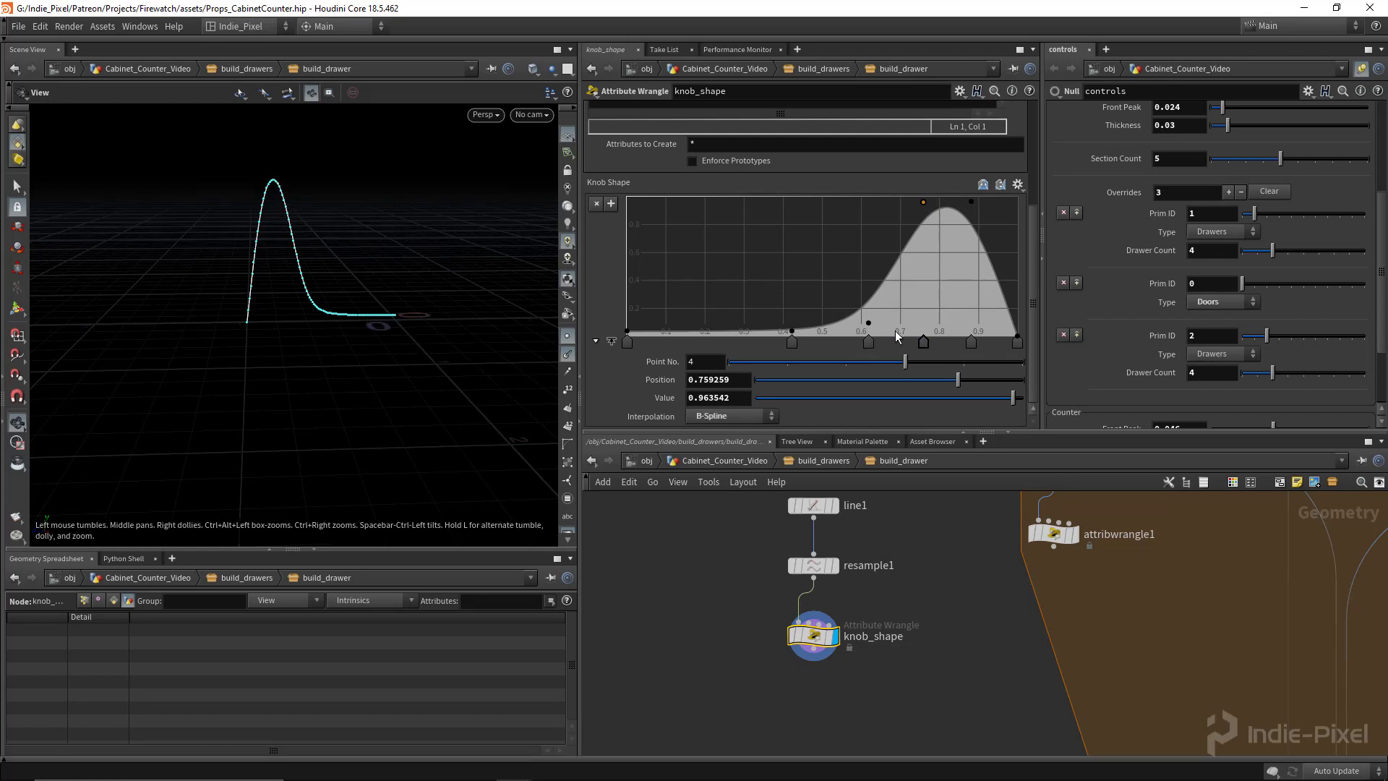
{"action": "left_click", "coordinate": [901, 330]}
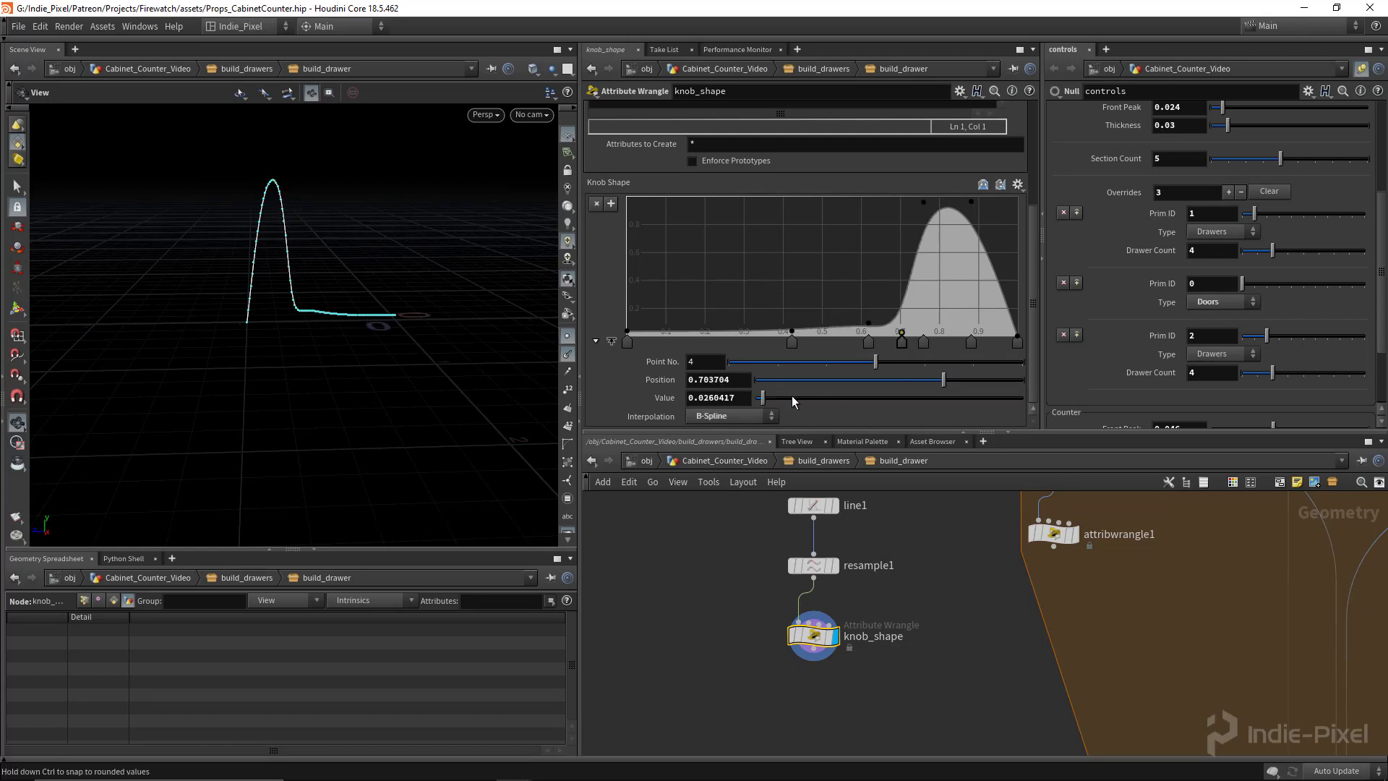
{"action": "left_click_drag", "start_coordinate": [791, 396], "coordinate": [988, 396]}
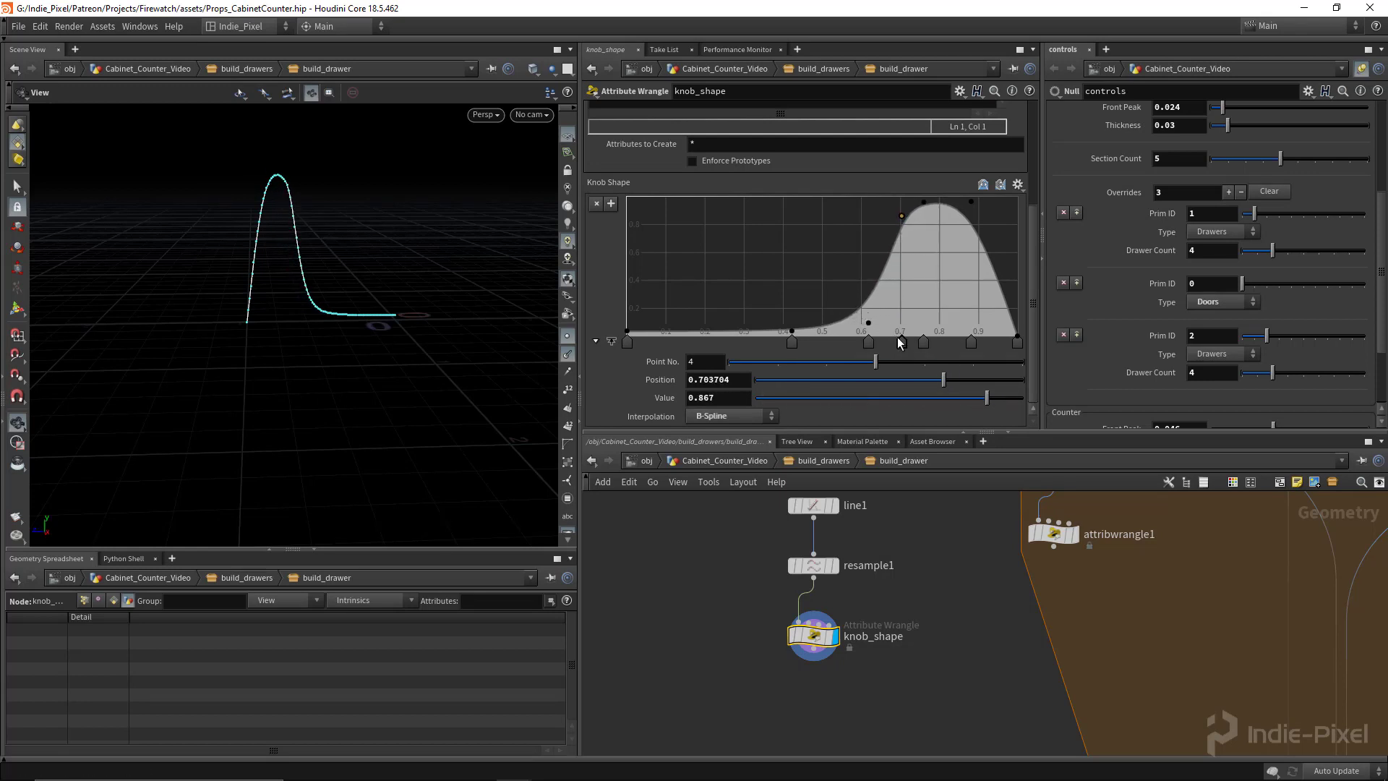
{"action": "left_click_drag", "start_coordinate": [901, 340], "coordinate": [914, 339]}
{"action": "left_click_drag", "start_coordinate": [996, 400], "coordinate": [1001, 398]}
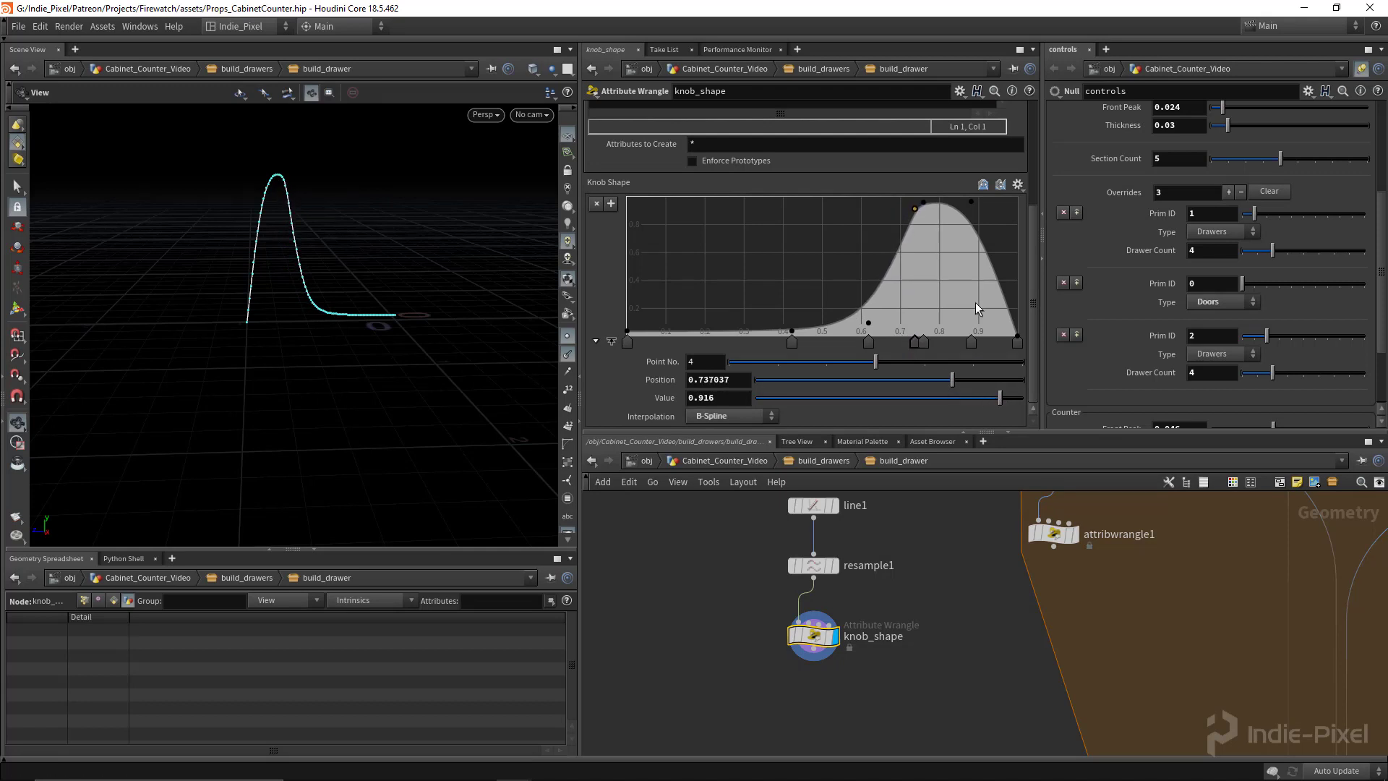
- Add a Knob Shape ramp point on the peak's falling side at about position 0.913, value 0.854, and check the profile in the viewport
{"action": "left_click", "coordinate": [1000, 334]}
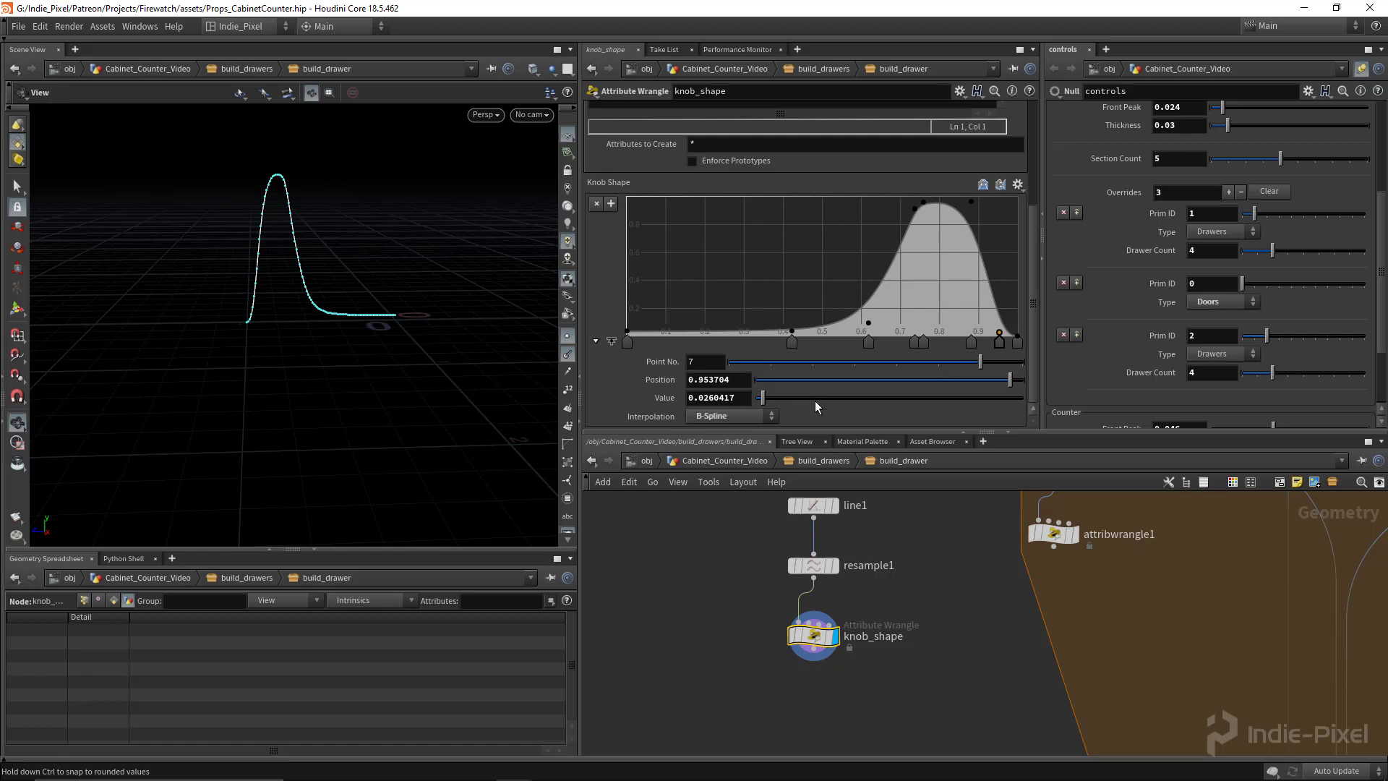
{"action": "mouse_move", "coordinate": [815, 398]}
{"action": "left_mouse_down"}
{"action": "mouse_move", "coordinate": [984, 391]}
{"action": "mouse_move", "coordinate": [995, 348]}
{"action": "mouse_move", "coordinate": [983, 348]}
{"action": "left_mouse_up"}
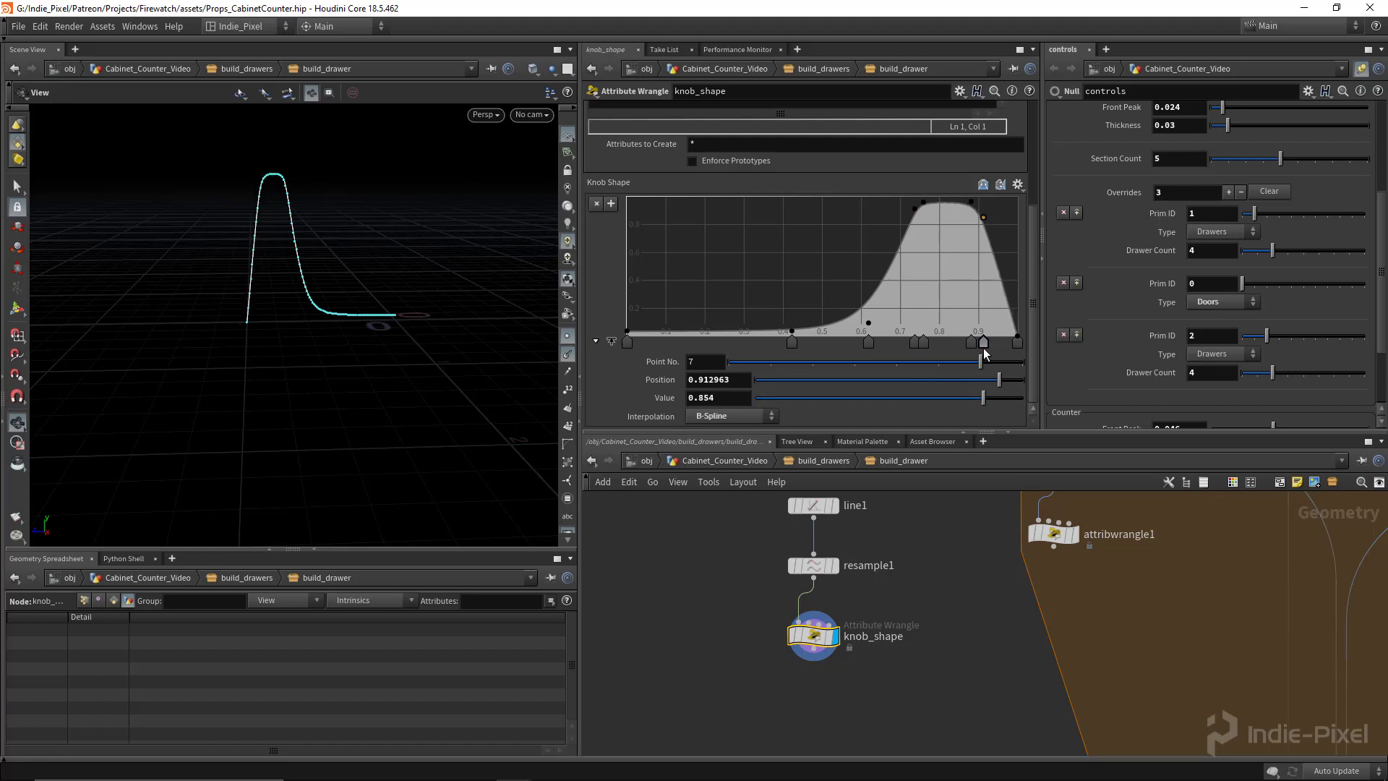
{"action": "left_click_drag", "start_coordinate": [297, 318], "coordinate": [332, 268]}
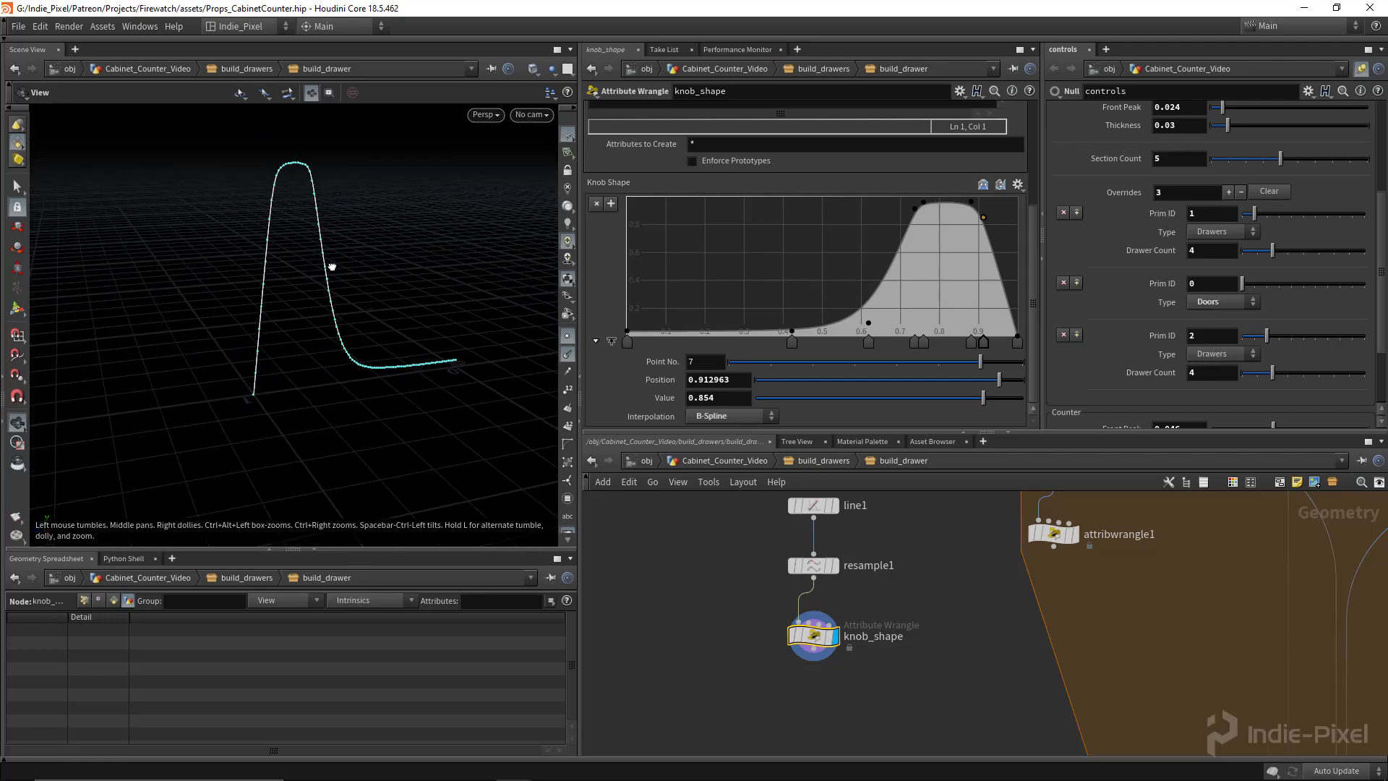
{"action": "left_click_drag", "start_coordinate": [406, 322], "coordinate": [520, 384]}
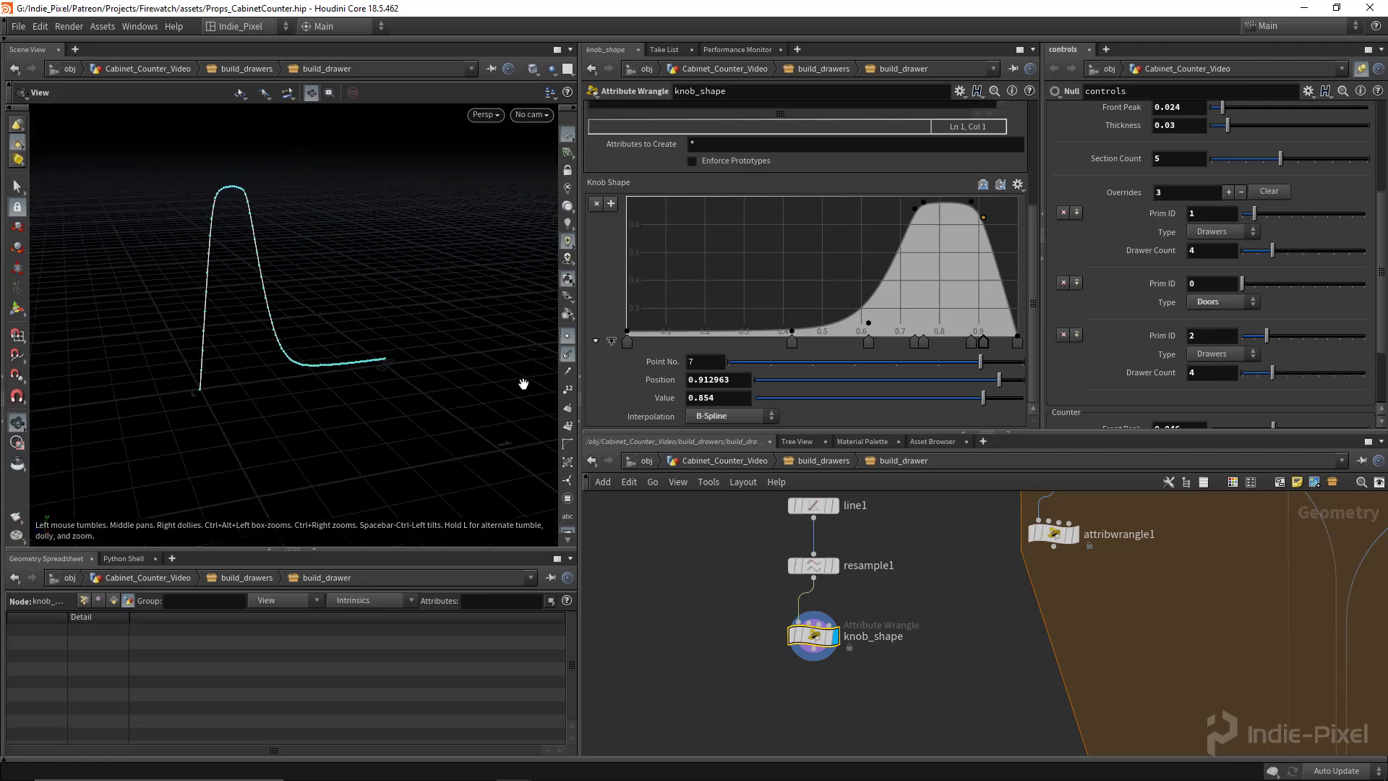
- Add a Refine node below knob_shape, connect it to that node's output, and display its result
{"action": "left_click_drag", "start_coordinate": [1039, 432], "coordinate": [1037, 302]}
{"action": "left_click", "coordinate": [792, 607]}
{"action": "middle_click_drag", "start_coordinate": [790, 609], "coordinate": [788, 578]}
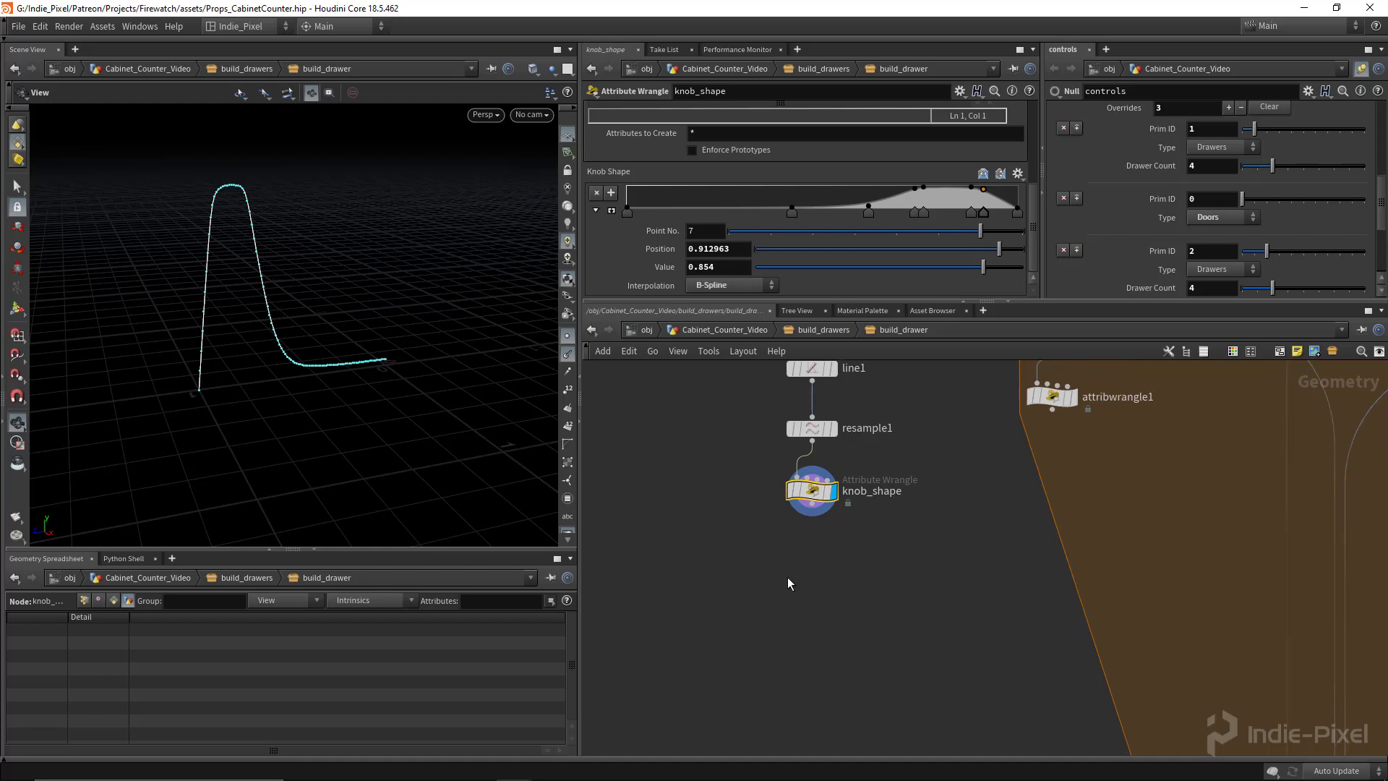
{"action": "key", "text": "Tab"}
{"action": "type", "text": "rev"}
{"action": "key", "text": "Return"}
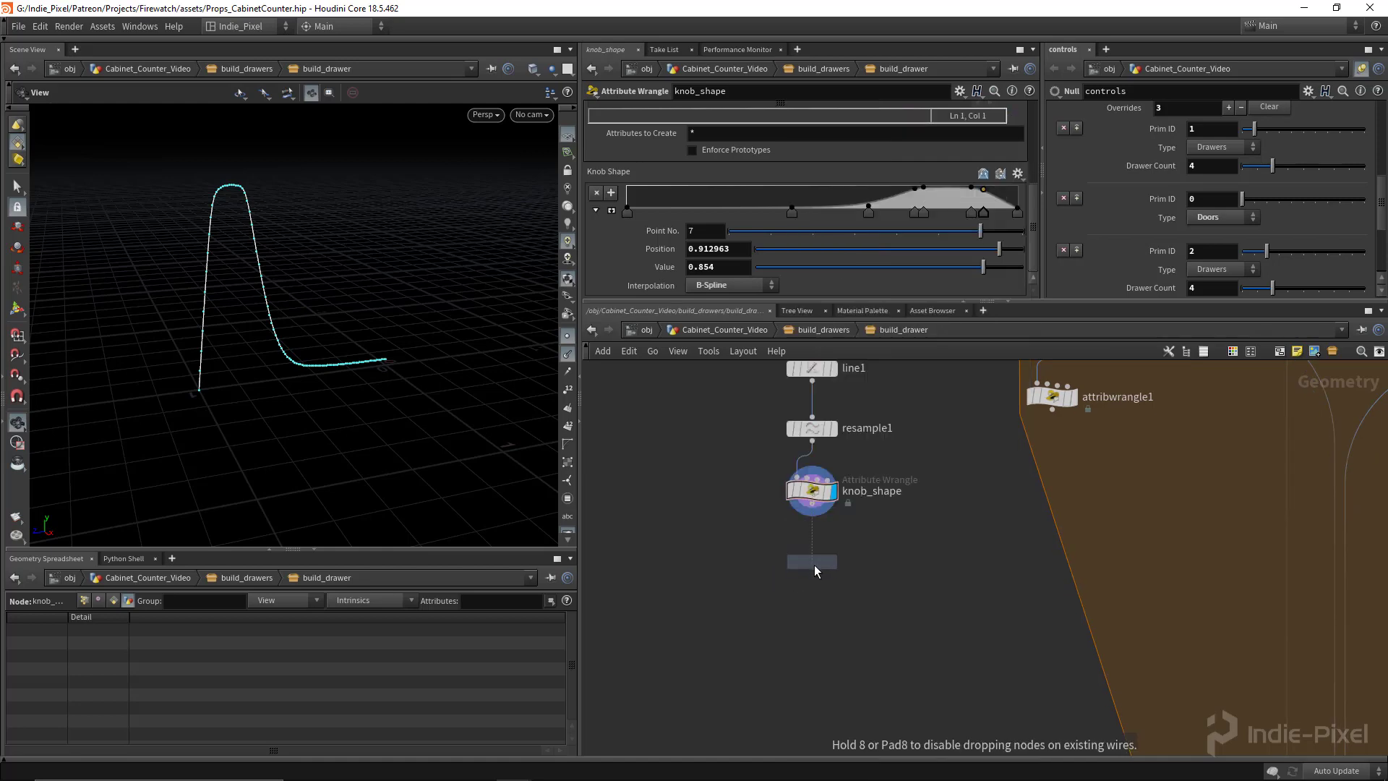
{"action": "left_click", "coordinate": [814, 565]}
{"action": "left_click", "coordinate": [812, 504]}
{"action": "left_click", "coordinate": [812, 553]}
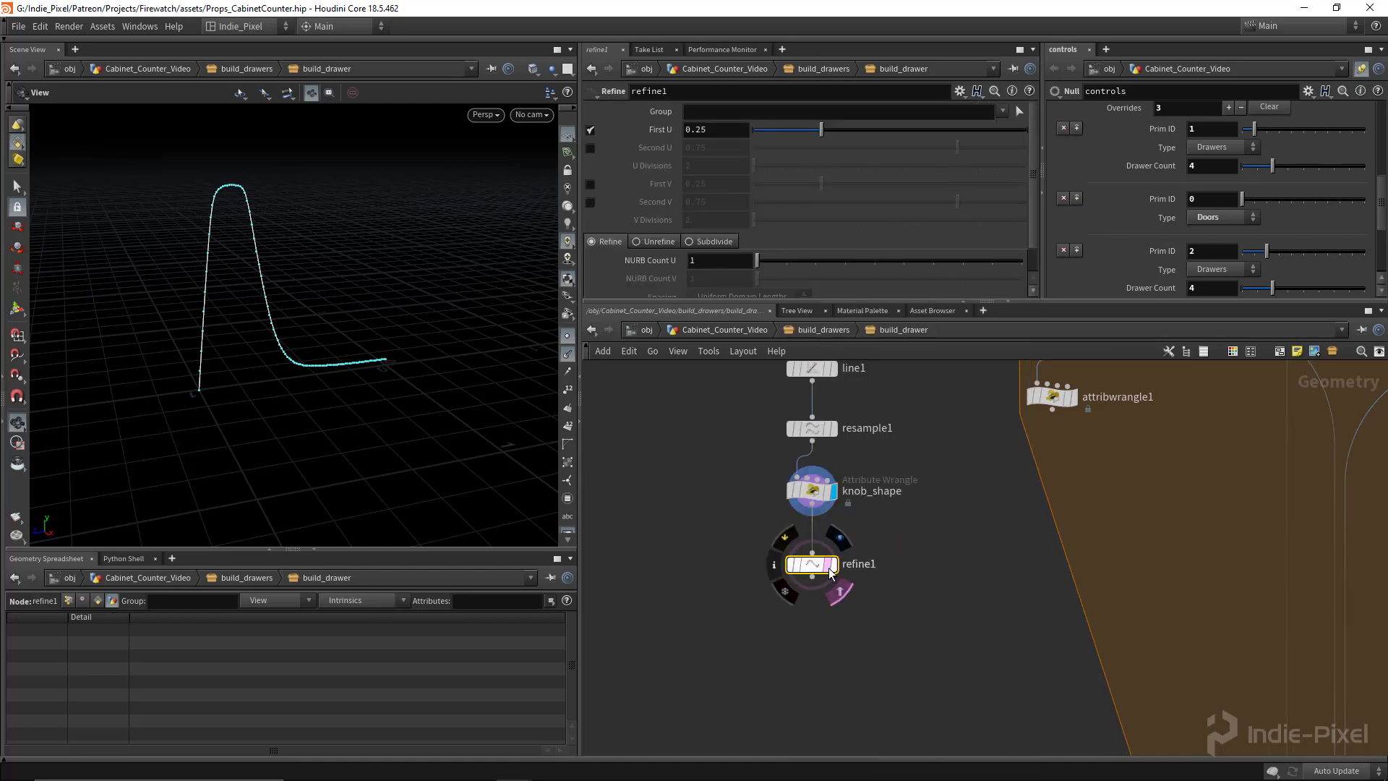
{"action": "left_click", "coordinate": [833, 565]}
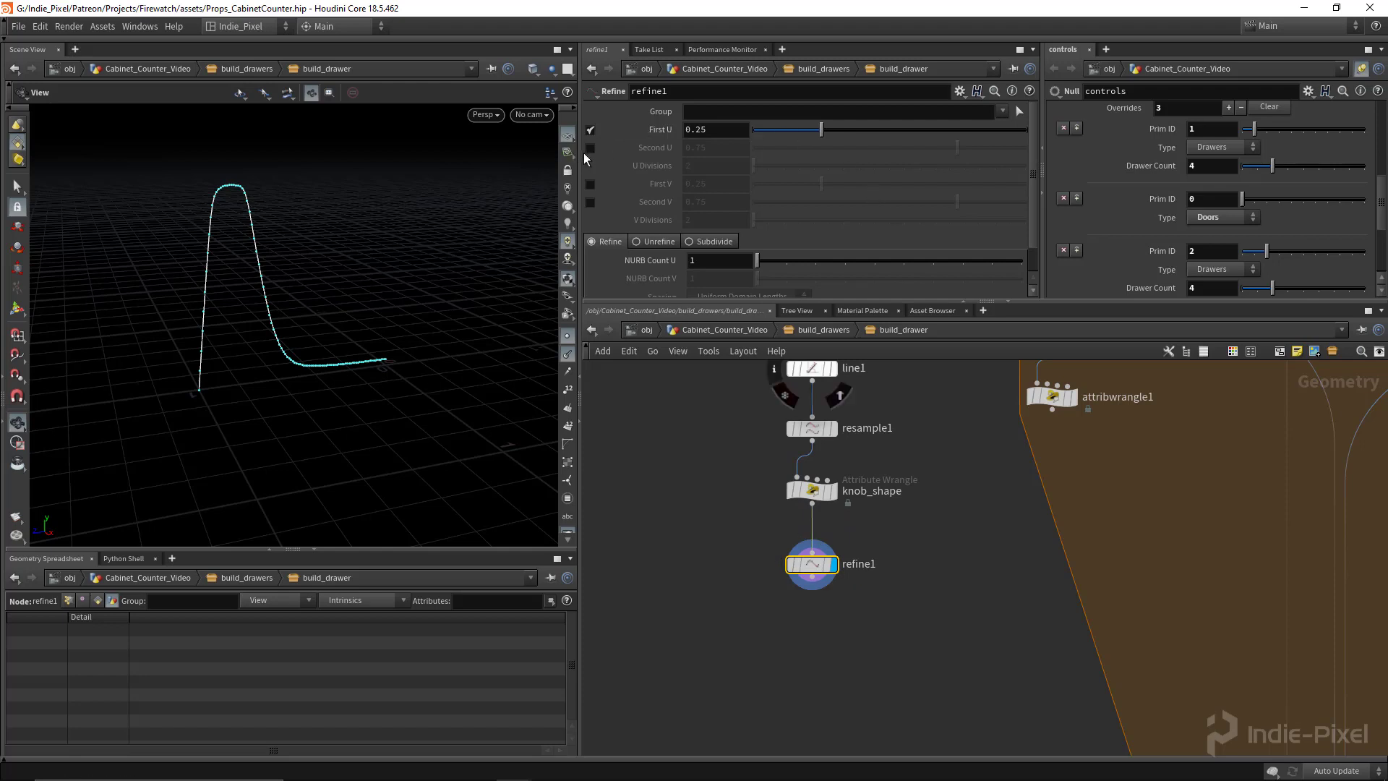
- Enable Second U on refine1, set First U 0 and Second U 1, and switch to Unrefine with Tolerance U about 0.0013
{"action": "left_click", "coordinate": [590, 148]}
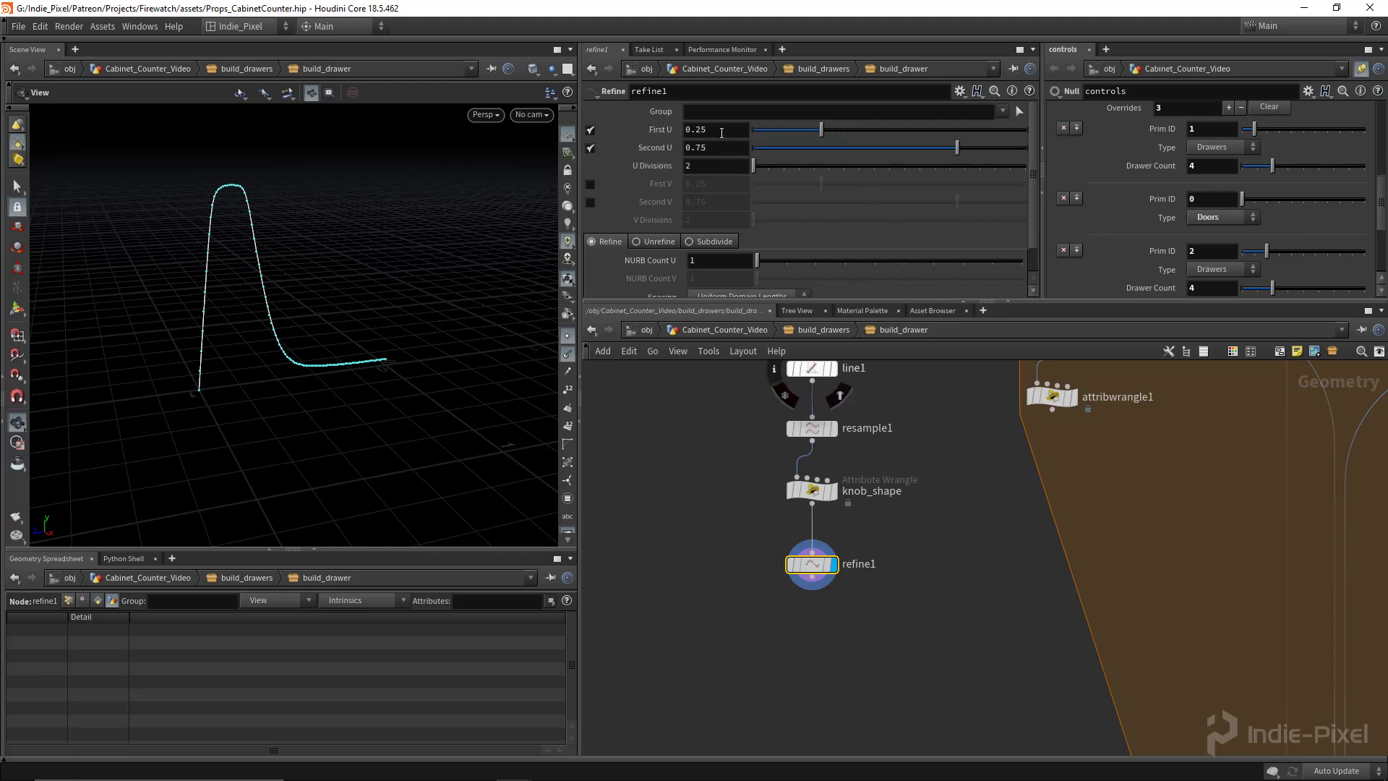
{"action": "left_click_drag", "start_coordinate": [821, 130], "coordinate": [635, 133]}
{"action": "left_click_drag", "start_coordinate": [960, 148], "coordinate": [1030, 150]}
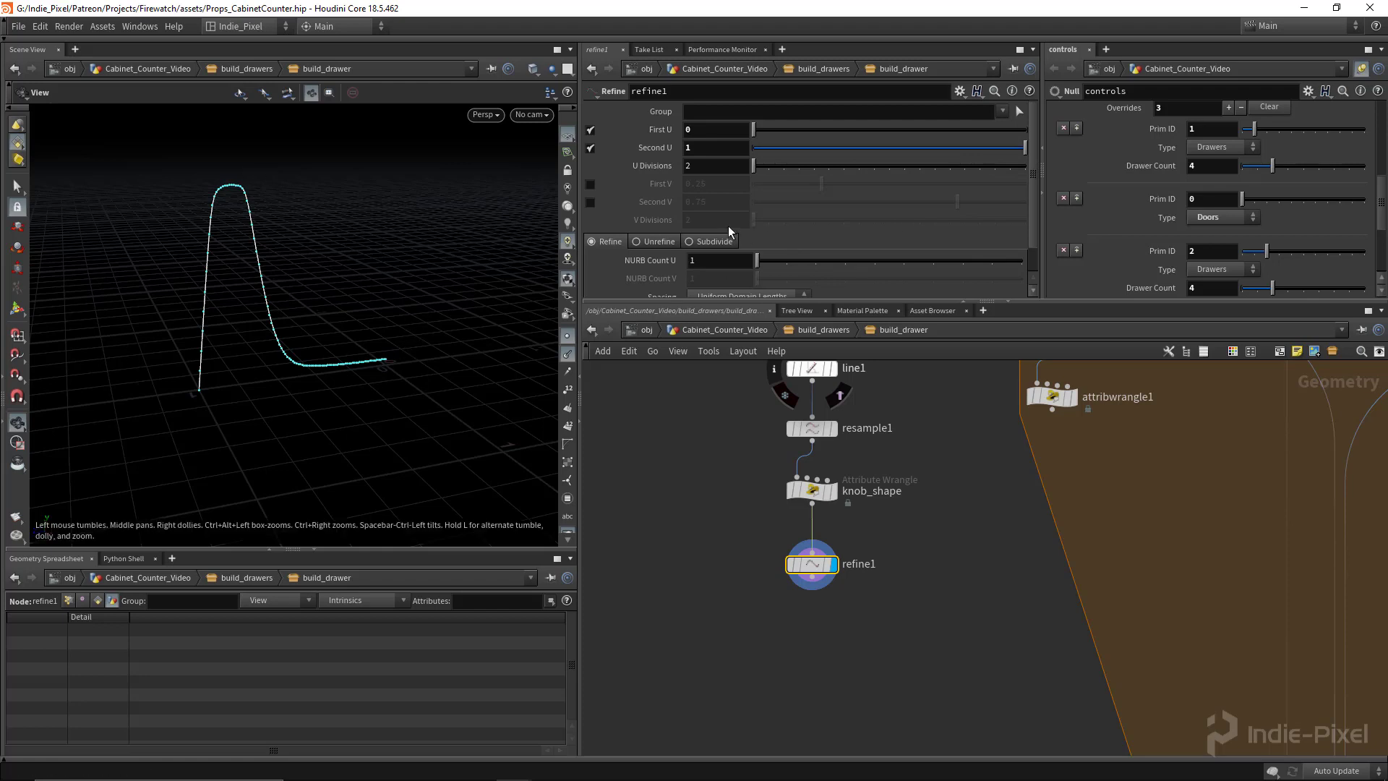
{"action": "scroll", "coordinate": [727, 226], "scroll_direction": "down", "scroll_amount": 1}
{"action": "left_click", "coordinate": [652, 209]}
{"action": "left_click_drag", "start_coordinate": [824, 267], "coordinate": [770, 270]}
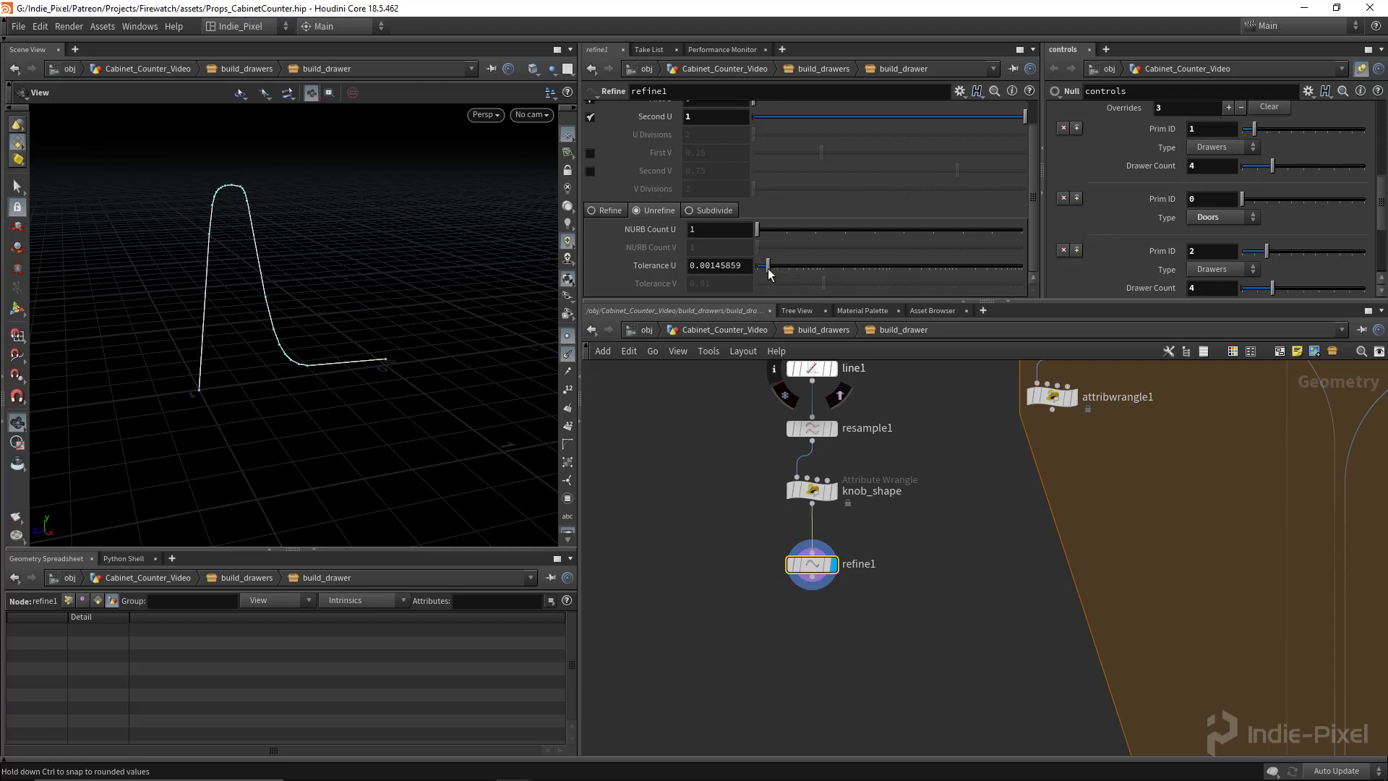
{"action": "scroll", "coordinate": [251, 341], "scroll_direction": "down", "scroll_amount": 2}
{"action": "left_click_drag", "start_coordinate": [251, 341], "coordinate": [203, 307]}
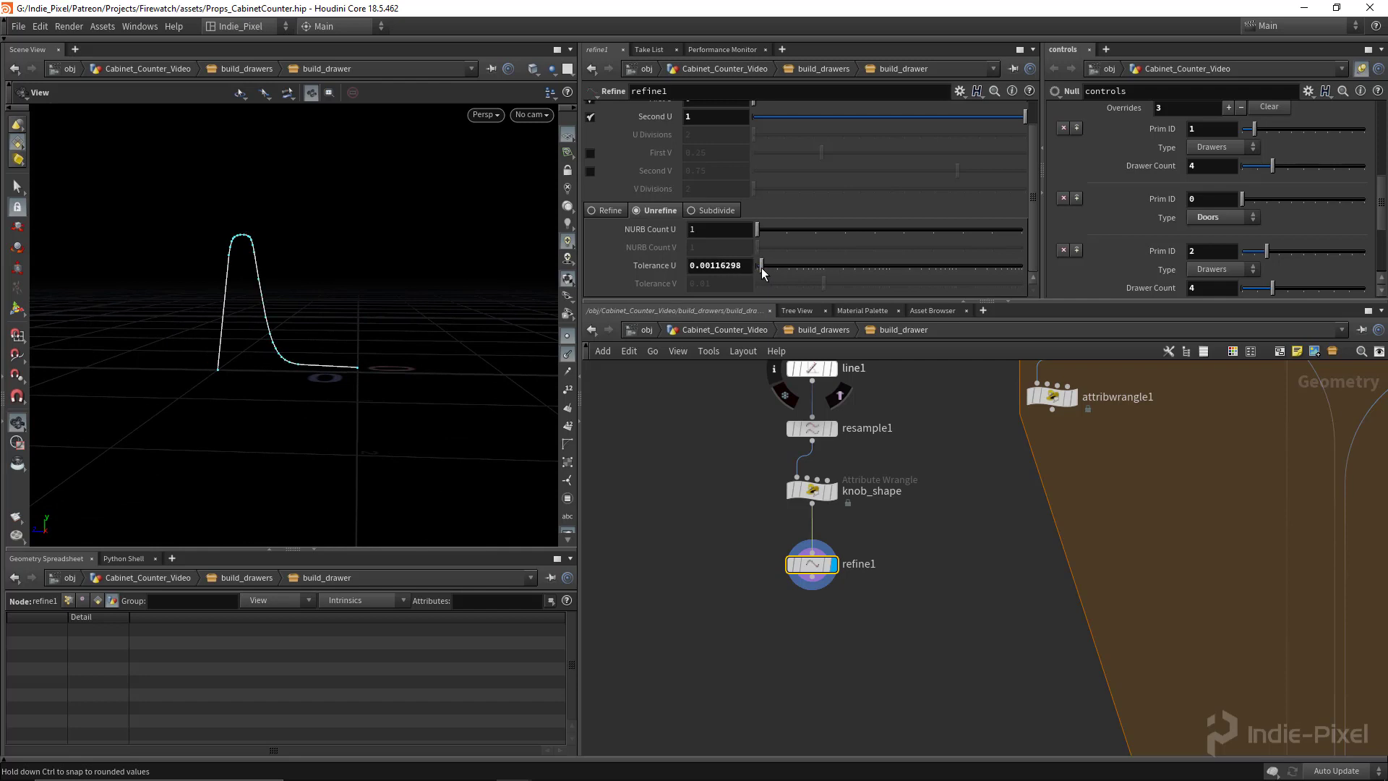
{"action": "left_click_drag", "start_coordinate": [268, 329], "coordinate": [304, 341]}
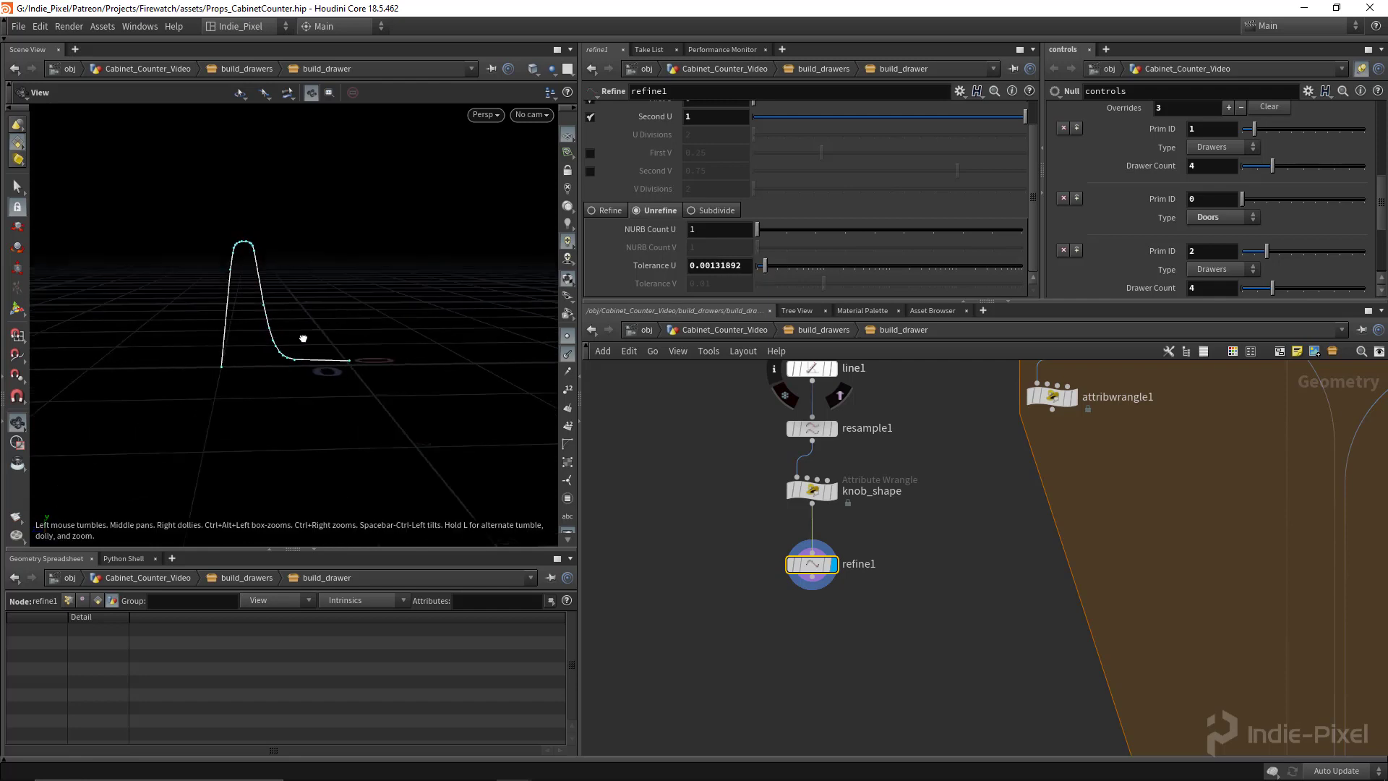
- Add a second Resample node as a separate branch from knob_shape and display it to compare with refine1
{"action": "left_click_drag", "start_coordinate": [1050, 300], "coordinate": [1050, 186]}
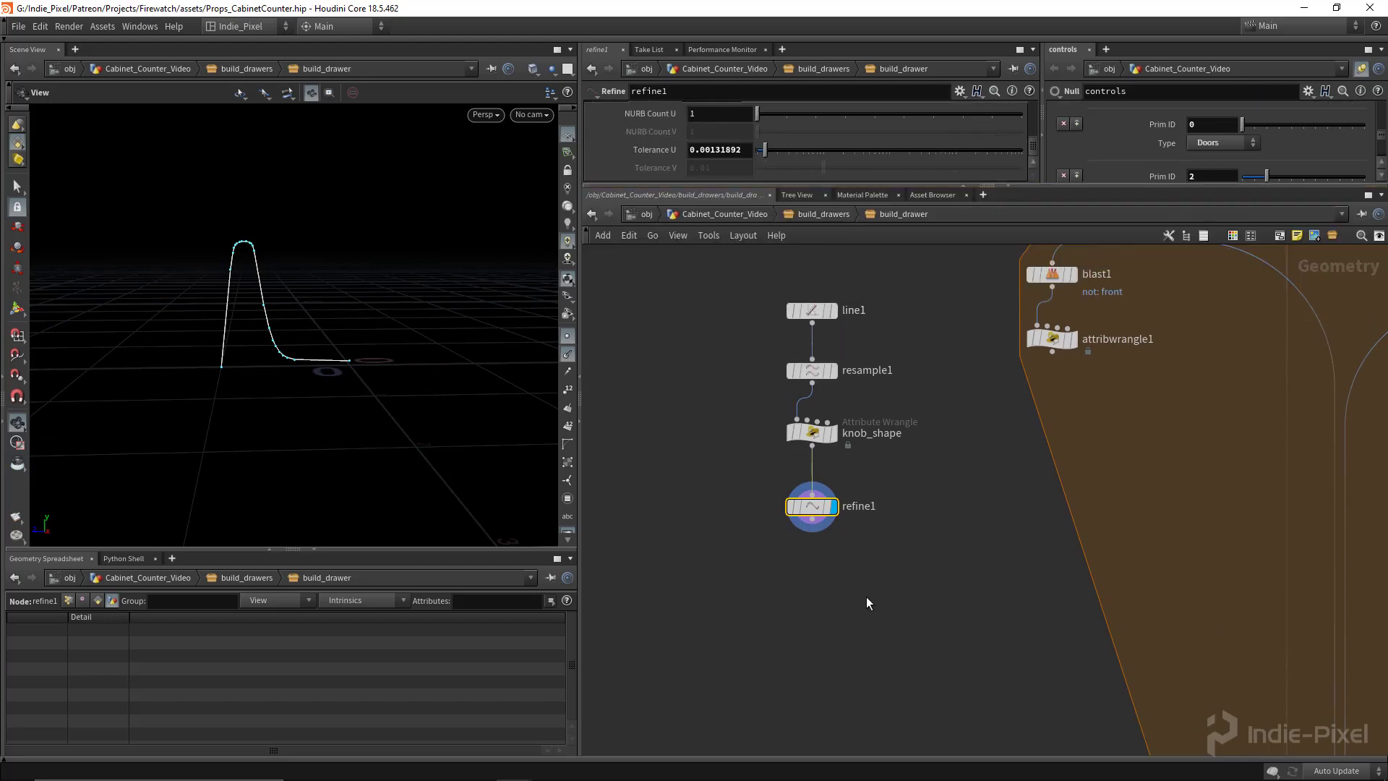
{"action": "key", "text": "Tab"}
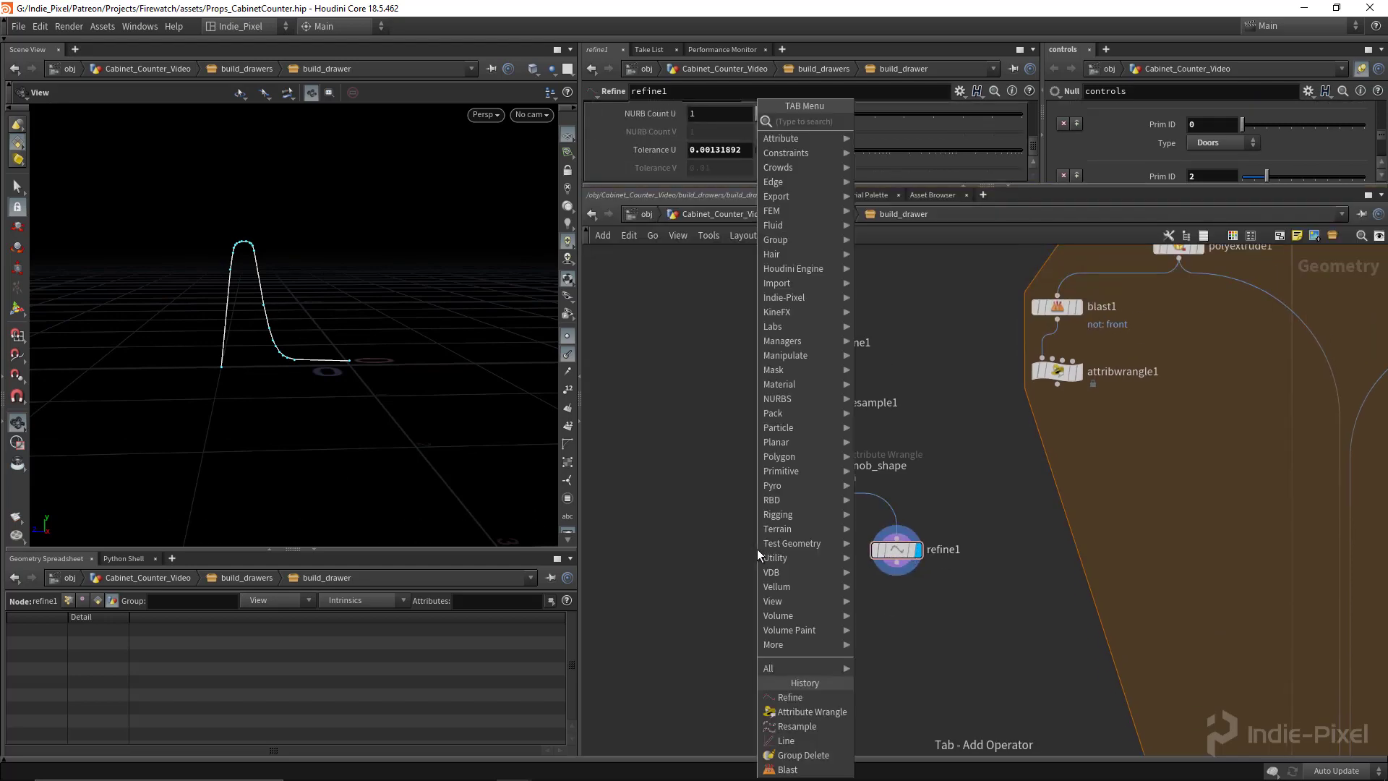
{"action": "type", "text": "resa"}
{"action": "key", "text": "Return"}
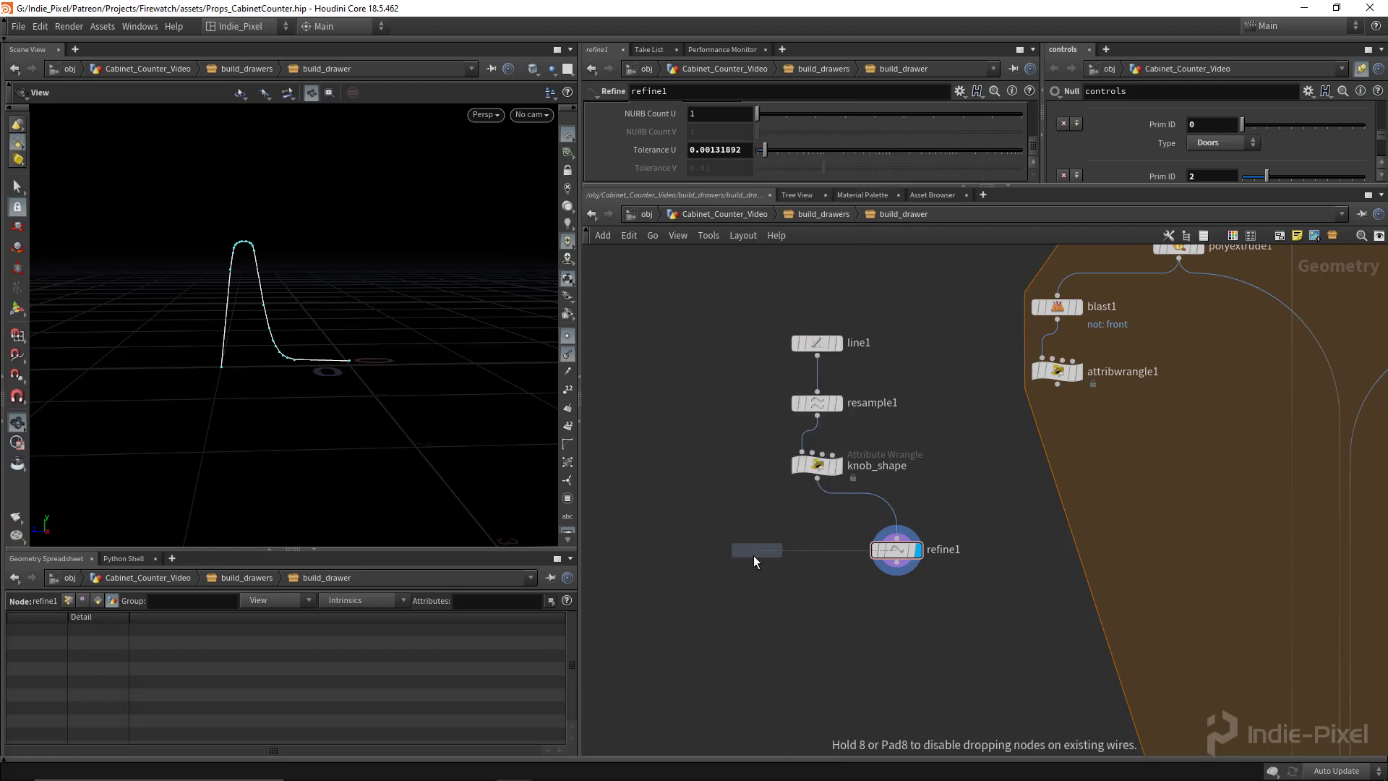
{"action": "left_click", "coordinate": [754, 555]}
{"action": "left_click", "coordinate": [817, 479]}
{"action": "left_click", "coordinate": [778, 565]}
{"action": "left_click", "coordinate": [775, 556]}
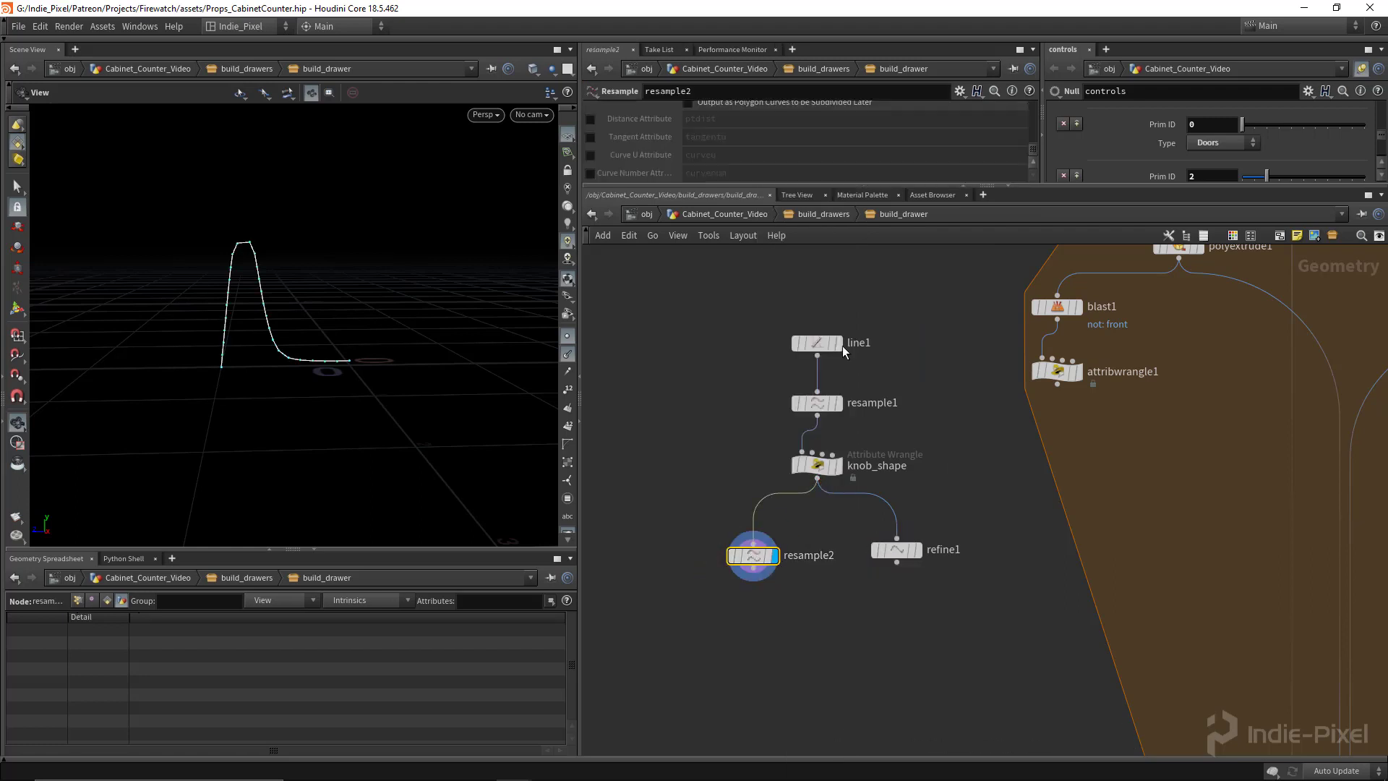
- Treat resample2's polygons as Subdivision Curves, try a shorter segment length, and replace it with Maximum Segments around 41
{"action": "left_click_drag", "start_coordinate": [1007, 189], "coordinate": [1008, 347]}
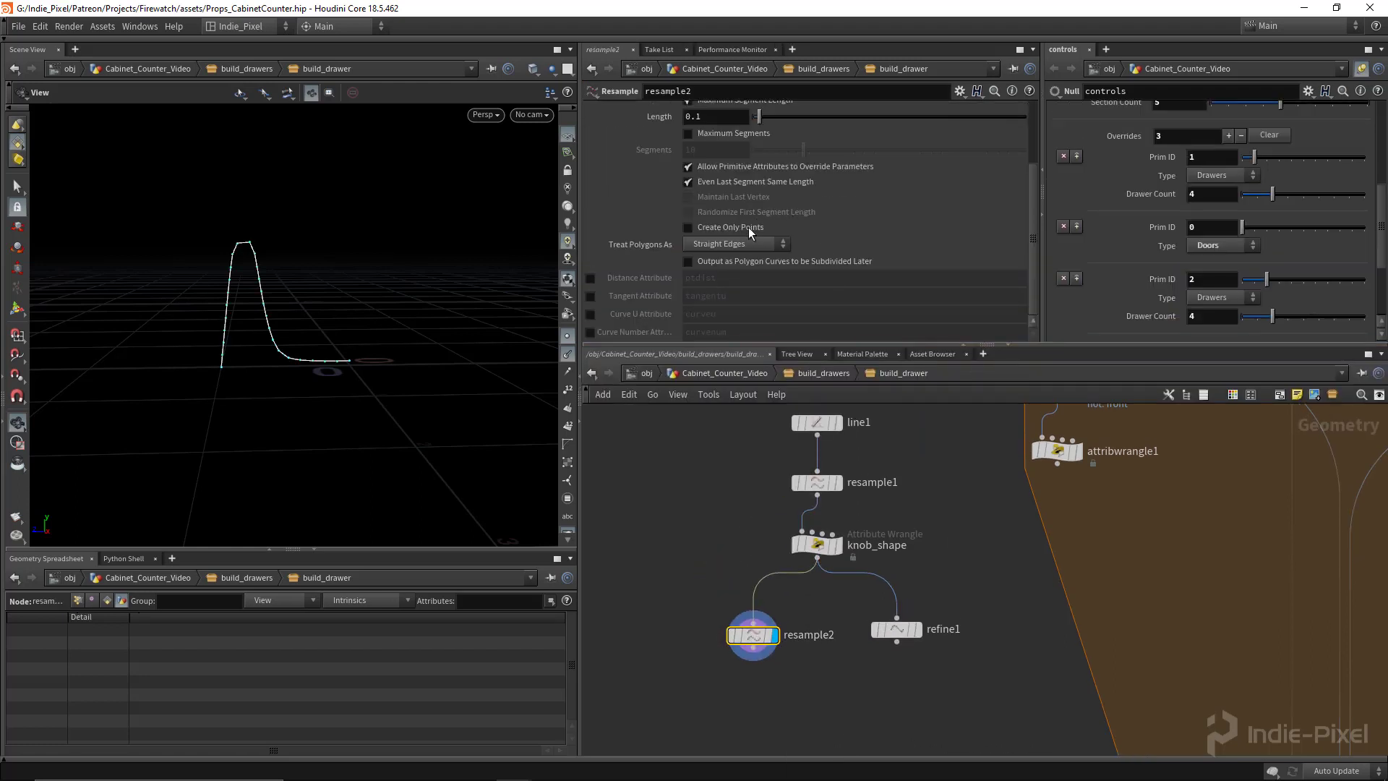
{"action": "left_click", "coordinate": [737, 244]}
{"action": "left_click", "coordinate": [737, 273]}
{"action": "right_click_drag", "start_coordinate": [405, 296], "coordinate": [531, 303]}
{"action": "scroll", "coordinate": [805, 180], "scroll_direction": "up", "scroll_amount": 3}
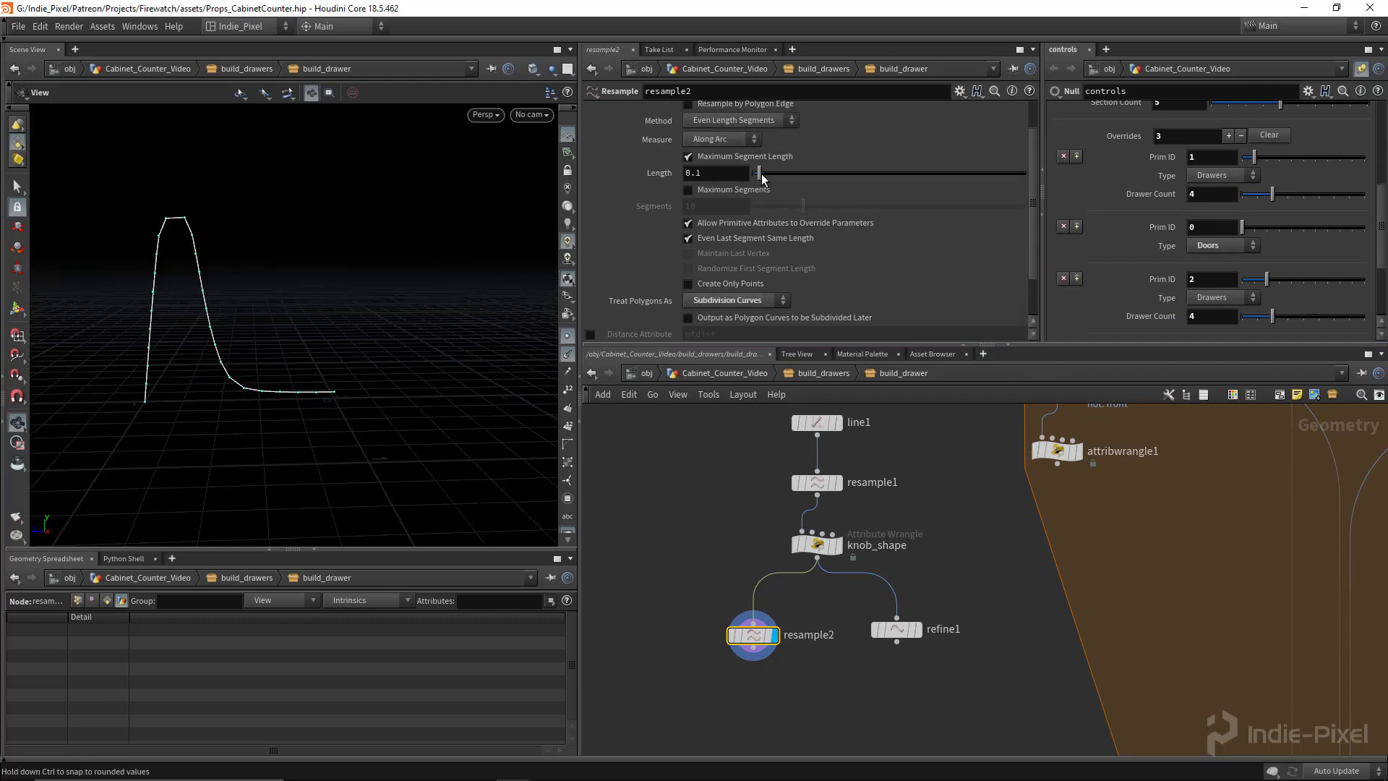
{"action": "left_click_drag", "start_coordinate": [759, 177], "coordinate": [949, 211]}
{"action": "left_click", "coordinate": [713, 157]}
{"action": "left_click", "coordinate": [755, 190]}
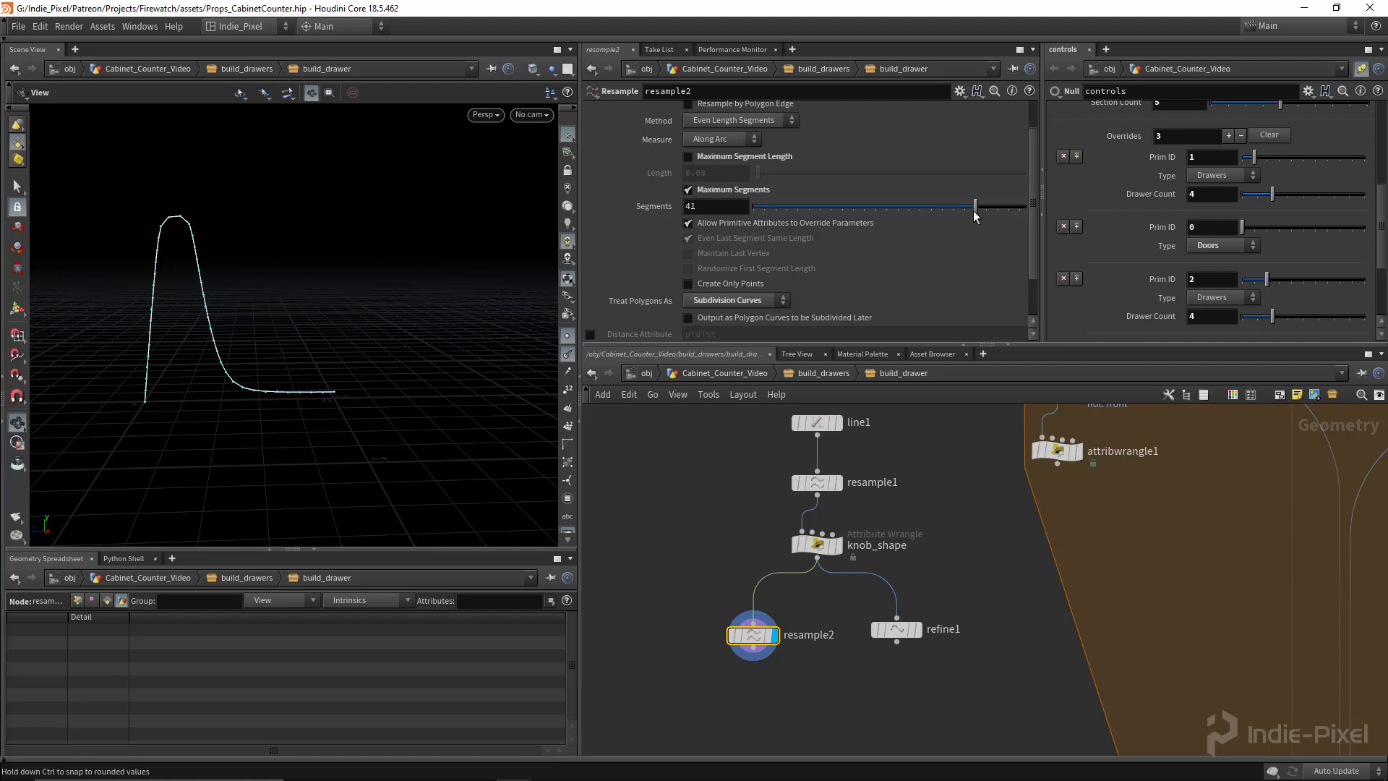
{"action": "left_click_drag", "start_coordinate": [974, 214], "coordinate": [959, 209]}
- Delete resample2, place refine1 back directly below knob_shape, and display the refined curve
{"action": "key", "text": "Delete"}
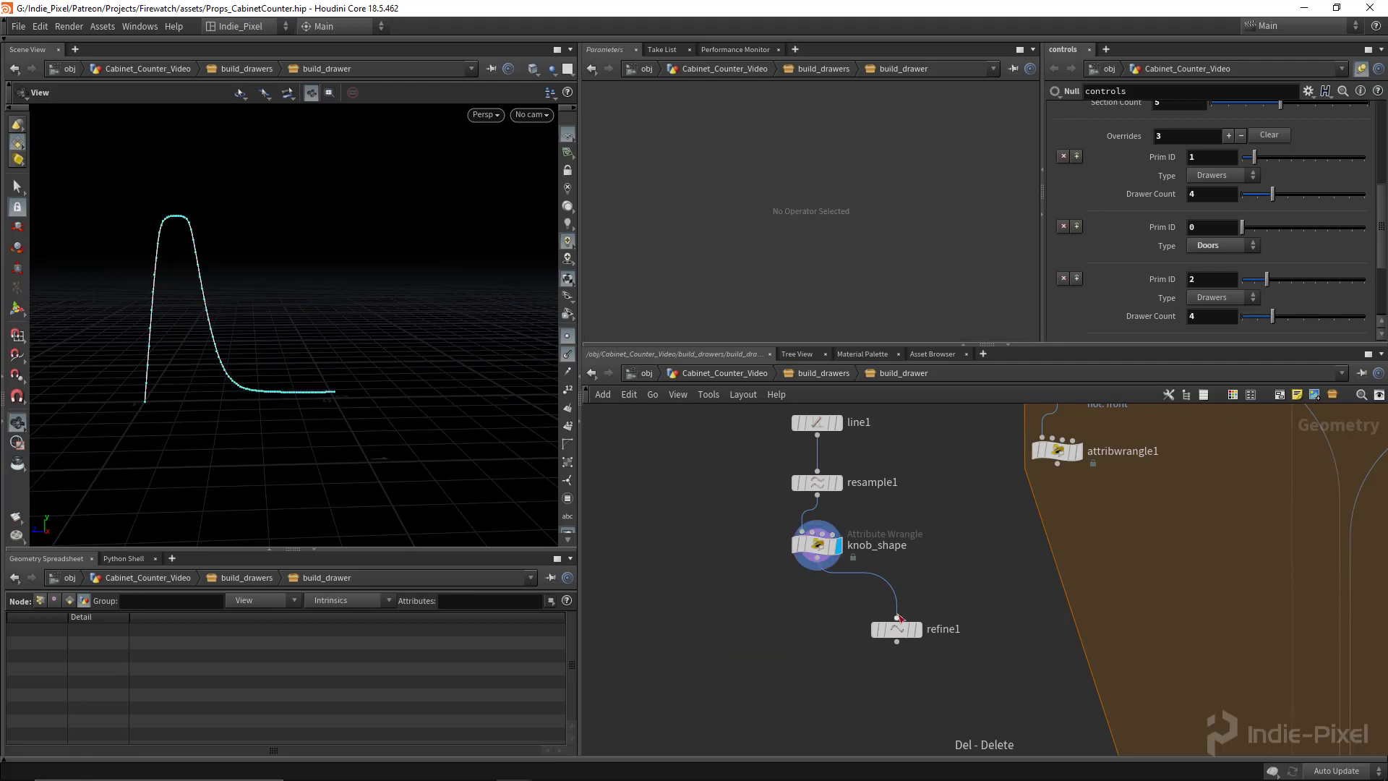
{"action": "left_click", "coordinate": [915, 629]}
{"action": "left_click_drag", "start_coordinate": [899, 638], "coordinate": [819, 618]}
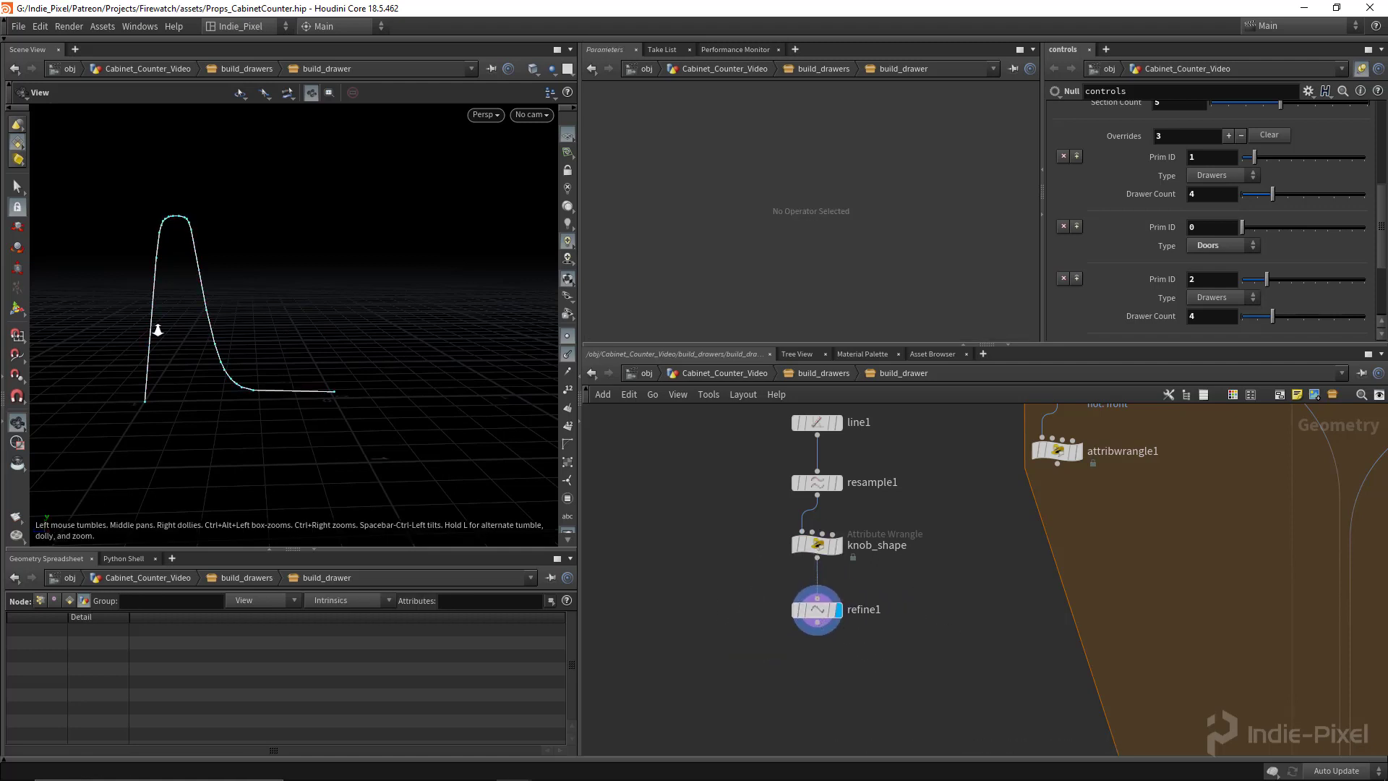
{"action": "left_click_drag", "start_coordinate": [158, 297], "coordinate": [238, 347]}
- Add a Revolve node below refine1, wire refine1 into it, and display the revolved surface
{"action": "middle_click_drag", "start_coordinate": [826, 697], "coordinate": [809, 592]}
{"action": "key", "text": "Tab"}
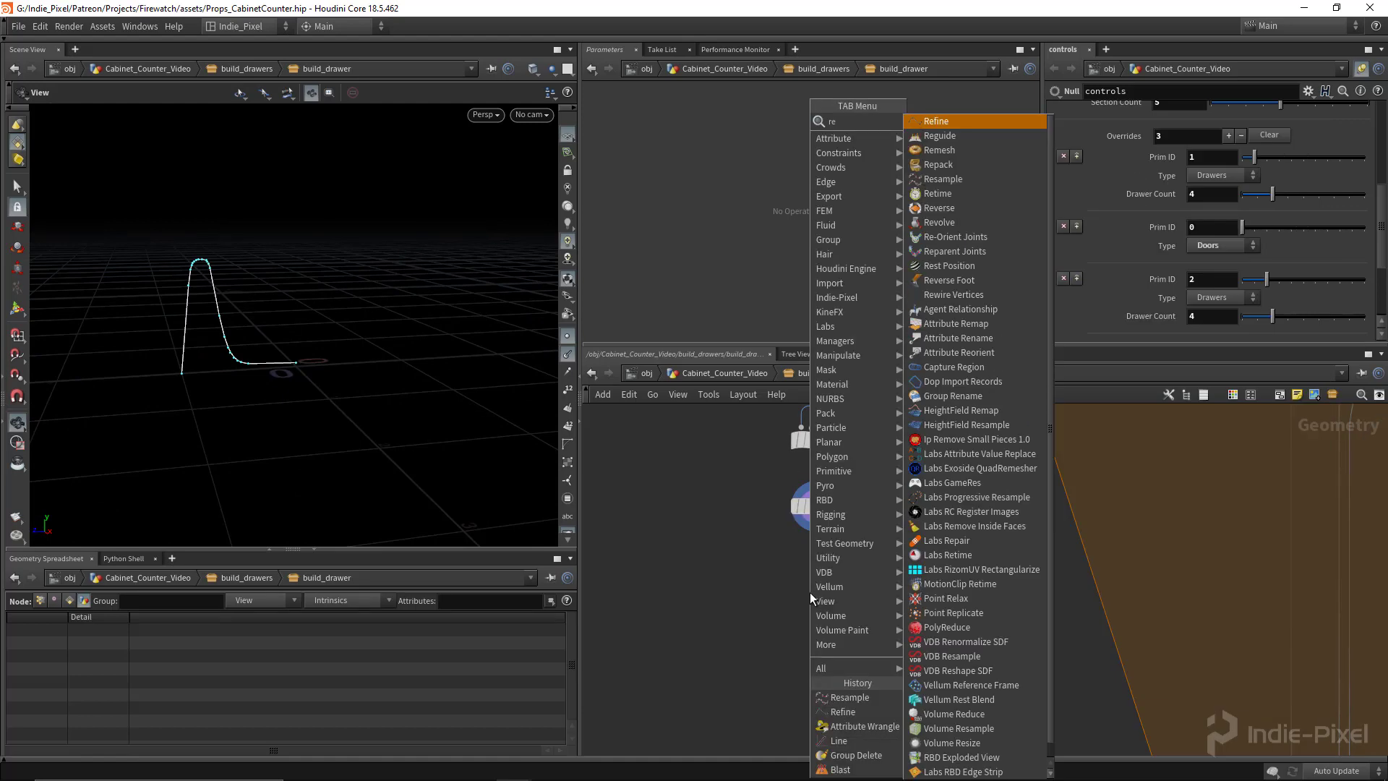
{"action": "left_click", "coordinate": [940, 139]}
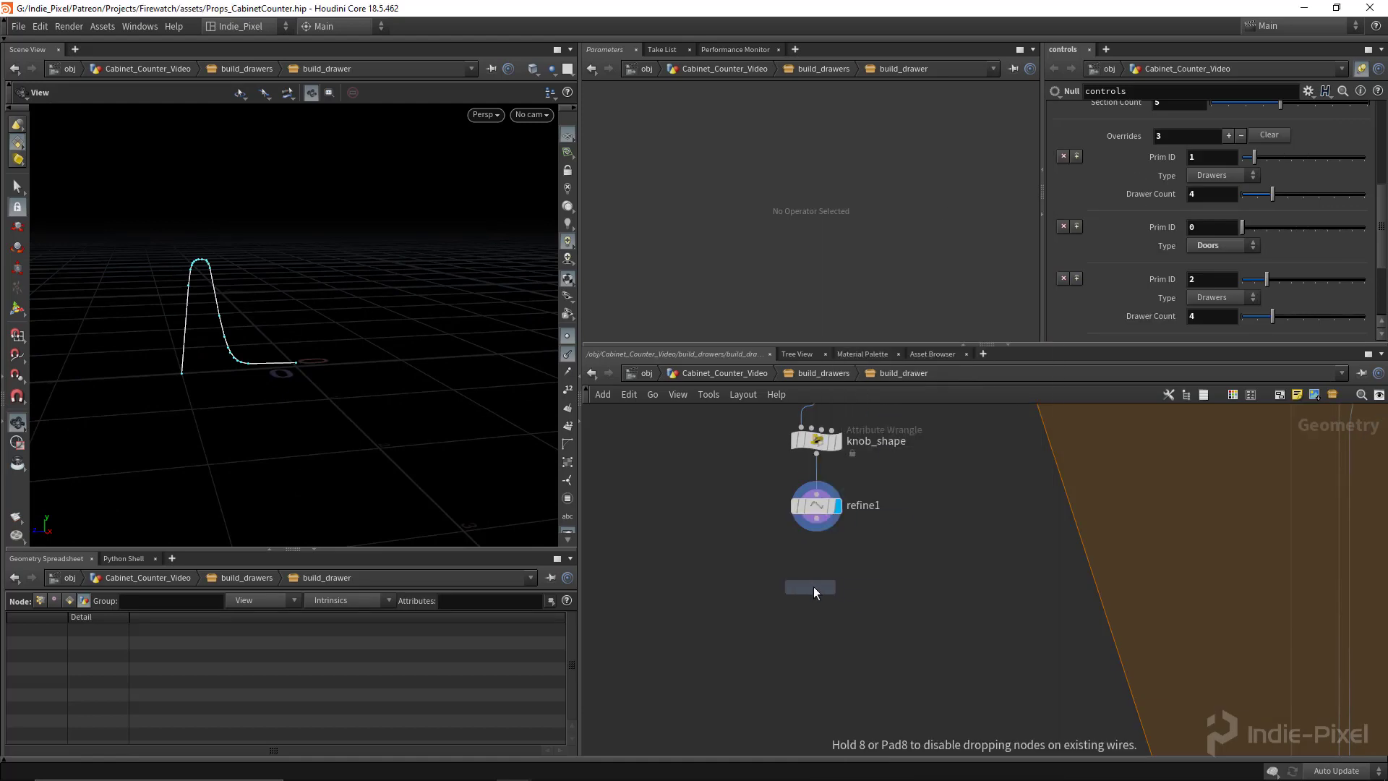
{"action": "left_click", "coordinate": [813, 587]}
{"action": "left_click_drag", "start_coordinate": [816, 518], "coordinate": [819, 565]}
{"action": "key", "text": "r"}
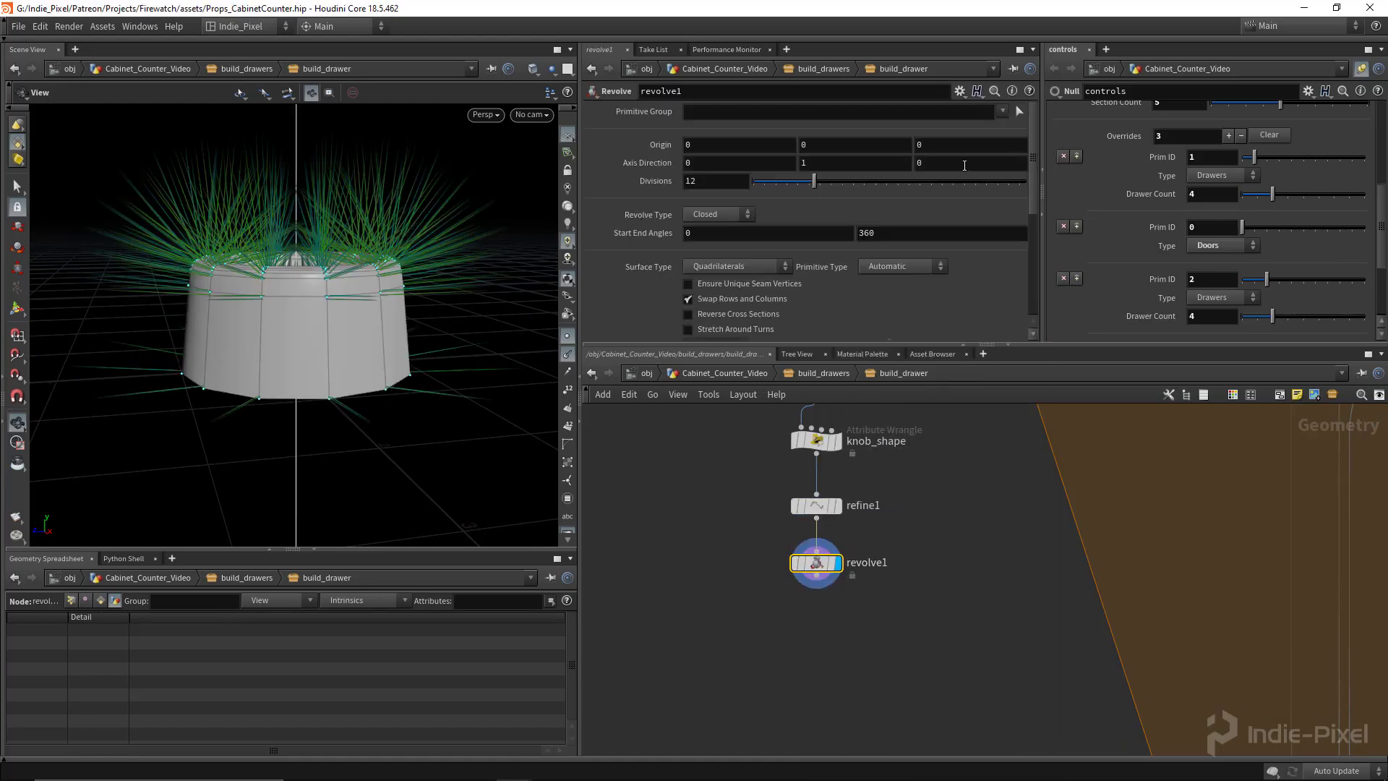
- Set revolve1's Axis Direction to 0, 0, 1
{"action": "left_click", "coordinate": [965, 163]}
{"action": "type", "text": "1"}
{"action": "key", "text": "Return"}
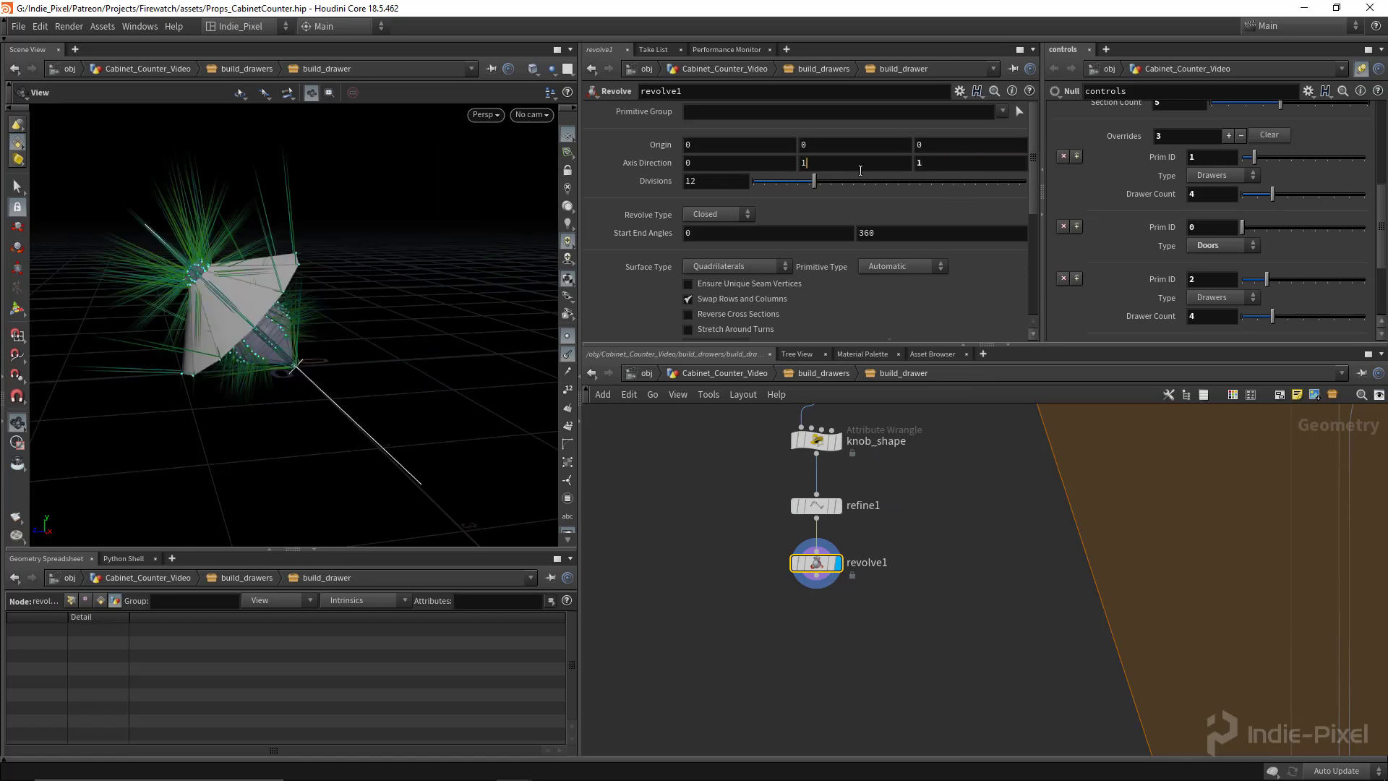
{"action": "double_click", "coordinate": [860, 171]}
{"action": "type", "text": "0"}
{"action": "key", "text": "Return"}
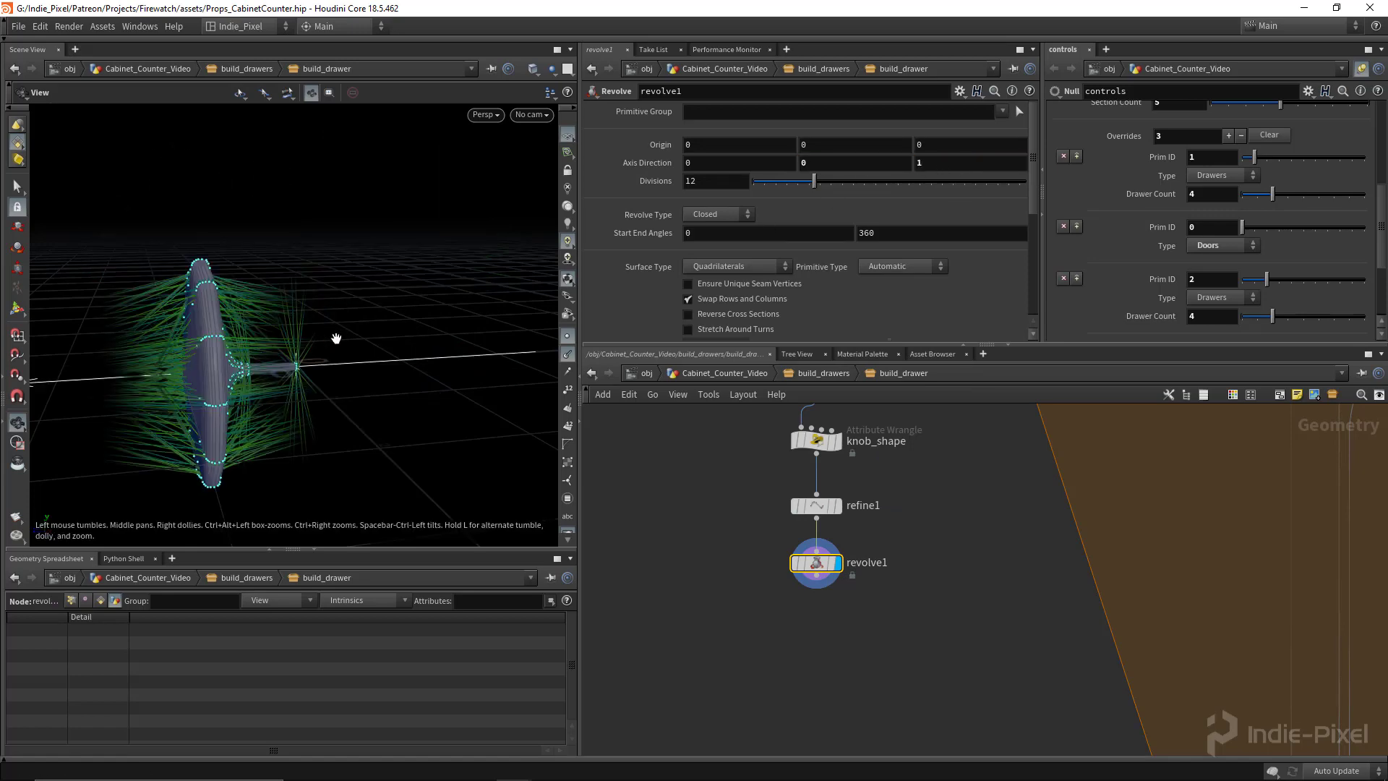
- Hide the point markers and point normals in the viewport to show the revolved knob cleanly
{"action": "left_click_drag", "start_coordinate": [336, 338], "coordinate": [359, 363]}
{"action": "scroll", "coordinate": [831, 494], "scroll_direction": "down", "scroll_amount": 2}
{"action": "scroll", "coordinate": [831, 494], "scroll_direction": "down", "scroll_amount": 2}
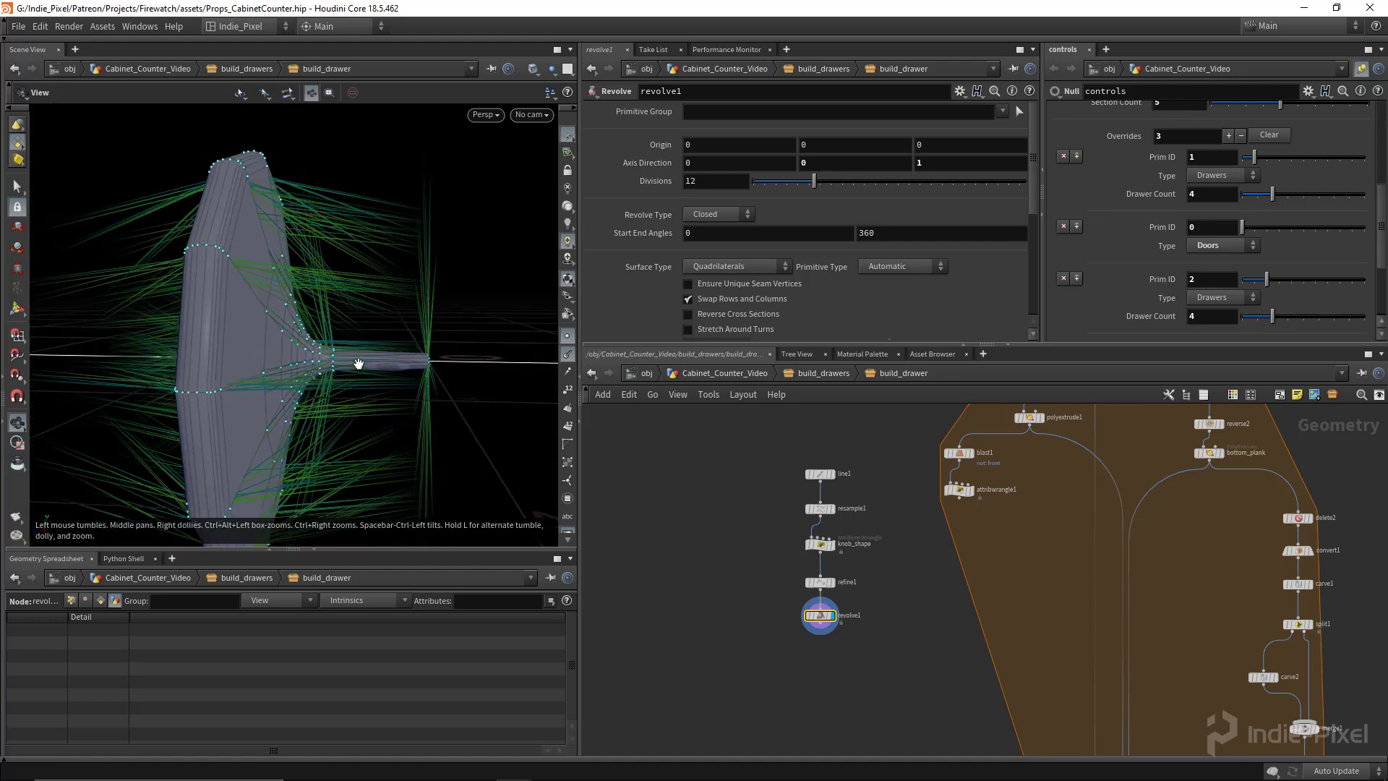
{"action": "left_click", "coordinate": [567, 356]}
{"action": "left_click", "coordinate": [568, 336]}
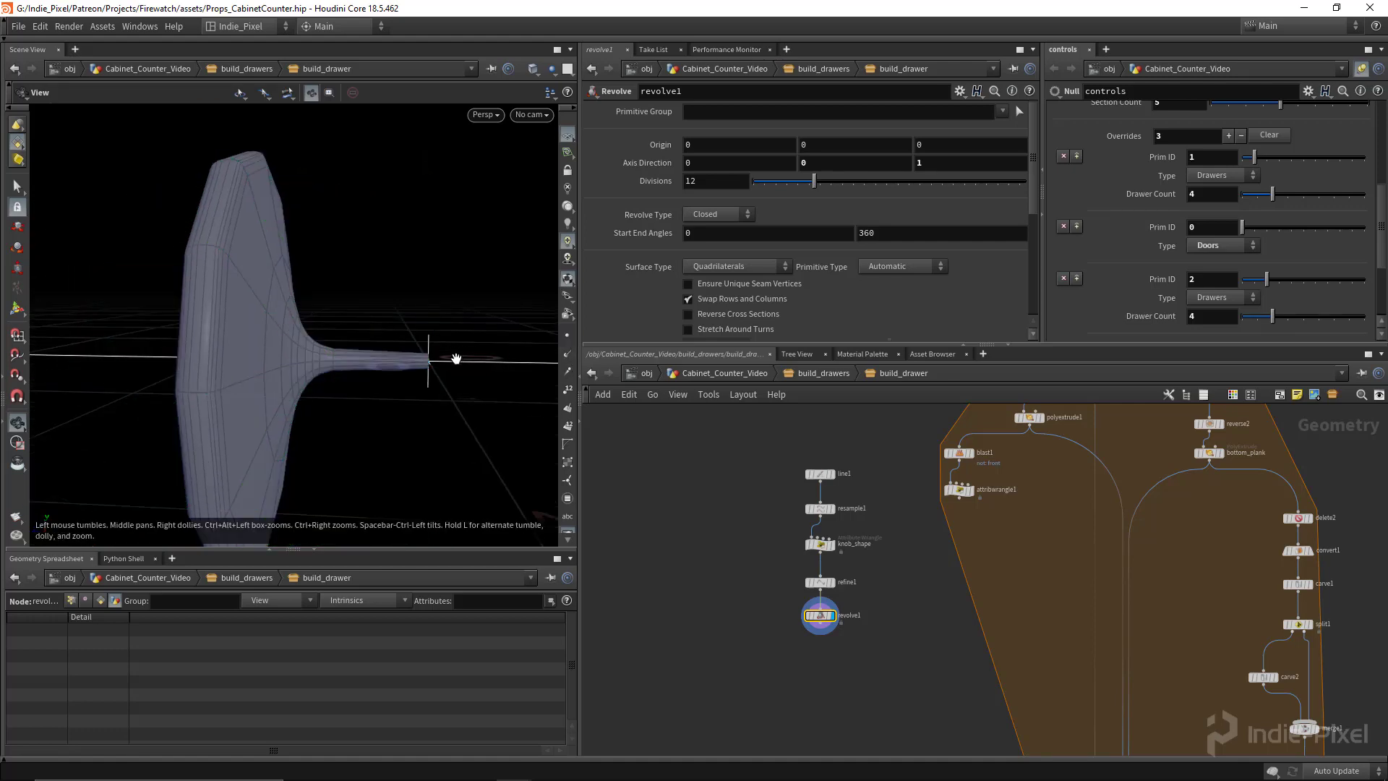
- Raise the first three points of knob_shape's Knob Shape ramp together to a Value of 0.168 to thicken the stem
{"action": "scroll", "coordinate": [821, 552], "scroll_direction": "up", "scroll_amount": 3}
{"action": "left_click", "coordinate": [821, 547]}
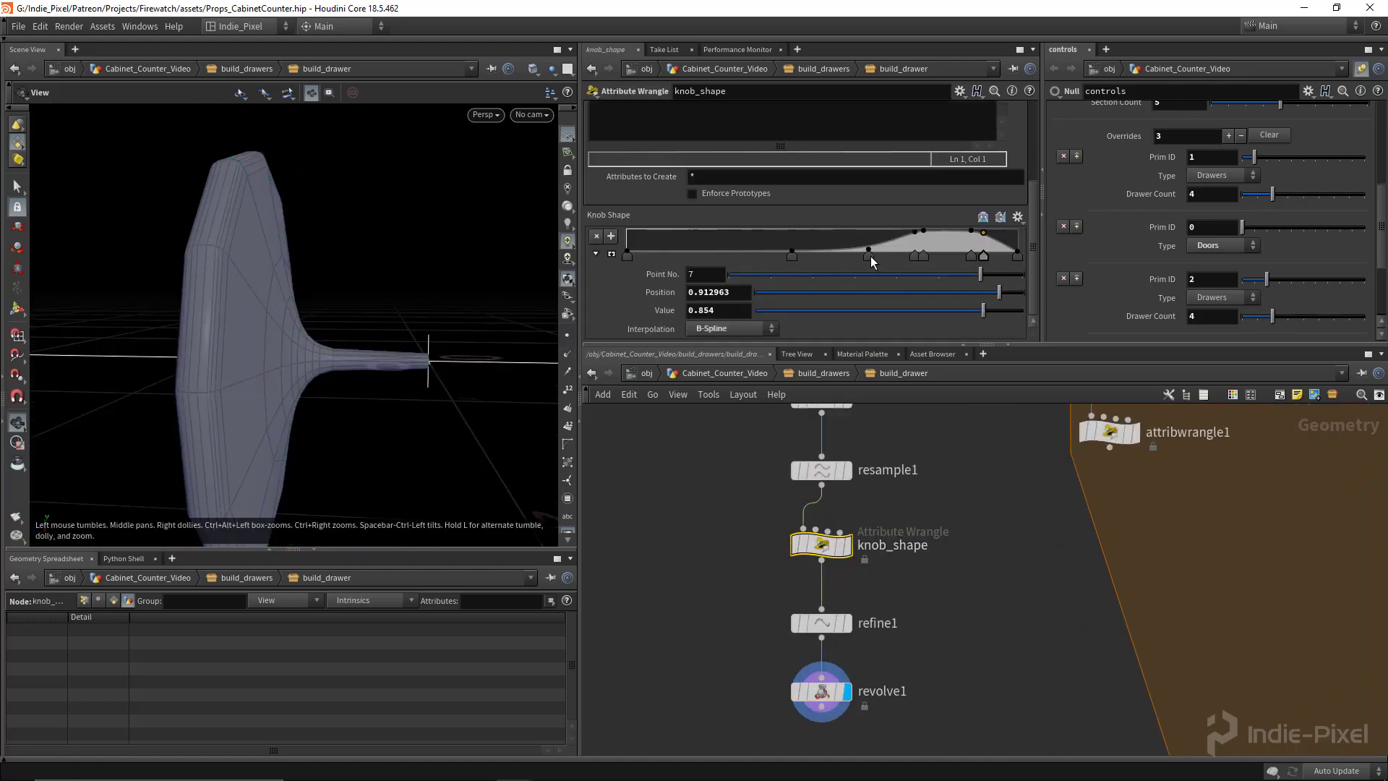
{"action": "left_click", "coordinate": [868, 255]}
{"action": "left_click", "coordinate": [791, 255], "text": "shift"}
{"action": "left_click", "coordinate": [626, 255]}
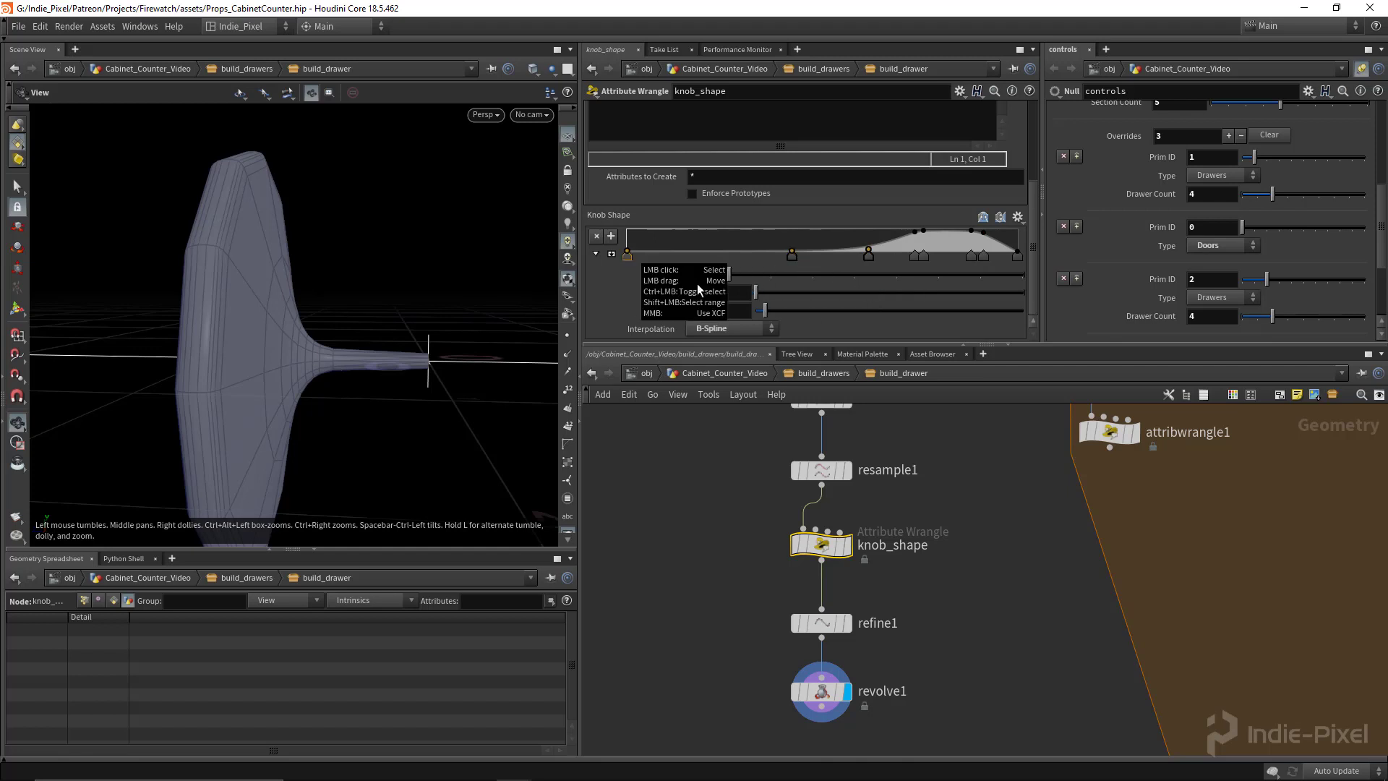
{"action": "left_click_drag", "start_coordinate": [764, 311], "coordinate": [800, 311]}
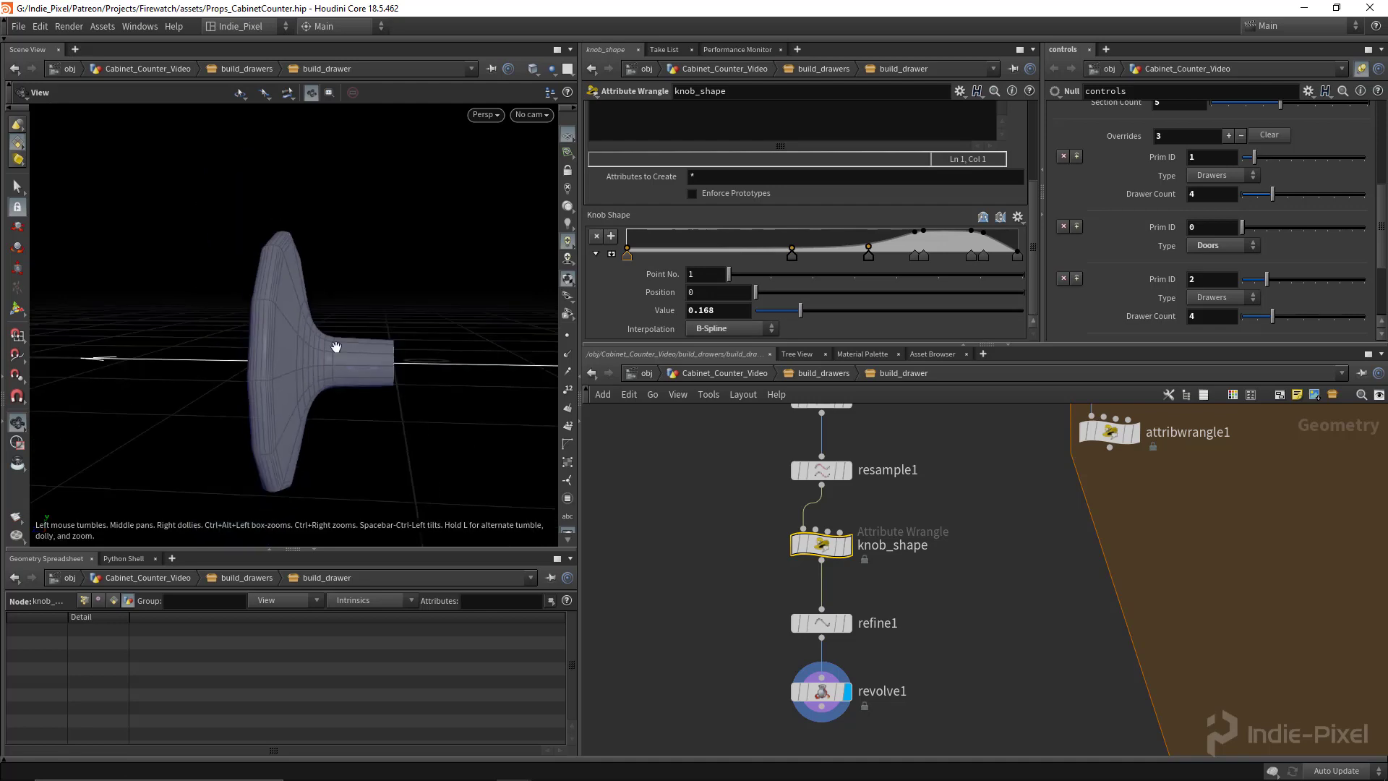
- Display point numbers and examine the centre of the knob's front face for overlapping points
{"action": "left_click_drag", "start_coordinate": [335, 347], "coordinate": [296, 331]}
{"action": "scroll", "coordinate": [347, 329], "scroll_direction": "up", "scroll_amount": 5}
{"action": "left_click", "coordinate": [568, 390]}
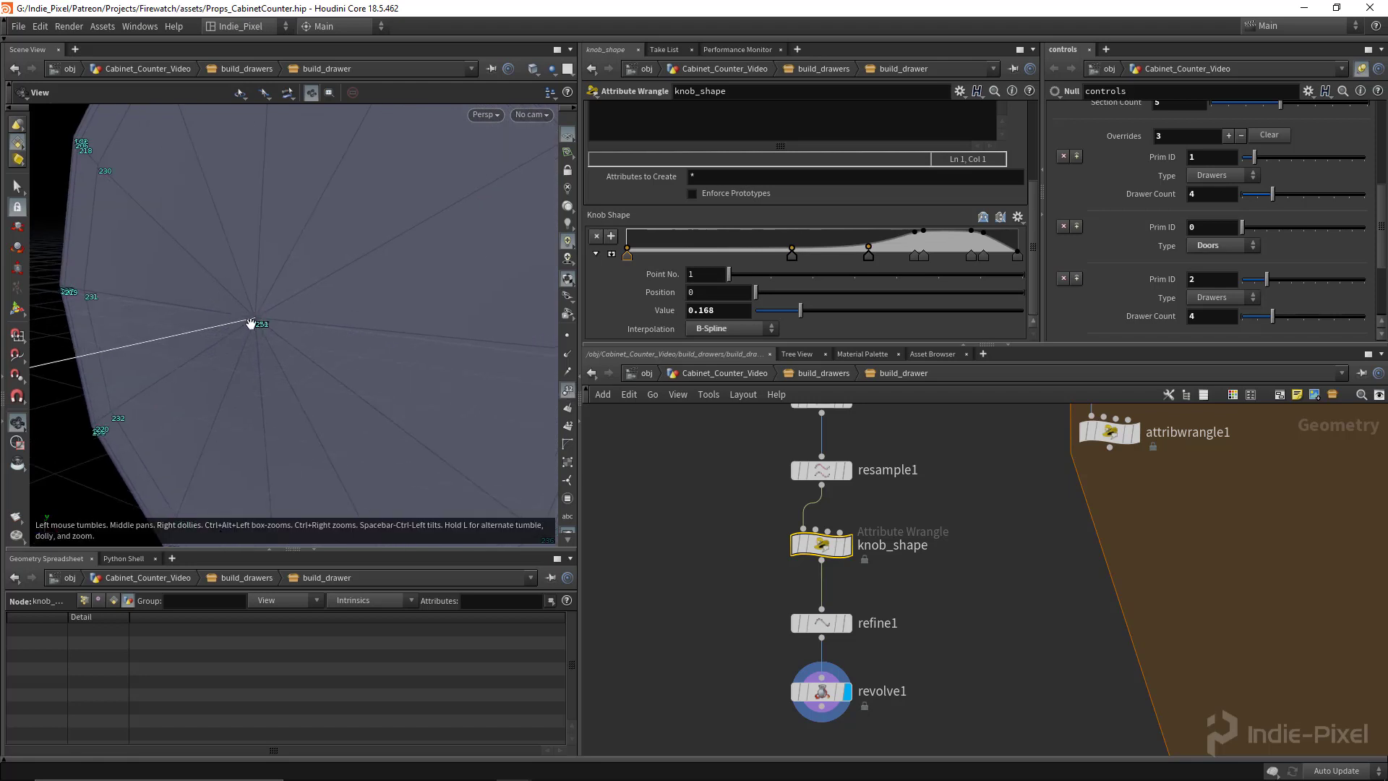
{"action": "scroll", "coordinate": [873, 558], "scroll_direction": "down", "scroll_amount": 2}
{"action": "middle_click_drag", "start_coordinate": [871, 657], "coordinate": [869, 578]}
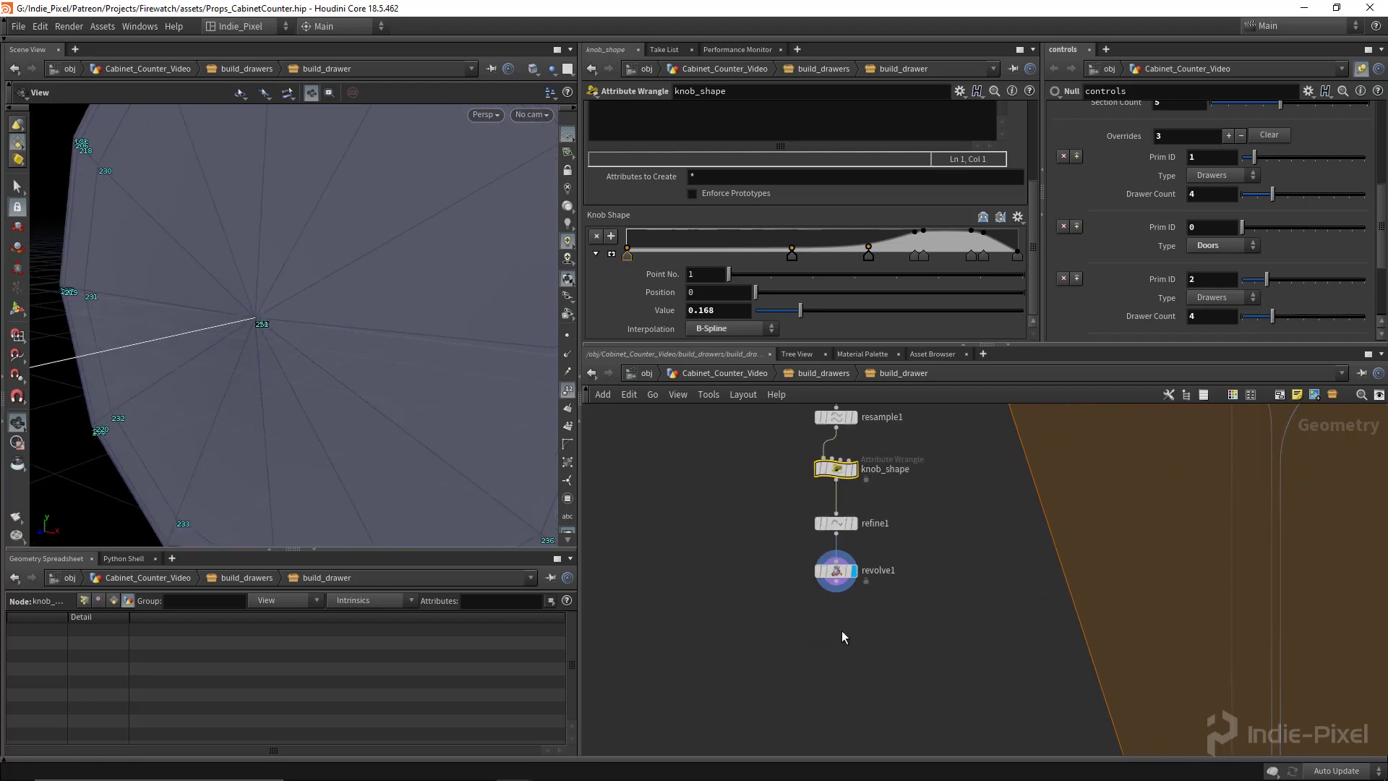
{"action": "scroll", "coordinate": [842, 630], "scroll_direction": "up", "scroll_amount": 2}
{"action": "left_click", "coordinate": [825, 641]}
{"action": "key", "text": "Tab"}
{"action": "key", "text": "Escape"}
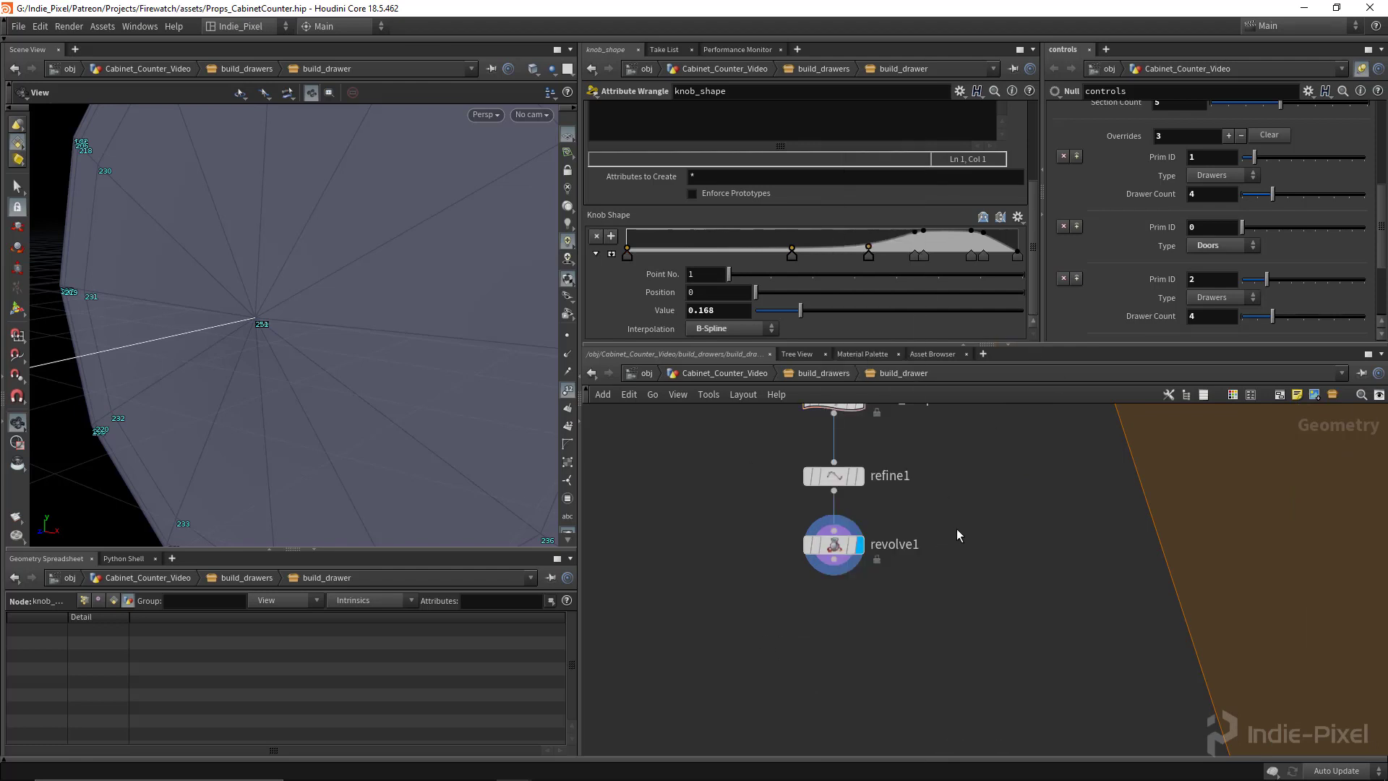
- Review revolve1's surface, end cap and UV settings, and examine the knob's UV layout in the UV viewport
{"action": "left_click", "coordinate": [833, 544]}
{"action": "scroll", "coordinate": [968, 292], "scroll_direction": "down", "scroll_amount": 8}
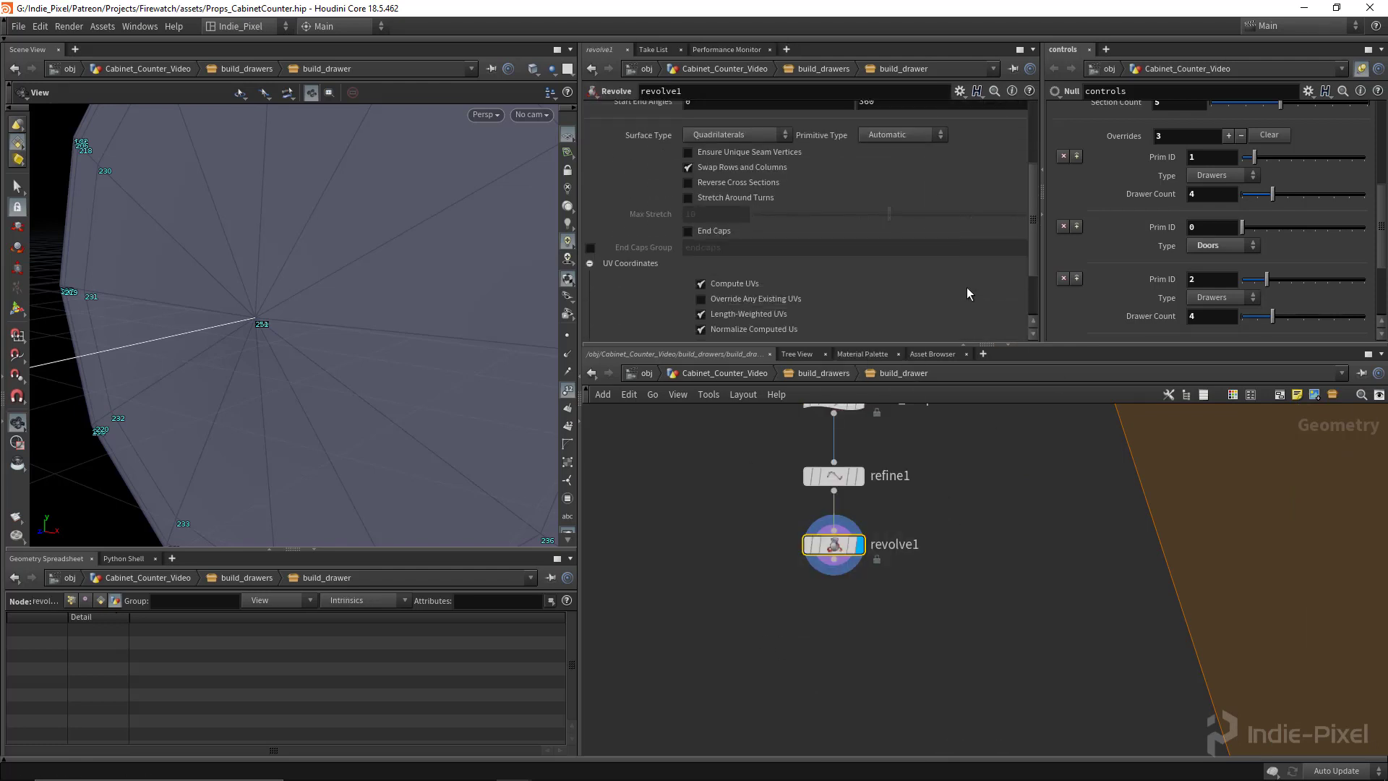
{"action": "scroll", "coordinate": [966, 292], "scroll_direction": "up", "scroll_amount": 2}
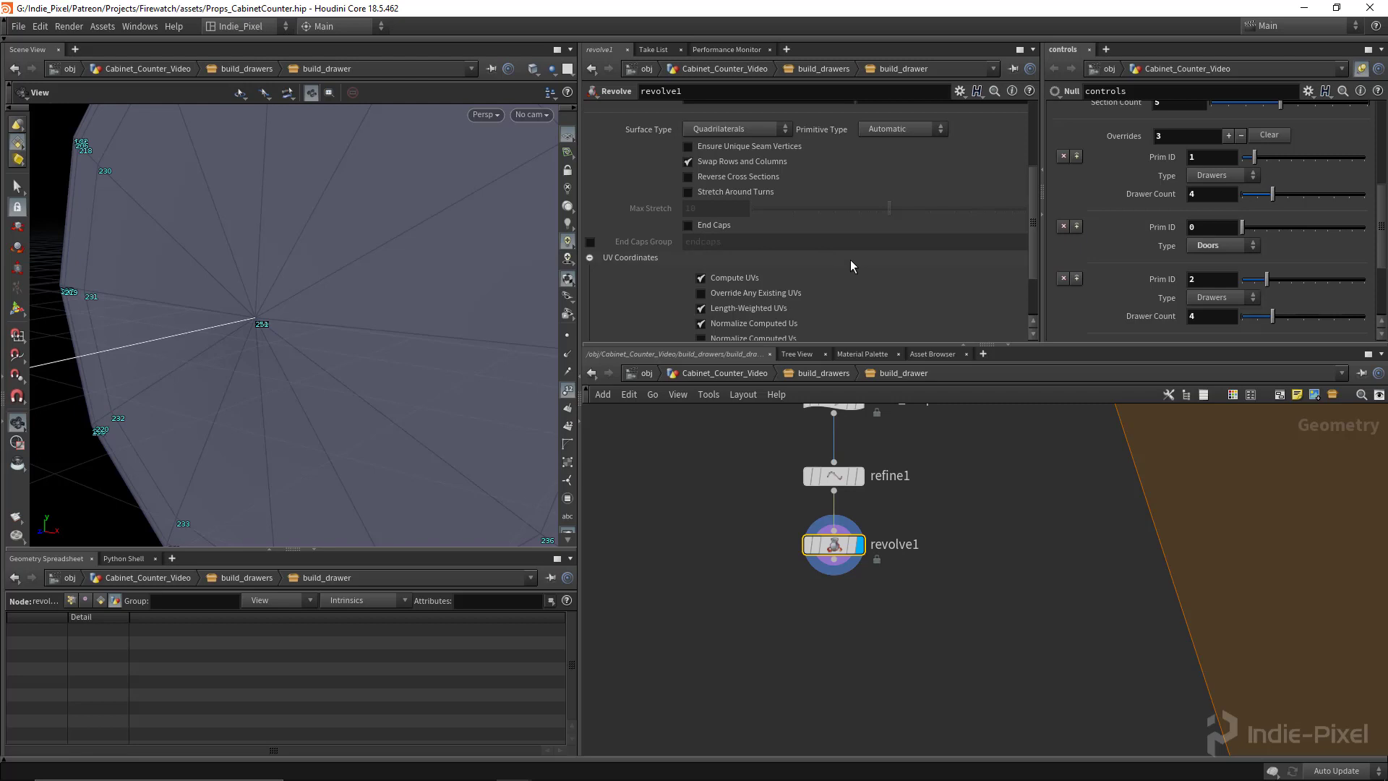
{"action": "scroll", "coordinate": [850, 259], "scroll_direction": "up", "scroll_amount": 4}
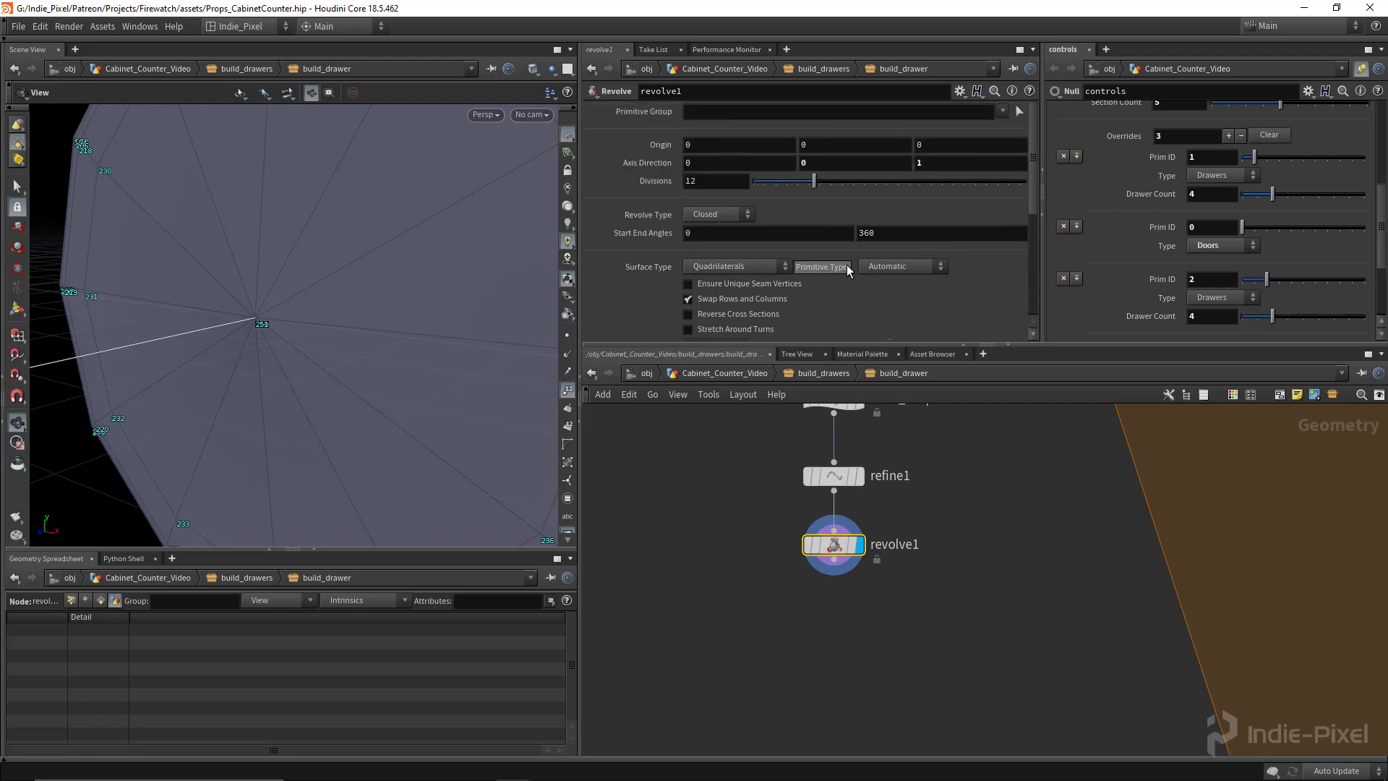
{"action": "scroll", "coordinate": [899, 305], "scroll_direction": "down", "scroll_amount": 6}
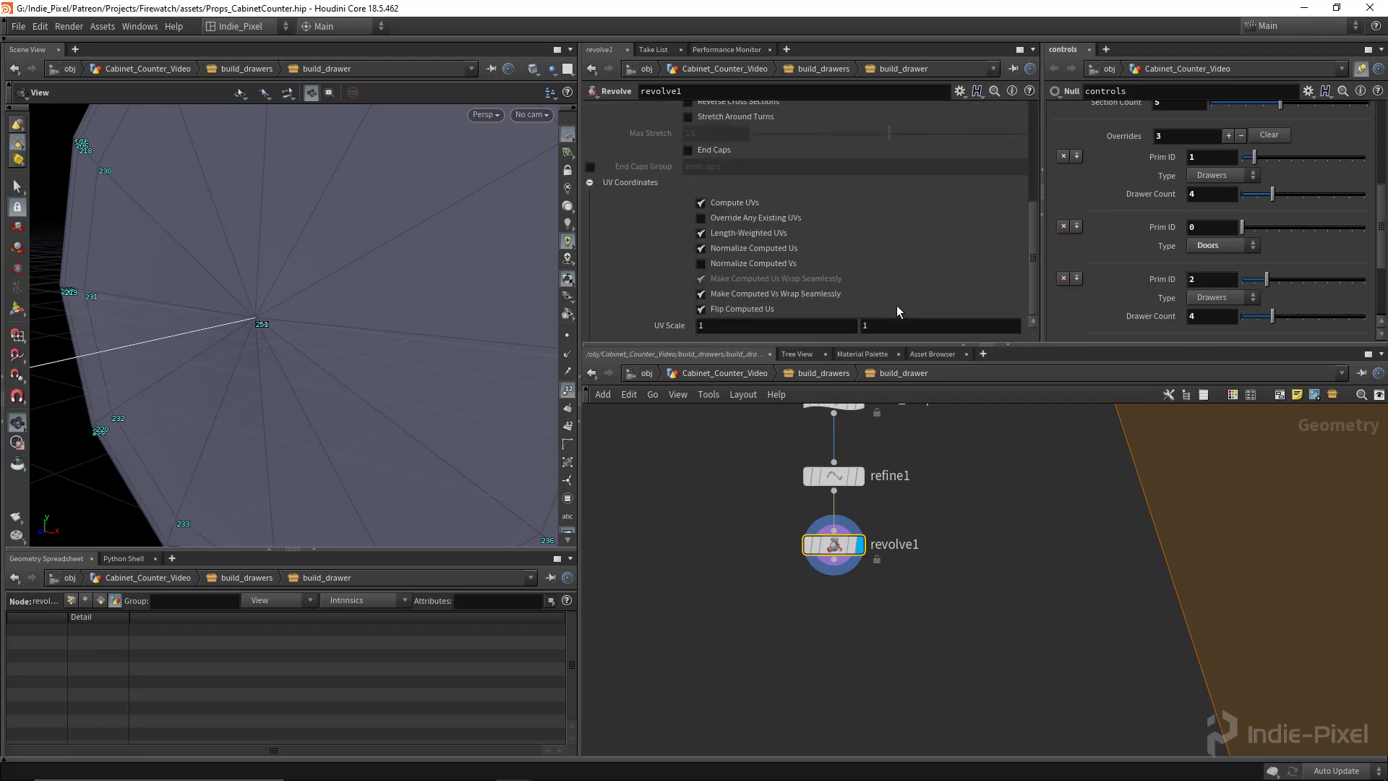
{"action": "key", "text": "space+5"}
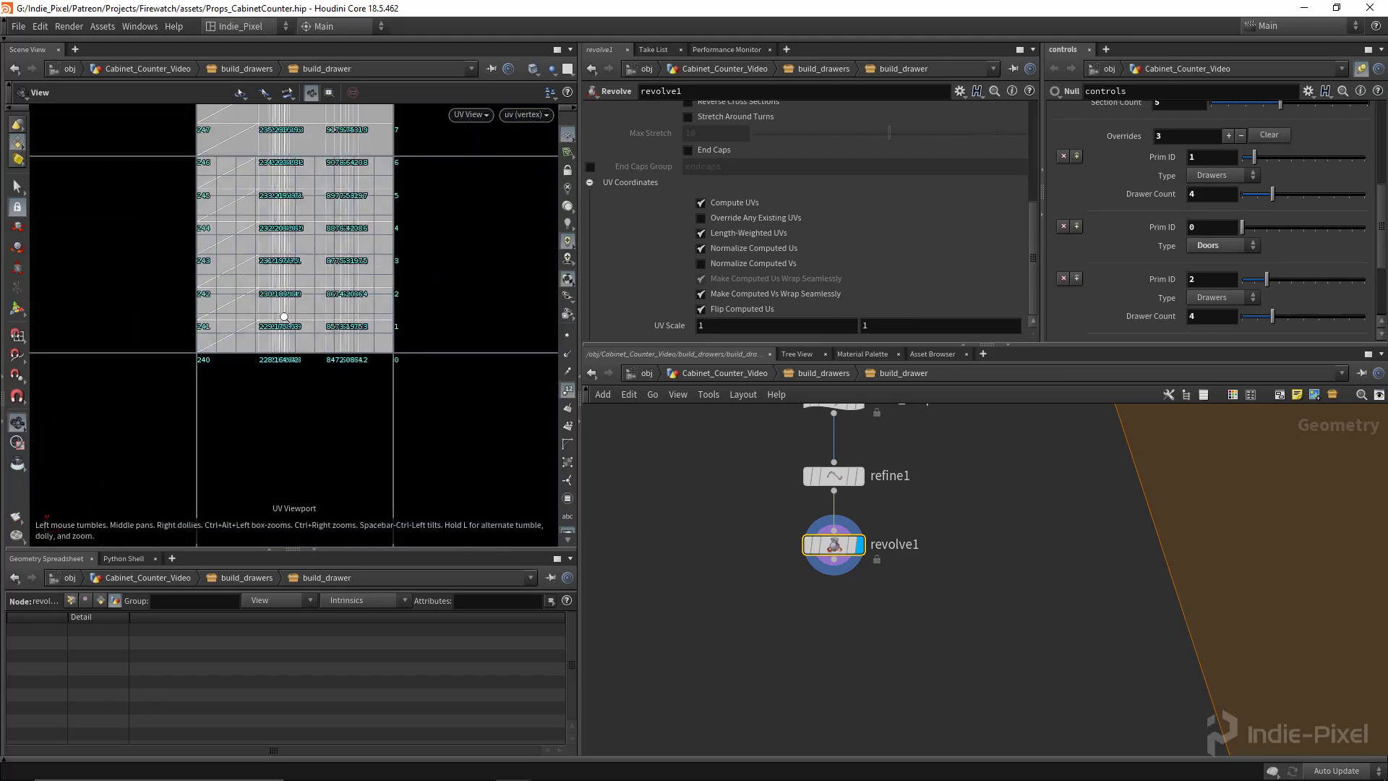
{"action": "scroll", "coordinate": [366, 414], "scroll_direction": "down", "scroll_amount": 3}
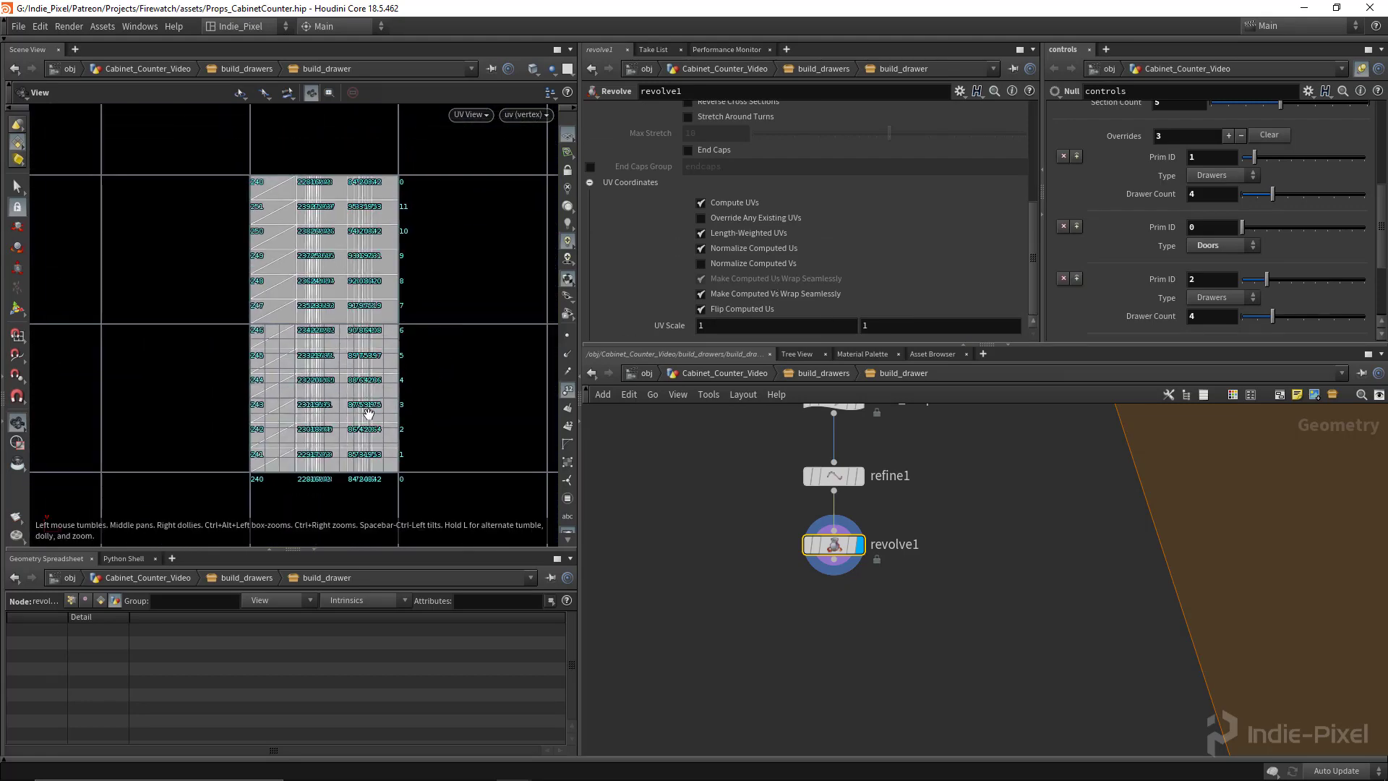
- Disable Normalize Computed Us and Make Computed Us Wrap Seamlessly on revolve1, and return to the perspective view
{"action": "left_click", "coordinate": [753, 246]}
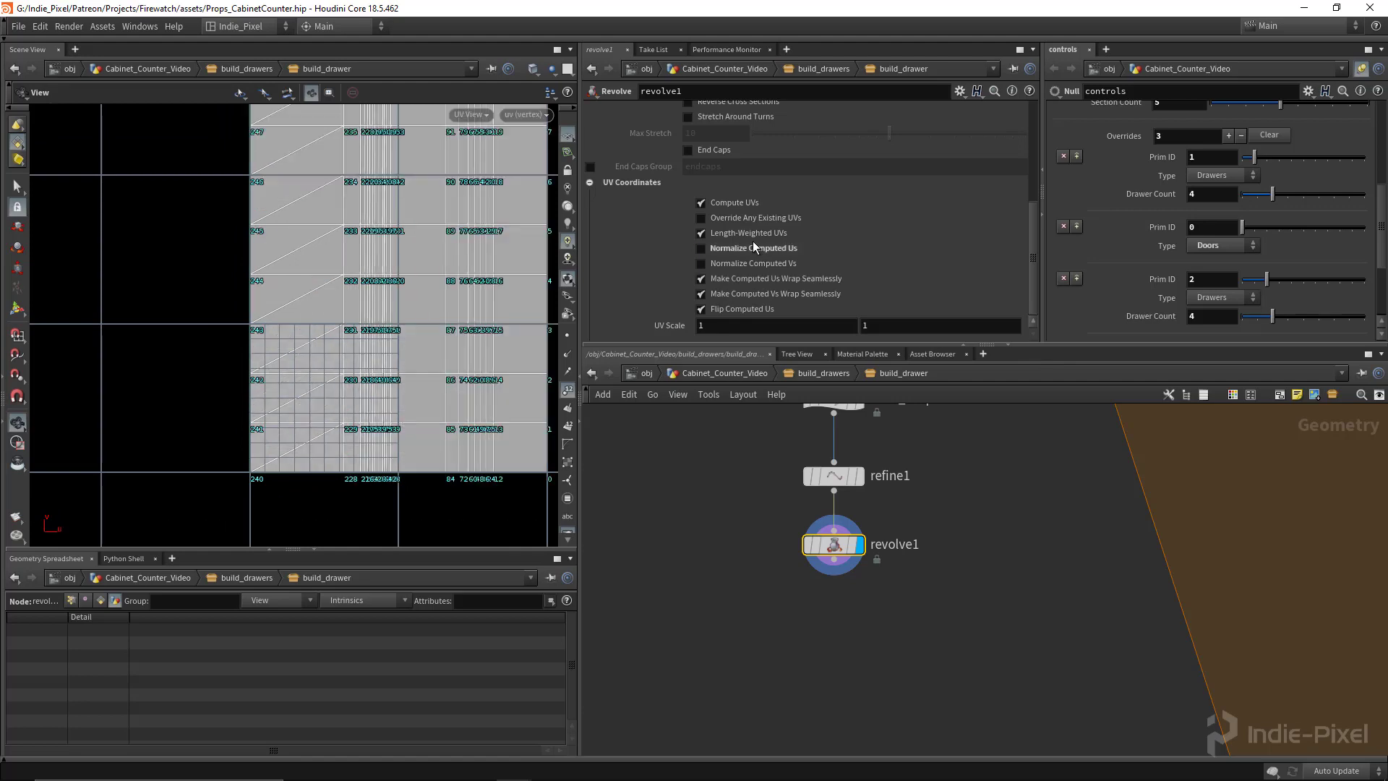
{"action": "left_click", "coordinate": [761, 281]}
{"action": "left_click", "coordinate": [771, 295]}
{"action": "right_click_drag", "start_coordinate": [269, 322], "coordinate": [489, 315]}
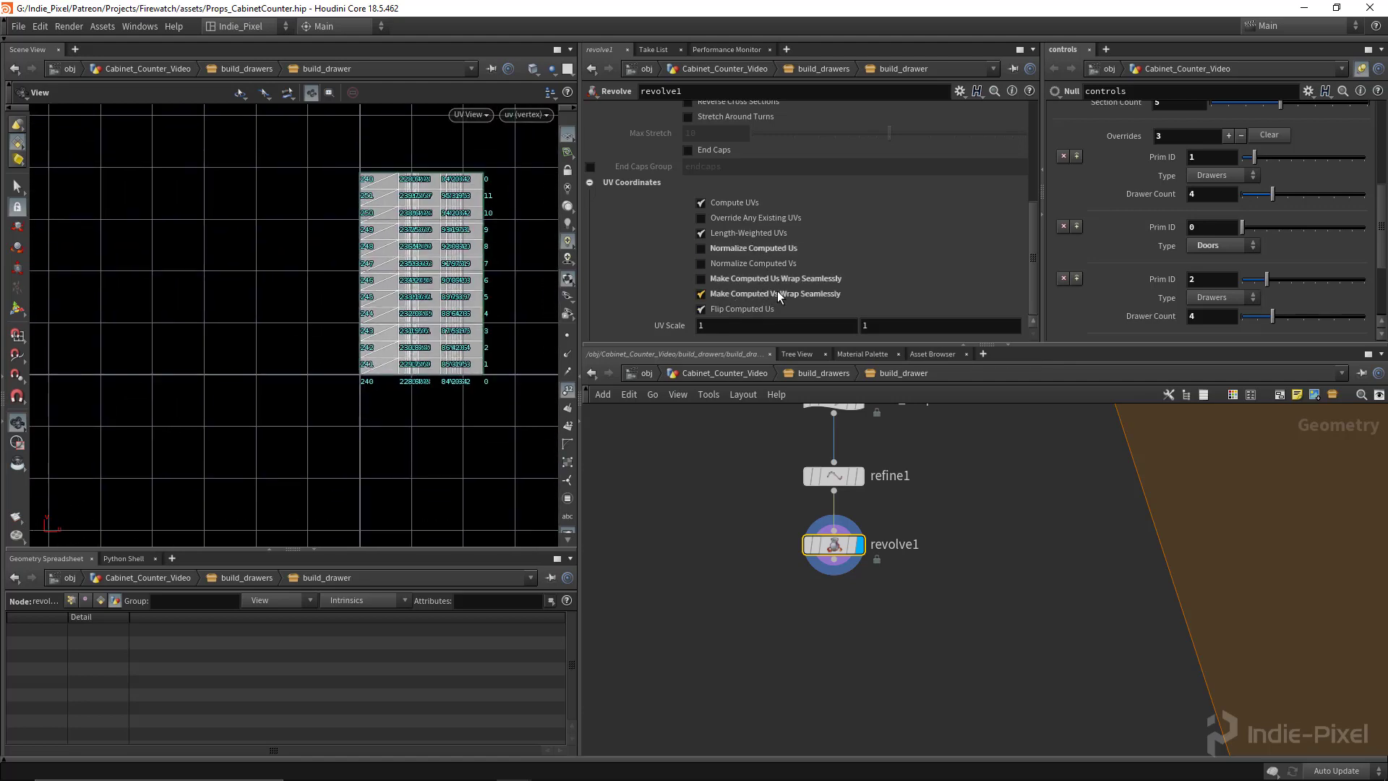
{"action": "right_click_drag", "start_coordinate": [381, 289], "coordinate": [473, 285]}
{"action": "middle_click_drag", "start_coordinate": [470, 285], "coordinate": [382, 306]}
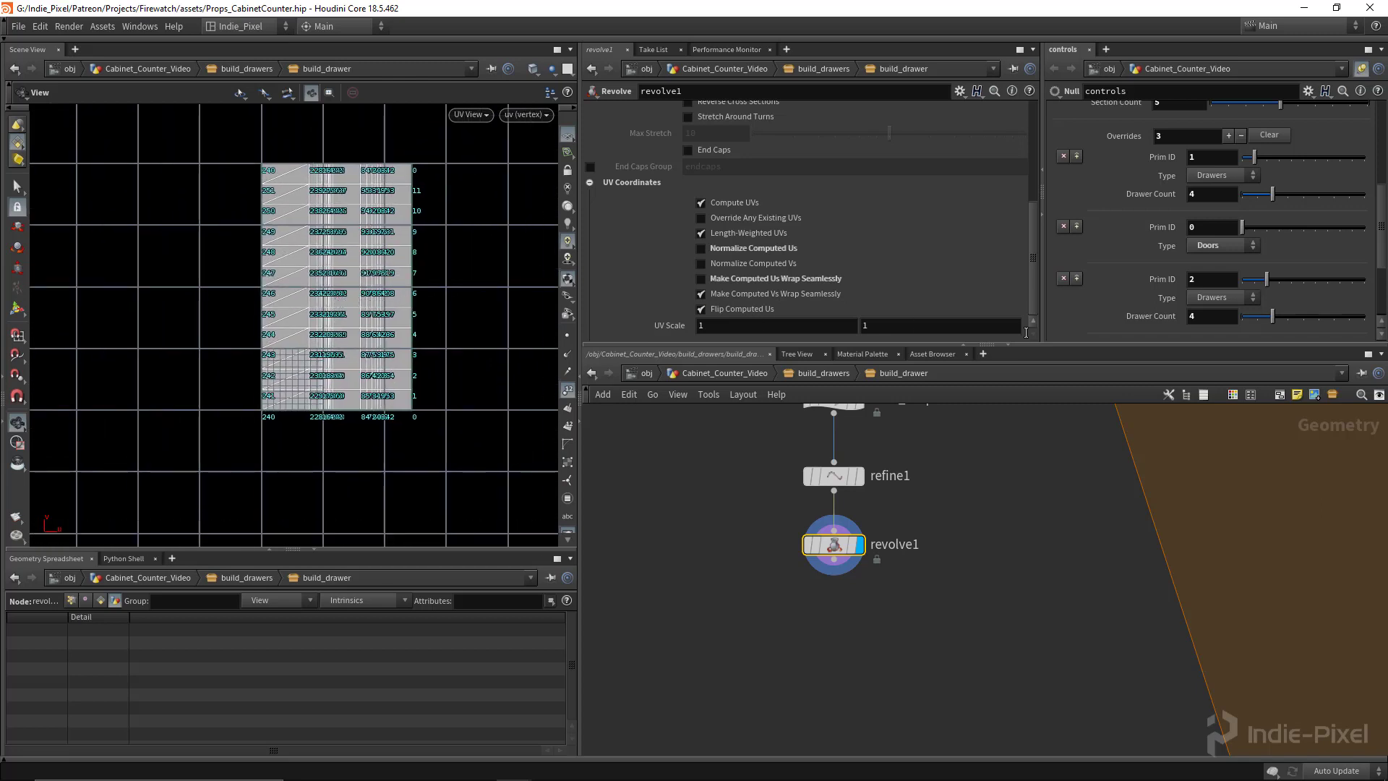
{"action": "key", "text": "space+1"}
{"action": "scroll", "coordinate": [343, 347], "scroll_direction": "down", "scroll_amount": 3}
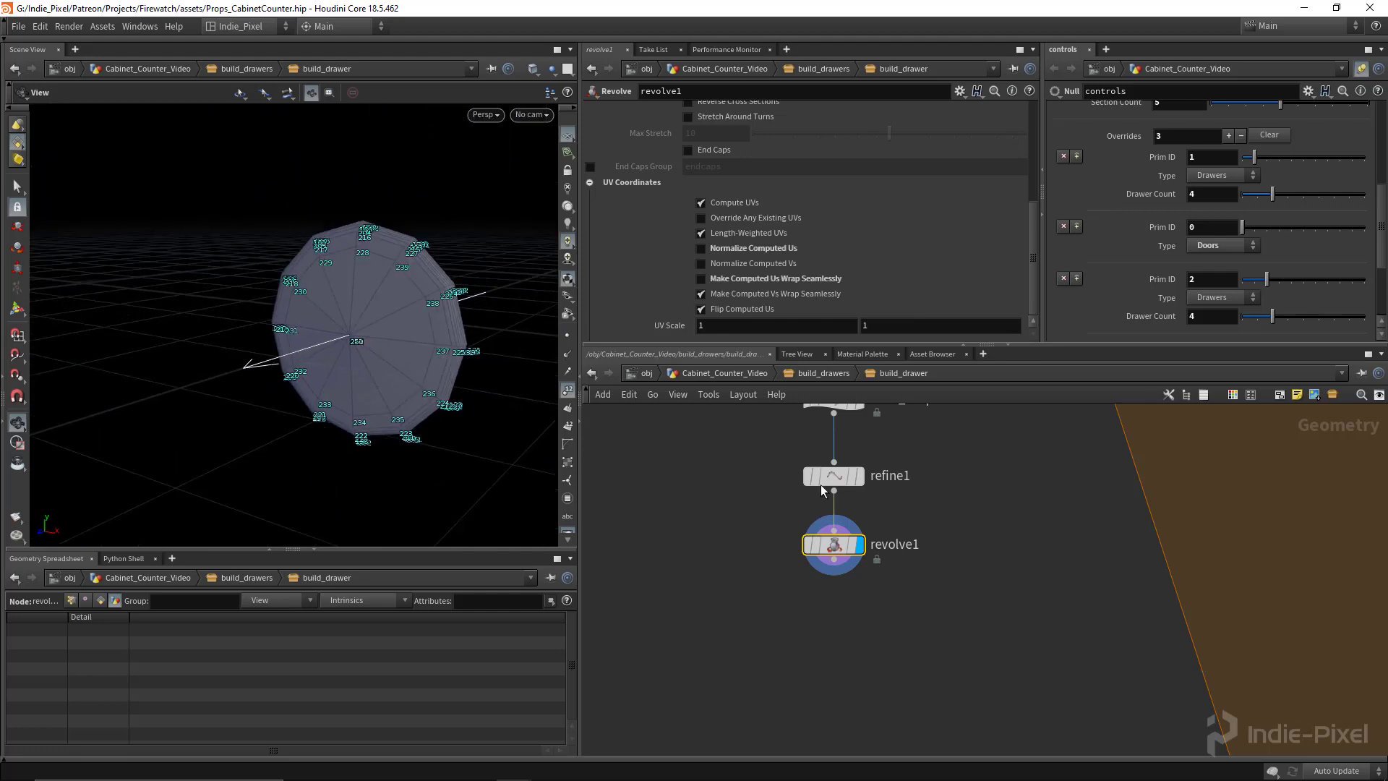
- Add a Fuse node below revolve1, wire revolve1 into its first input, and display it
{"action": "key", "text": "Tab"}
{"action": "type", "text": "fuse"}
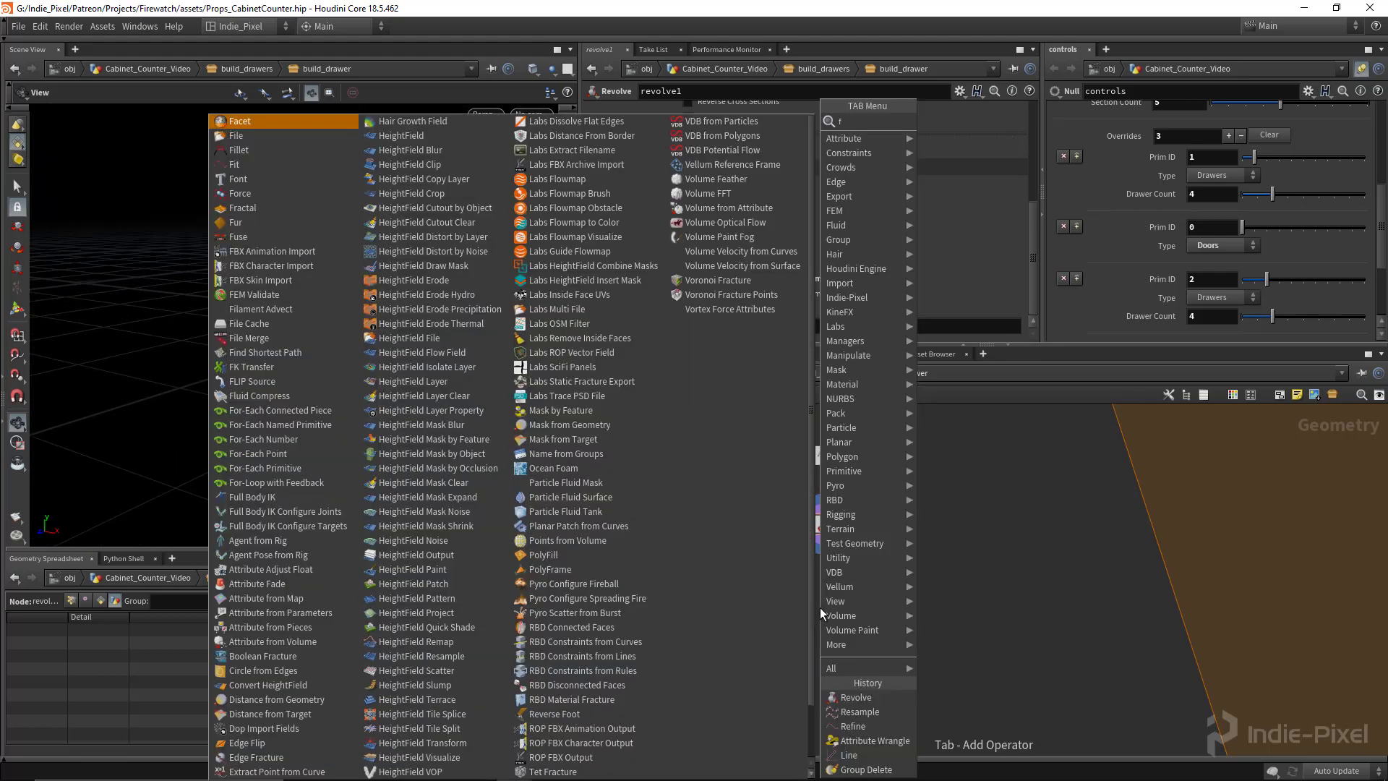
{"action": "key", "text": "Return"}
{"action": "left_click", "coordinate": [830, 607]}
{"action": "scroll", "coordinate": [830, 607], "scroll_direction": "up", "scroll_amount": 3}
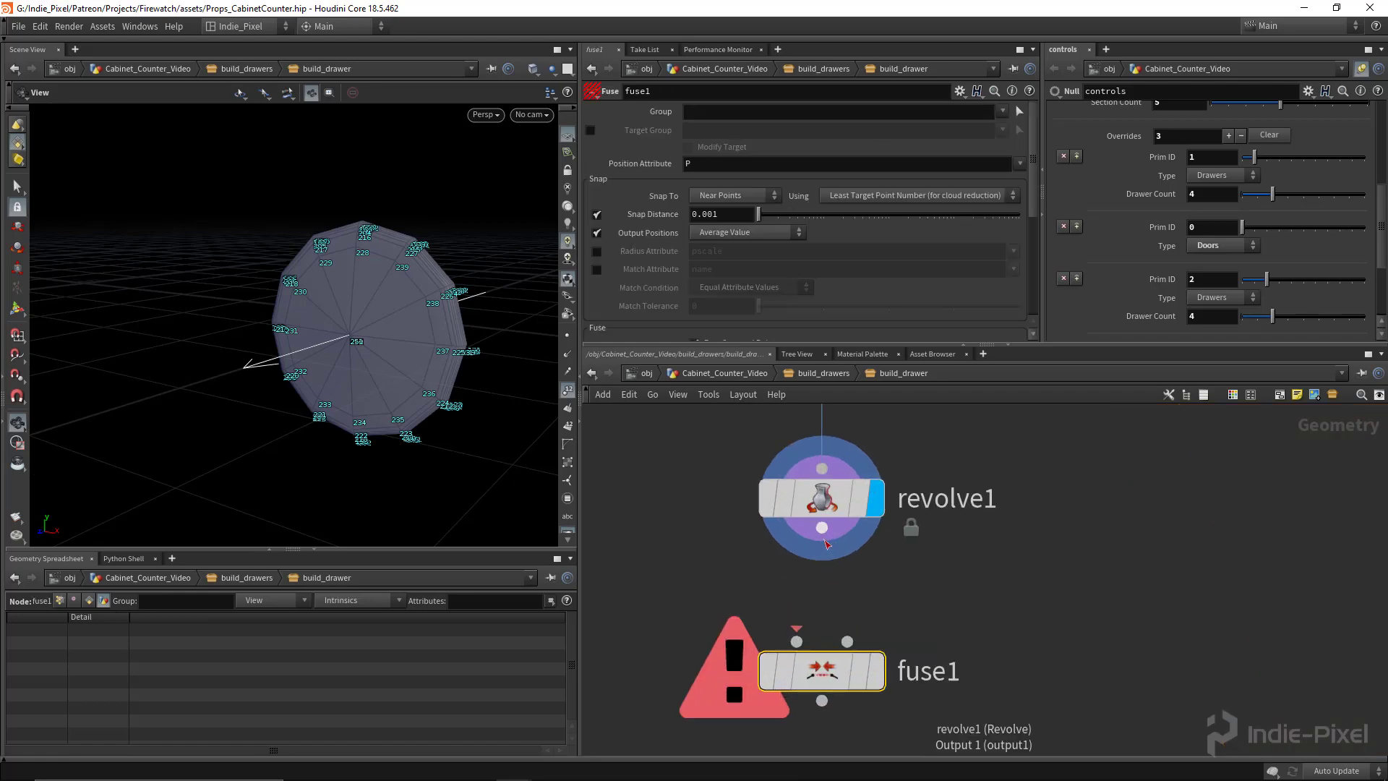
{"action": "scroll", "coordinate": [369, 349], "scroll_direction": "up", "scroll_amount": 5}
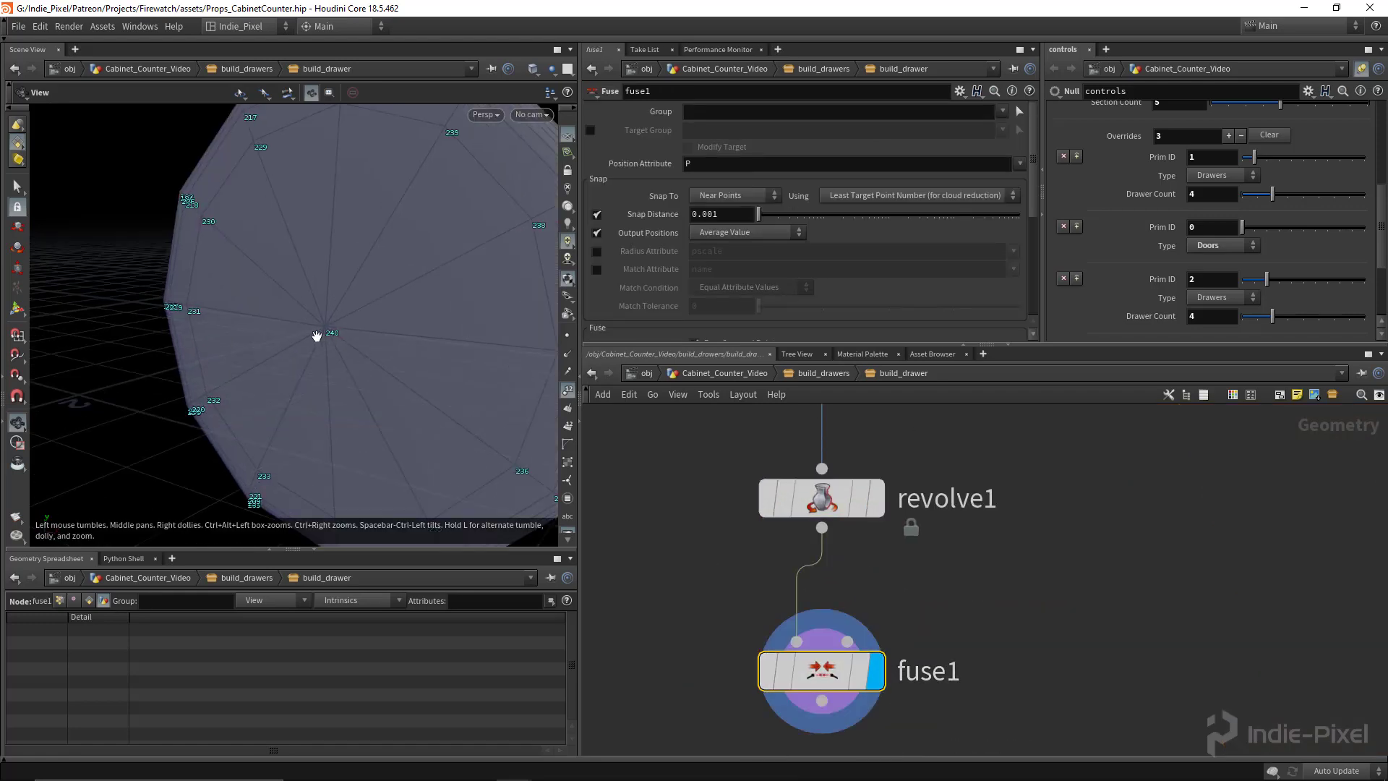
{"action": "scroll", "coordinate": [380, 351], "scroll_direction": "down", "scroll_amount": 5}
- Add a Reverse node wired below fuse1, display it, and hide the point numbers in the viewport
{"action": "key", "text": "Tab"}
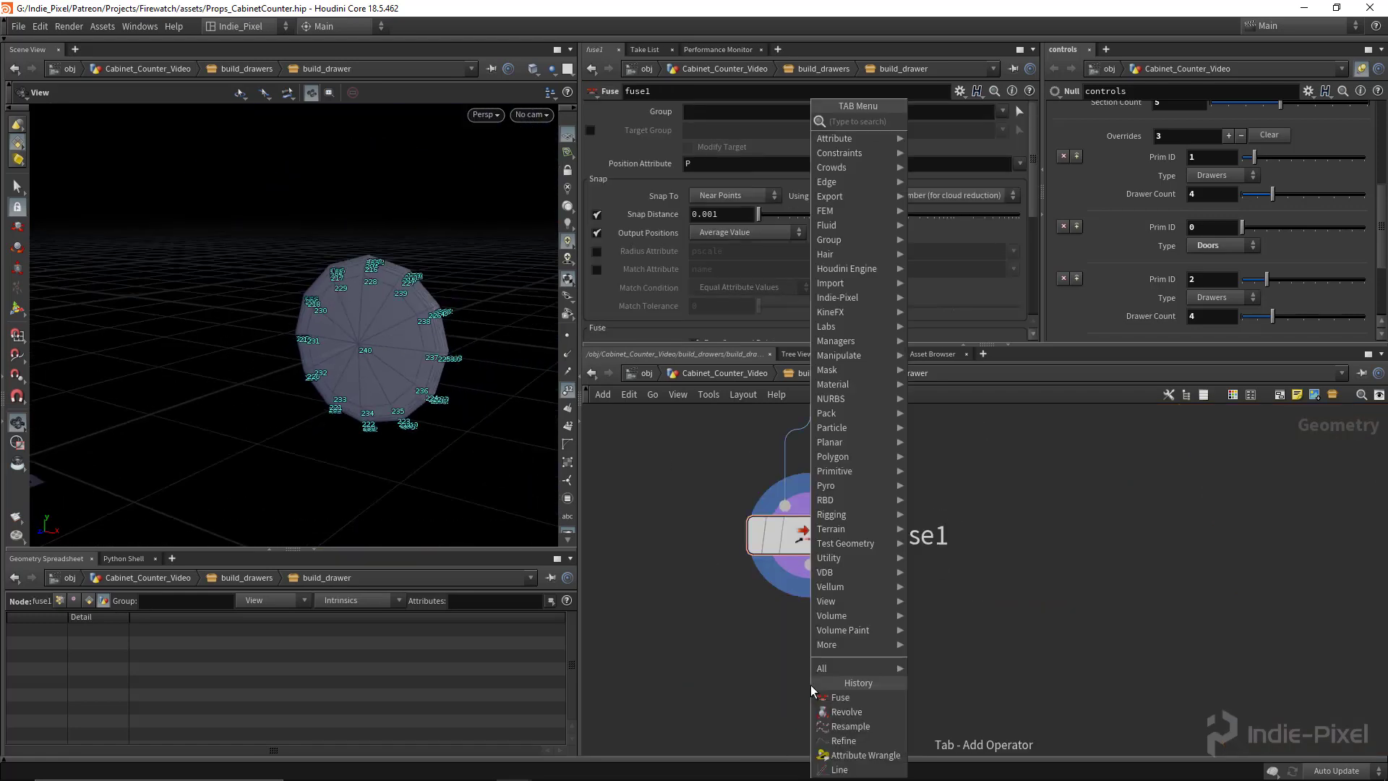
{"action": "type", "text": "reve"}
{"action": "key", "text": "Return"}
{"action": "left_click", "coordinate": [810, 682]}
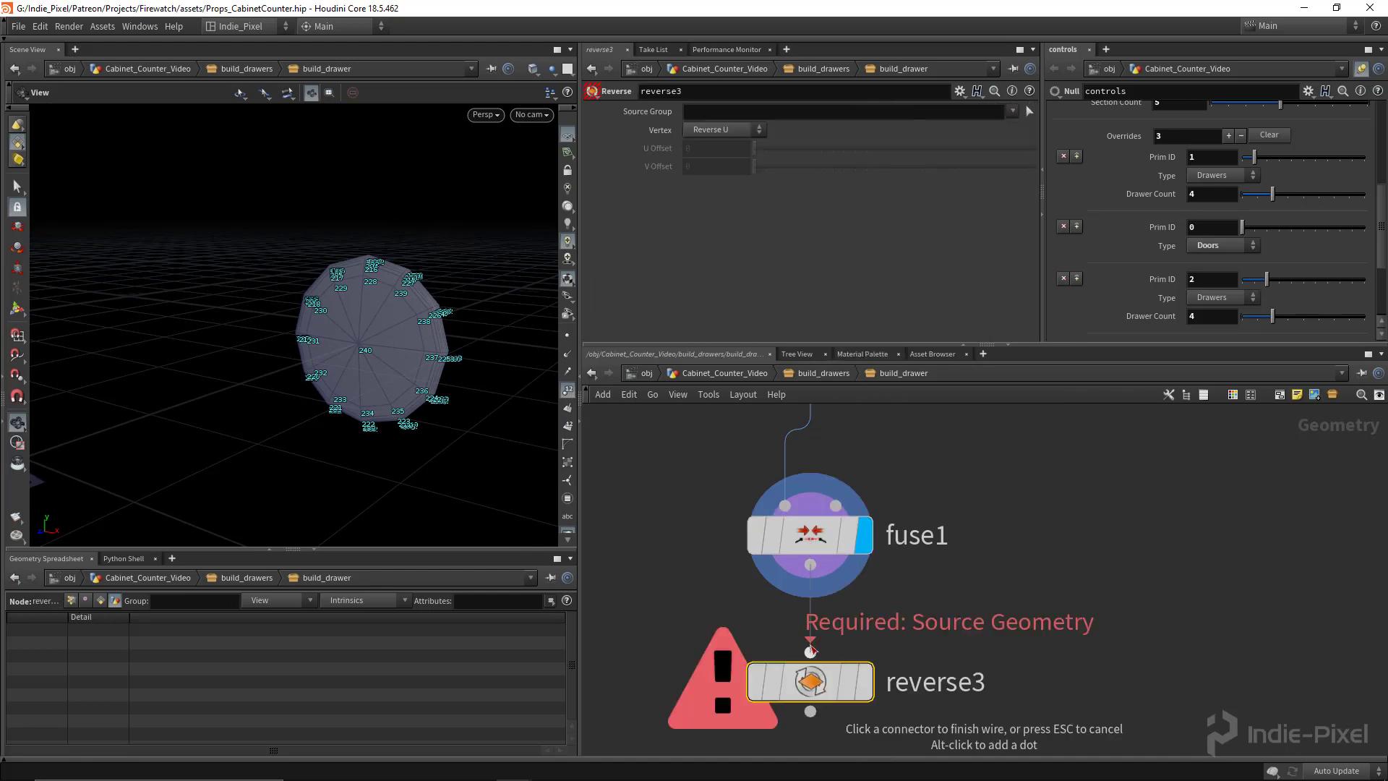
{"action": "middle_click_drag", "start_coordinate": [912, 573], "coordinate": [880, 503]}
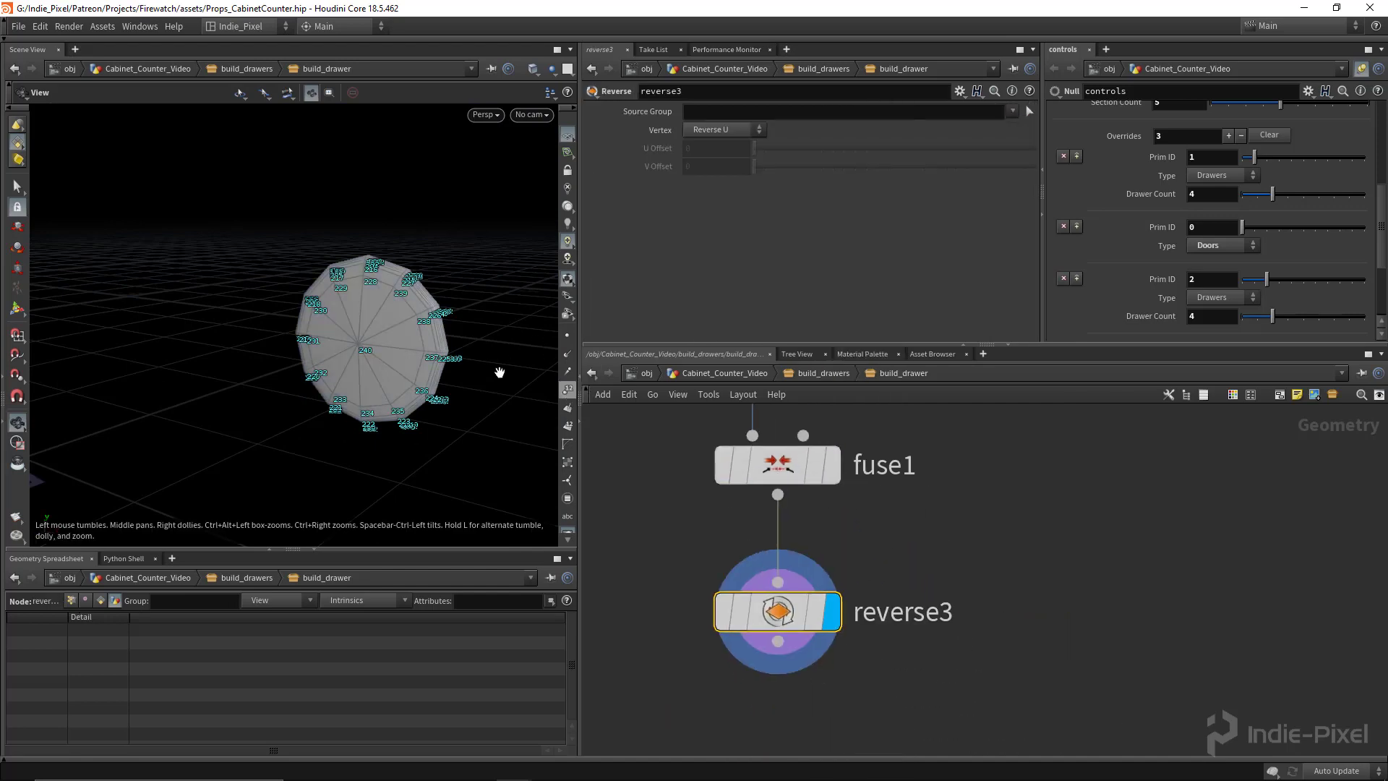
{"action": "left_click", "coordinate": [567, 389]}
{"action": "mouse_move", "coordinate": [463, 340]}
{"action": "left_mouse_down"}
{"action": "mouse_move", "coordinate": [468, 318]}
{"action": "mouse_move", "coordinate": [574, 313]}
{"action": "mouse_move", "coordinate": [470, 326]}
{"action": "left_mouse_up"}
- Increase revolve1's Divisions to 26 for a rounder knob
{"action": "middle_click_drag", "start_coordinate": [962, 541], "coordinate": [964, 640]}
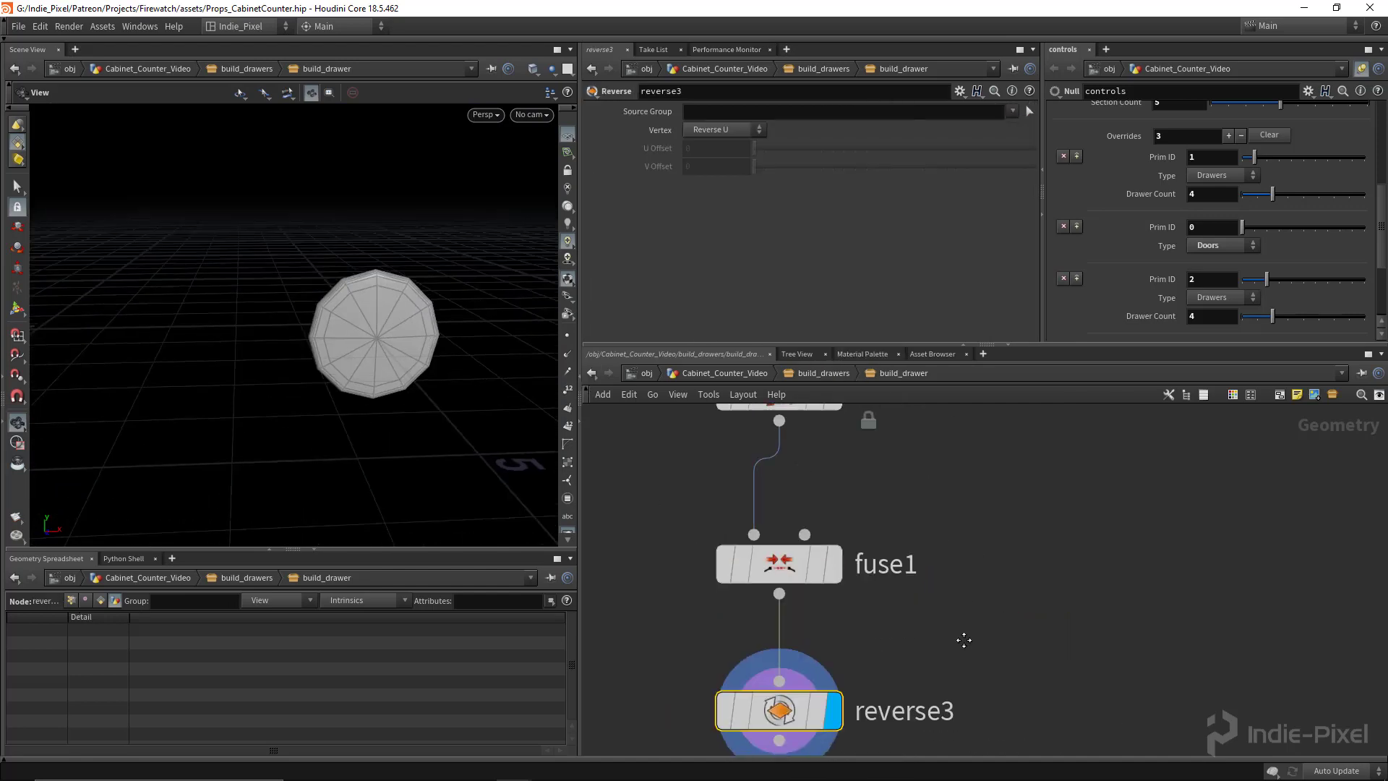
{"action": "scroll", "coordinate": [964, 640], "scroll_direction": "down", "scroll_amount": 4}
{"action": "middle_click_drag", "start_coordinate": [948, 576], "coordinate": [910, 627]}
{"action": "left_click", "coordinate": [837, 573]}
{"action": "scroll", "coordinate": [839, 246], "scroll_direction": "up", "scroll_amount": 5}
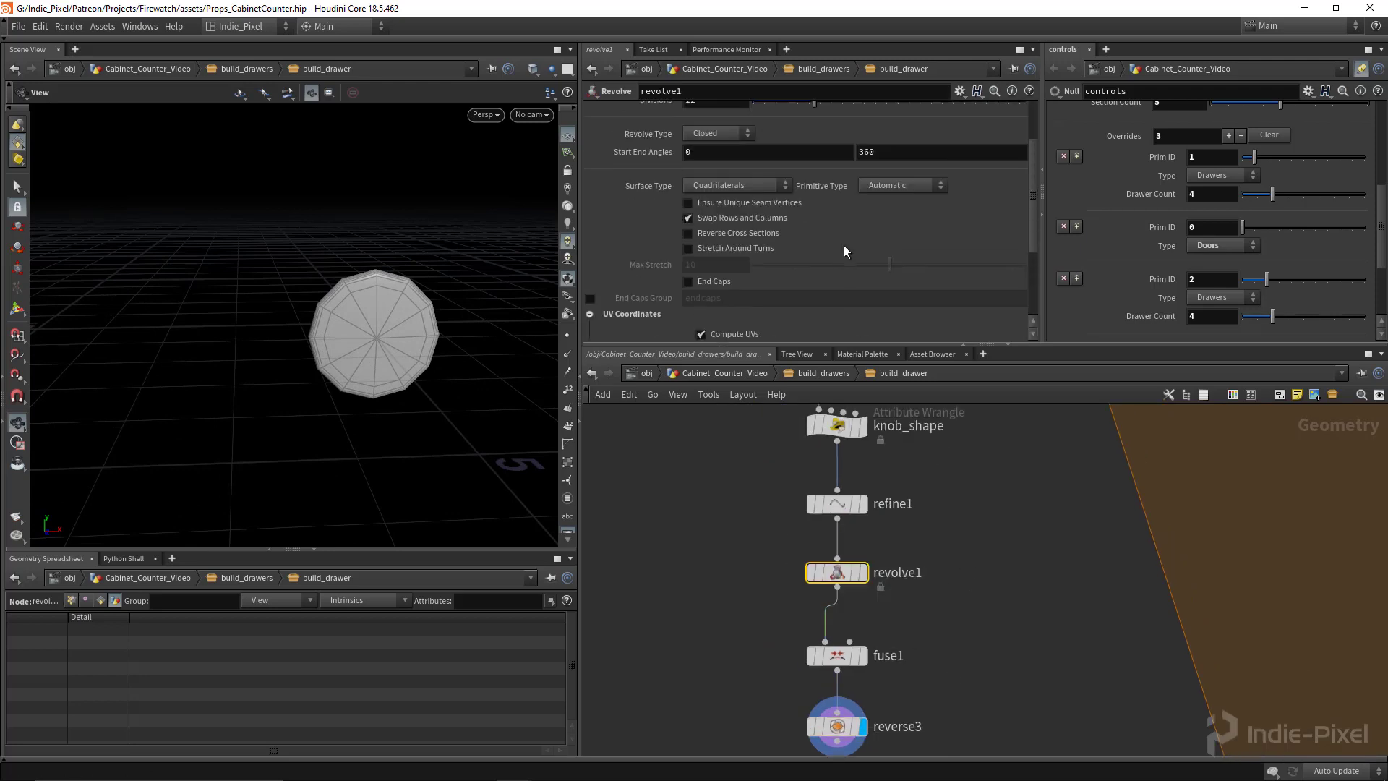
{"action": "left_click_drag", "start_coordinate": [800, 176], "coordinate": [894, 180]}
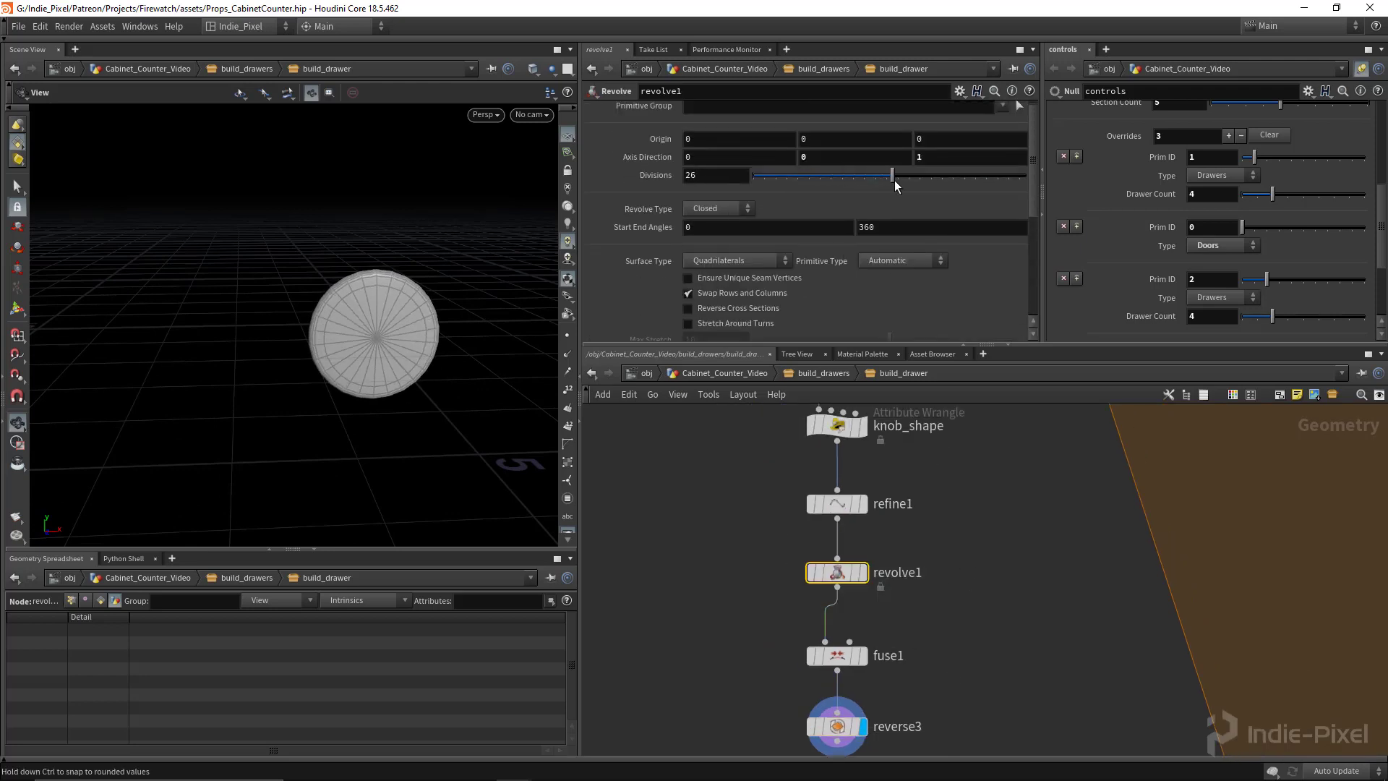
{"action": "left_click_drag", "start_coordinate": [428, 334], "coordinate": [311, 325]}
{"action": "scroll", "coordinate": [292, 333], "scroll_direction": "up", "scroll_amount": 5}
{"action": "scroll", "coordinate": [312, 325], "scroll_direction": "down", "scroll_amount": 3}
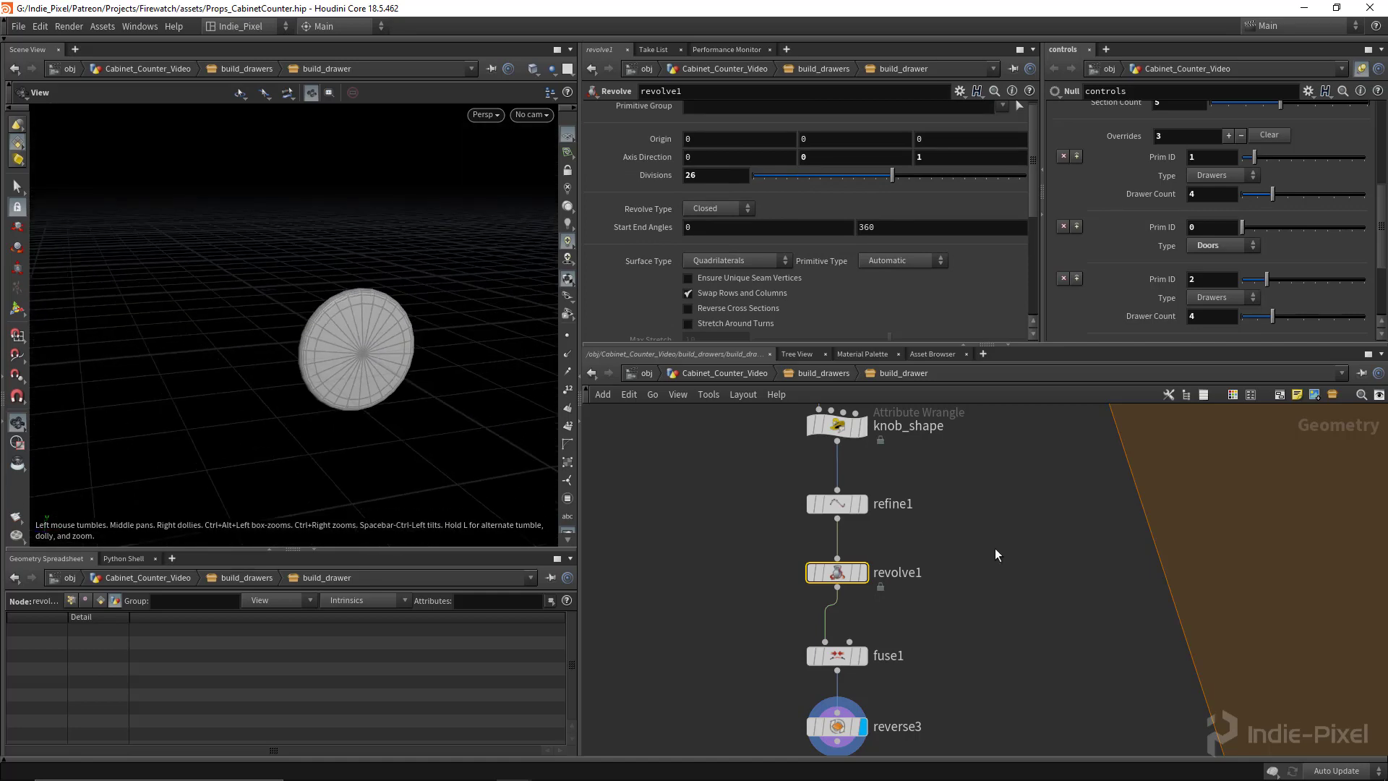
- Collapse the whole knob chain from line1 through reverse3 into a single subnetwork
{"action": "scroll", "coordinate": [995, 548], "scroll_direction": "down", "scroll_amount": 5}
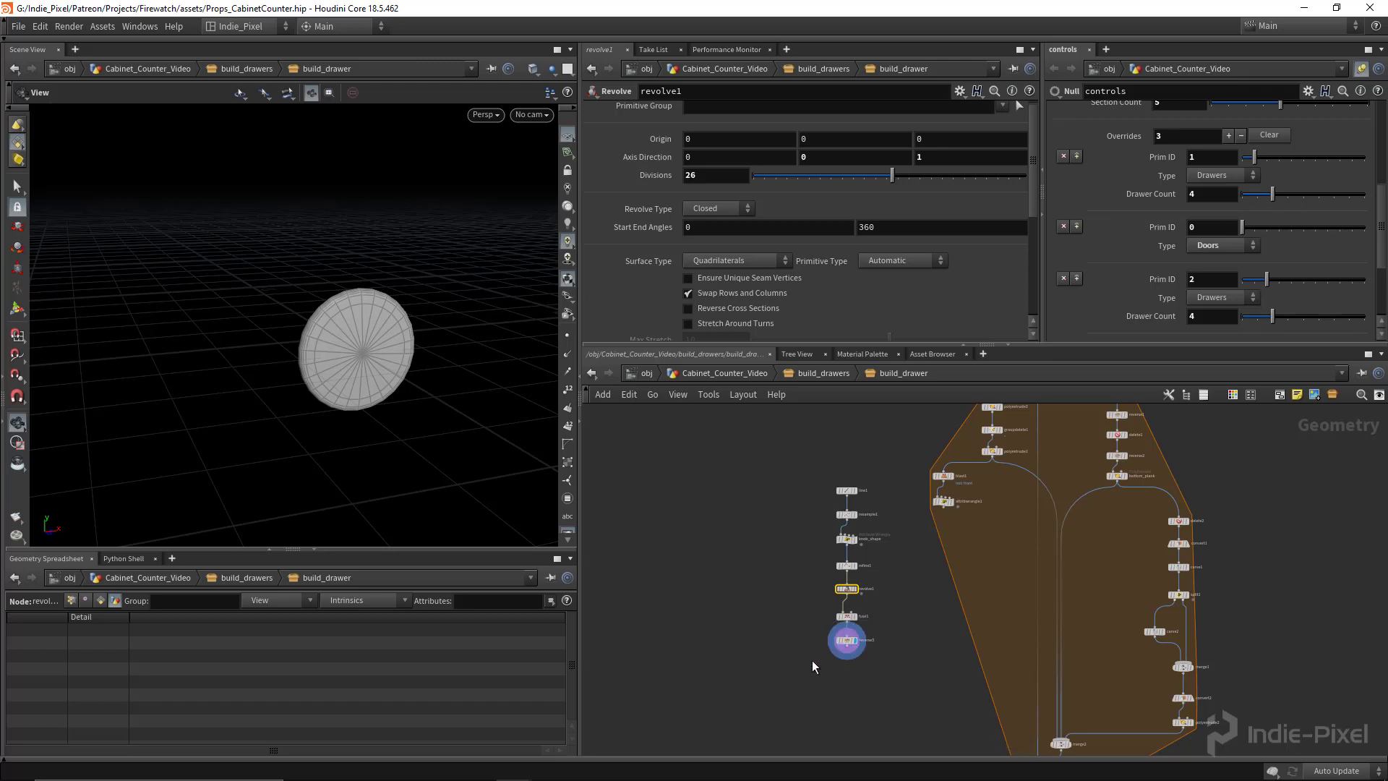
{"action": "left_click_drag", "start_coordinate": [812, 660], "coordinate": [901, 461]}
{"action": "key", "text": "shift+c"}
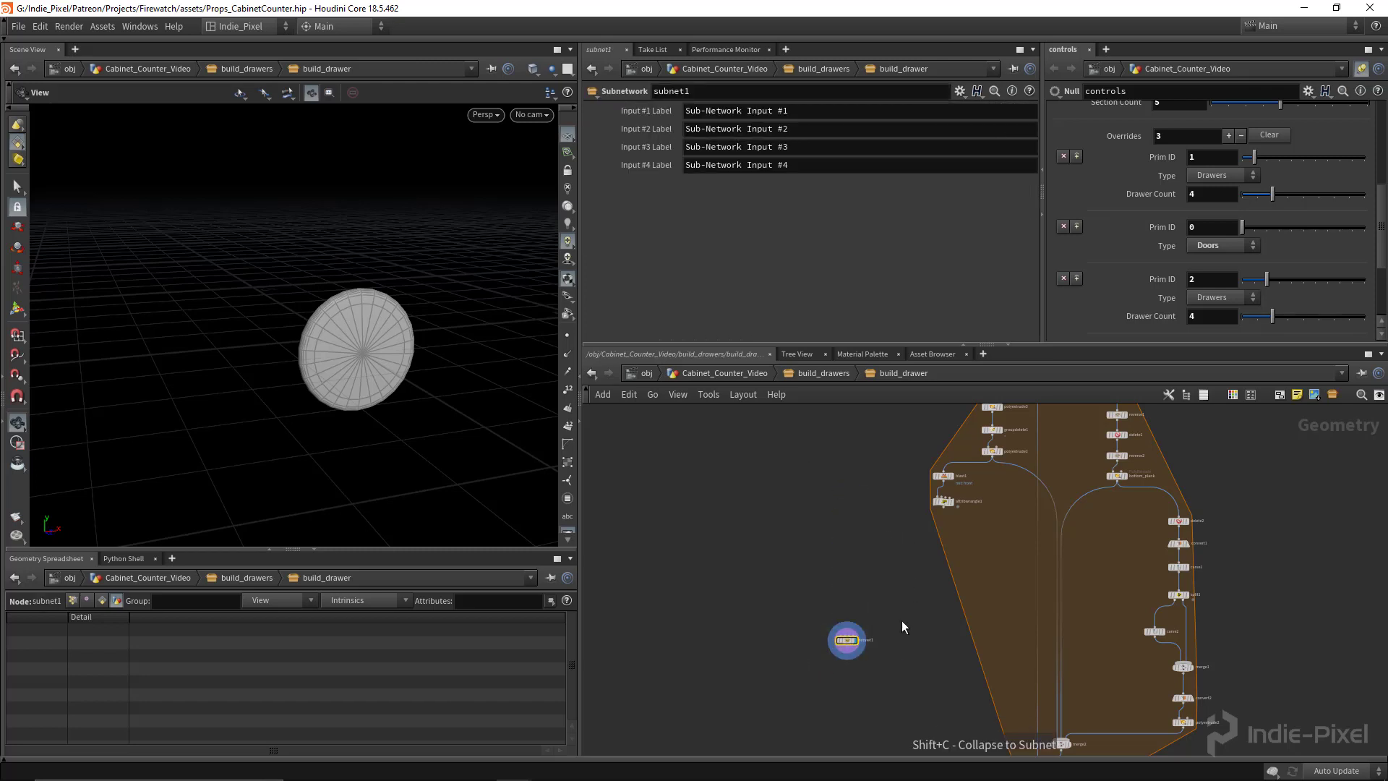
- Rename the new subnetwork to knob and place it beside attribwrangle1 in the network
{"action": "scroll", "coordinate": [901, 620], "scroll_direction": "up", "scroll_amount": 5}
{"action": "double_click", "coordinate": [813, 671]}
{"action": "type", "text": "kn"}
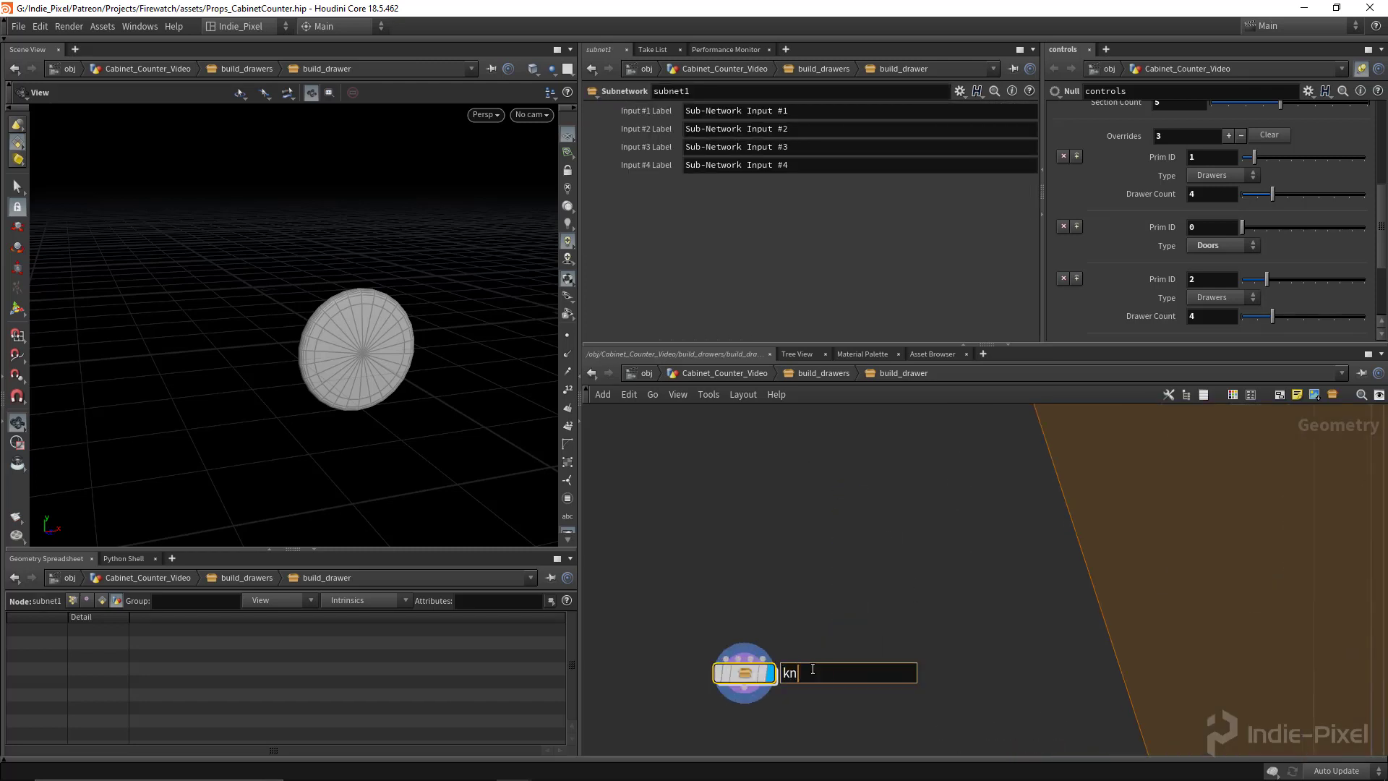
{"action": "type", "text": "ob"}
{"action": "key", "text": "Return"}
{"action": "scroll", "coordinate": [778, 676], "scroll_direction": "down", "scroll_amount": 5}
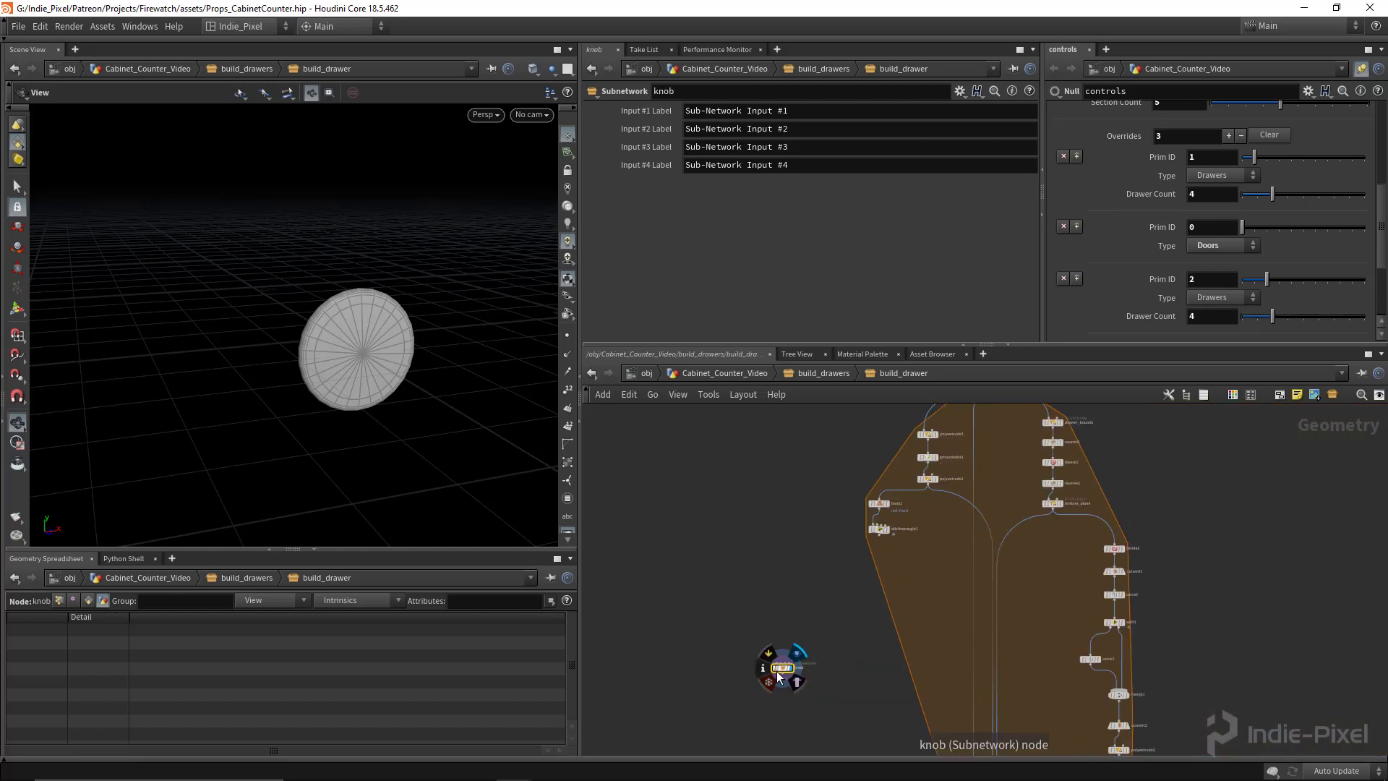
{"action": "left_click_drag", "start_coordinate": [779, 676], "coordinate": [777, 539]}
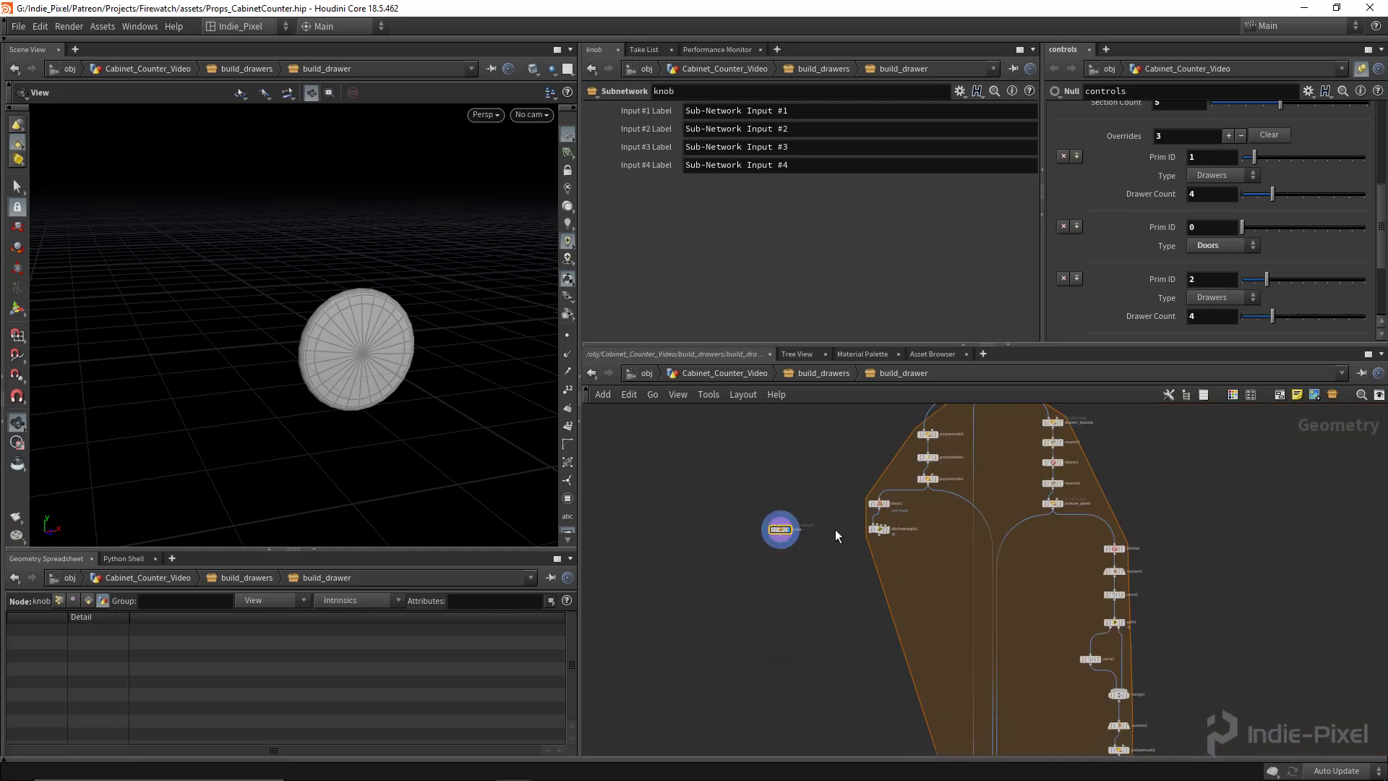
- Add a Copy to Points node fed by knob as source and attribwrangle1 as target points, and display it
{"action": "left_click_drag", "start_coordinate": [1047, 345], "coordinate": [1047, 322]}
{"action": "scroll", "coordinate": [831, 531], "scroll_direction": "up", "scroll_amount": 5}
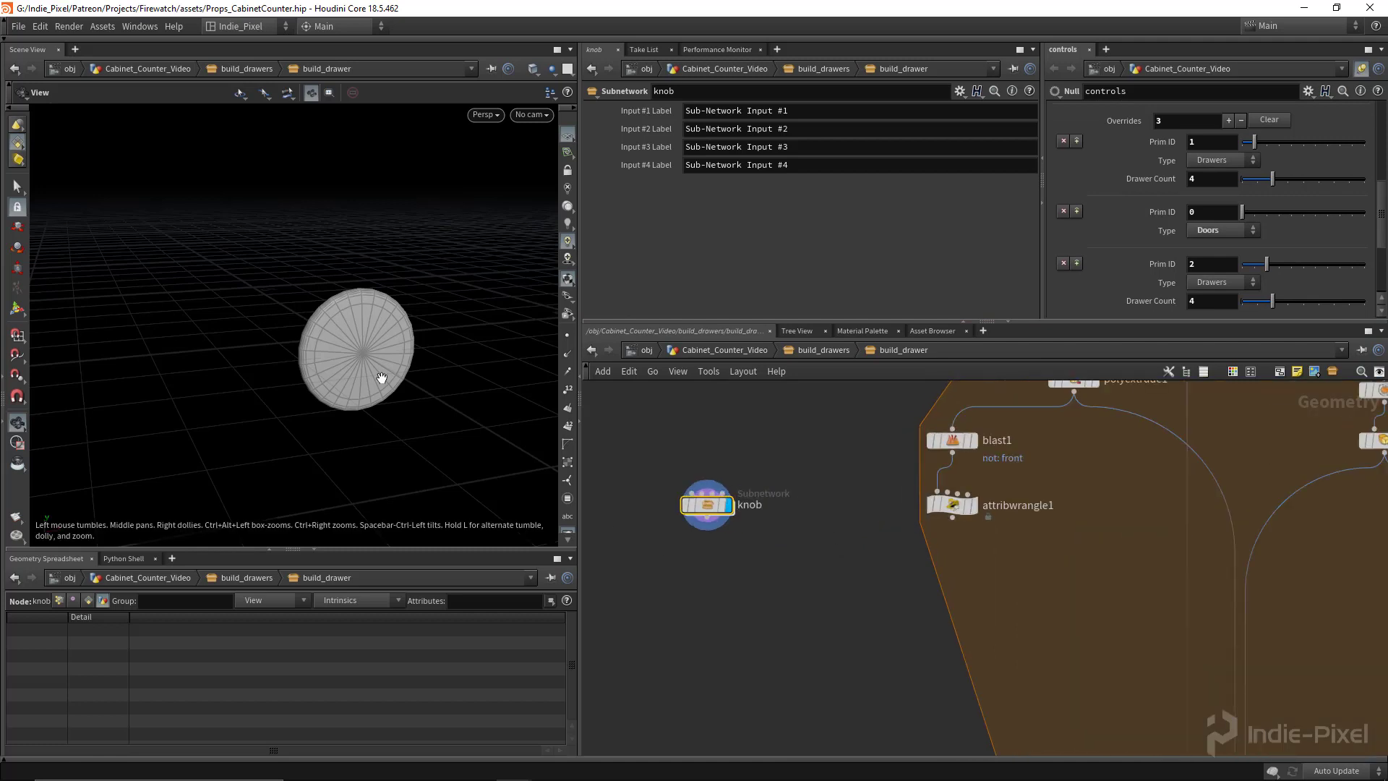
{"action": "left_click_drag", "start_coordinate": [384, 378], "coordinate": [325, 375]}
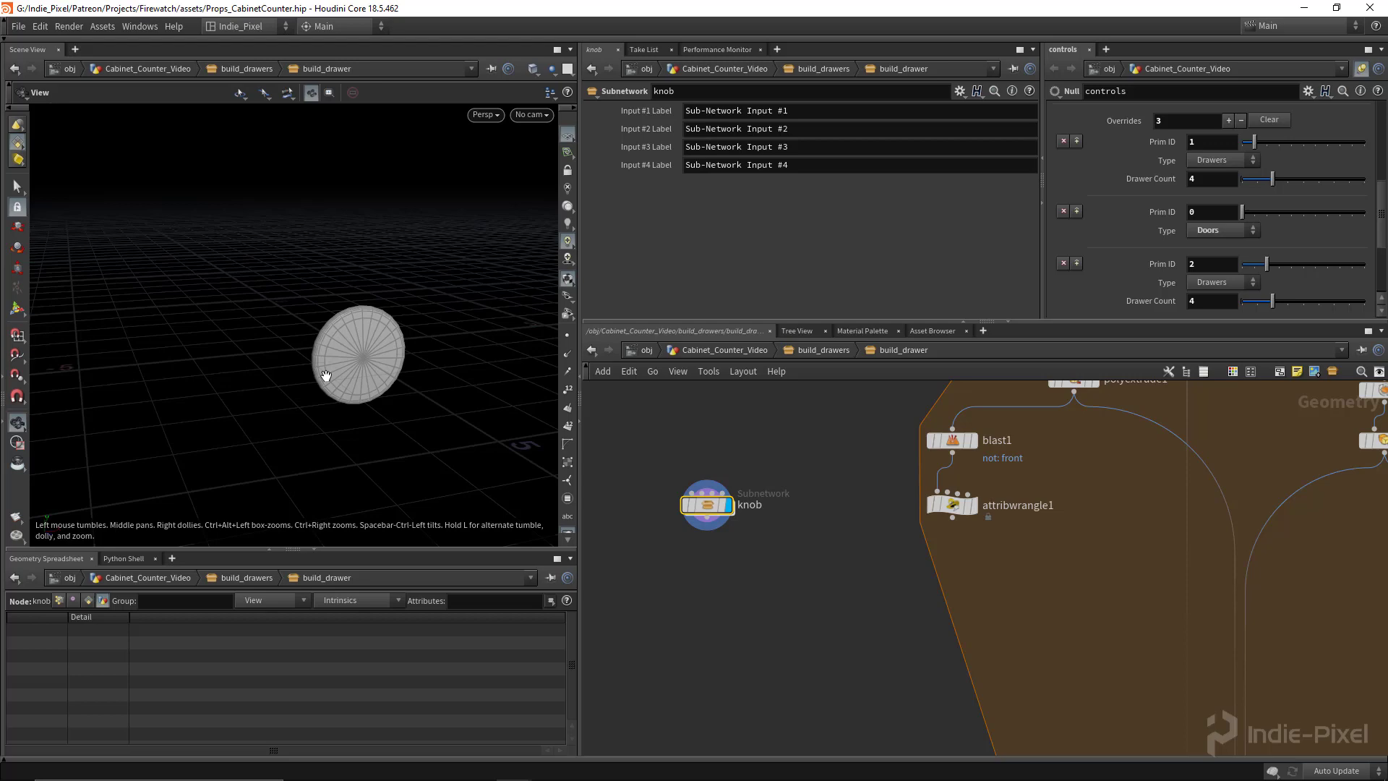
{"action": "key", "text": "Tab"}
{"action": "type", "text": "c"}
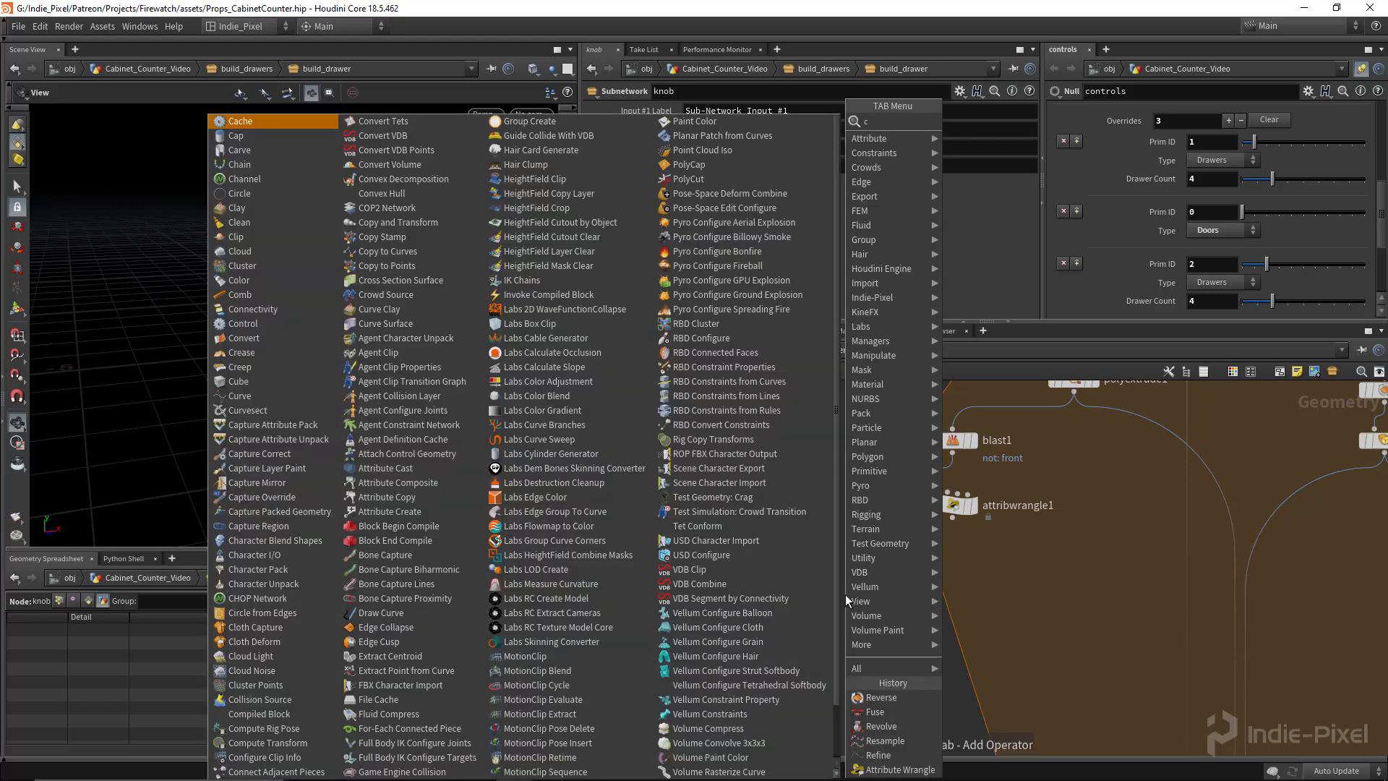
{"action": "type", "text": "op"}
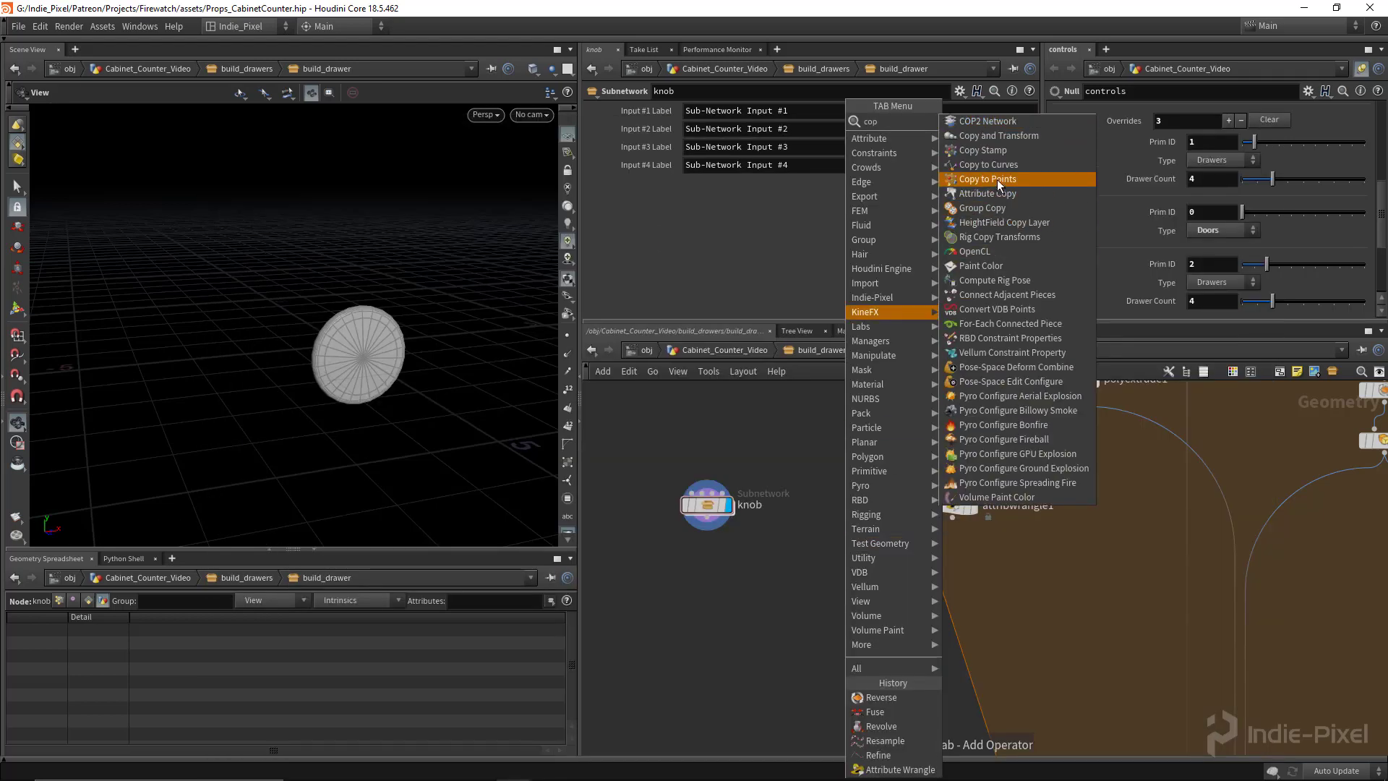
{"action": "left_click", "coordinate": [996, 179]}
{"action": "left_click", "coordinate": [847, 606]}
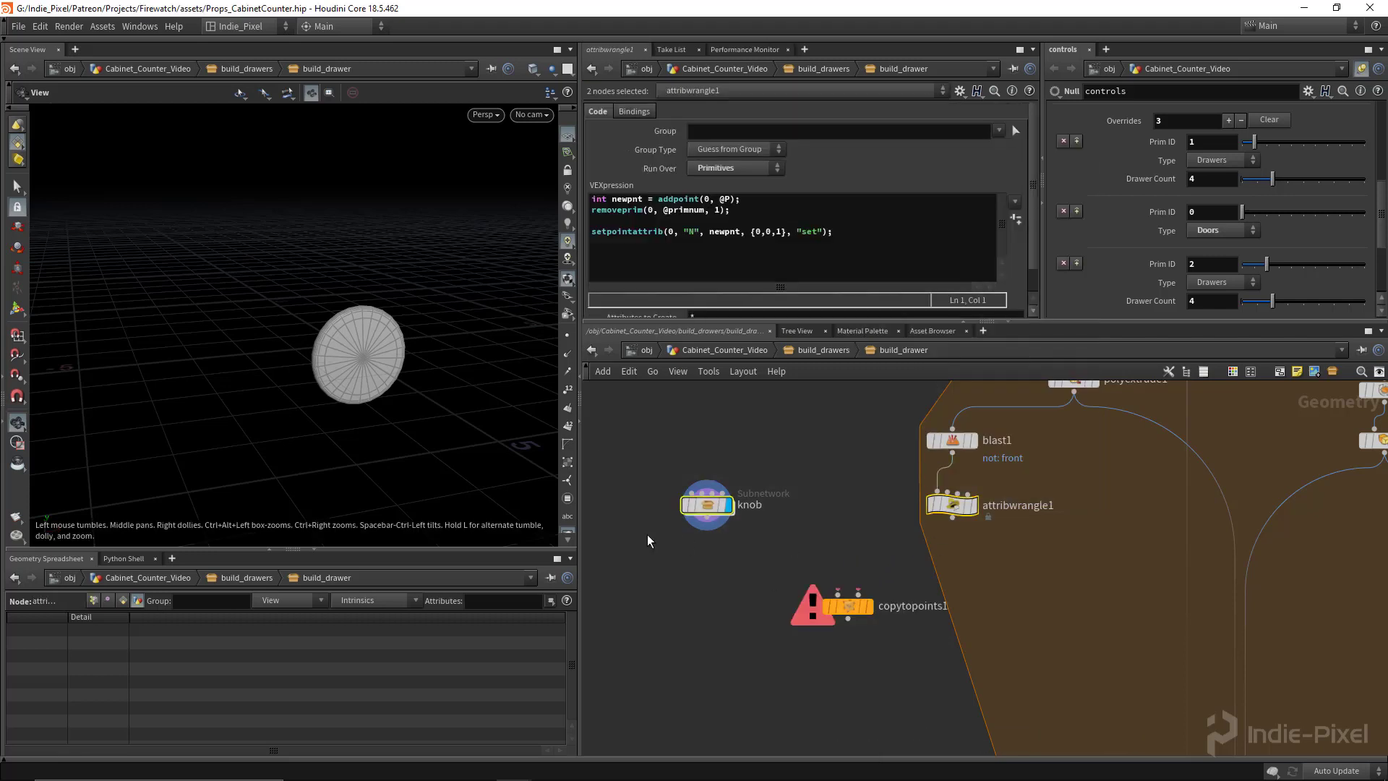
{"action": "left_click_drag", "start_coordinate": [701, 524], "coordinate": [837, 594]}
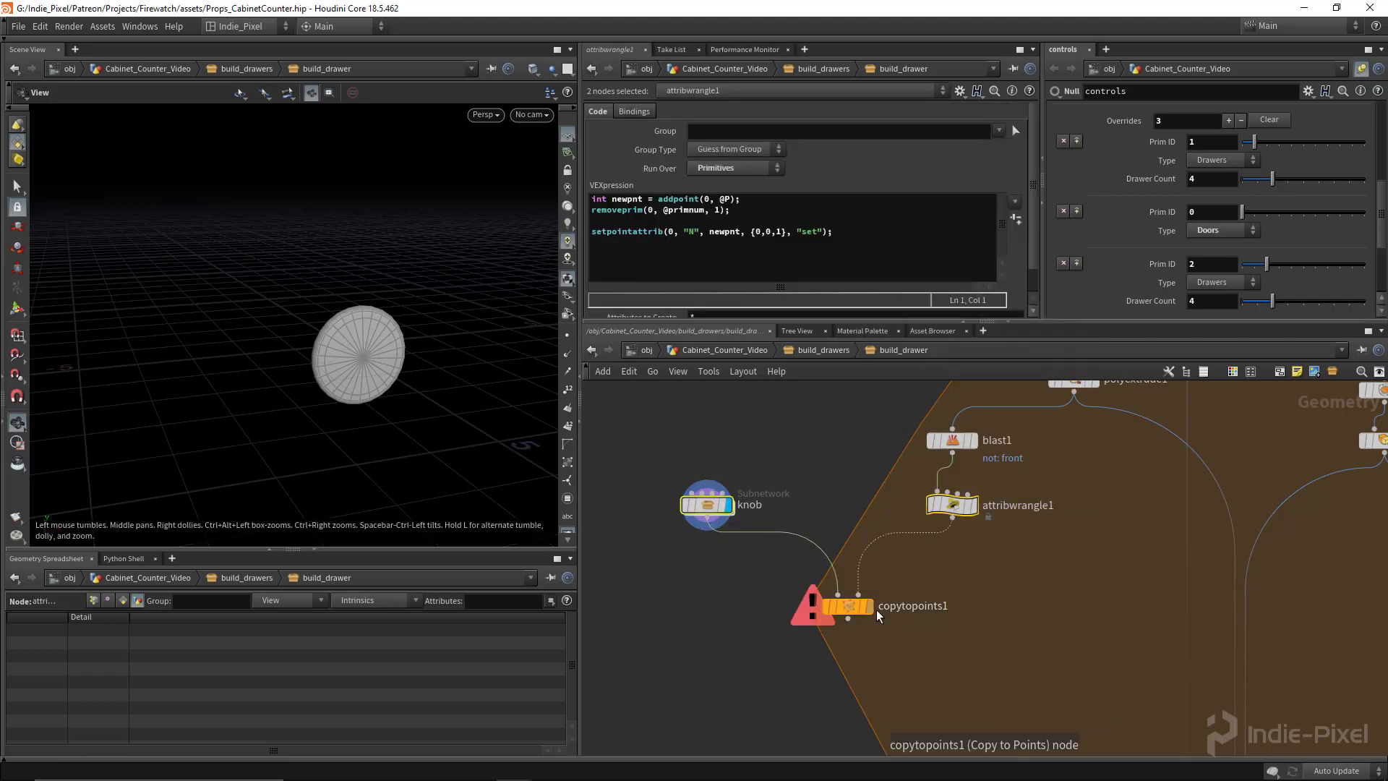
{"action": "left_click", "coordinate": [871, 610]}
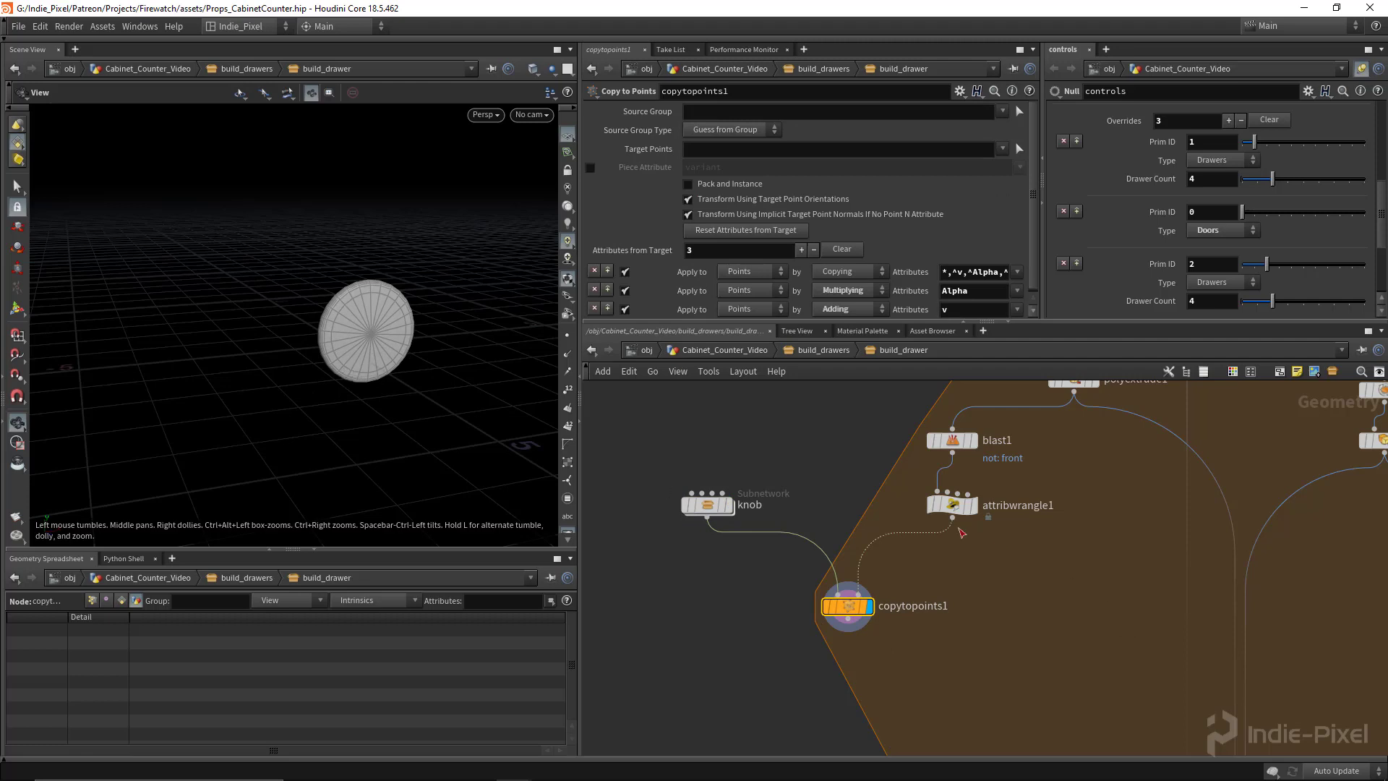
- Display polyextrude1 to view the drawer fronts, and return the display to copytopoints1
{"action": "middle_click_drag", "start_coordinate": [1051, 468], "coordinate": [971, 522]}
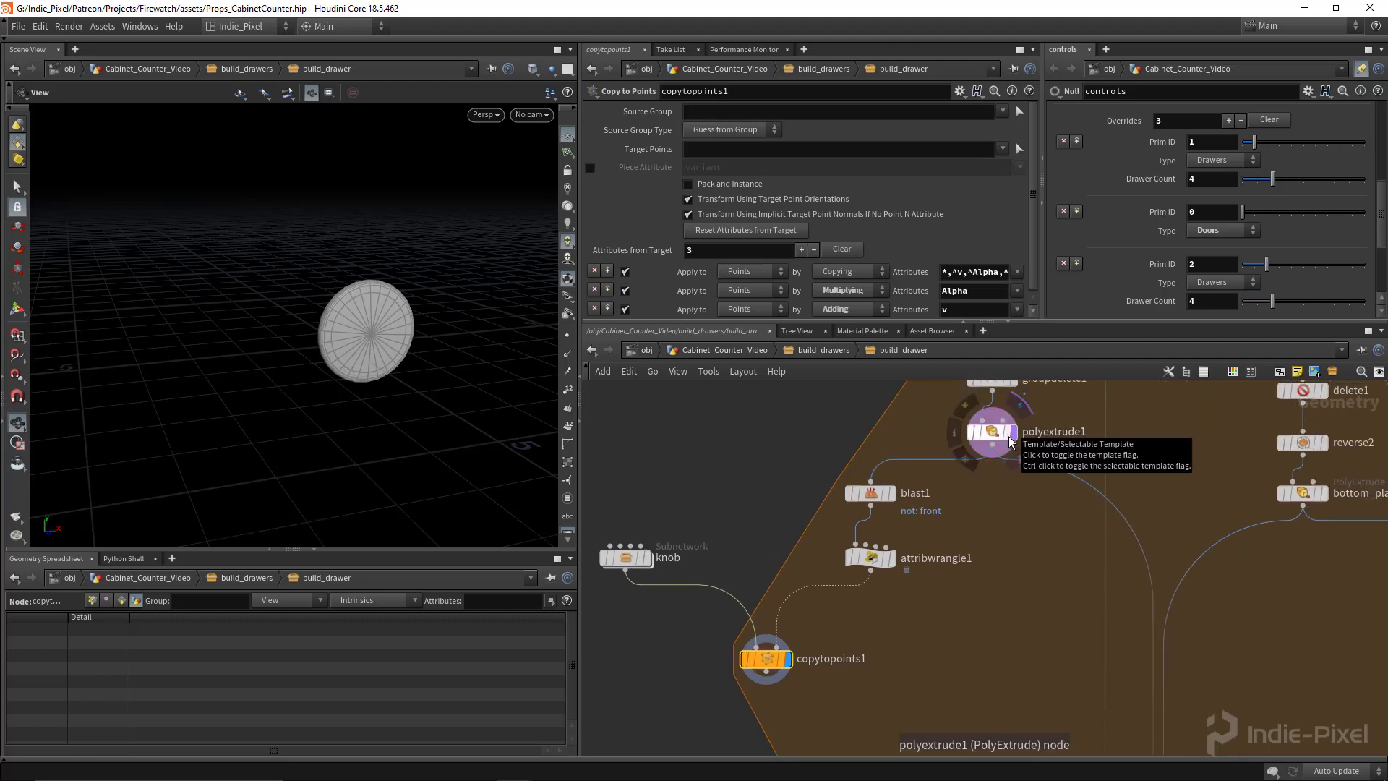
{"action": "key", "text": "ctrl+z"}
{"action": "left_click", "coordinate": [1021, 460]}
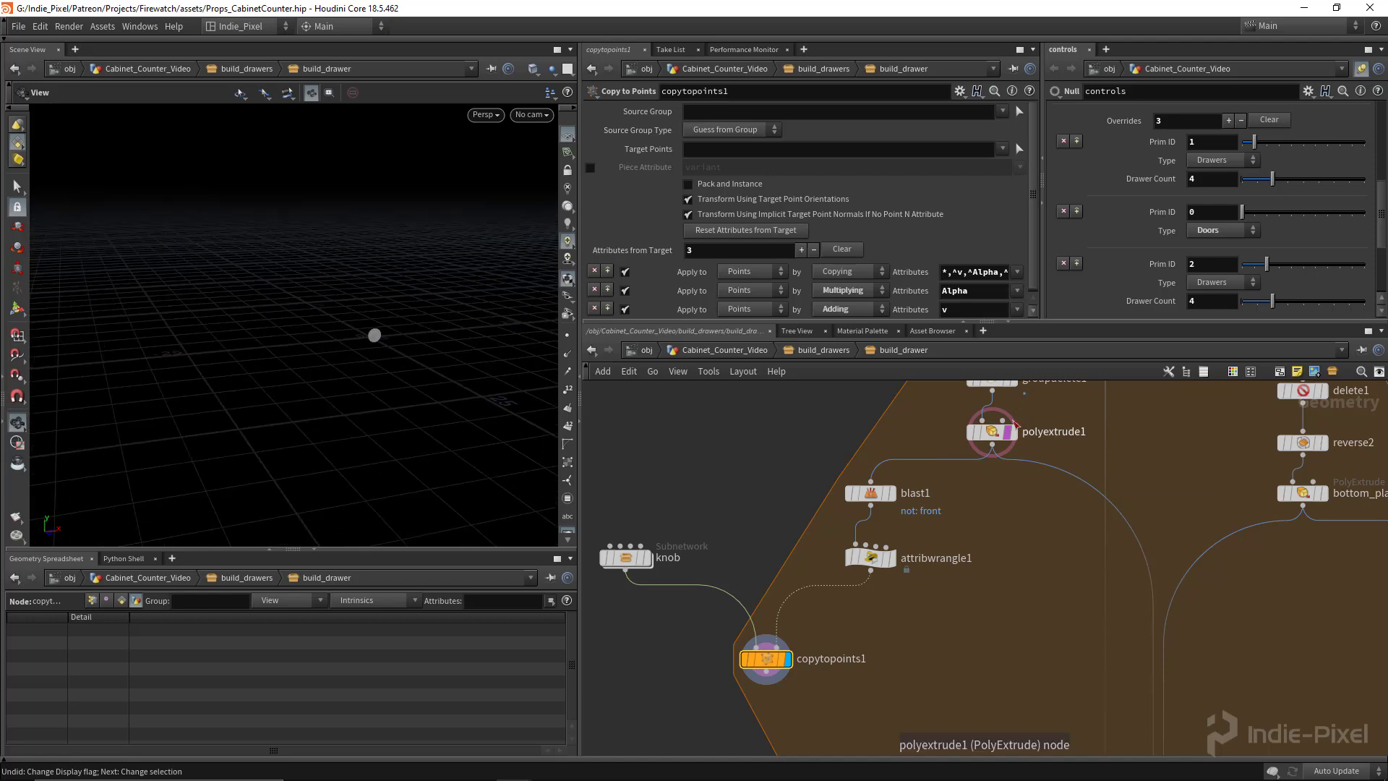
{"action": "left_click", "coordinate": [1011, 432]}
{"action": "key", "text": "f"}
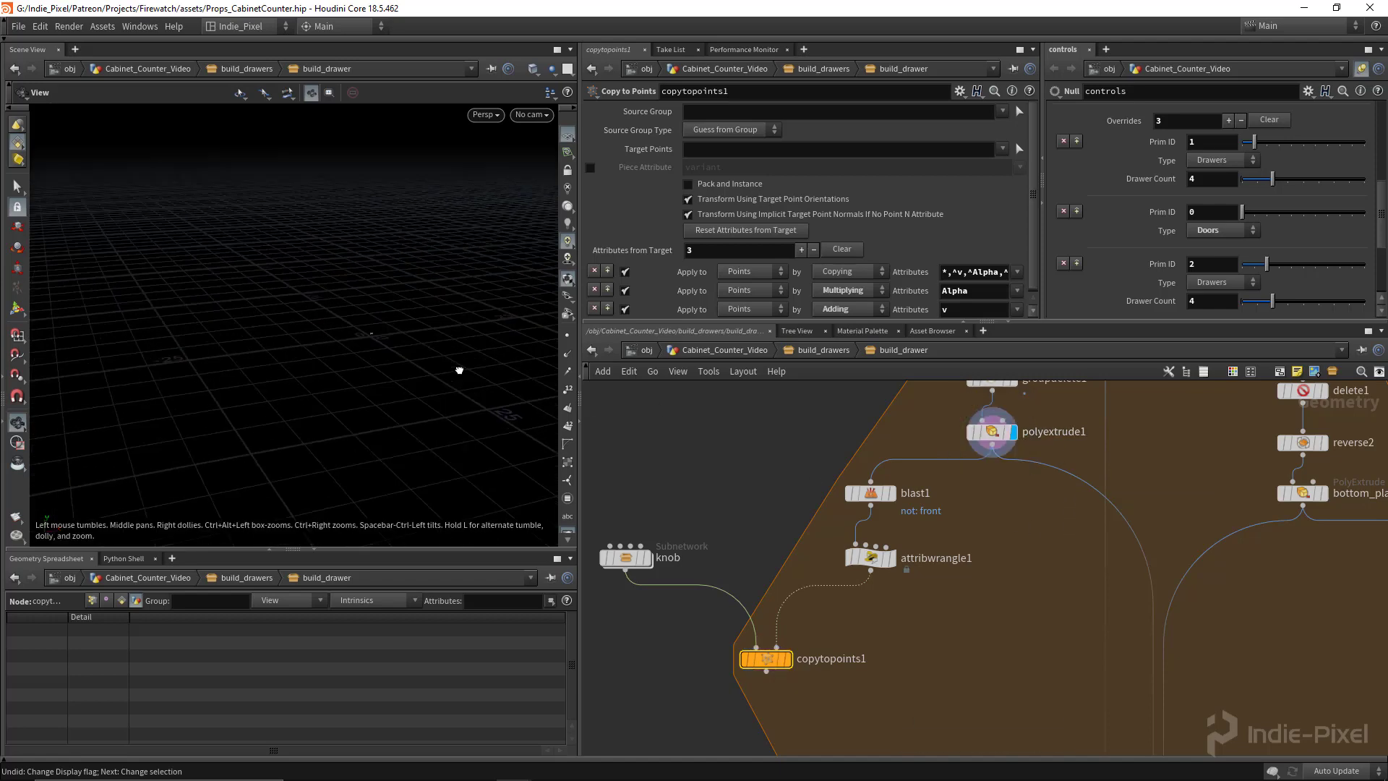
{"action": "left_click", "coordinate": [786, 659]}
- Add a Merge node above foreach_end1 and wire copytopoints1 into it
{"action": "scroll", "coordinate": [876, 567], "scroll_direction": "down", "scroll_amount": 4}
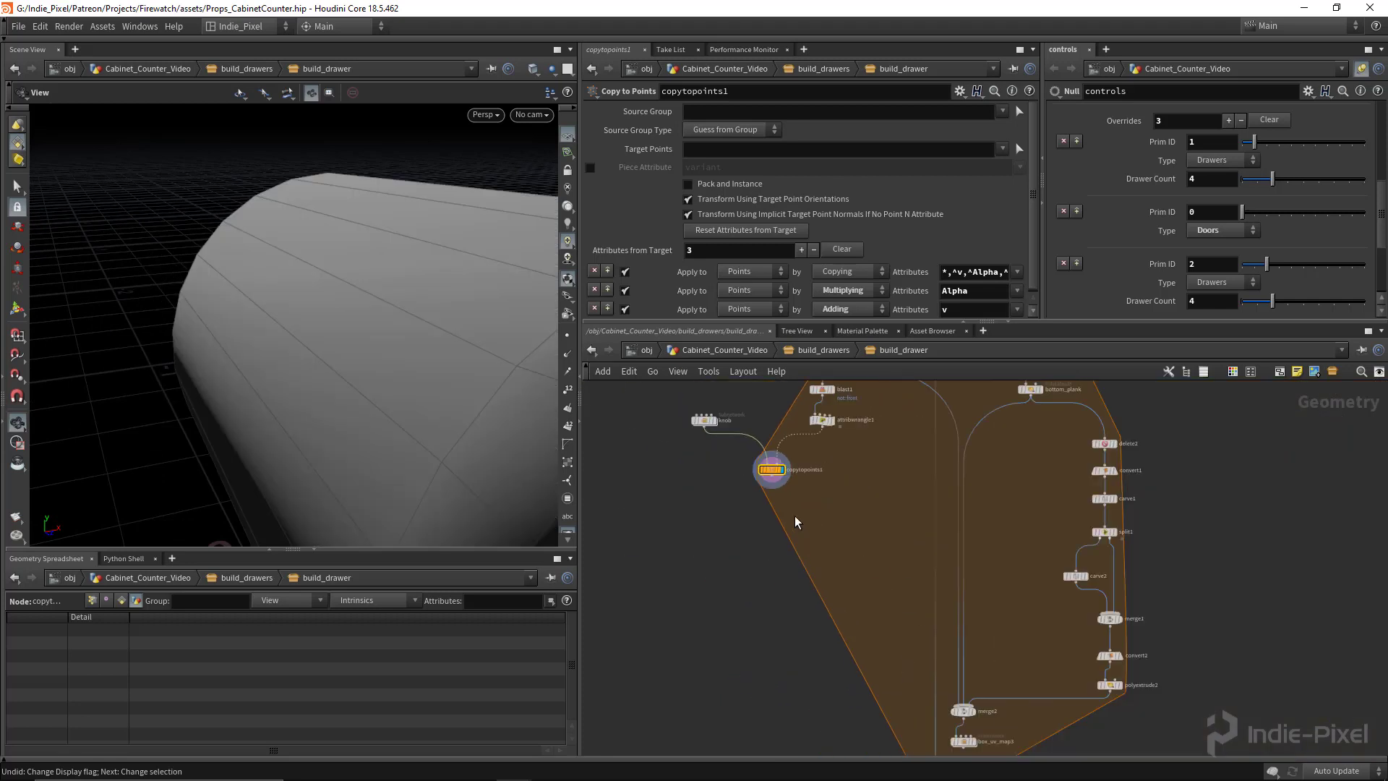
{"action": "middle_click_drag", "start_coordinate": [864, 611], "coordinate": [834, 466]}
{"action": "scroll", "coordinate": [876, 609], "scroll_direction": "up", "scroll_amount": 3}
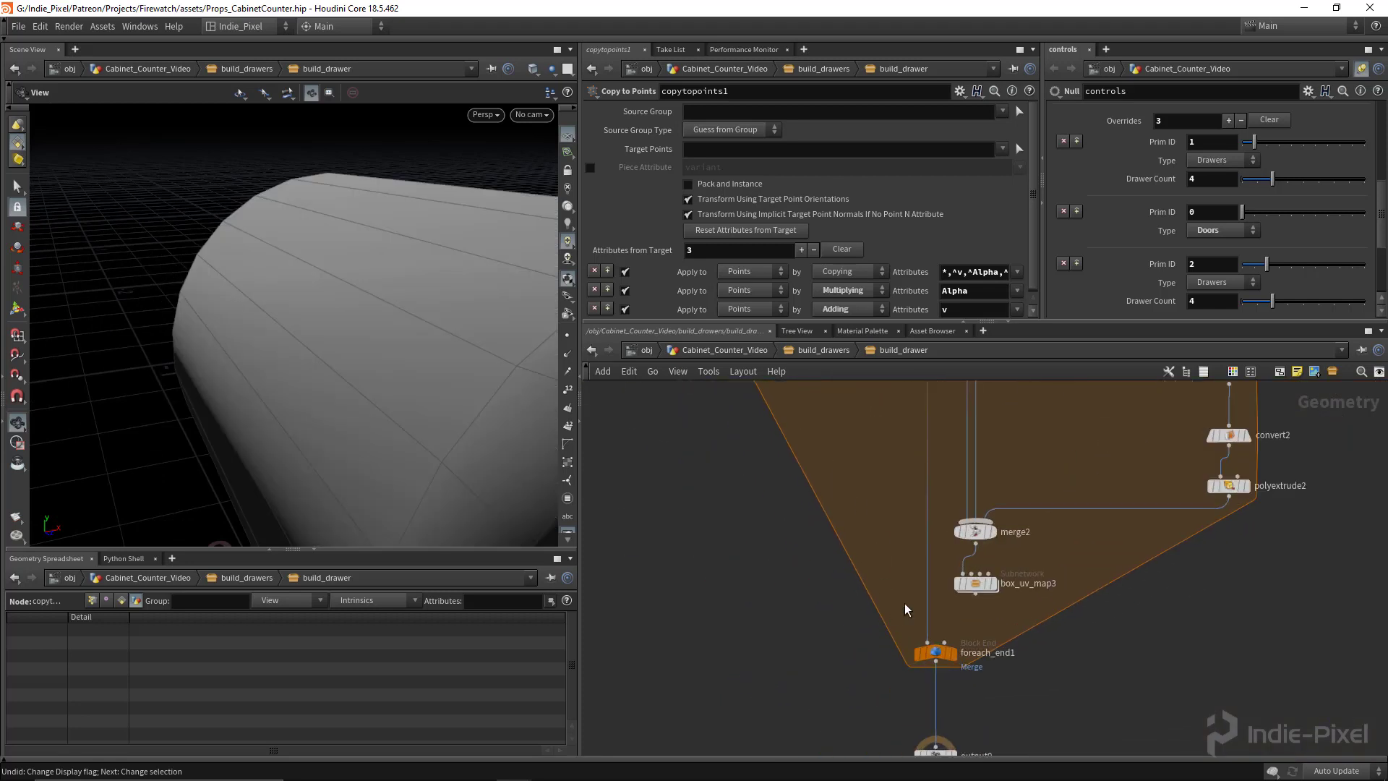
{"action": "left_click_drag", "start_coordinate": [960, 620], "coordinate": [994, 529]}
{"action": "middle_click_drag", "start_coordinate": [990, 613], "coordinate": [950, 471]}
{"action": "left_click_drag", "start_coordinate": [782, 686], "coordinate": [895, 646]}
{"action": "key", "text": "Tab"}
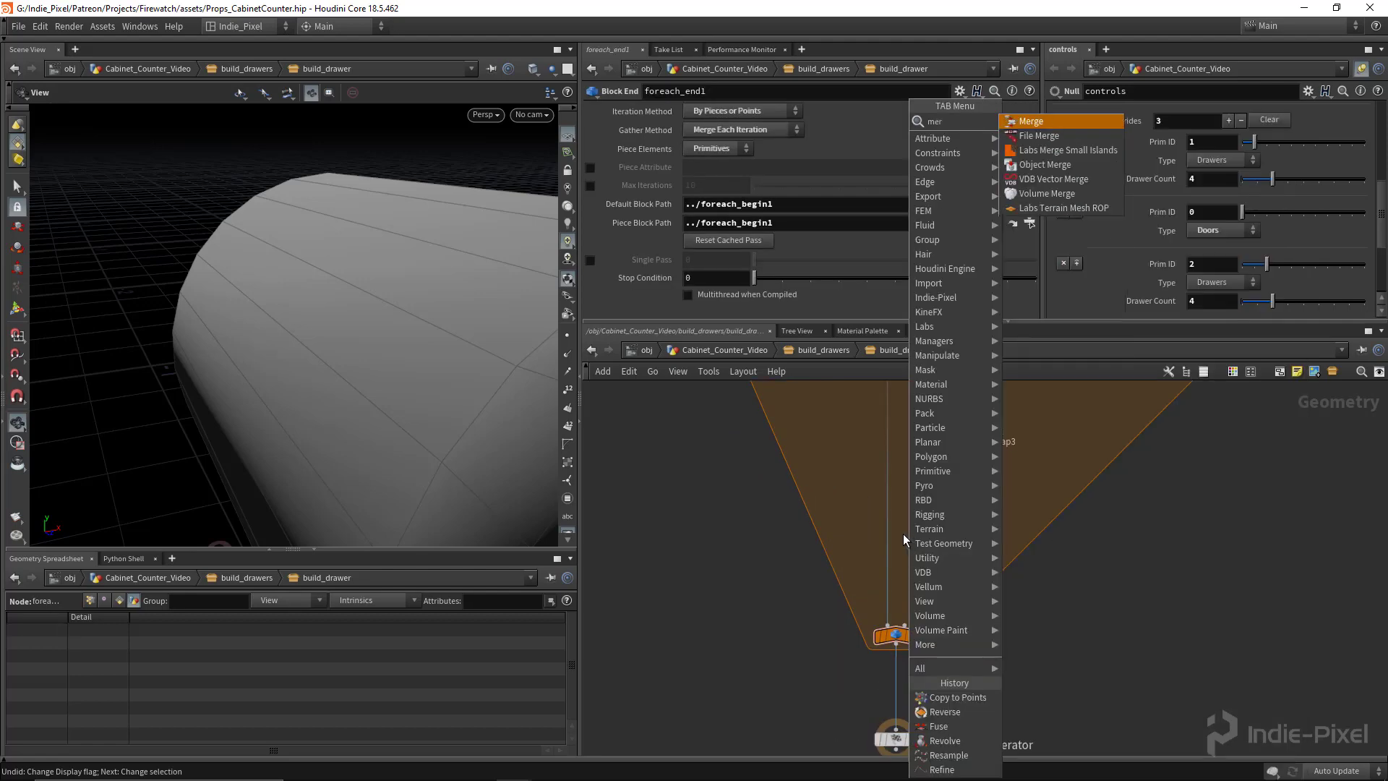
{"action": "key", "text": "Escape"}
{"action": "left_click", "coordinate": [904, 535]}
{"action": "middle_click_drag", "start_coordinate": [913, 462], "coordinate": [853, 546]}
{"action": "scroll", "coordinate": [930, 679], "scroll_direction": "down", "scroll_amount": 4}
{"action": "left_click", "coordinate": [780, 453]}
{"action": "scroll", "coordinate": [853, 546], "scroll_direction": "up", "scroll_amount": 3}
{"action": "left_click", "coordinate": [865, 594]}
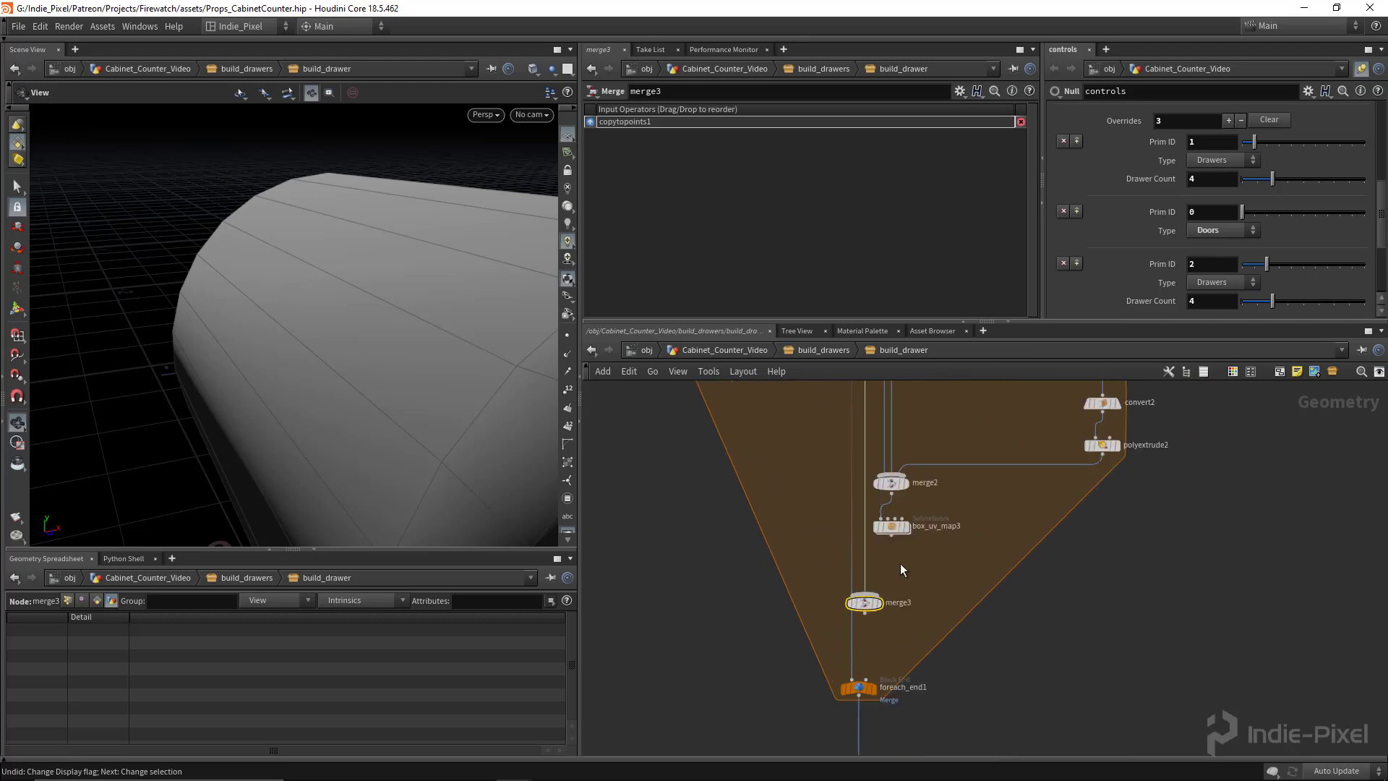
- Wire box_uv_map3 into merge3, feed merge3 into foreach_end1, and display the loop's result
{"action": "left_click", "coordinate": [891, 528]}
{"action": "left_click", "coordinate": [892, 535]}
{"action": "left_click", "coordinate": [879, 604]}
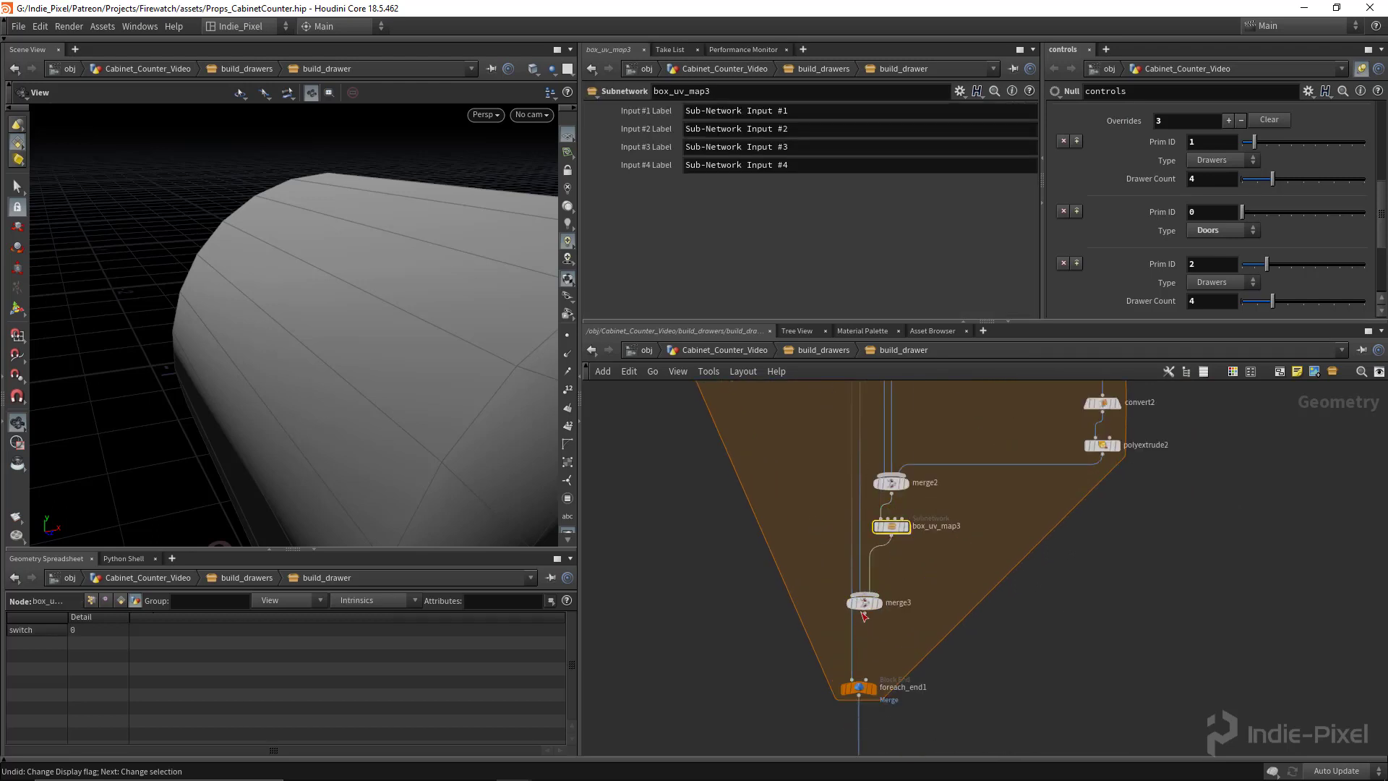
{"action": "left_click", "coordinate": [863, 613]}
{"action": "left_click", "coordinate": [851, 679]}
{"action": "left_click_drag", "start_coordinate": [865, 609], "coordinate": [861, 610]}
{"action": "left_click", "coordinate": [875, 689]}
{"action": "left_click_drag", "start_coordinate": [860, 689], "coordinate": [860, 649]}
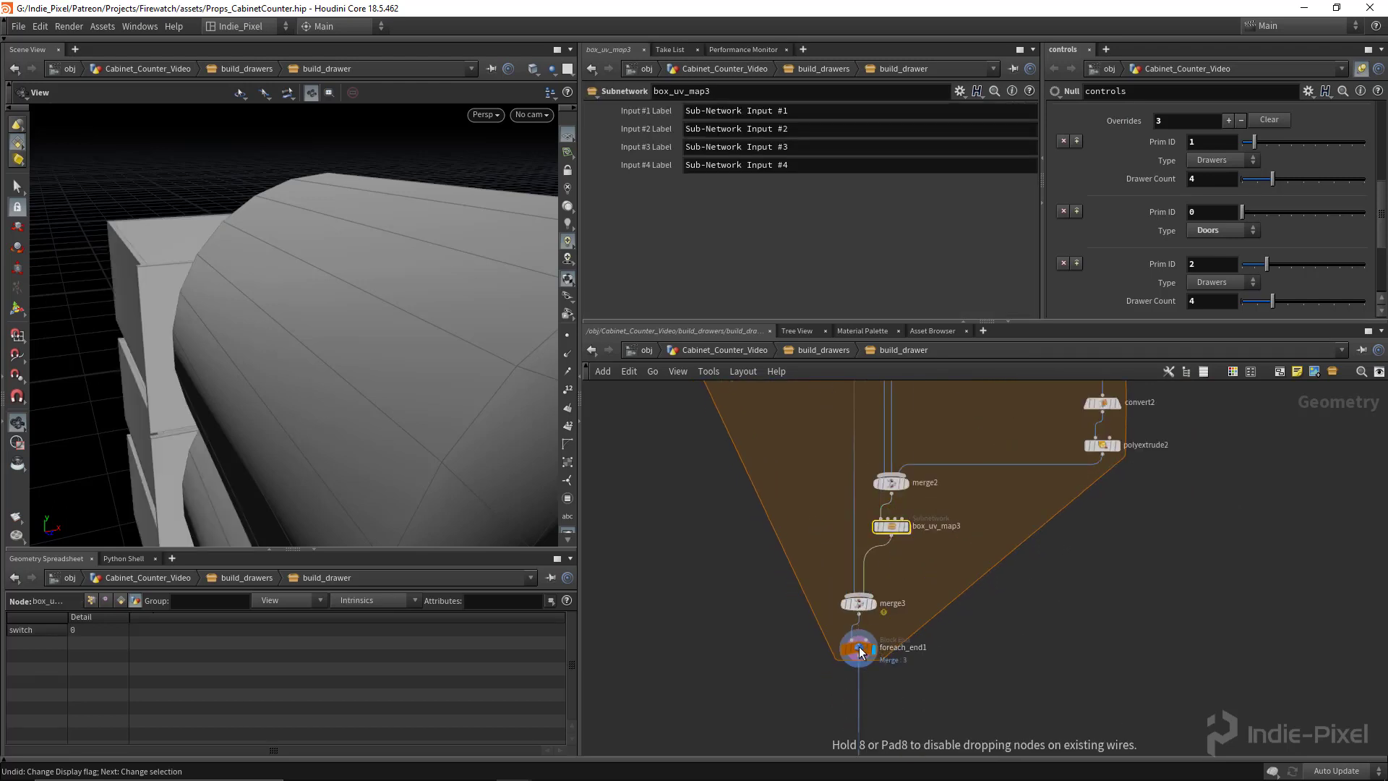
- Insert a Transform node between the knob subnetwork and copytopoints1
{"action": "scroll", "coordinate": [323, 352], "scroll_direction": "down", "scroll_amount": 10}
{"action": "left_click_drag", "start_coordinate": [326, 373], "coordinate": [398, 360]}
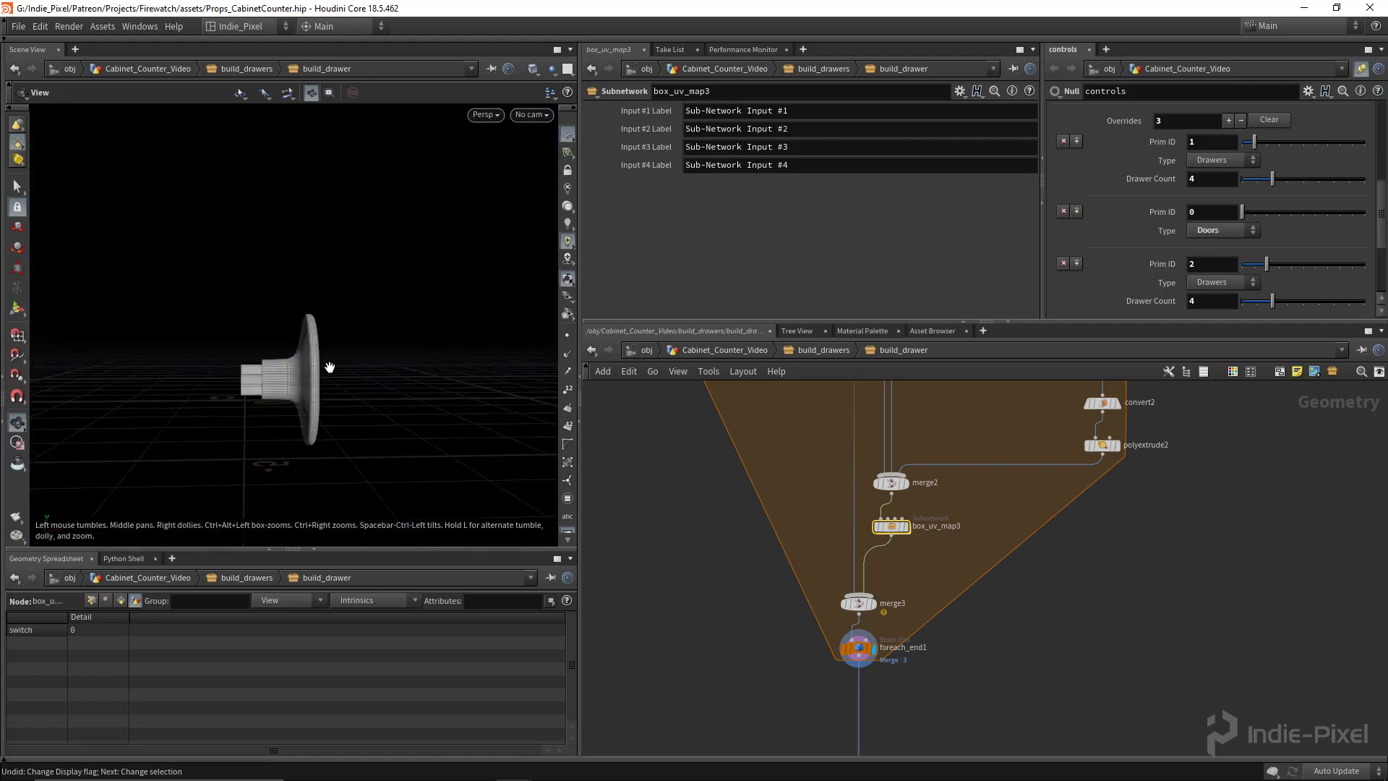
{"action": "right_click_drag", "start_coordinate": [329, 366], "coordinate": [220, 390]}
{"action": "right_click_drag", "start_coordinate": [863, 578], "coordinate": [817, 540]}
{"action": "middle_click_drag", "start_coordinate": [702, 387], "coordinate": [822, 575]}
{"action": "scroll", "coordinate": [822, 579], "scroll_direction": "up", "scroll_amount": 5}
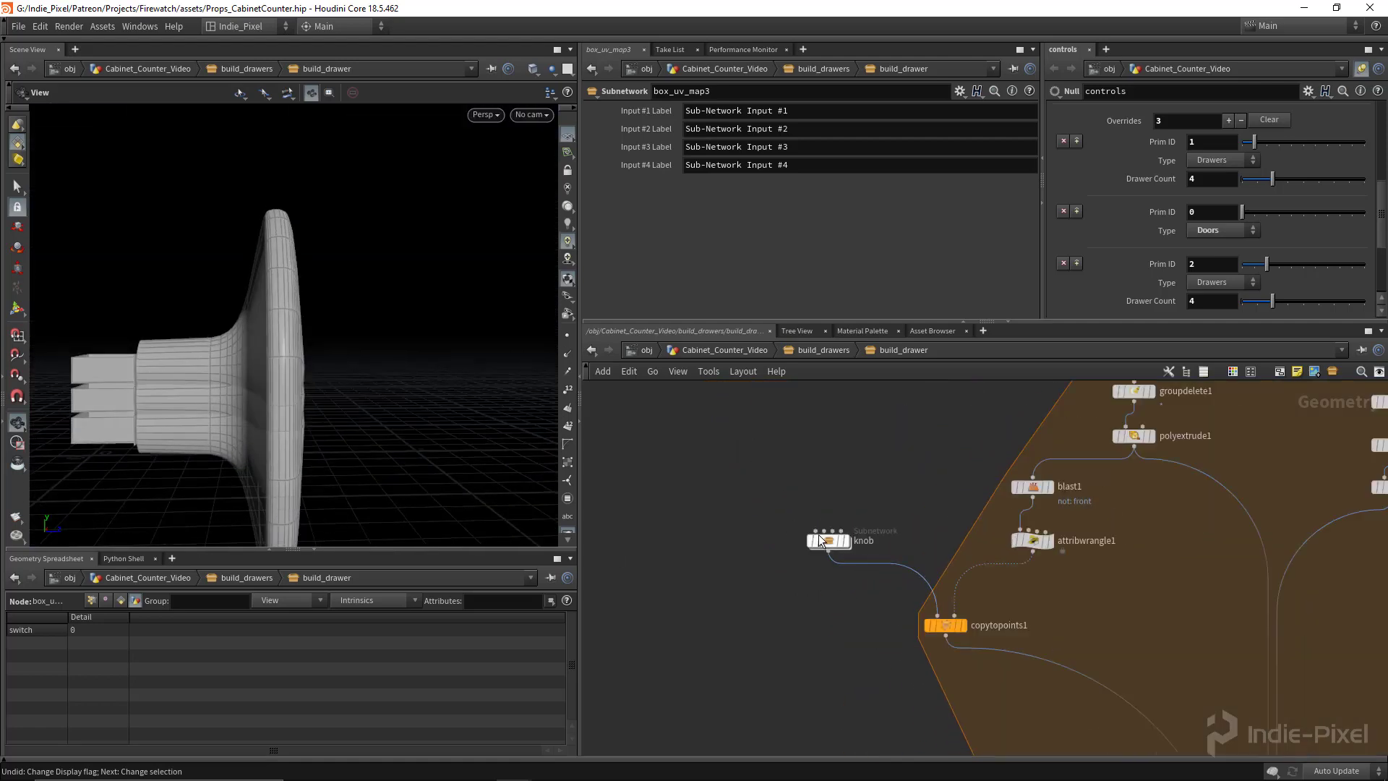
{"action": "left_click_drag", "start_coordinate": [845, 539], "coordinate": [782, 492]}
{"action": "key", "text": "Tab"}
{"action": "type", "text": "tr"}
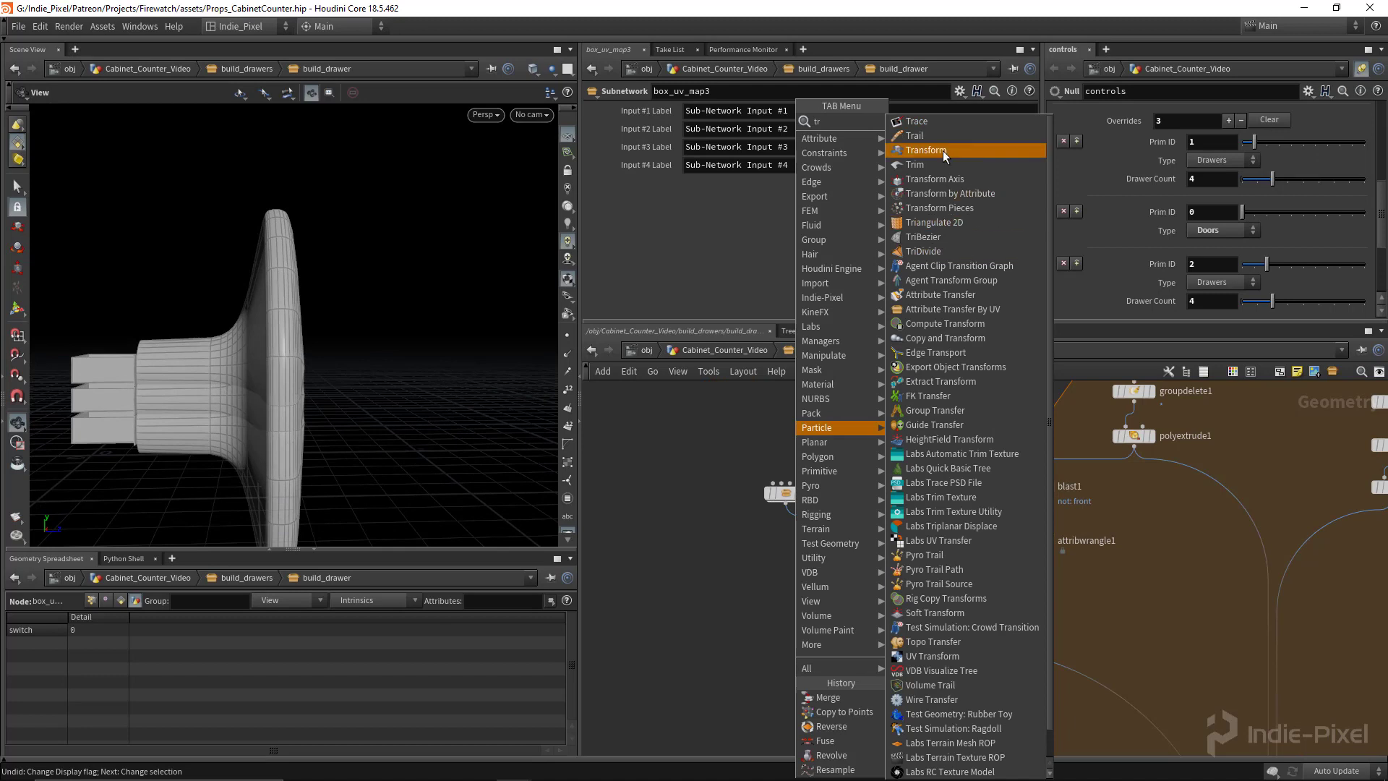
{"action": "left_click", "coordinate": [983, 149]}
{"action": "left_click", "coordinate": [903, 547]}
{"action": "left_click_drag", "start_coordinate": [905, 530], "coordinate": [783, 540]}
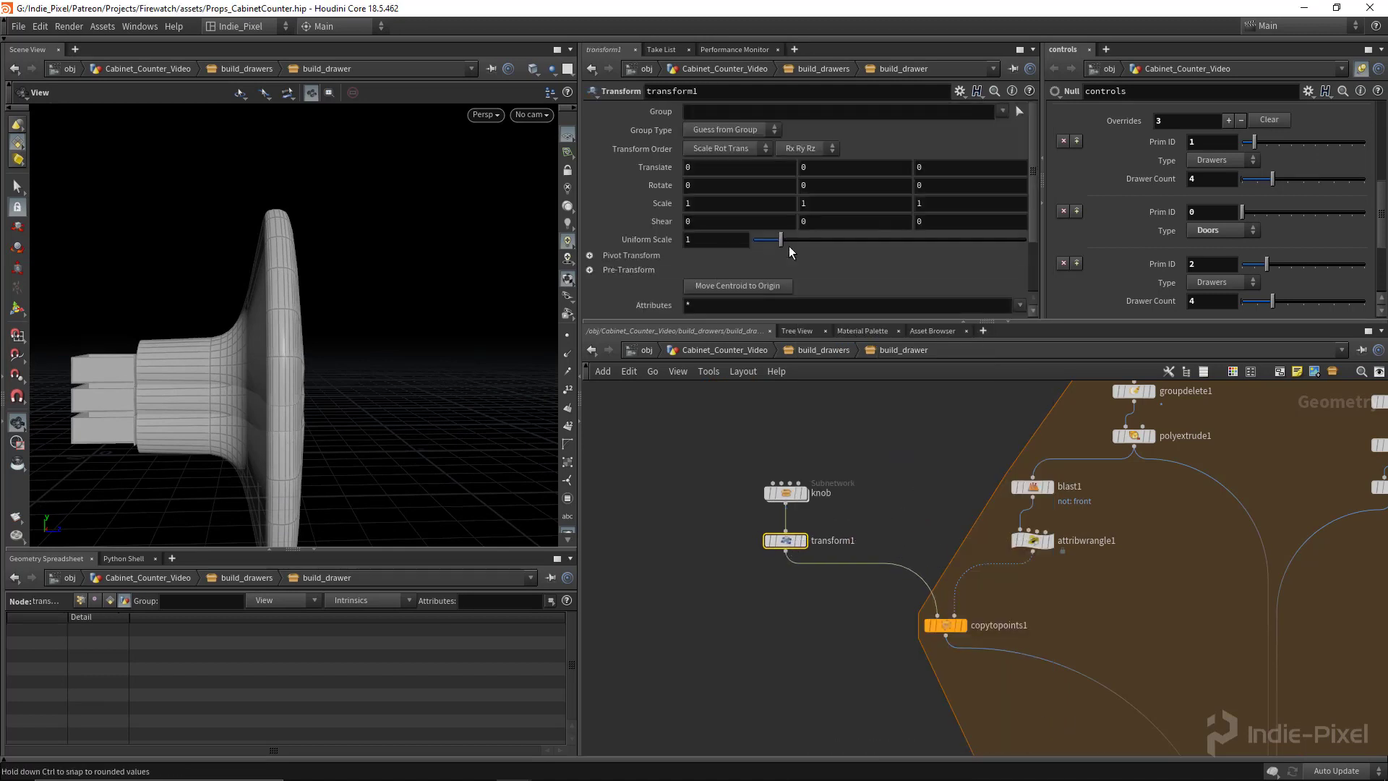
- Set transform1's Uniform Scale to 0.16 to shrink the knobs
{"action": "left_click", "coordinate": [756, 242]}
{"action": "mouse_move", "coordinate": [166, 388]}
{"action": "left_mouse_down"}
{"action": "mouse_move", "coordinate": [232, 381]}
{"action": "mouse_move", "coordinate": [185, 374]}
{"action": "left_mouse_up"}
{"action": "right_click_drag", "start_coordinate": [186, 374], "coordinate": [275, 361]}
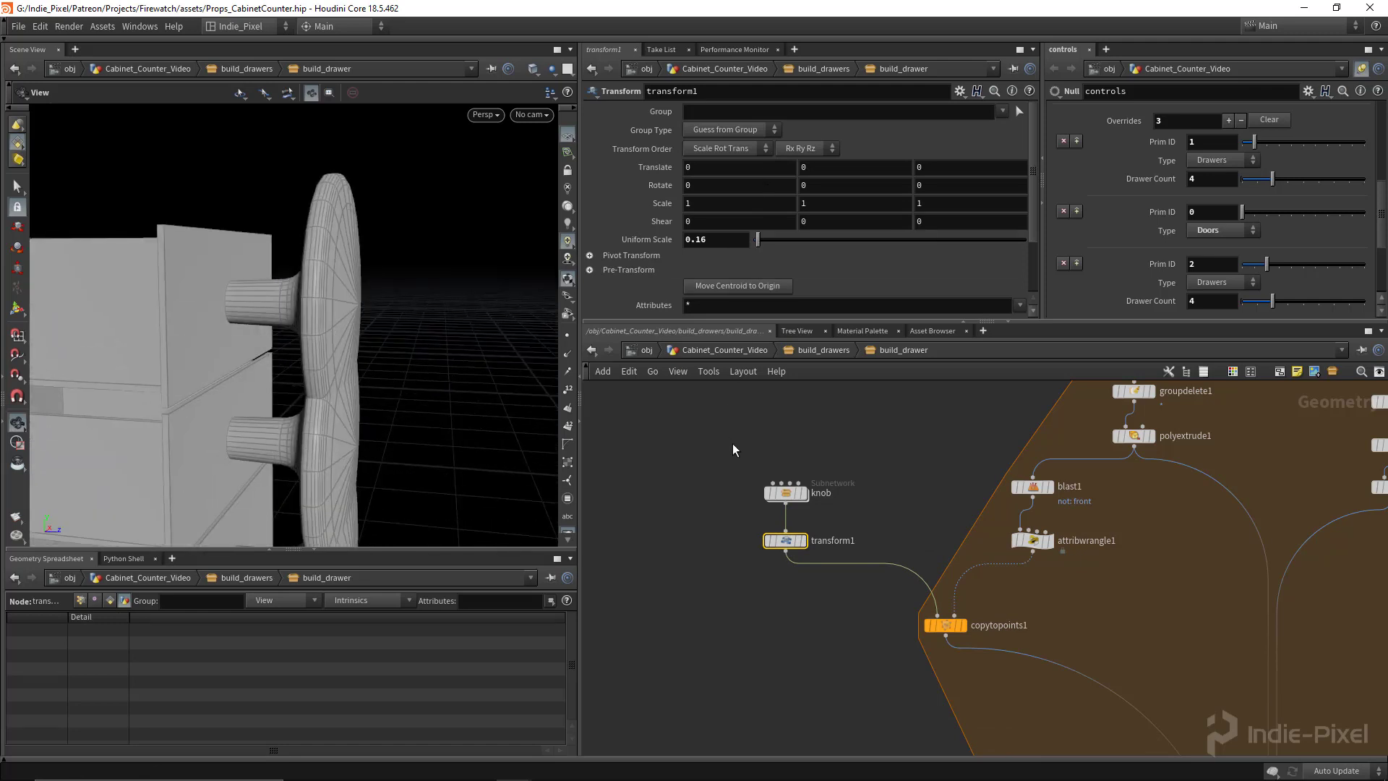
- Inside the knob subnetwork, switch the wiring style to Rounded and review the knob_shape ramp before returning to build_drawer
{"action": "double_click", "coordinate": [788, 495]}
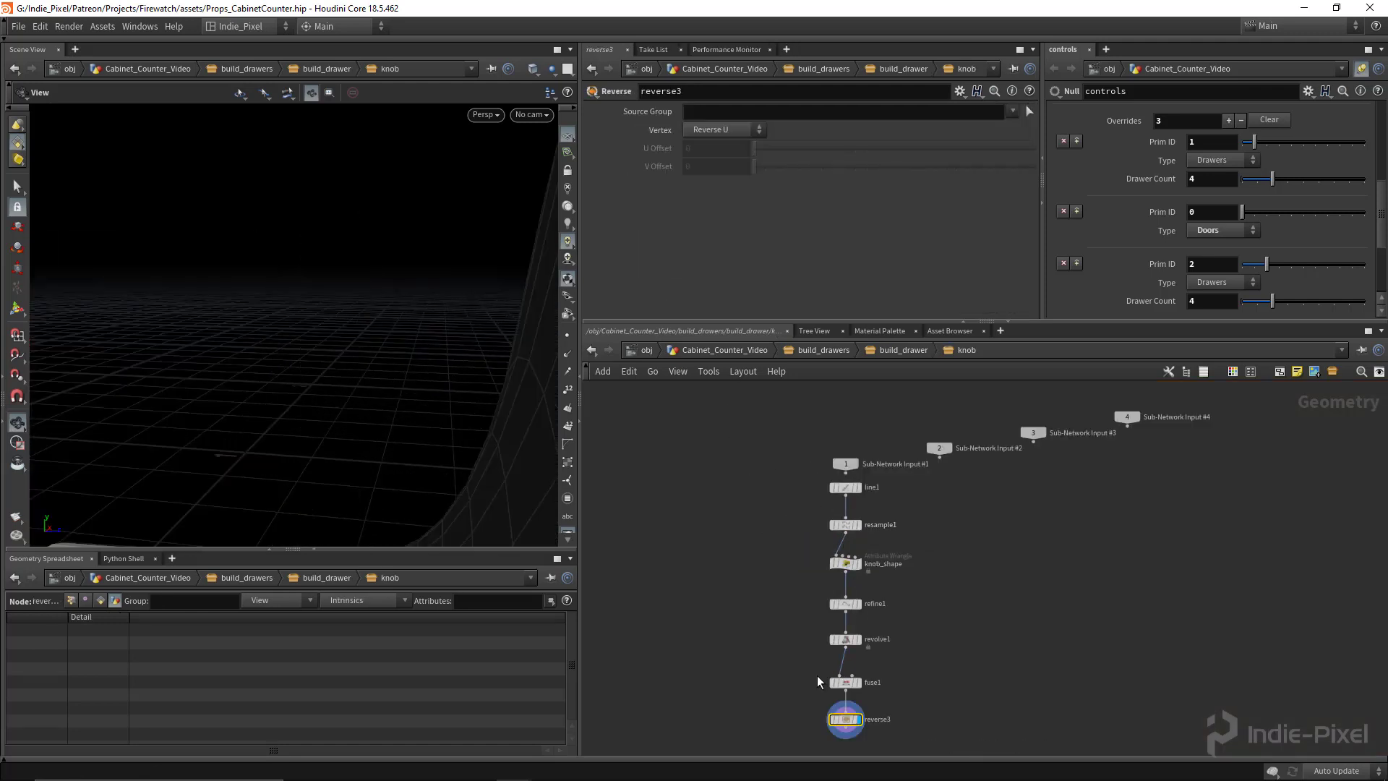
{"action": "left_click", "coordinate": [805, 597]}
{"action": "key", "text": "shift+s"}
{"action": "left_click", "coordinate": [845, 563]}
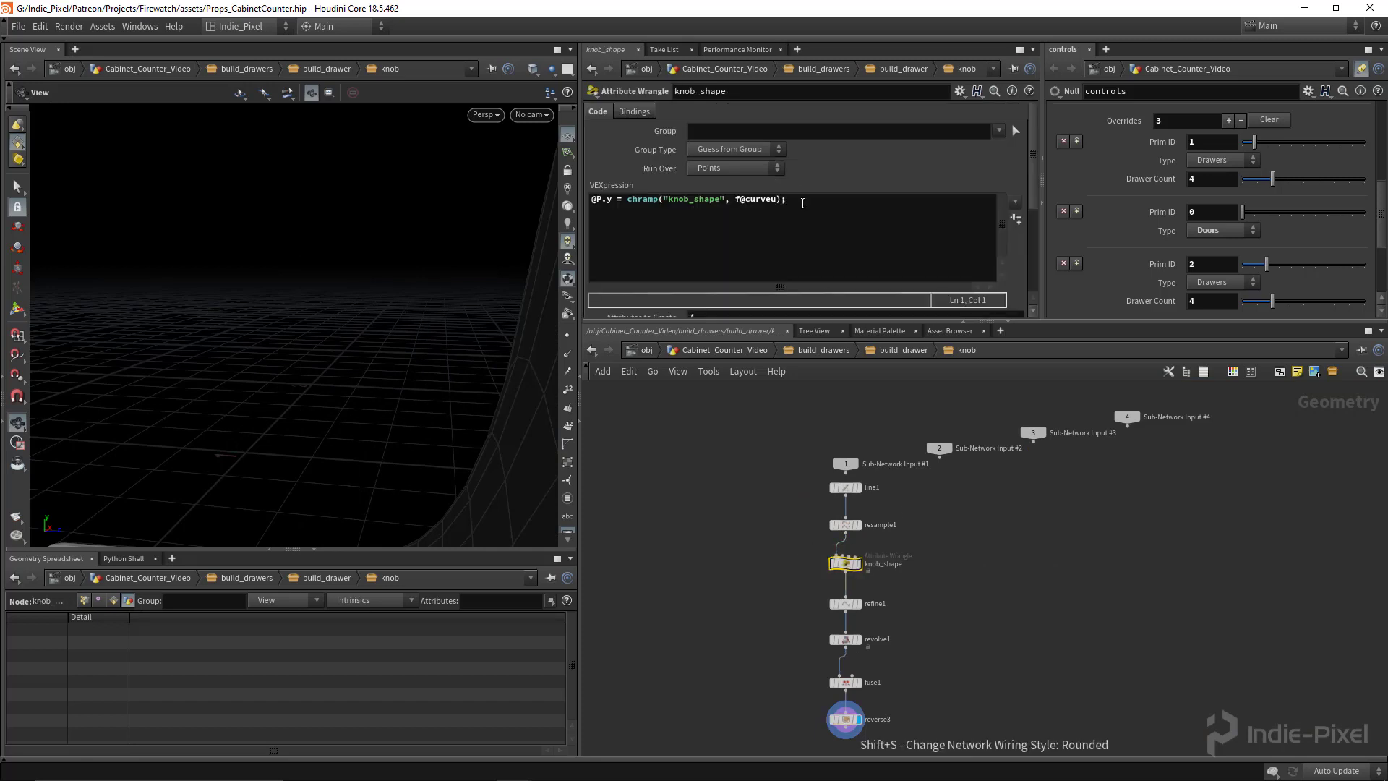
{"action": "scroll", "coordinate": [1018, 260], "scroll_direction": "down", "scroll_amount": 2}
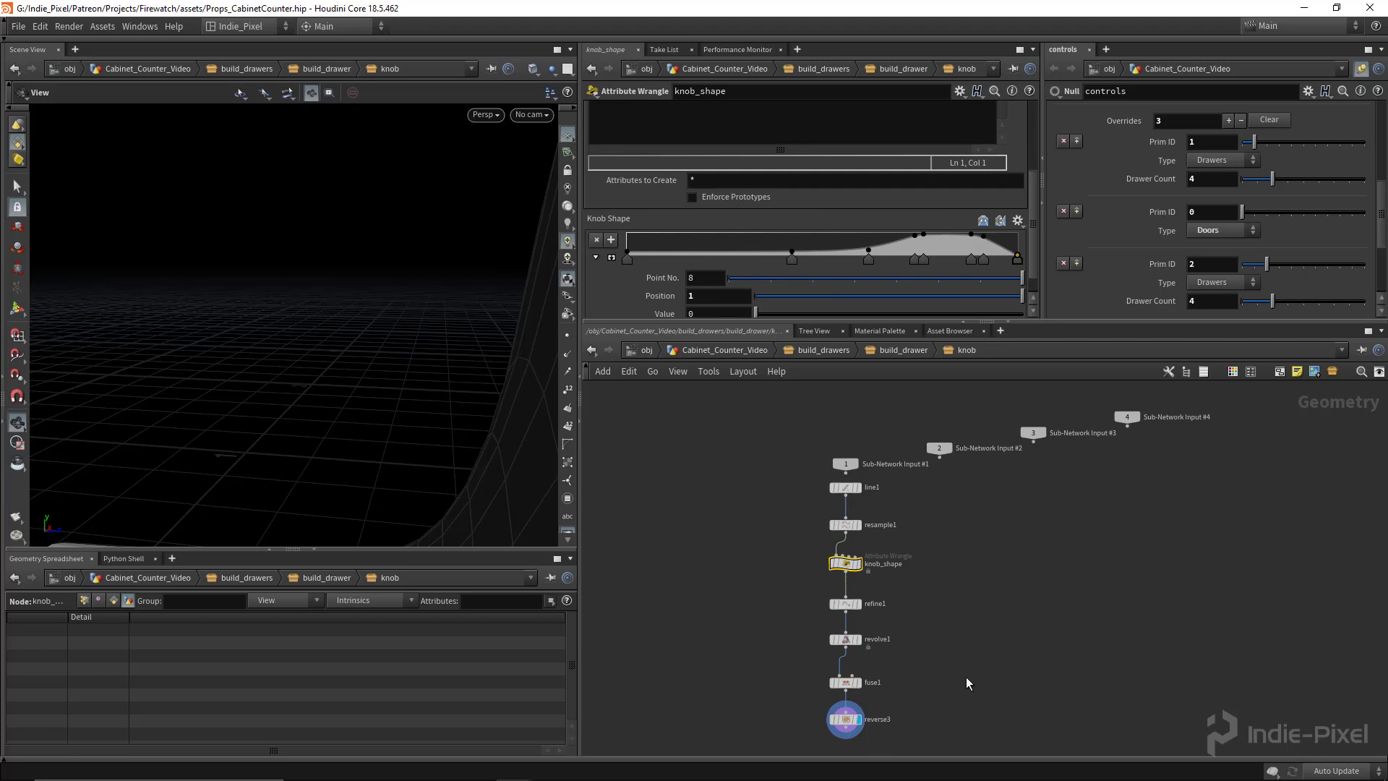
{"action": "key", "text": "u"}
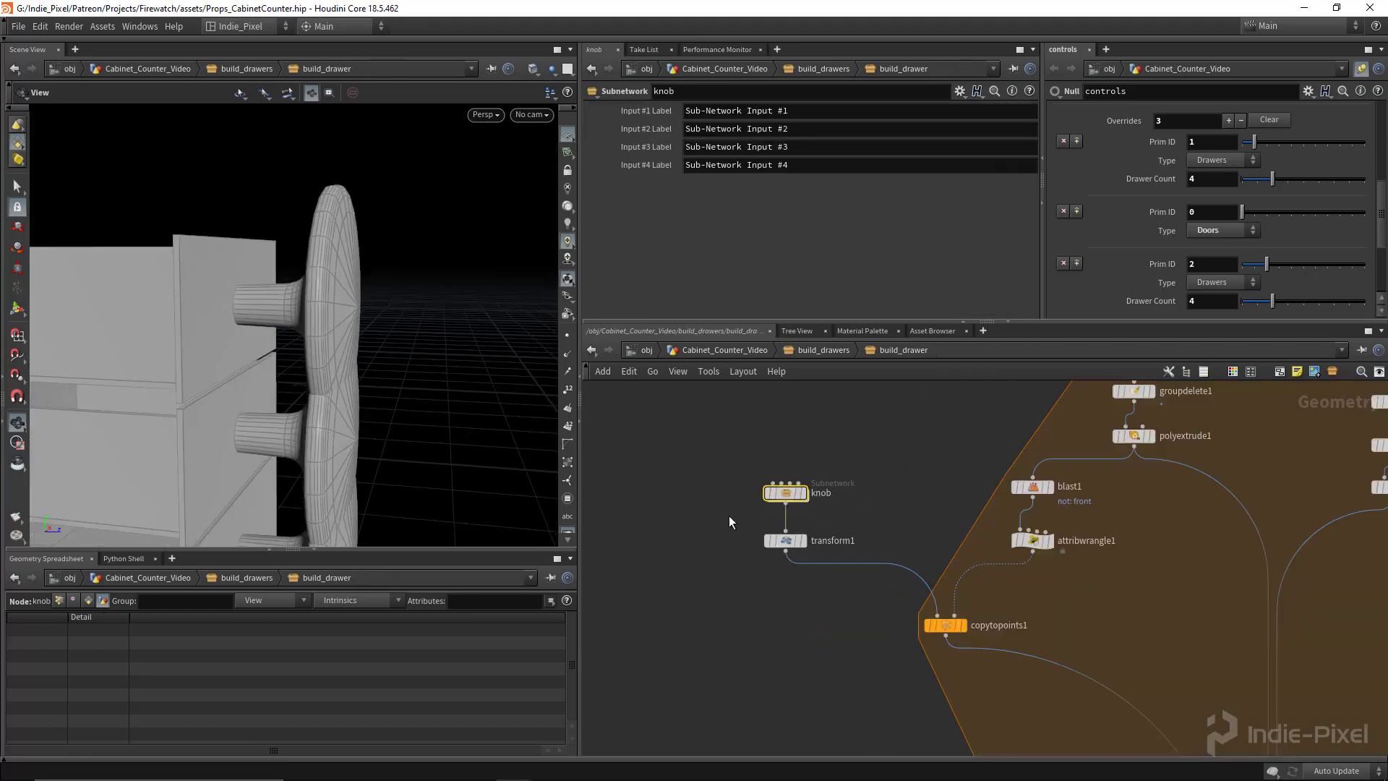
- Reduce transform1's Uniform Scale to 0.016 so the knobs suit the drawer fronts
{"action": "left_click", "coordinate": [786, 540]}
{"action": "middle_click_drag", "start_coordinate": [725, 239], "coordinate": [737, 273]}
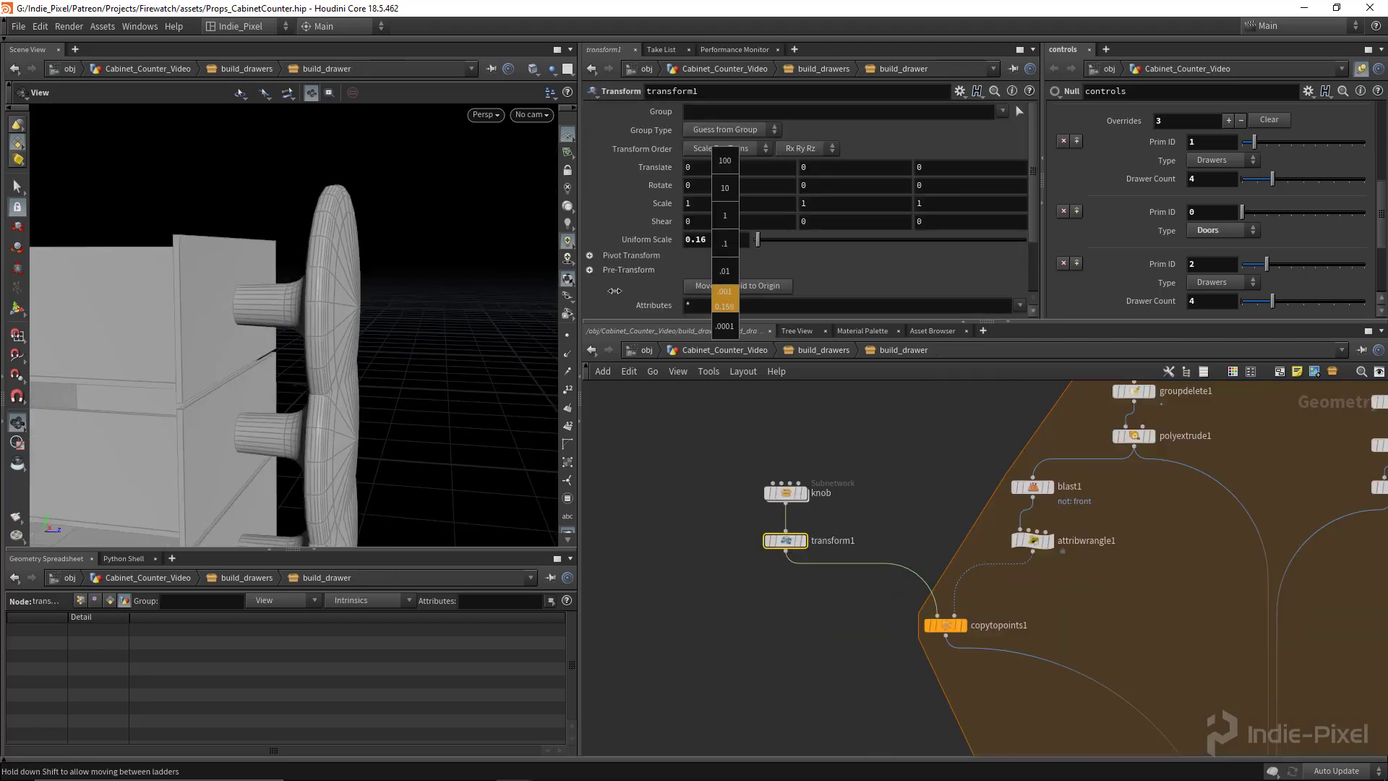
{"action": "middle_click_drag", "start_coordinate": [614, 290], "coordinate": [517, 290]}
- Set transform1's Translate Z to -0.002 to seat the knobs into the drawer fronts
{"action": "left_click_drag", "start_coordinate": [270, 334], "coordinate": [235, 338]}
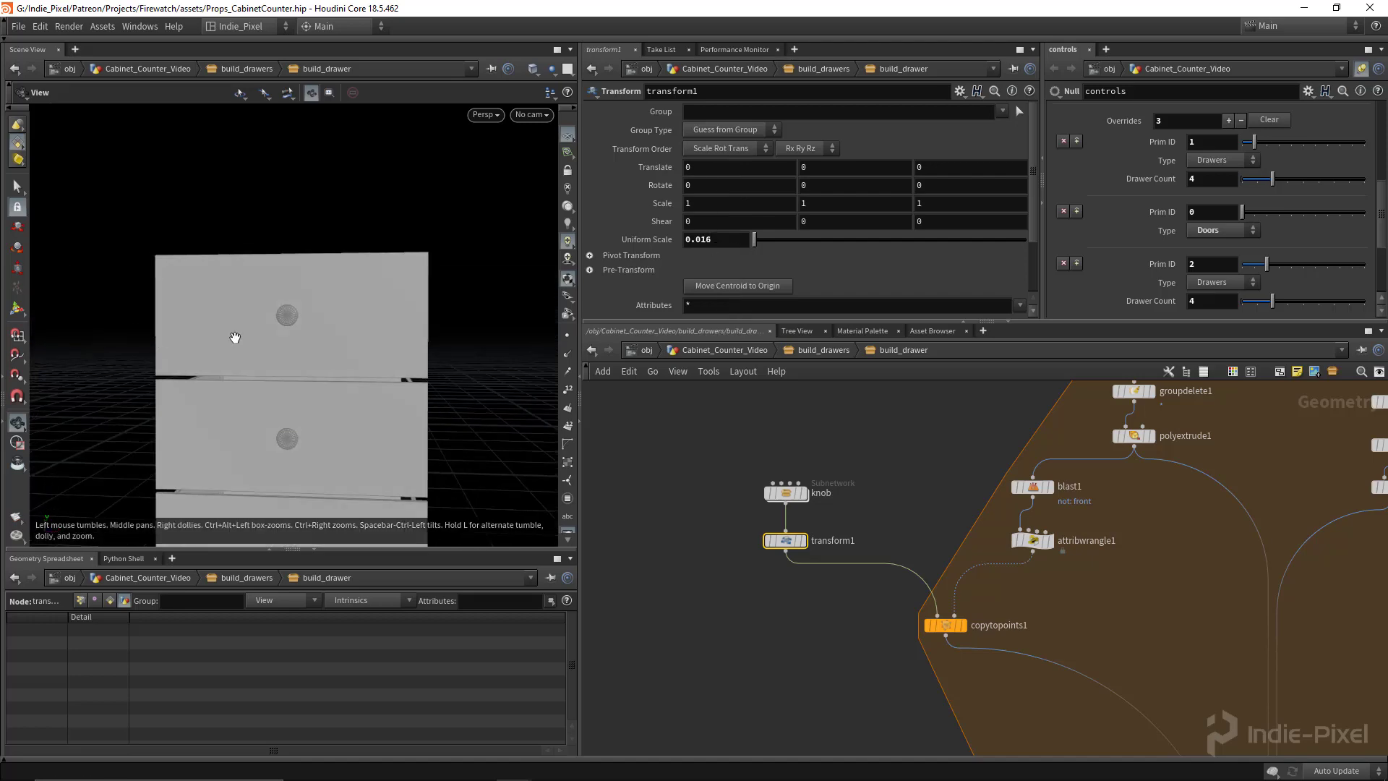
{"action": "right_click_drag", "start_coordinate": [235, 337], "coordinate": [202, 335]}
{"action": "left_click_drag", "start_coordinate": [202, 334], "coordinate": [372, 316]}
{"action": "scroll", "coordinate": [804, 571], "scroll_direction": "up", "scroll_amount": 1}
{"action": "right_click_drag", "start_coordinate": [197, 338], "coordinate": [418, 334]}
{"action": "left_click_drag", "start_coordinate": [418, 335], "coordinate": [511, 301]}
{"action": "middle_click_drag", "start_coordinate": [951, 167], "coordinate": [923, 222]}
{"action": "right_click_drag", "start_coordinate": [303, 209], "coordinate": [267, 227]}
{"action": "left_click_drag", "start_coordinate": [266, 226], "coordinate": [316, 226]}
{"action": "right_click_drag", "start_coordinate": [316, 226], "coordinate": [325, 297]}
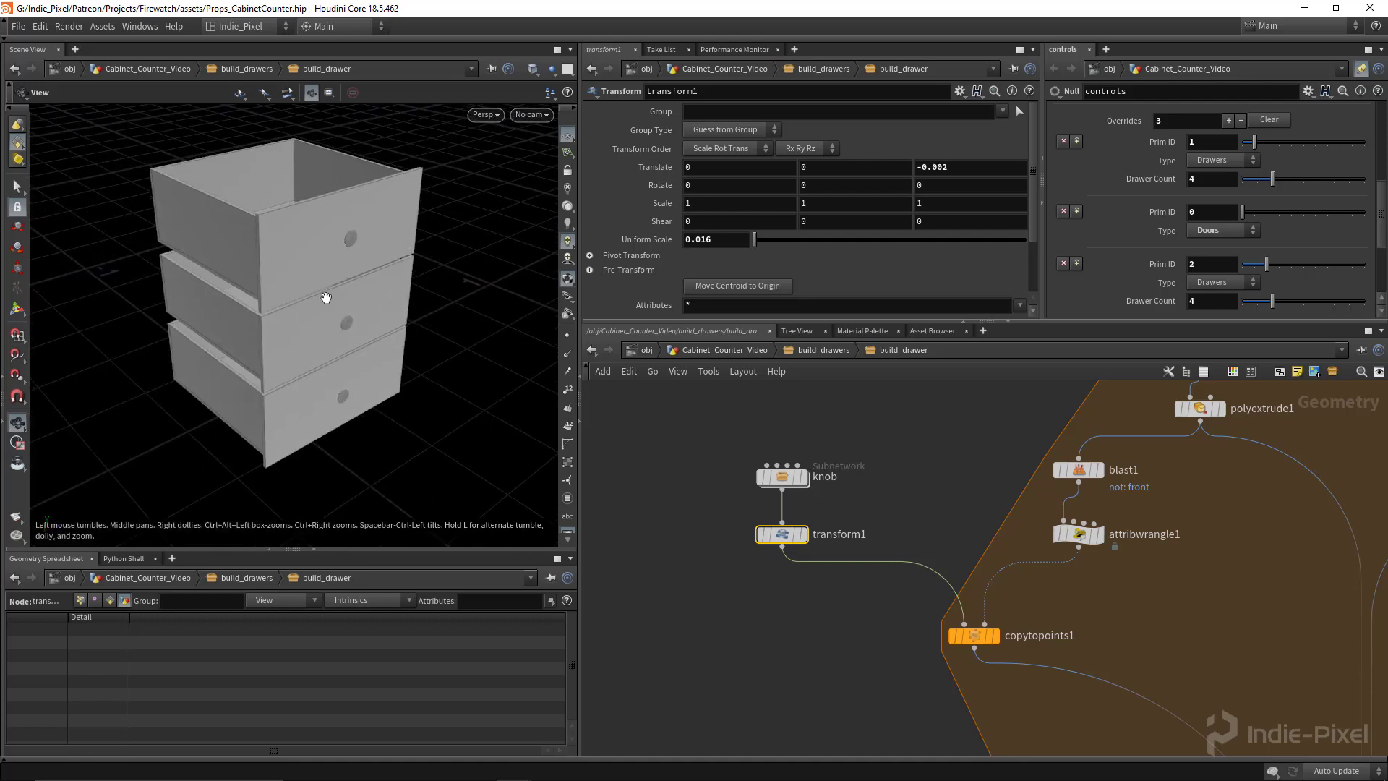
- Display output0 as the result of the build_drawer subnetwork
{"action": "left_click_drag", "start_coordinate": [325, 297], "coordinate": [461, 288]}
{"action": "middle_click_drag", "start_coordinate": [461, 289], "coordinate": [411, 289]}
{"action": "scroll", "coordinate": [895, 532], "scroll_direction": "down", "scroll_amount": 4}
{"action": "scroll", "coordinate": [944, 659], "scroll_direction": "up", "scroll_amount": 5}
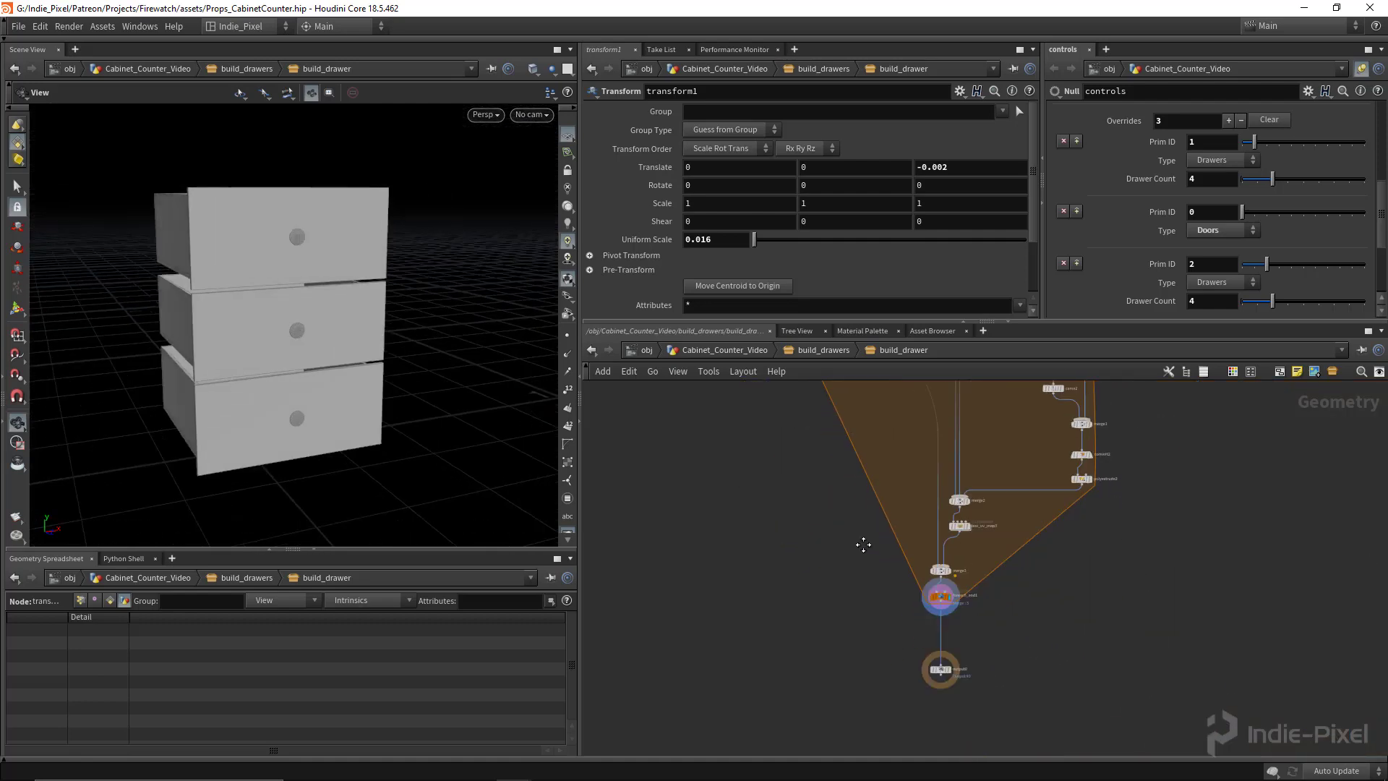
{"action": "left_click", "coordinate": [900, 647]}
{"action": "left_click", "coordinate": [1035, 574]}
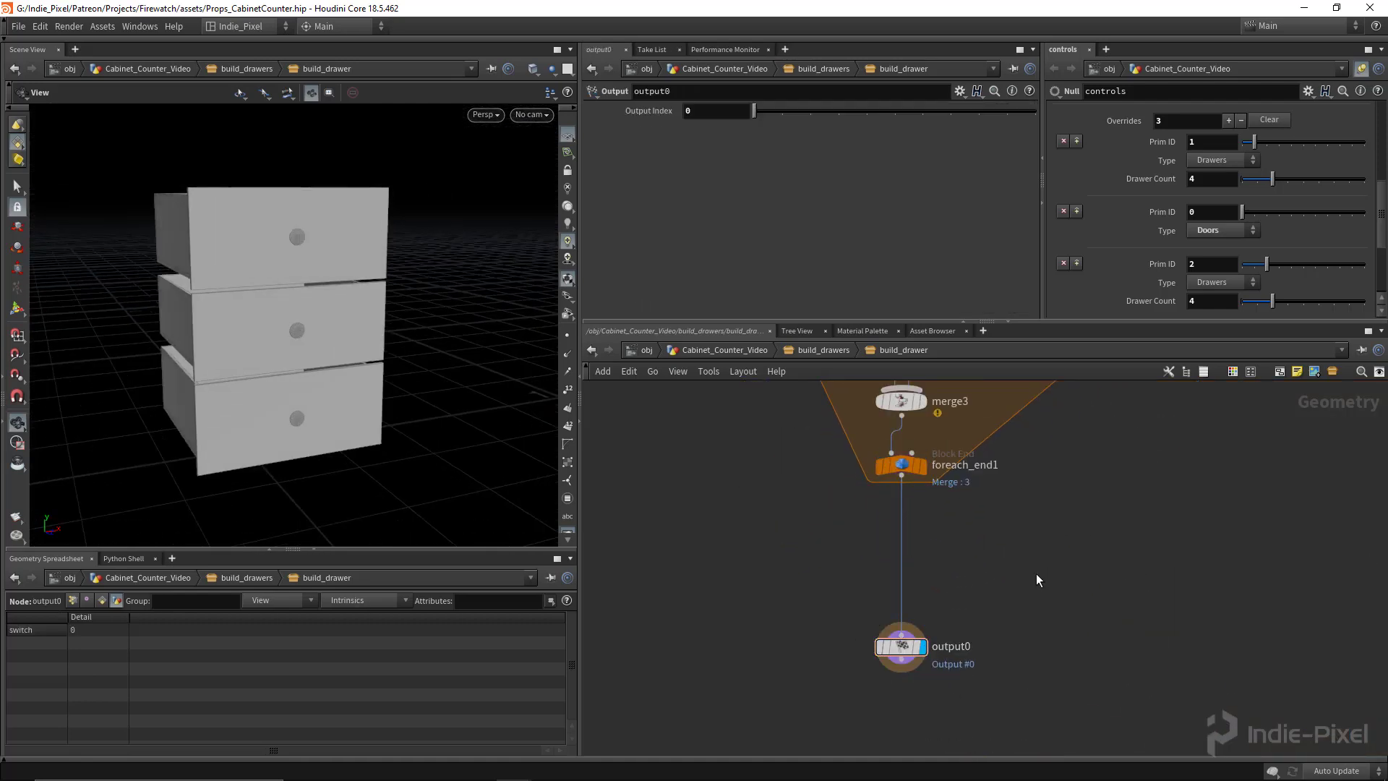
- Go up to the build_drawers network and move box_uv_map3 down level with build_drawer
{"action": "key", "text": "u"}
{"action": "left_click_drag", "start_coordinate": [400, 291], "coordinate": [326, 289]}
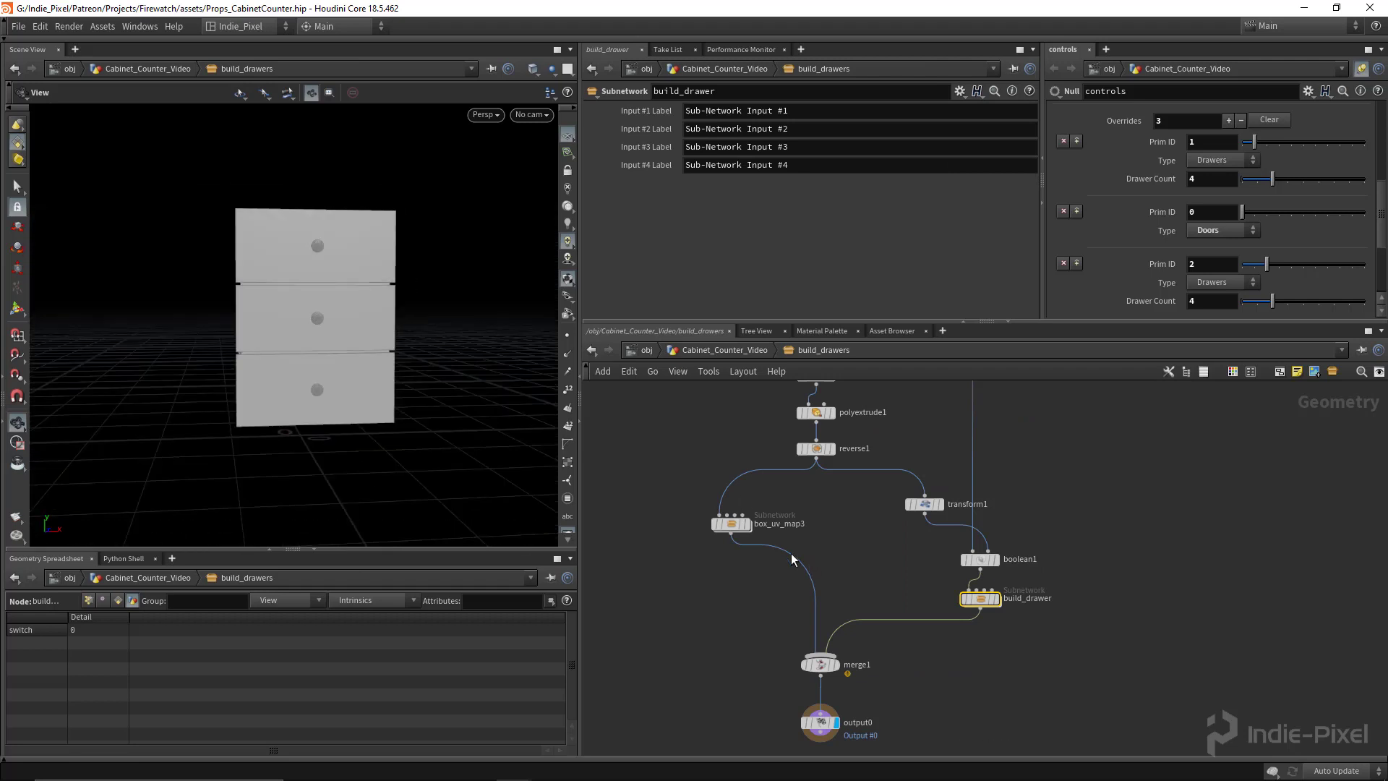
{"action": "left_click_drag", "start_coordinate": [732, 524], "coordinate": [714, 599]}
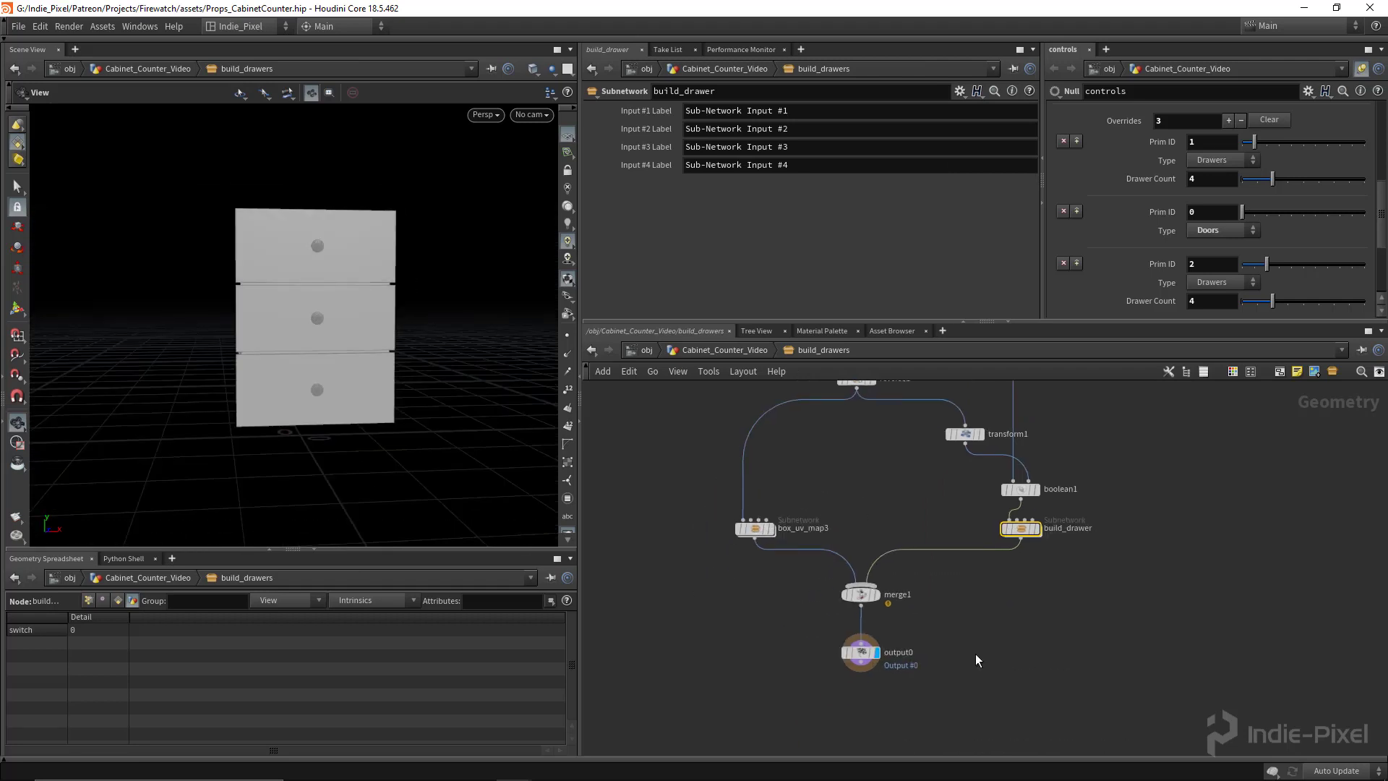
- Go up to the Cabinet_Counter_Video network and frame all its nodes, showing the whole cabinet in the viewport
{"action": "scroll", "coordinate": [978, 649], "scroll_direction": "down", "scroll_amount": 3}
{"action": "key", "text": "u"}
{"action": "scroll", "coordinate": [275, 335], "scroll_direction": "down", "scroll_amount": 3}
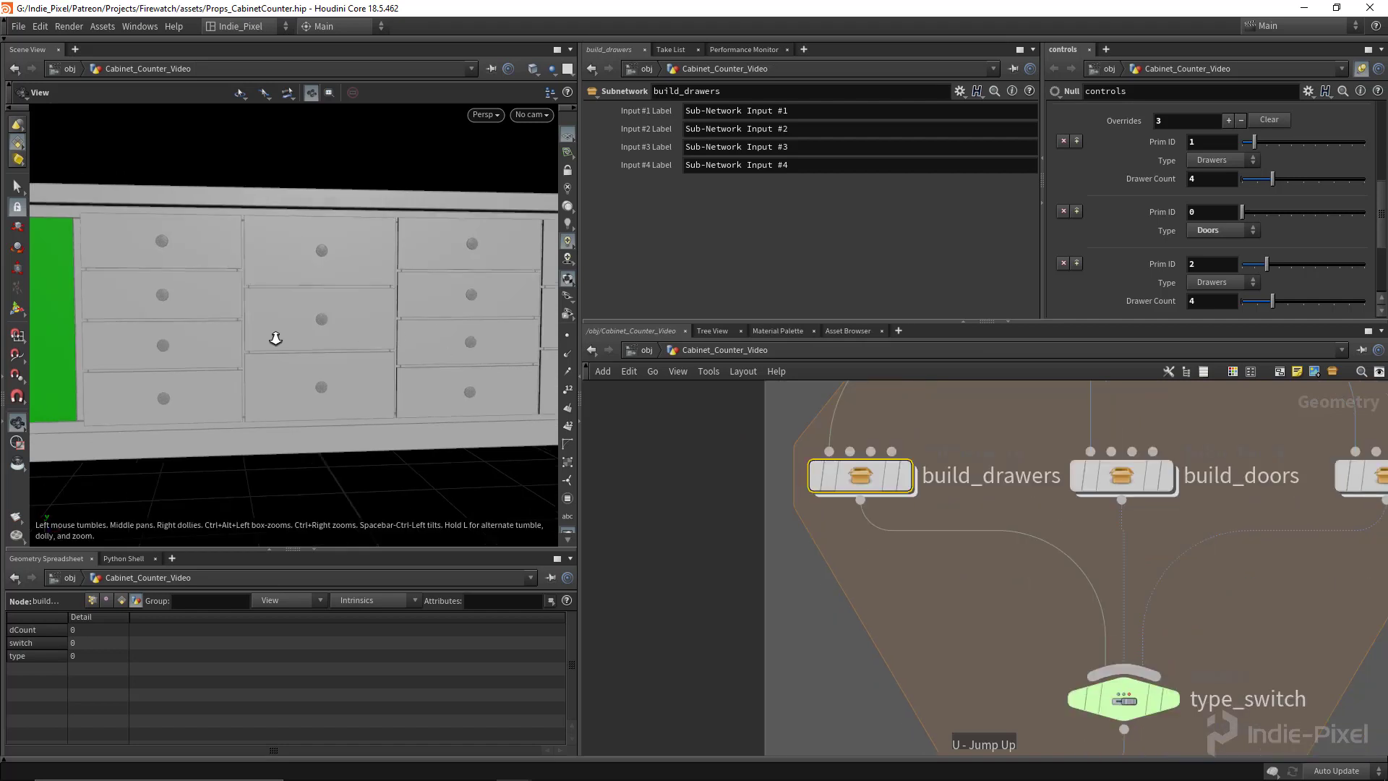
{"action": "left_click_drag", "start_coordinate": [276, 334], "coordinate": [426, 307]}
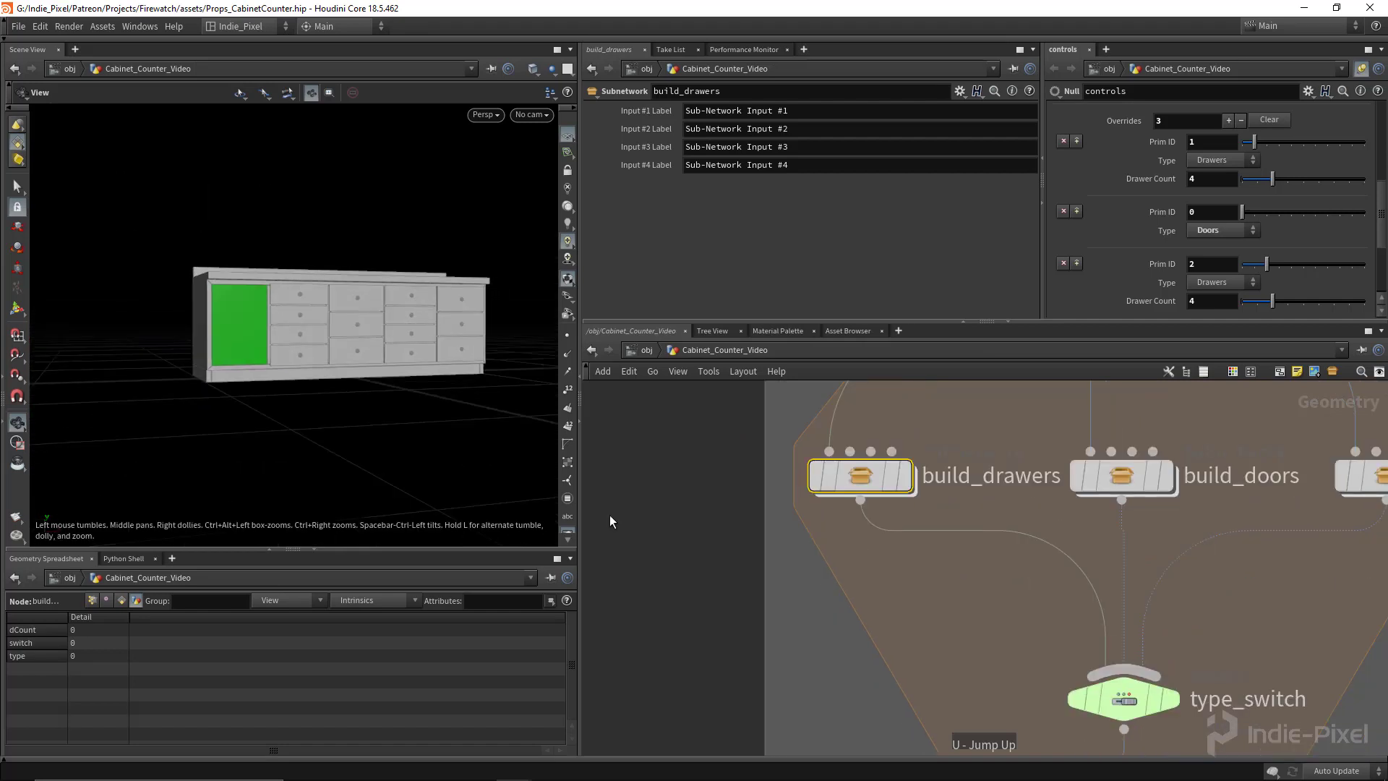
{"action": "key", "text": "h"}
{"action": "scroll", "coordinate": [337, 289], "scroll_direction": "up", "scroll_amount": 5}
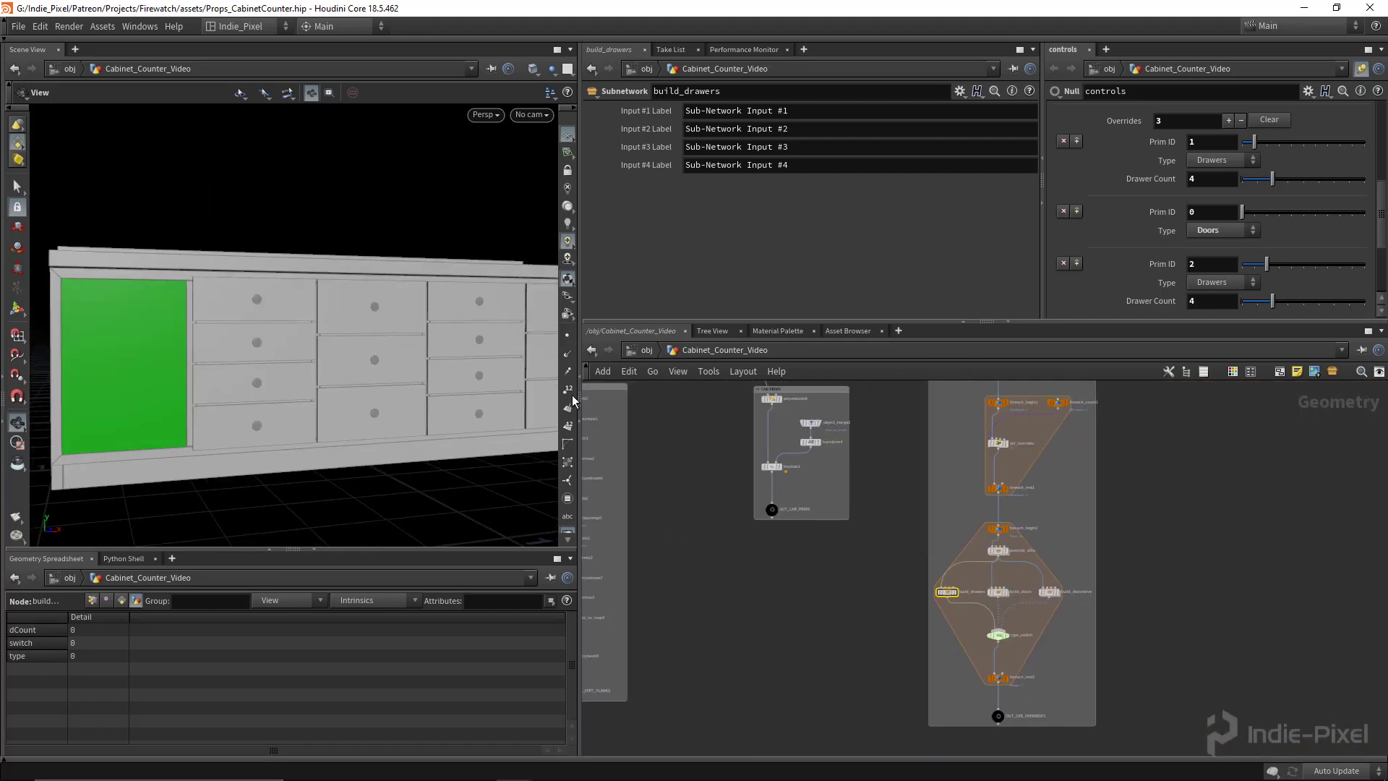
- Widen the 3D viewport and enlarge the controls parameter pane to show the drawer fronts and override settings together
{"action": "left_click_drag", "start_coordinate": [577, 515], "coordinate": [703, 515]}
{"action": "left_click_drag", "start_coordinate": [465, 363], "coordinate": [480, 282]}
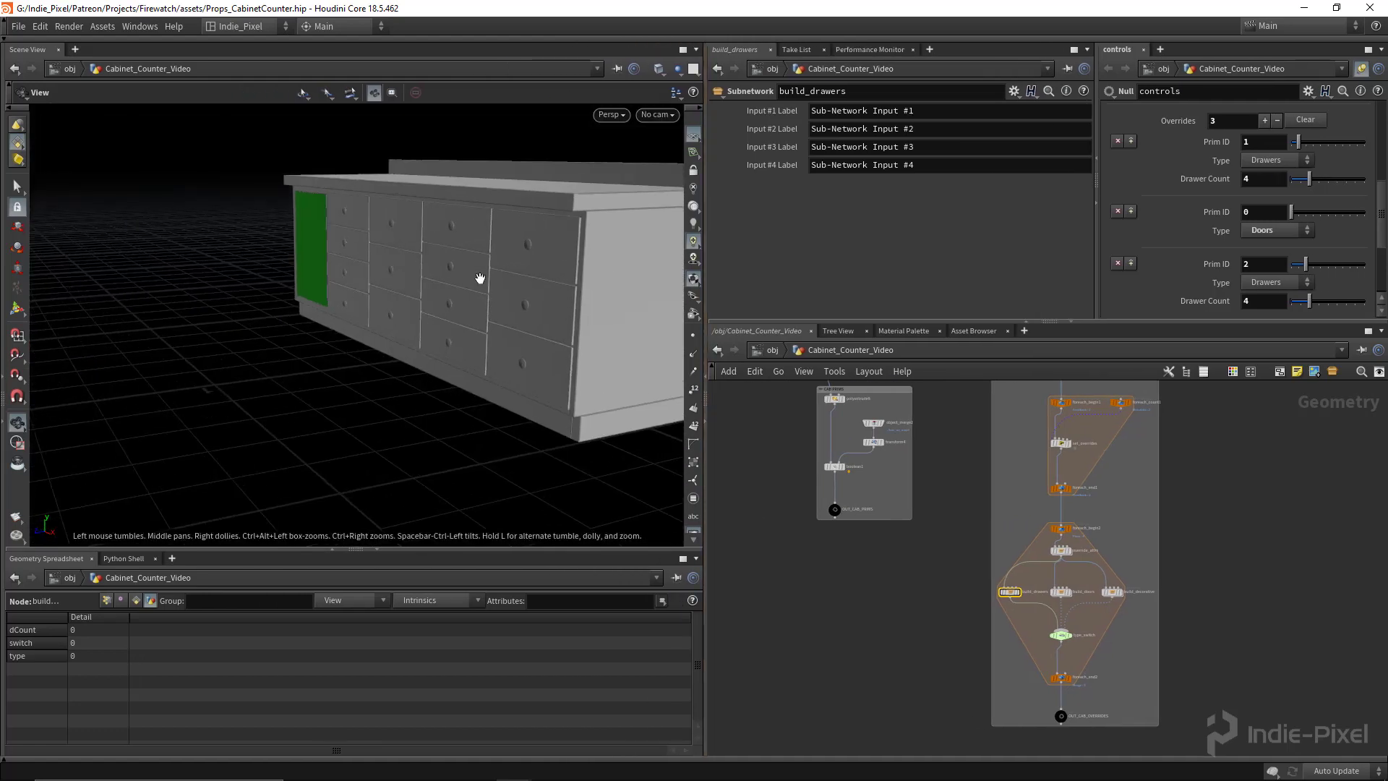
{"action": "scroll", "coordinate": [480, 282], "scroll_direction": "up", "scroll_amount": 3}
{"action": "left_click_drag", "start_coordinate": [694, 282], "coordinate": [530, 289]}
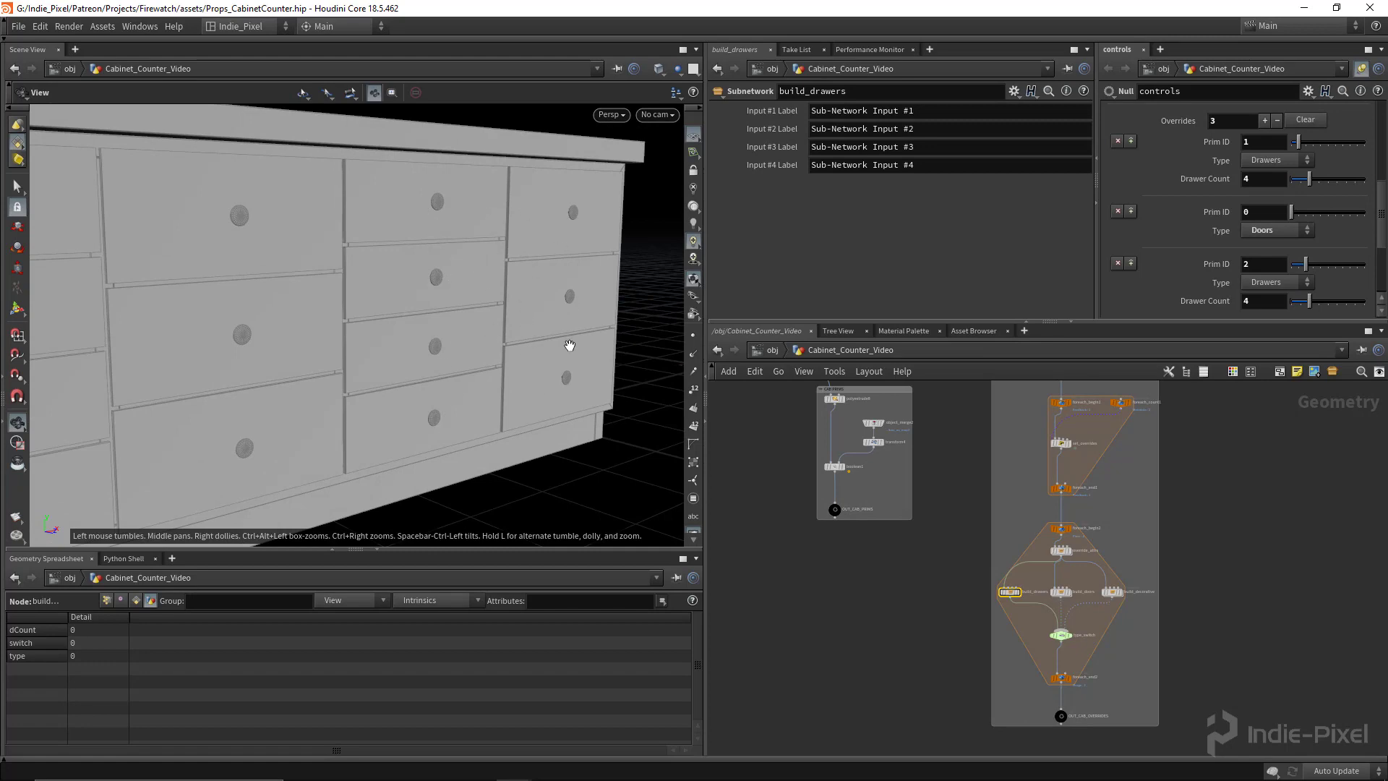
{"action": "left_click_drag", "start_coordinate": [570, 346], "coordinate": [391, 311]}
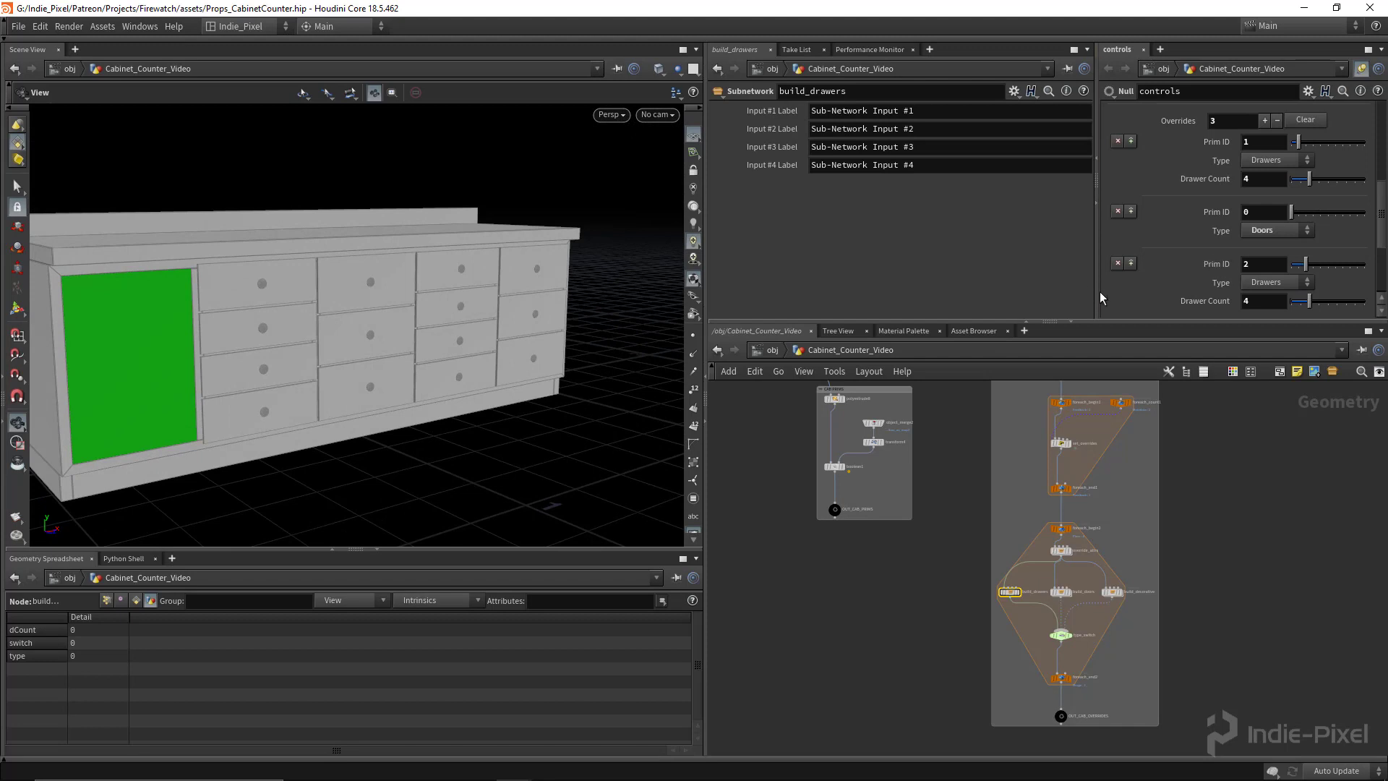
{"action": "left_click_drag", "start_coordinate": [1095, 291], "coordinate": [996, 293]}
{"action": "left_click_drag", "start_coordinate": [1102, 324], "coordinate": [1106, 465]}
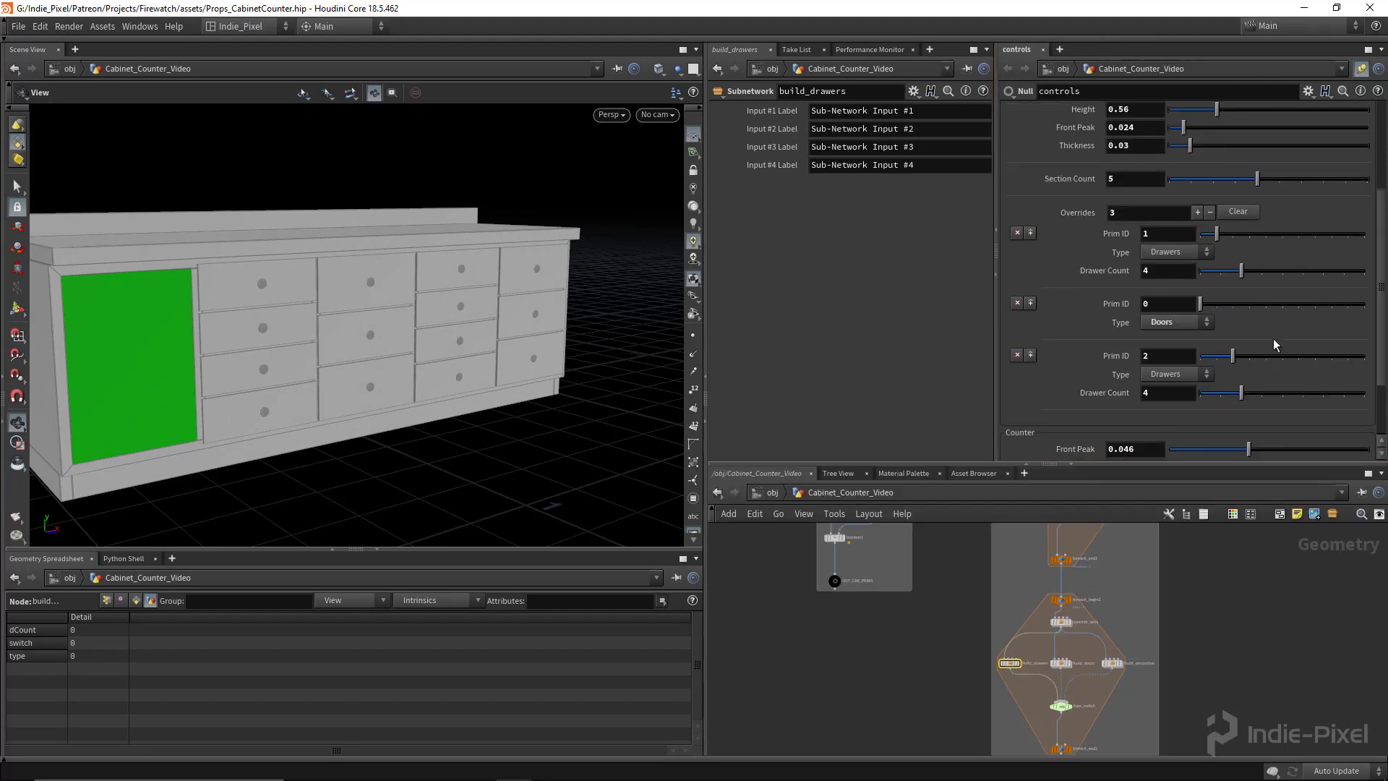
- Try a Drawer Count of 5 on the override for Prim ID 2
{"action": "left_click_drag", "start_coordinate": [471, 292], "coordinate": [430, 288]}
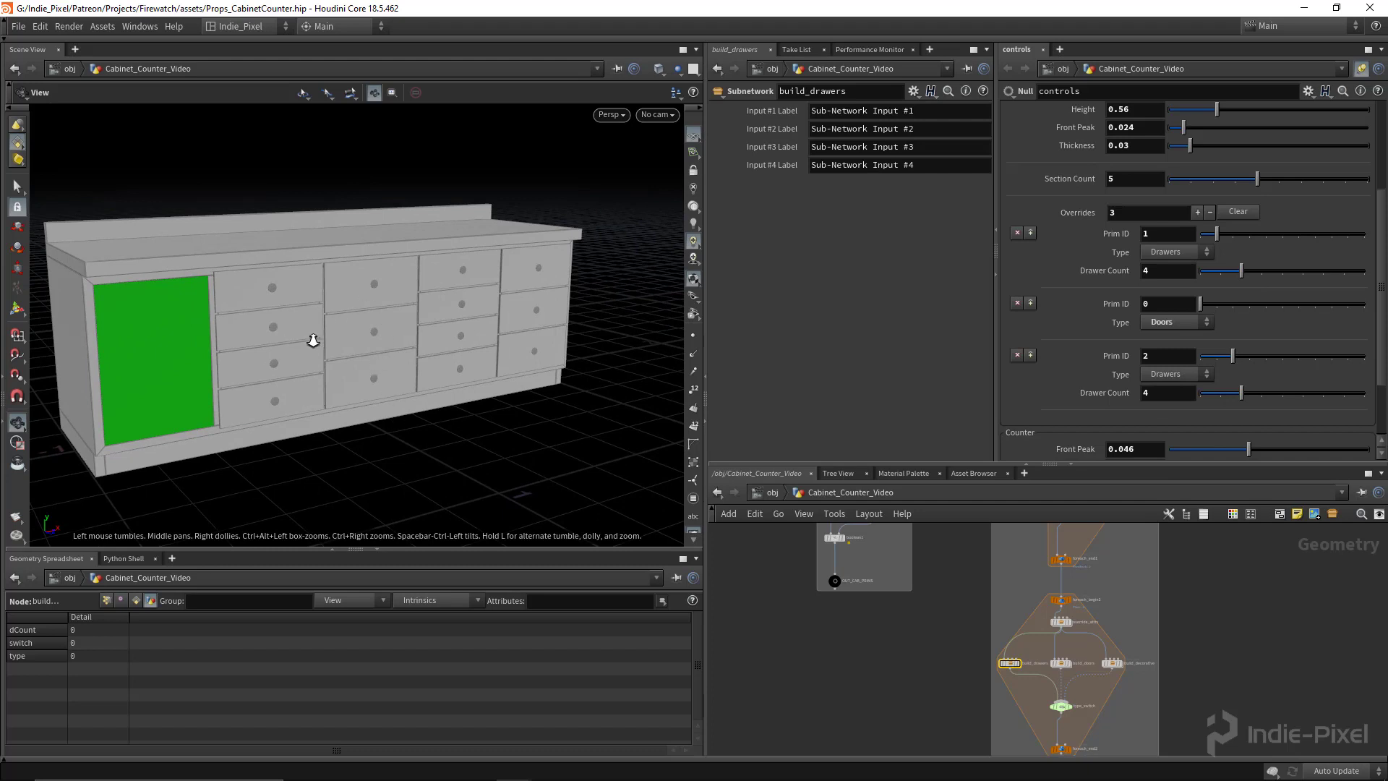
{"action": "left_click_drag", "start_coordinate": [313, 340], "coordinate": [224, 254]}
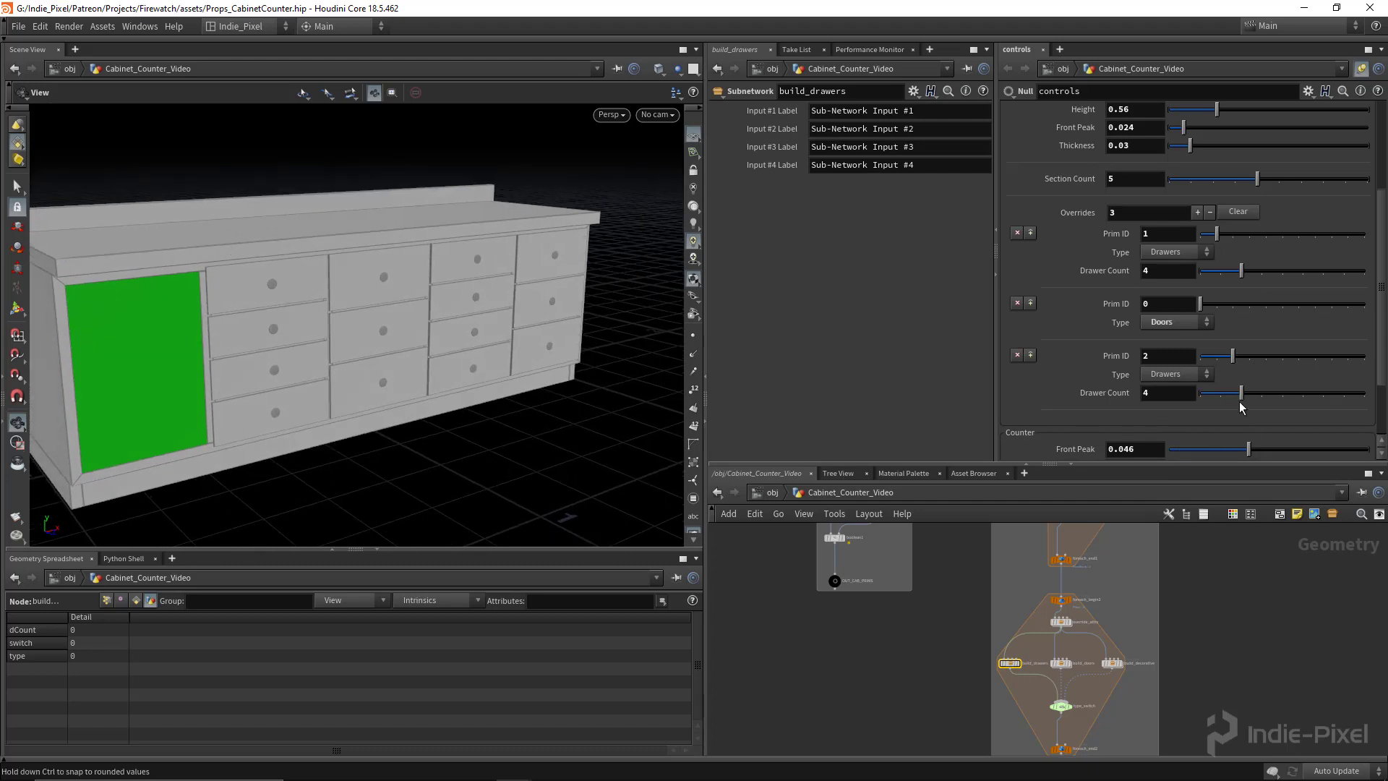
{"action": "left_click_drag", "start_coordinate": [441, 338], "coordinate": [369, 315]}
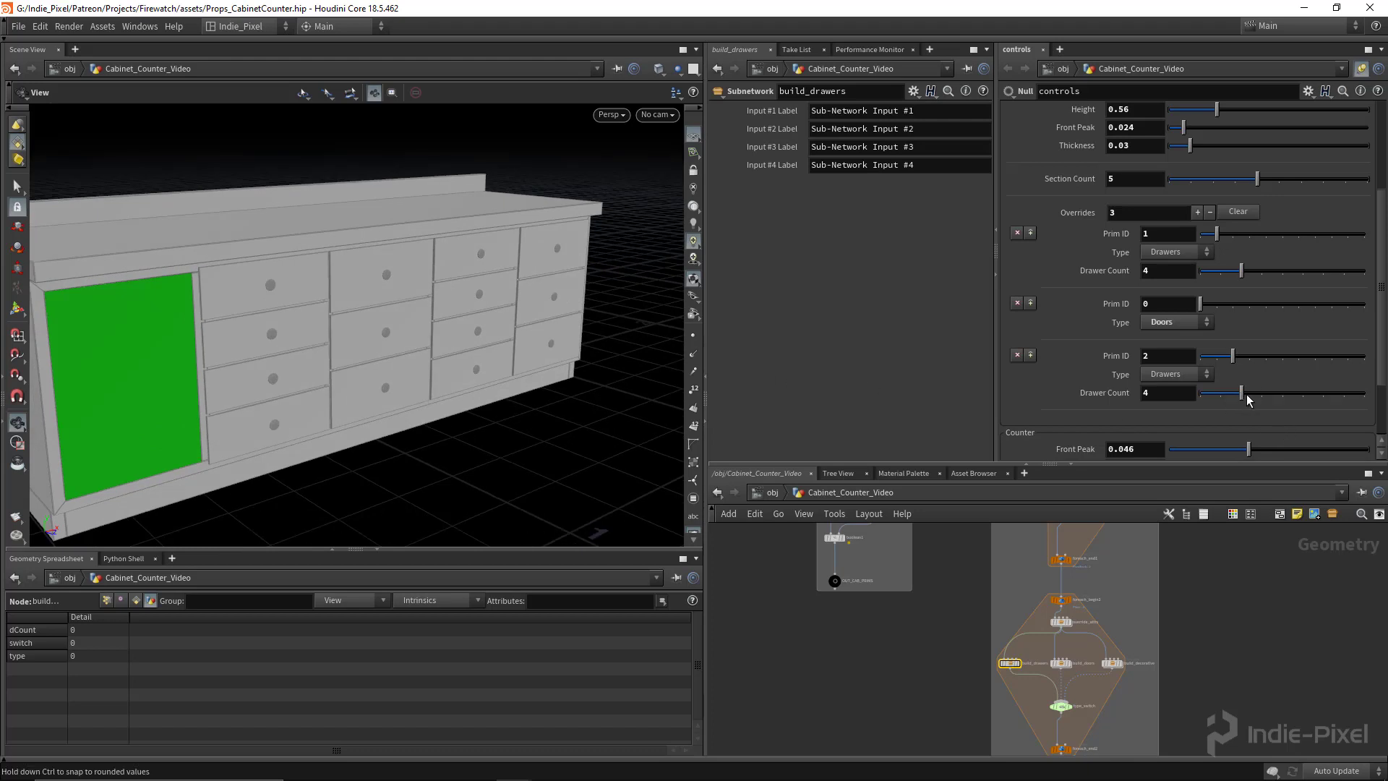
{"action": "mouse_move", "coordinate": [1242, 394]}
{"action": "left_mouse_down"}
{"action": "mouse_move", "coordinate": [1301, 401]}
{"action": "mouse_move", "coordinate": [1233, 401]}
{"action": "mouse_move", "coordinate": [1265, 402]}
{"action": "left_mouse_up"}
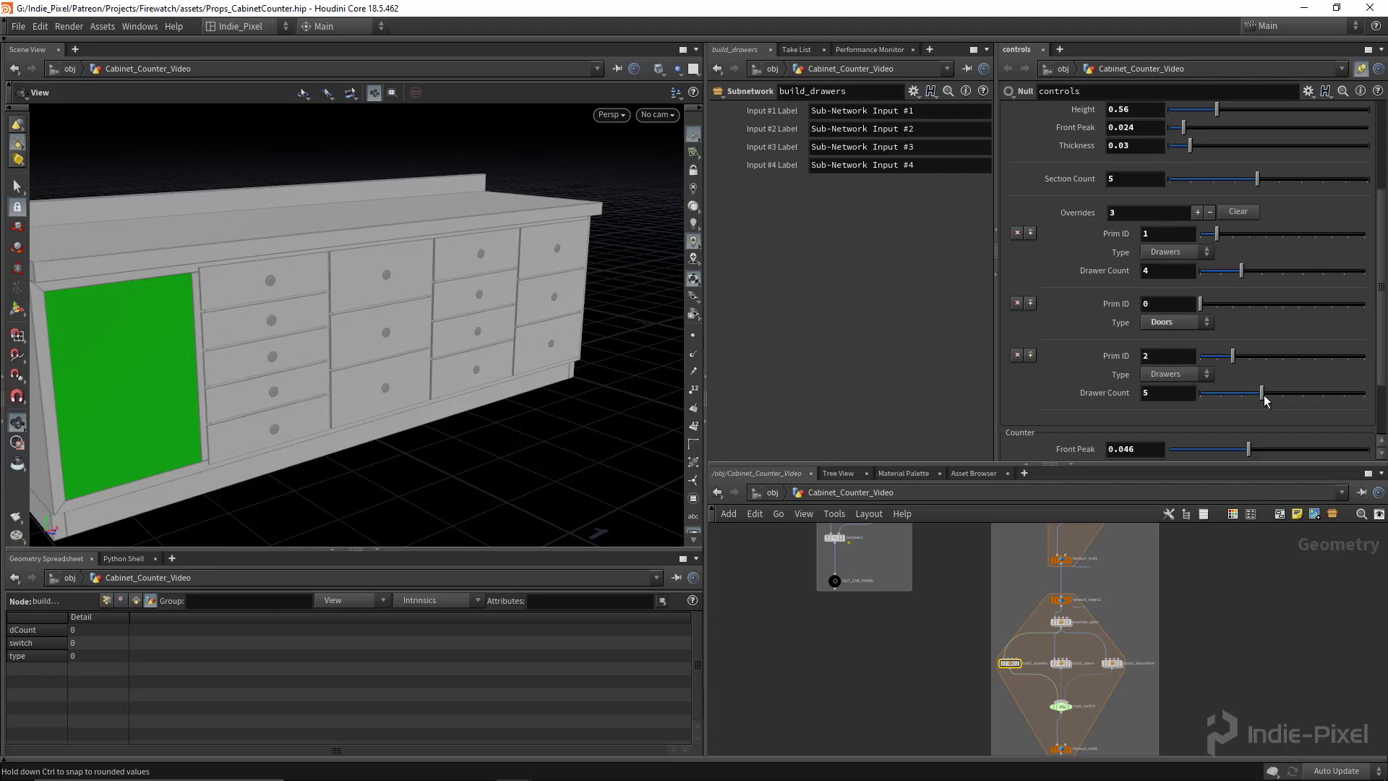
- Set the Base Width to 1.79 and Depth to 0.47 in the controls node
{"action": "scroll", "coordinate": [1288, 306], "scroll_direction": "up", "scroll_amount": 5}
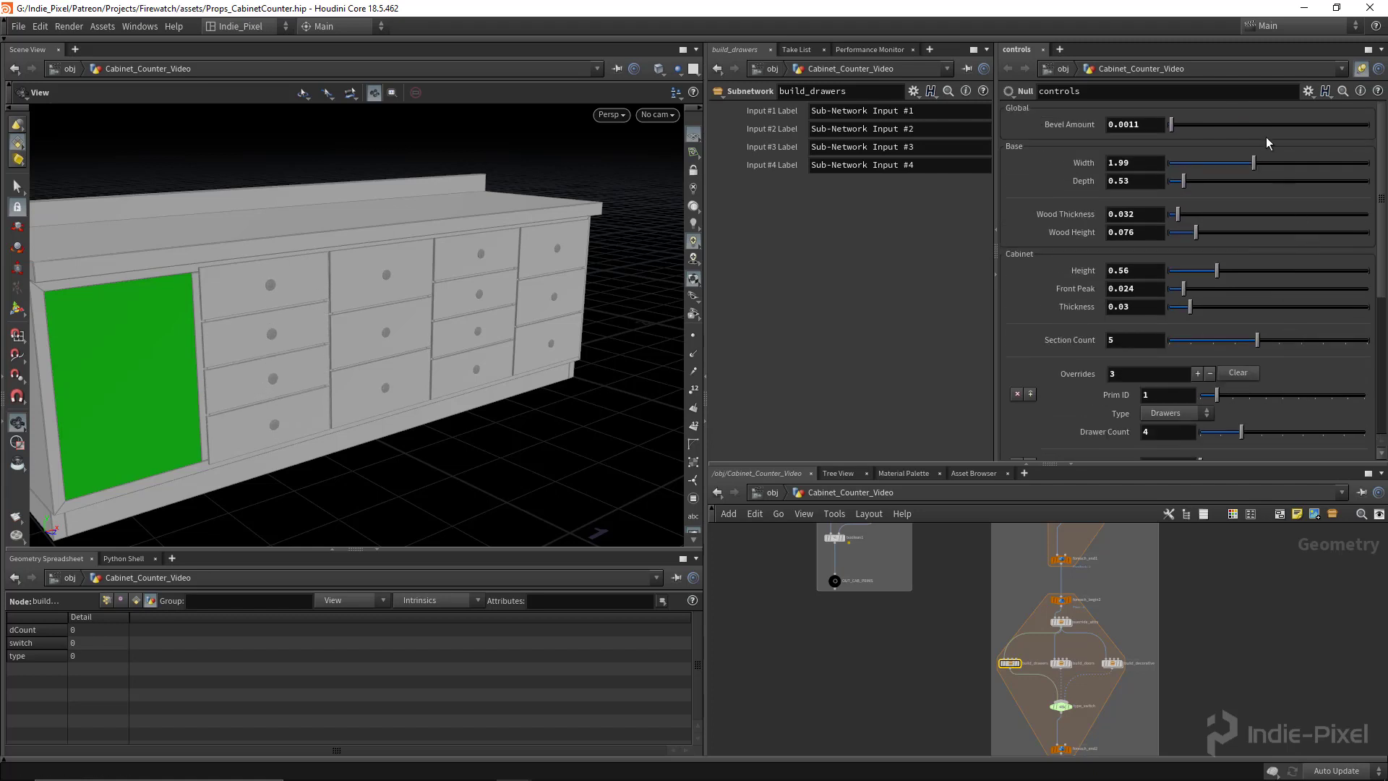
{"action": "left_click_drag", "start_coordinate": [1253, 168], "coordinate": [1181, 184]}
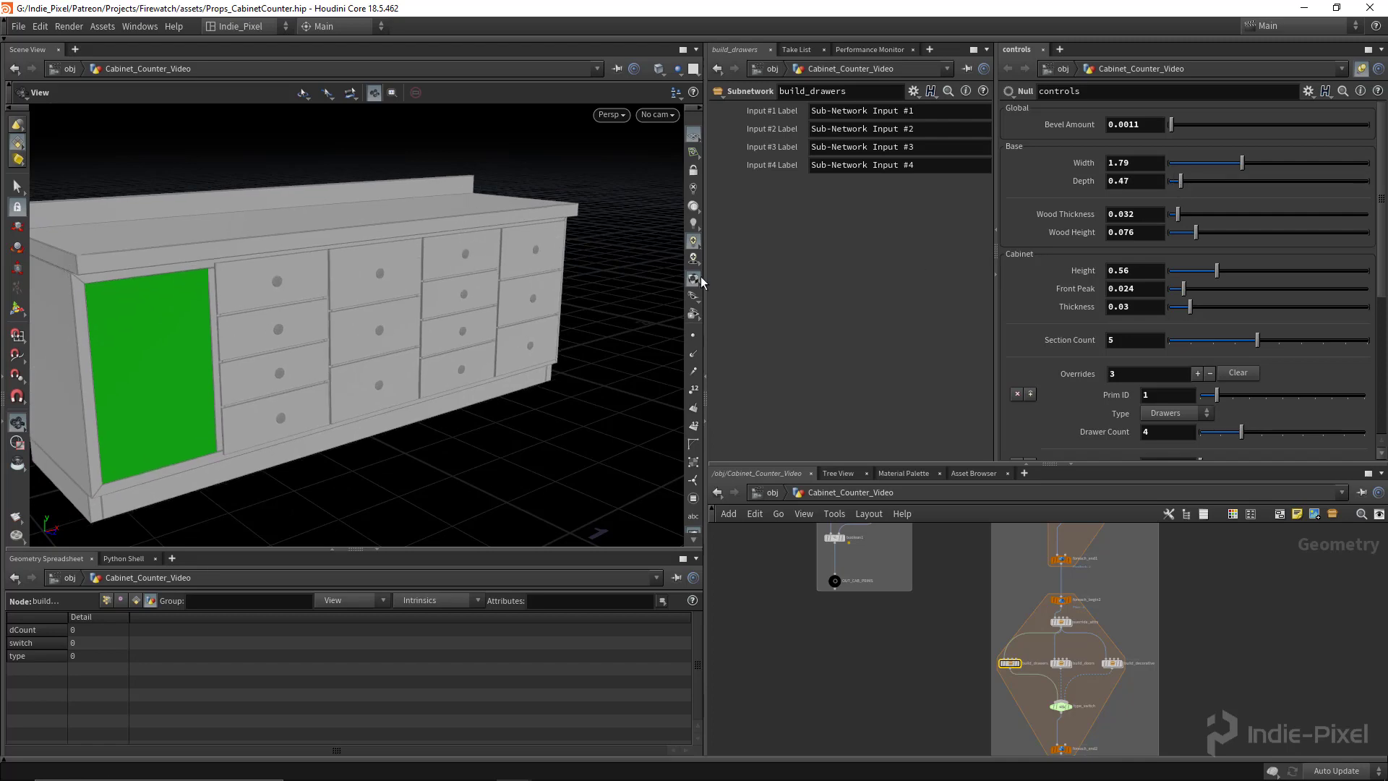
{"action": "left_click_drag", "start_coordinate": [428, 254], "coordinate": [456, 273]}
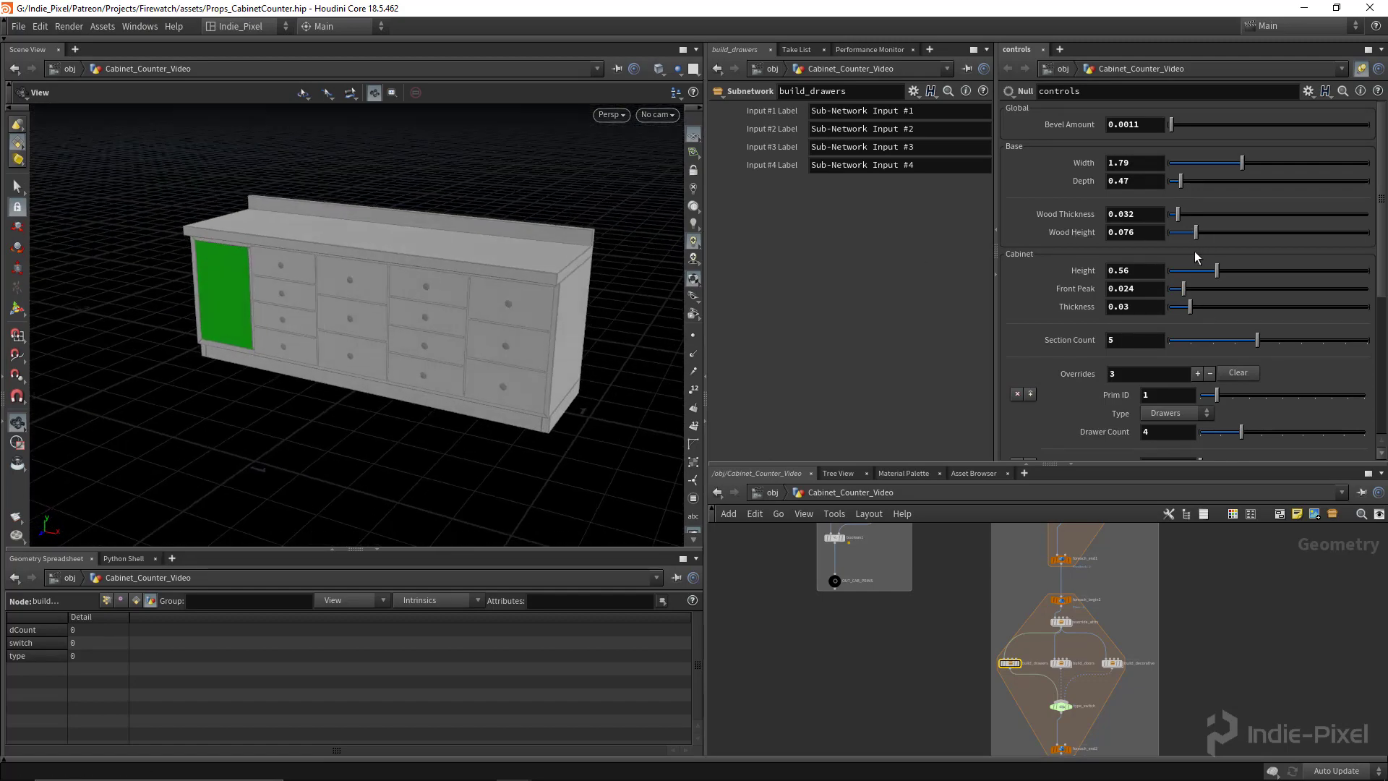
- Set the Cabinet Front Peak to 0.0294 and Thickness to 0.0315, checking the gaps around the drawer fronts
{"action": "scroll", "coordinate": [1125, 318], "scroll_direction": "down", "scroll_amount": 2}
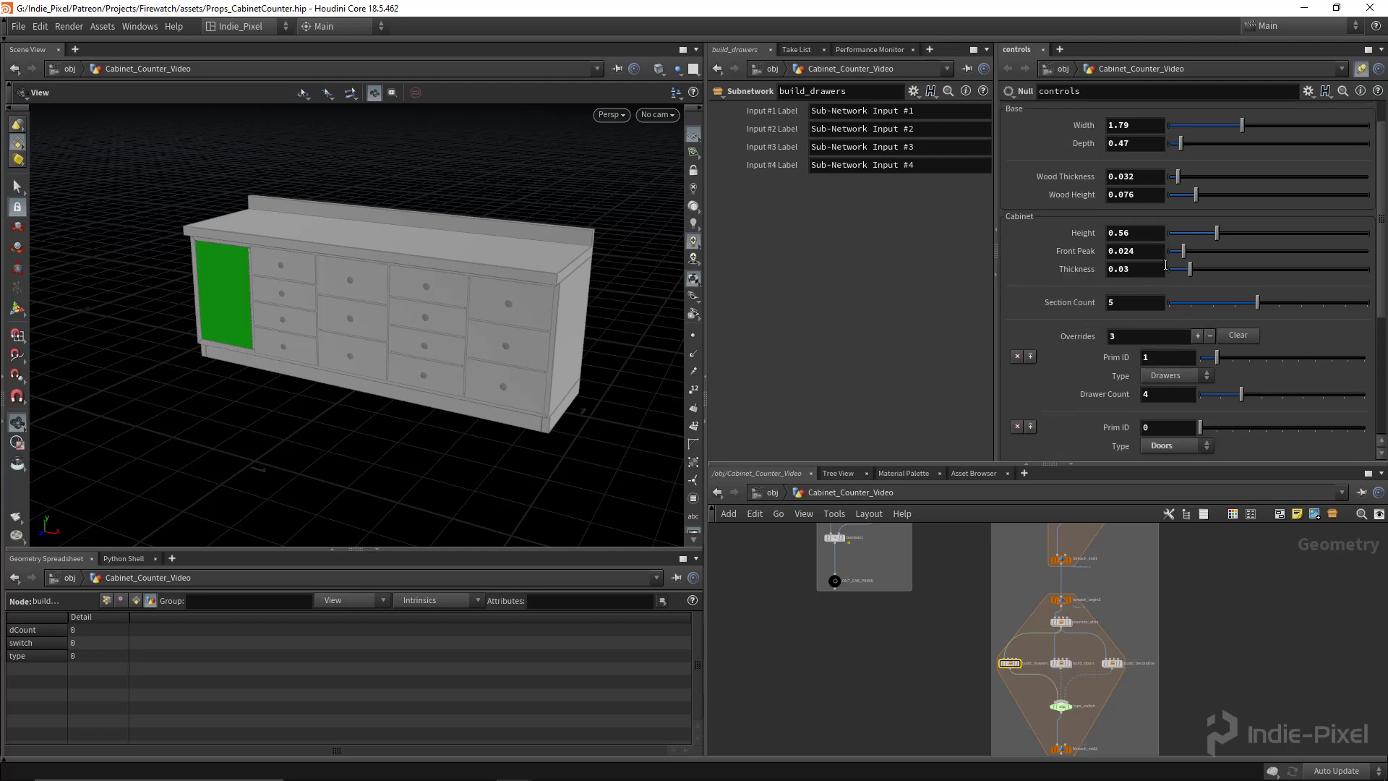
{"action": "mouse_move", "coordinate": [1184, 250]}
{"action": "left_mouse_down"}
{"action": "mouse_move", "coordinate": [1213, 246]}
{"action": "mouse_move", "coordinate": [1189, 252]}
{"action": "mouse_move", "coordinate": [1216, 274]}
{"action": "mouse_move", "coordinate": [1194, 275]}
{"action": "left_mouse_up"}
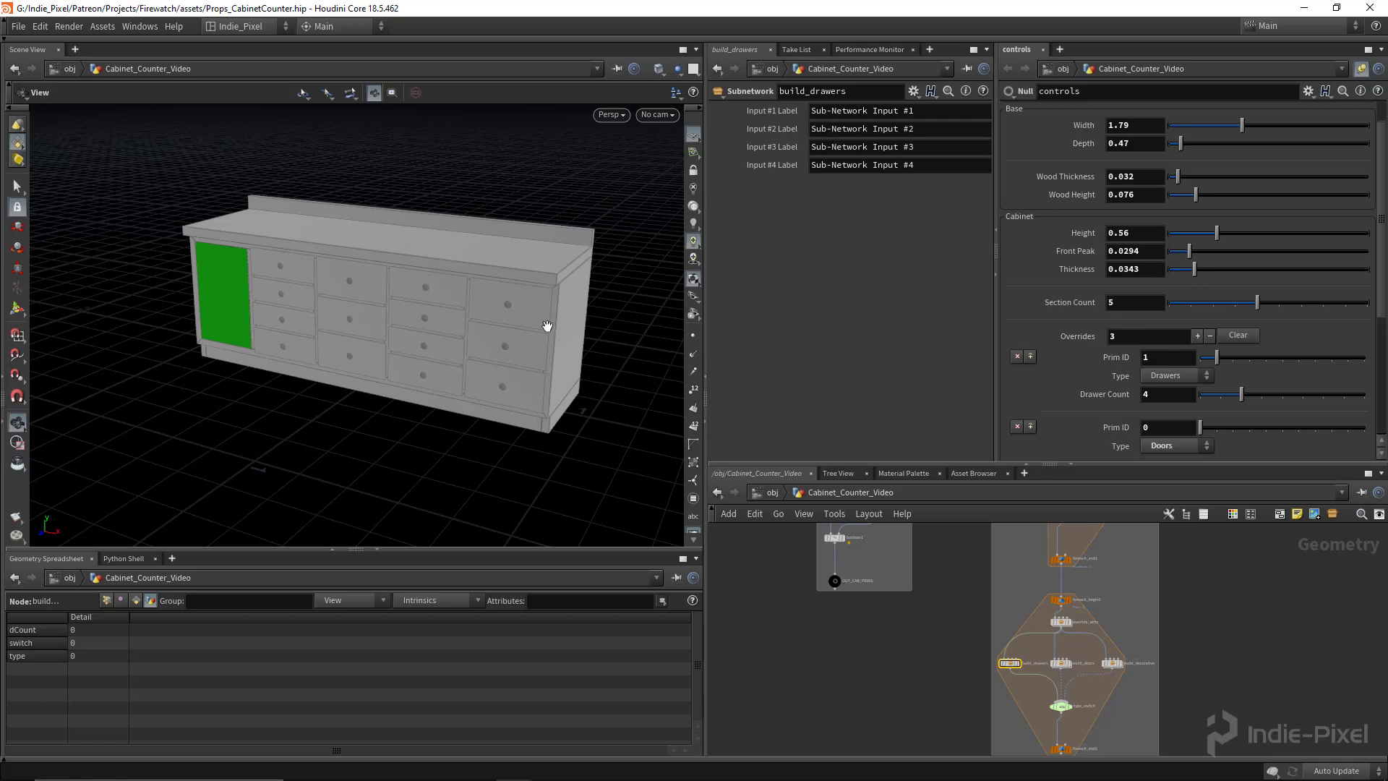
{"action": "left_click_drag", "start_coordinate": [347, 312], "coordinate": [409, 319]}
{"action": "right_click_drag", "start_coordinate": [409, 319], "coordinate": [610, 312]}
{"action": "left_click_drag", "start_coordinate": [477, 286], "coordinate": [520, 279]}
{"action": "right_click_drag", "start_coordinate": [521, 279], "coordinate": [571, 277]}
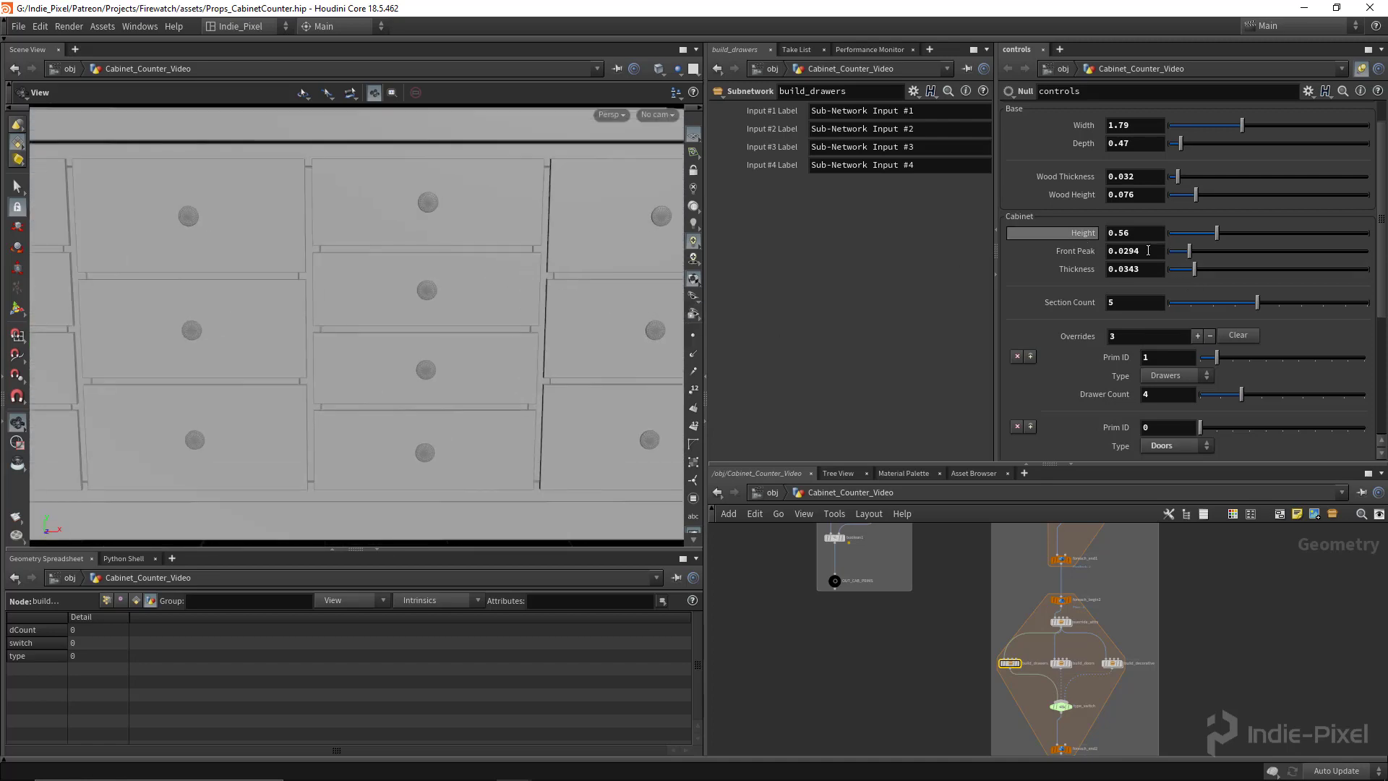
{"action": "left_click_drag", "start_coordinate": [1196, 270], "coordinate": [1192, 271]}
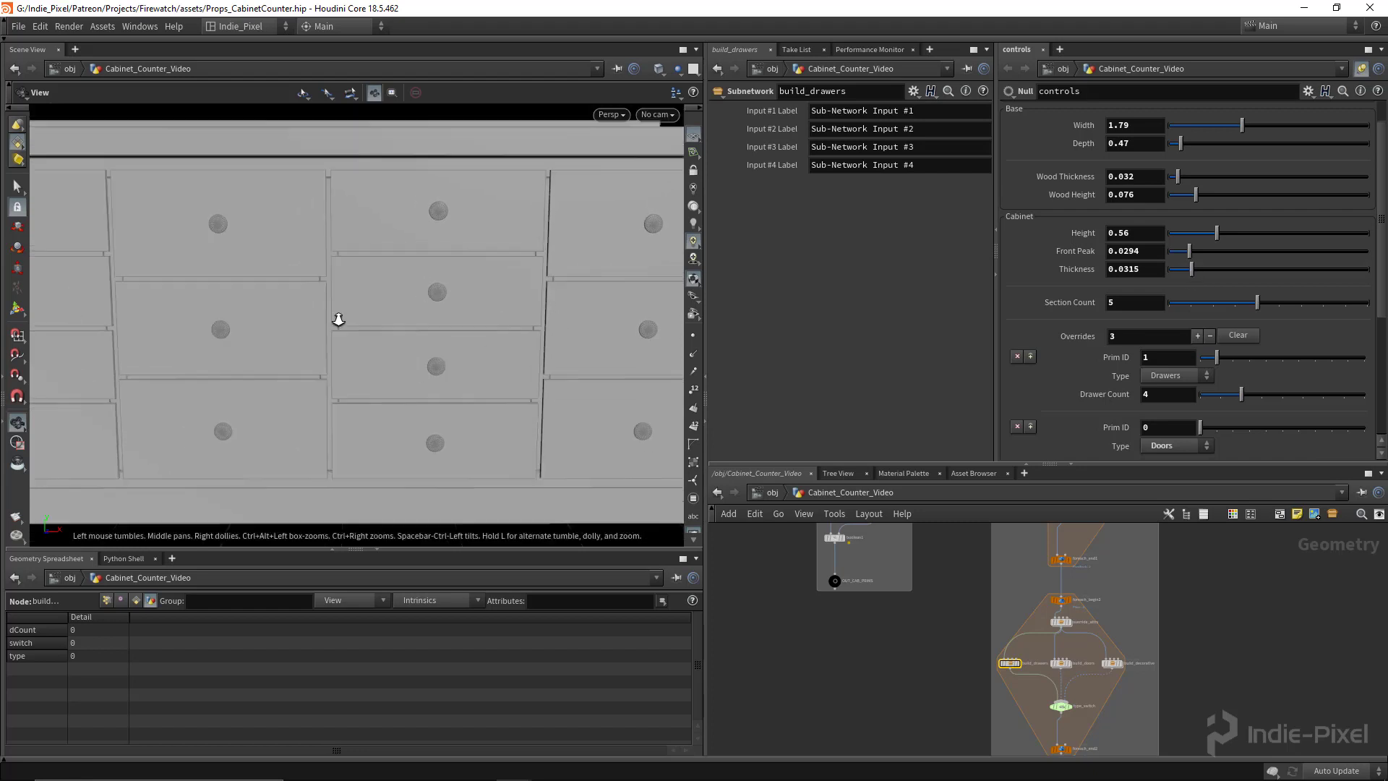
- Examine the cabinet with its drawers and knobs from several angles and review the override and counter settings
{"action": "right_click_drag", "start_coordinate": [338, 319], "coordinate": [388, 335]}
{"action": "left_click_drag", "start_coordinate": [387, 335], "coordinate": [563, 361]}
{"action": "scroll", "coordinate": [1110, 330], "scroll_direction": "down", "scroll_amount": 2}
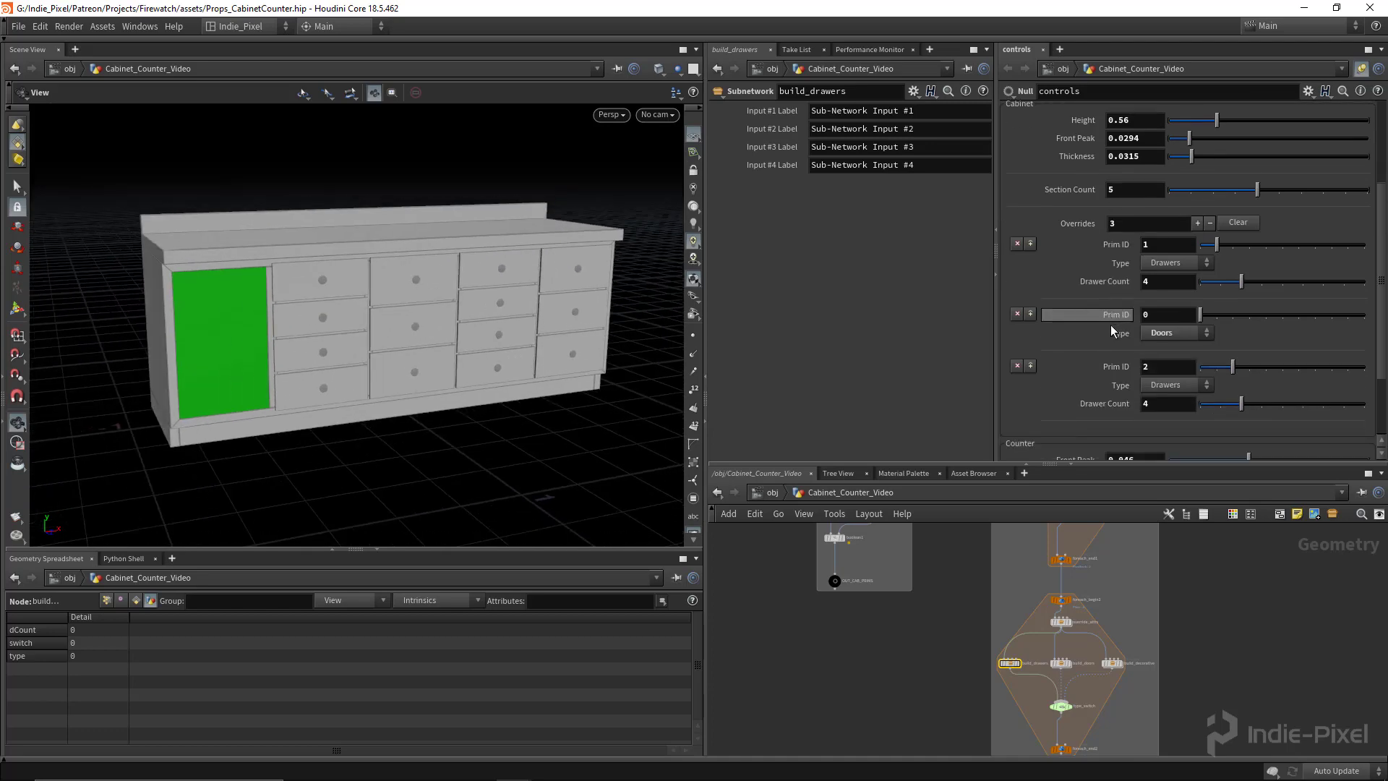
{"action": "scroll", "coordinate": [1111, 333], "scroll_direction": "down", "scroll_amount": 2}
{"action": "right_click_drag", "start_coordinate": [425, 326], "coordinate": [391, 303]}
{"action": "left_click_drag", "start_coordinate": [390, 303], "coordinate": [250, 311]}
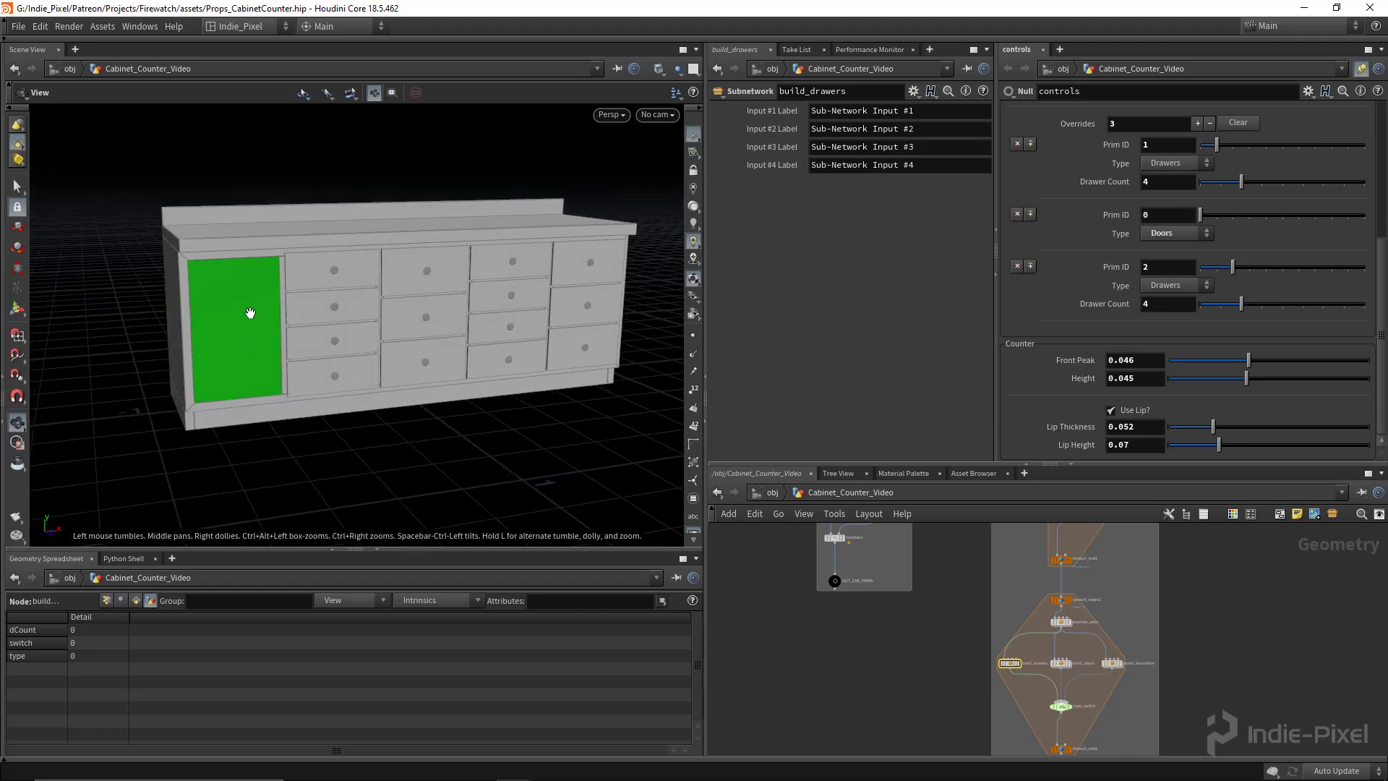
{"action": "left_click_drag", "start_coordinate": [321, 309], "coordinate": [420, 323]}
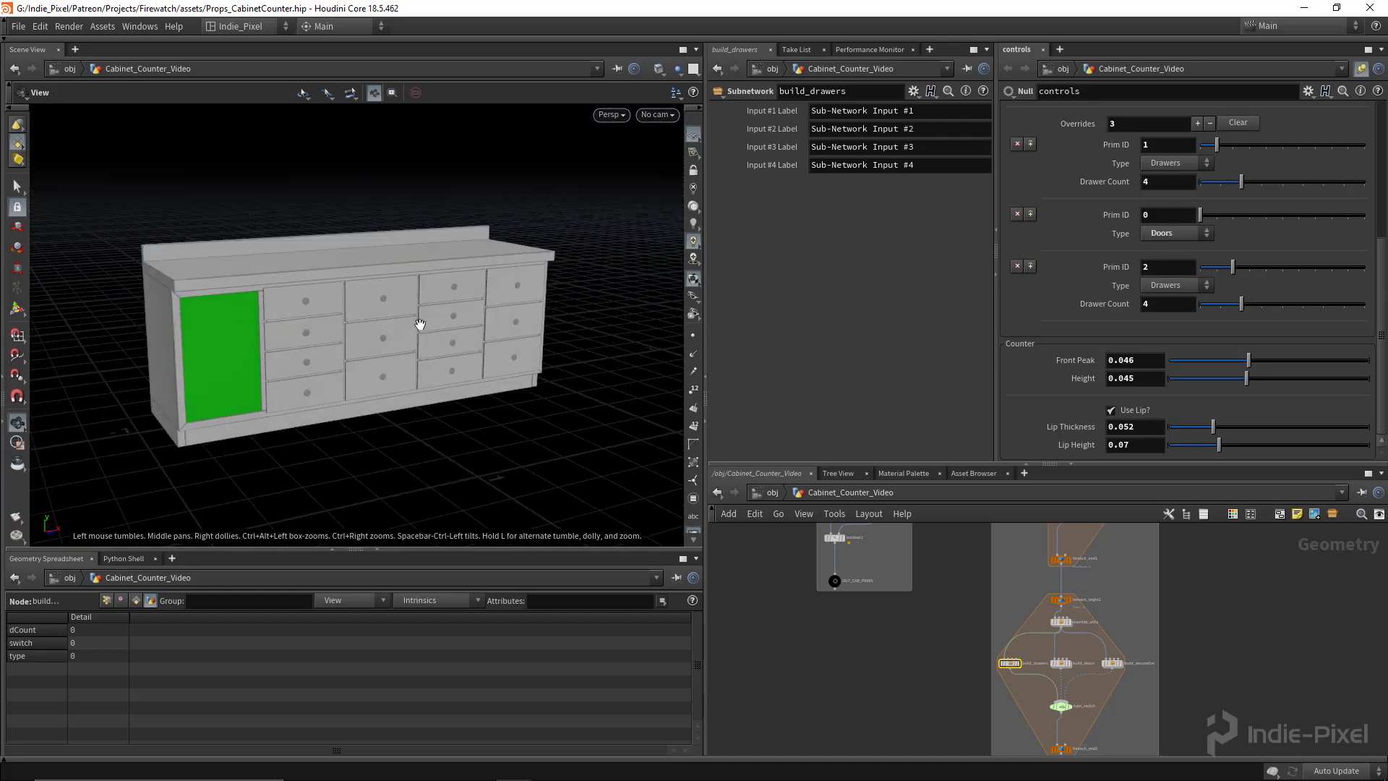
{"action": "left_click_drag", "start_coordinate": [490, 323], "coordinate": [423, 327]}
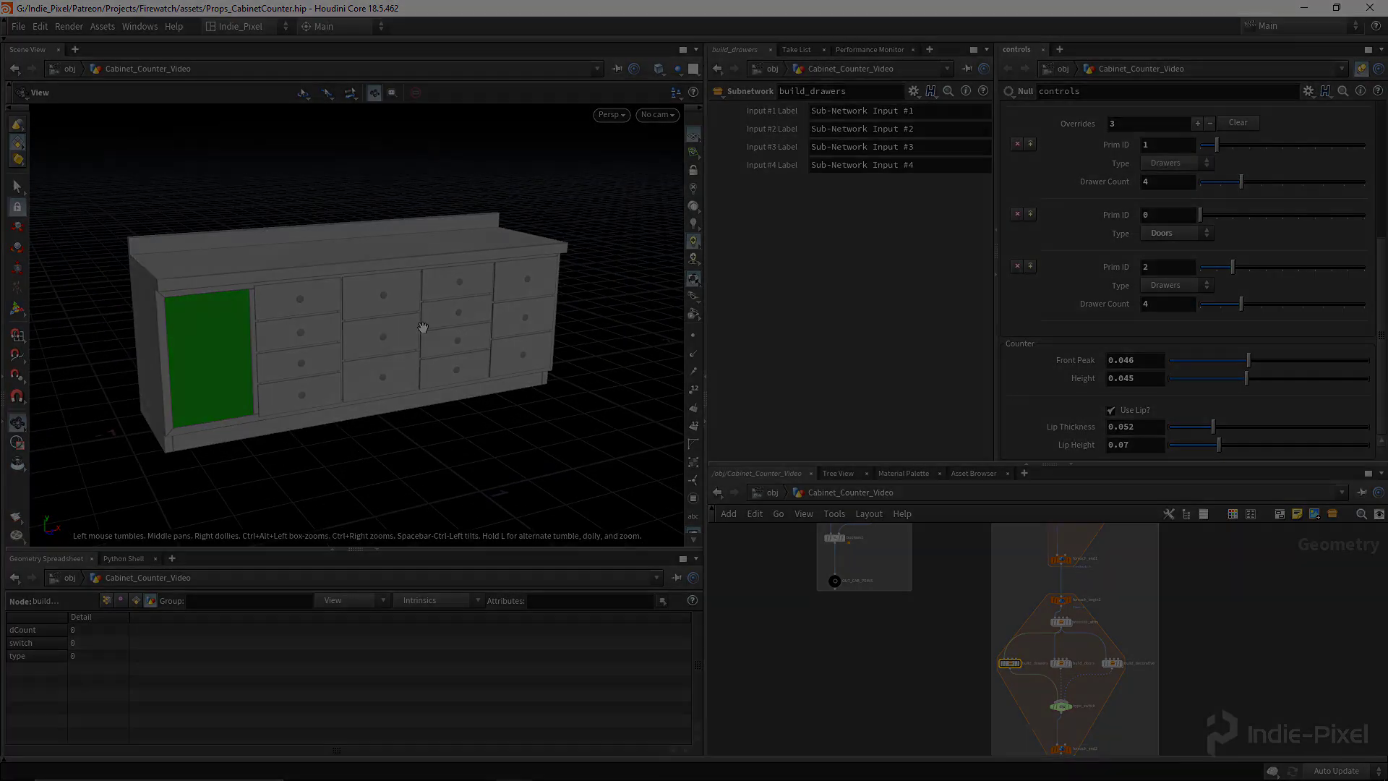